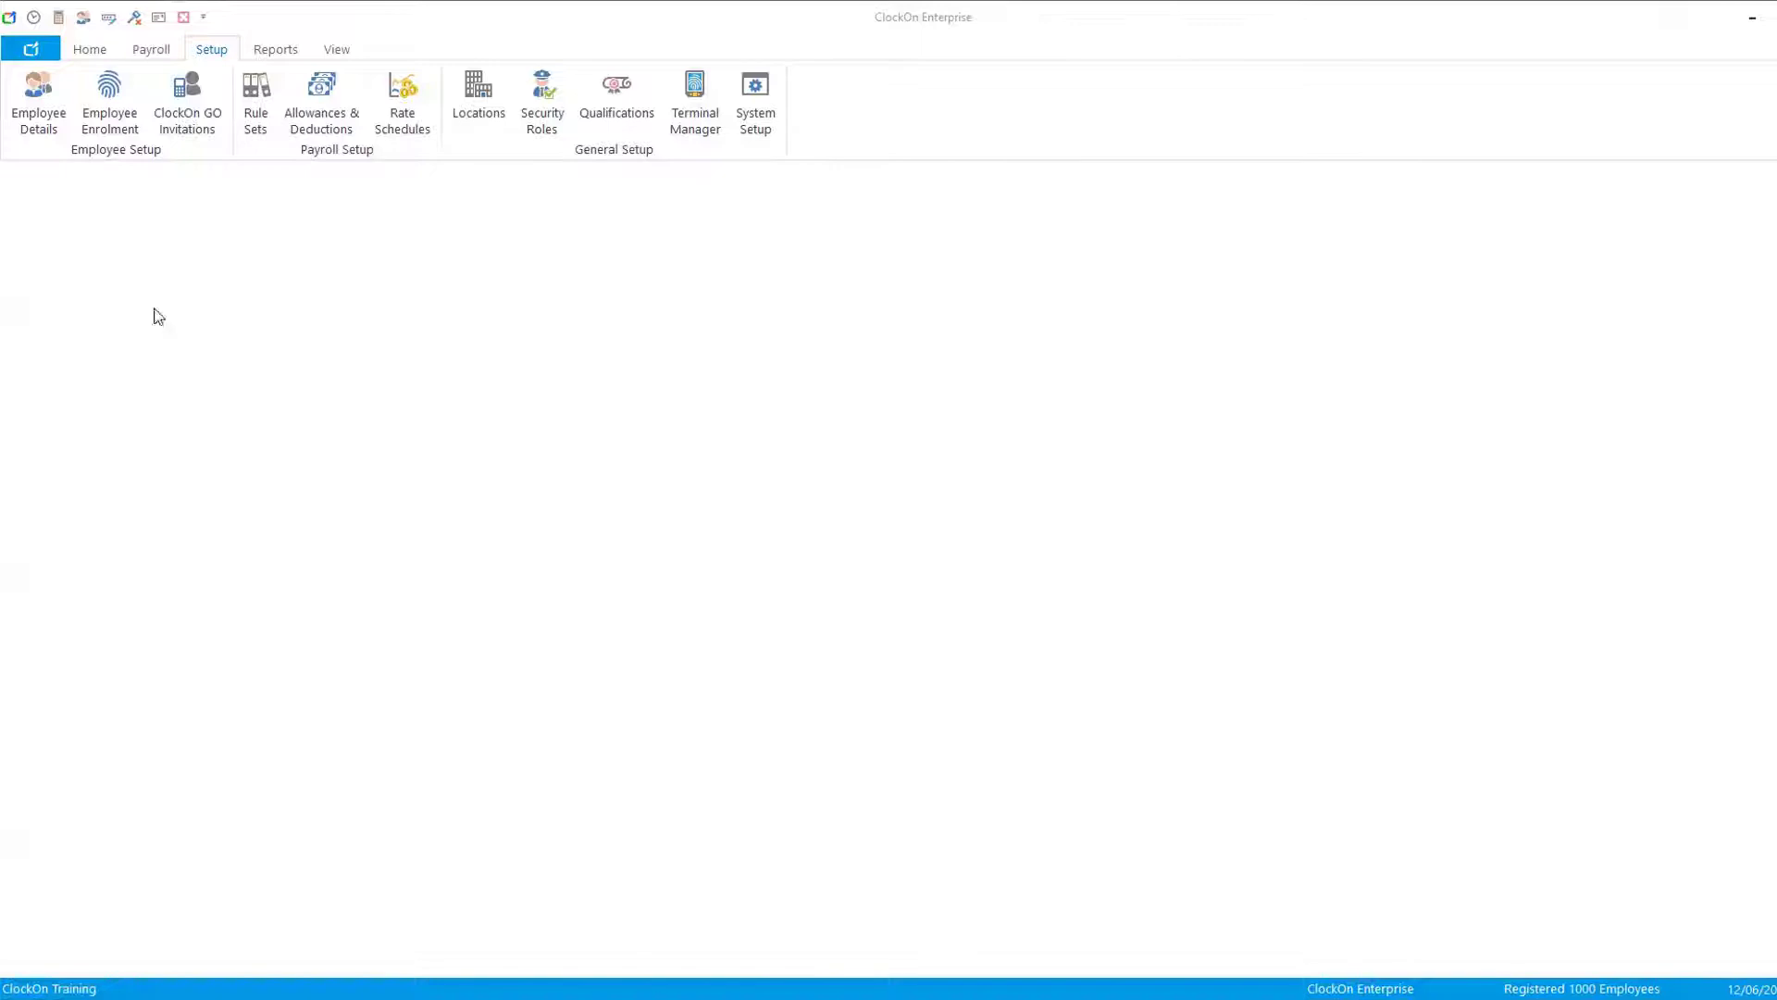
# - Switch to the web browser and look through the open ClockOn support article tabs
pyautogui.click(357, 922)
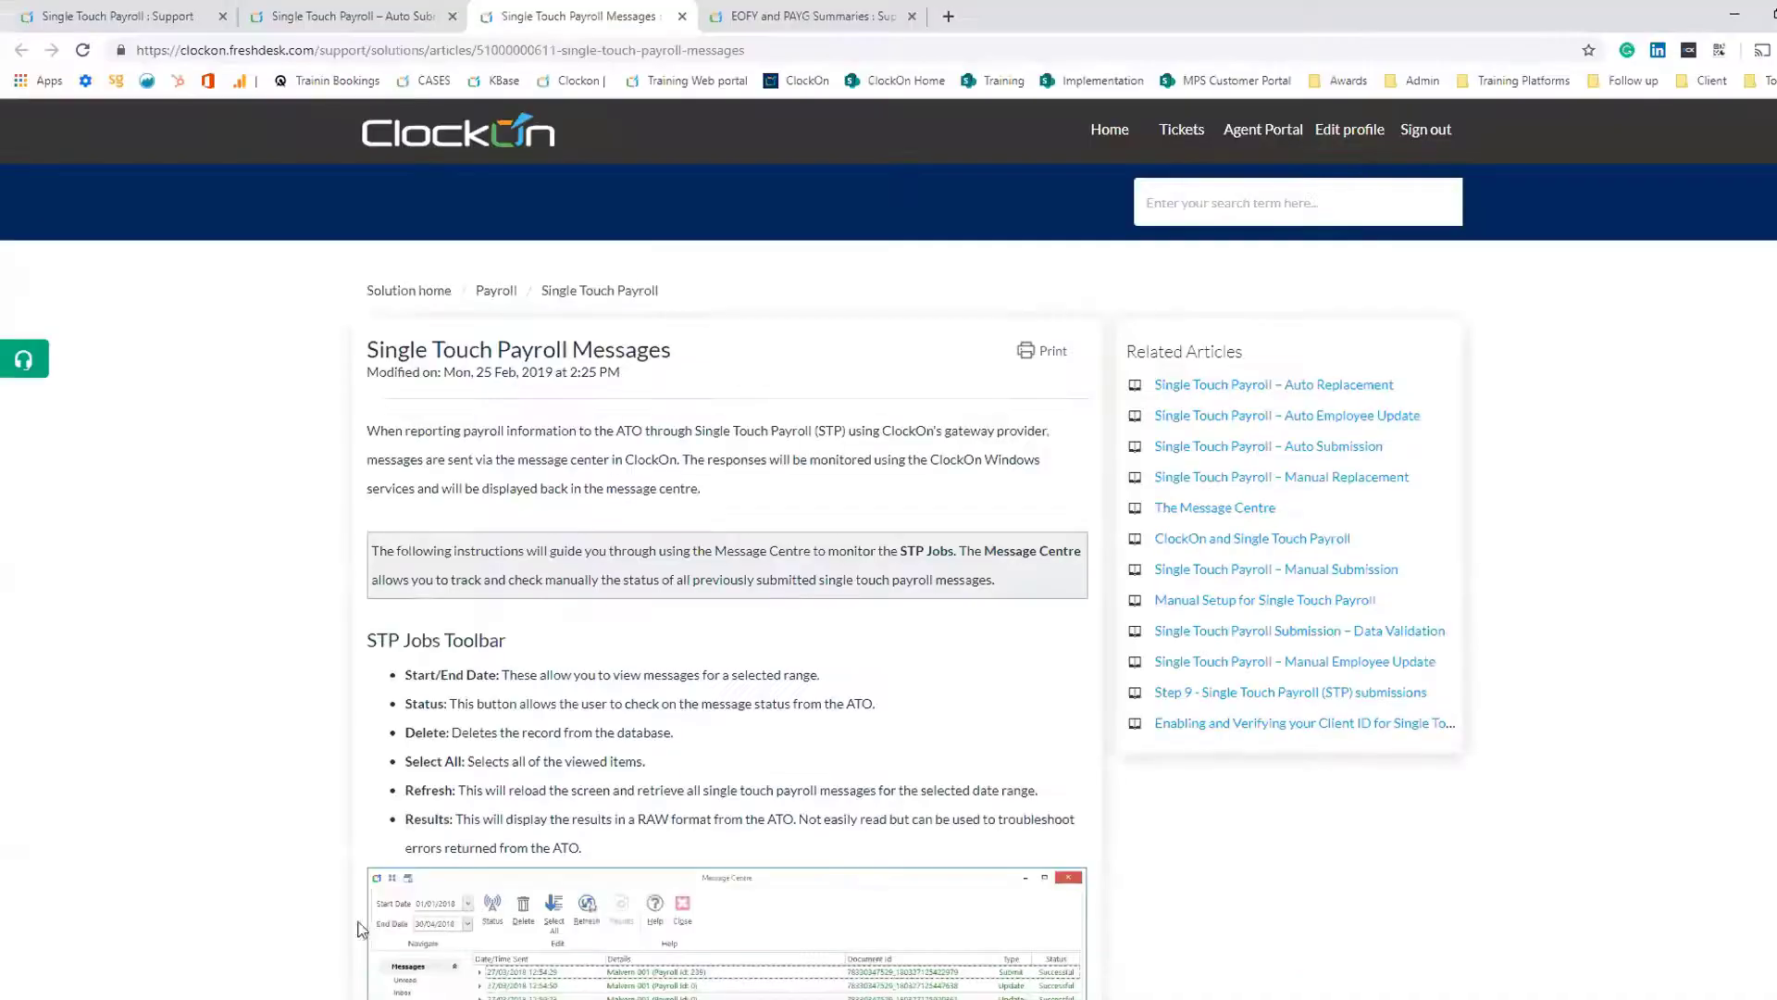
pyautogui.click(776, 14)
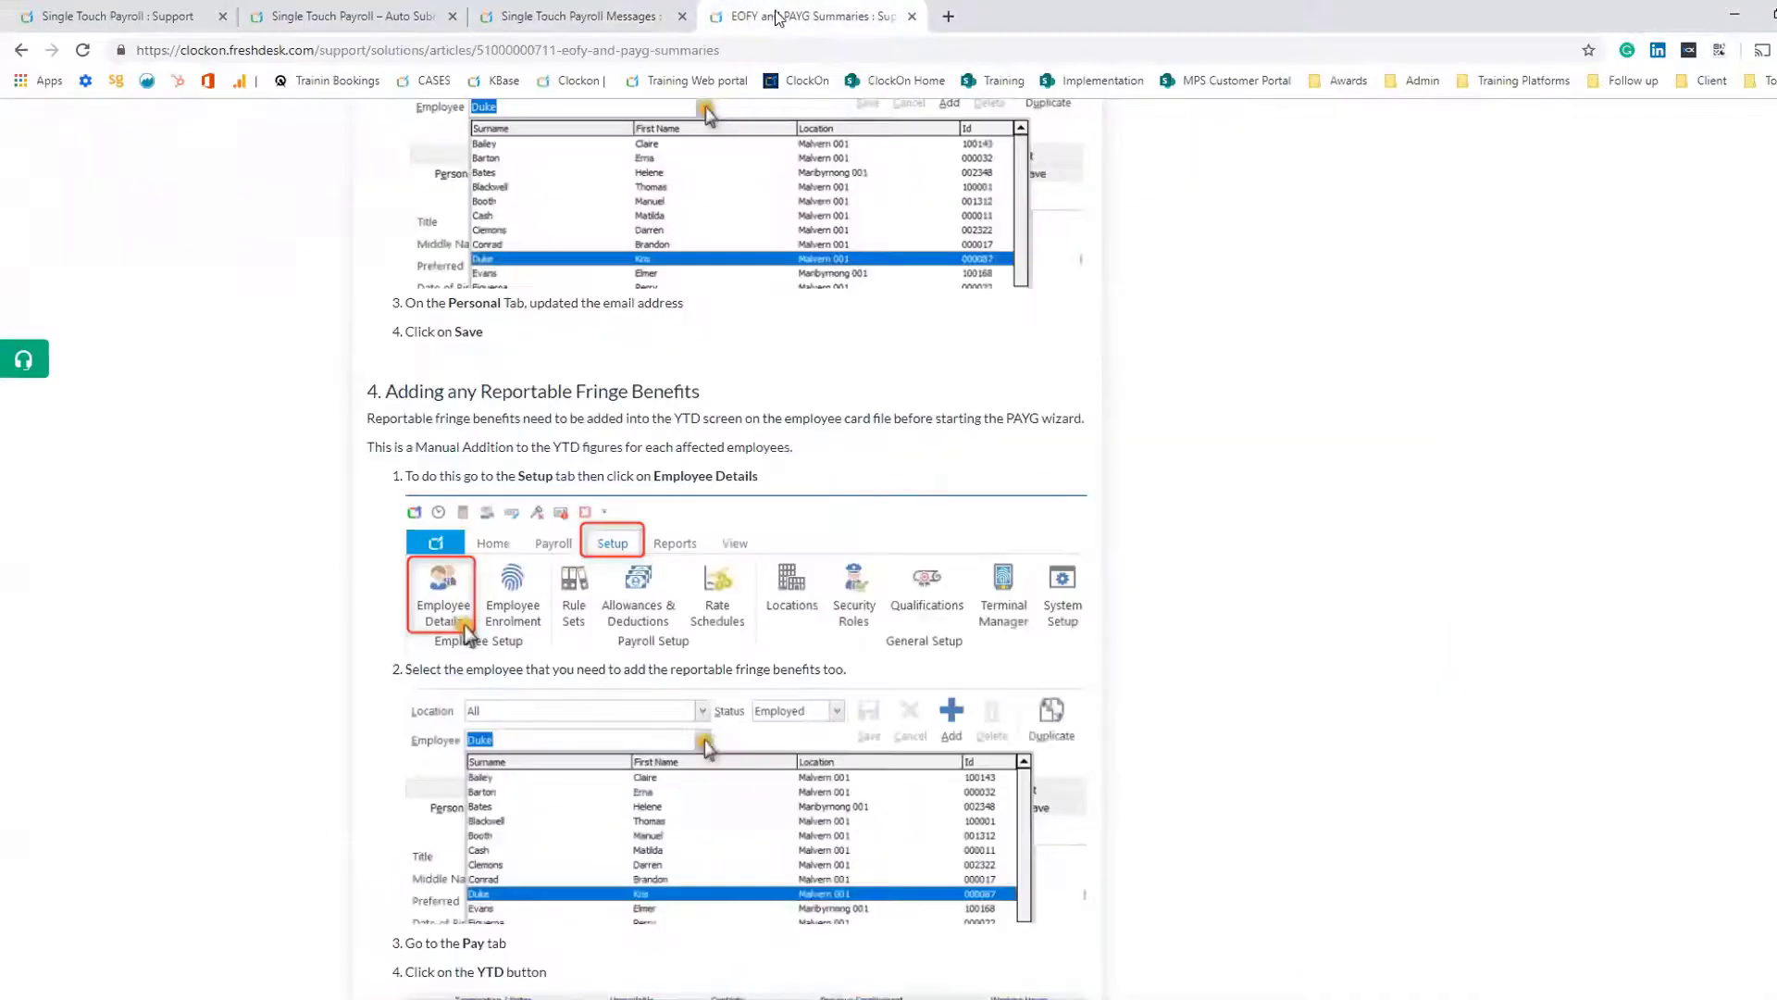
pyautogui.click(151, 25)
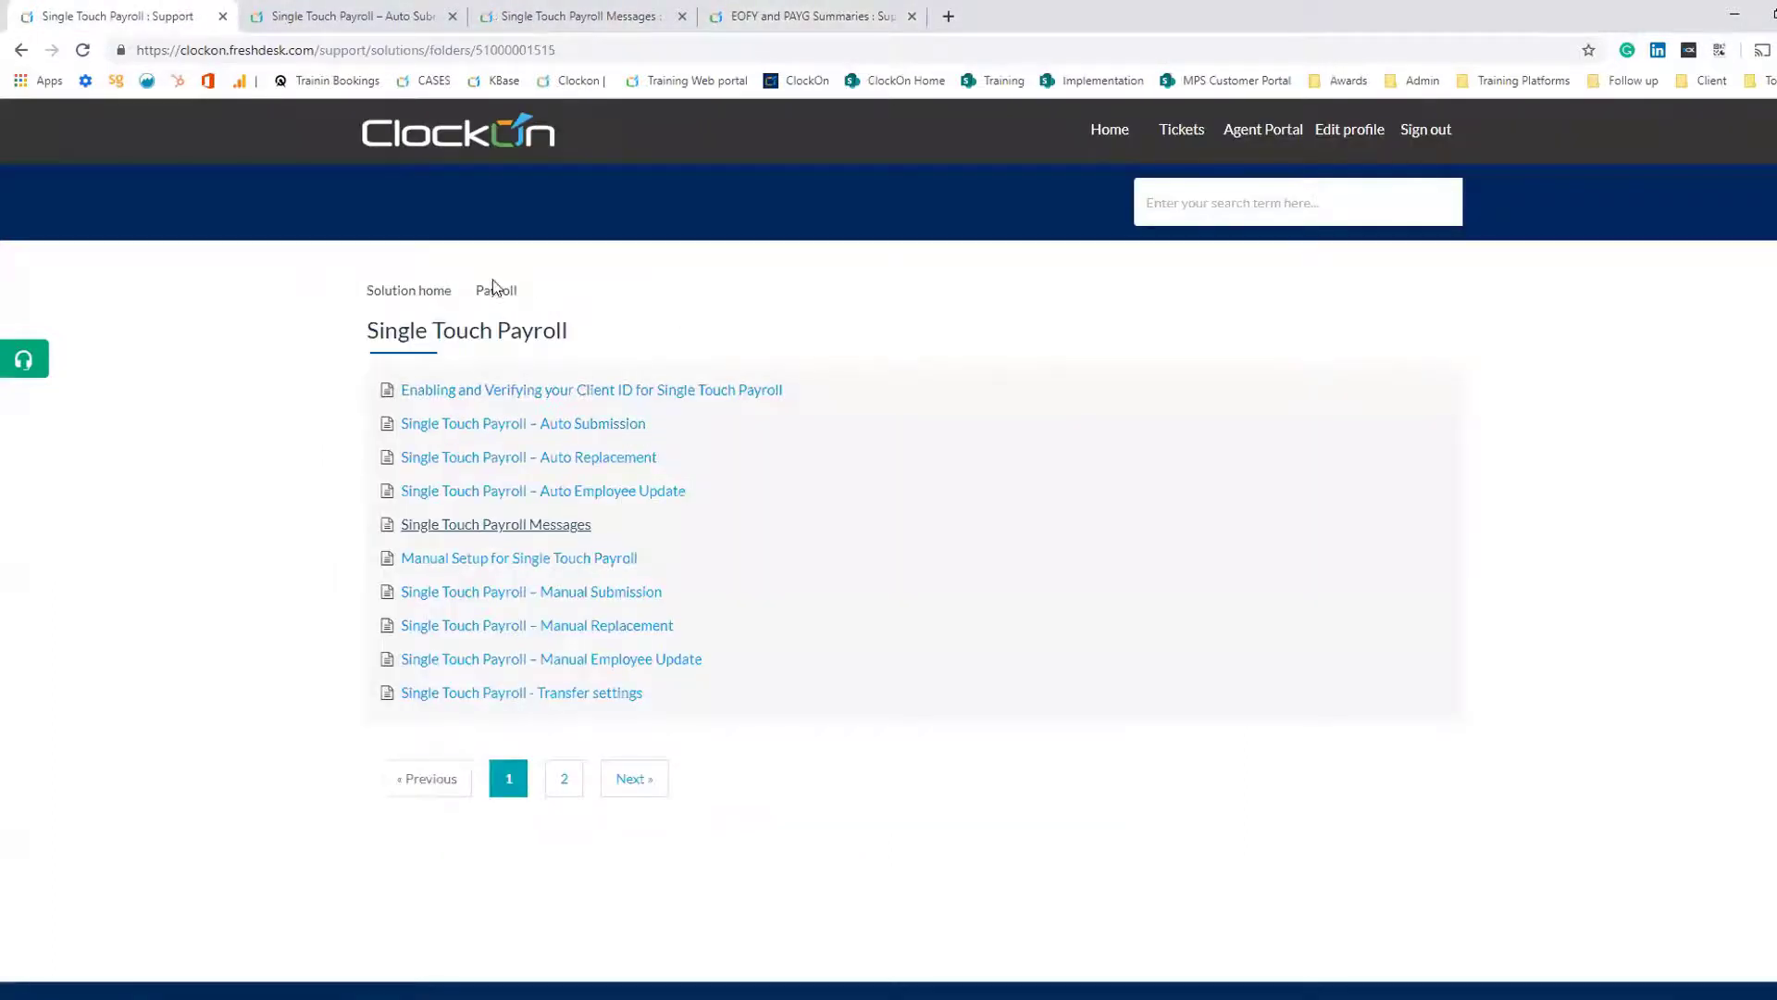
# - Open the Quick Start Guides under Getting Started on the support home and jump to the End of Financial Year (EOFY) guide
pyautogui.click(1115, 130)
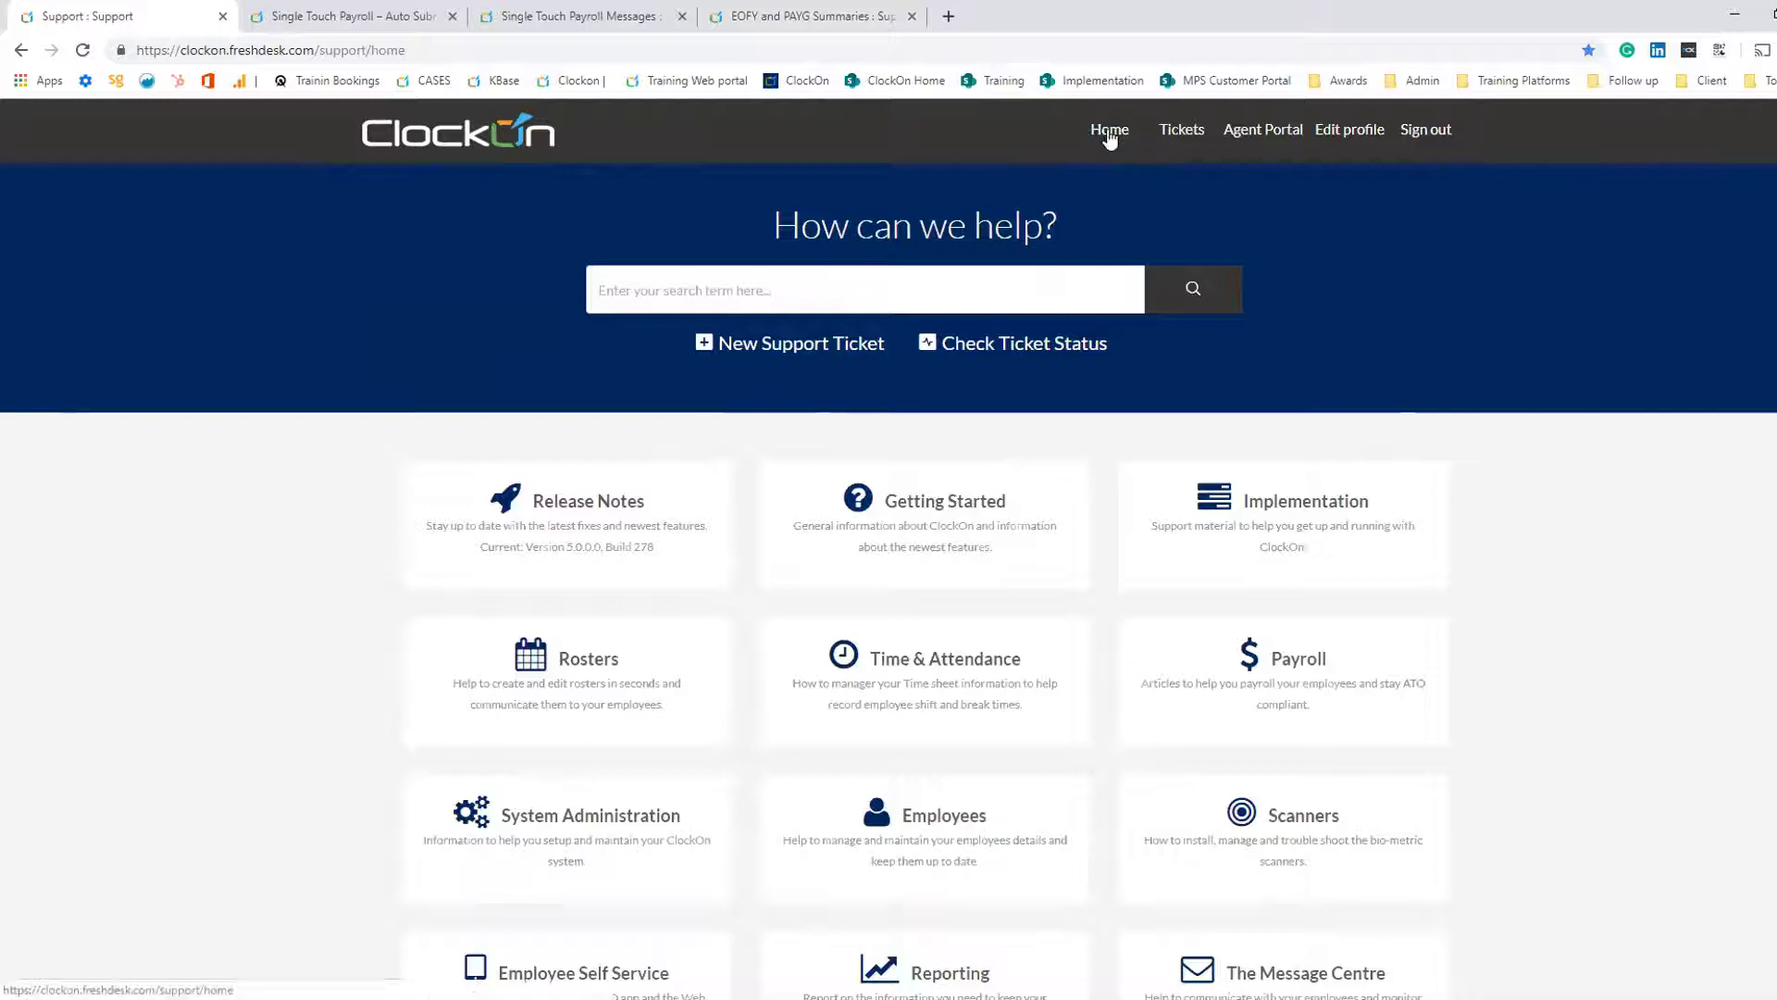
pyautogui.click(937, 532)
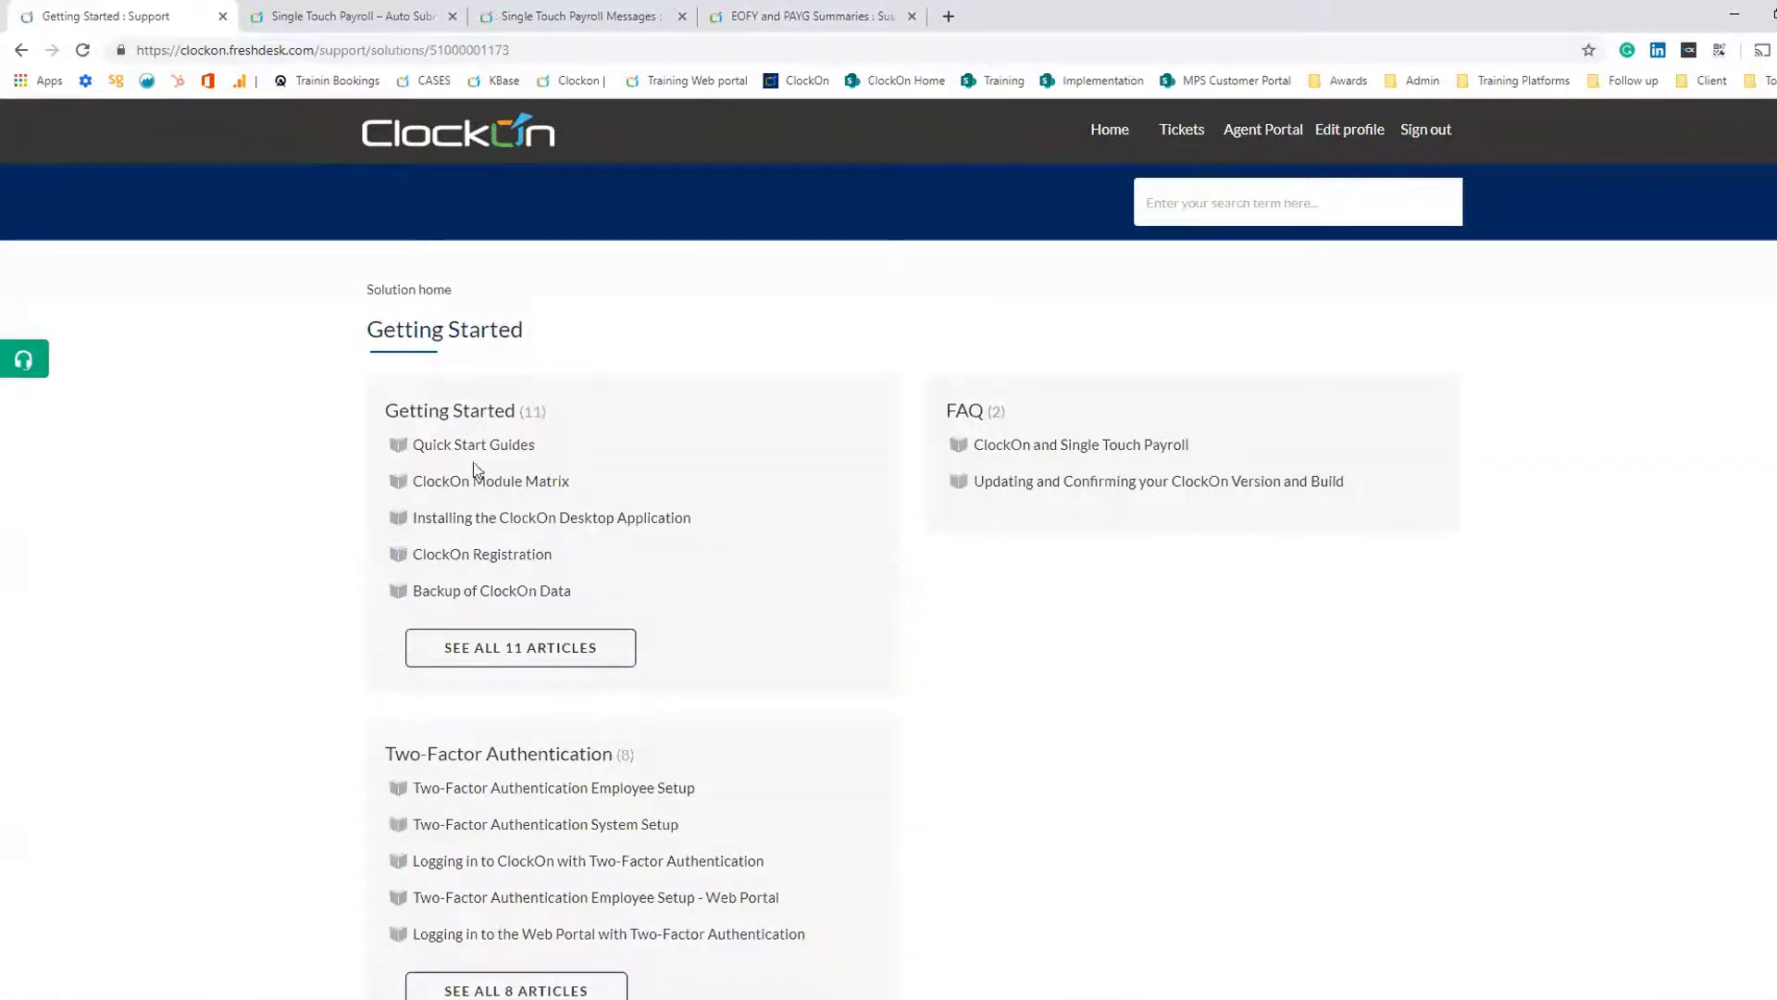
pyautogui.click(460, 447)
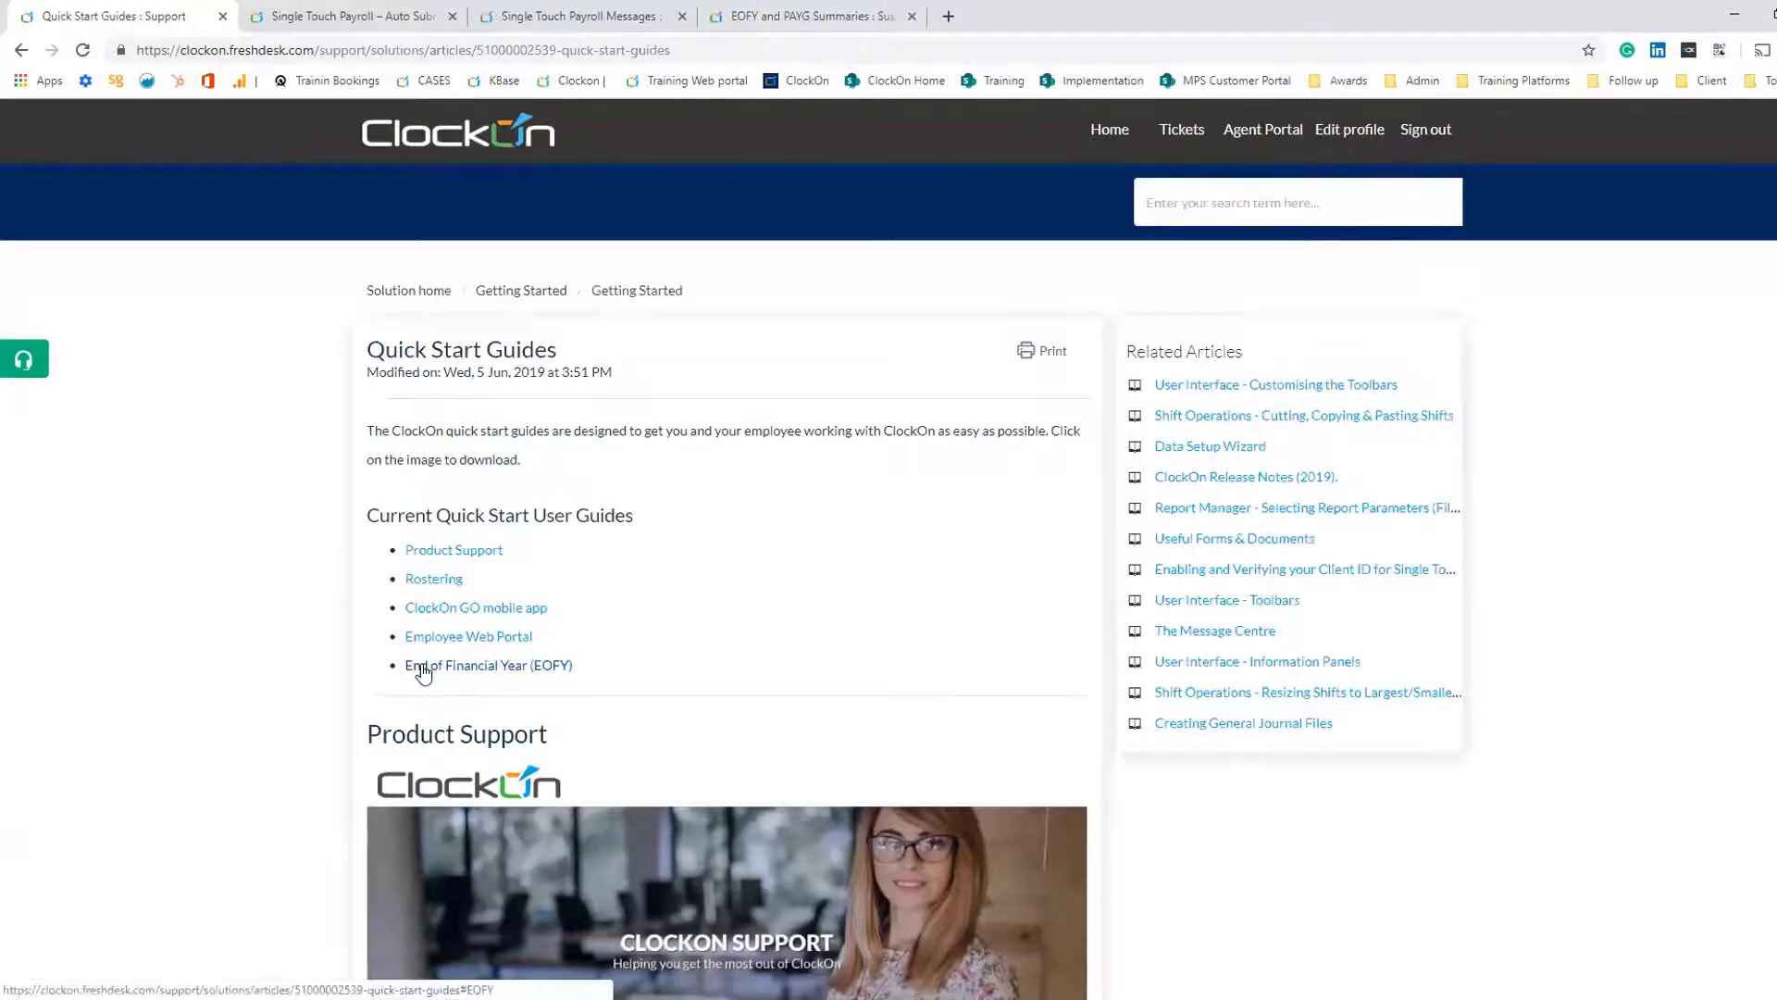
pyautogui.click(423, 667)
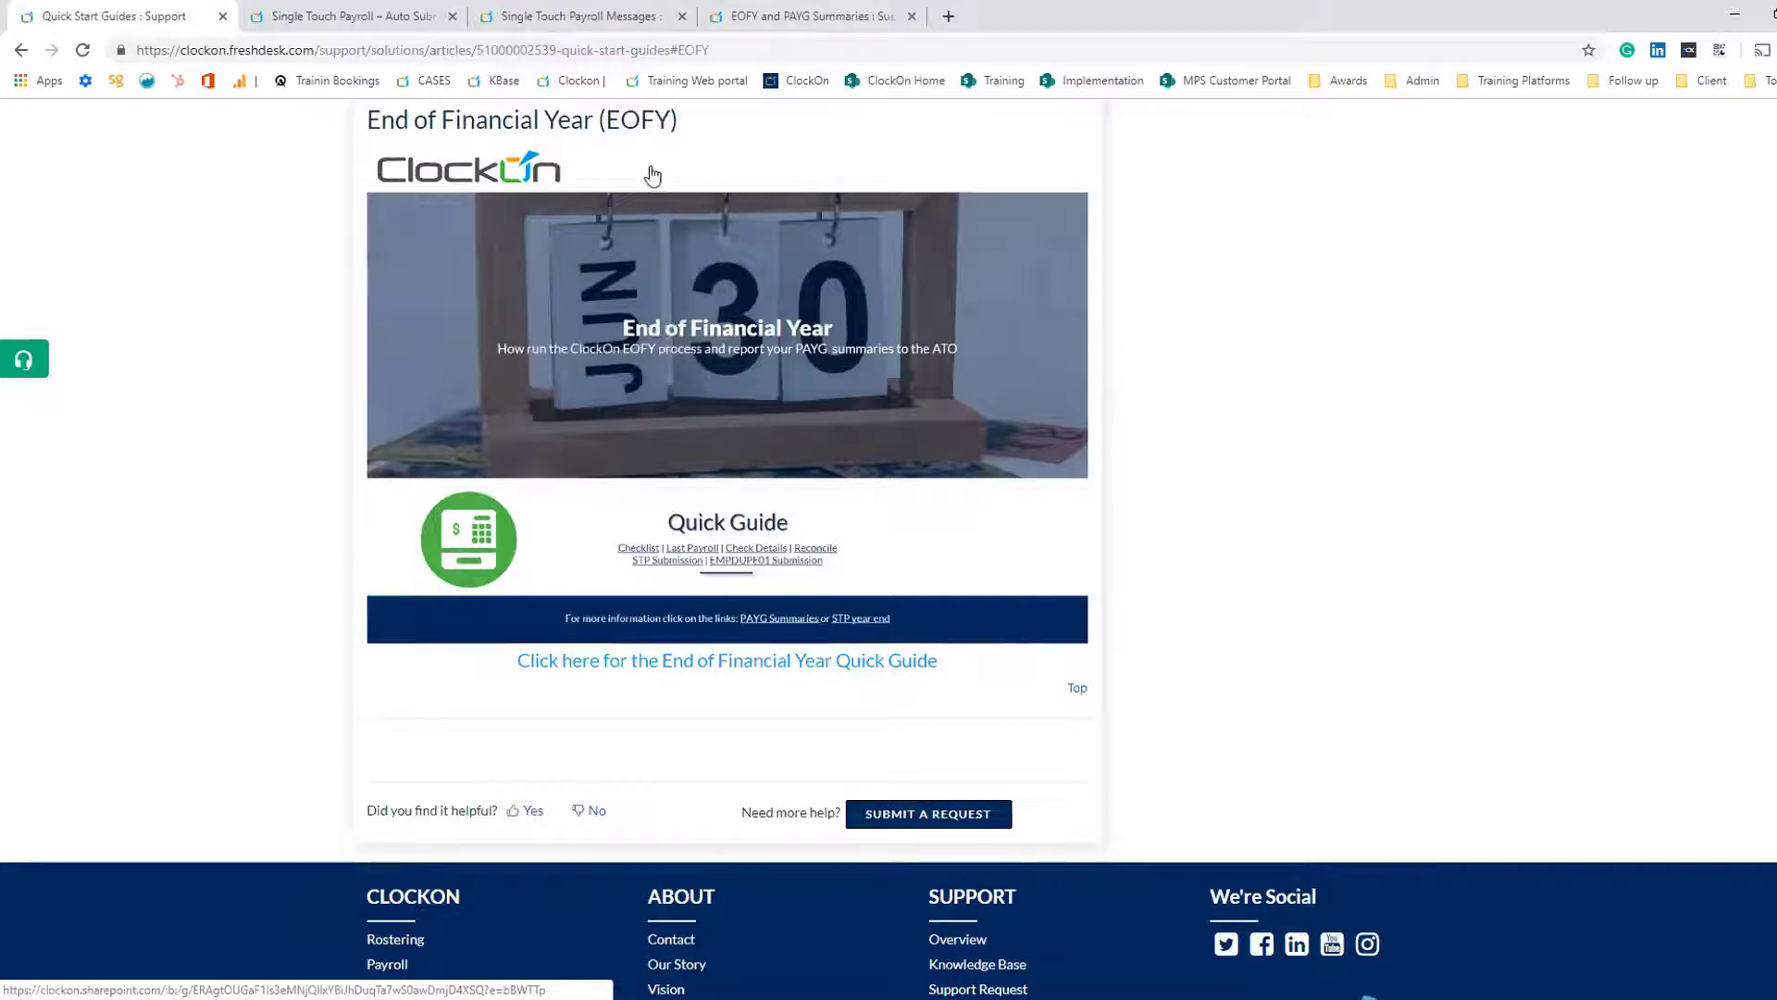
# - Search the support knowledge base for EOFY and open the EOFY and PAYG Summaries article
pyautogui.scroll(6, 842, 445)
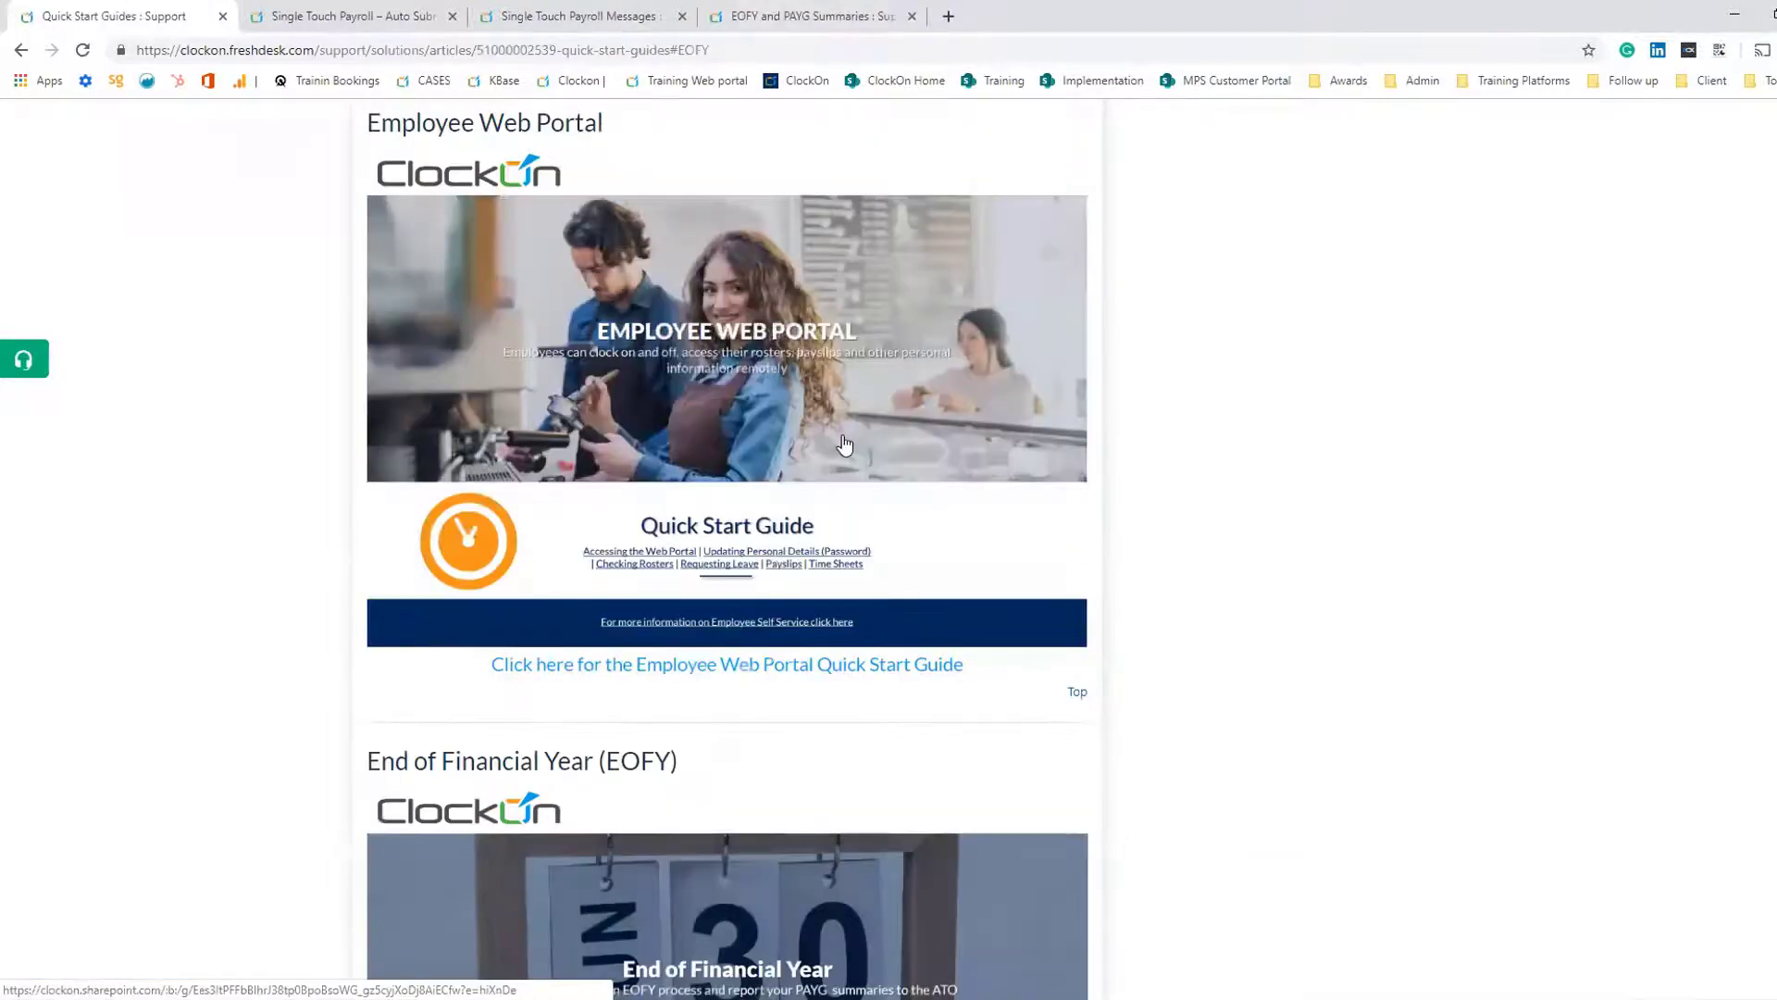
pyautogui.scroll(20, 845, 444)
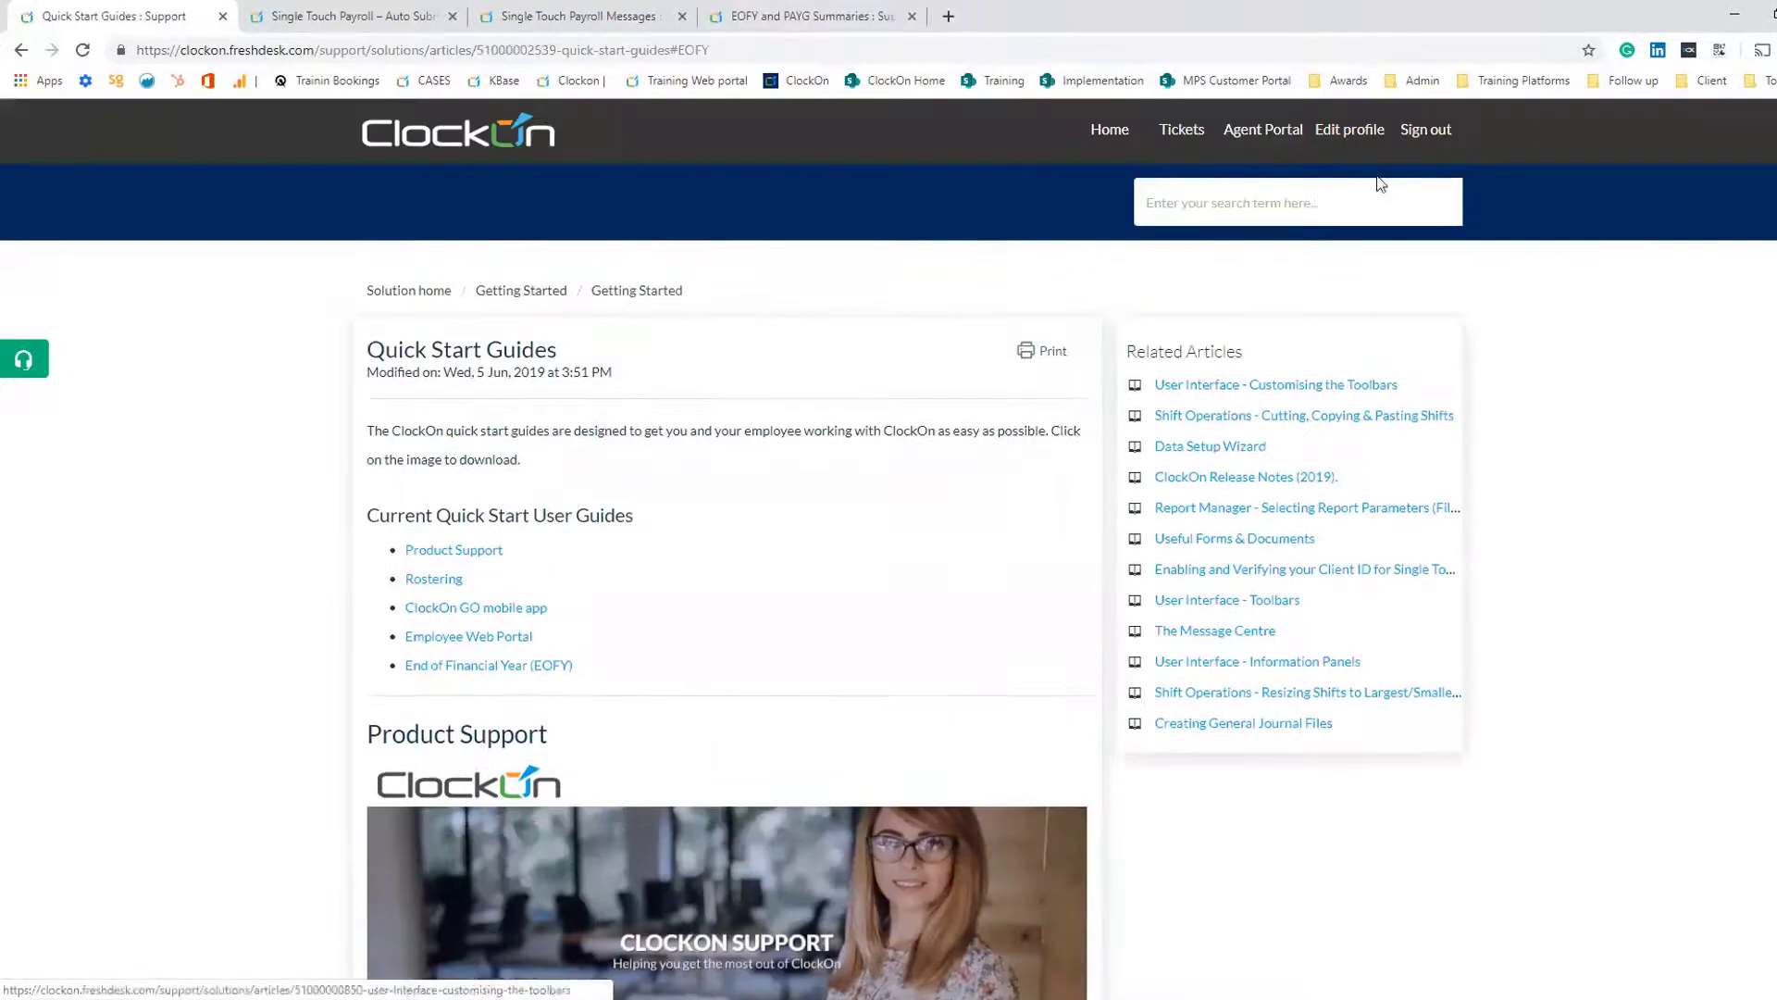
pyautogui.click(1220, 205)
pyautogui.write('EOFY')
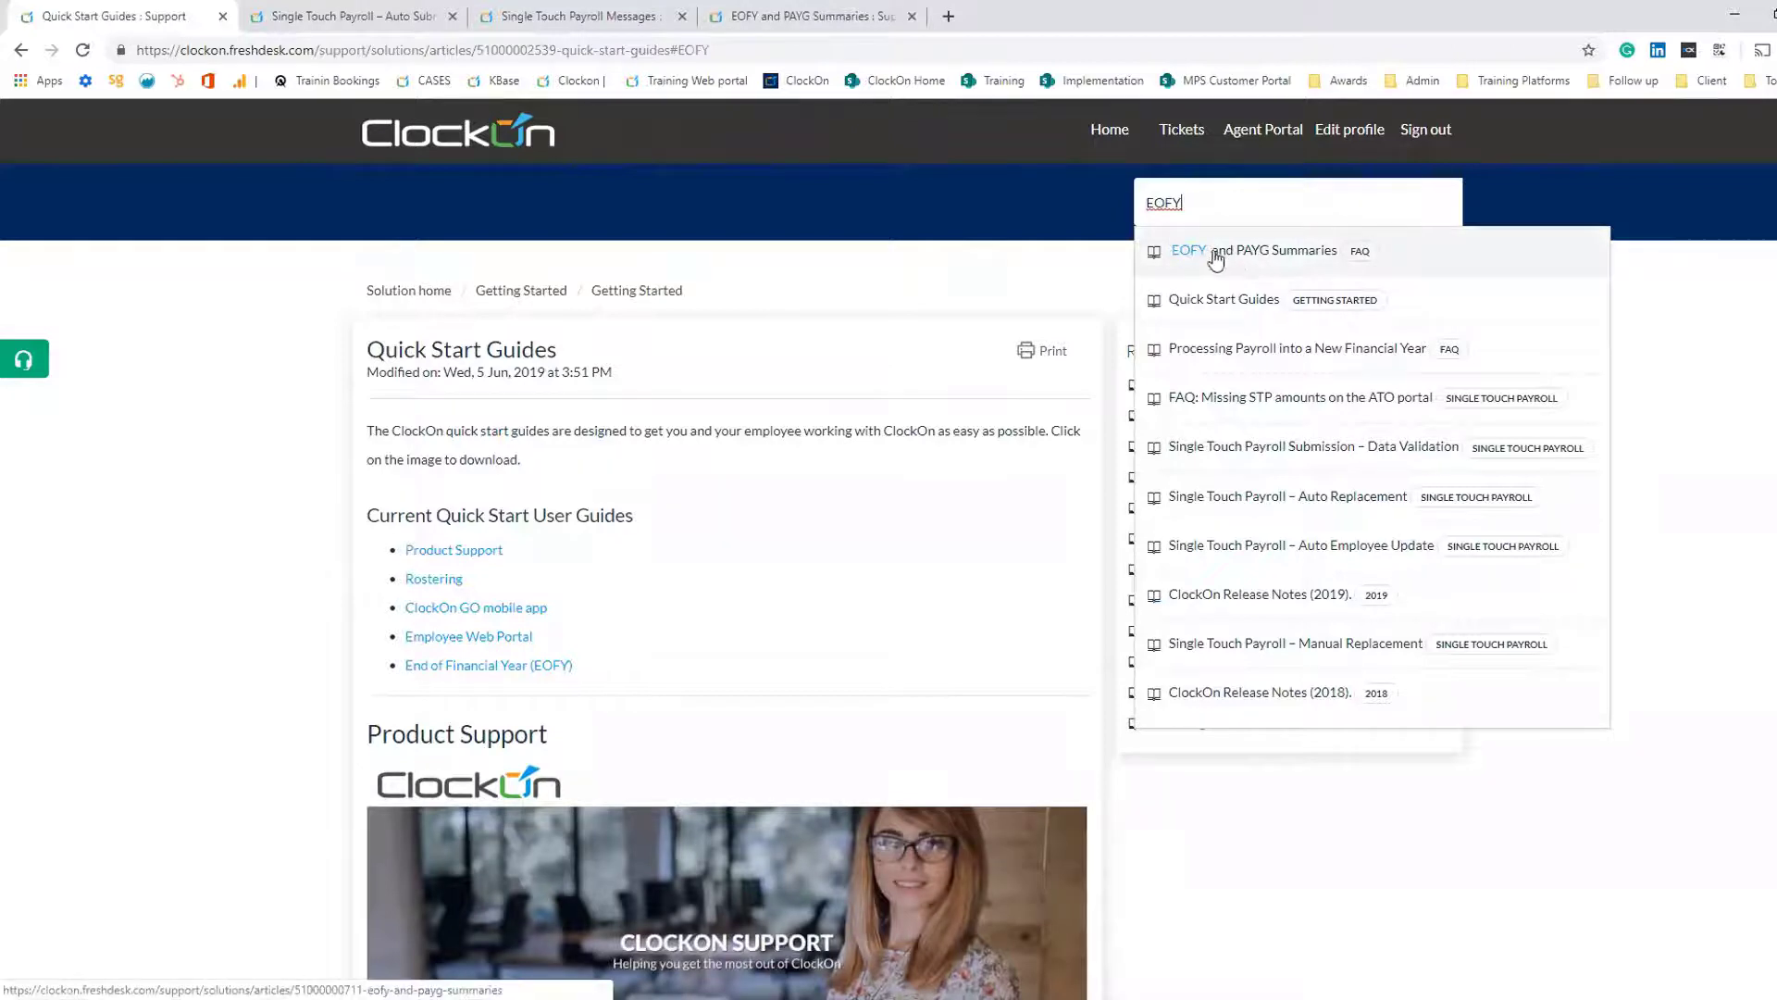
pyautogui.click(1265, 251)
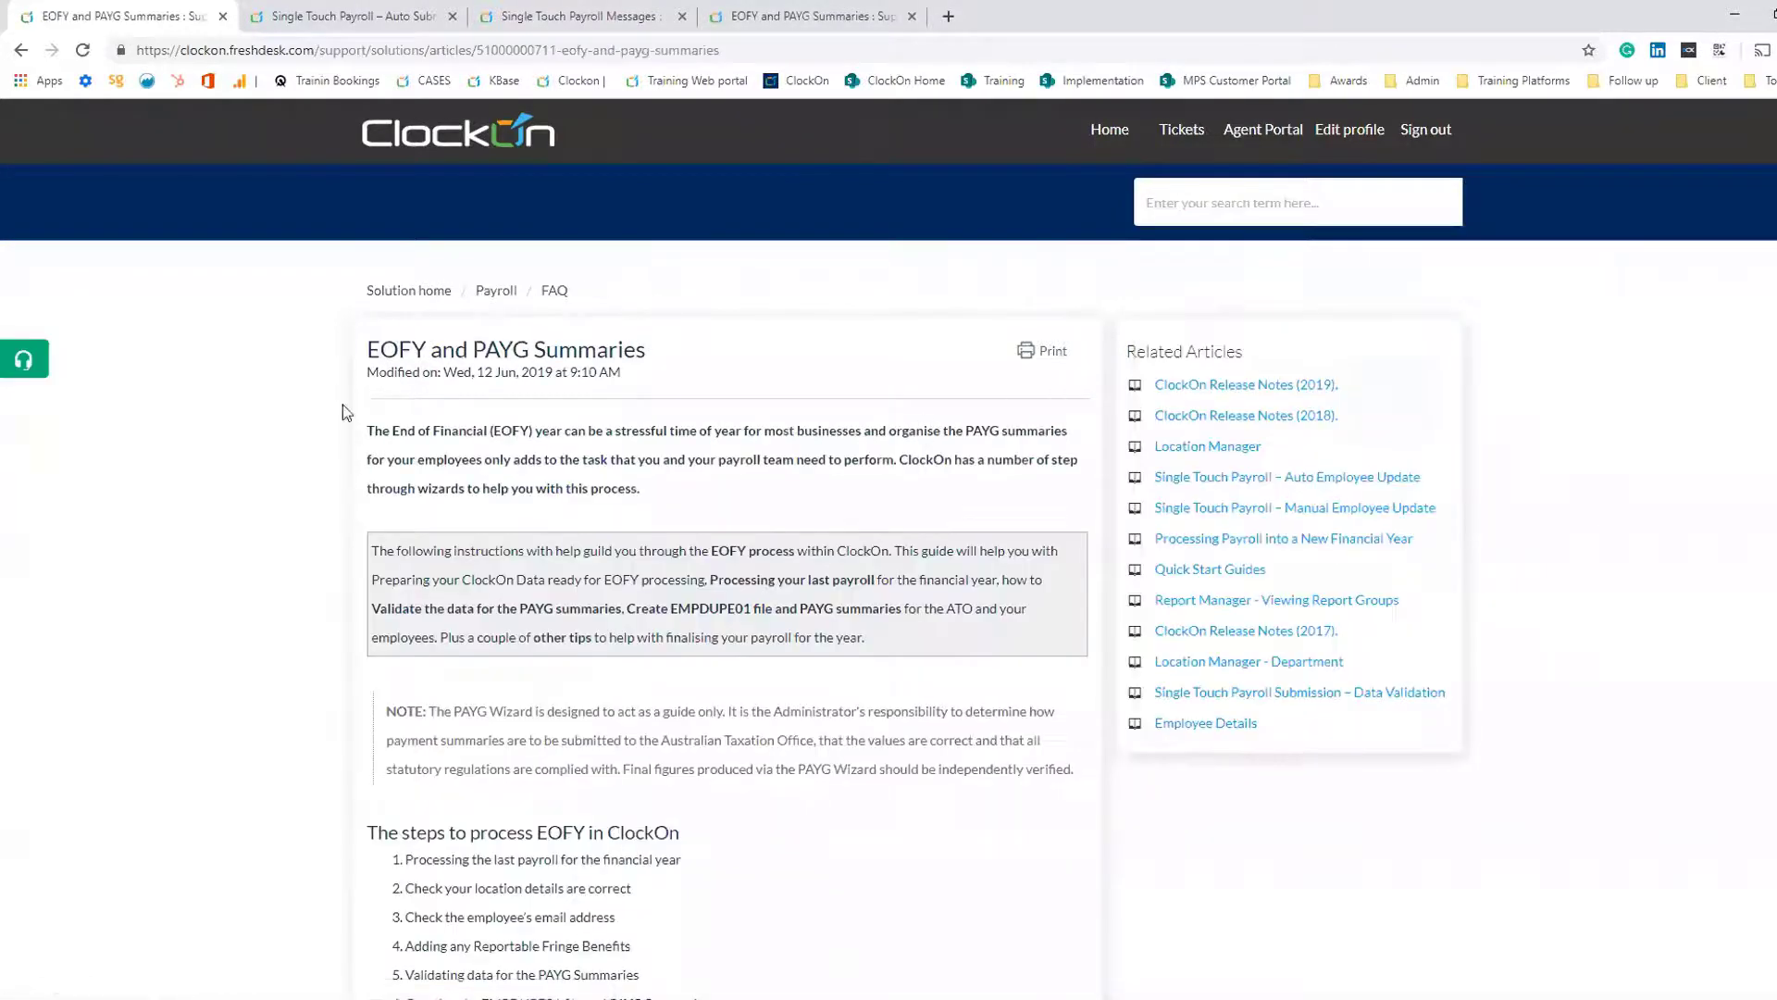
# - Scroll through the article's section on processing the last payroll for the financial year
pyautogui.scroll(-3, 709, 515)
pyautogui.scroll(-18, 708, 515)
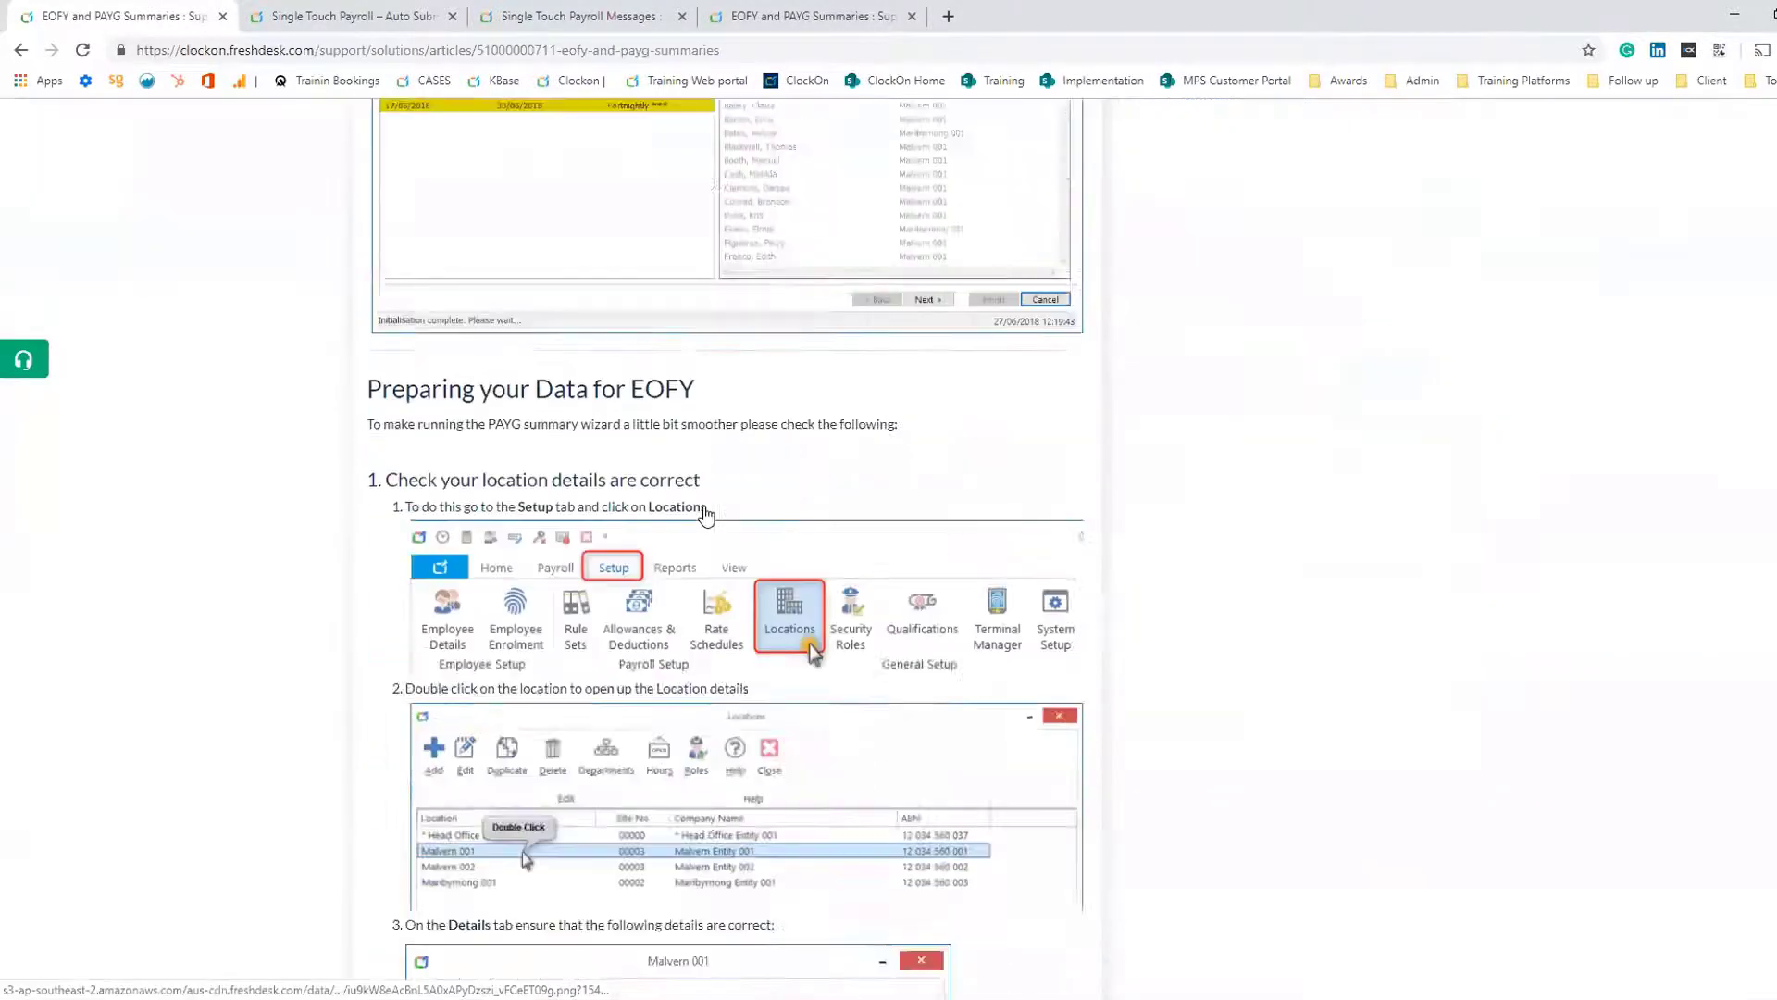
pyautogui.scroll(10, 708, 515)
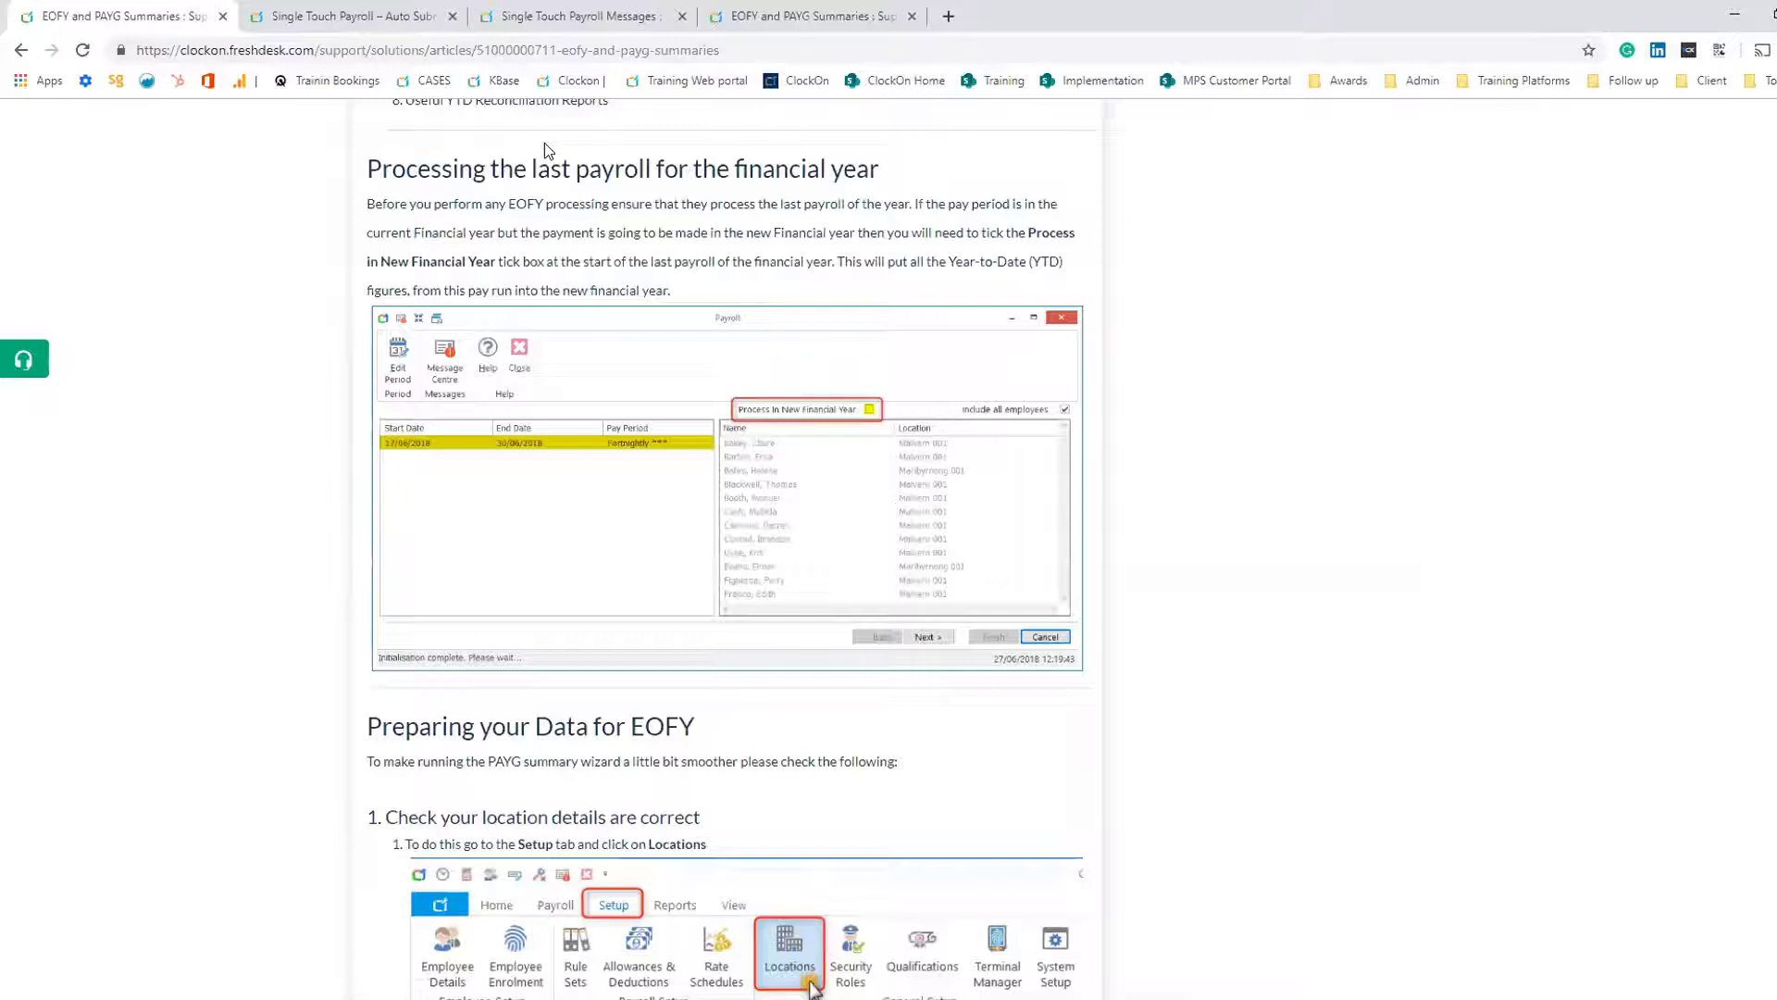
# - Browse from the support home into the Payroll category's Single Touch Payroll articles
pyautogui.click(365, 20)
pyautogui.scroll(4, 1008, 509)
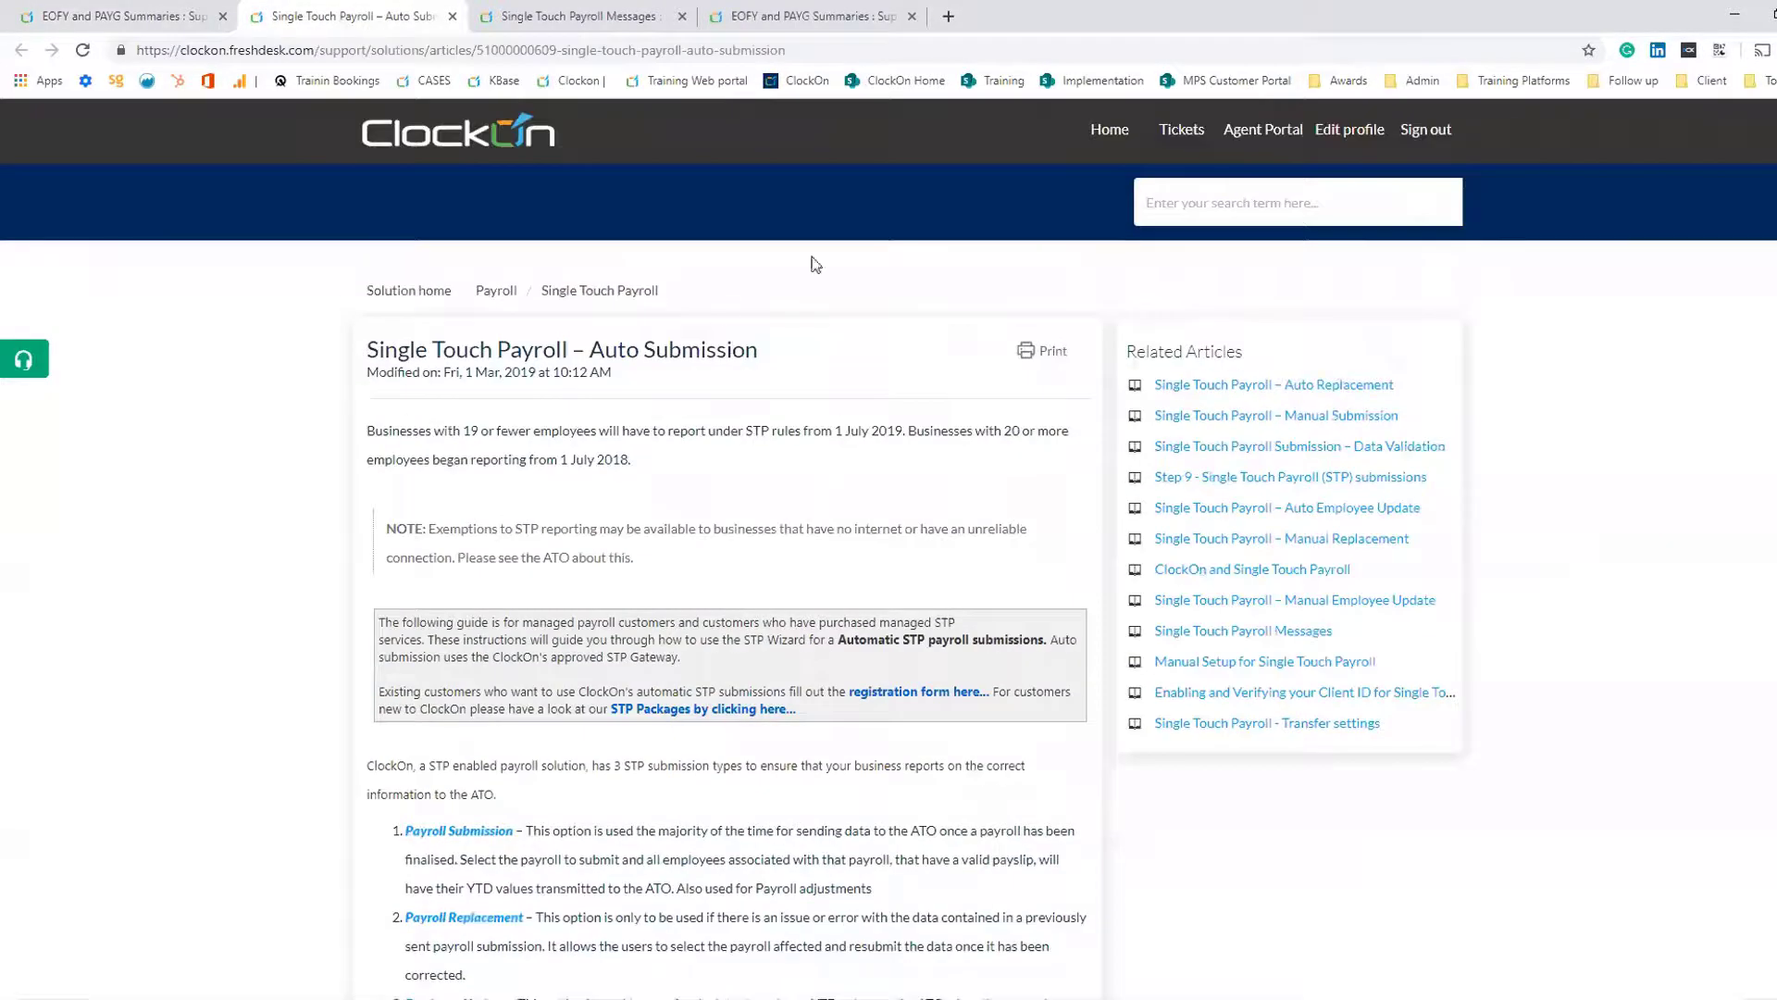
pyautogui.click(1112, 132)
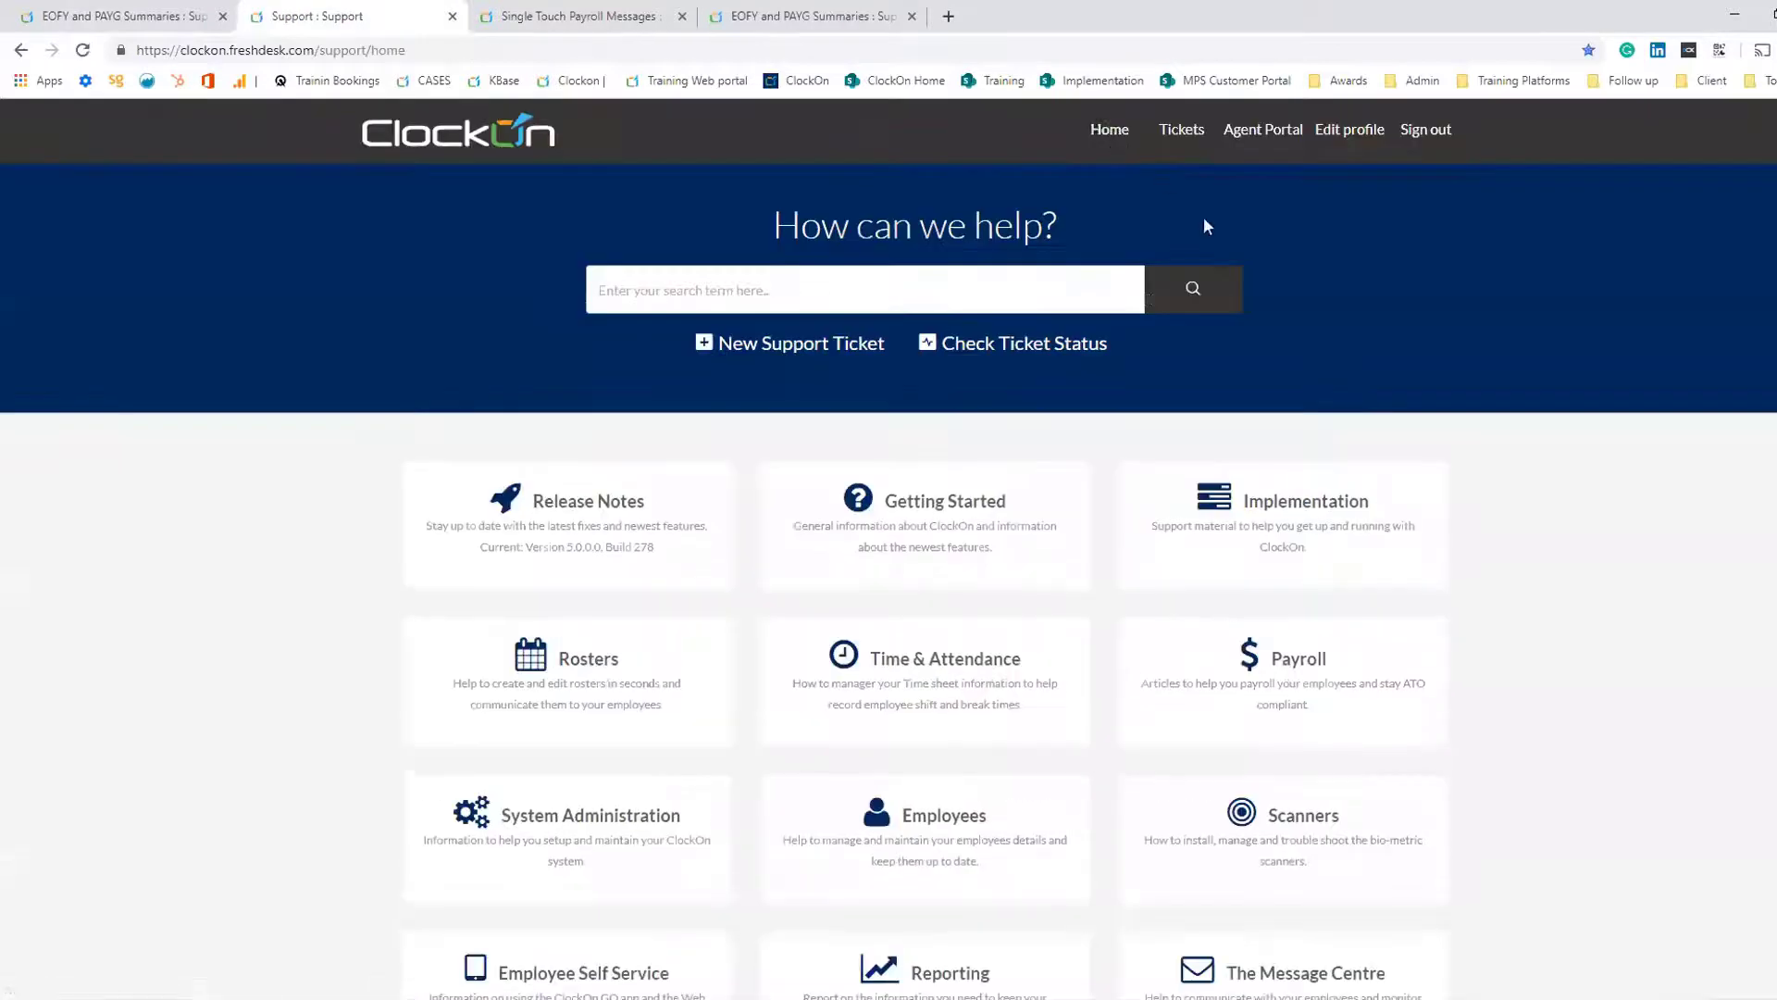
pyautogui.click(1287, 668)
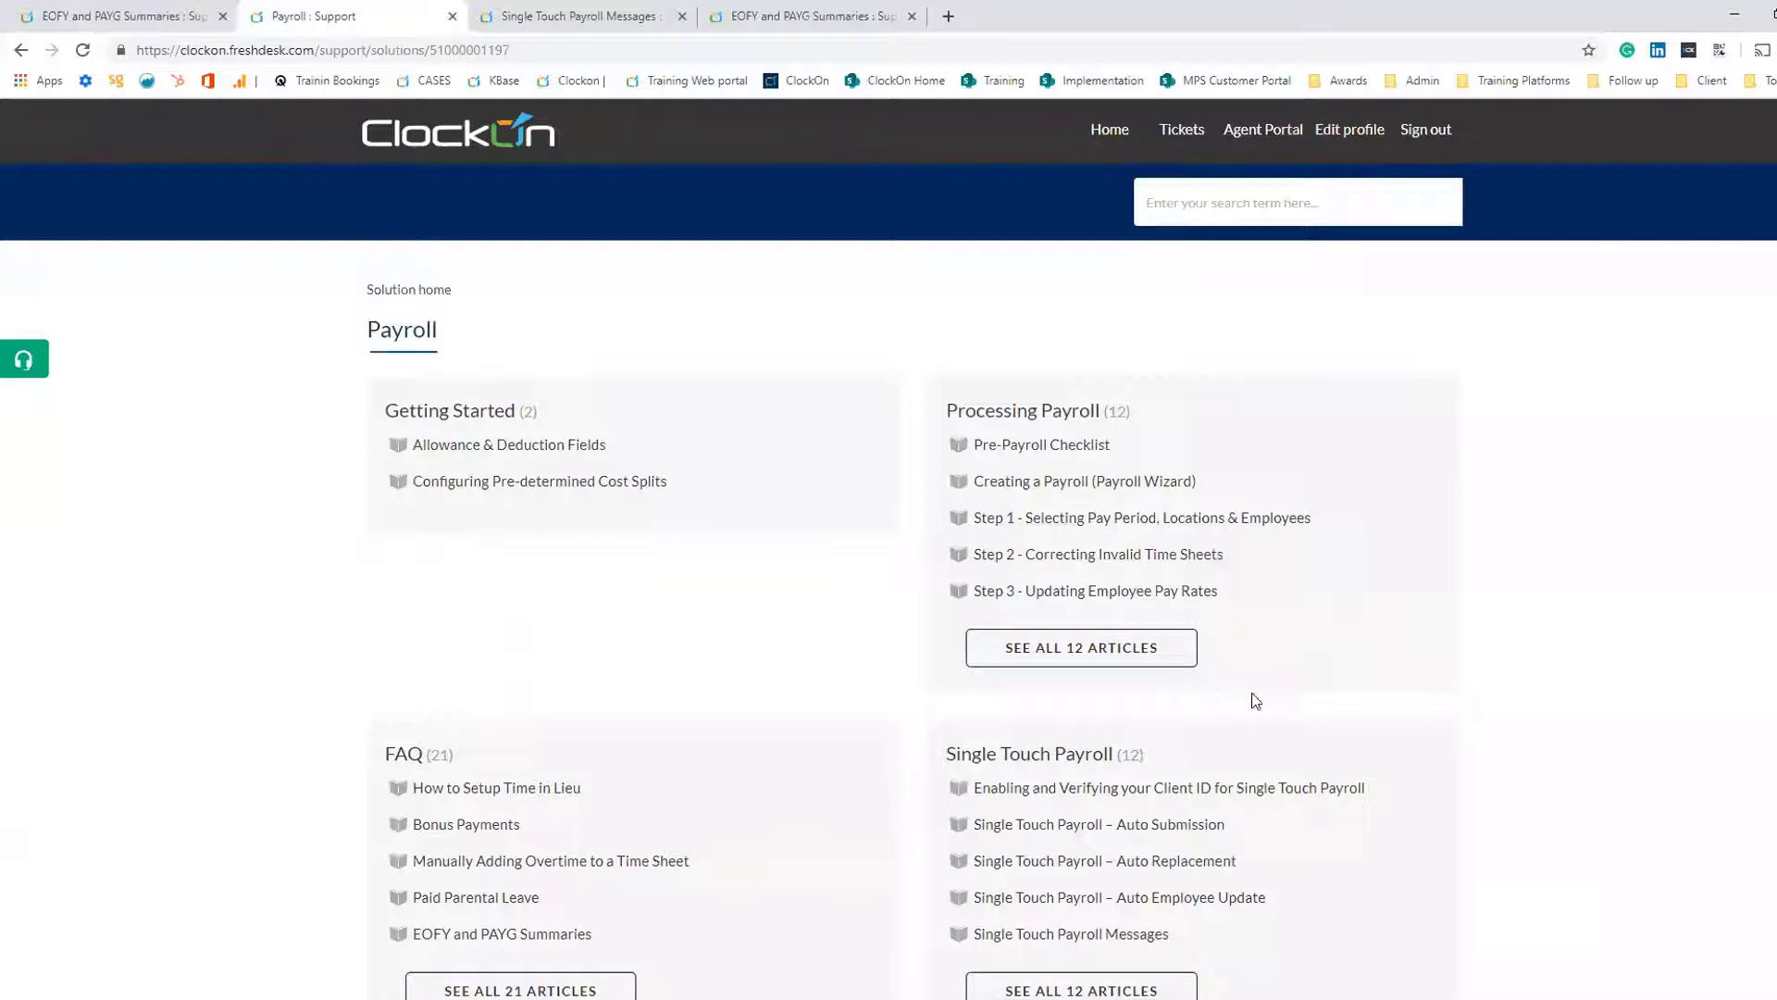
pyautogui.click(1057, 761)
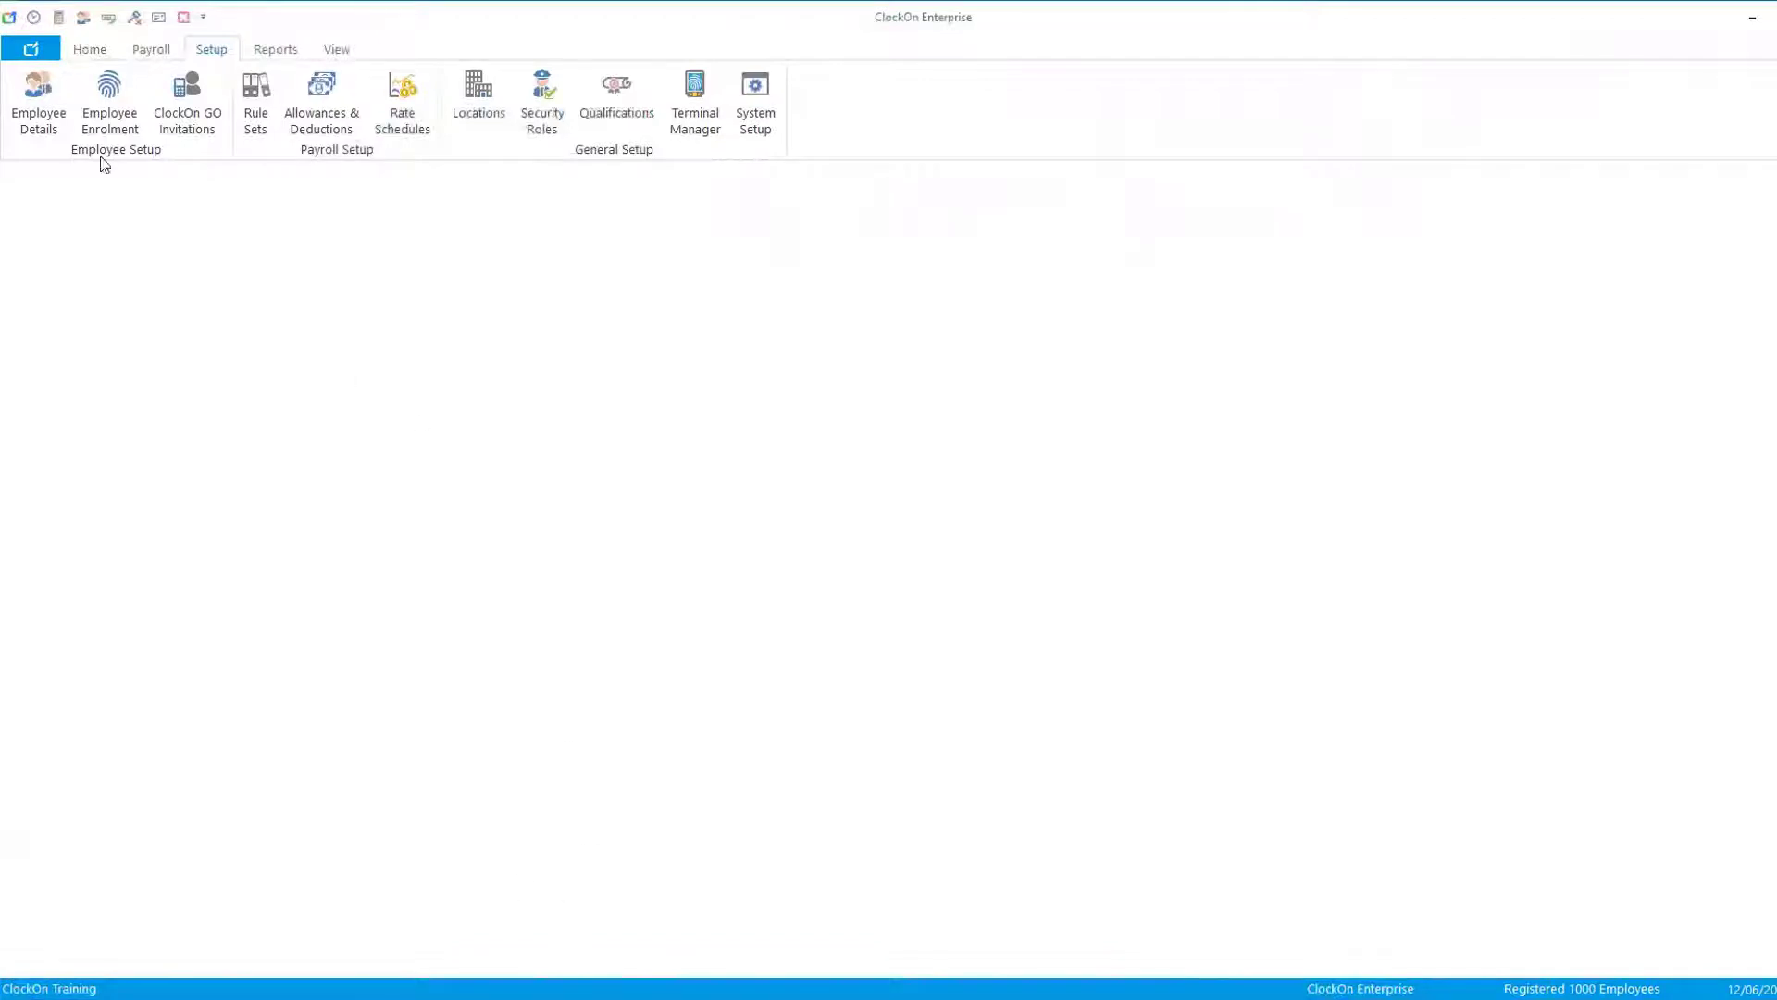
# - Open the Payroll wizard and toggle the Process In New Financial Year option on and back off
pyautogui.click(153, 49)
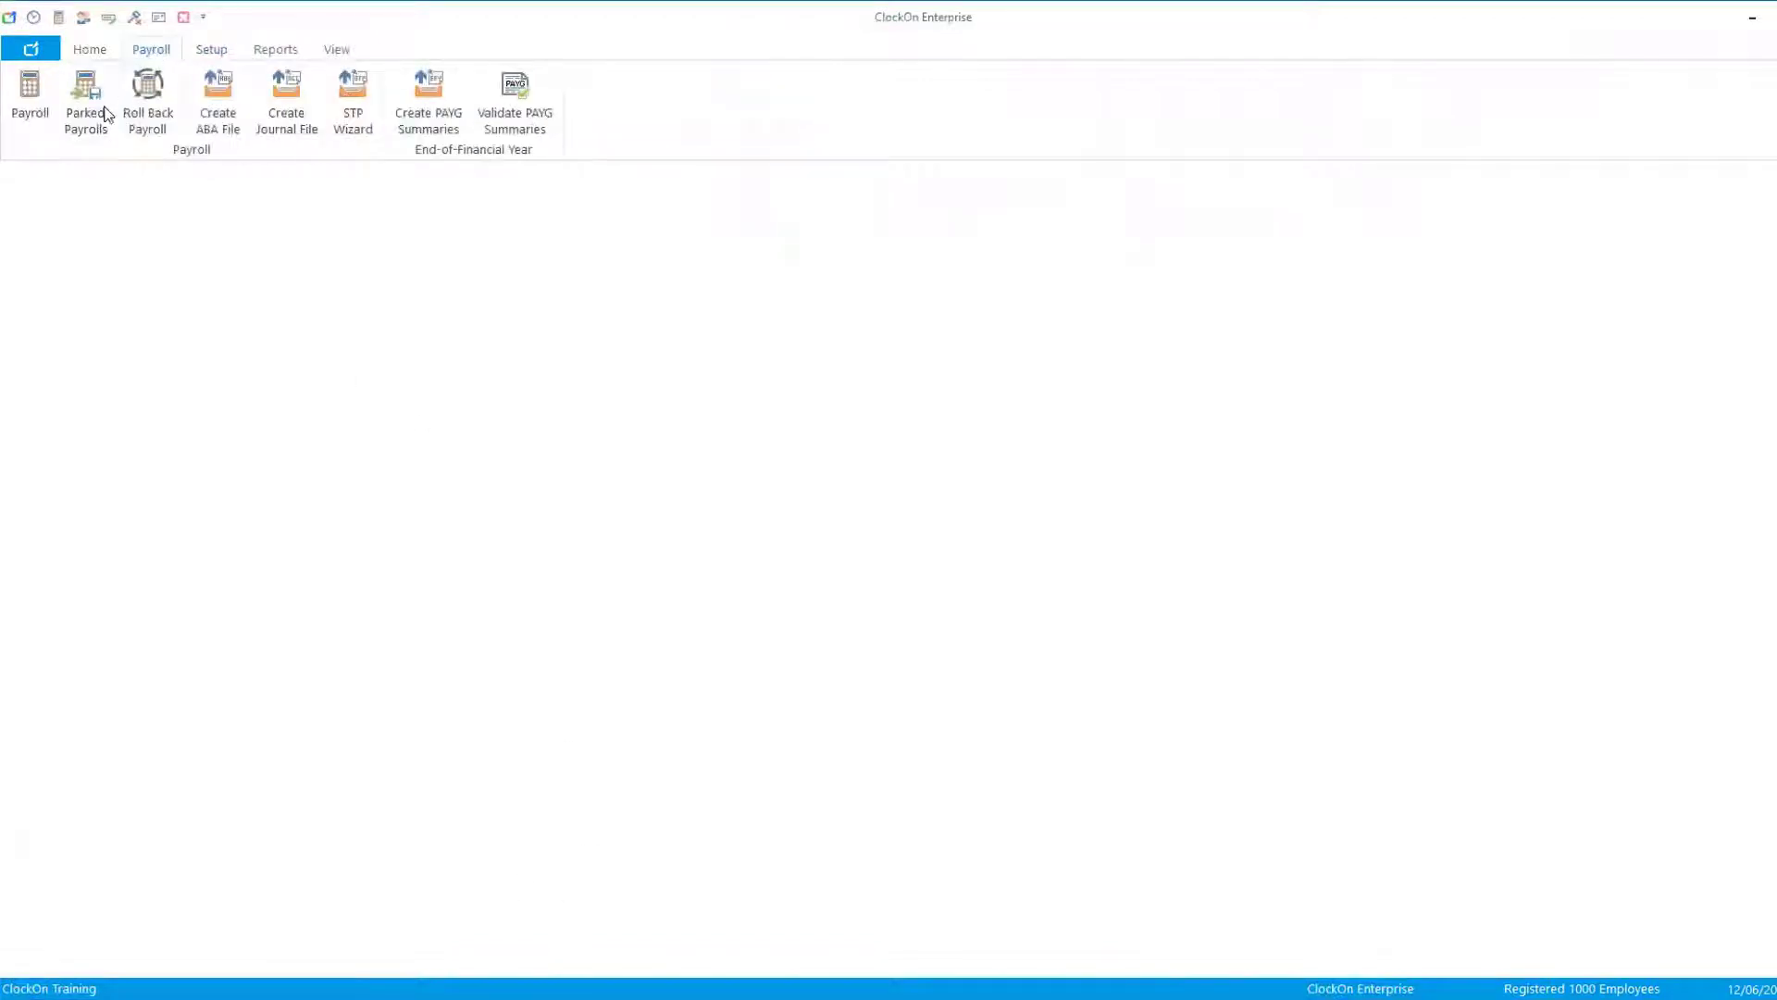
pyautogui.click(31, 113)
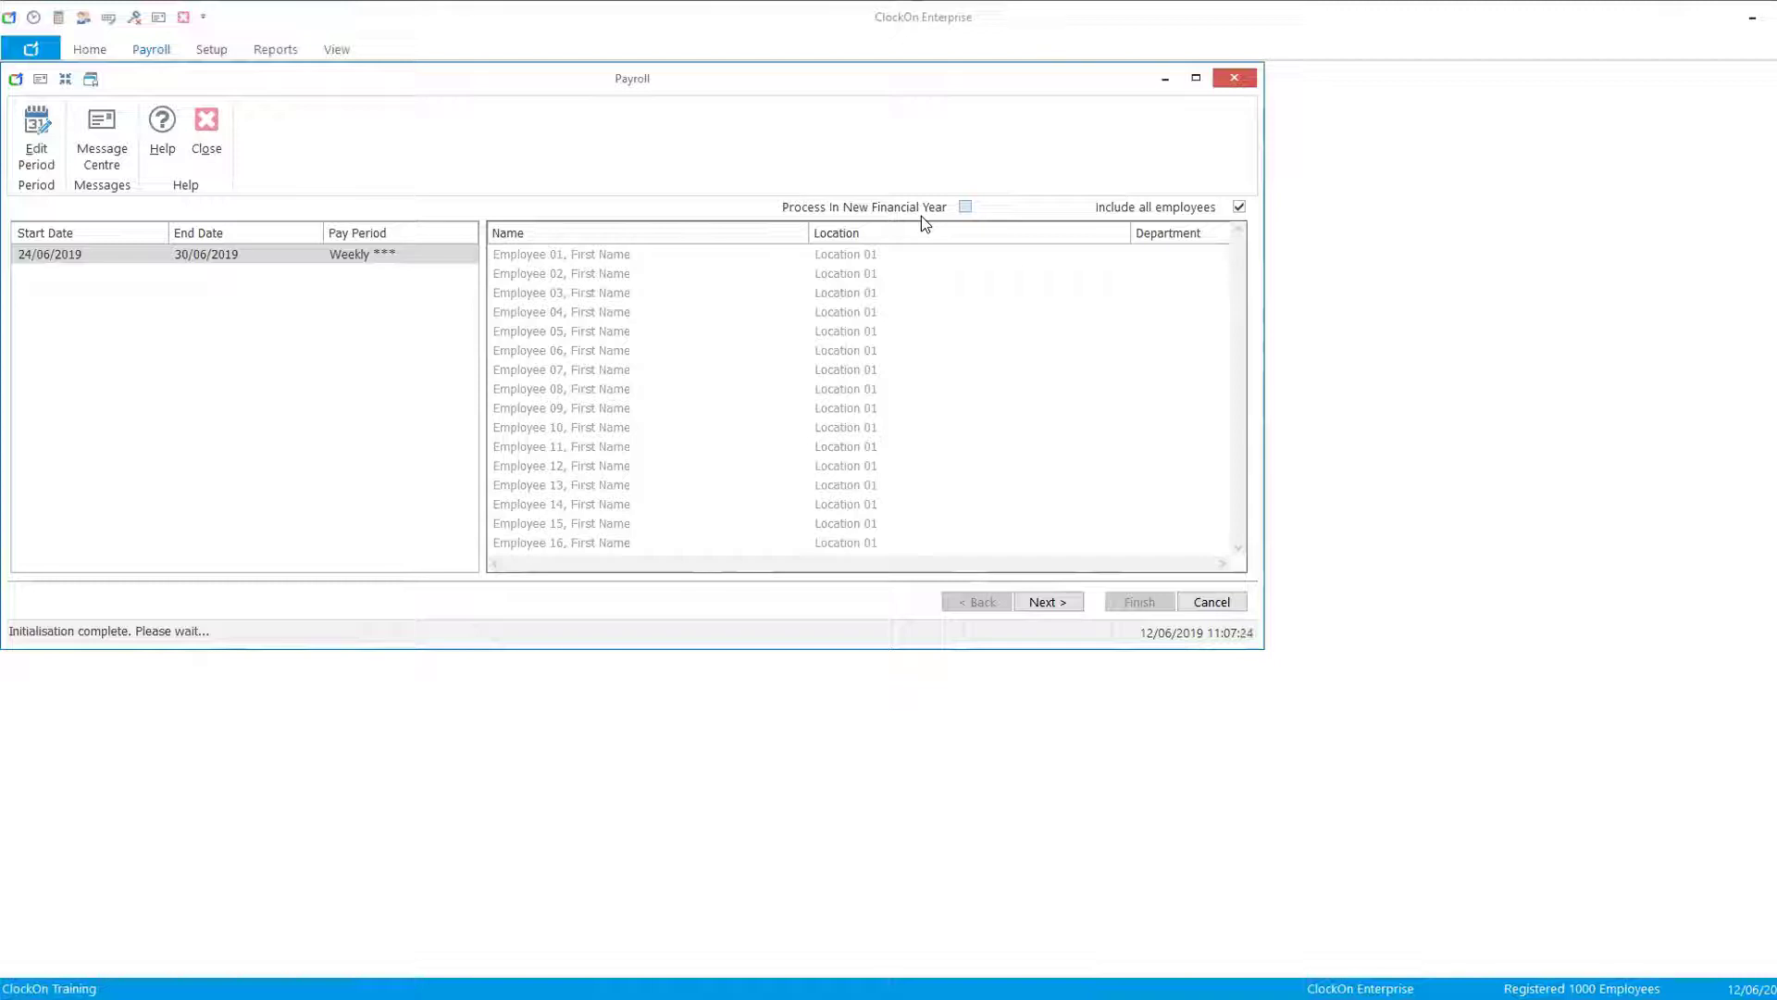
pyautogui.click(966, 207)
pyautogui.click(1240, 208)
pyautogui.click(1241, 208)
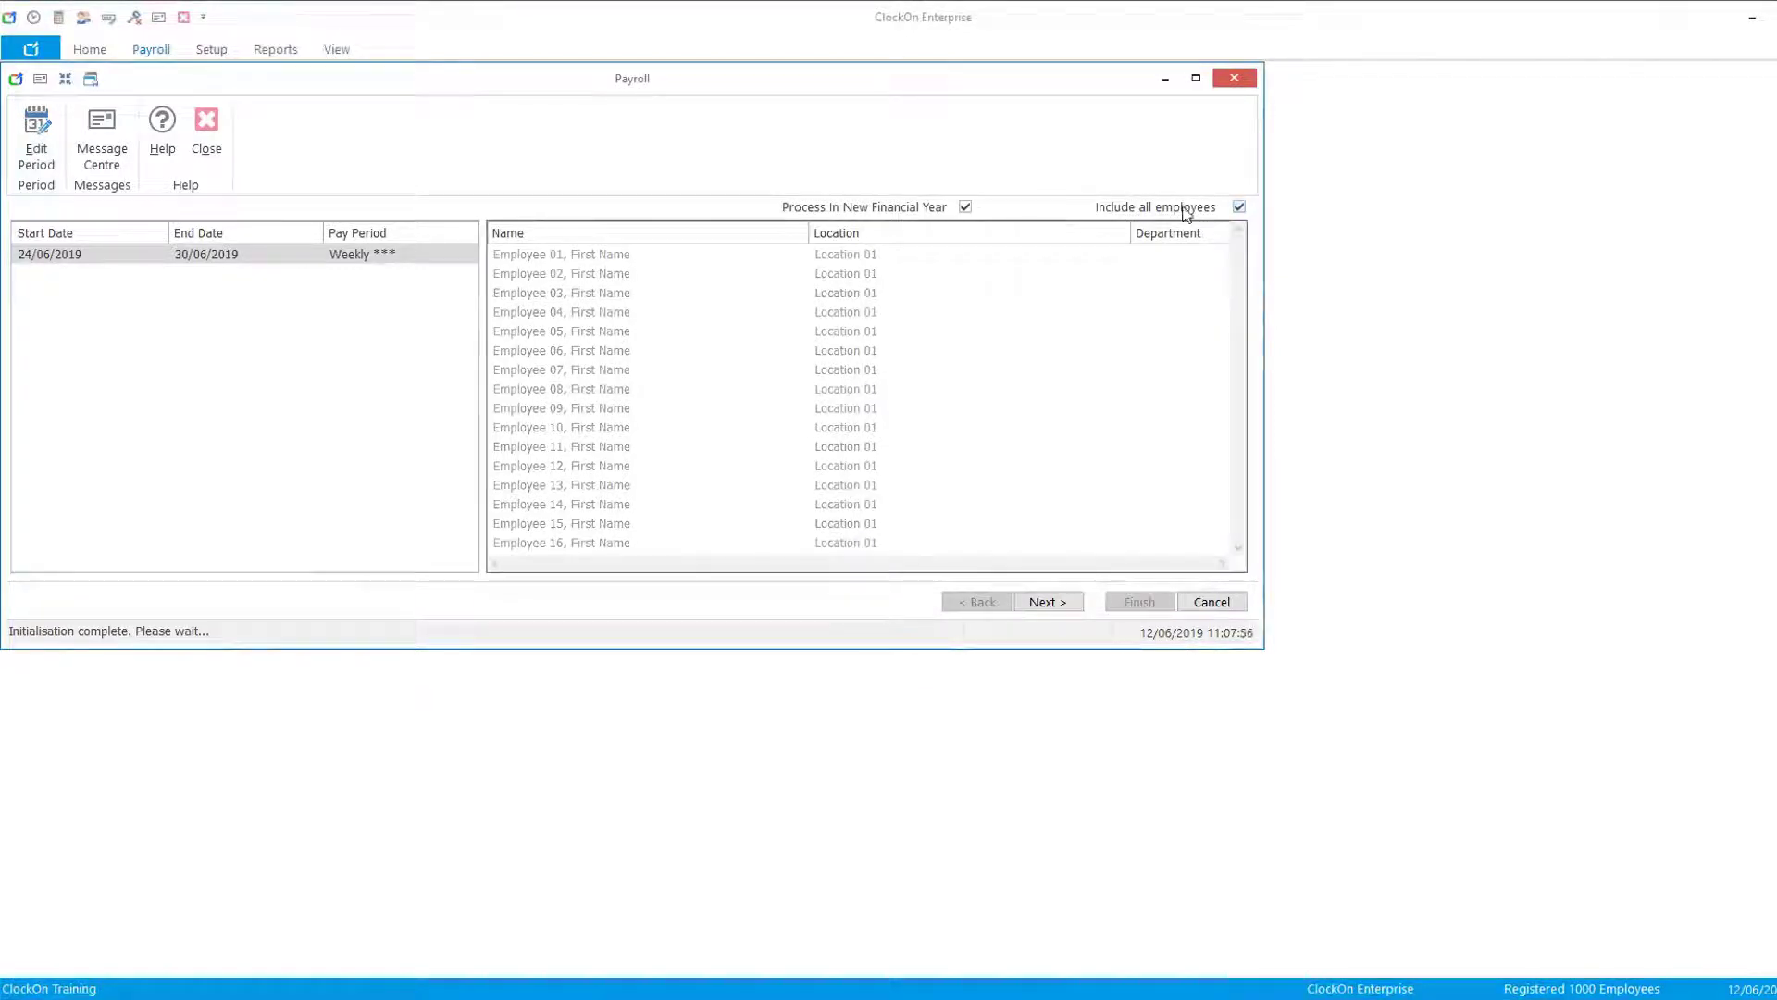
pyautogui.click(966, 207)
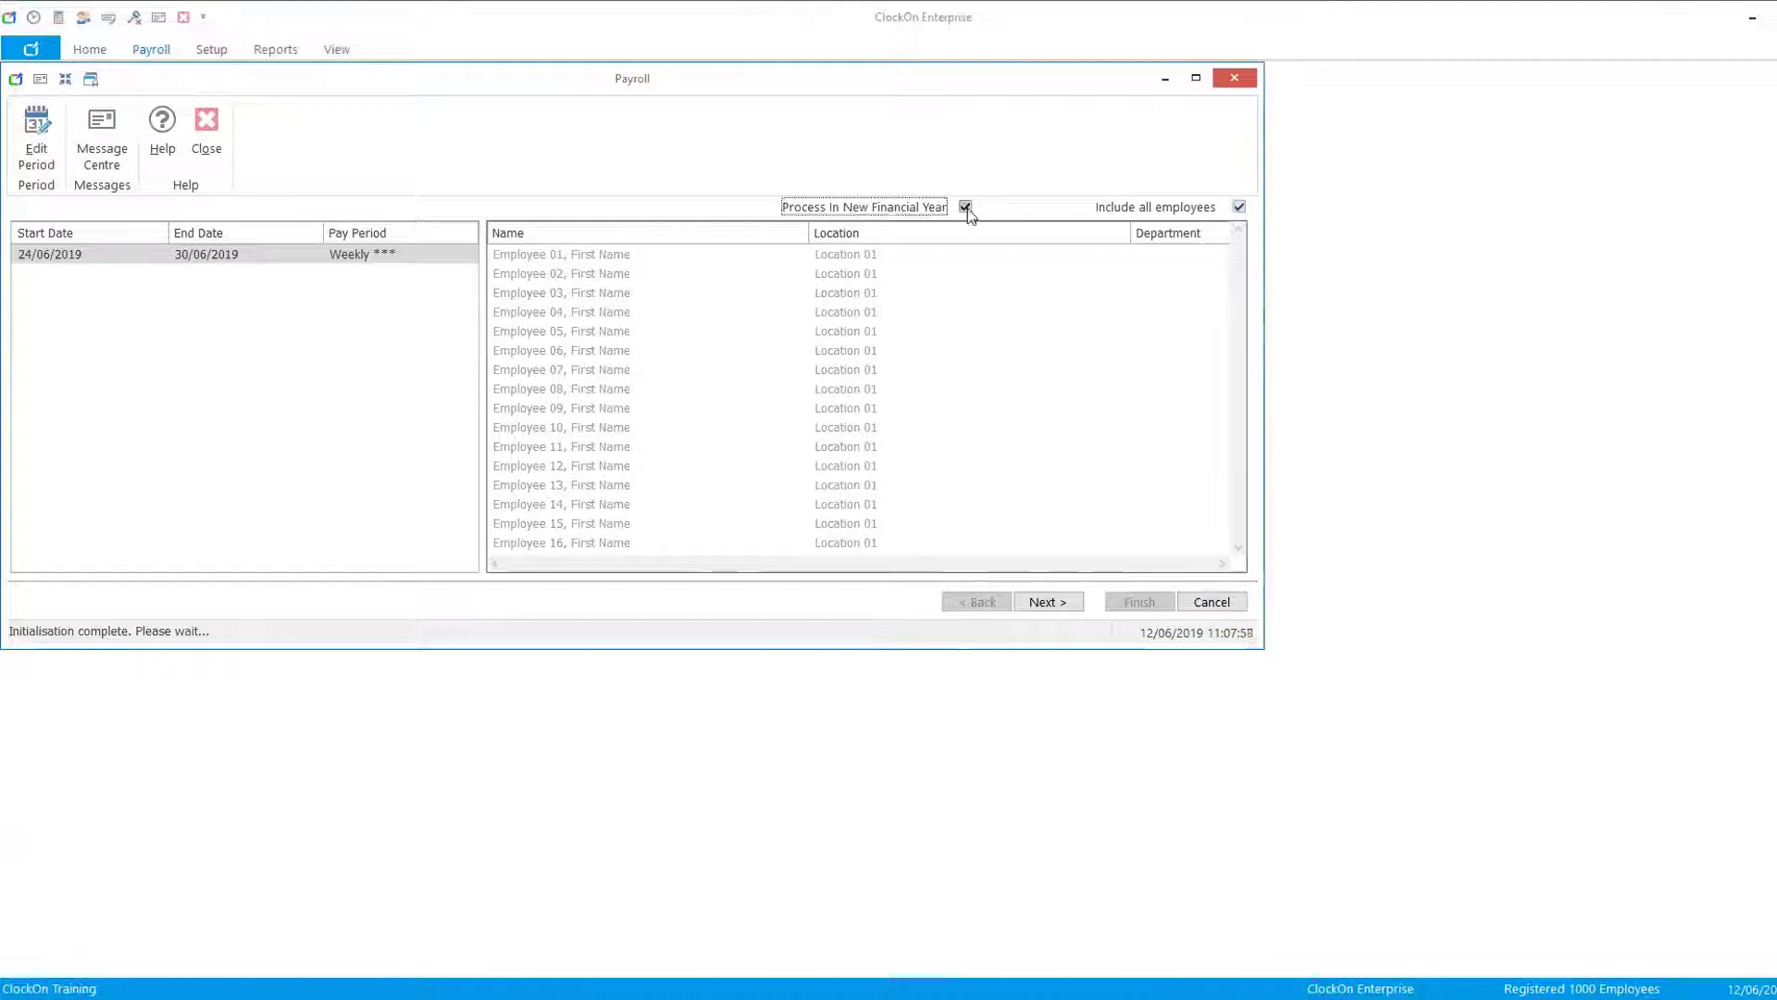
pyautogui.click(1241, 208)
pyautogui.click(1240, 208)
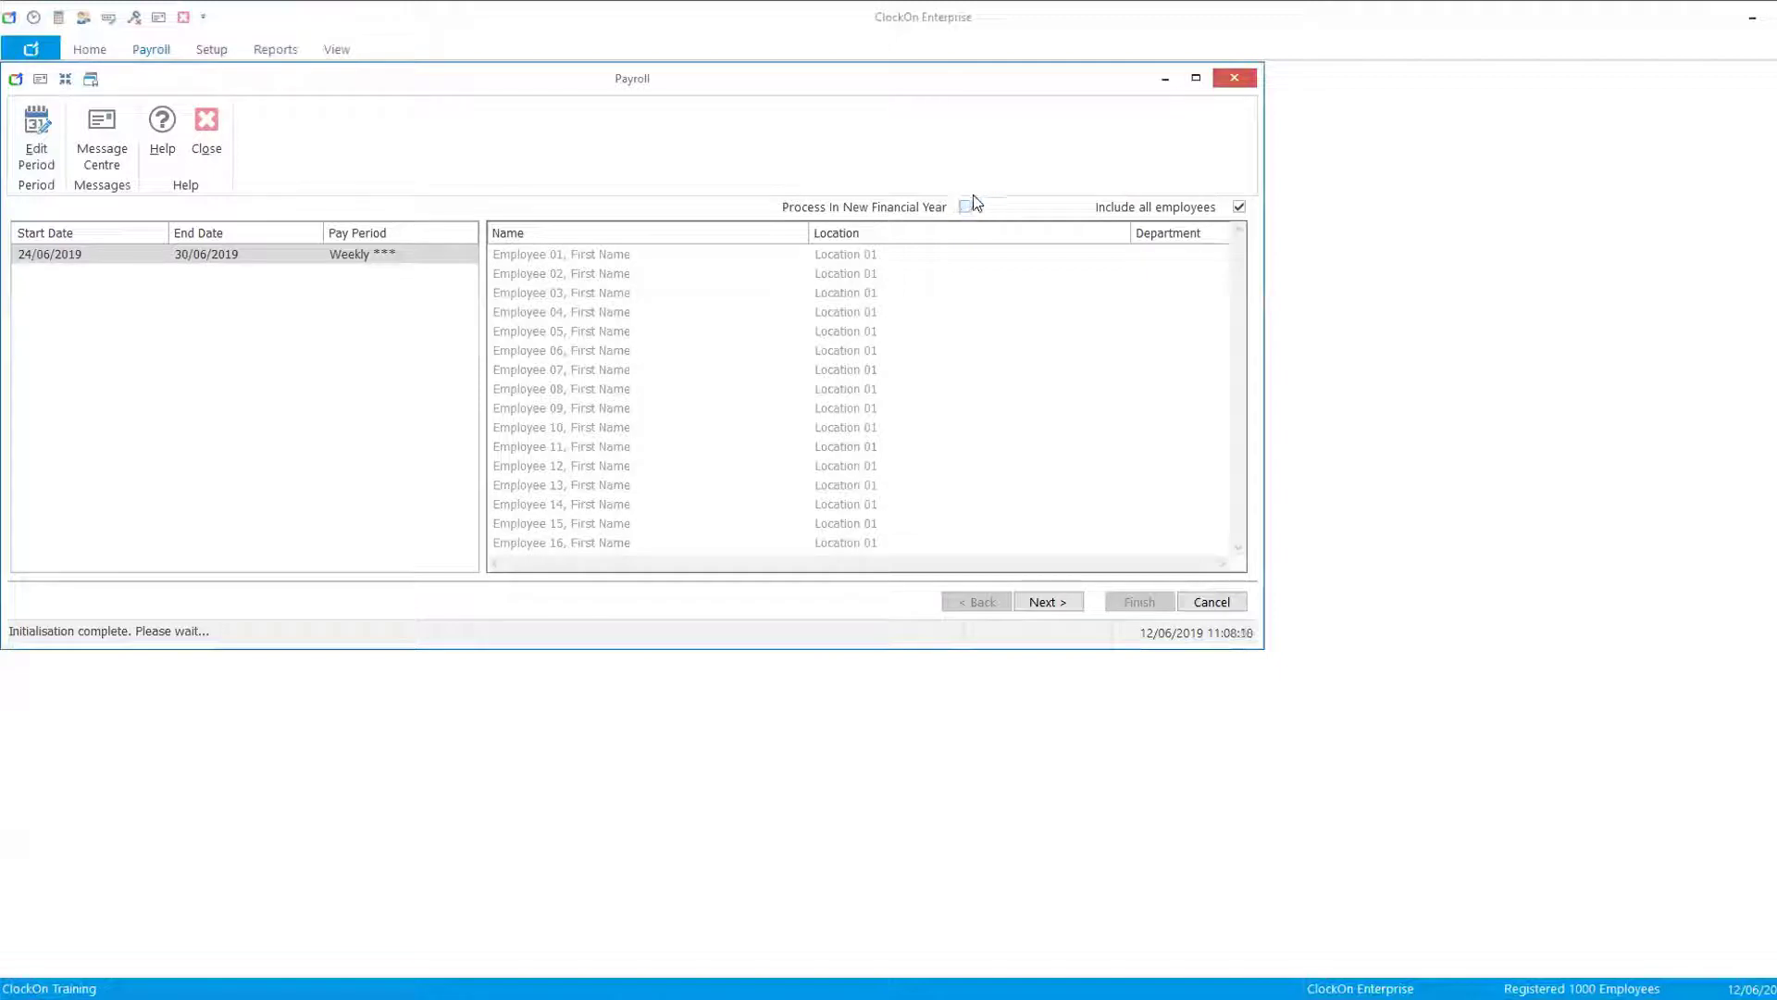
# - Advance through the payslip and summary pages and process the 24/06/2019 – 30/06/2019 weekly payroll, confirming the irreversible processing
pyautogui.click(1054, 603)
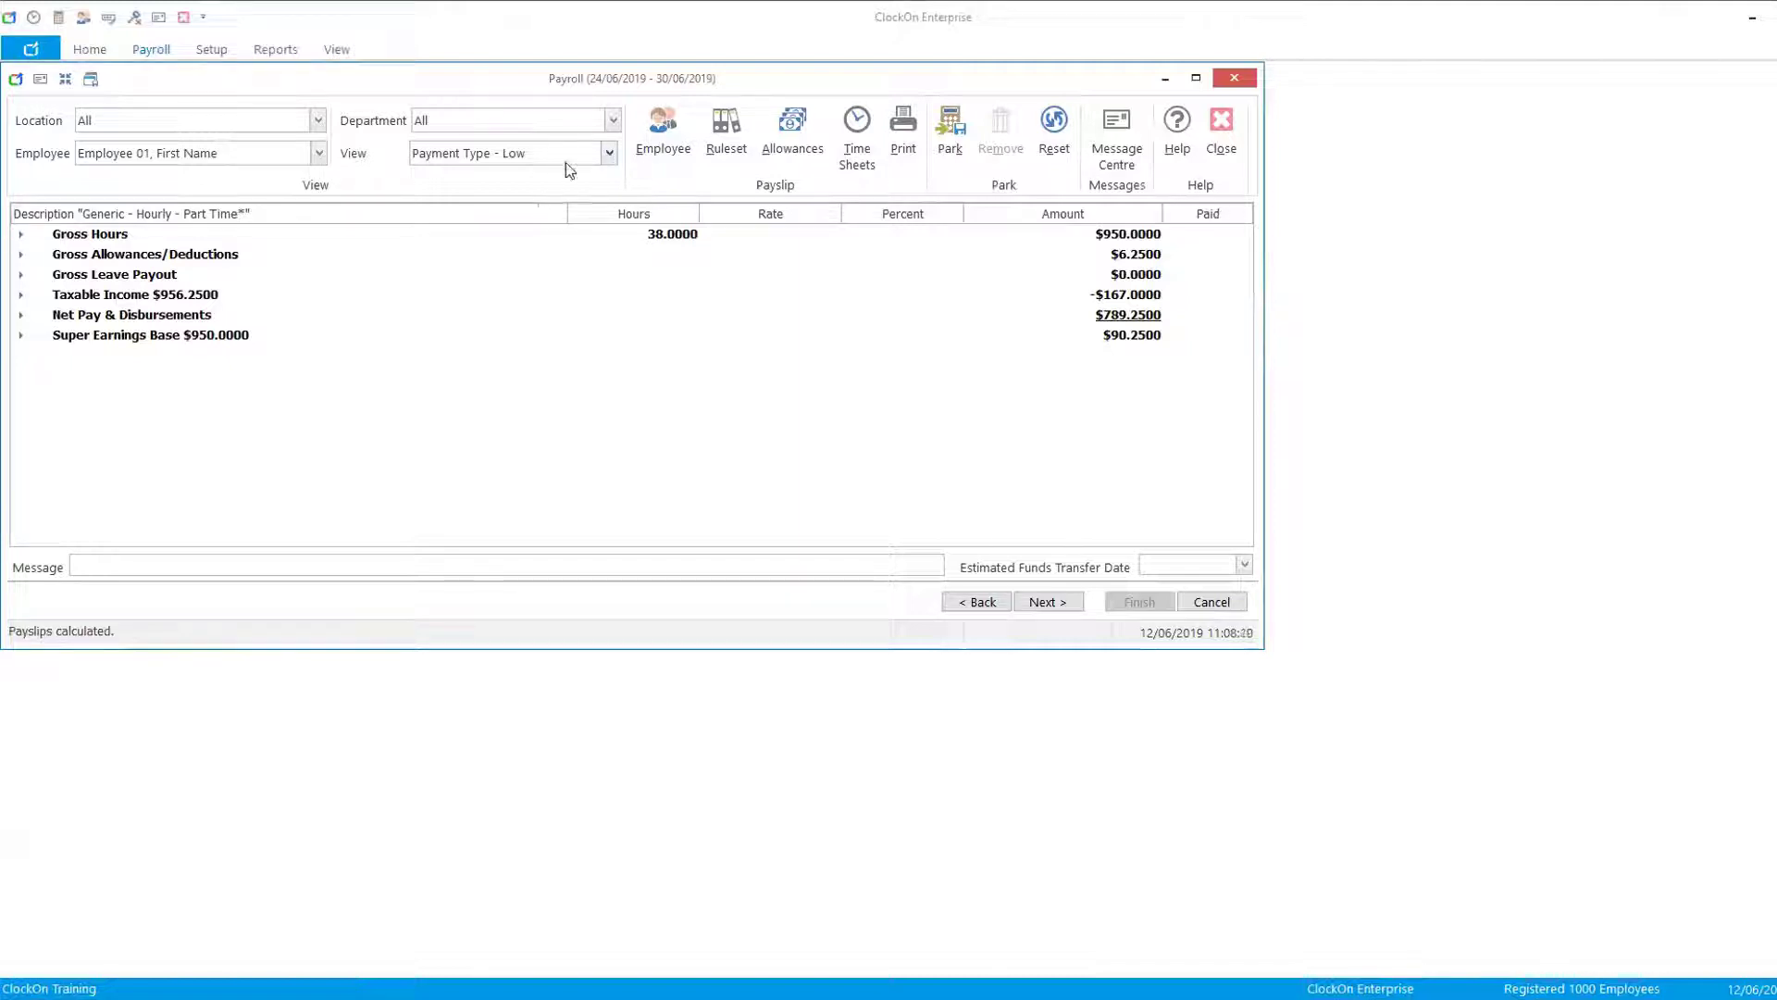
pyautogui.click(1049, 602)
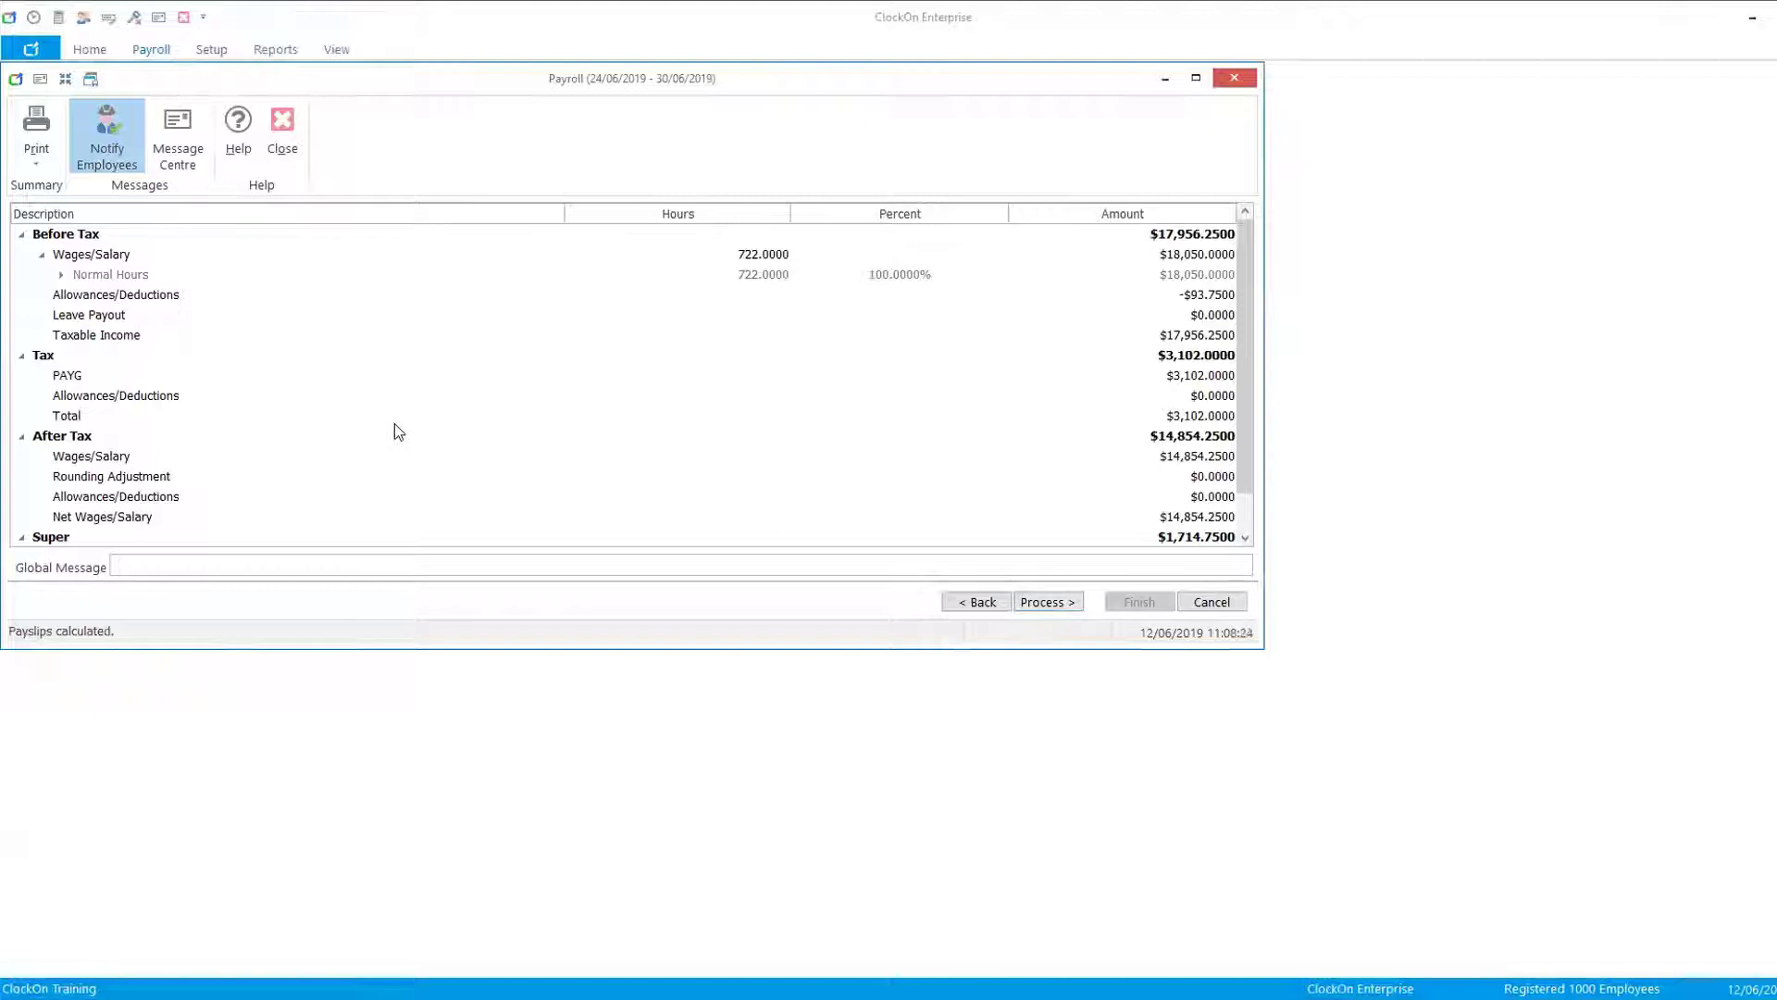
pyautogui.click(165, 560)
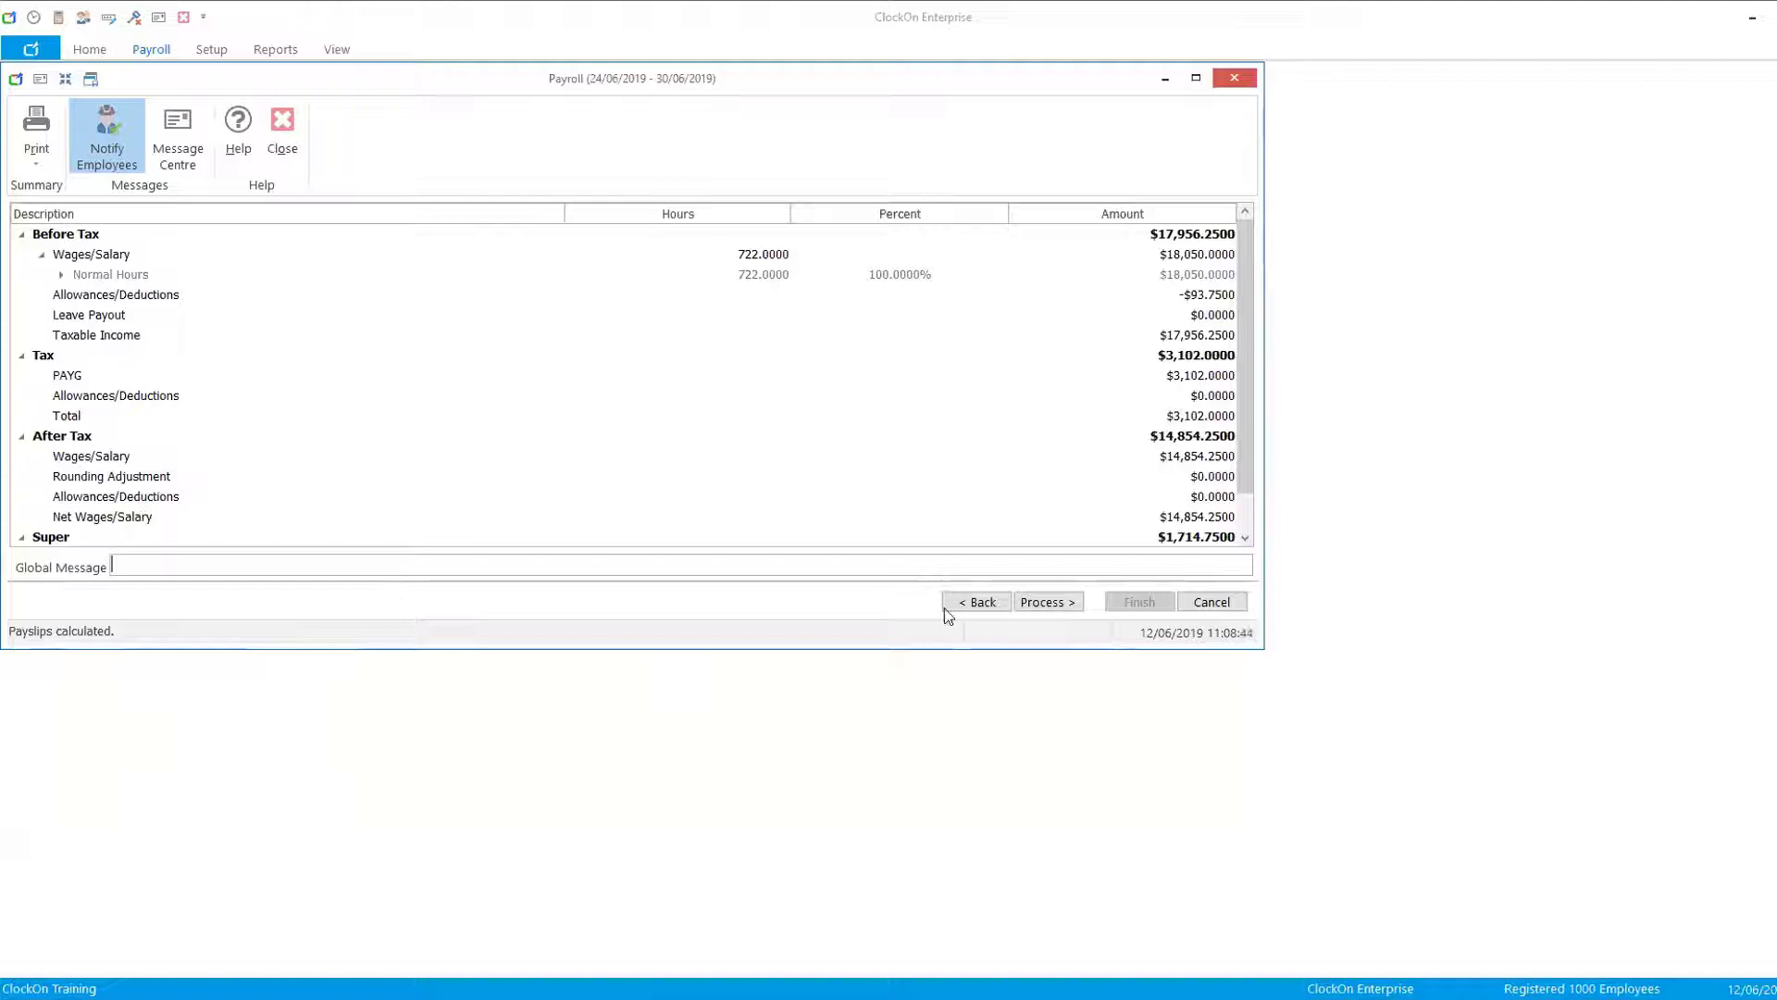
pyautogui.click(1046, 602)
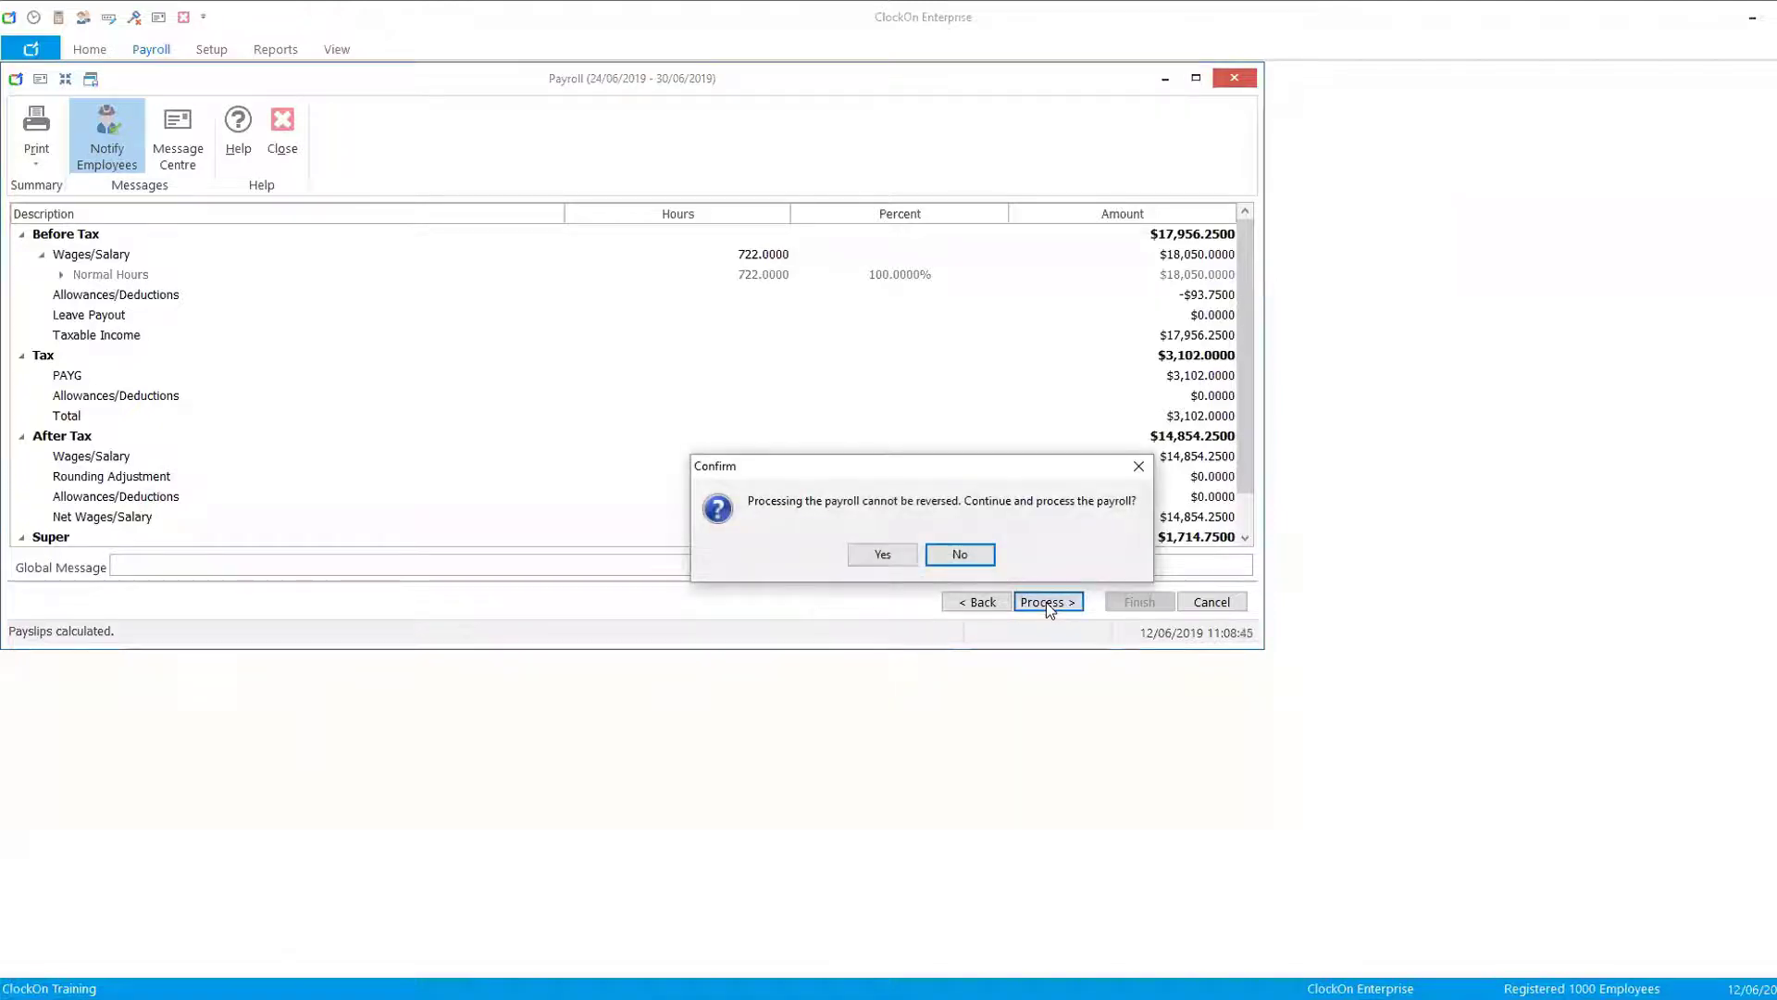
pyautogui.click(882, 553)
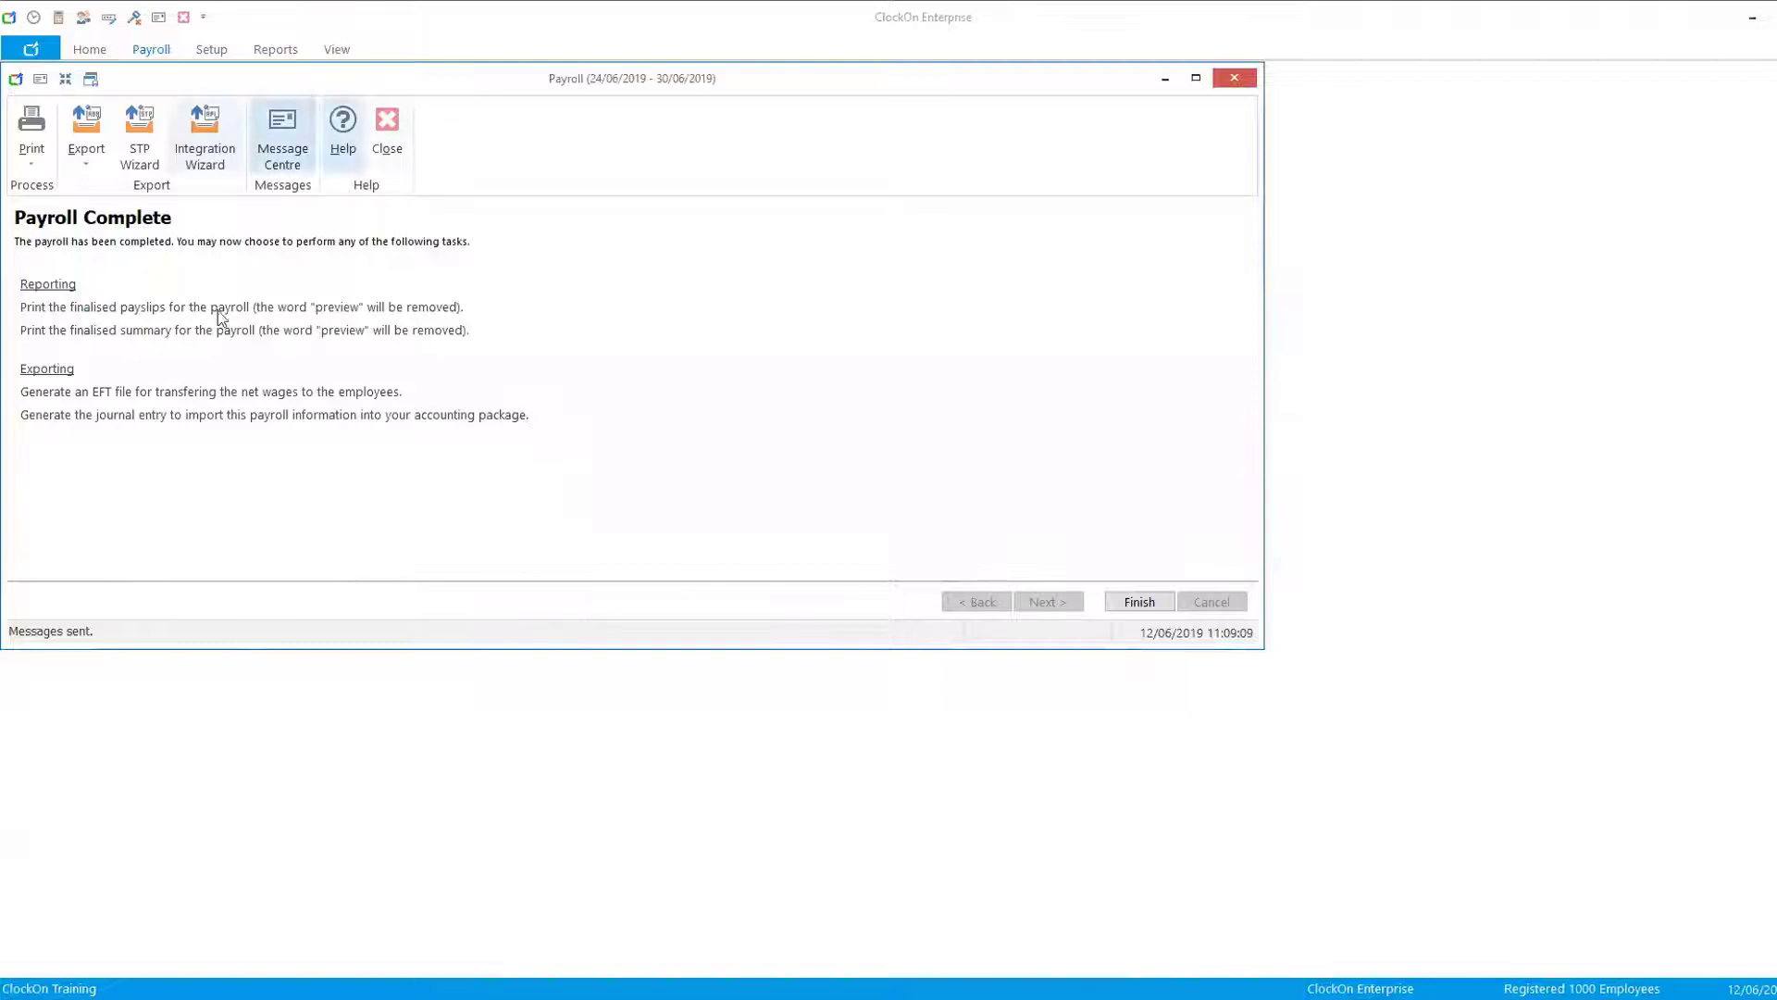
# - Submit the 24/06/19 – 30/06/19 payroll to the ATO through the STP Wizard, confirming the submission
pyautogui.click(144, 148)
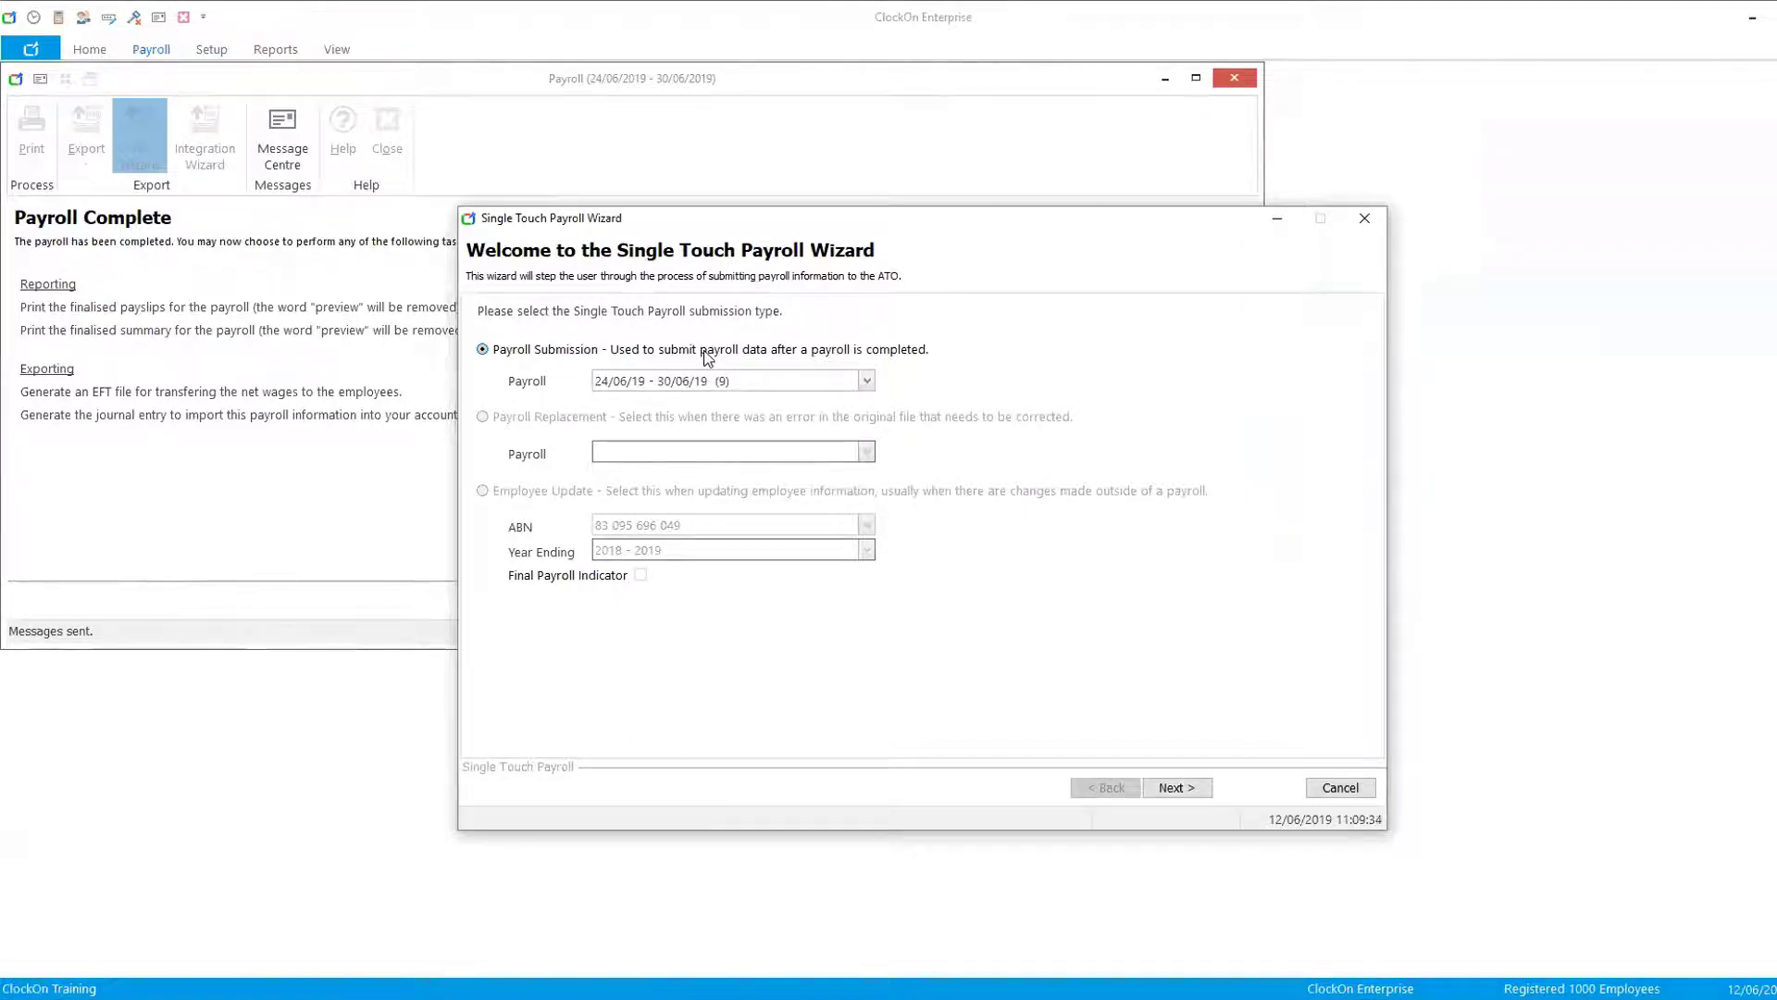
pyautogui.click(867, 380)
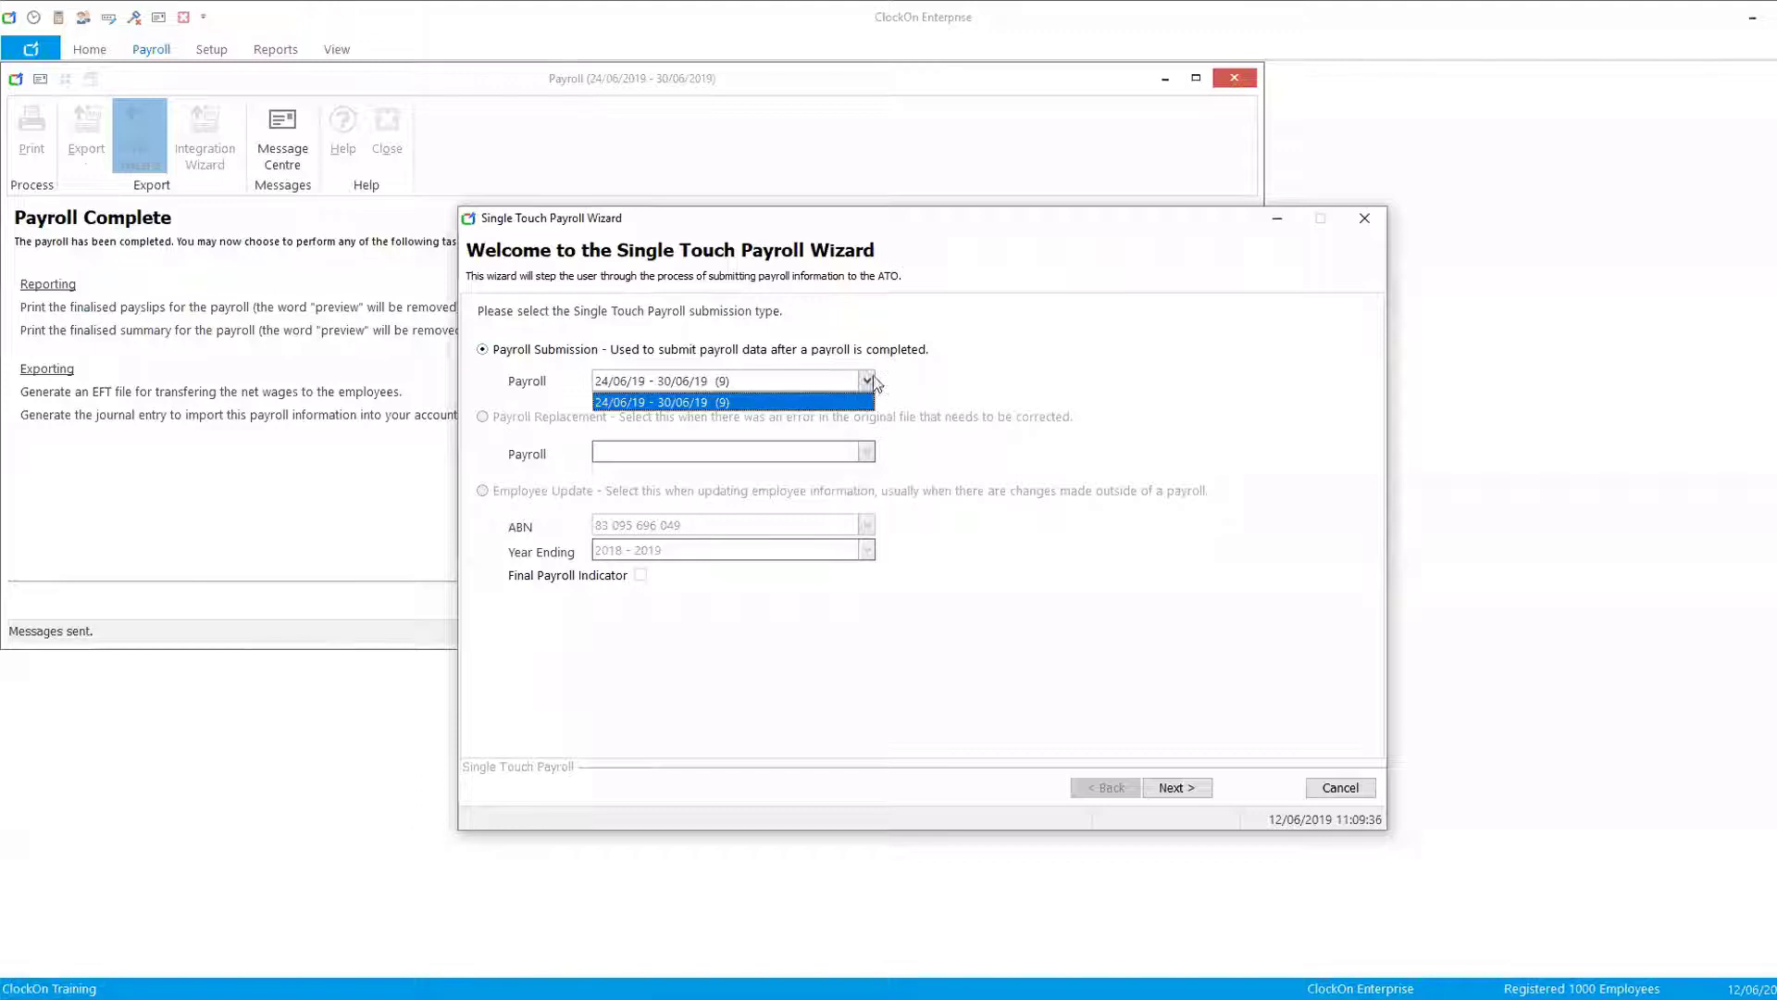
pyautogui.click(775, 400)
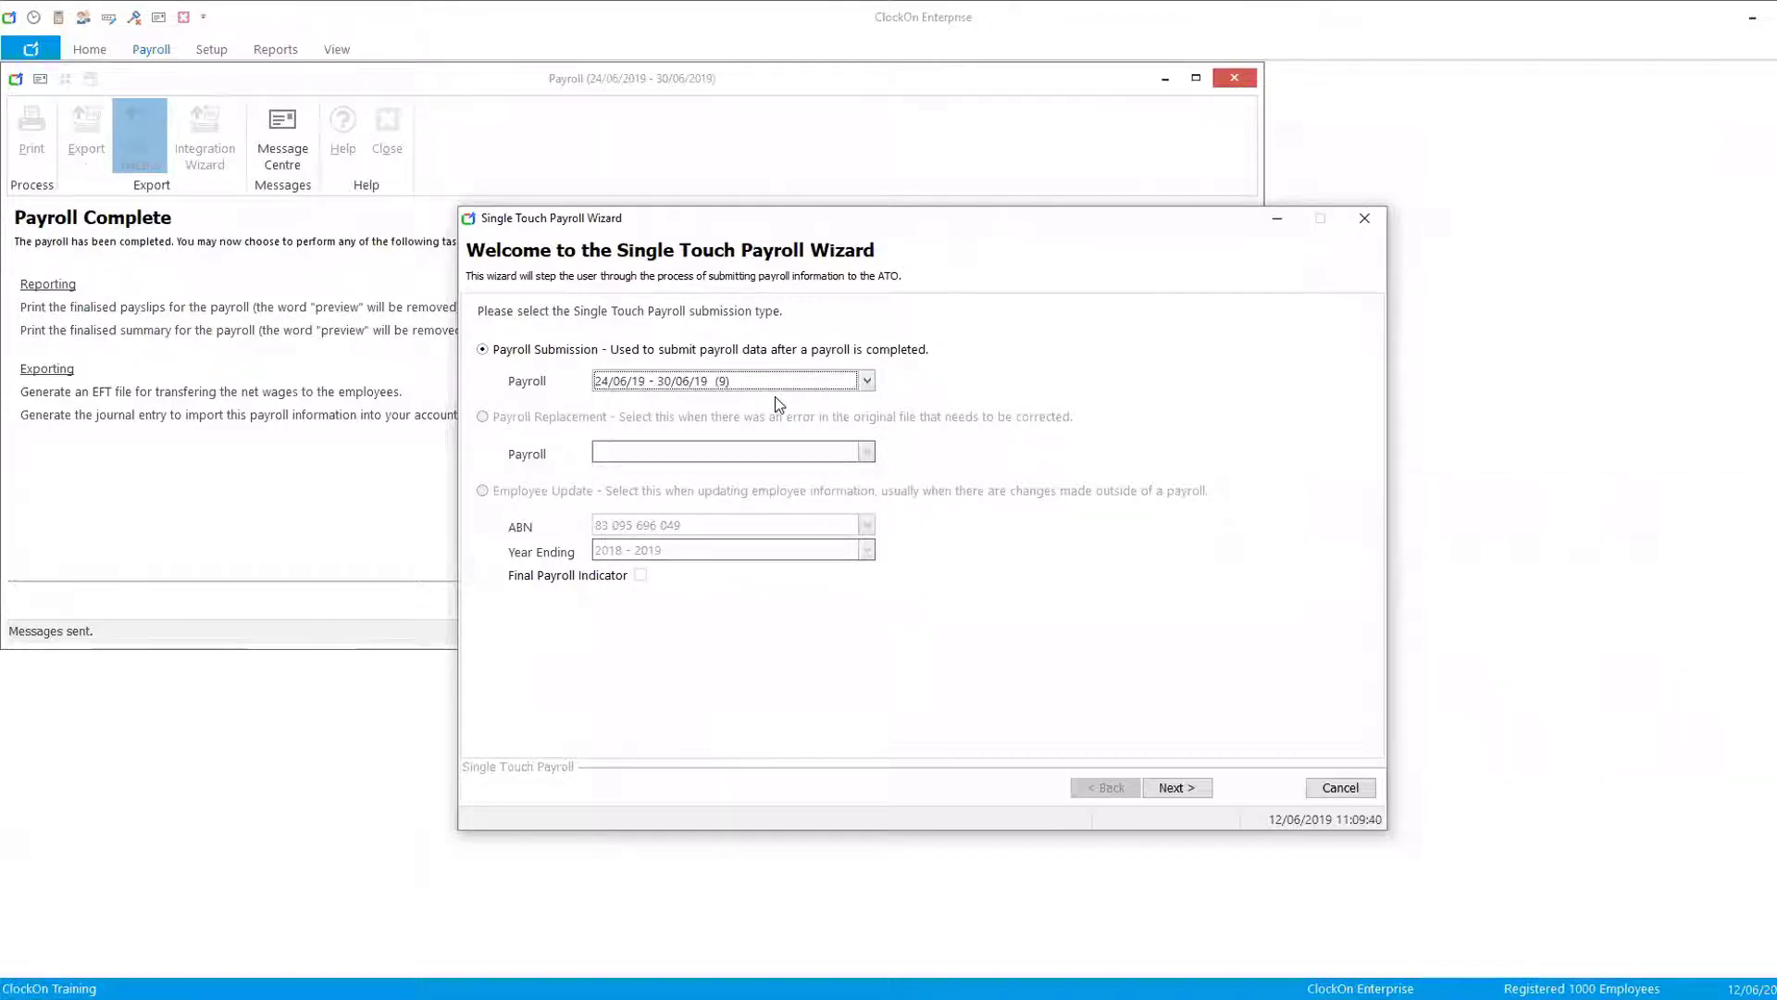
pyautogui.click(1181, 788)
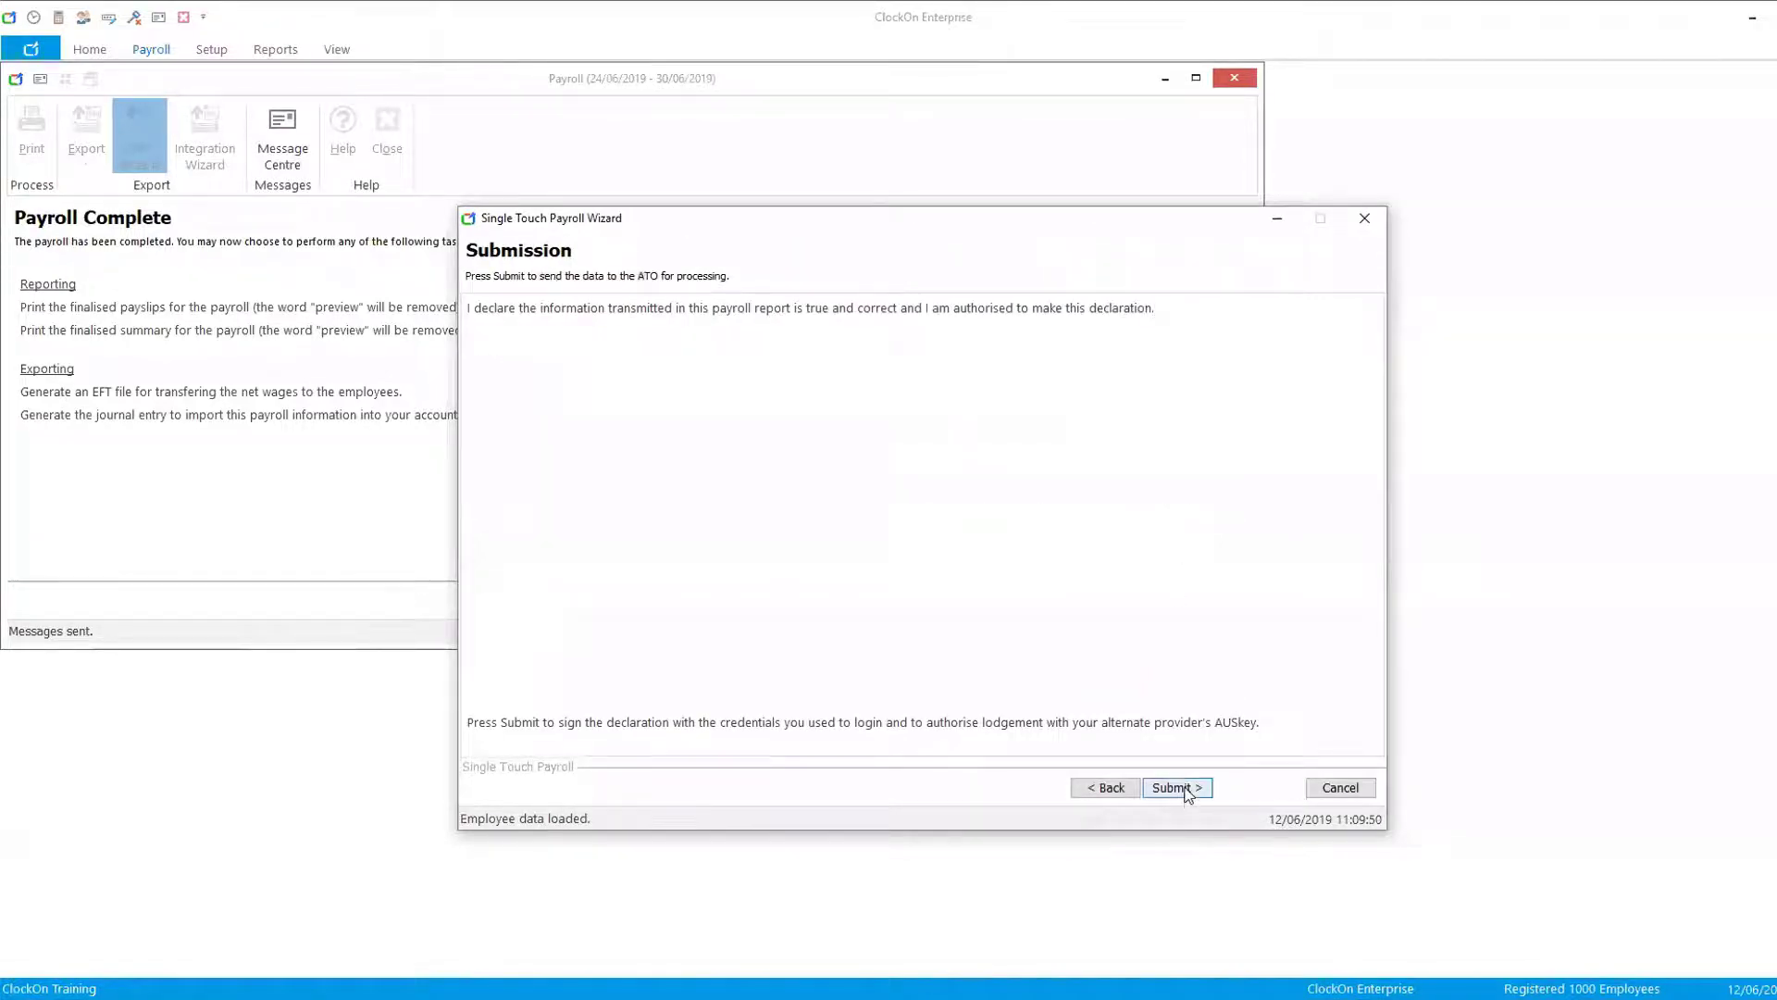
pyautogui.click(1188, 790)
pyautogui.click(989, 534)
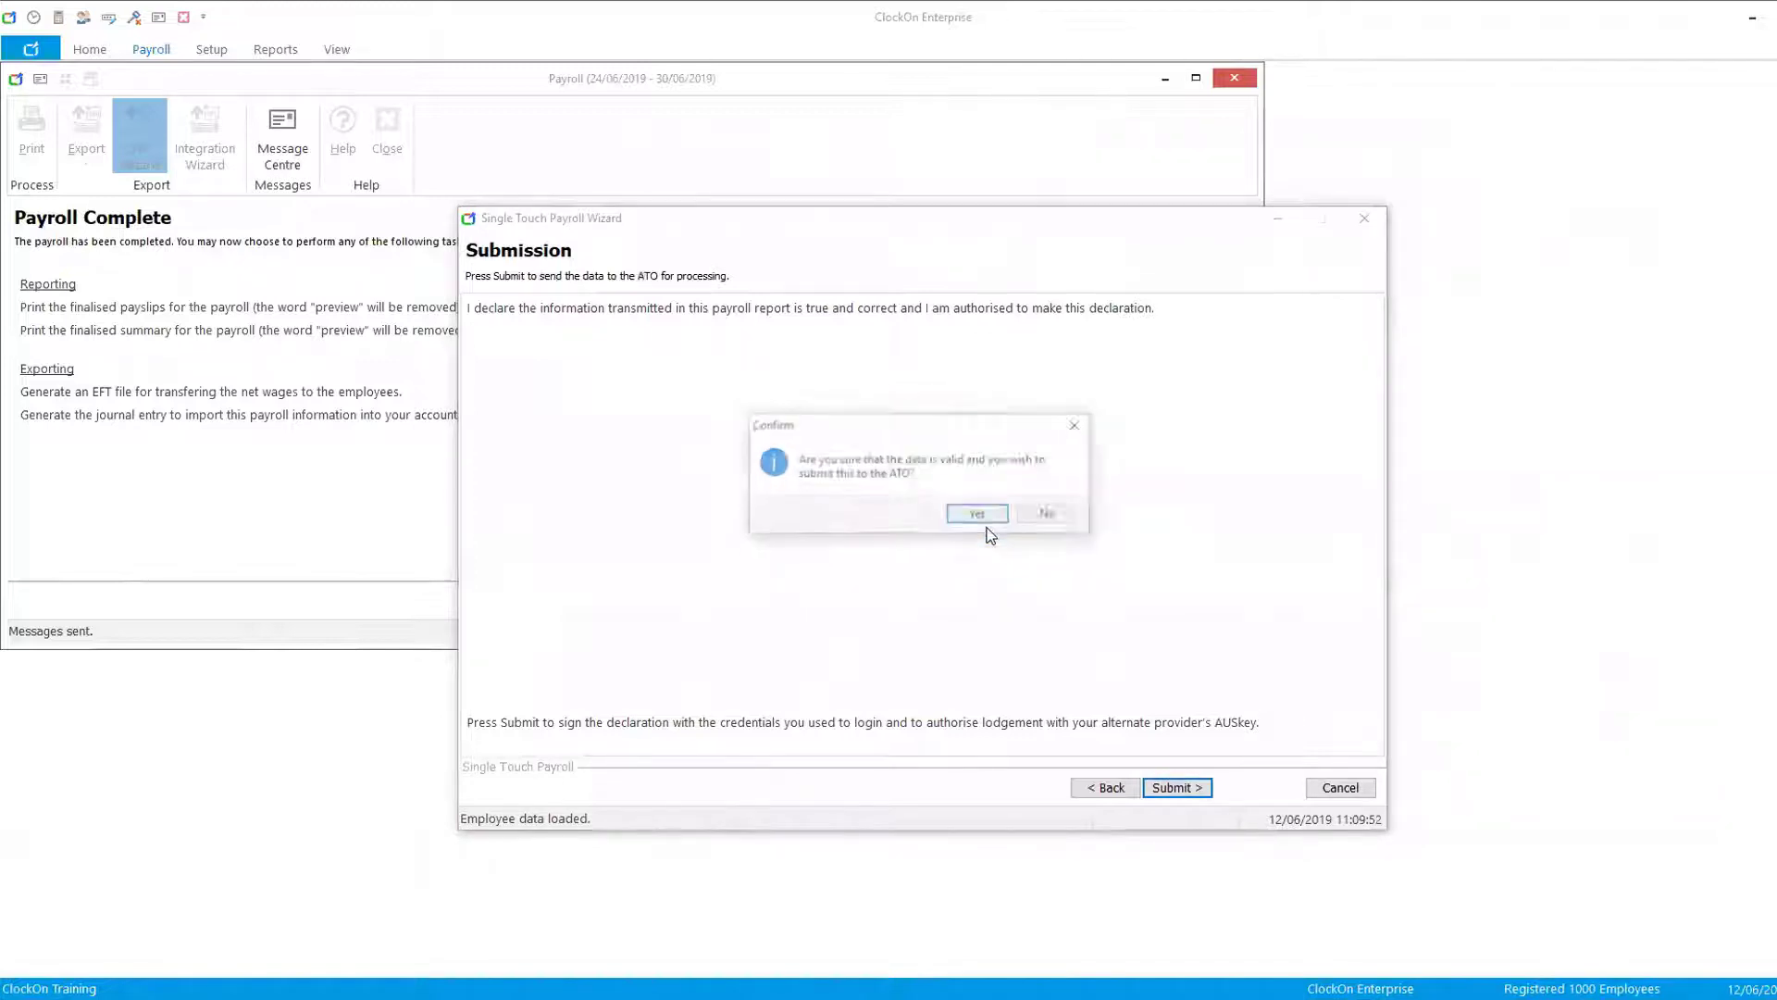
pyautogui.click(982, 516)
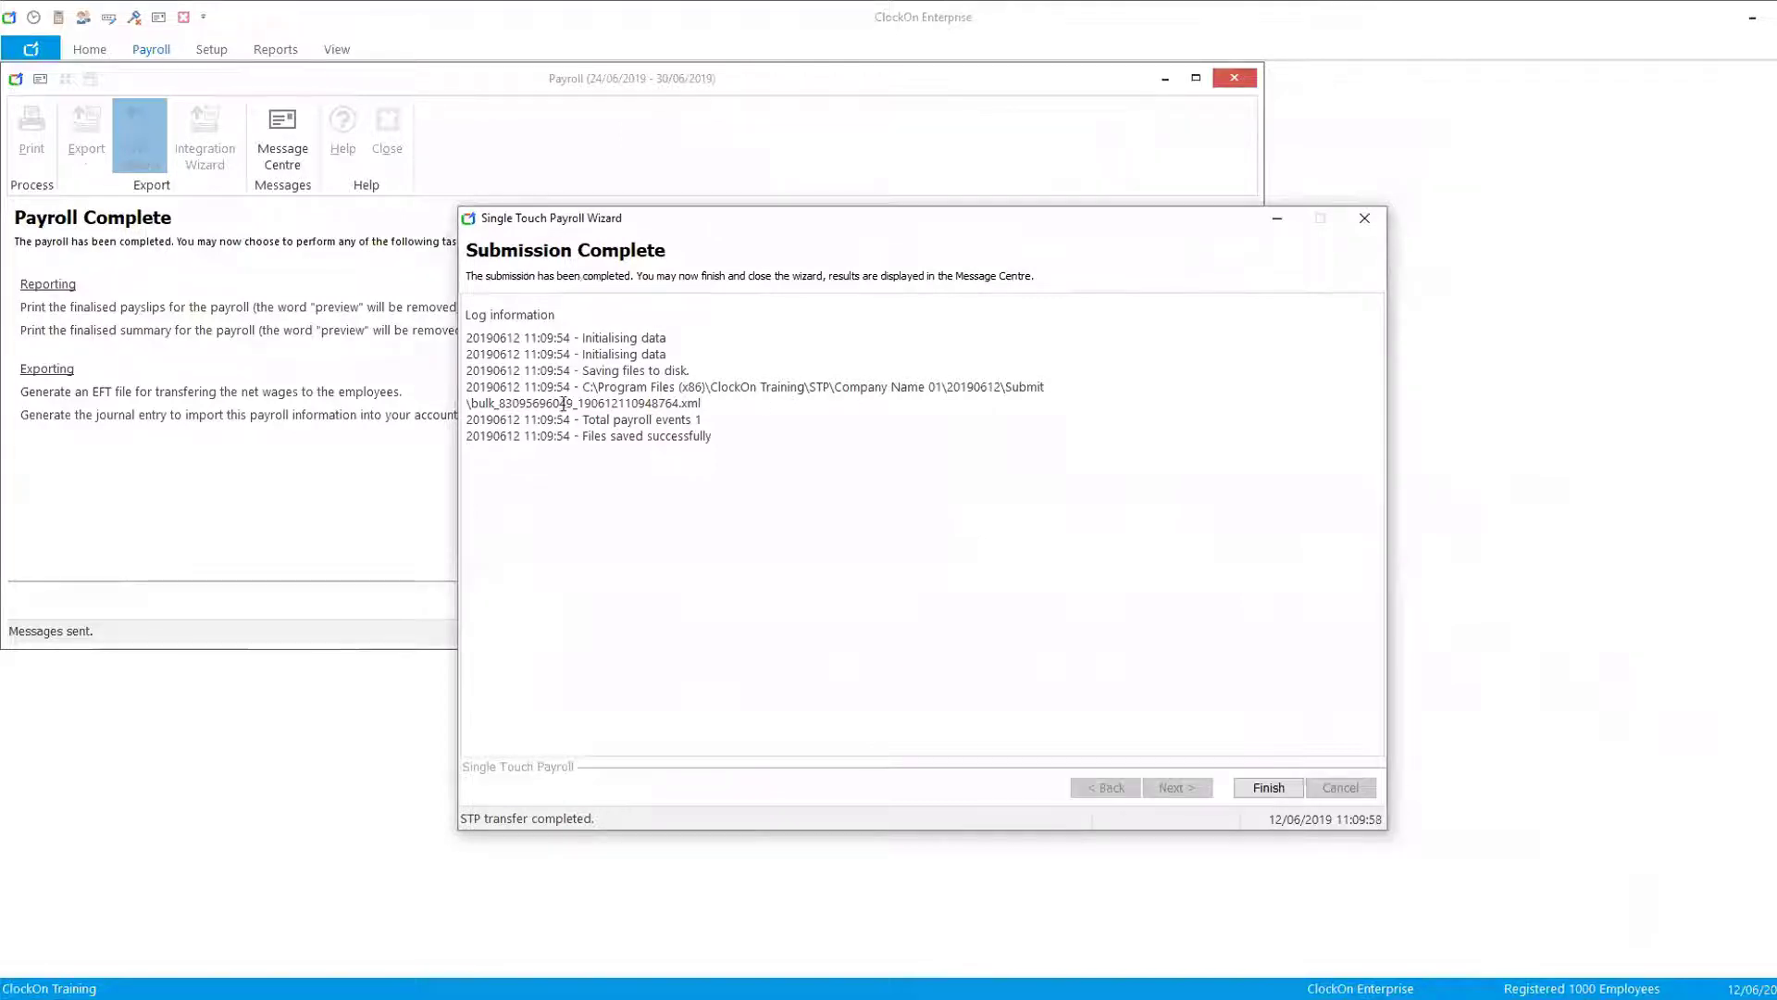
# - Highlight the saved STP file path in the log, then finish the STP wizard and the payroll
pyautogui.moveTo(582, 387); pyautogui.dragTo(705, 405)
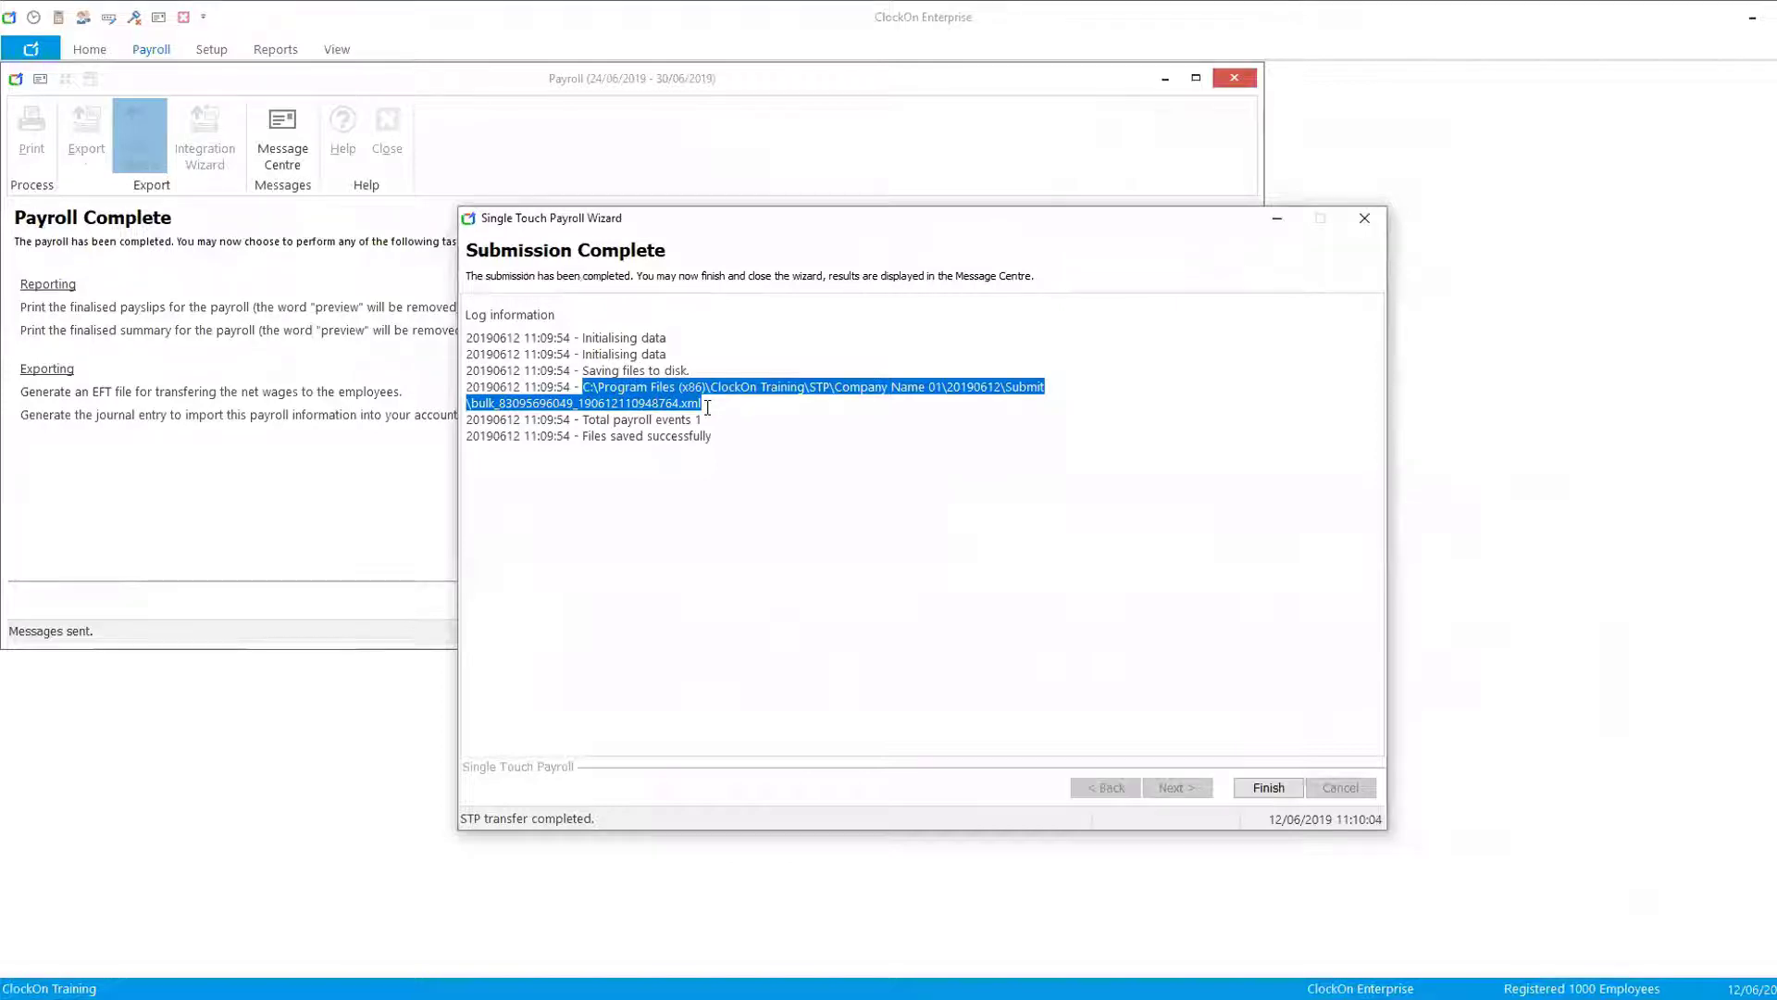
pyautogui.click(1259, 790)
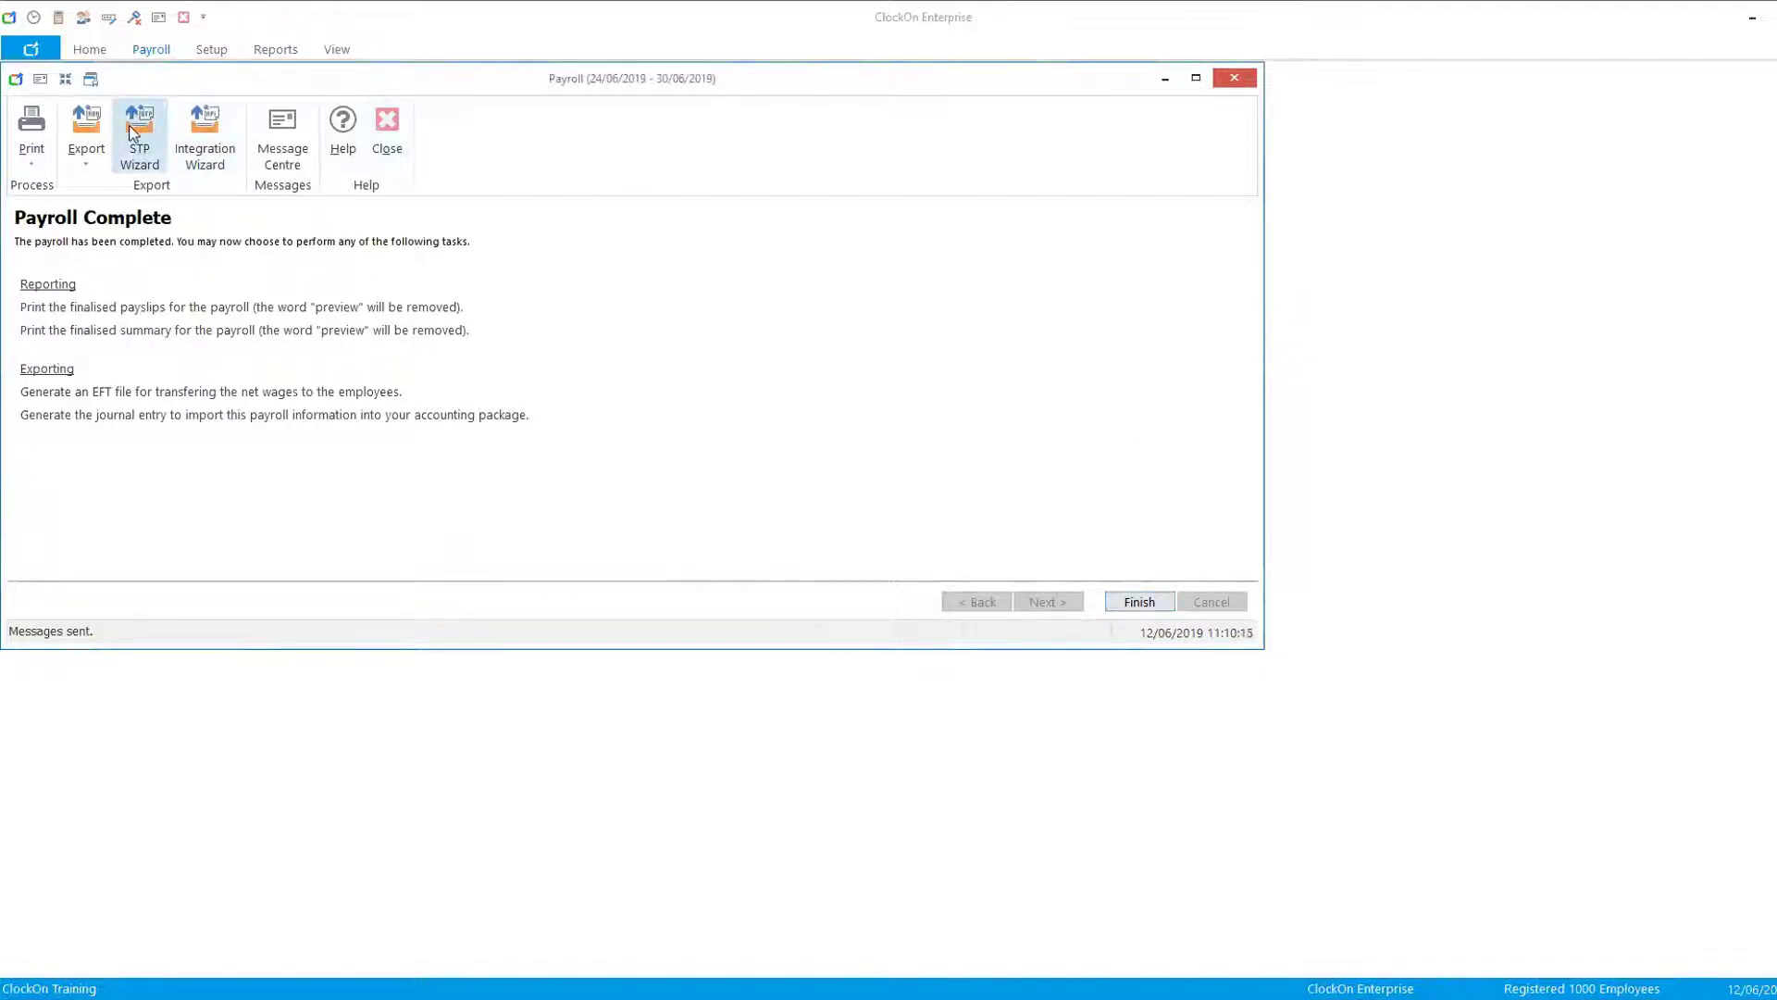
pyautogui.click(1142, 600)
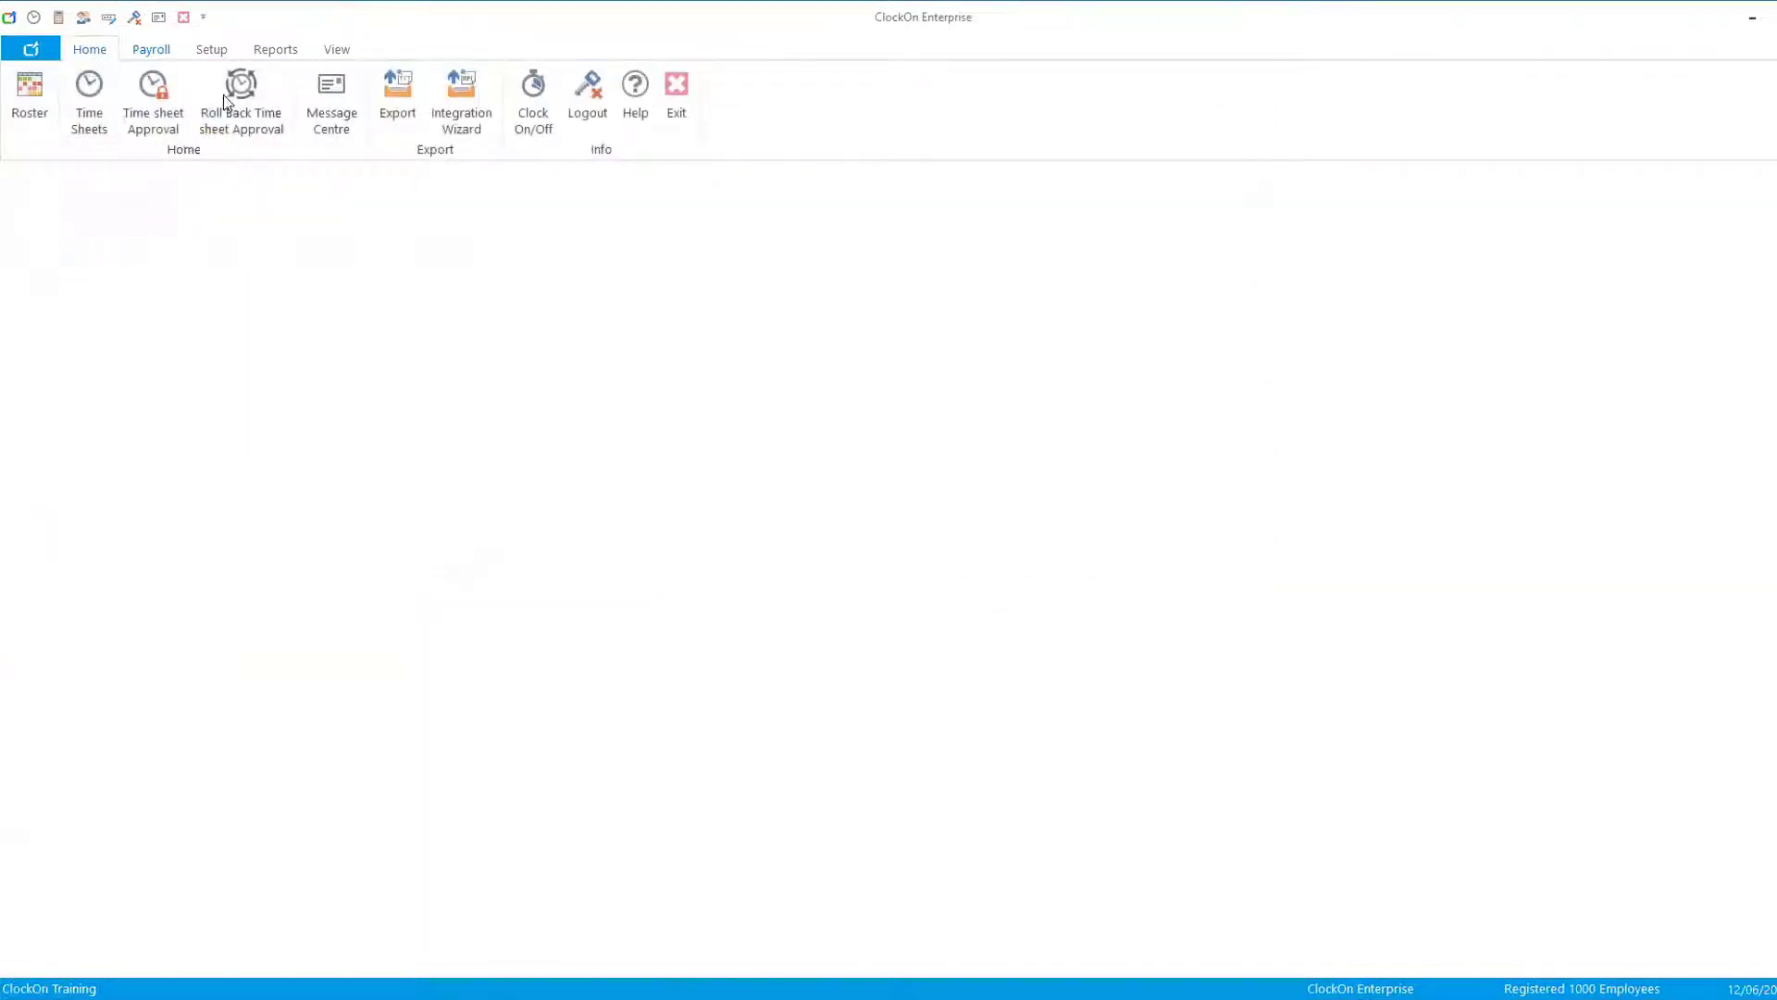
# - Open Location 01's record from the Locations setup
pyautogui.click(144, 51)
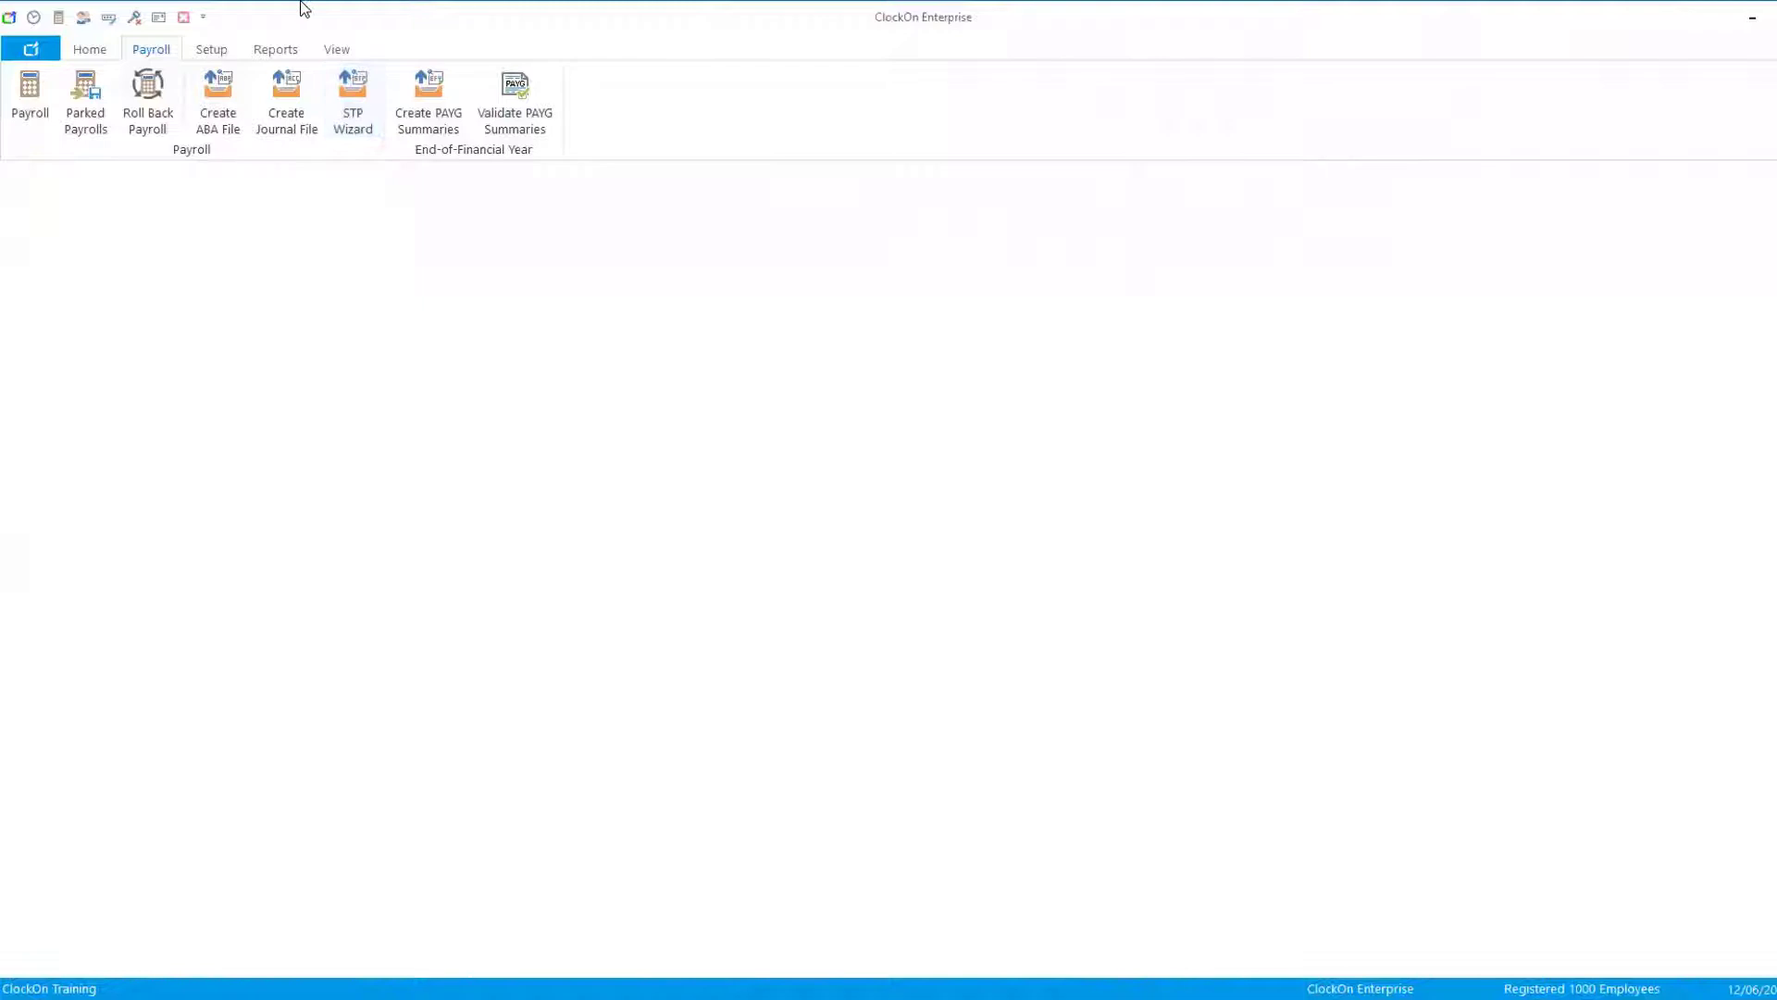
pyautogui.click(215, 52)
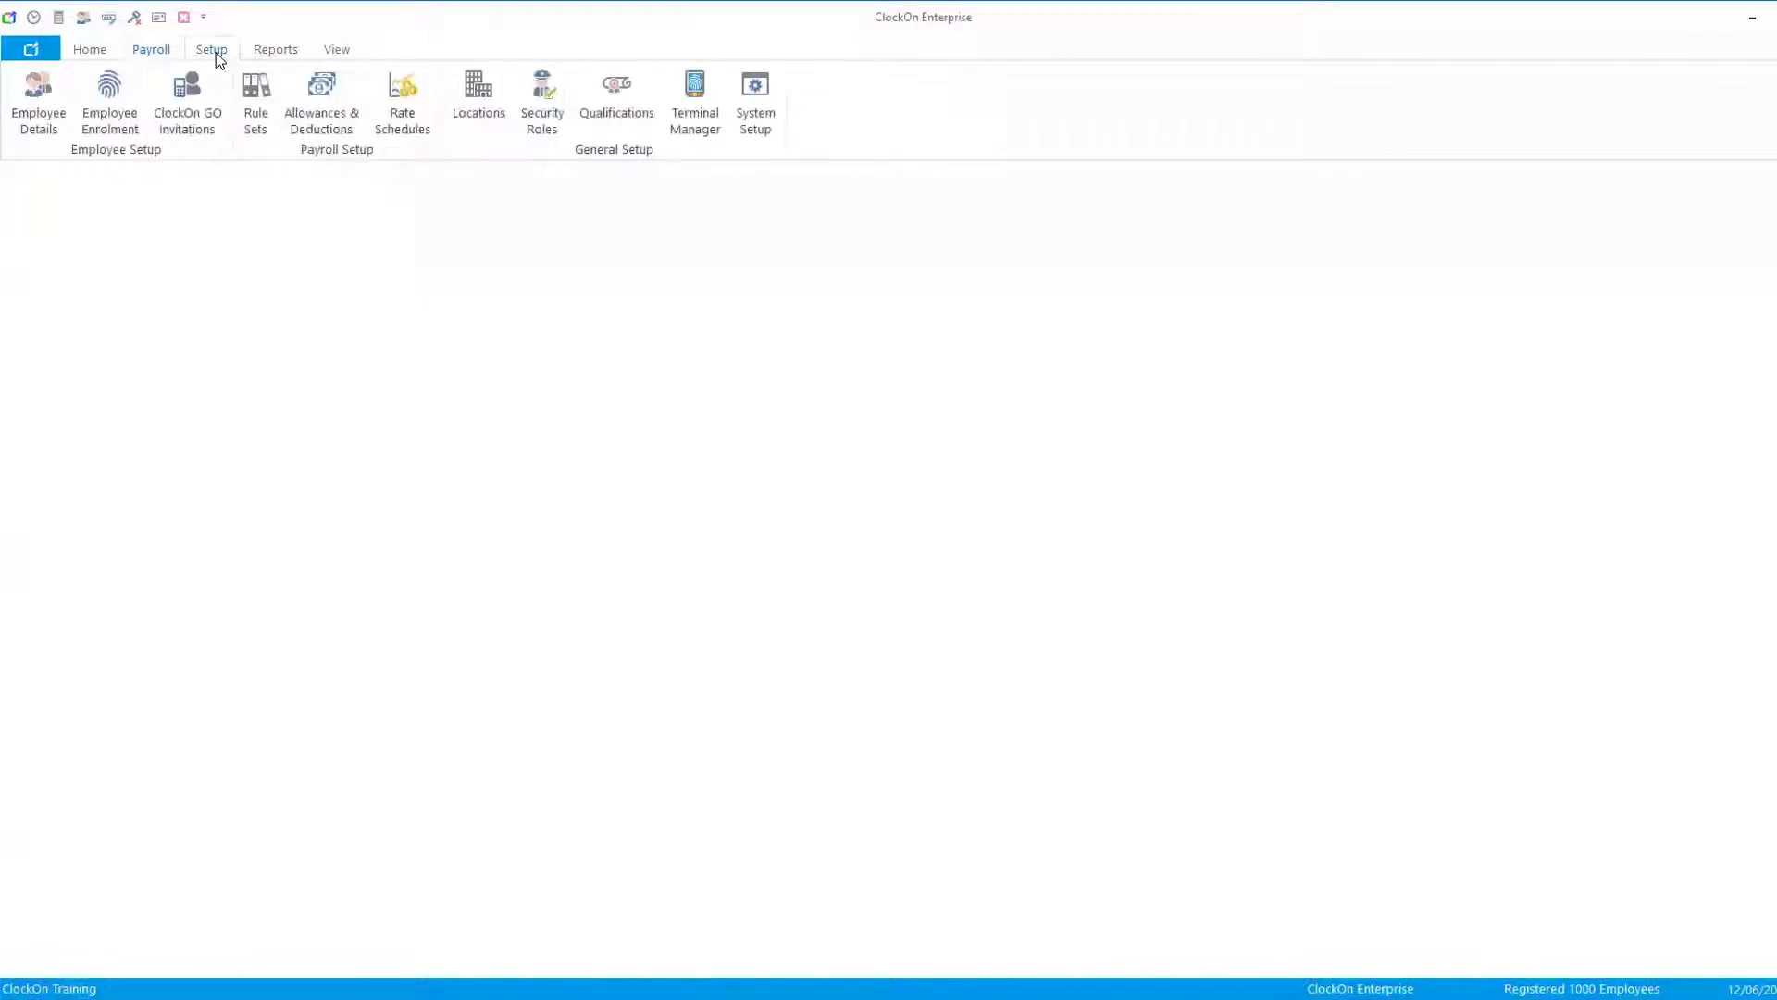
pyautogui.click(486, 107)
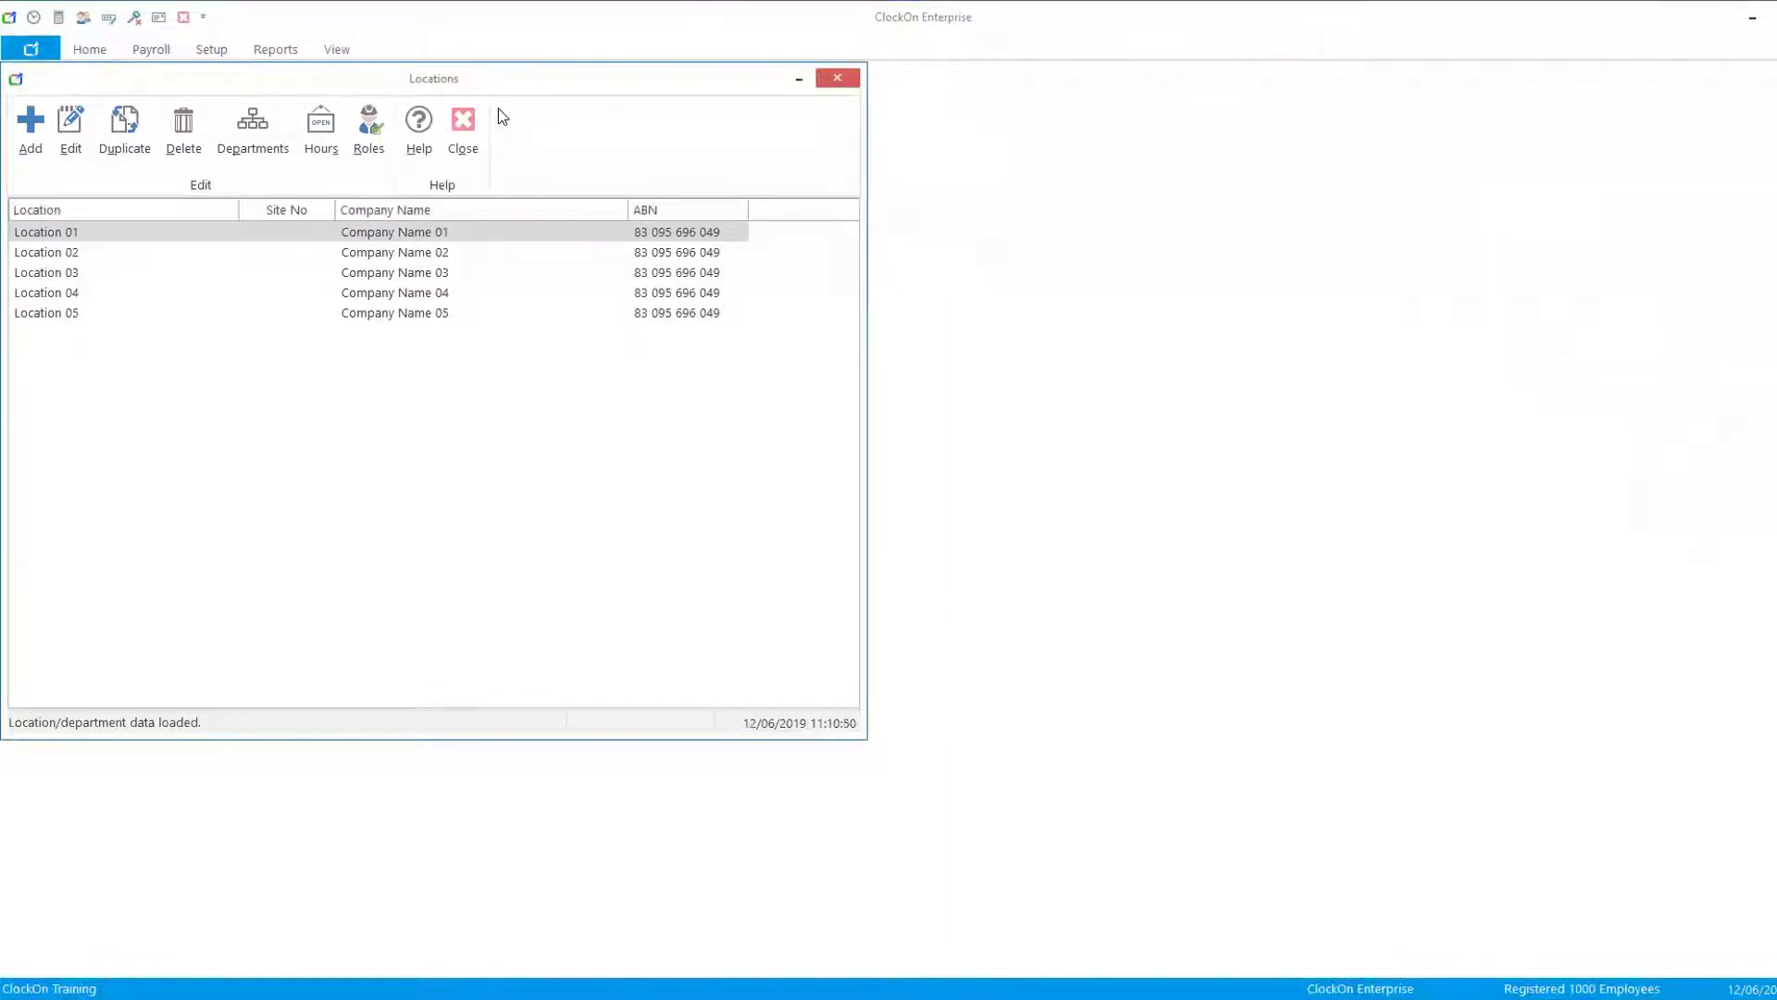
pyautogui.click(307, 231)
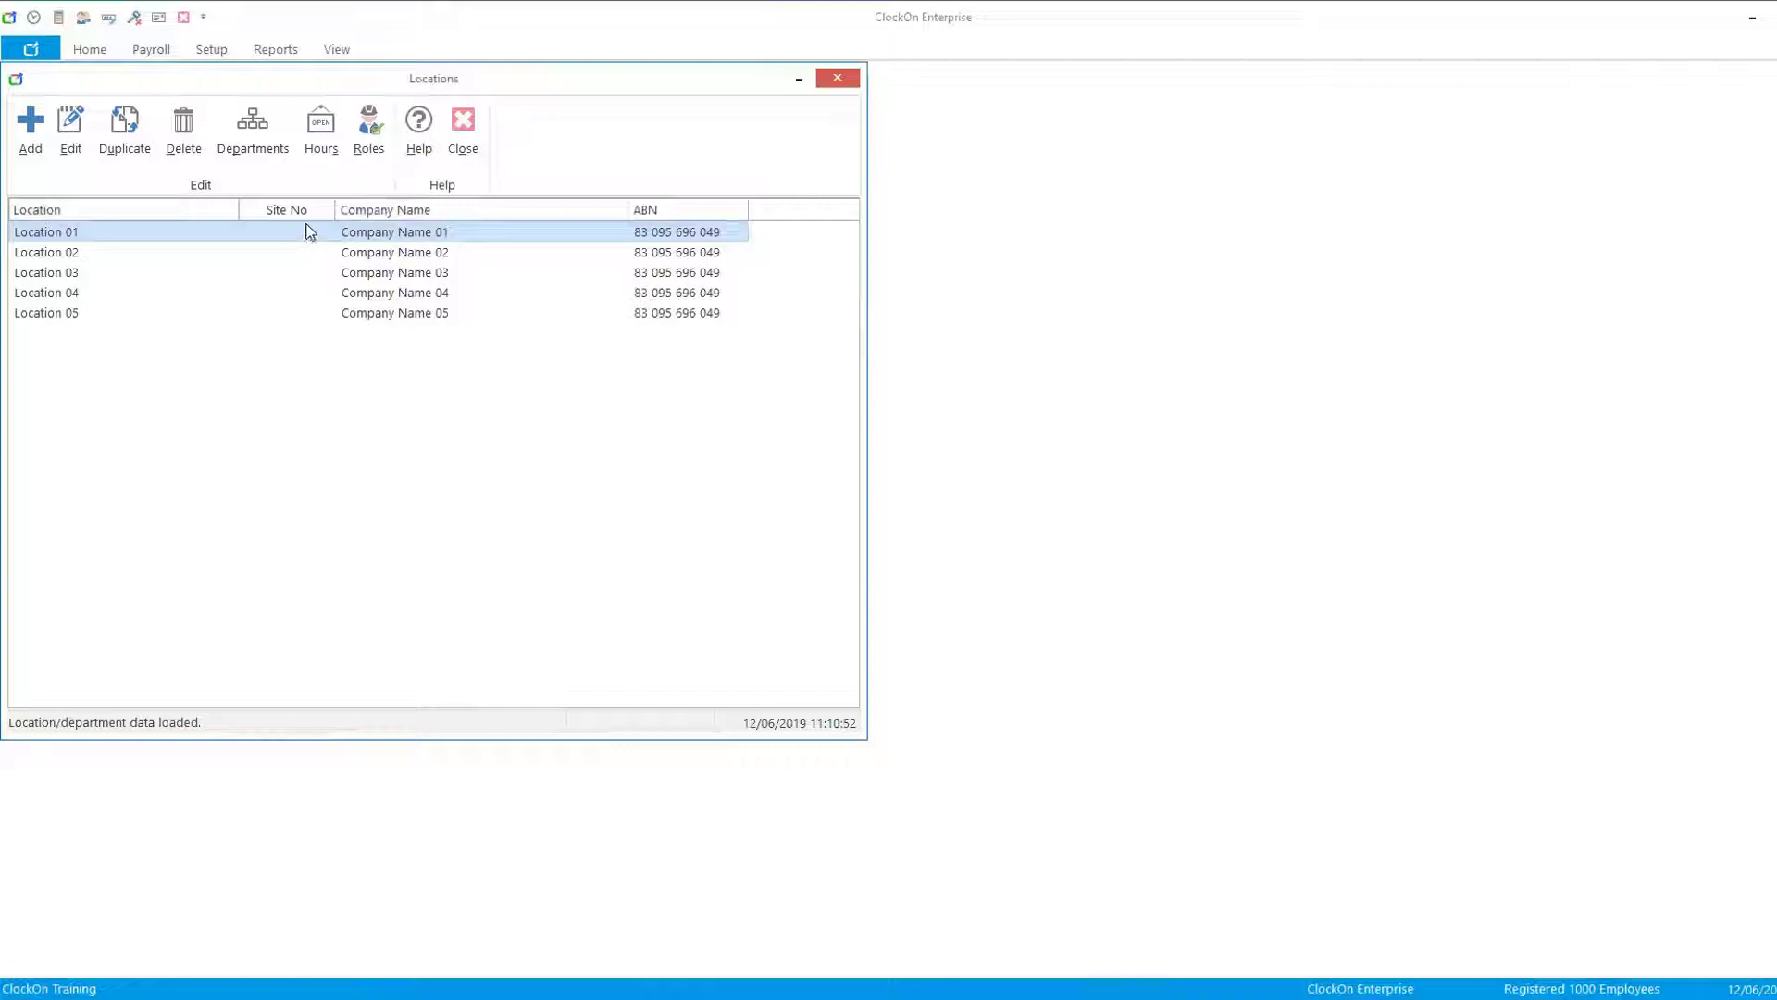
pyautogui.doubleClick(41, 232)
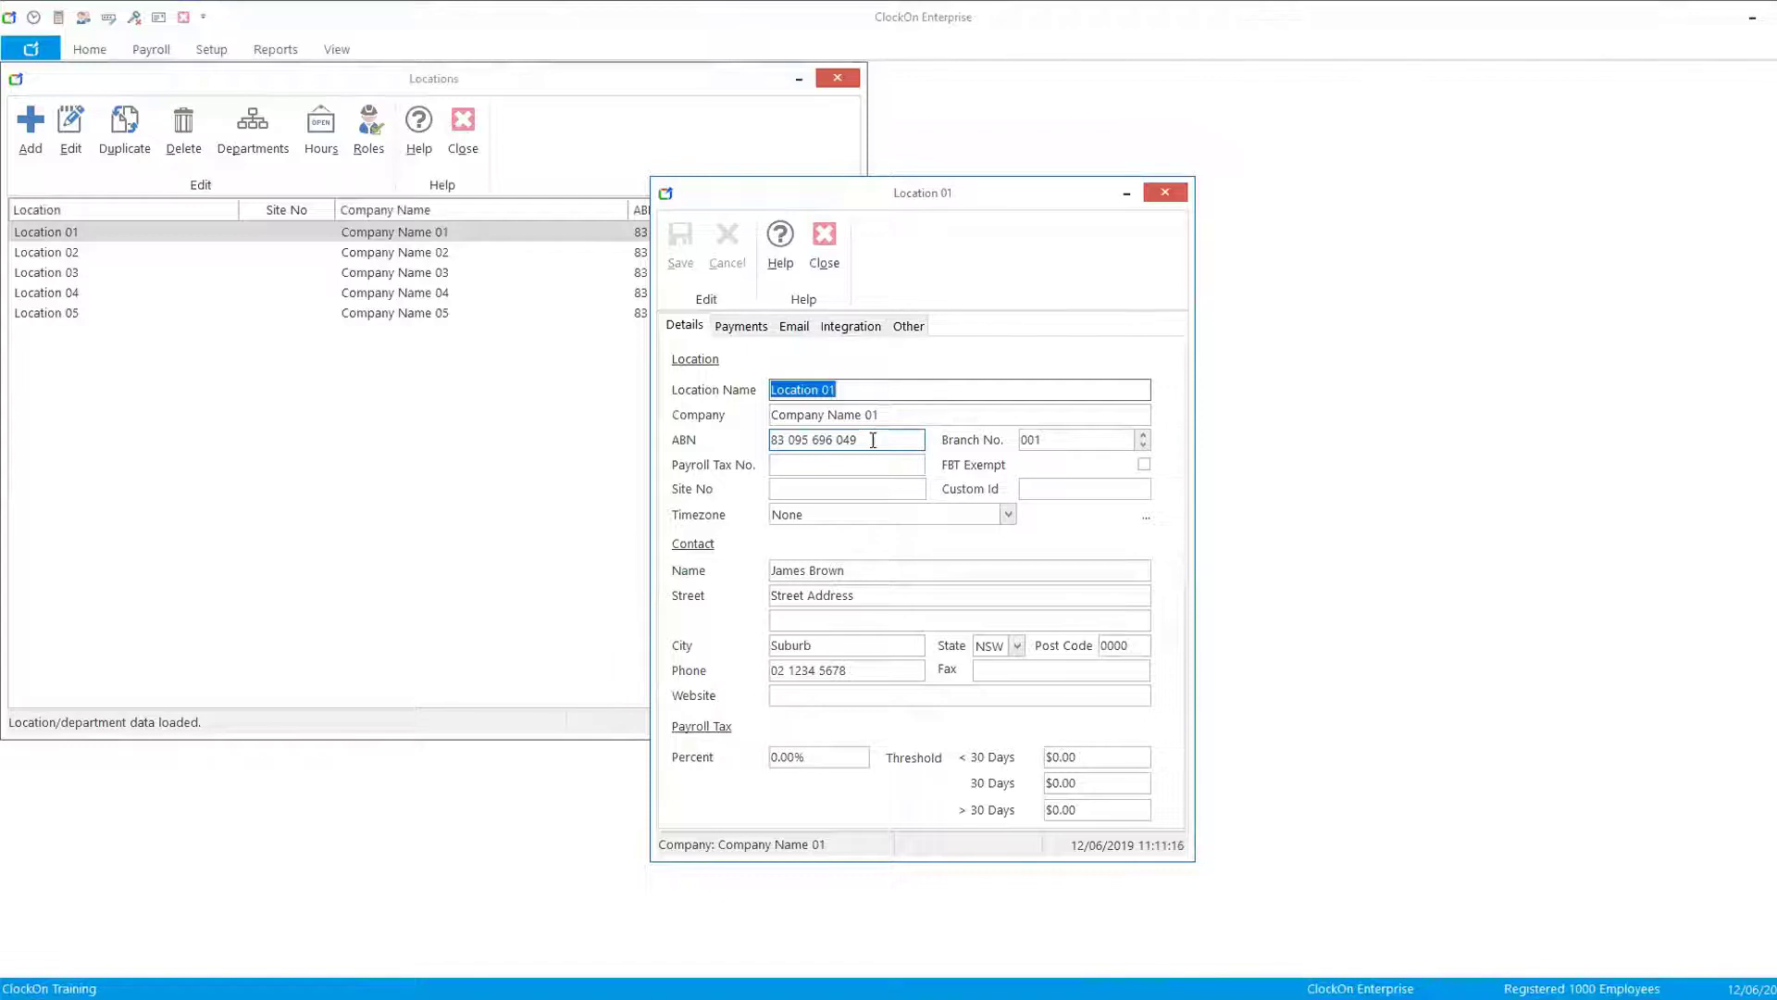
# - Examine Location 01's ABN, location name, company and contact name, and its Payments tab STP settings, then close the location windows
pyautogui.click(873, 438)
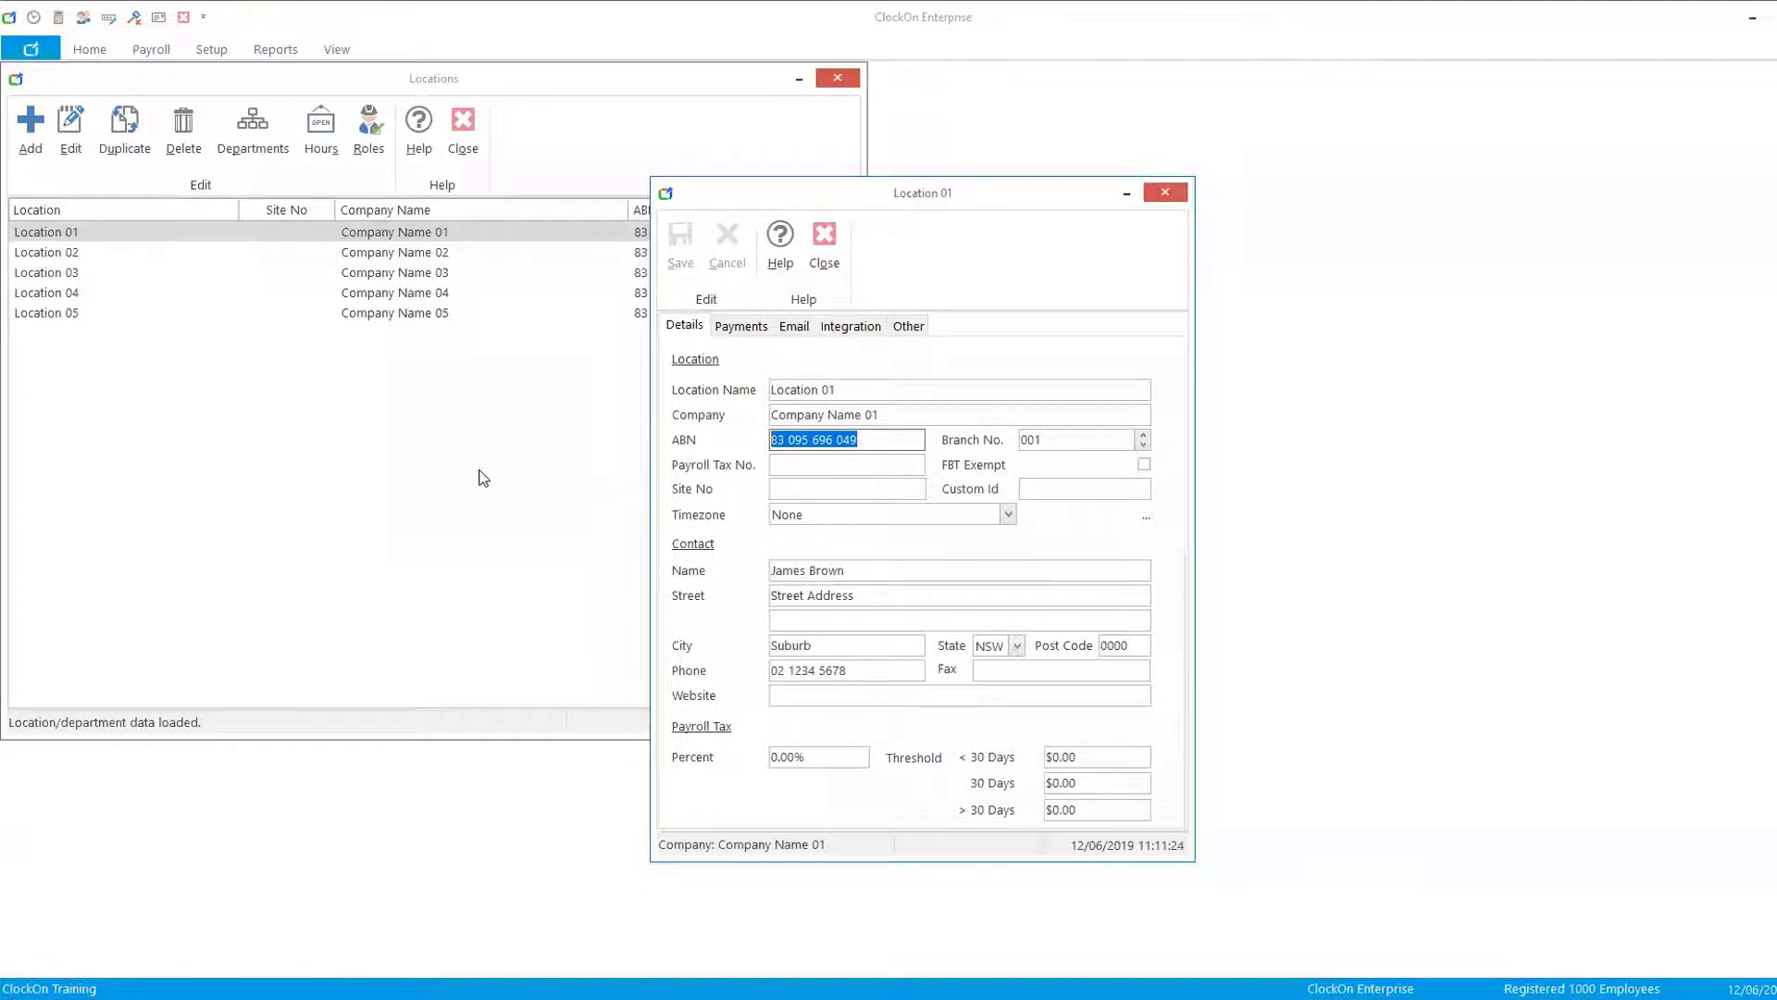
pyautogui.moveTo(854, 389); pyautogui.dragTo(732, 396)
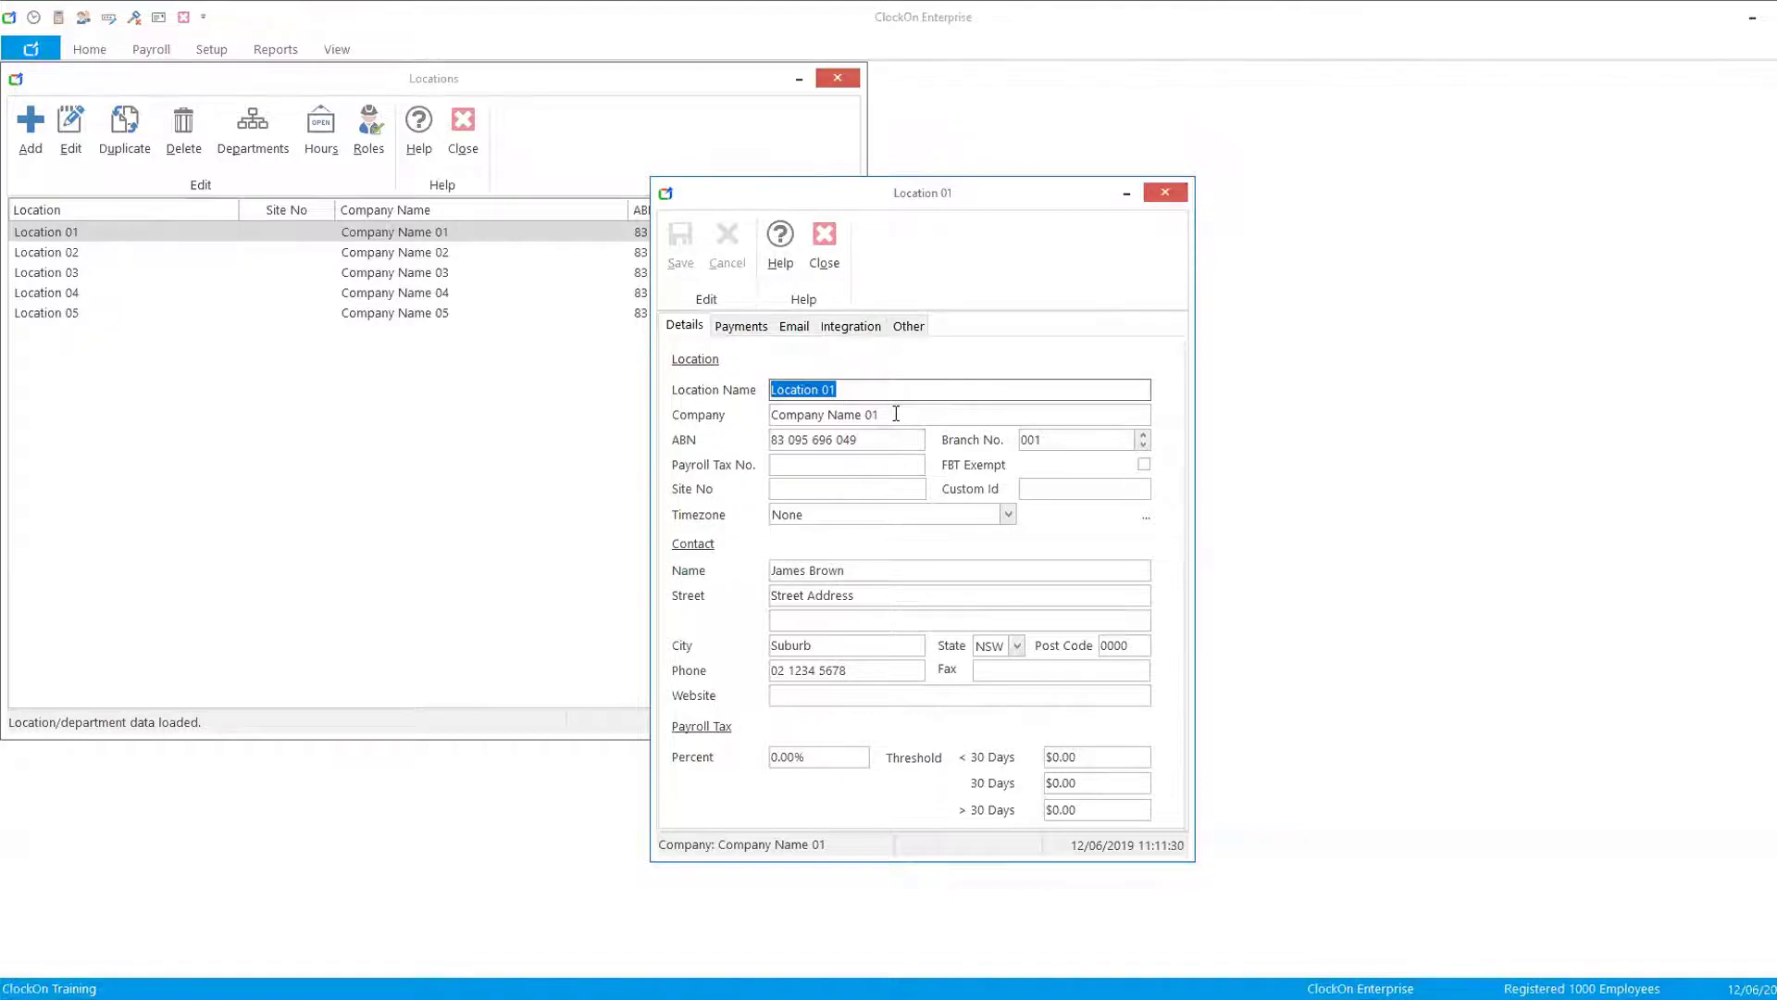
pyautogui.moveTo(896, 414); pyautogui.dragTo(637, 426)
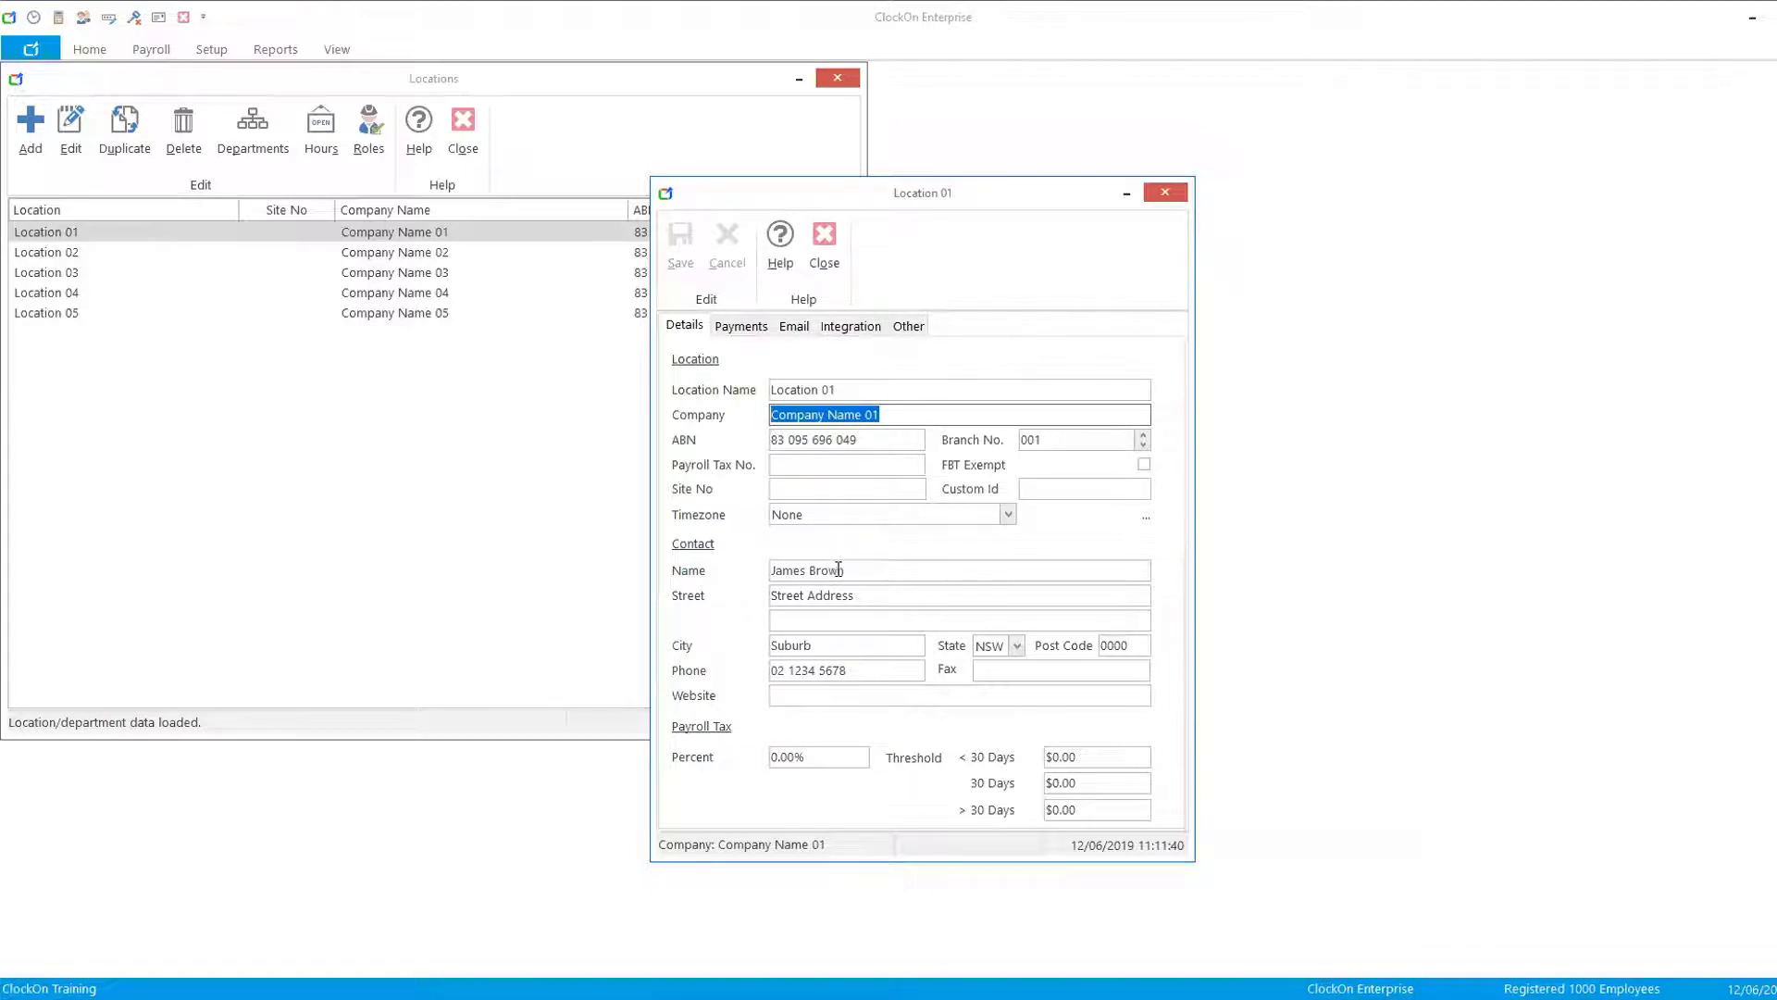
pyautogui.moveTo(869, 569); pyautogui.dragTo(639, 574)
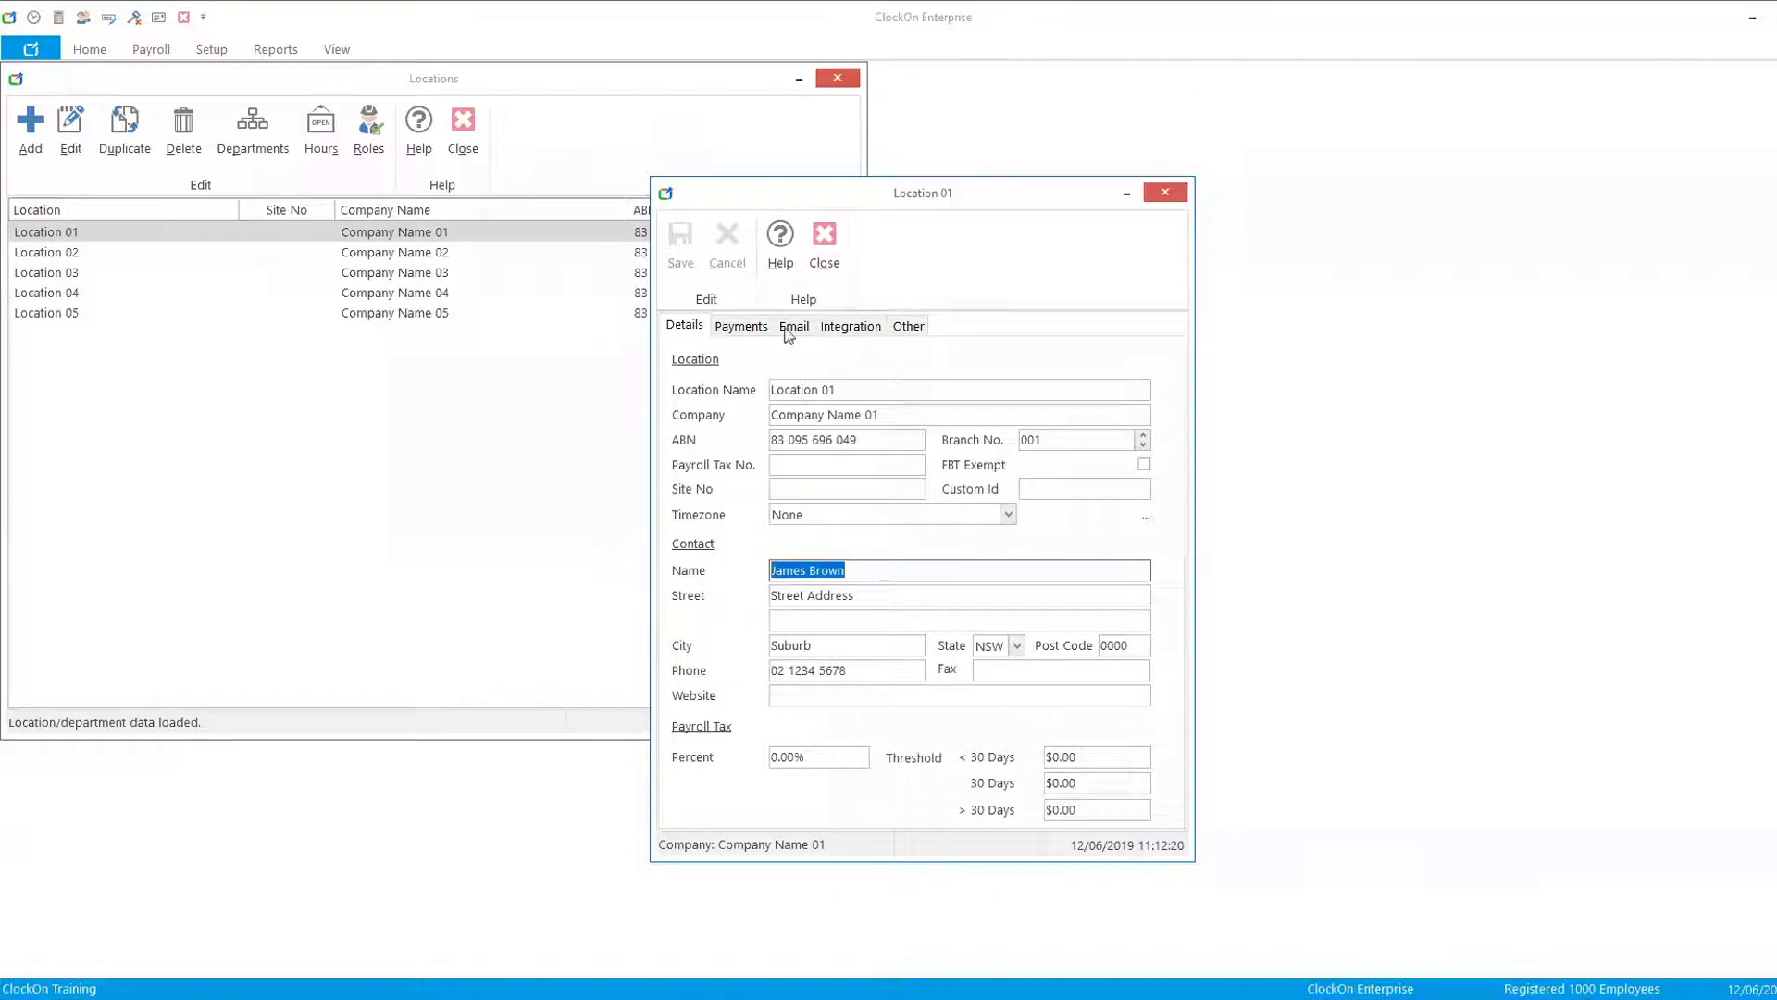
pyautogui.click(742, 329)
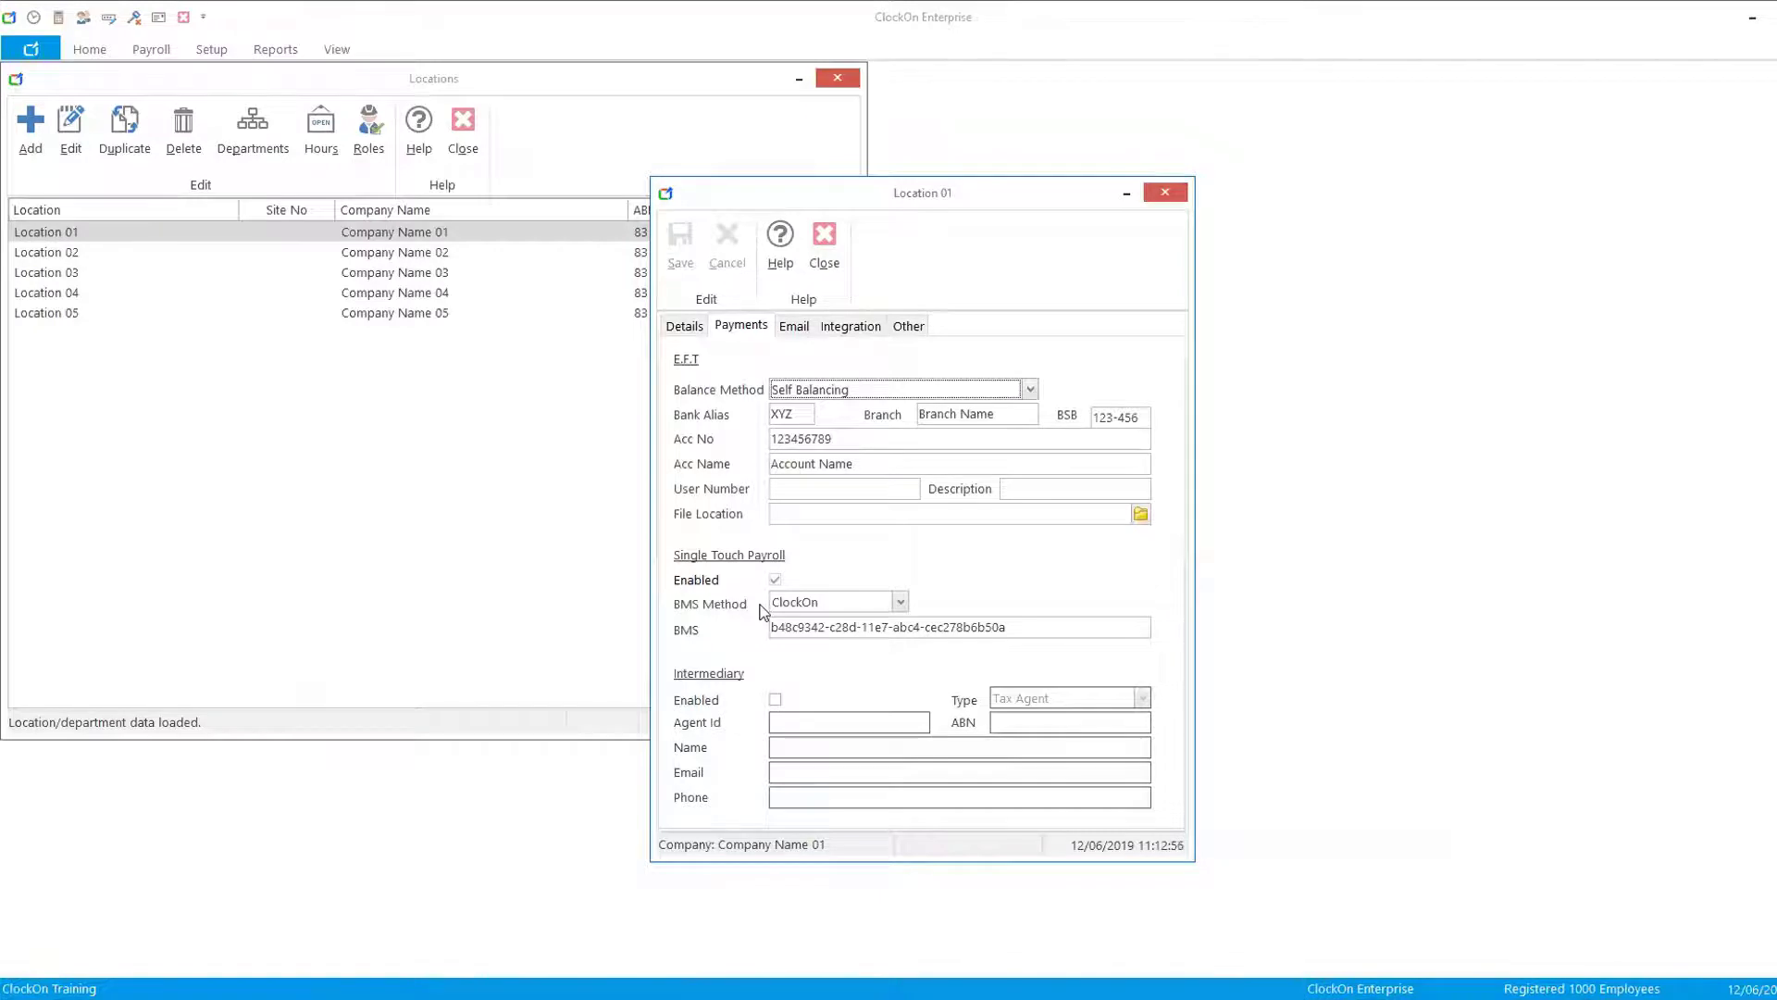
pyautogui.click(824, 248)
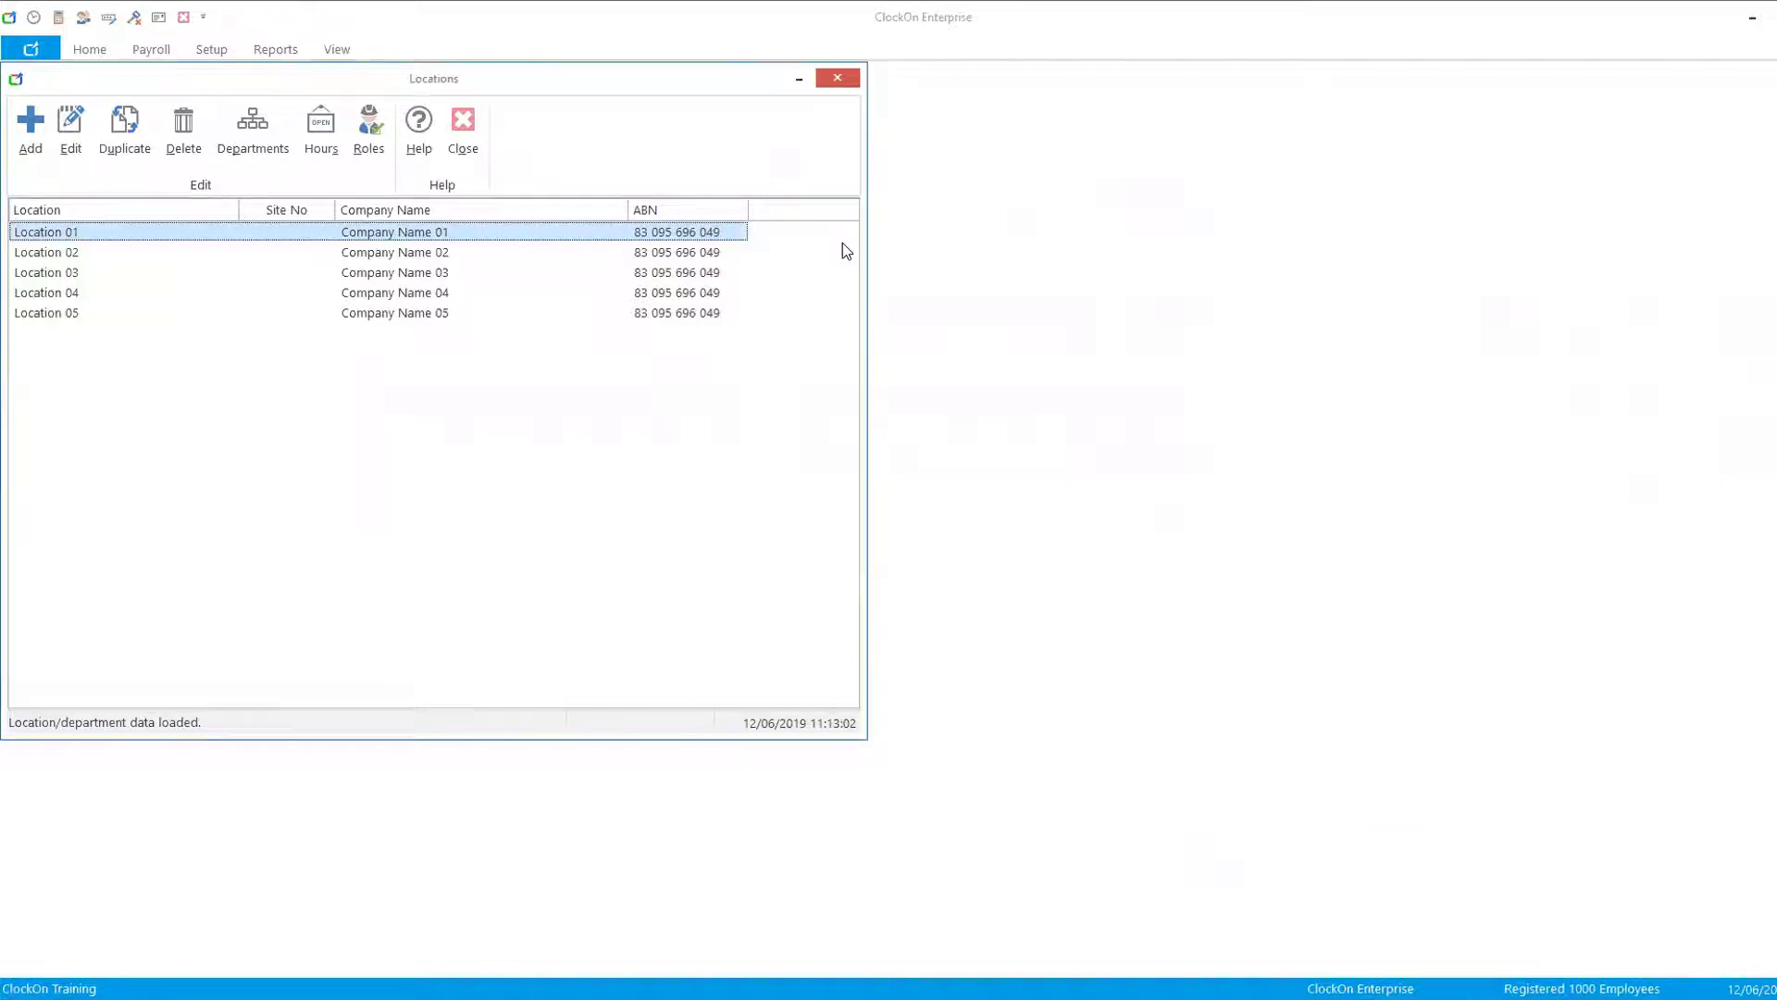
pyautogui.click(462, 128)
# - Open Employee Details and select Employee 01 to review its personal details and email field
pyautogui.click(32, 119)
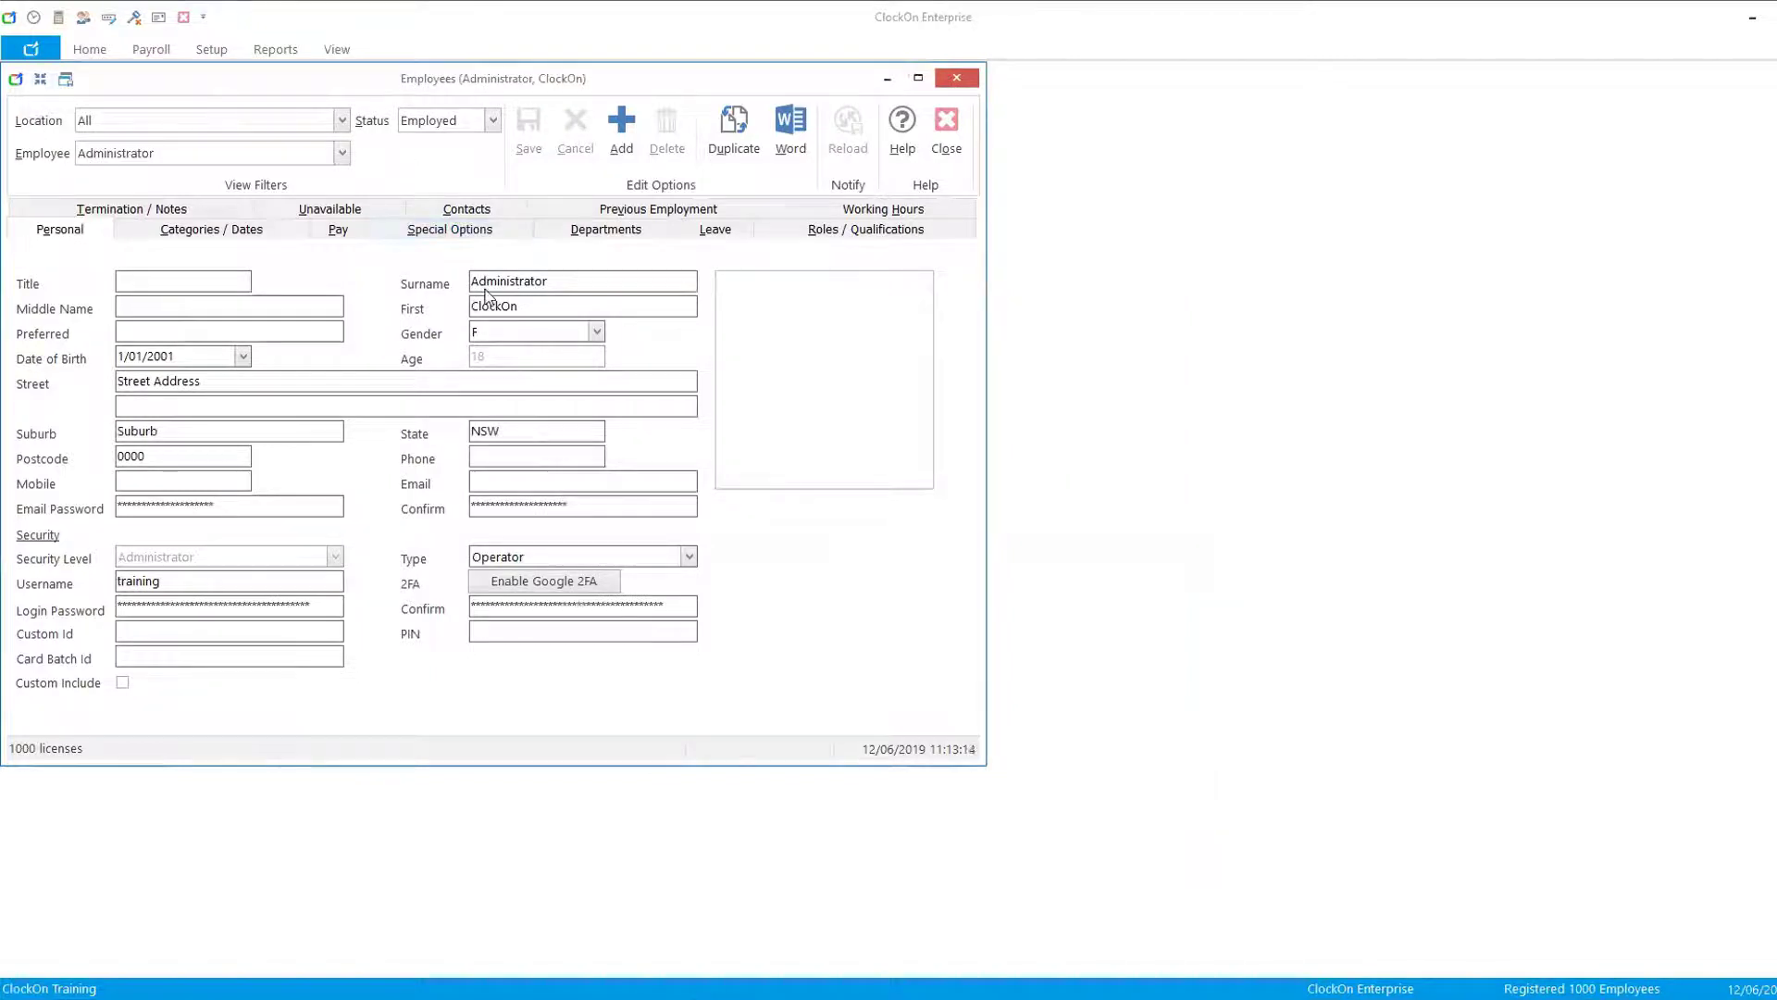
pyautogui.click(340, 154)
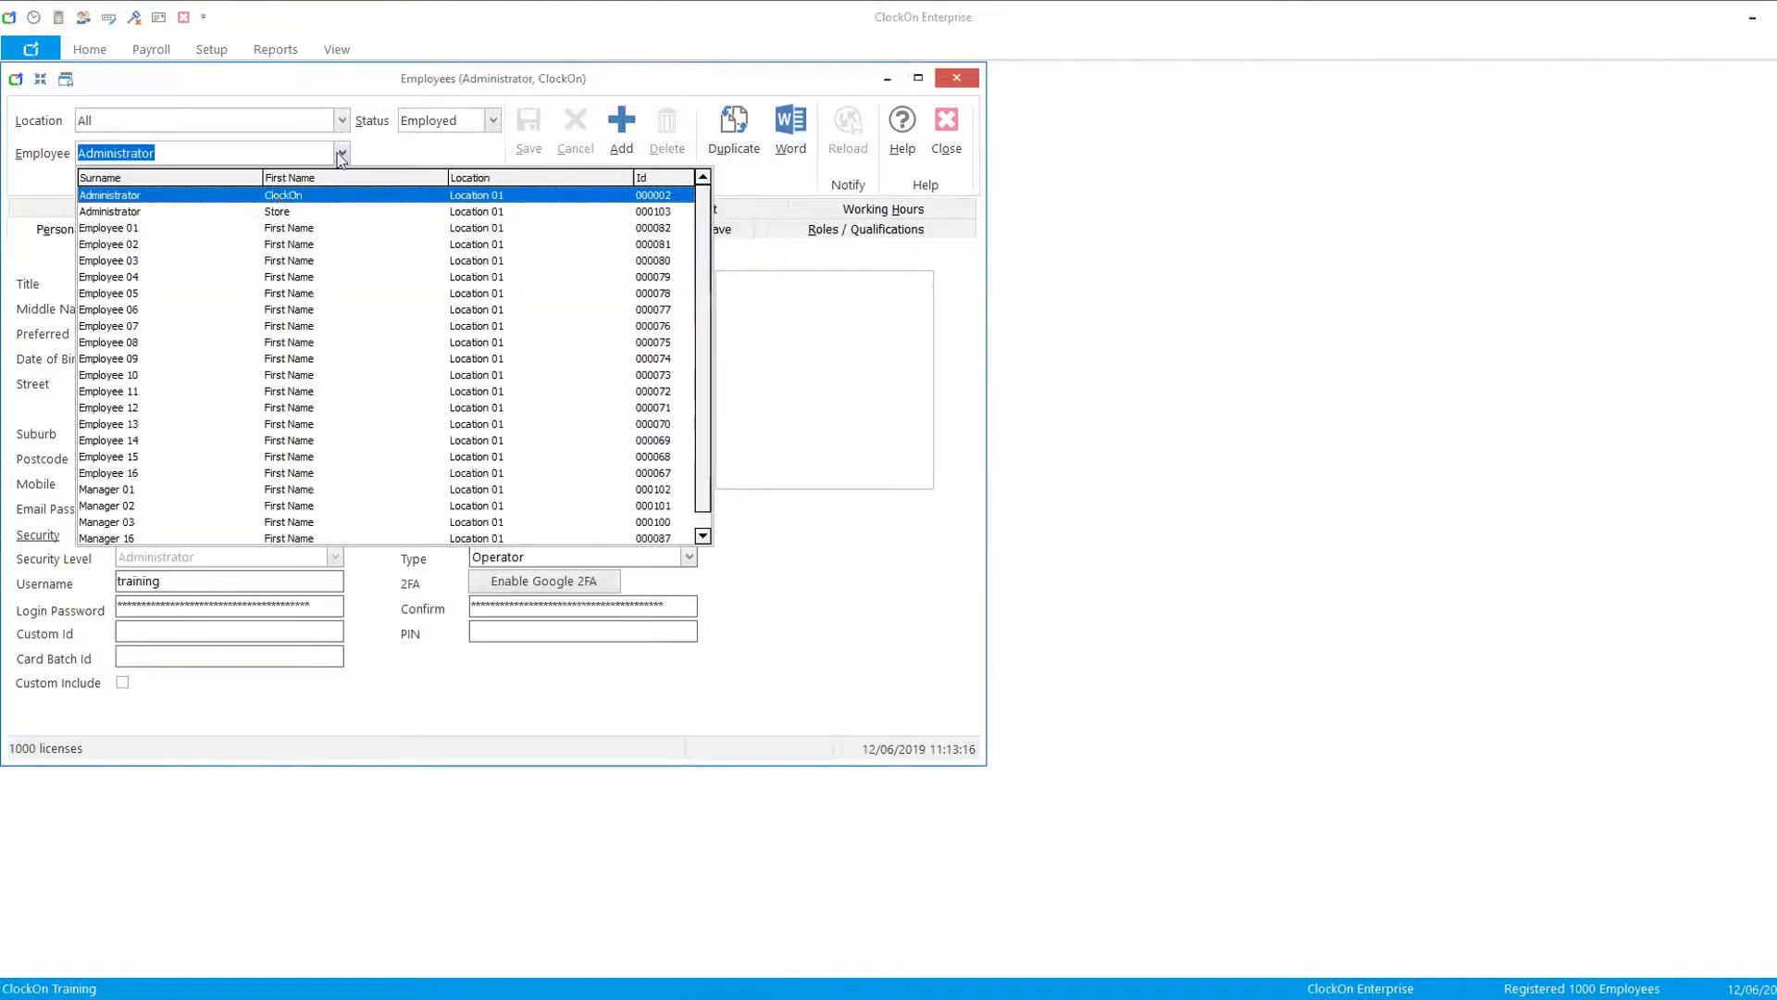
pyautogui.click(219, 228)
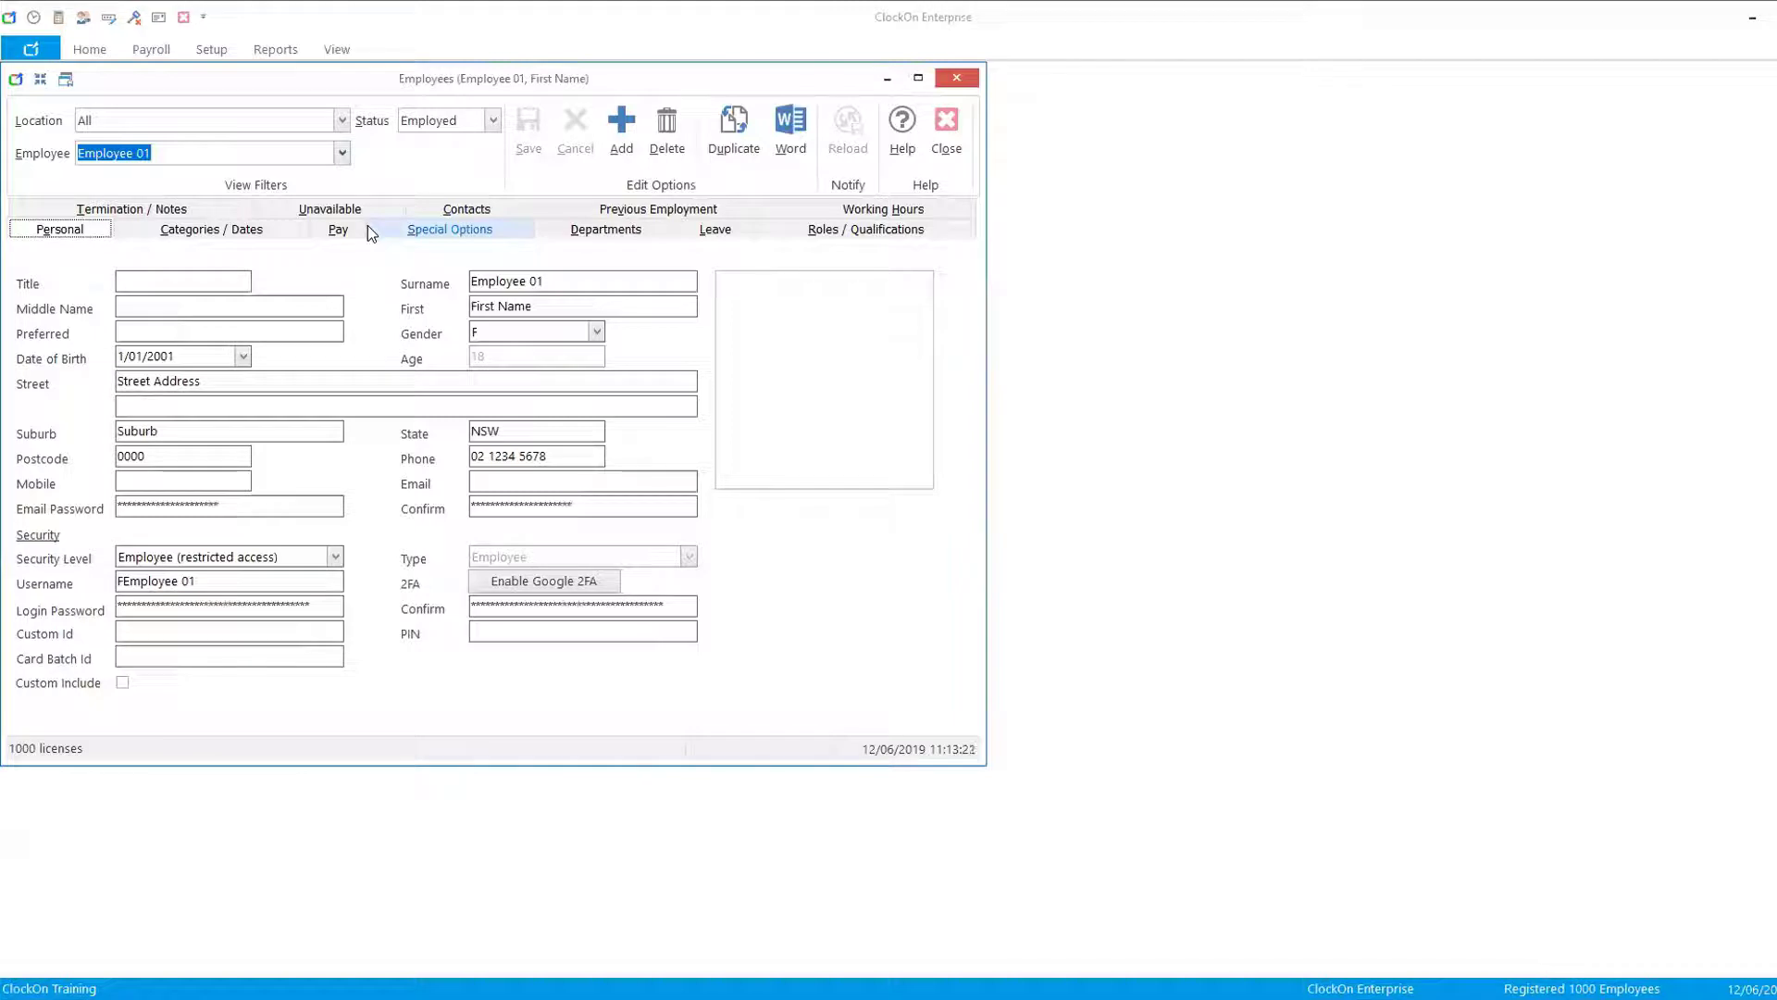
pyautogui.click(509, 479)
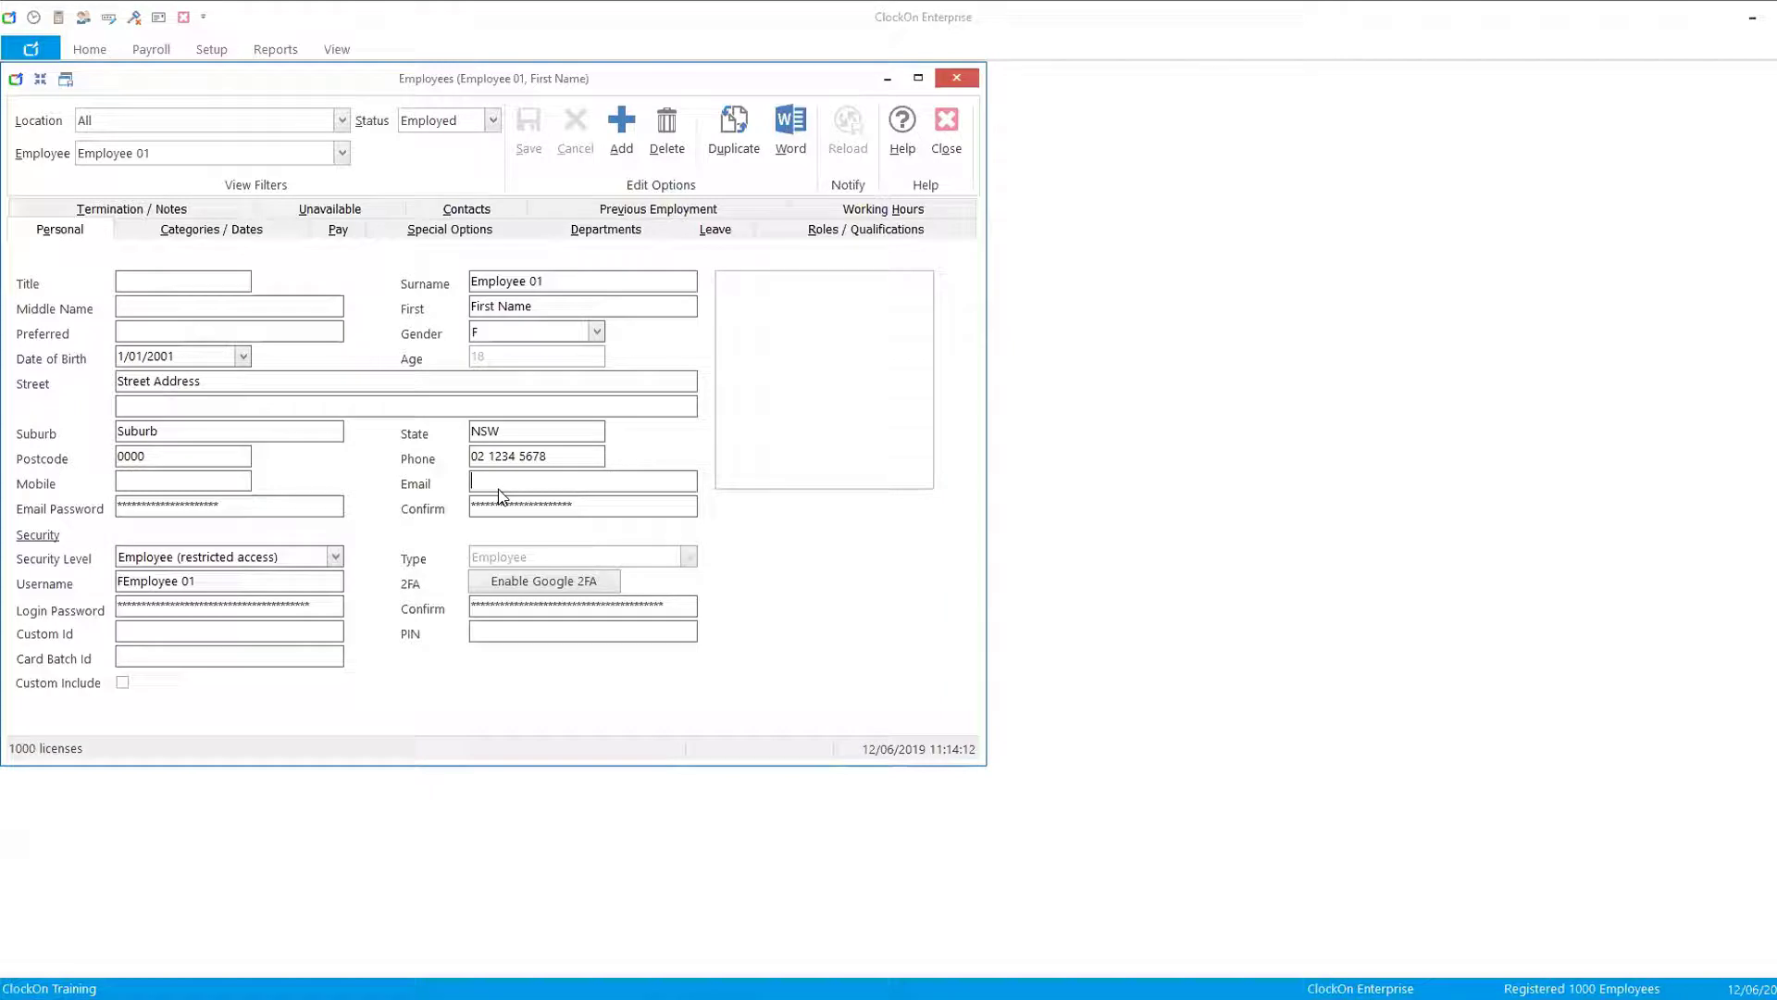
# - Review Employee 01's Pay details, tax file number and year-to-date amounts, then close the employee windows
pyautogui.click(341, 230)
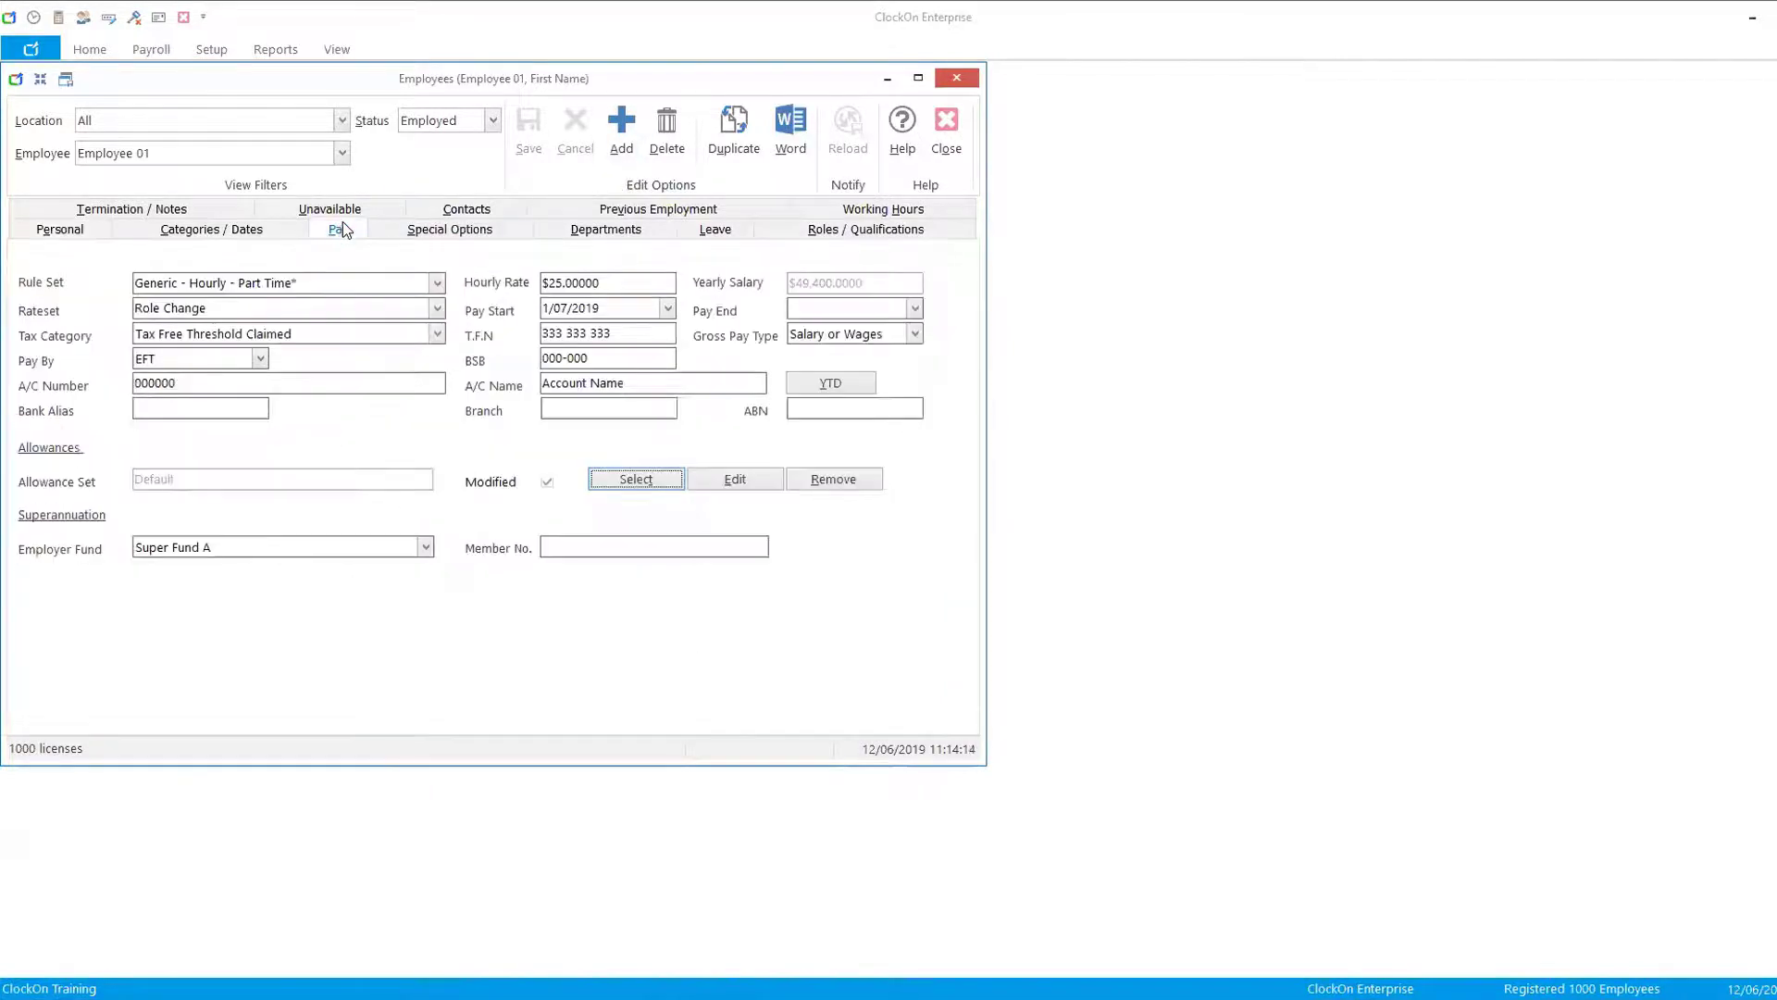
pyautogui.moveTo(627, 332); pyautogui.dragTo(383, 349)
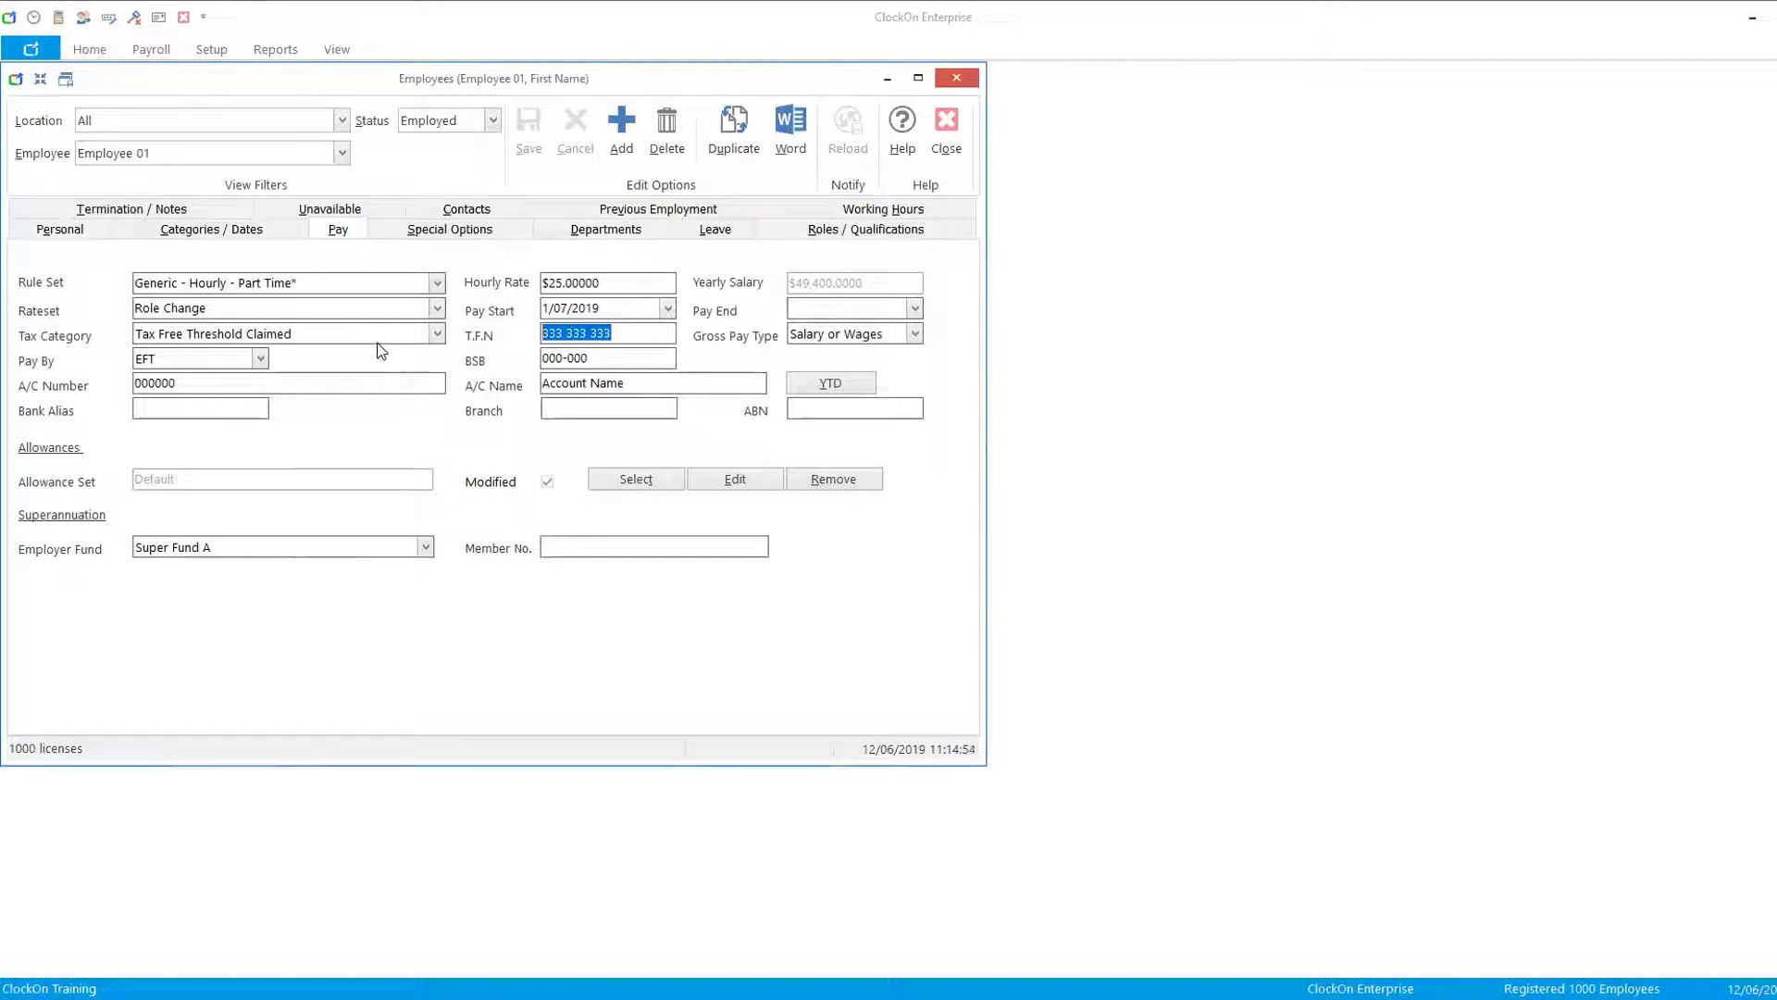
pyautogui.click(835, 390)
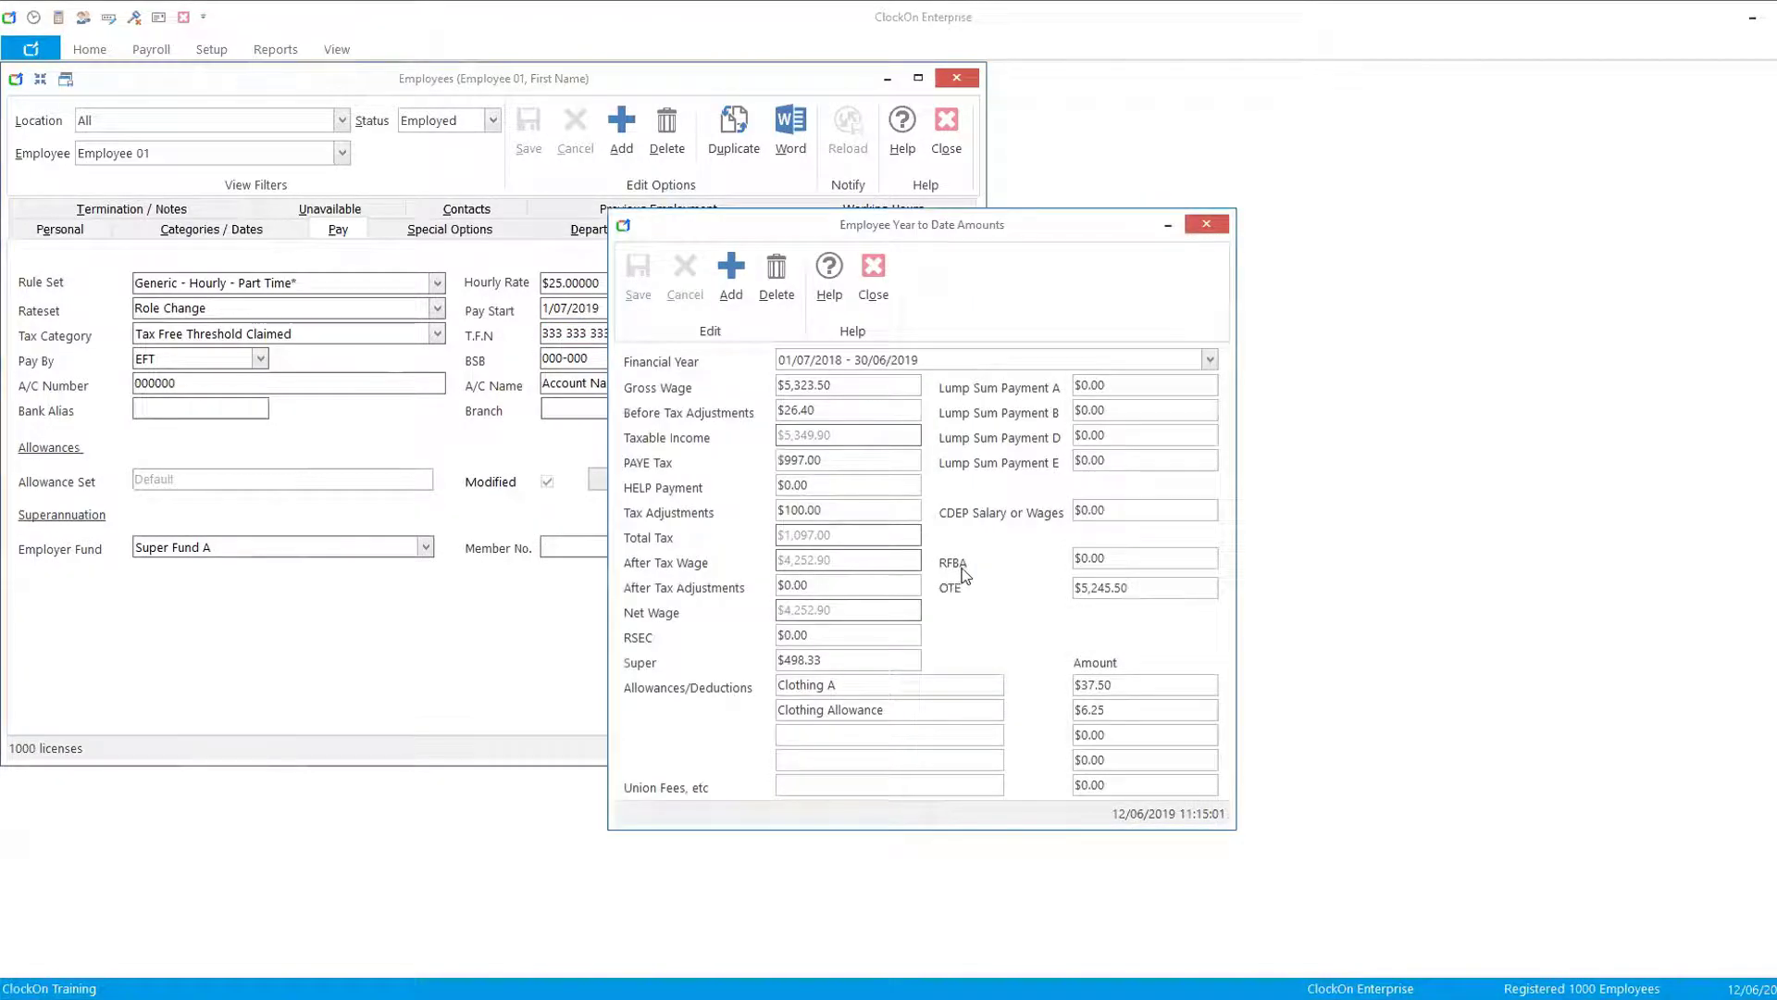
pyautogui.click(1093, 560)
pyautogui.click(871, 268)
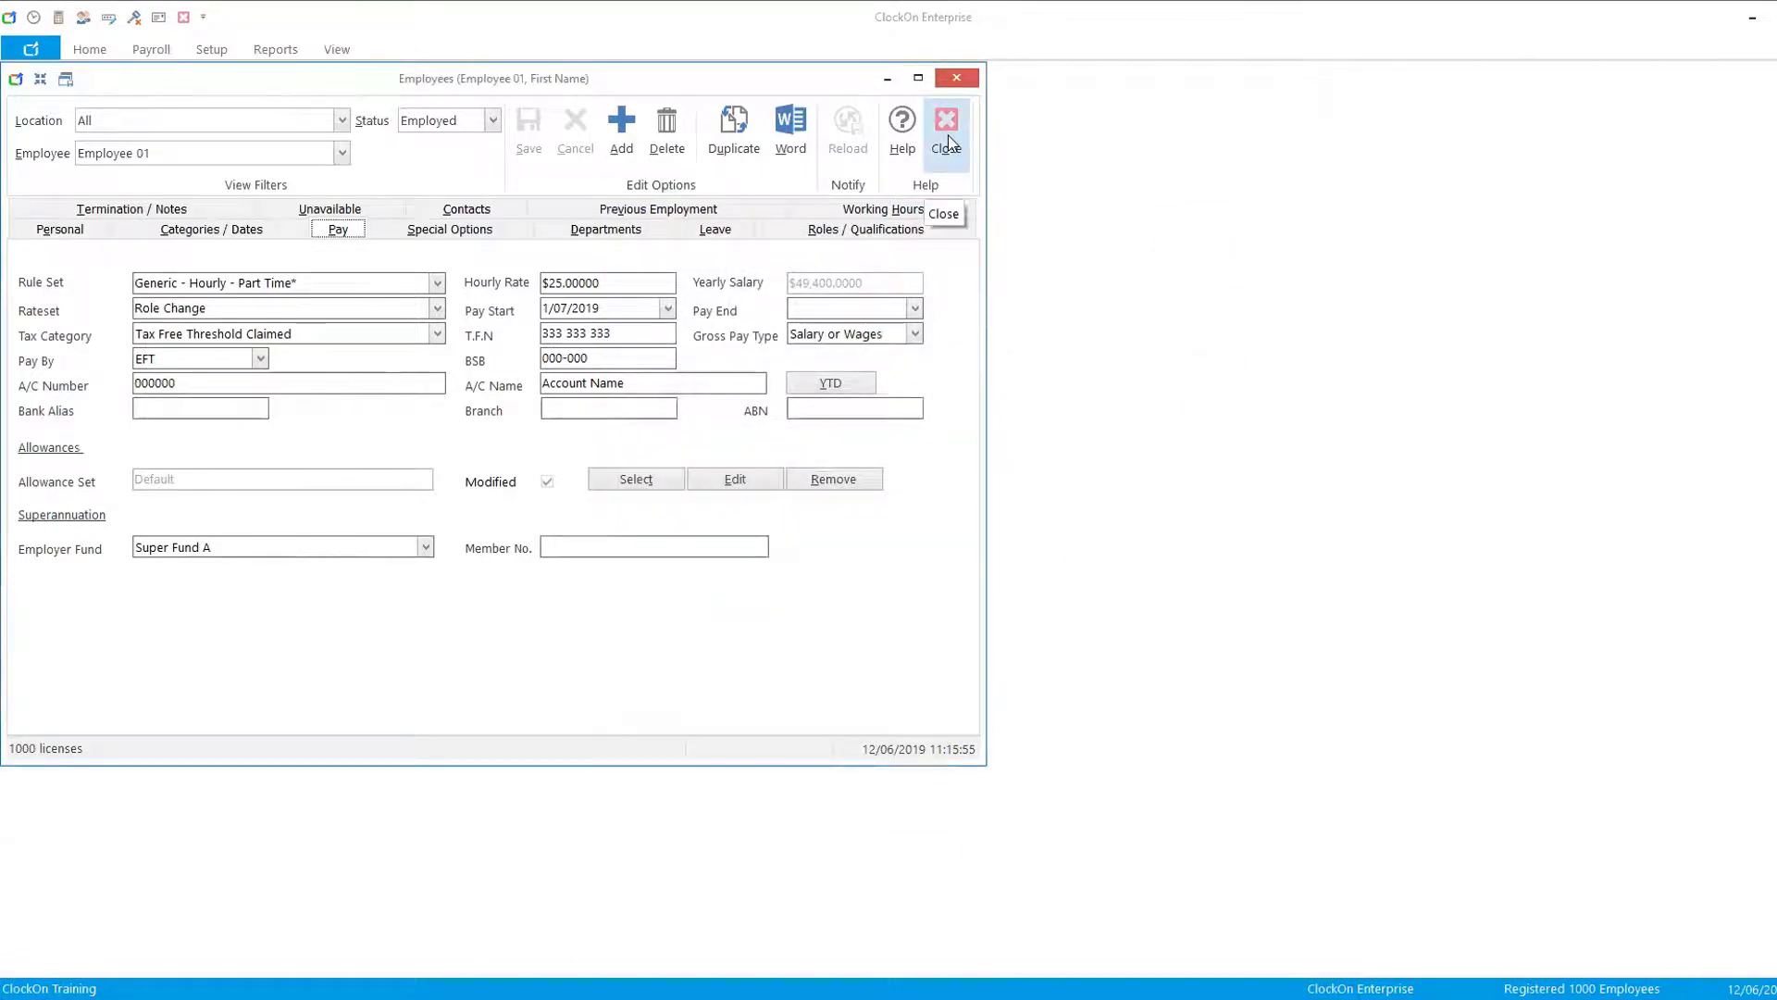
pyautogui.click(948, 139)
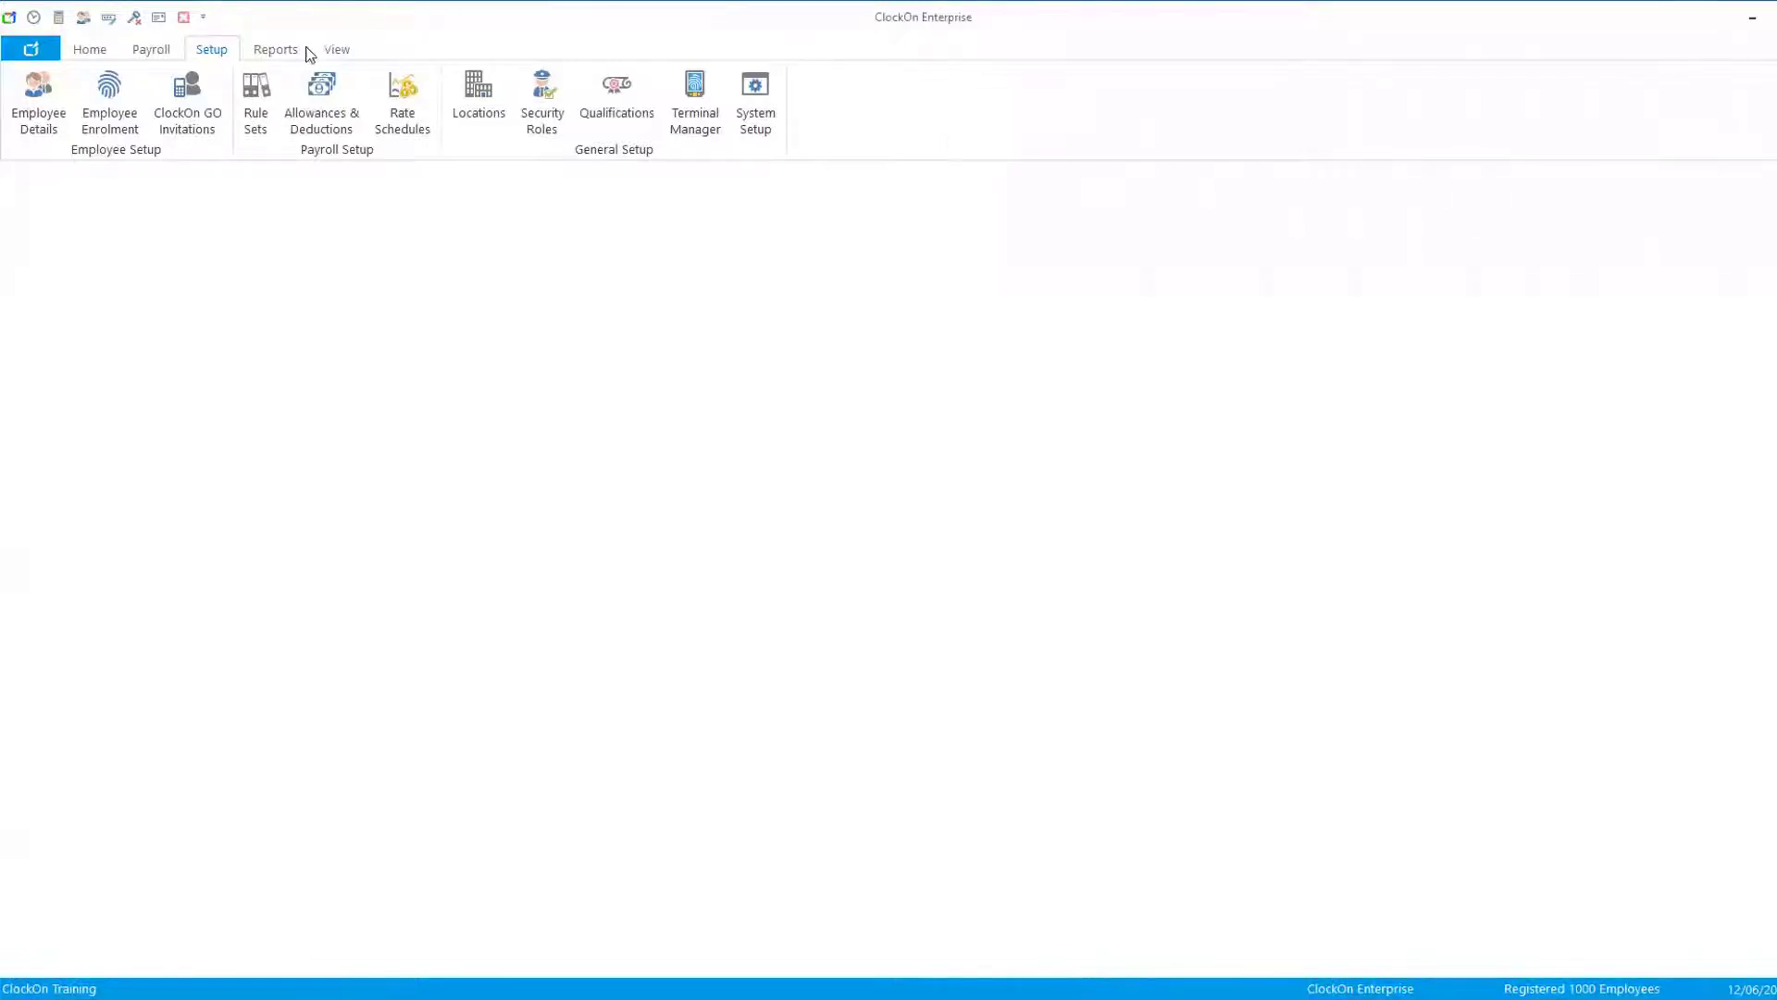
# - Open the Report Manager, filter to Payroll Reports (PAYG), and review the PAYG Summary (YTD Adjustments, Compact) report before closing it
pyautogui.click(272, 52)
pyautogui.click(93, 119)
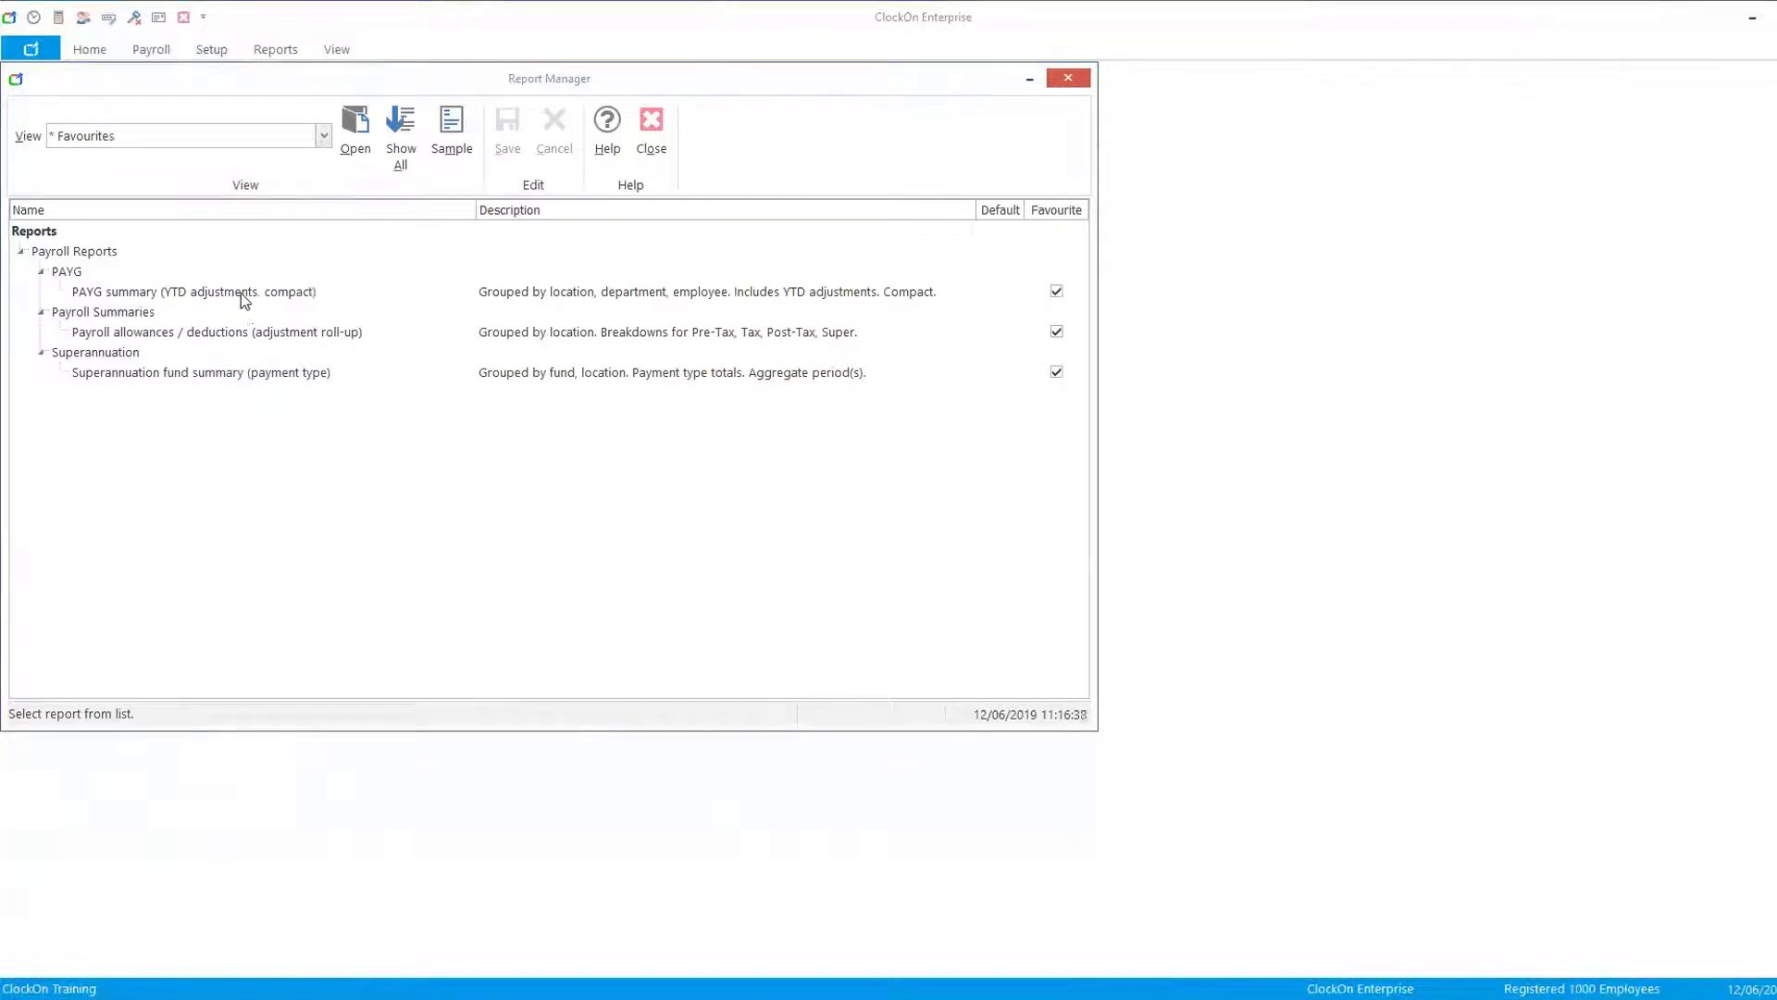
pyautogui.click(324, 136)
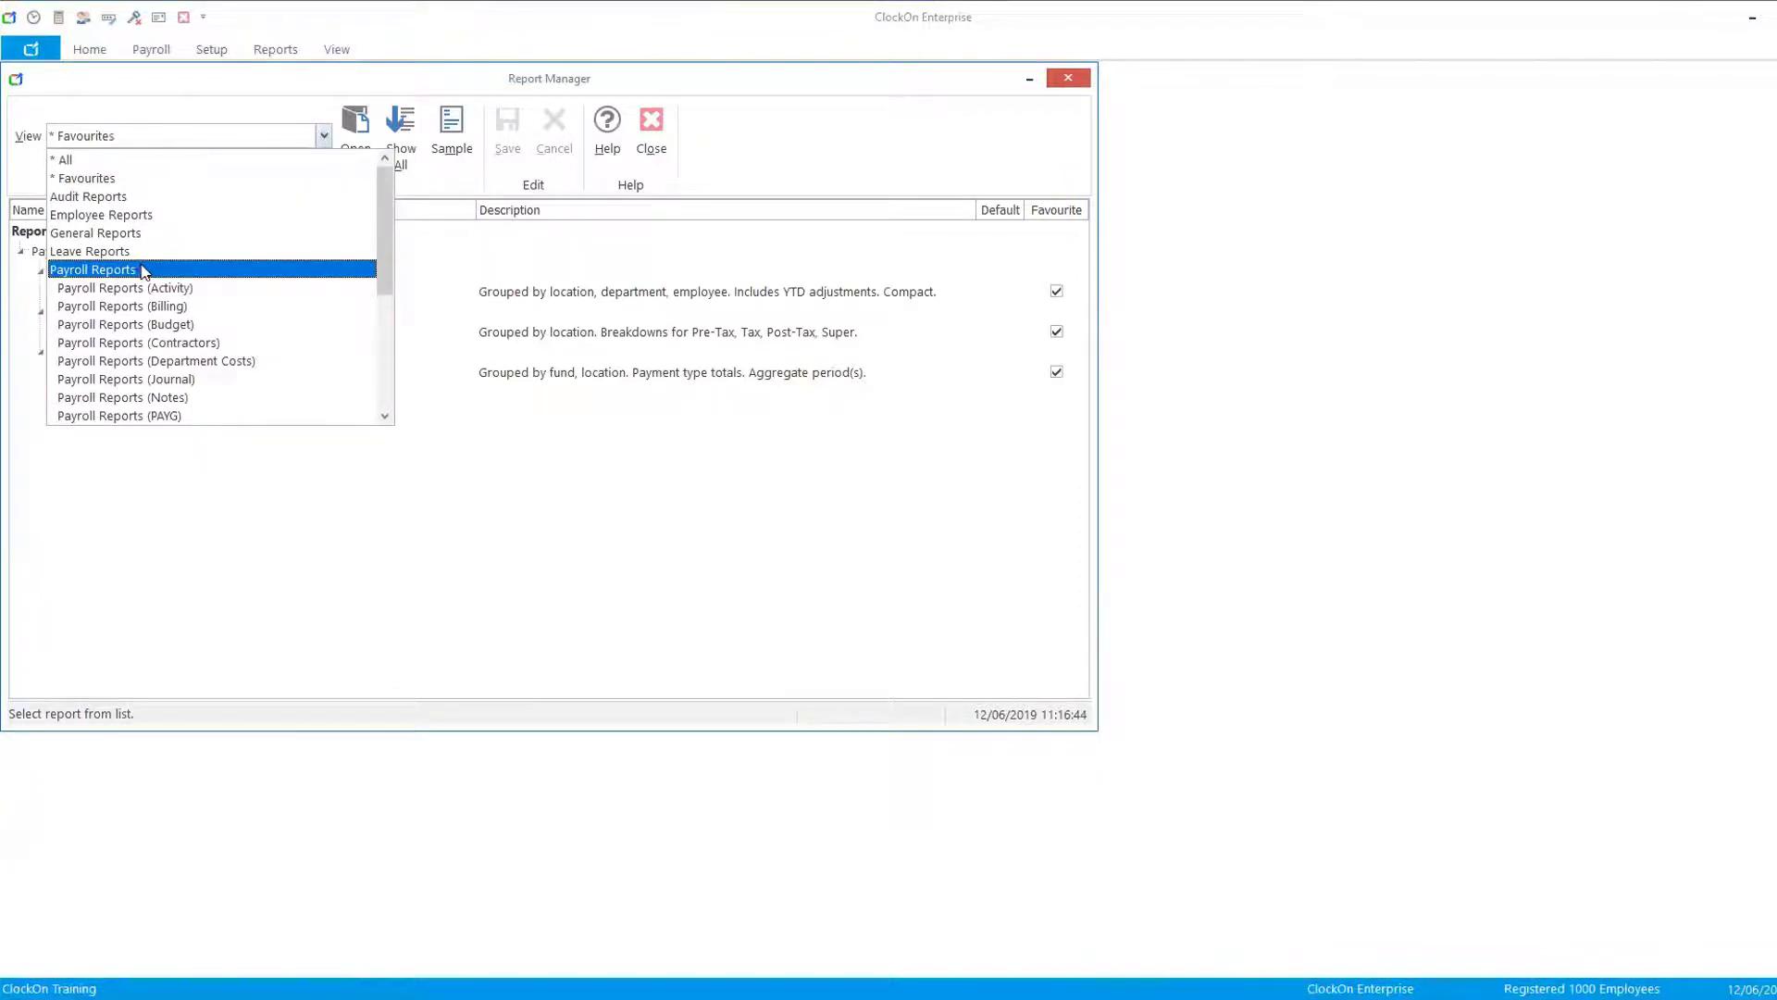
pyautogui.click(167, 419)
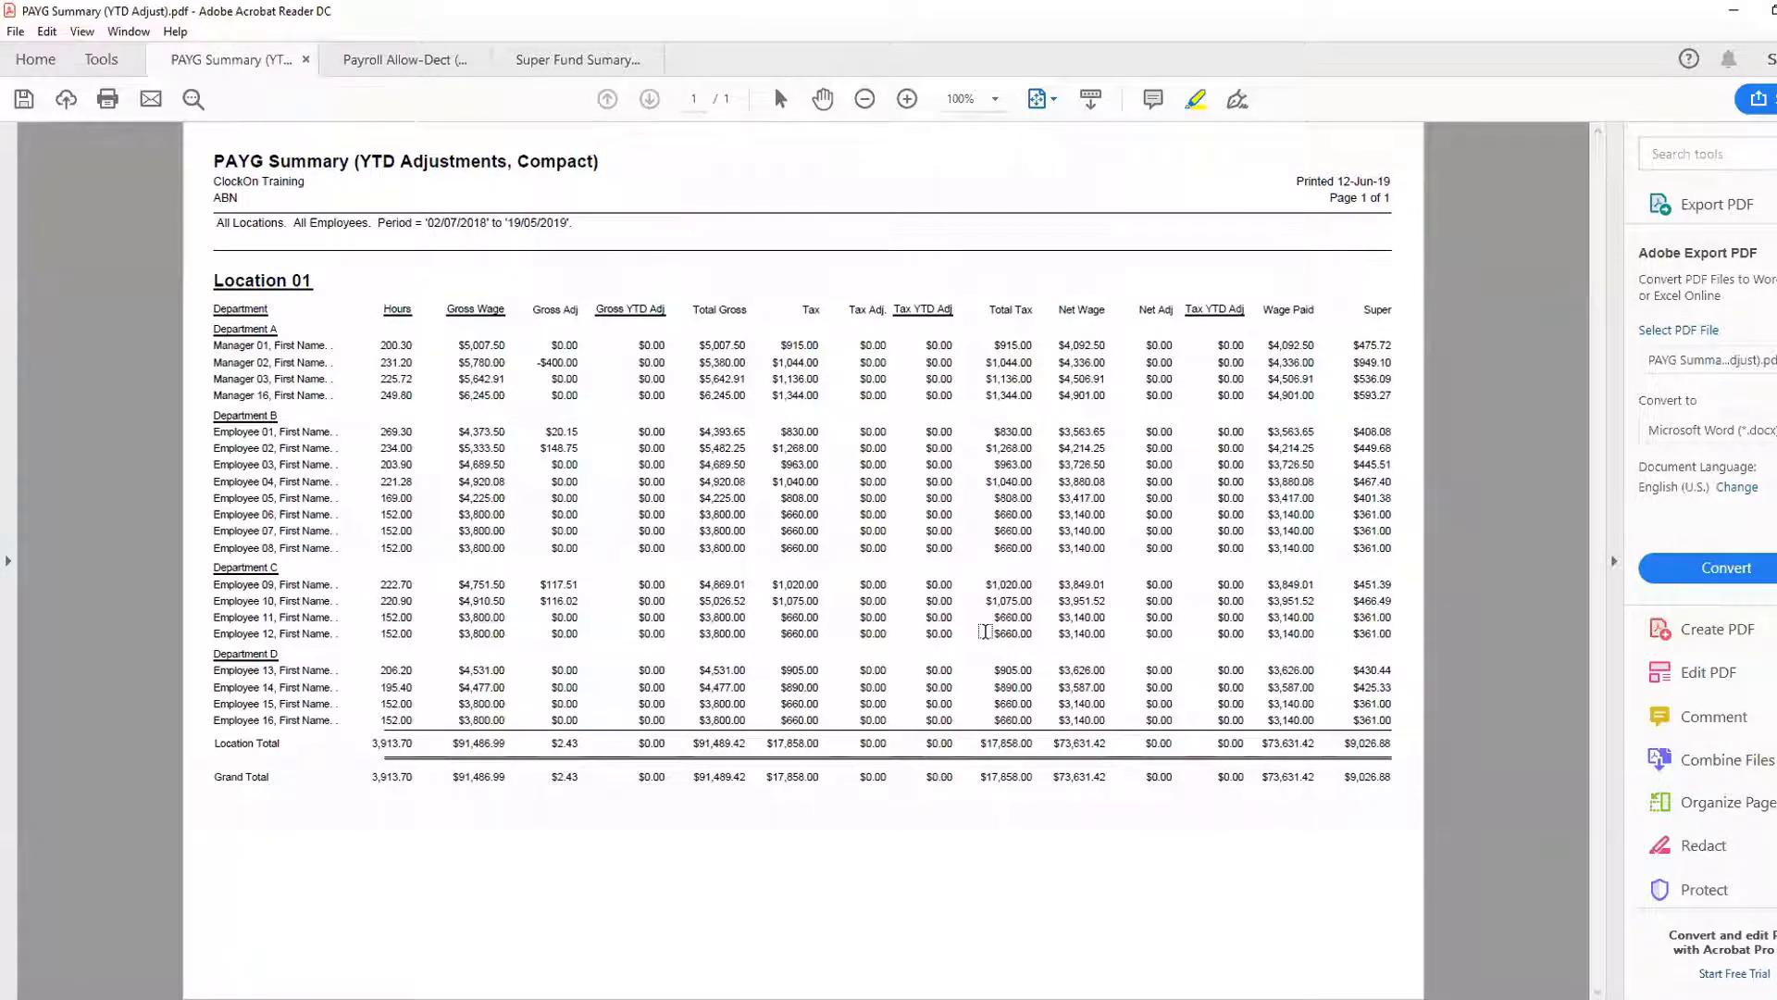
pyautogui.click(1735, 12)
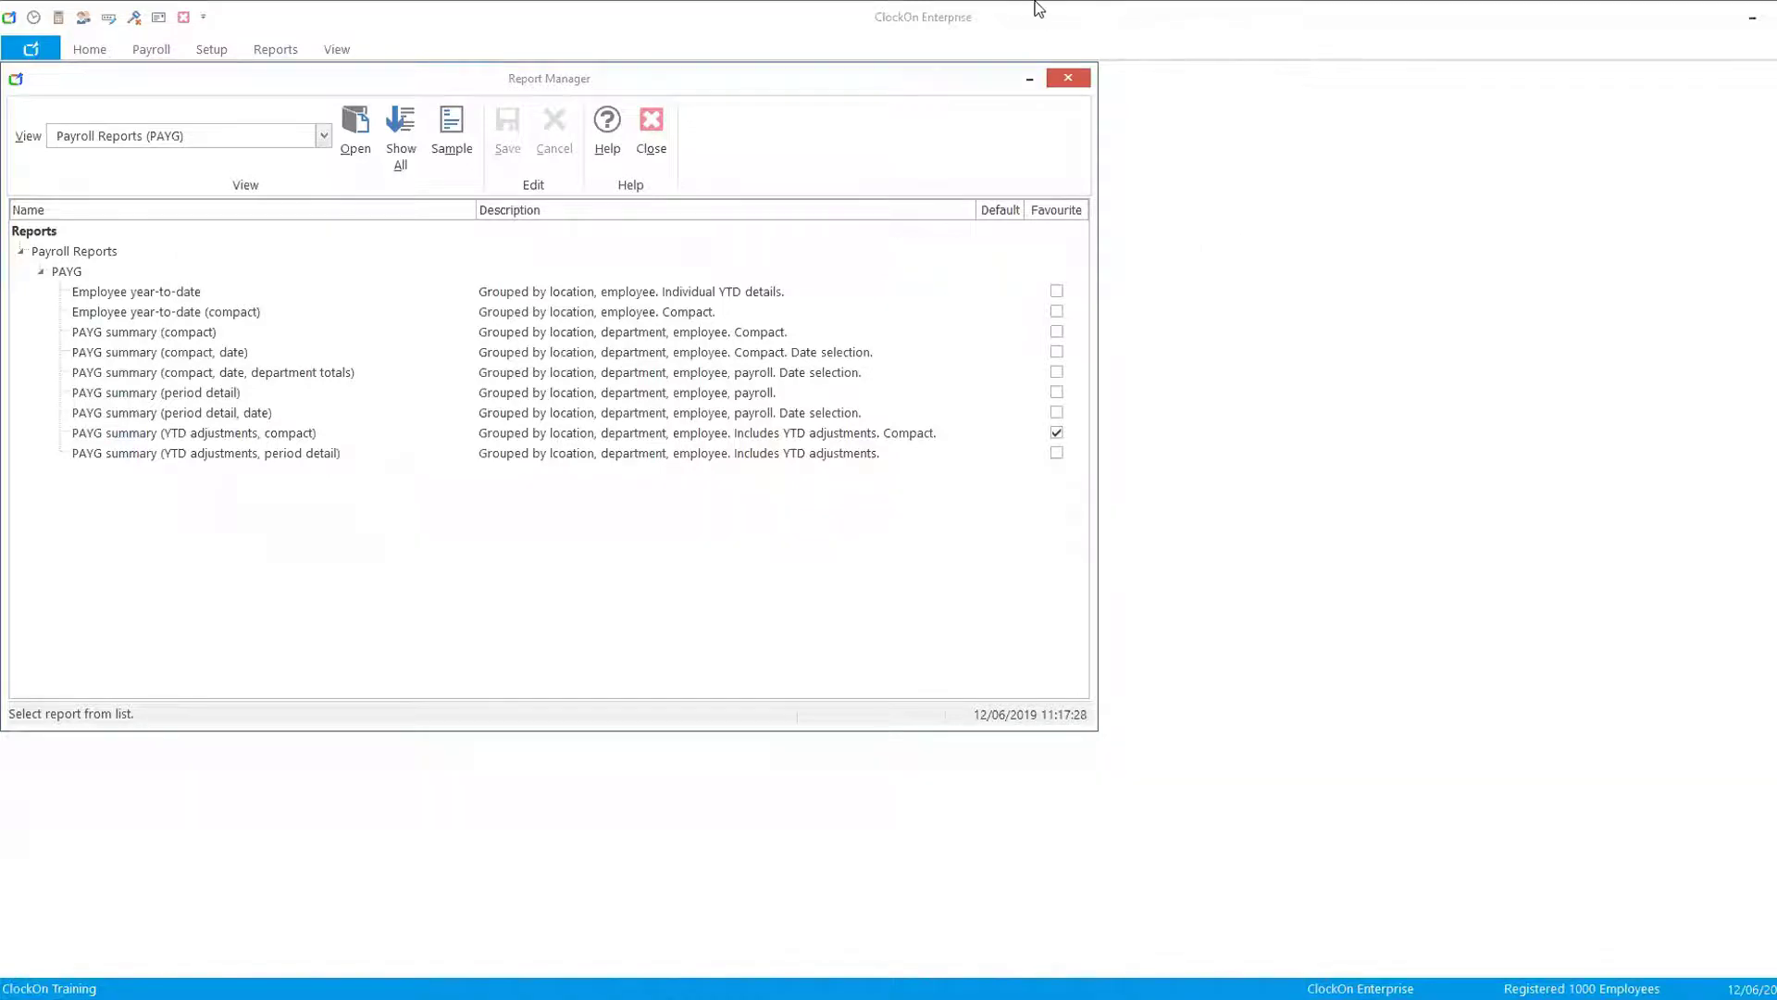
# - Filter reports to Payroll Reports (Payroll Summaries) and open the Payroll allowances / deductions (adjustment roll-up) report options
pyautogui.click(324, 137)
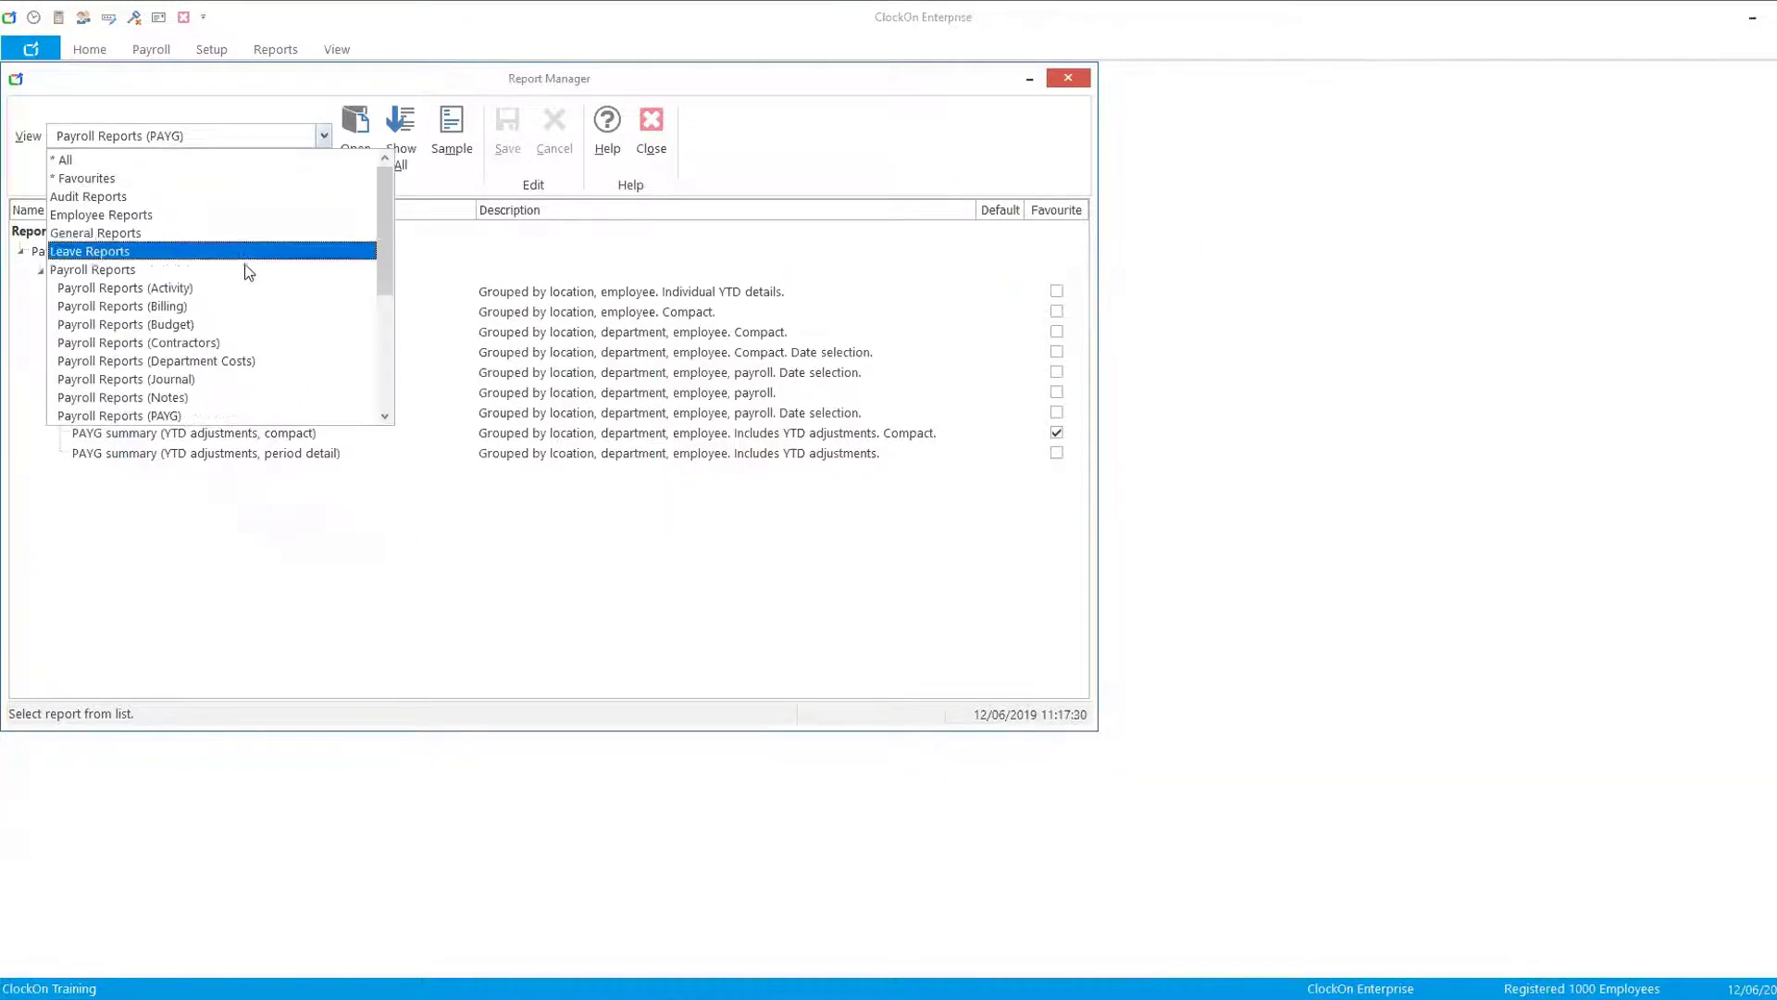
pyautogui.scroll(-2, 387, 232)
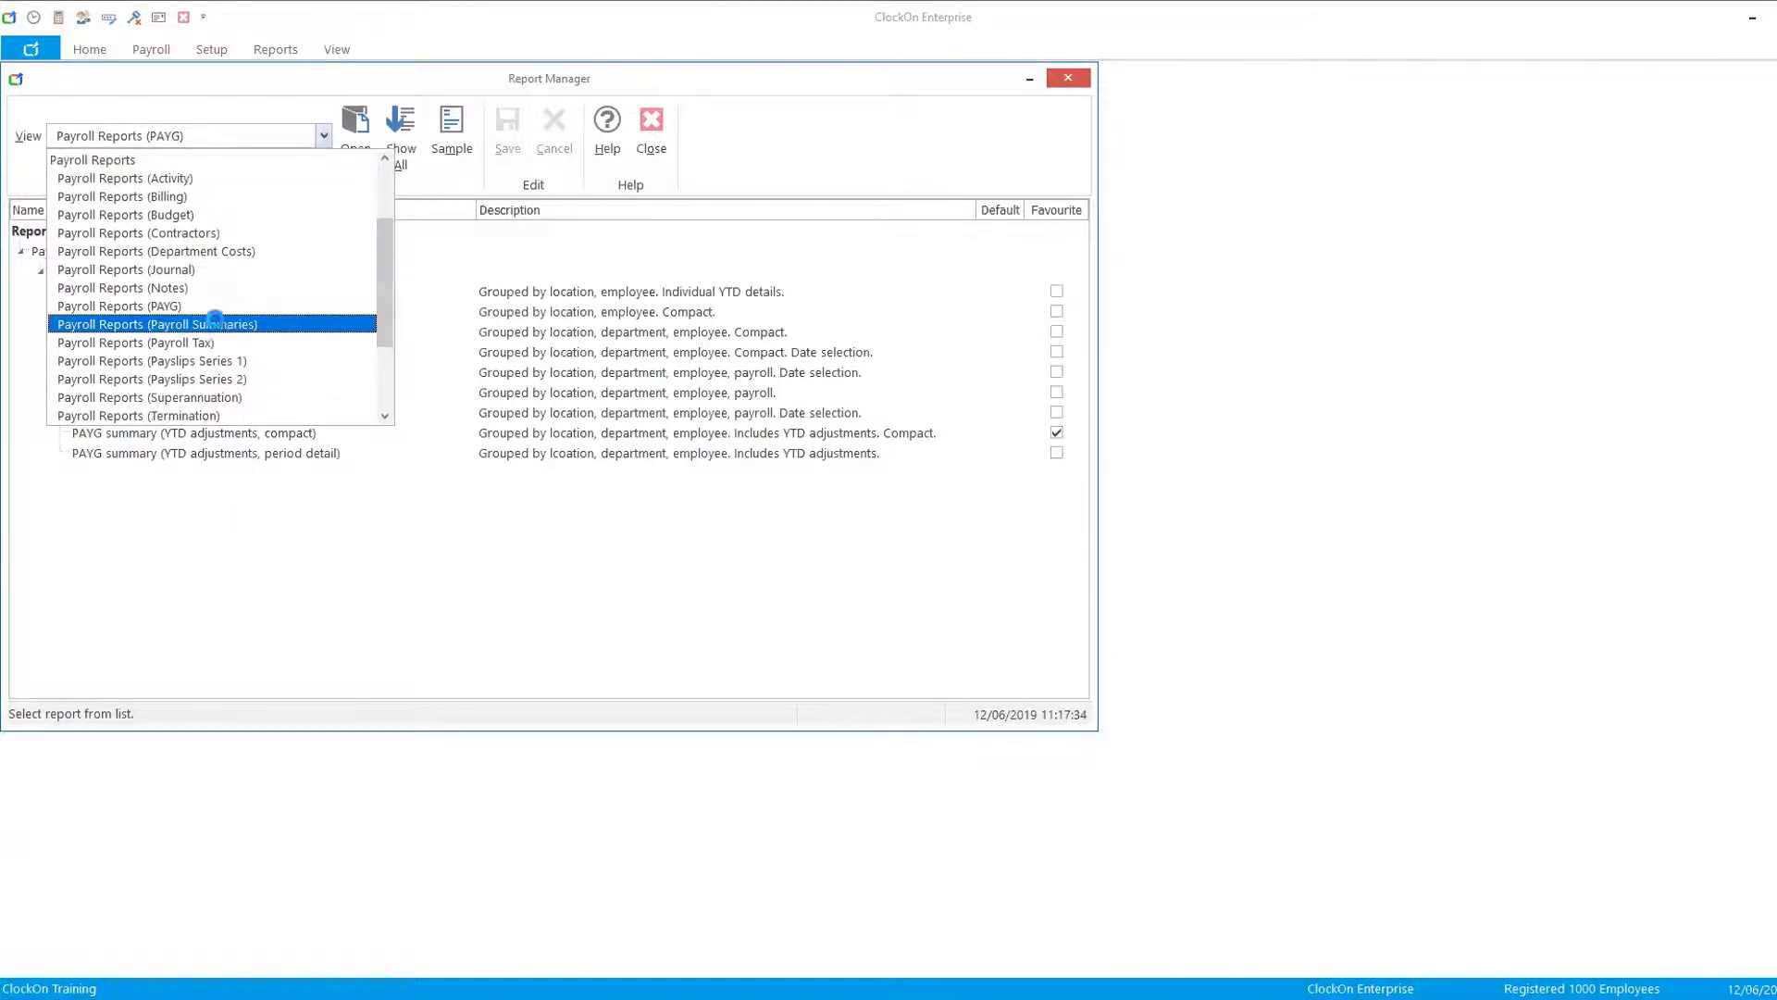
pyautogui.click(219, 325)
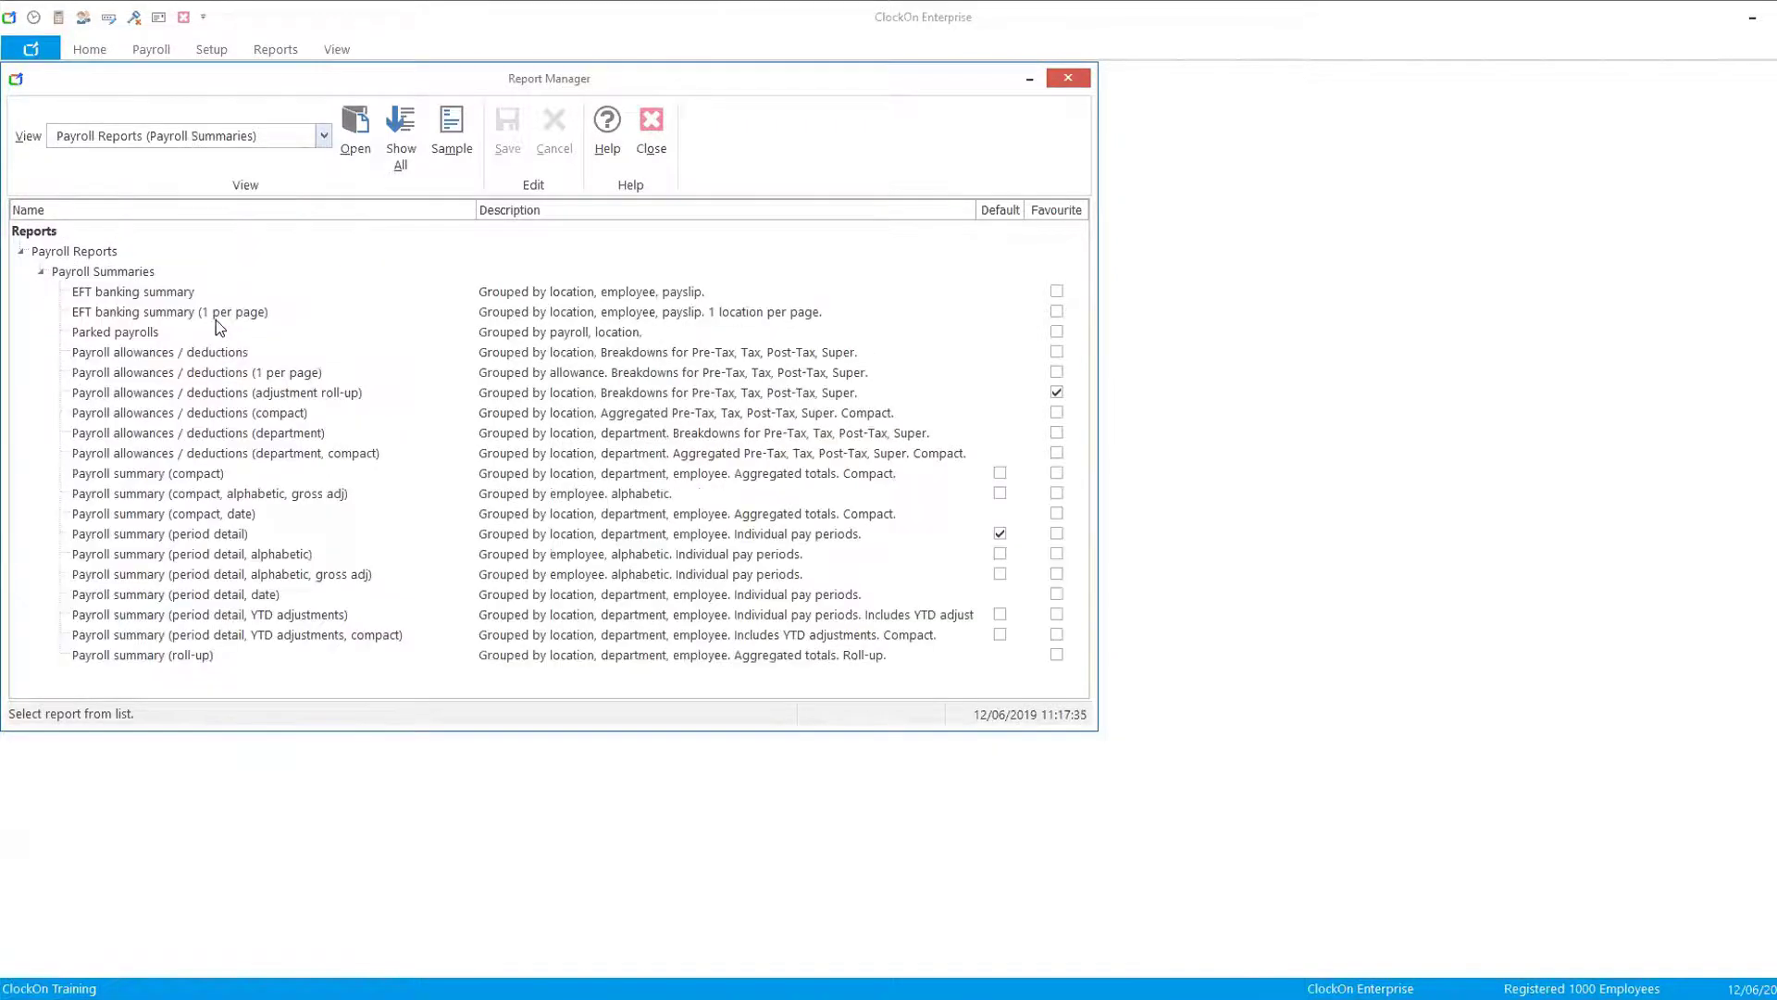
pyautogui.click(166, 396)
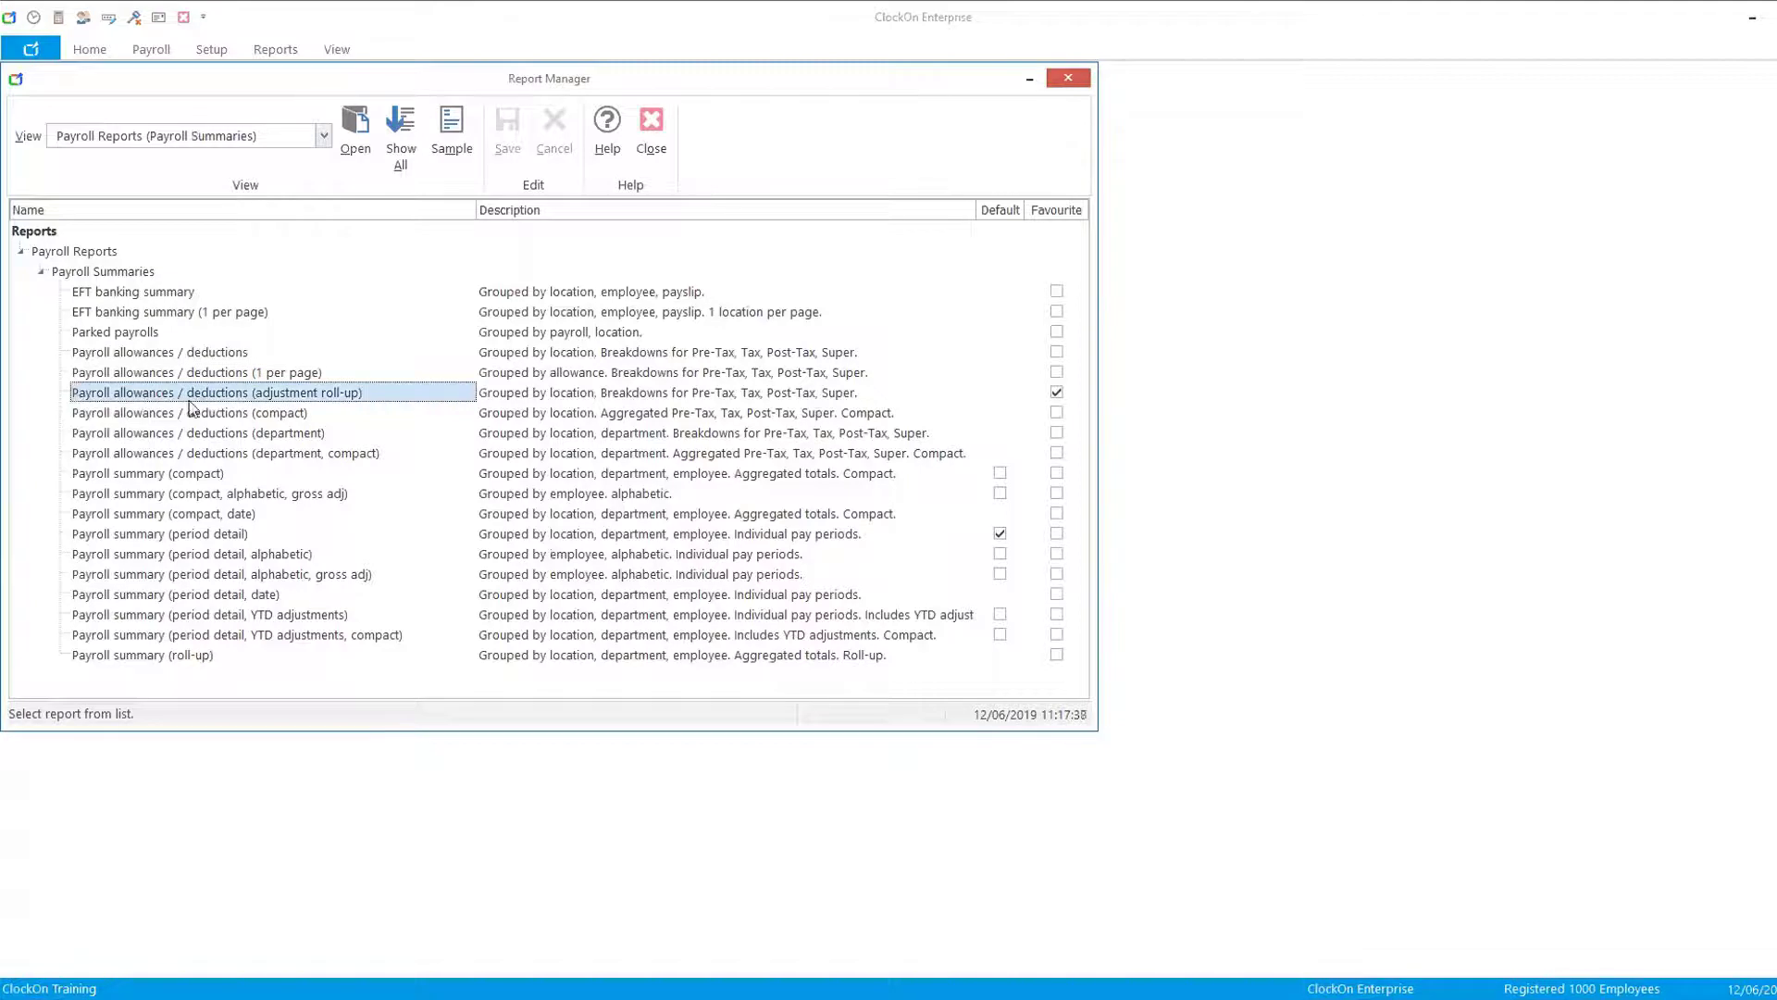
pyautogui.doubleClick(330, 394)
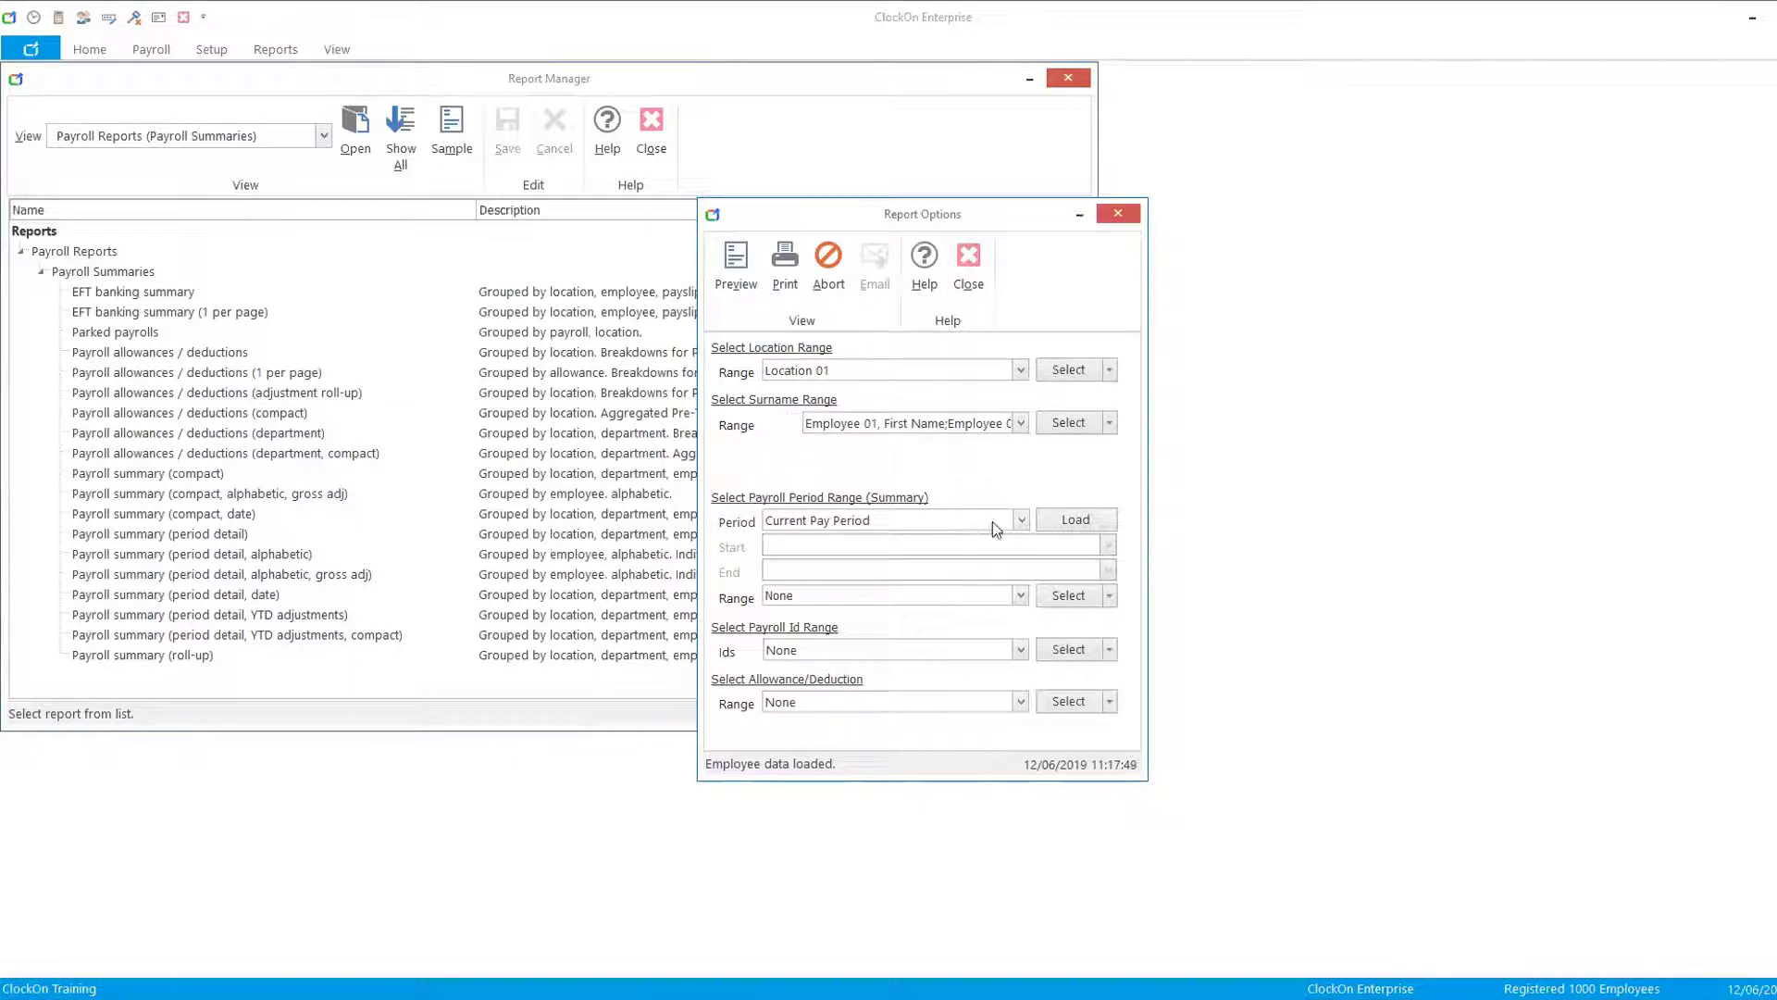
# - Set the payroll period to Financial Year to Date and load the matching payroll ranges
pyautogui.click(1020, 520)
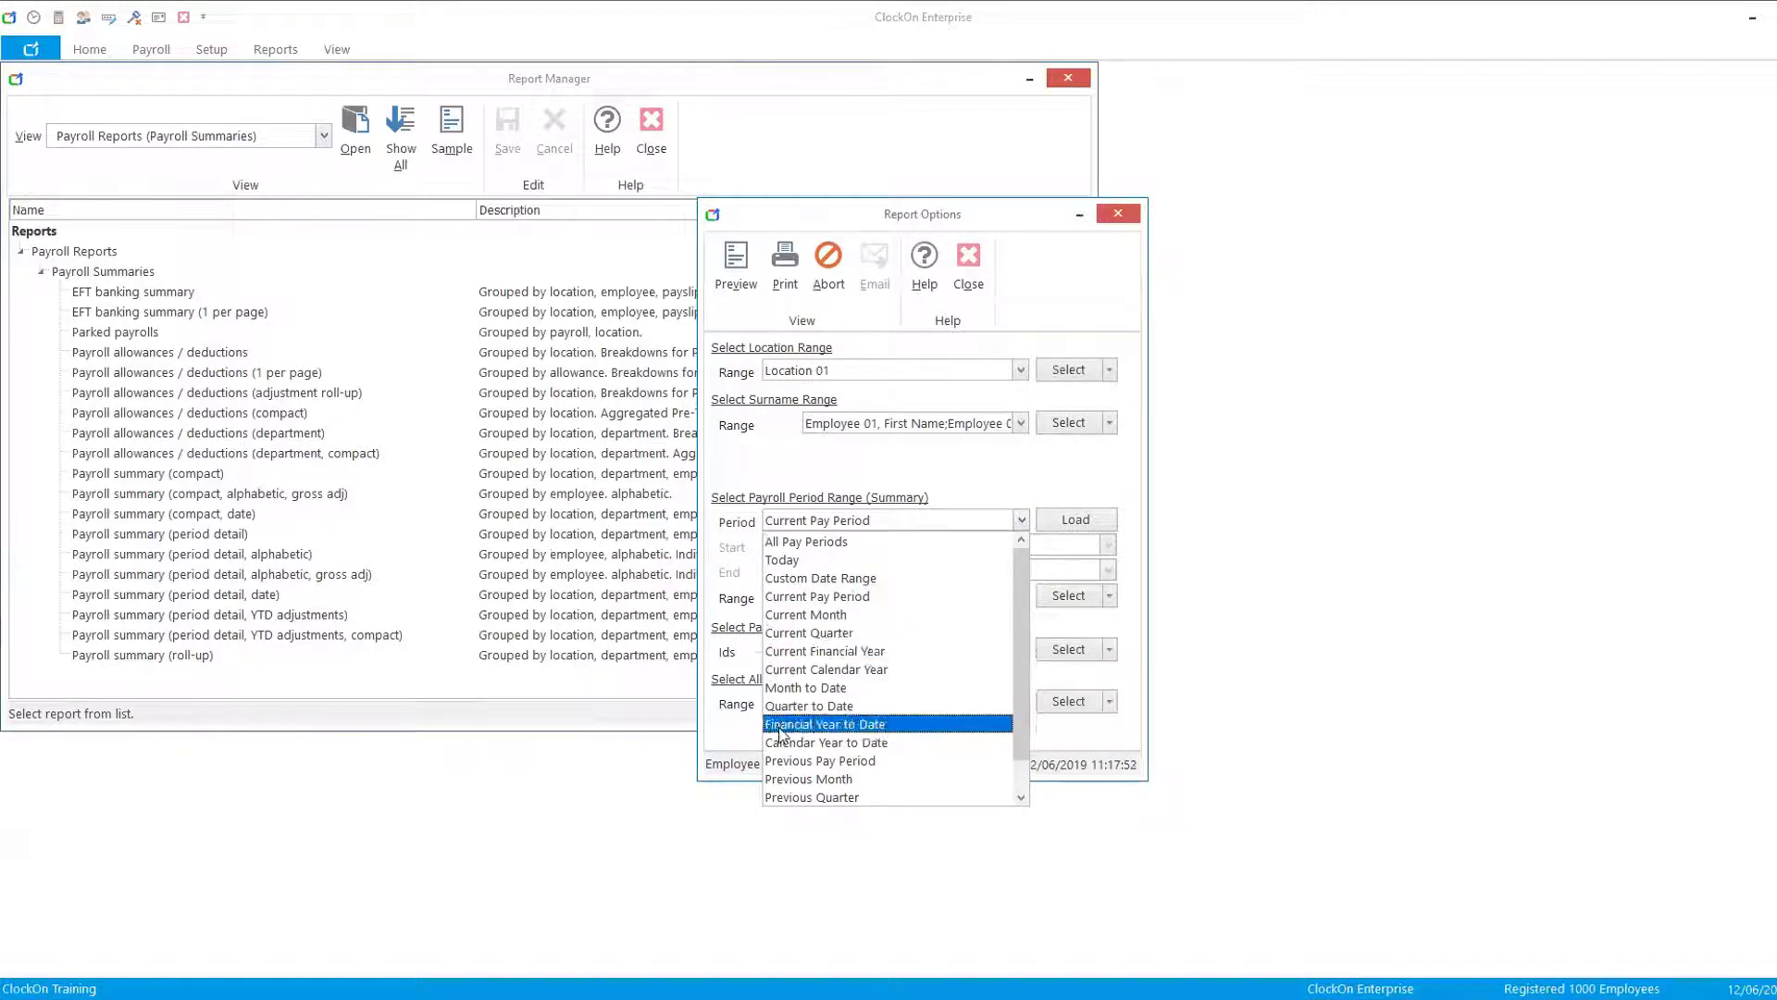
pyautogui.click(844, 725)
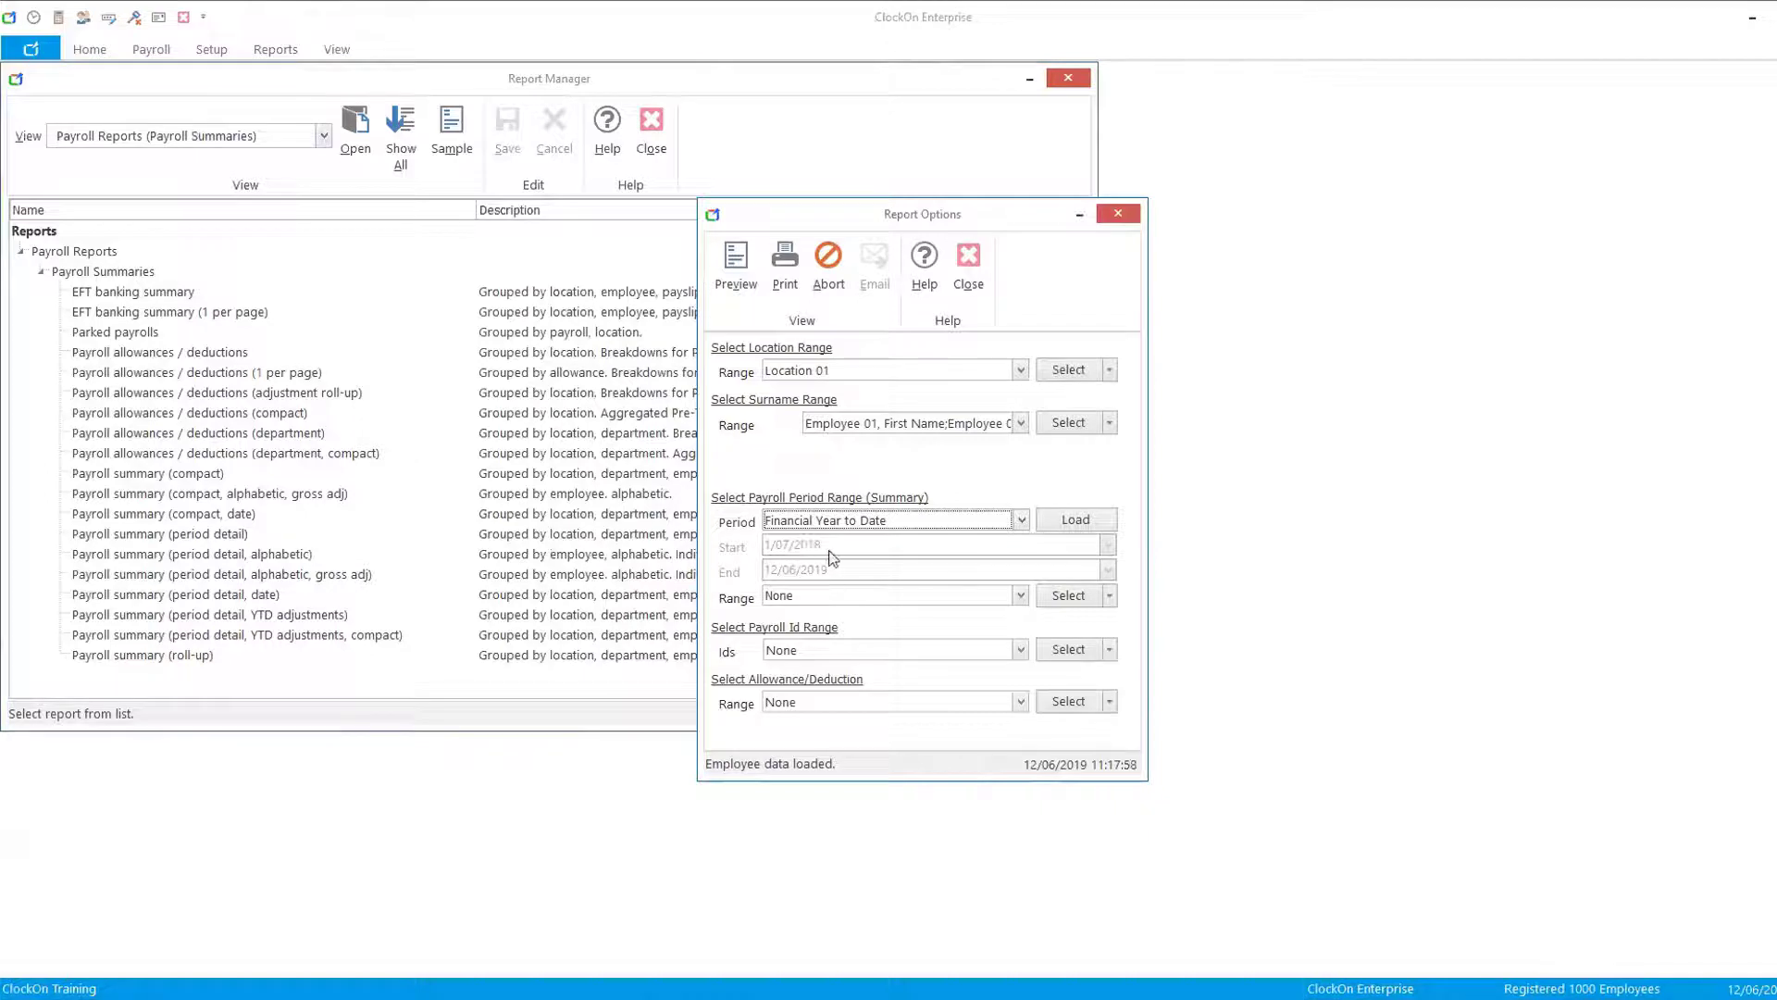
pyautogui.click(1085, 519)
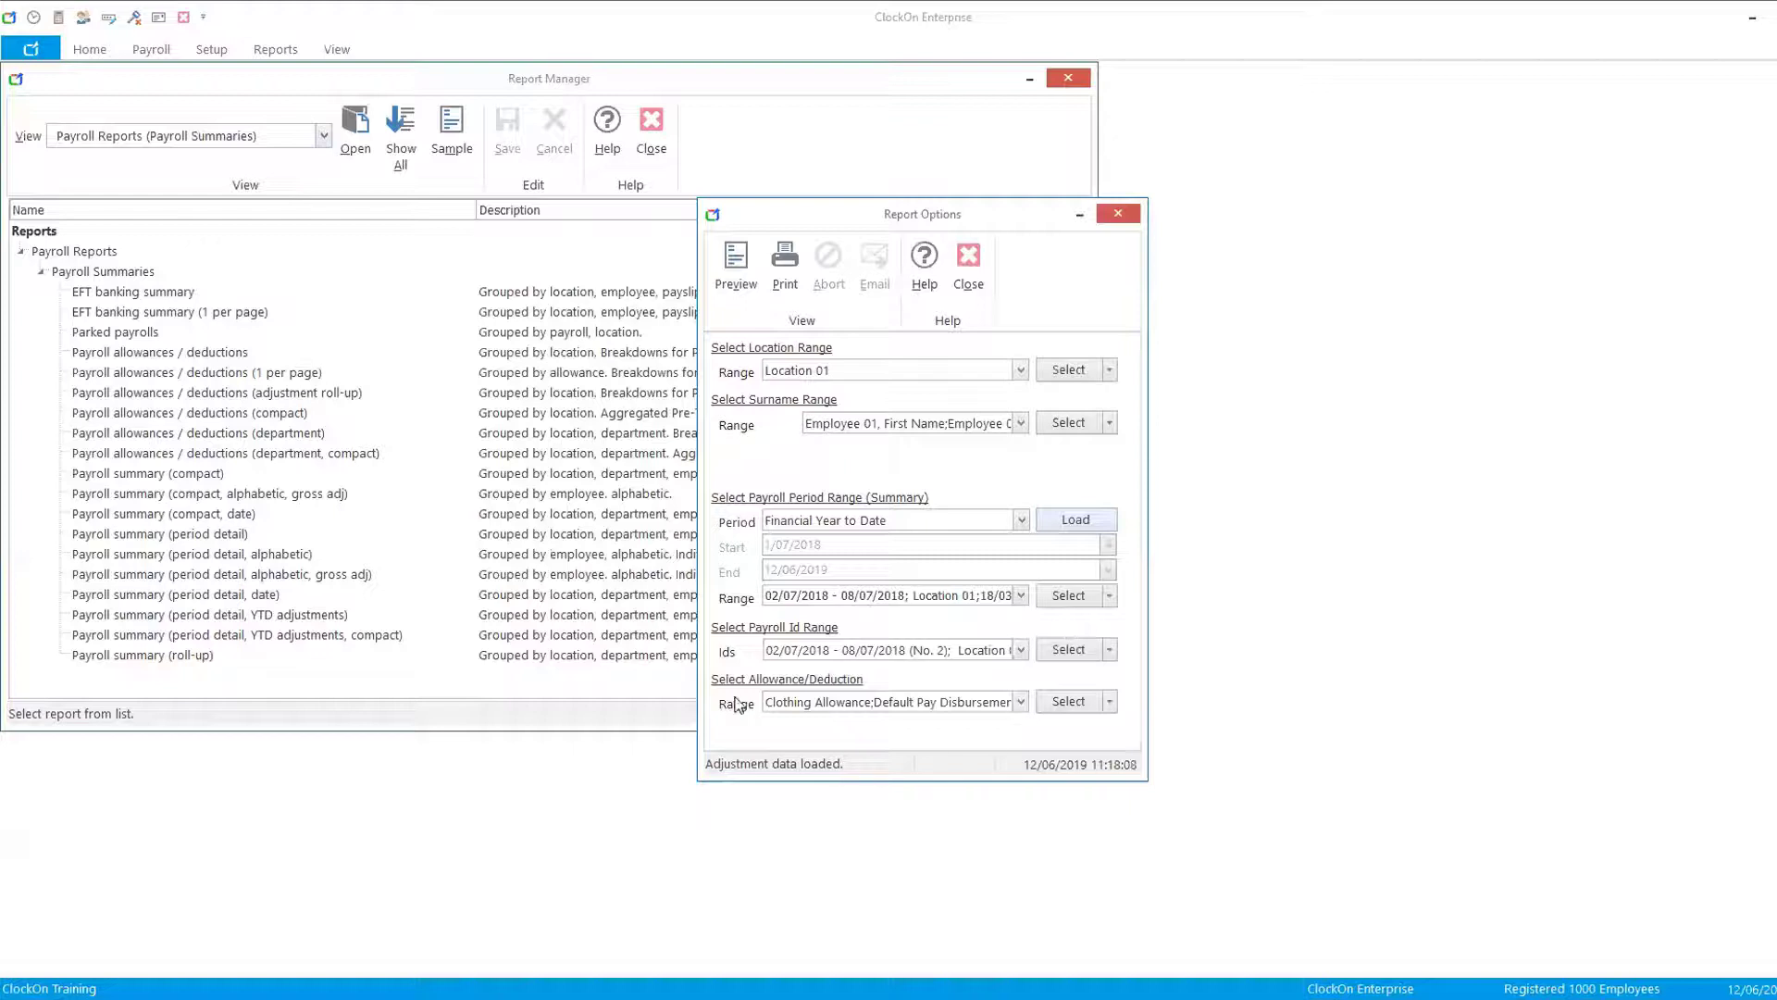
# - Deselect Default Pay Disbursement and all Leave Loading adjustments, leaving Clothing Allowance and Super Salary Sacrifice, and preview the report
pyautogui.click(1019, 701)
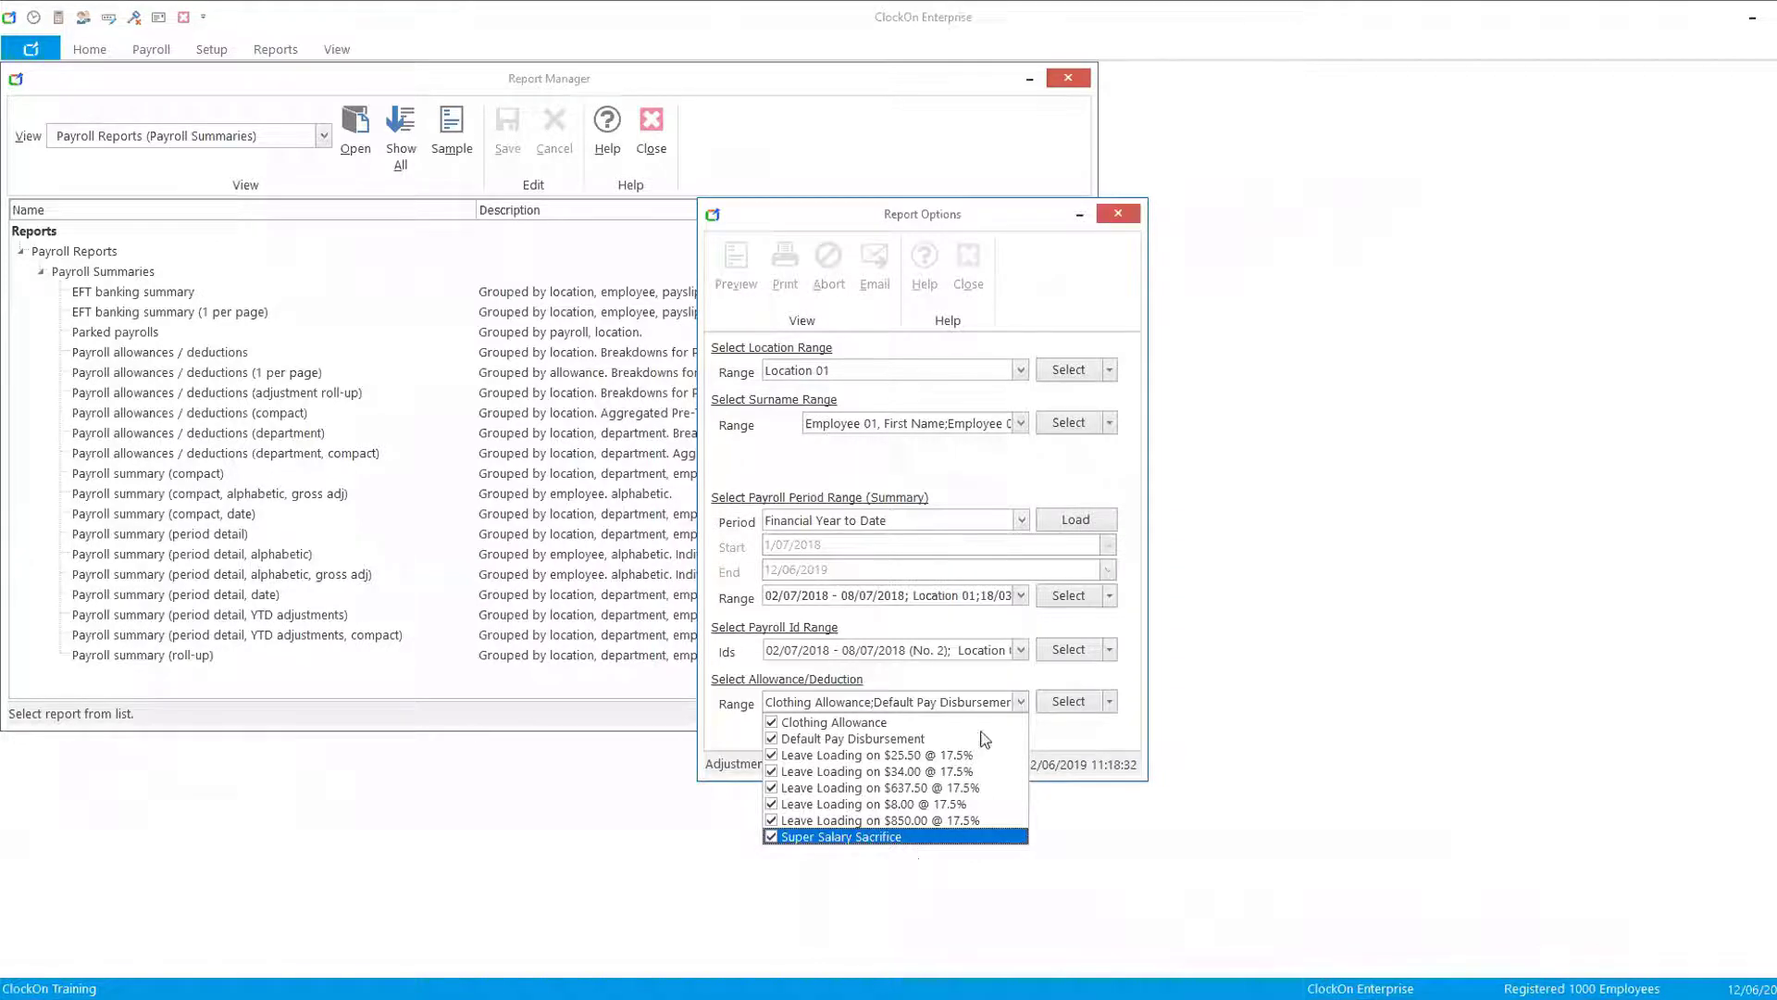
pyautogui.click(786, 740)
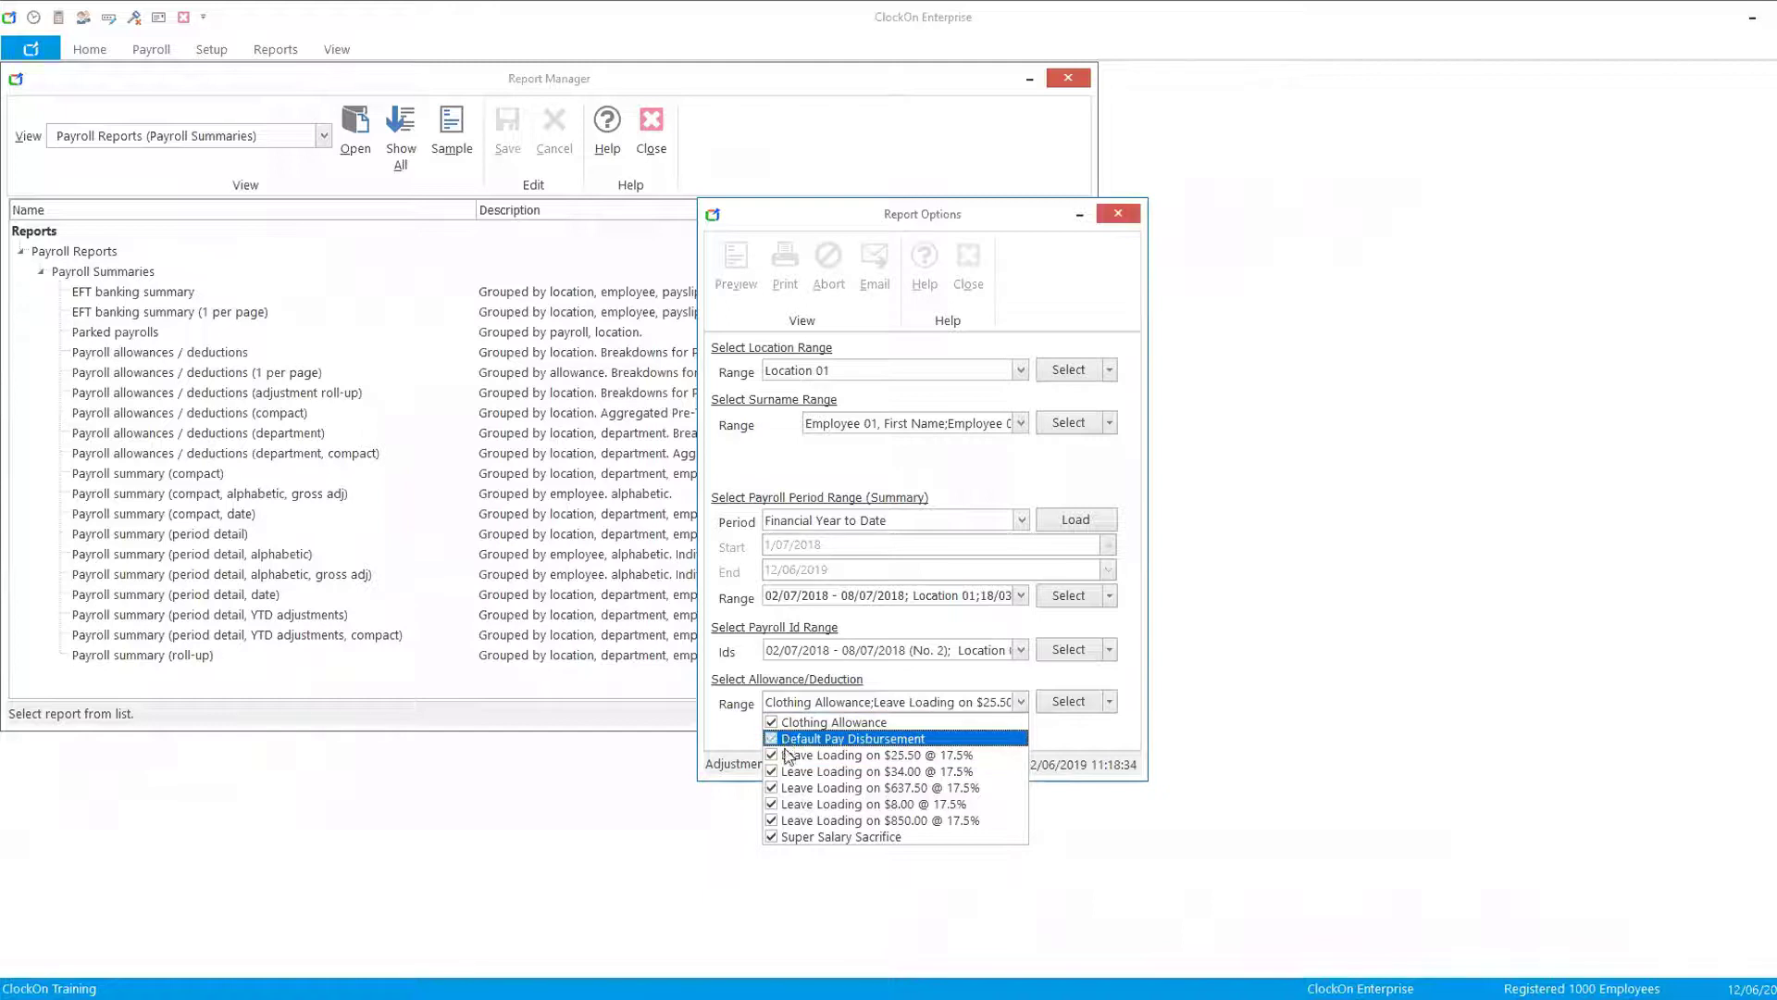
pyautogui.click(785, 756)
pyautogui.click(785, 772)
pyautogui.click(783, 788)
pyautogui.click(783, 804)
pyautogui.click(784, 821)
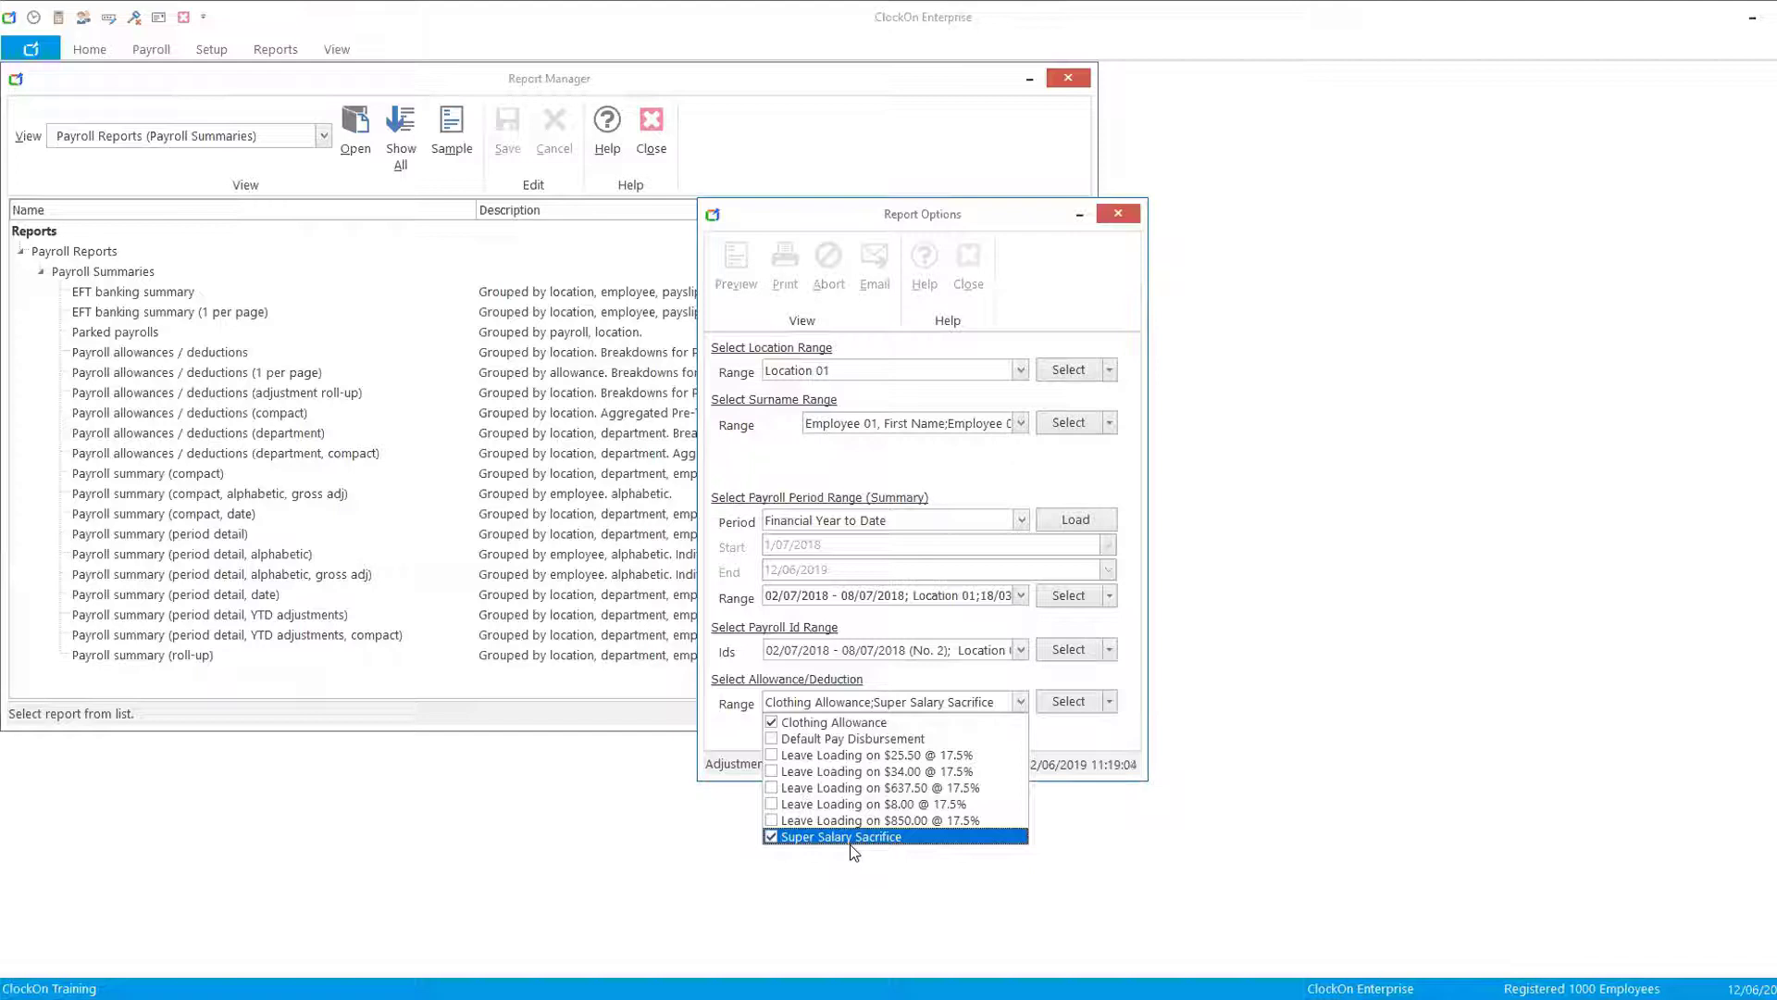
pyautogui.click(735, 269)
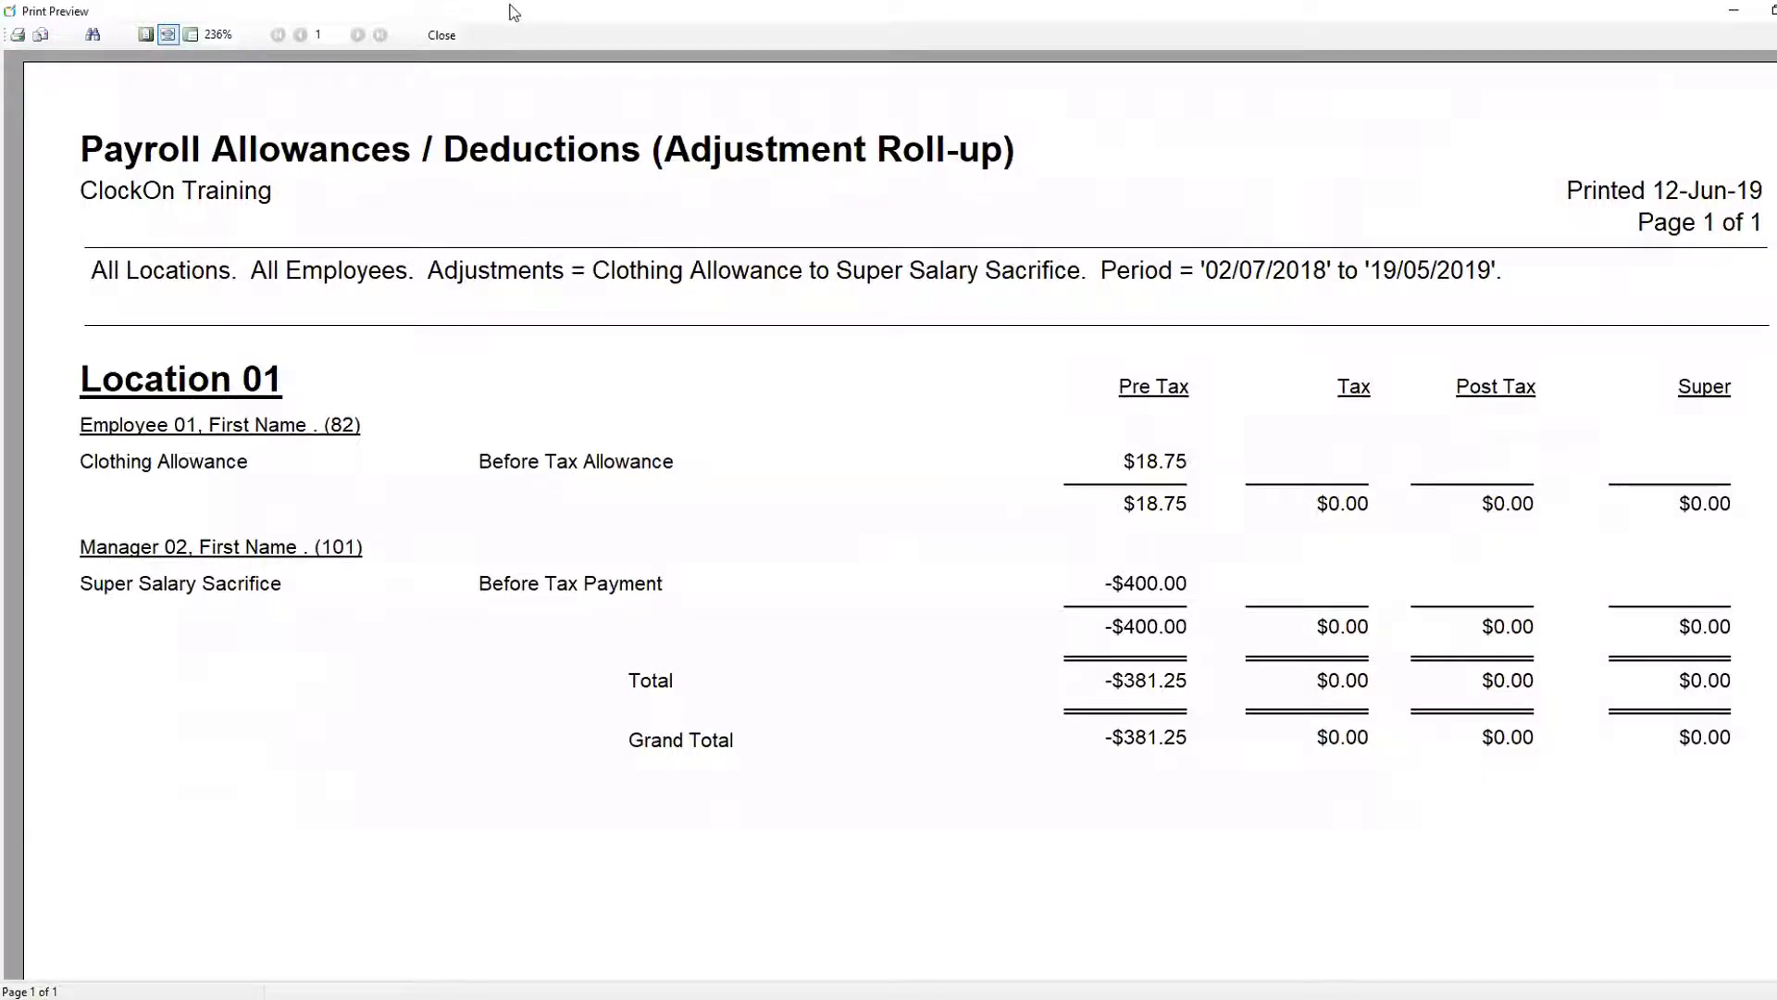
# - Close the adjustment roll-up preview, switch the report list to Payroll Reports (Superannuation) and select Superannuation fund summary (payment type)
pyautogui.click(443, 37)
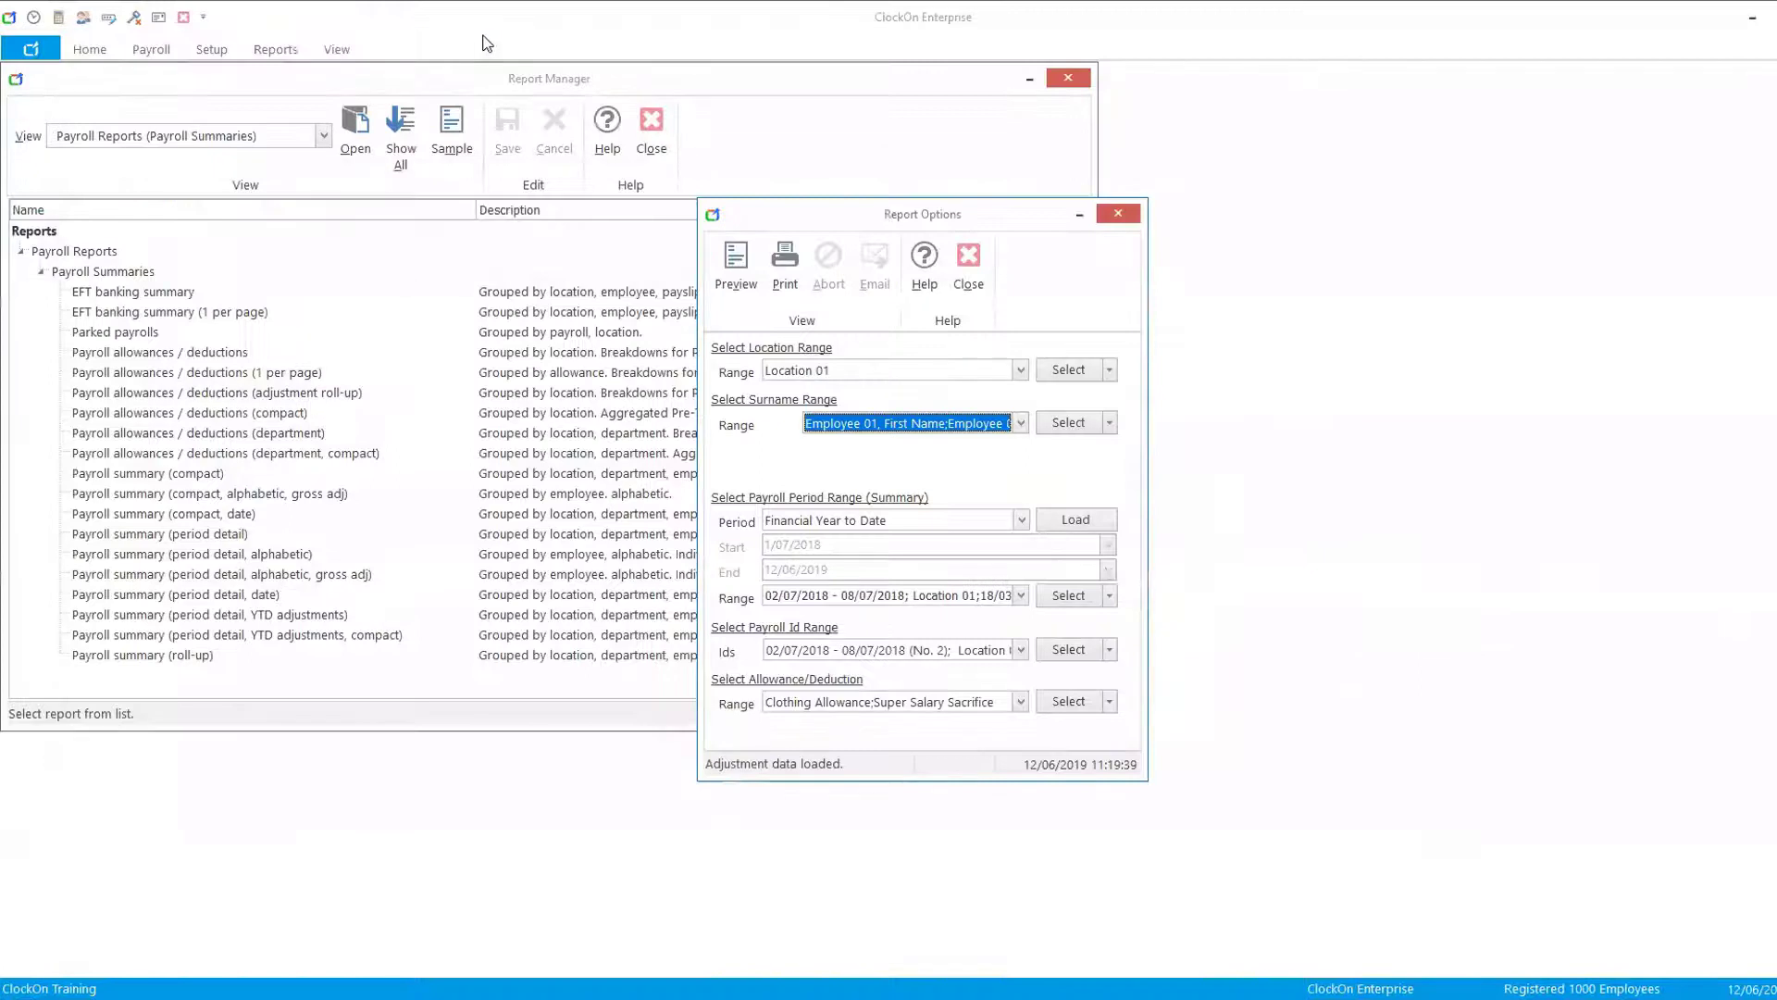
pyautogui.click(970, 269)
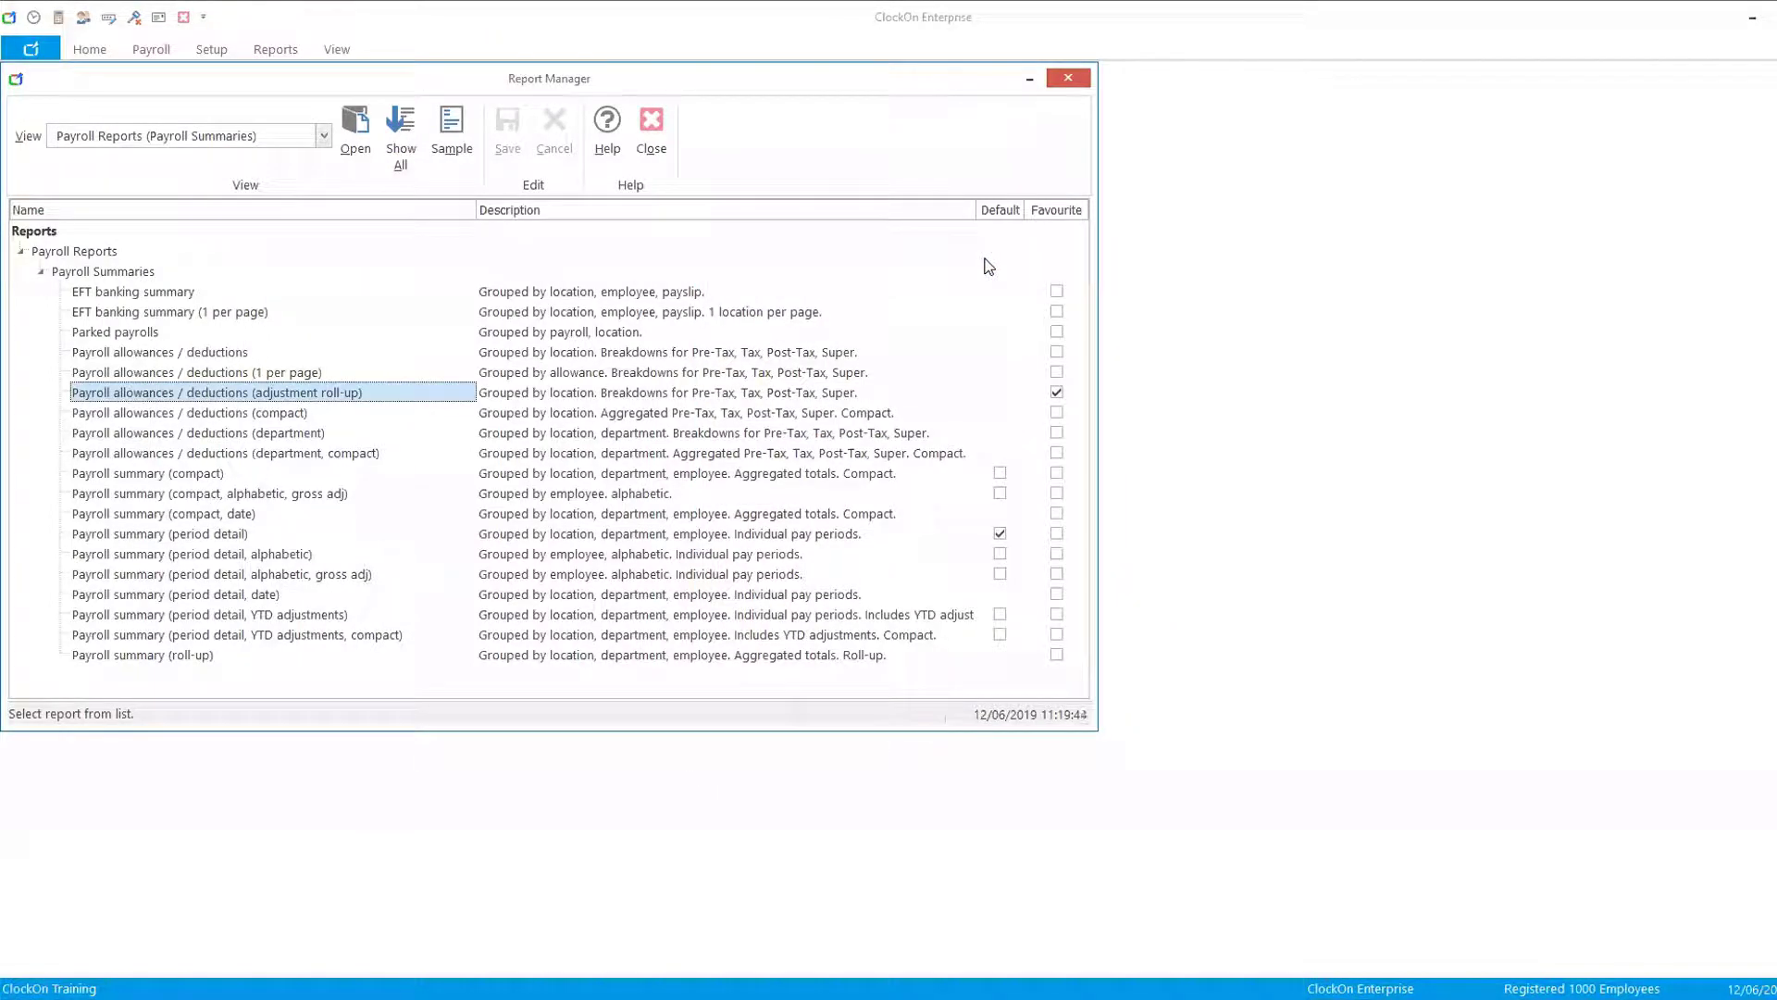
pyautogui.click(318, 139)
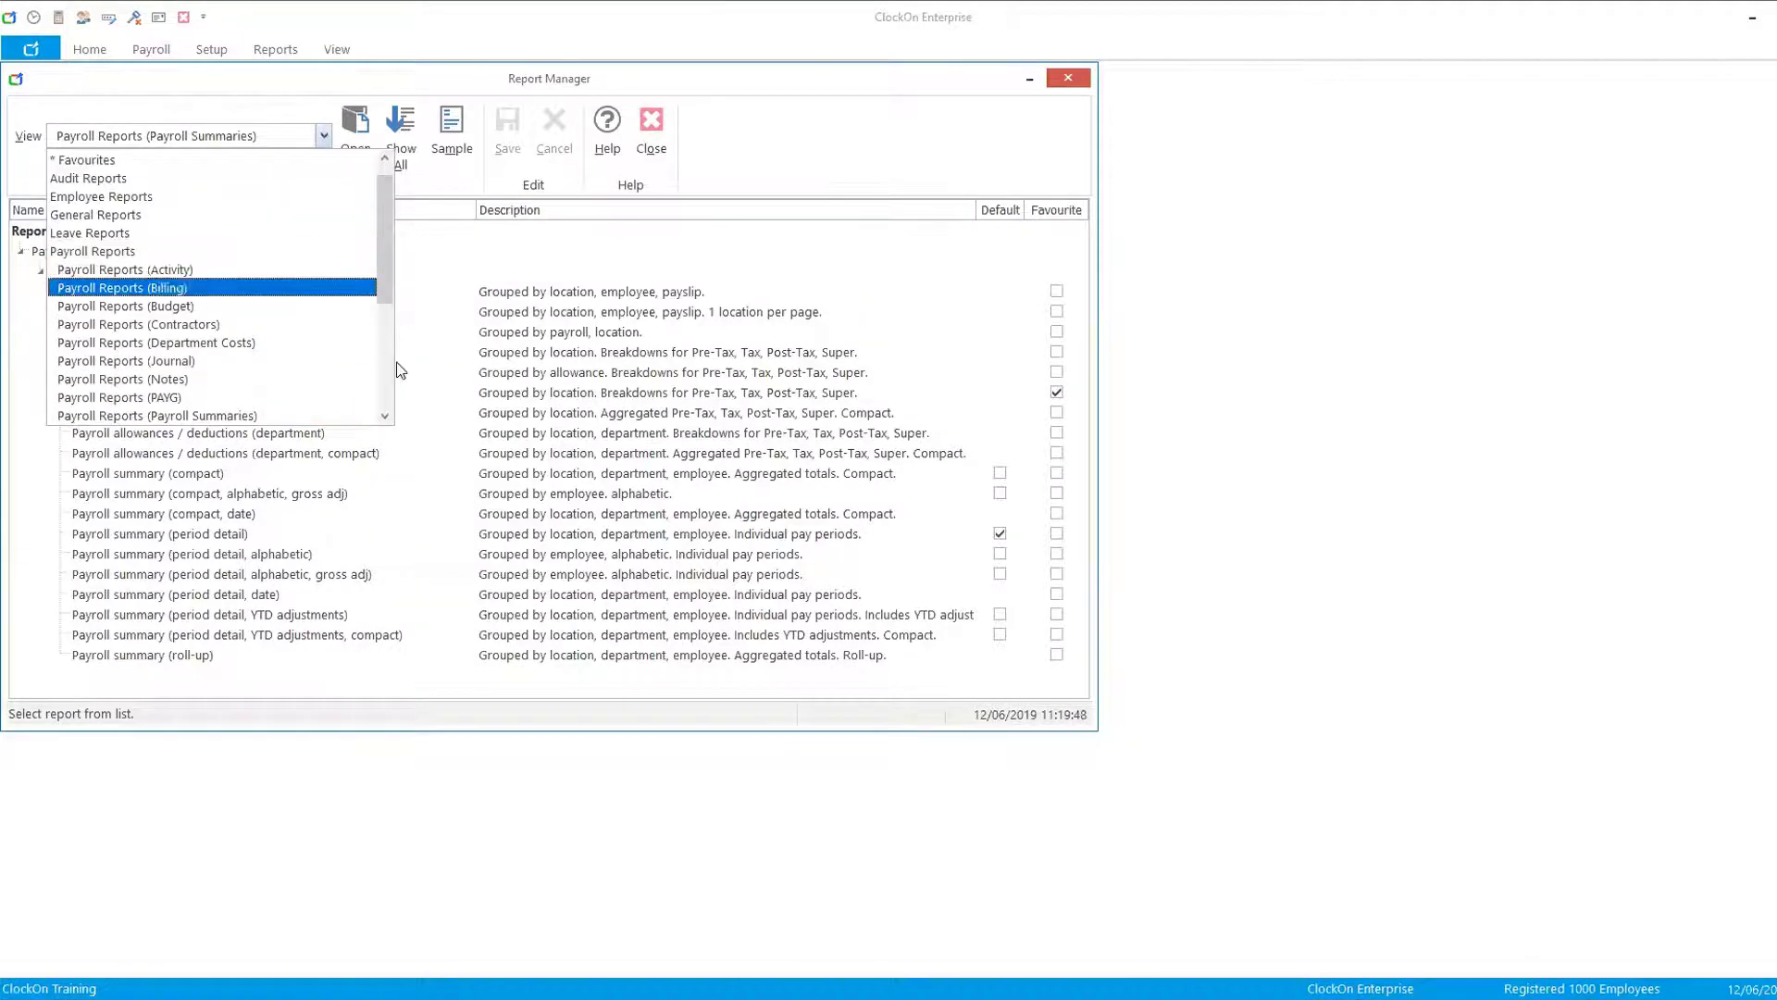
pyautogui.click(385, 416)
pyautogui.click(385, 417)
pyautogui.click(385, 416)
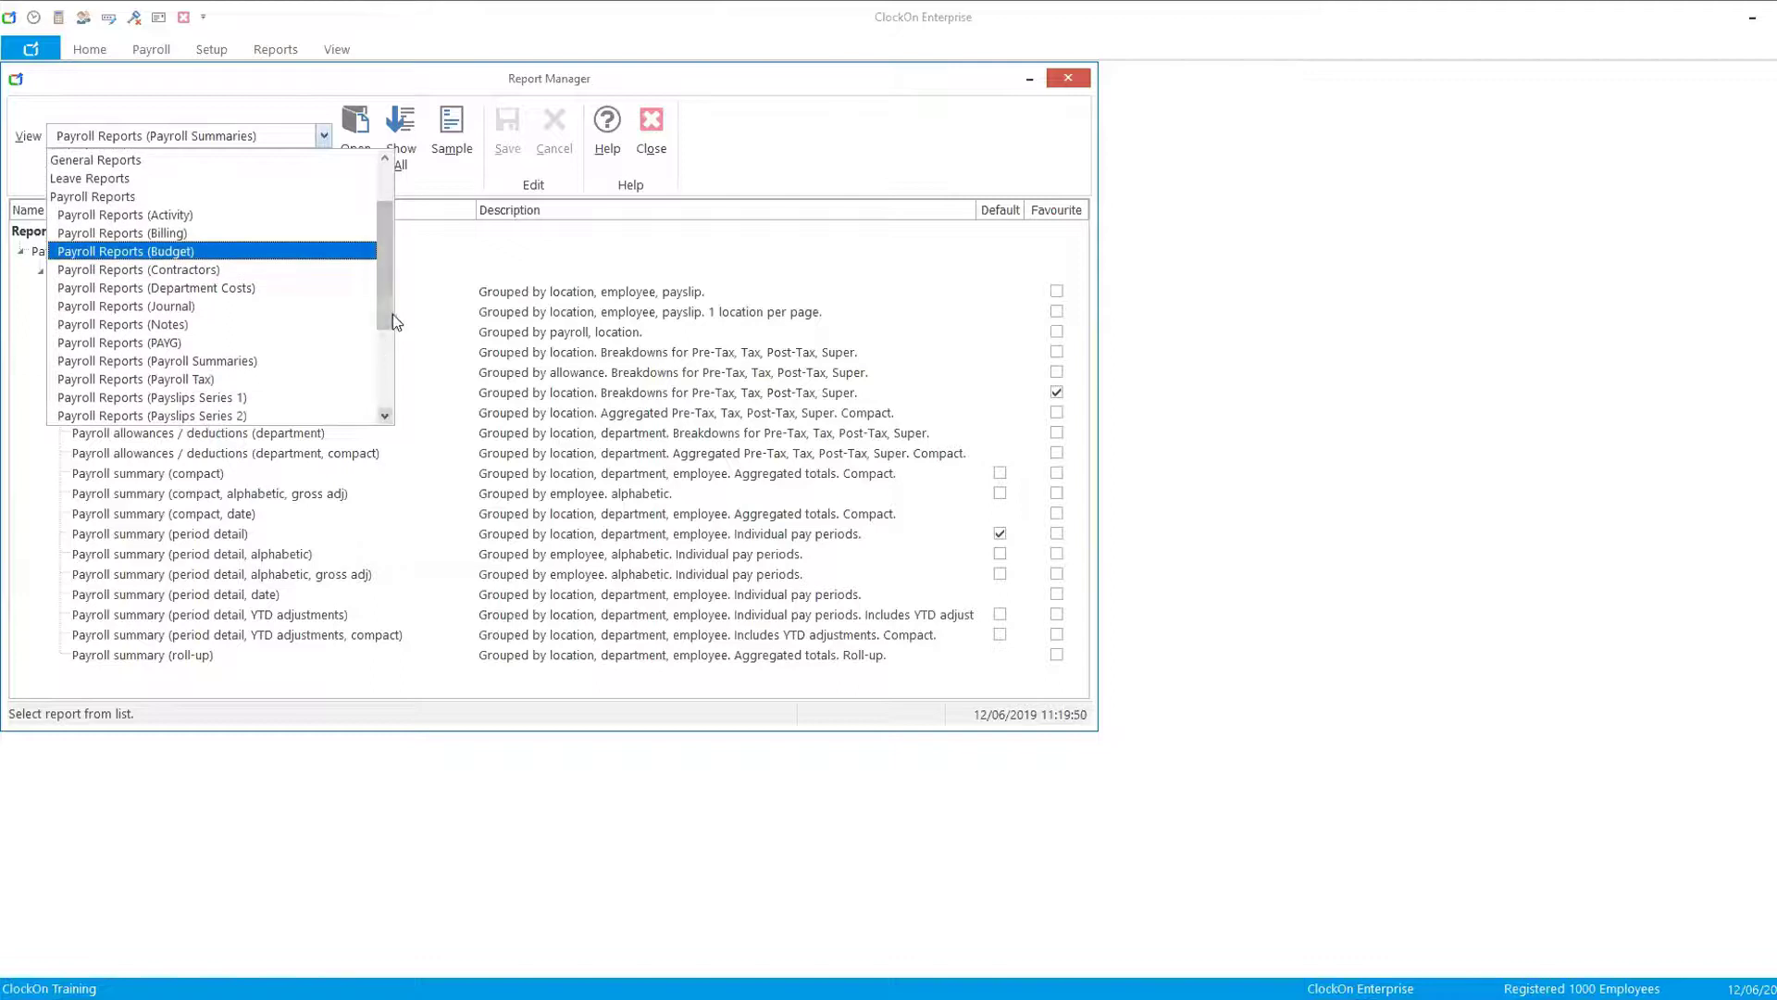
pyautogui.moveTo(386, 314); pyautogui.dragTo(390, 341)
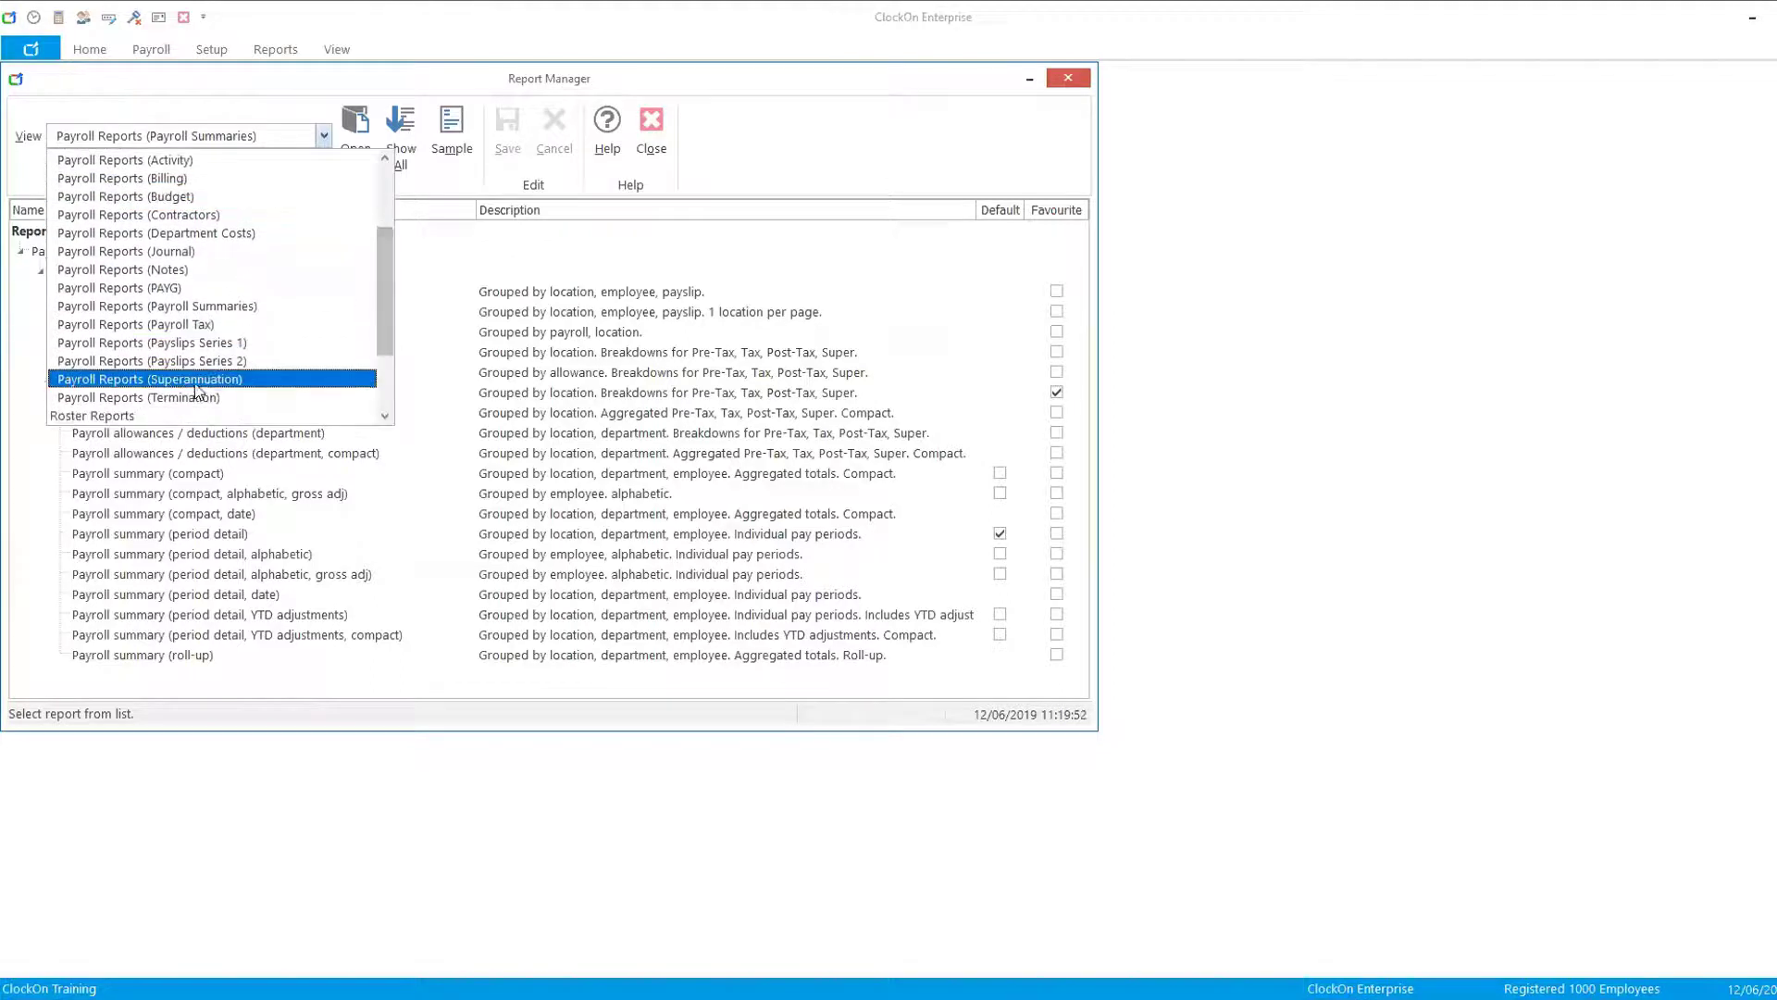
pyautogui.click(122, 380)
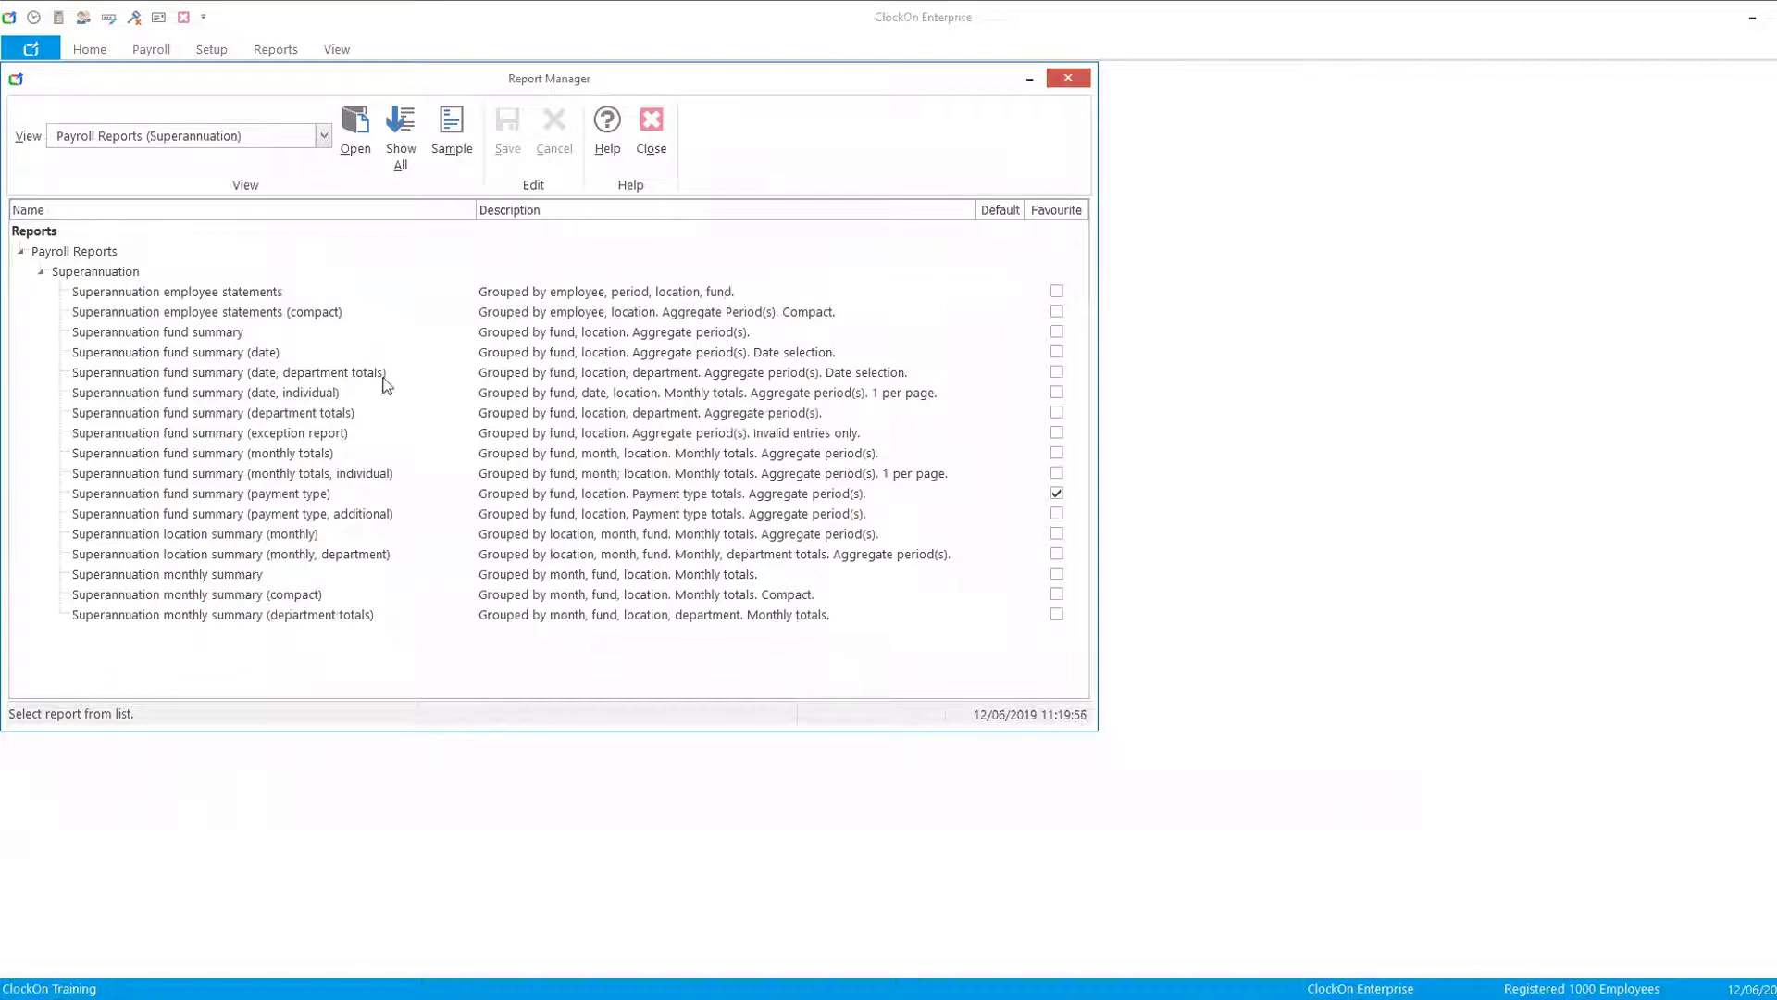
pyautogui.click(260, 500)
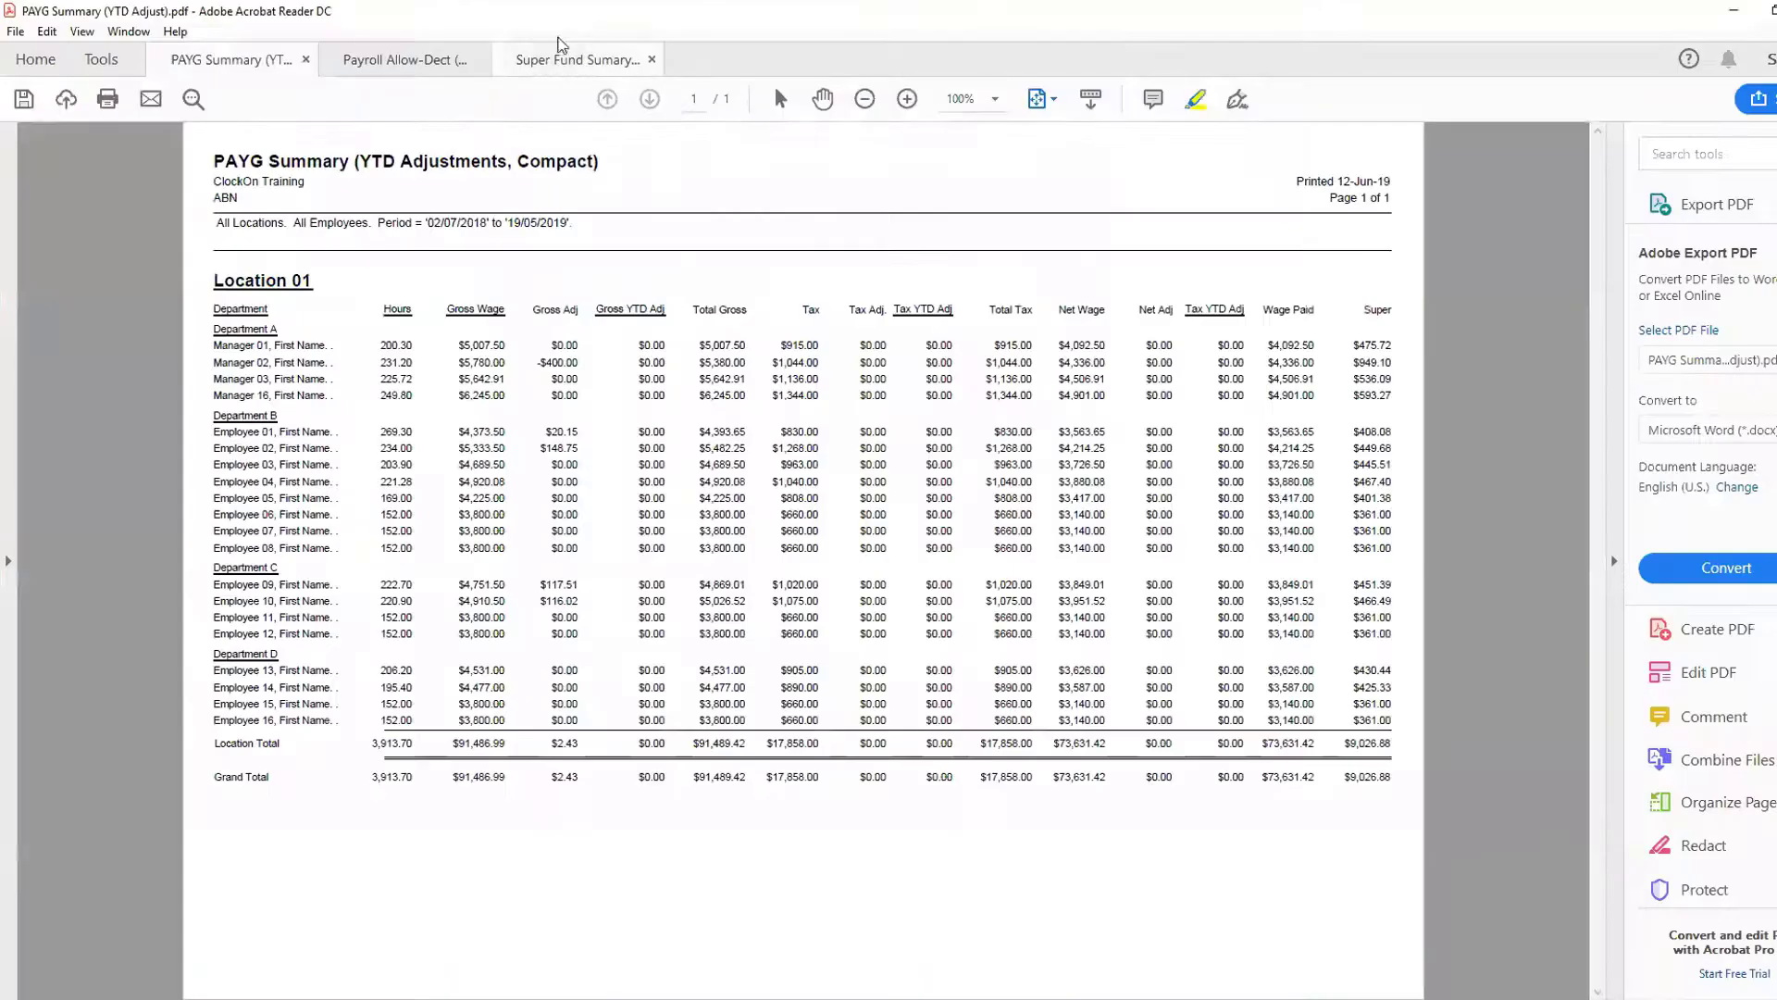
# - Switch to Adobe Acrobat Reader to review the saved Super Fund Summary (Payment Type) PDF, then close it
pyautogui.click(563, 56)
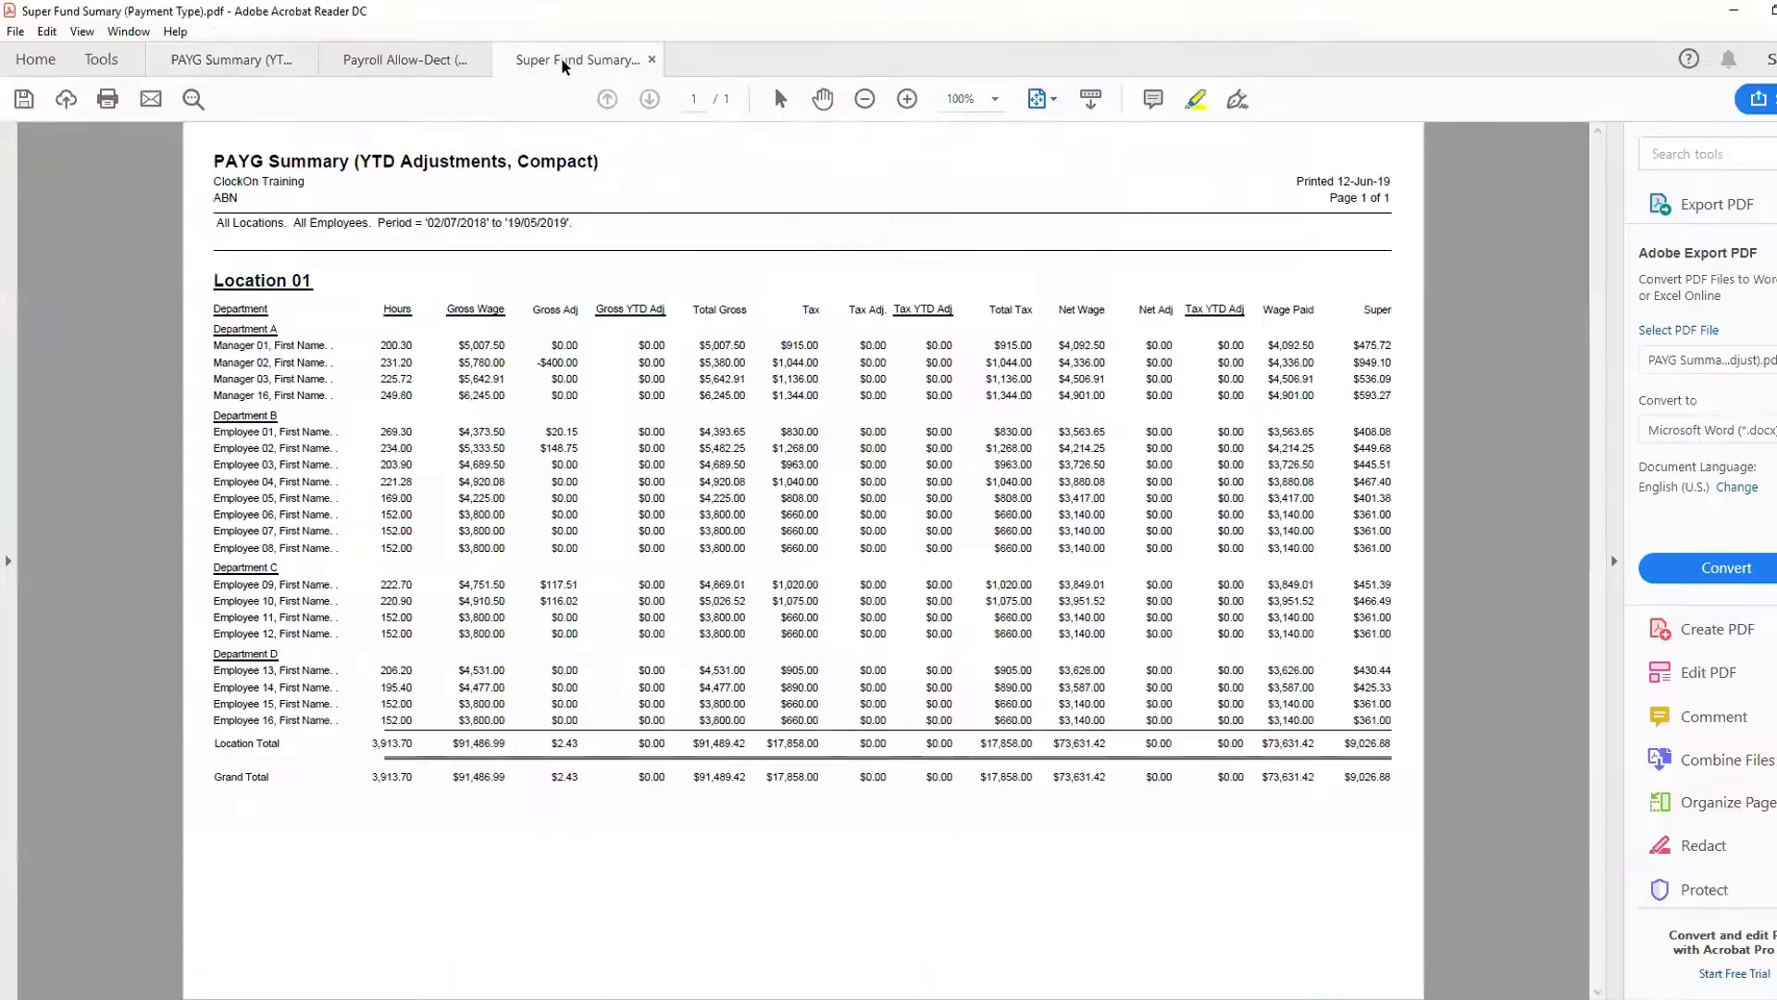
pyautogui.scroll(3, 639, 370)
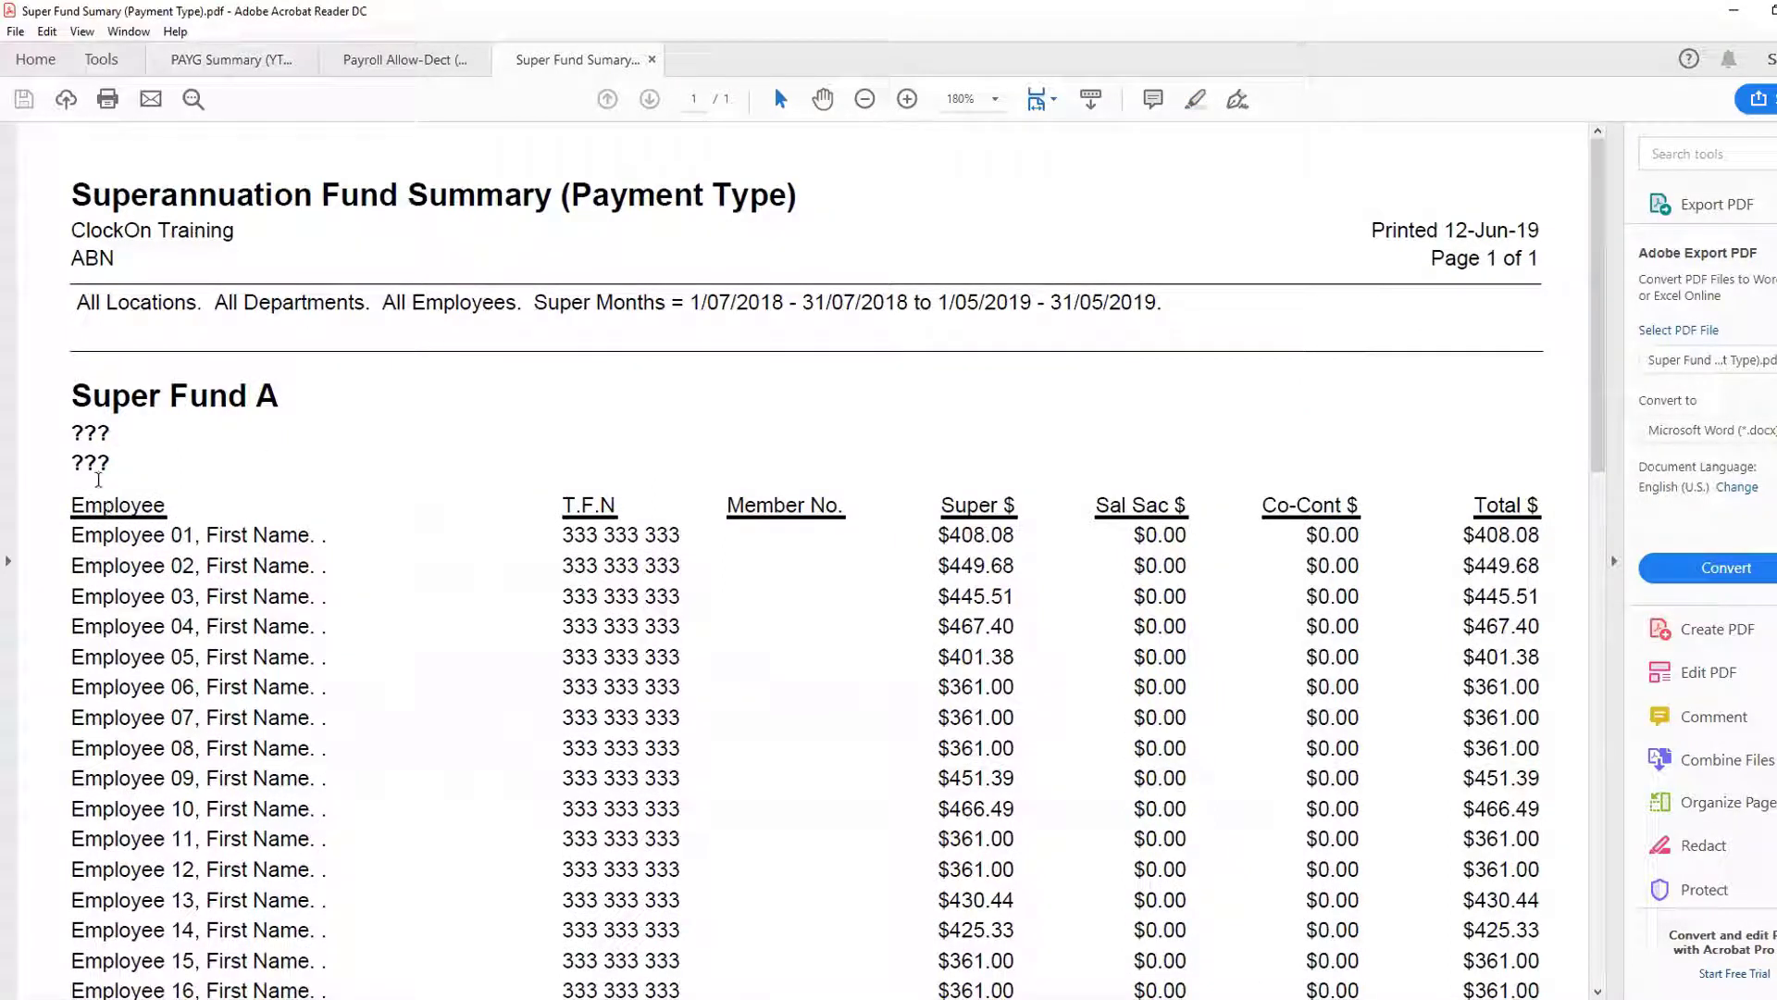
pyautogui.scroll(-2, 1000, 499)
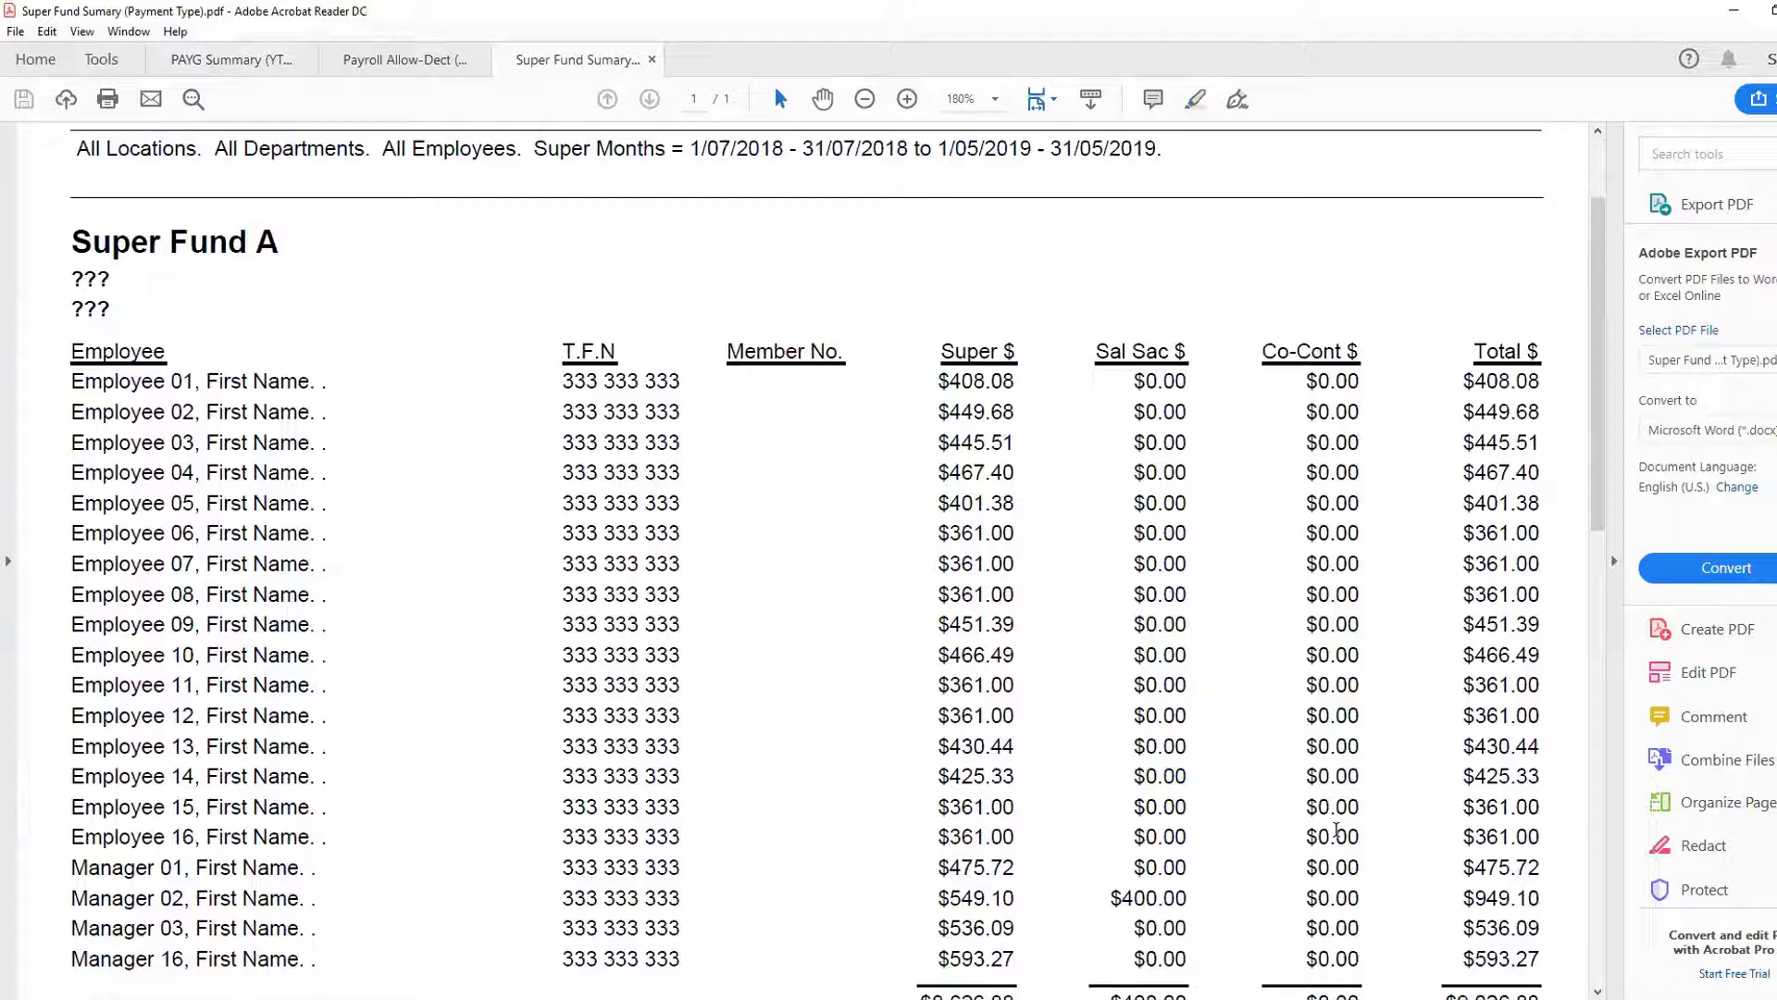
pyautogui.click(1734, 9)
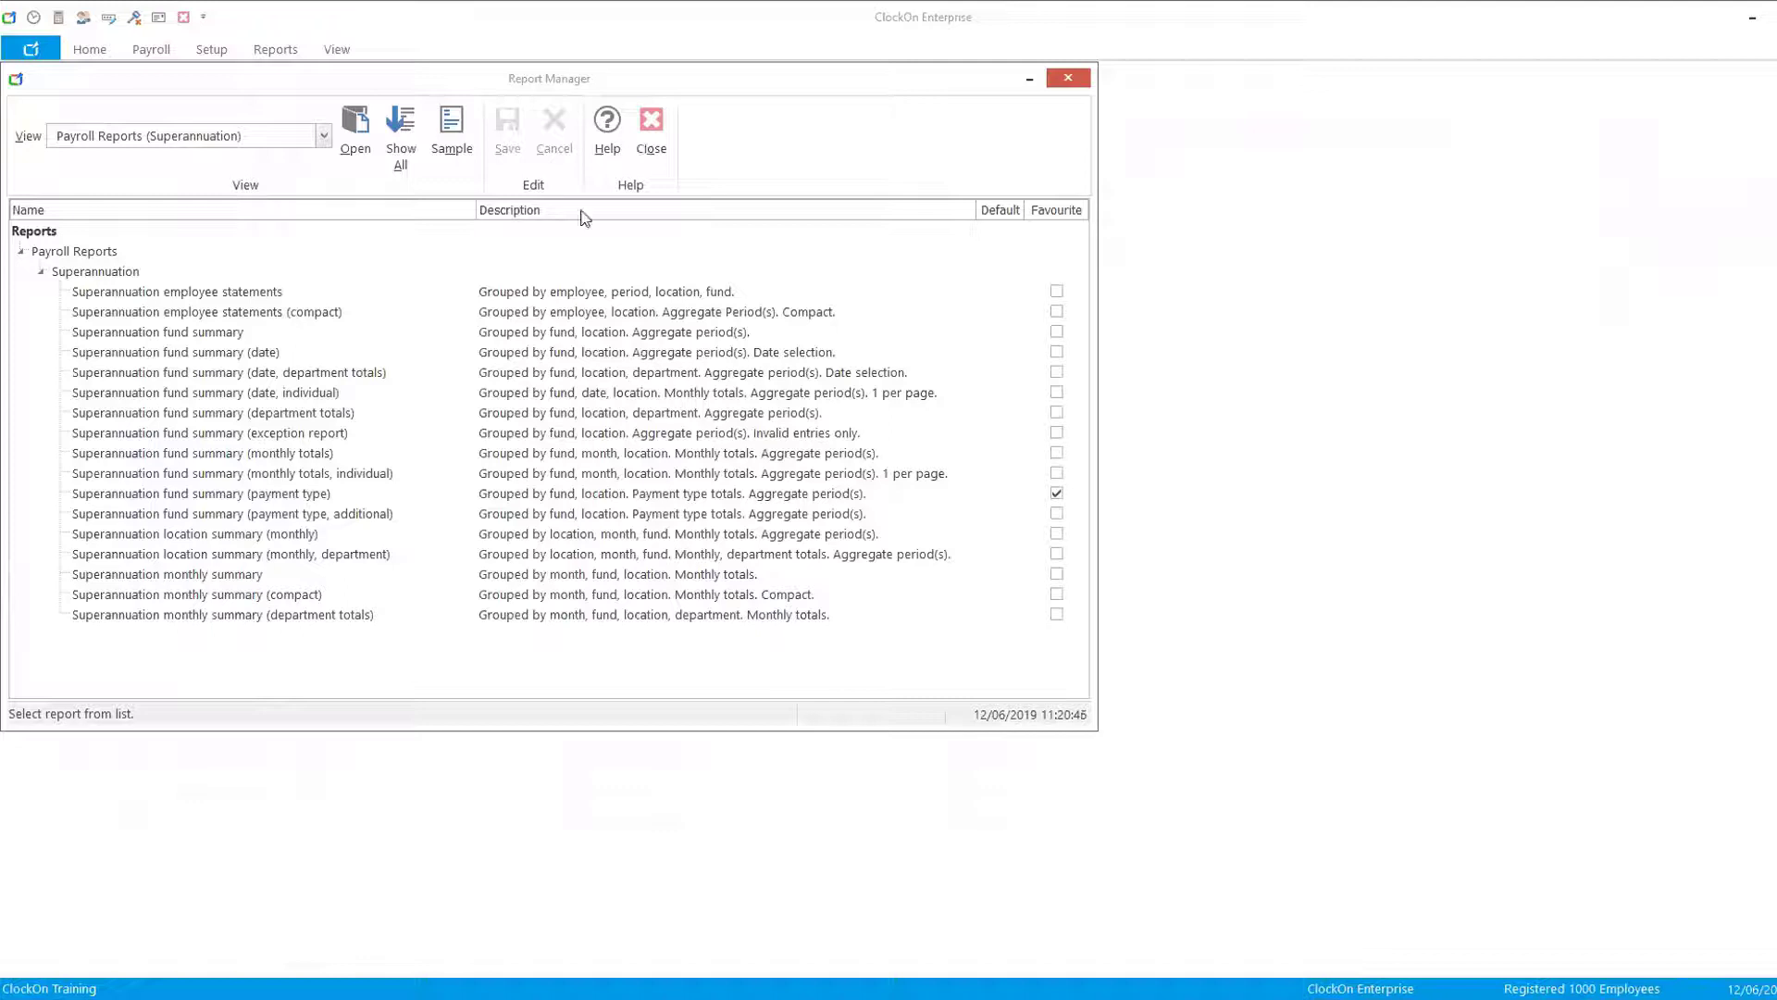
# - Open the report's options, add 1/07/2018 and March to May 2019 to the super reporting months, and preview it
pyautogui.click(277, 493)
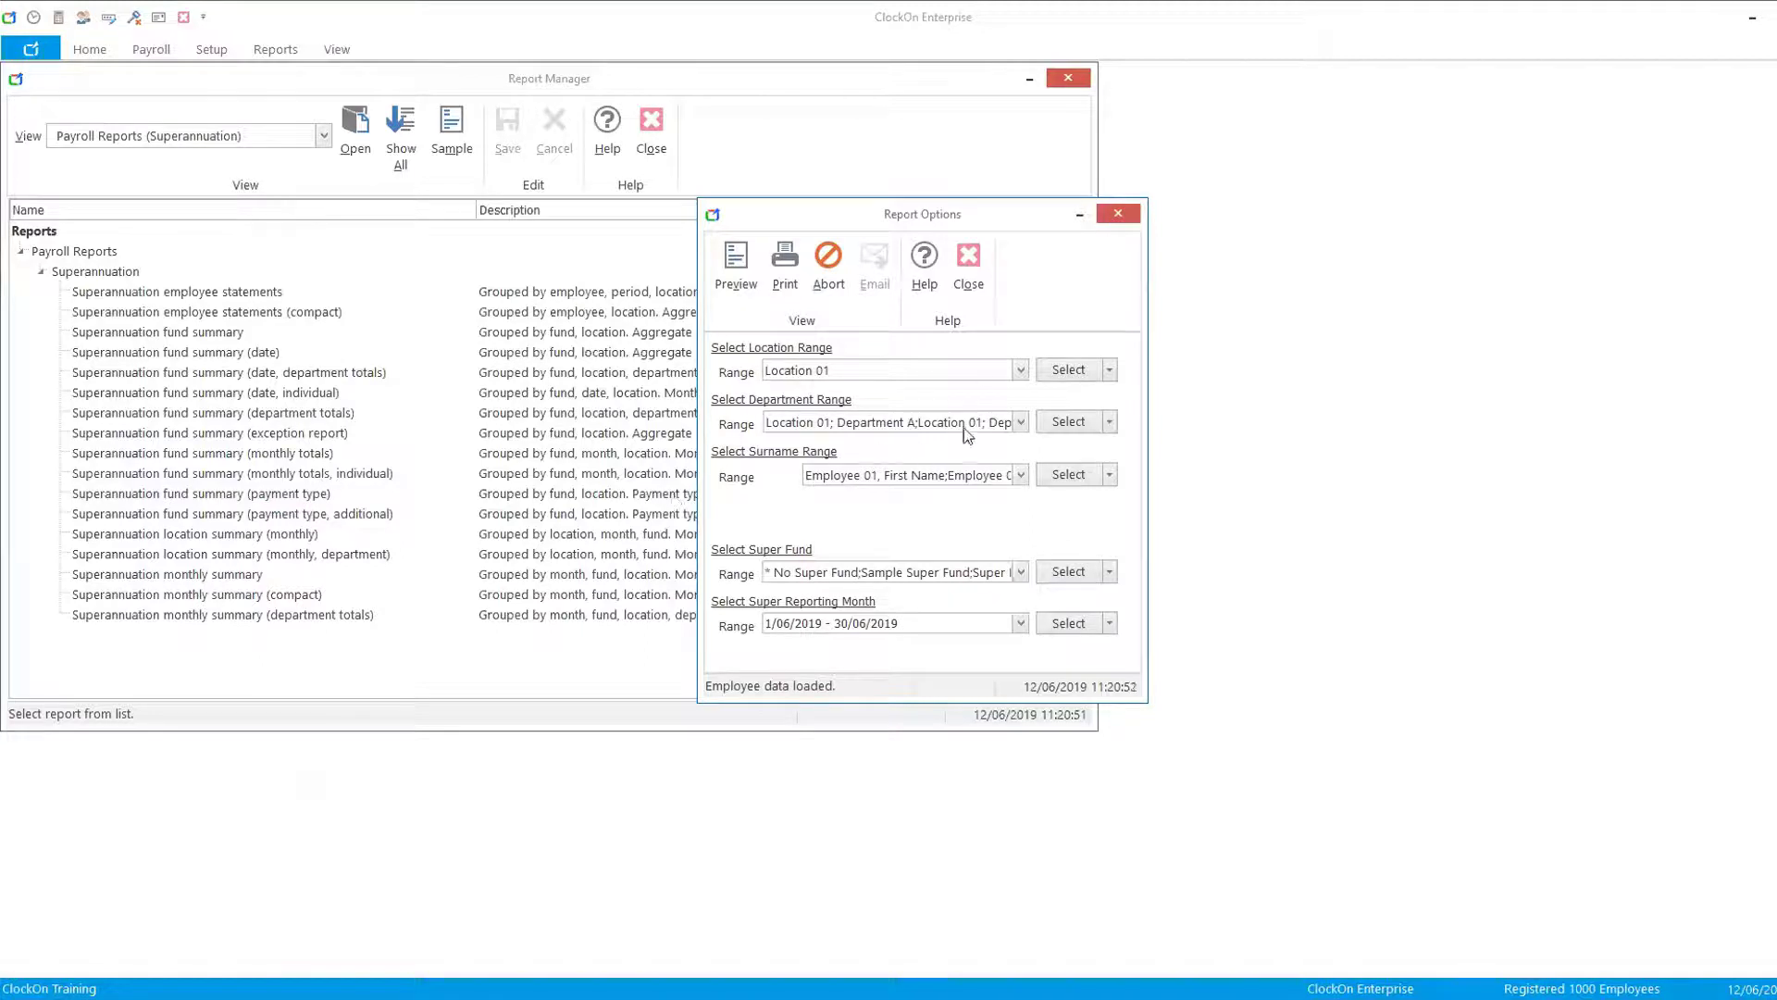
pyautogui.click(1020, 623)
pyautogui.click(772, 644)
pyautogui.click(771, 658)
pyautogui.click(771, 673)
pyautogui.click(772, 689)
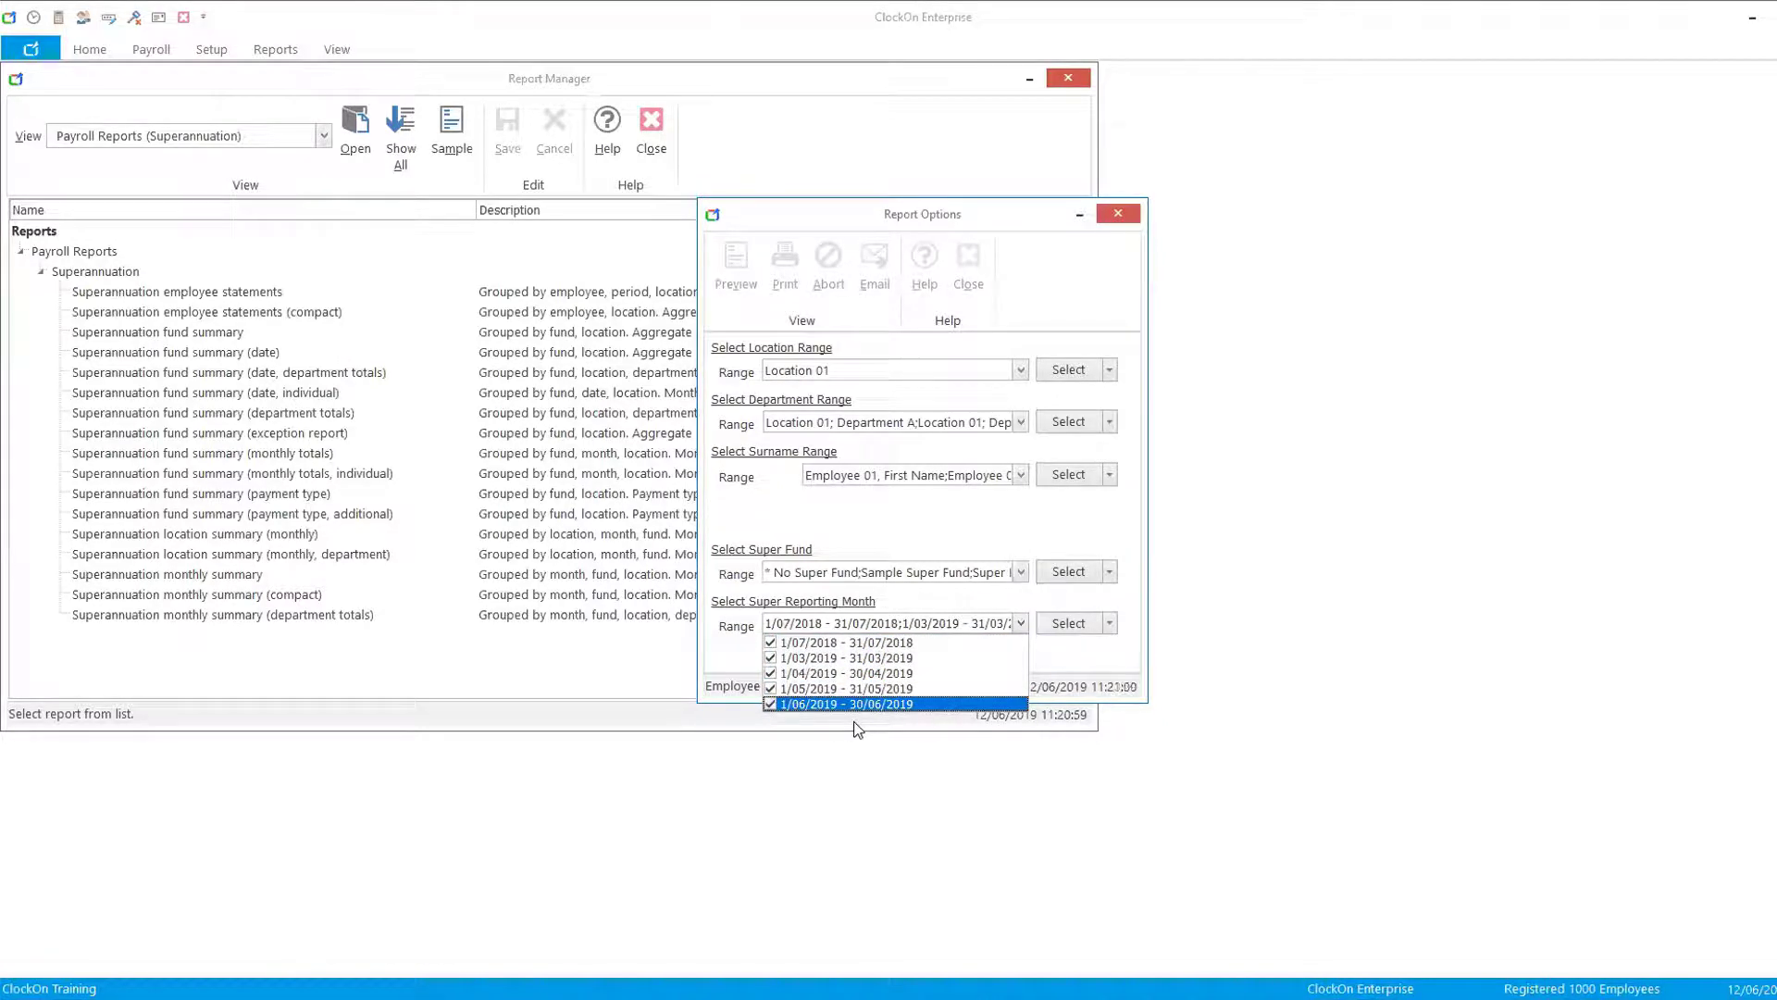
pyautogui.click(737, 255)
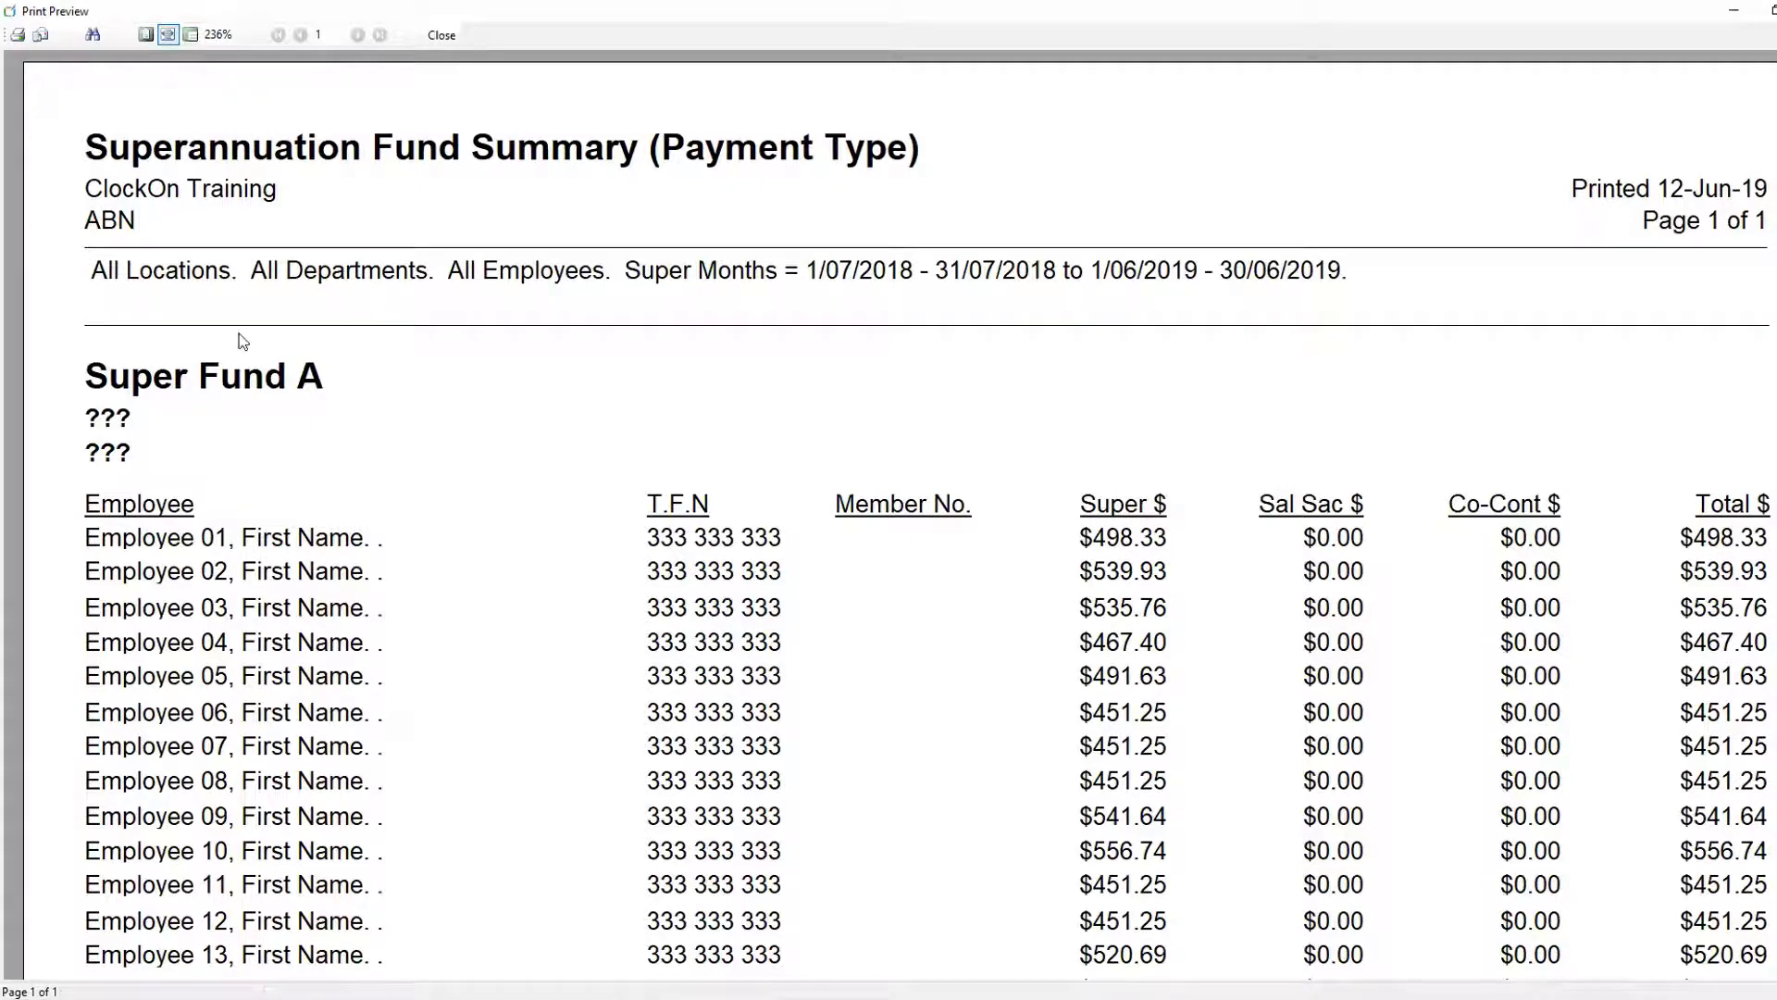
# - Try to print the report to a PDF file, browsing the save location, then cancel both dialogs
pyautogui.click(19, 36)
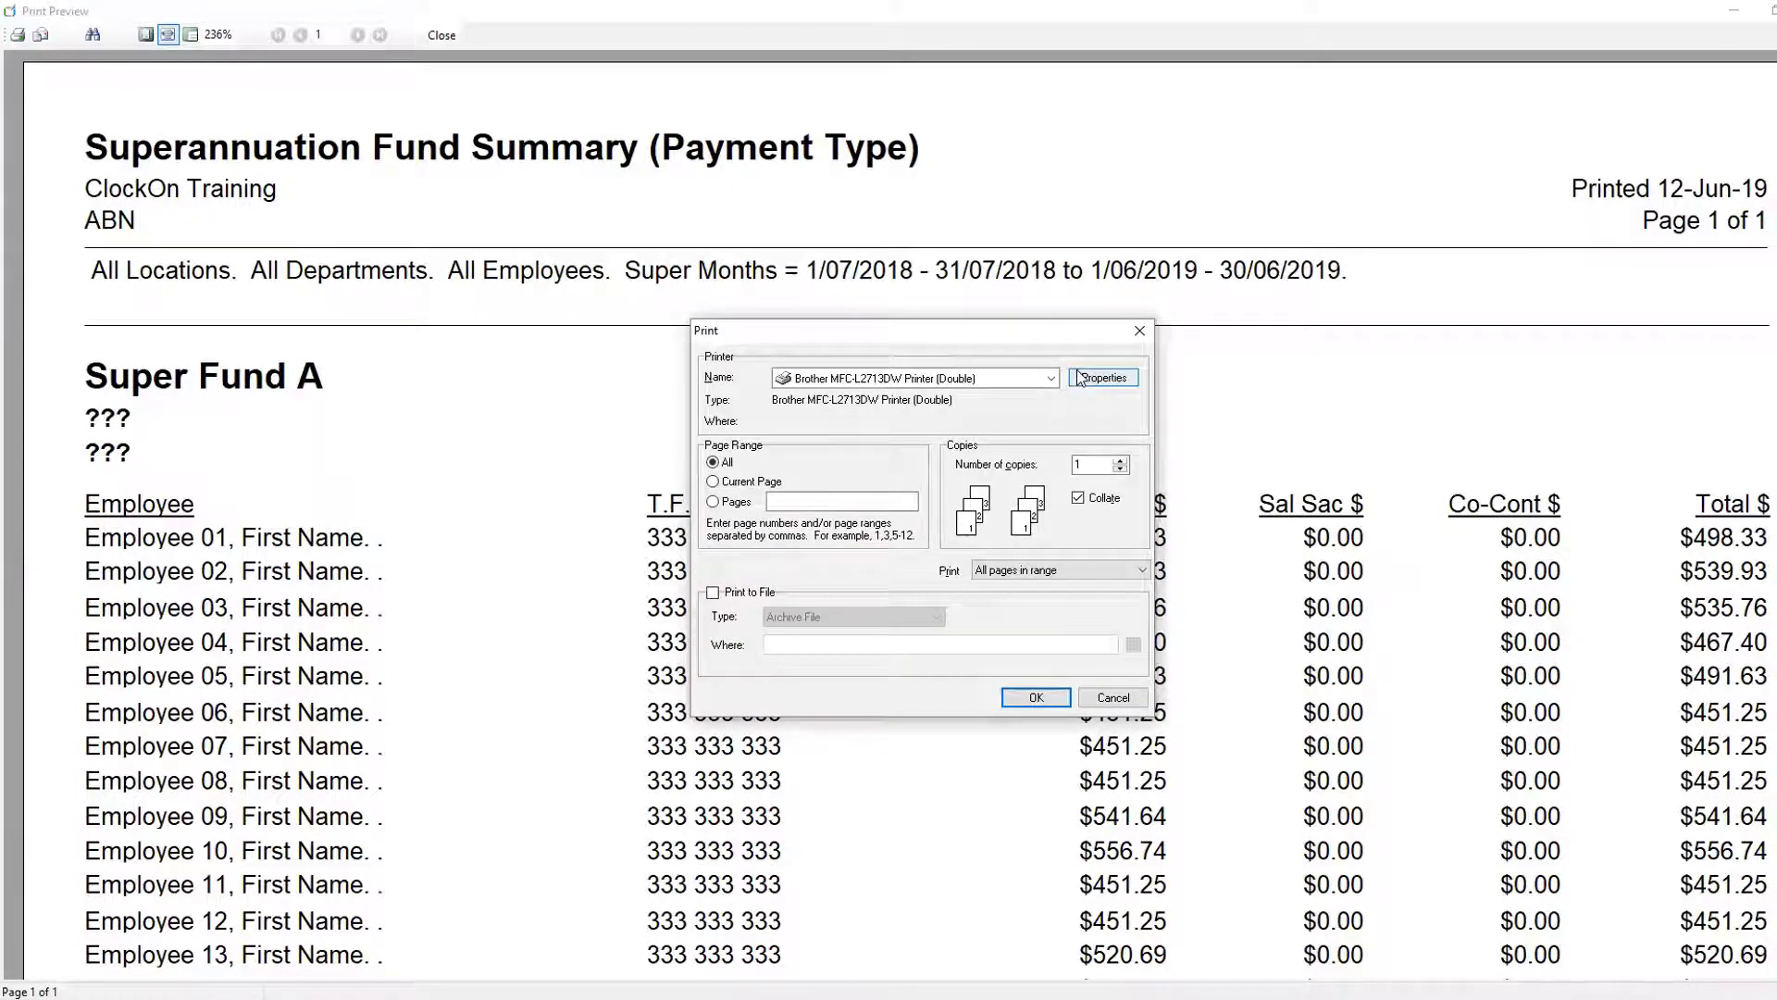
pyautogui.click(713, 594)
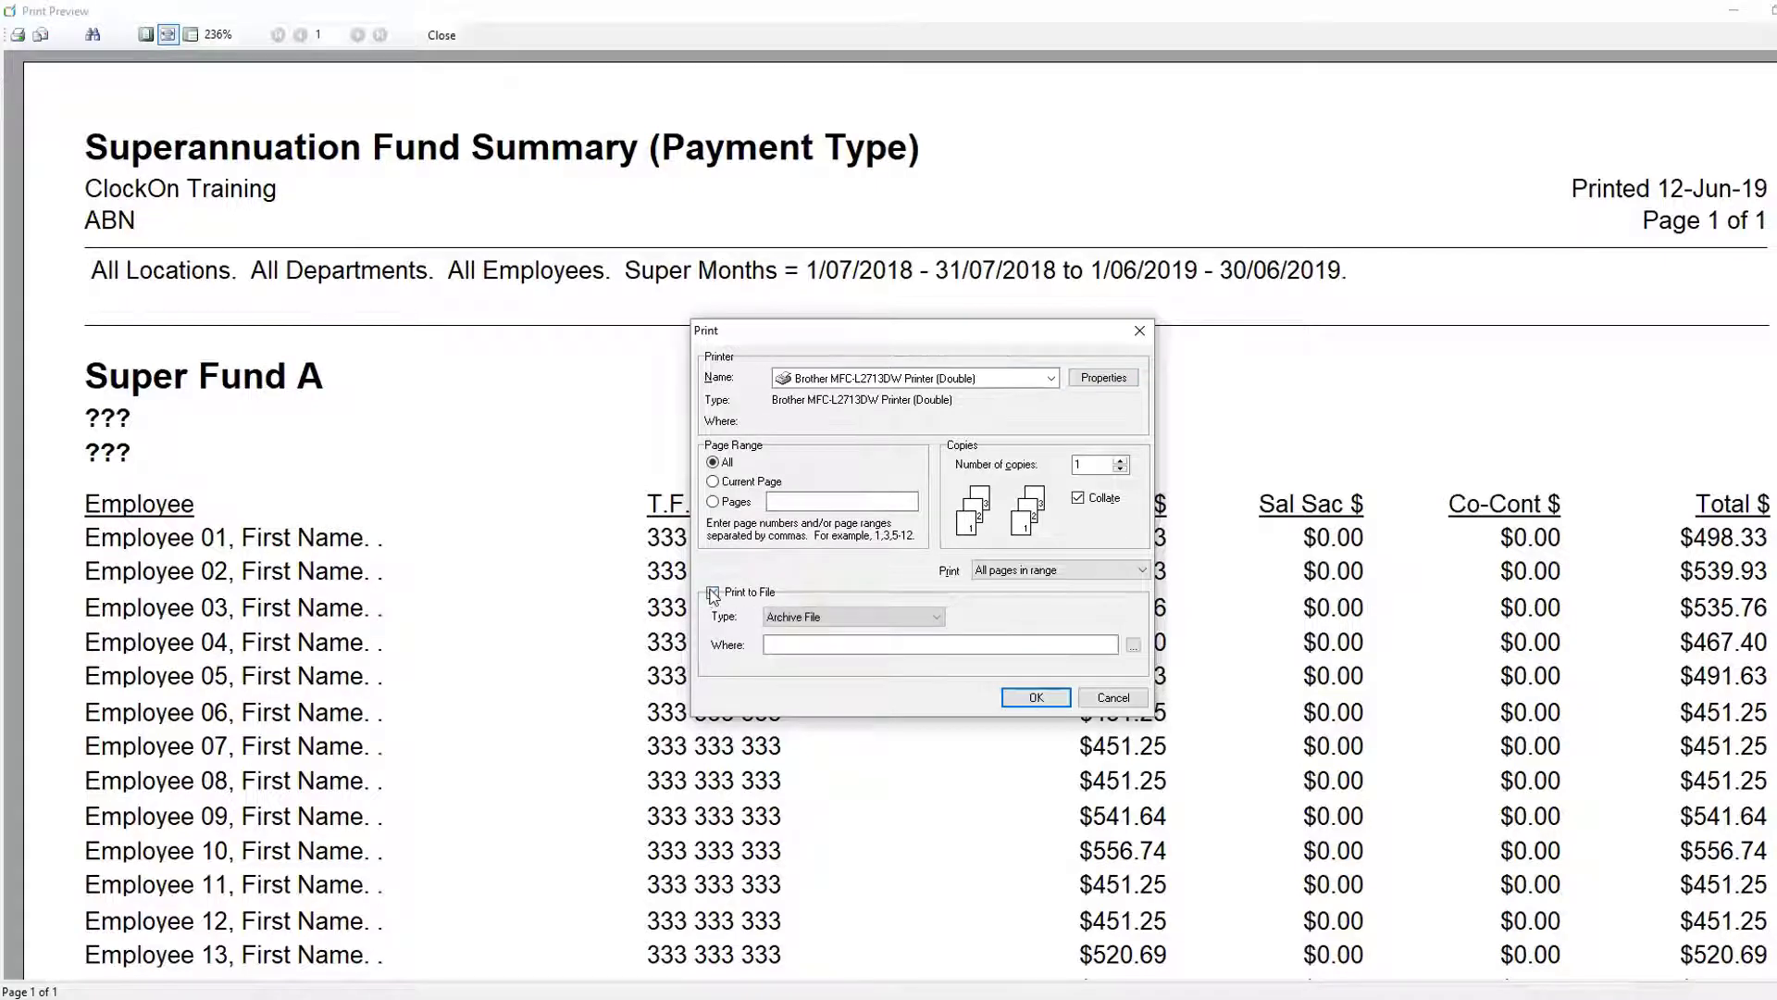
pyautogui.click(937, 618)
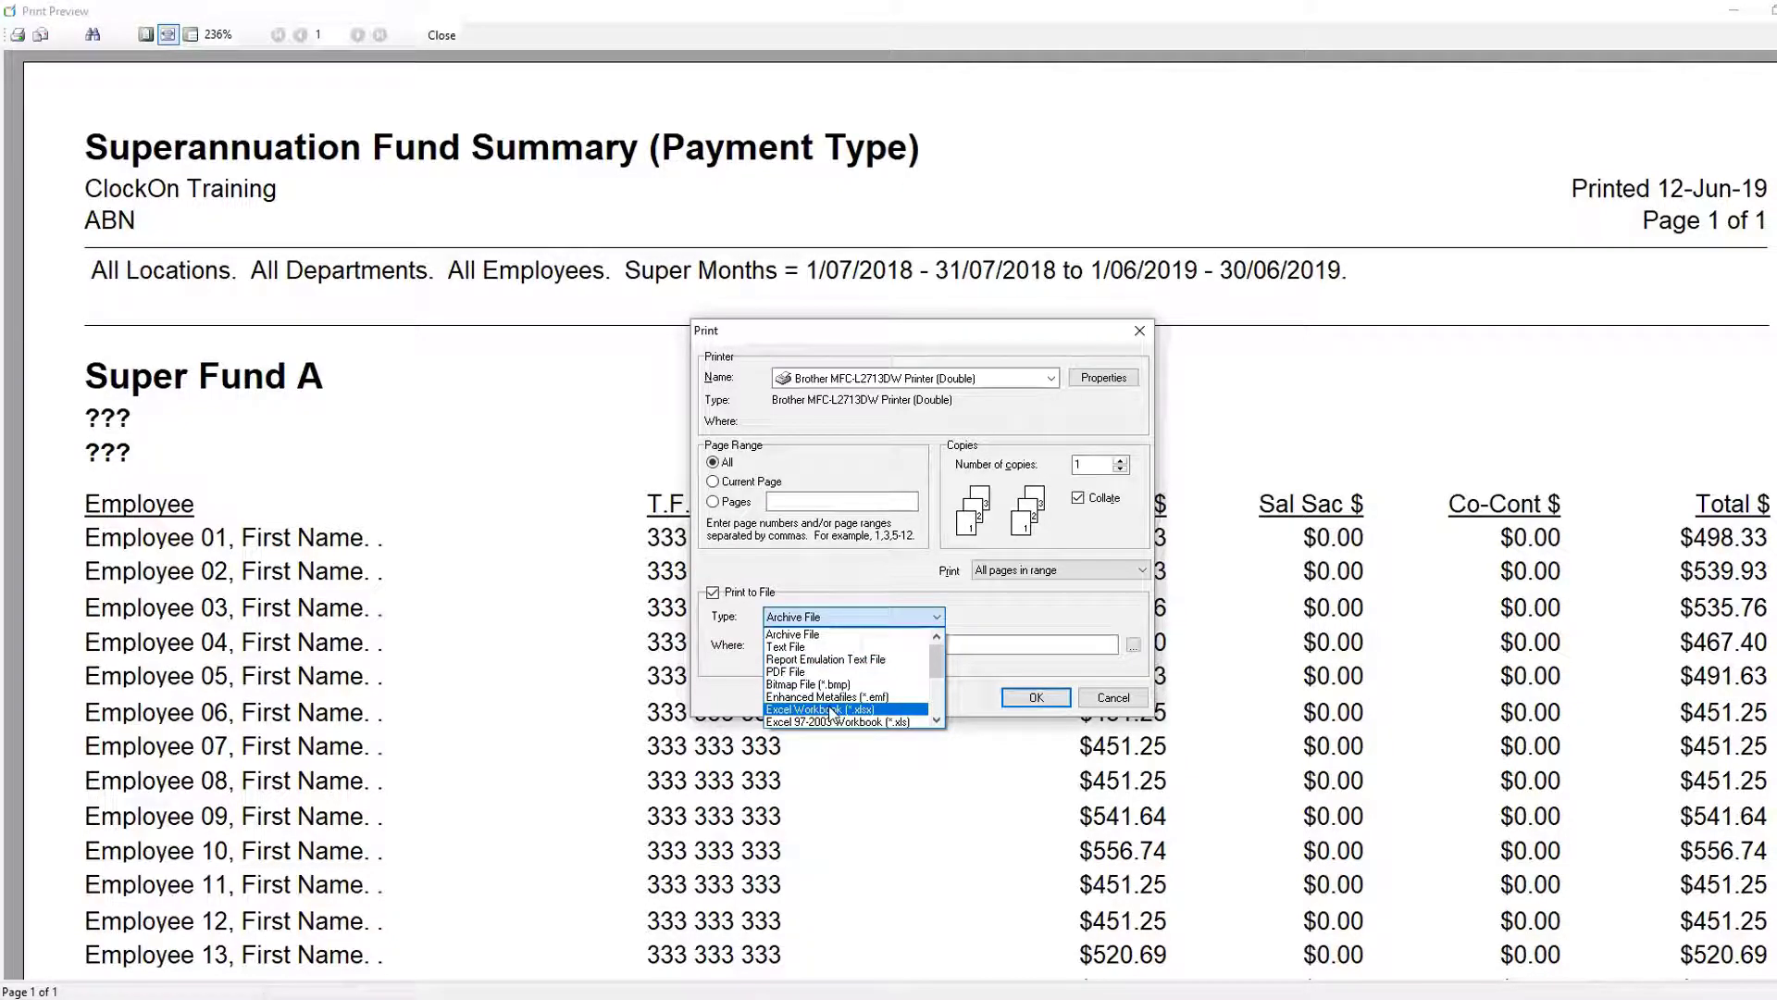
pyautogui.click(791, 672)
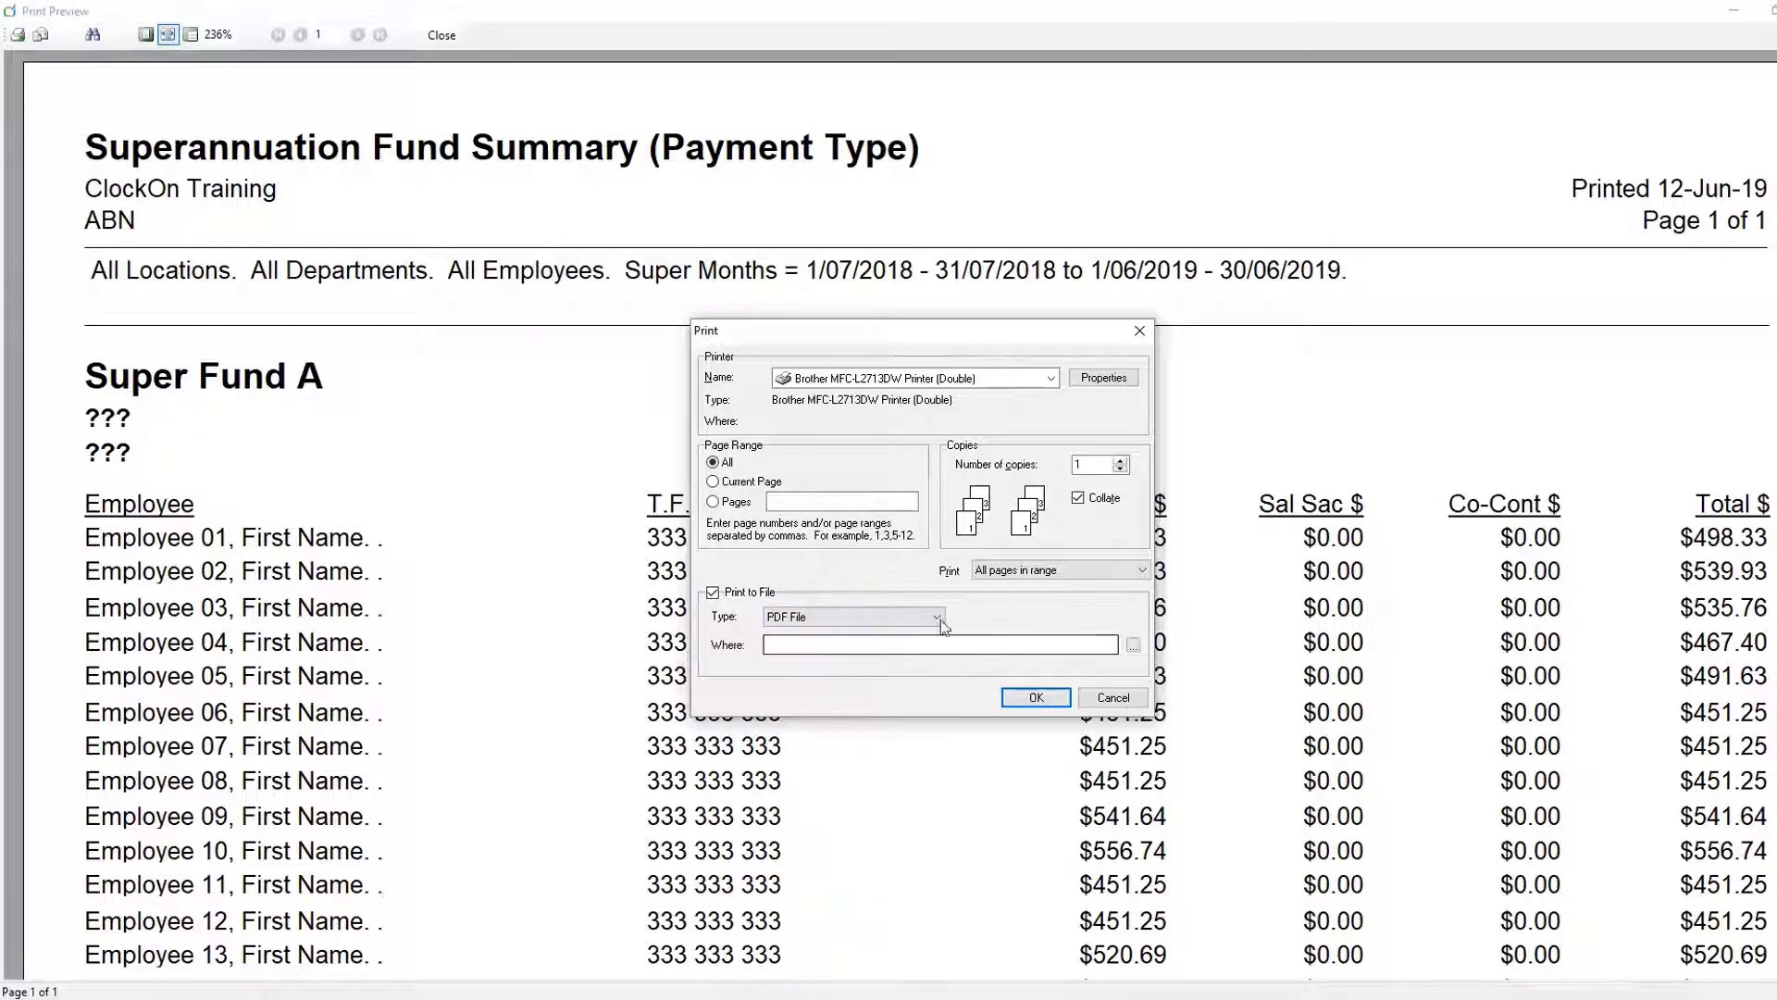
pyautogui.click(1133, 645)
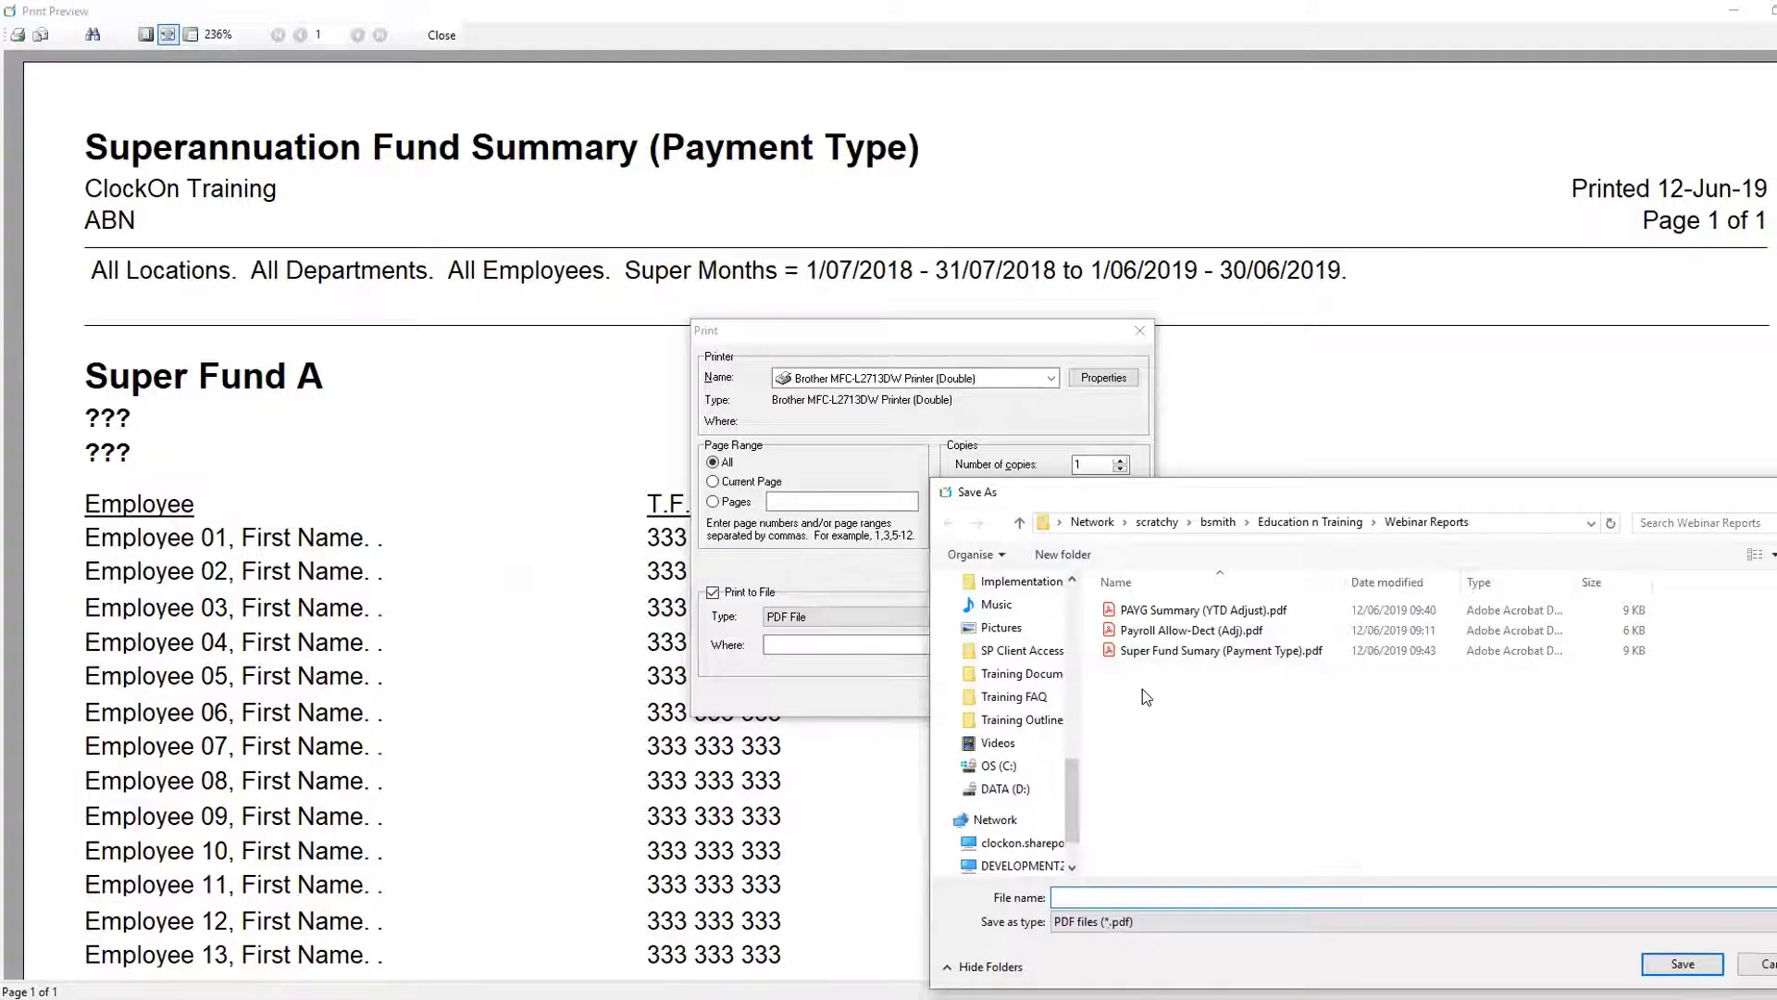
pyautogui.click(1761, 964)
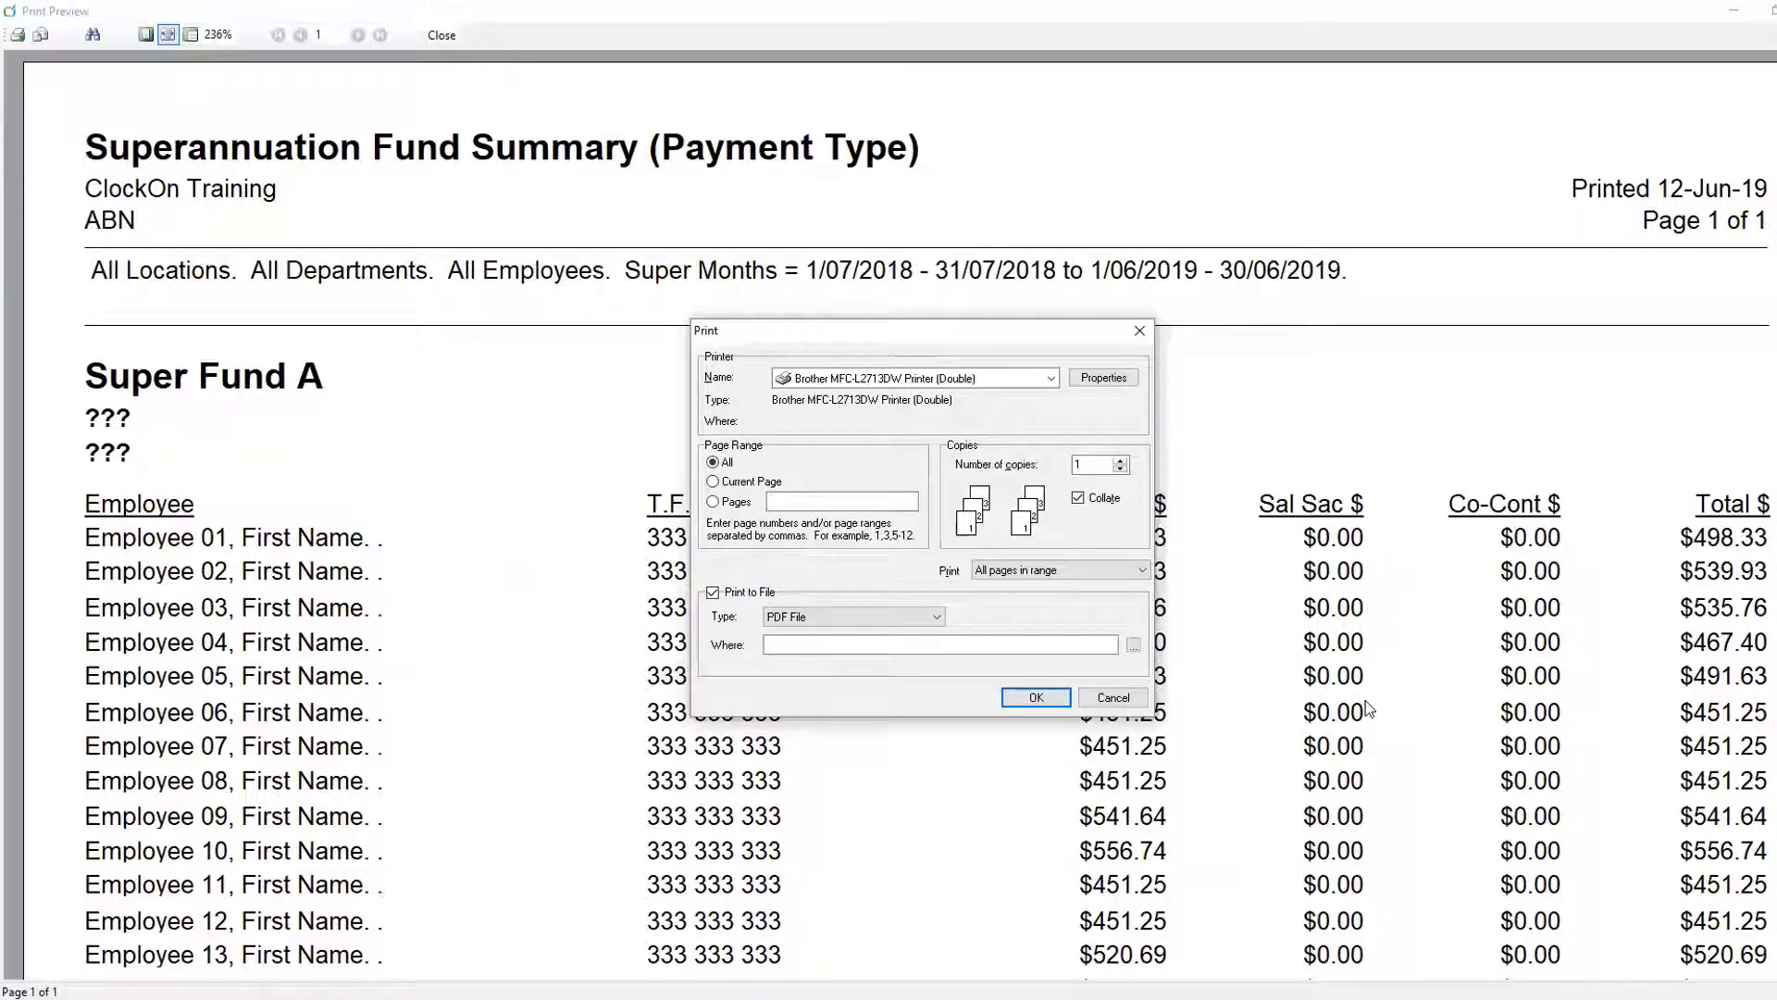
pyautogui.click(1115, 698)
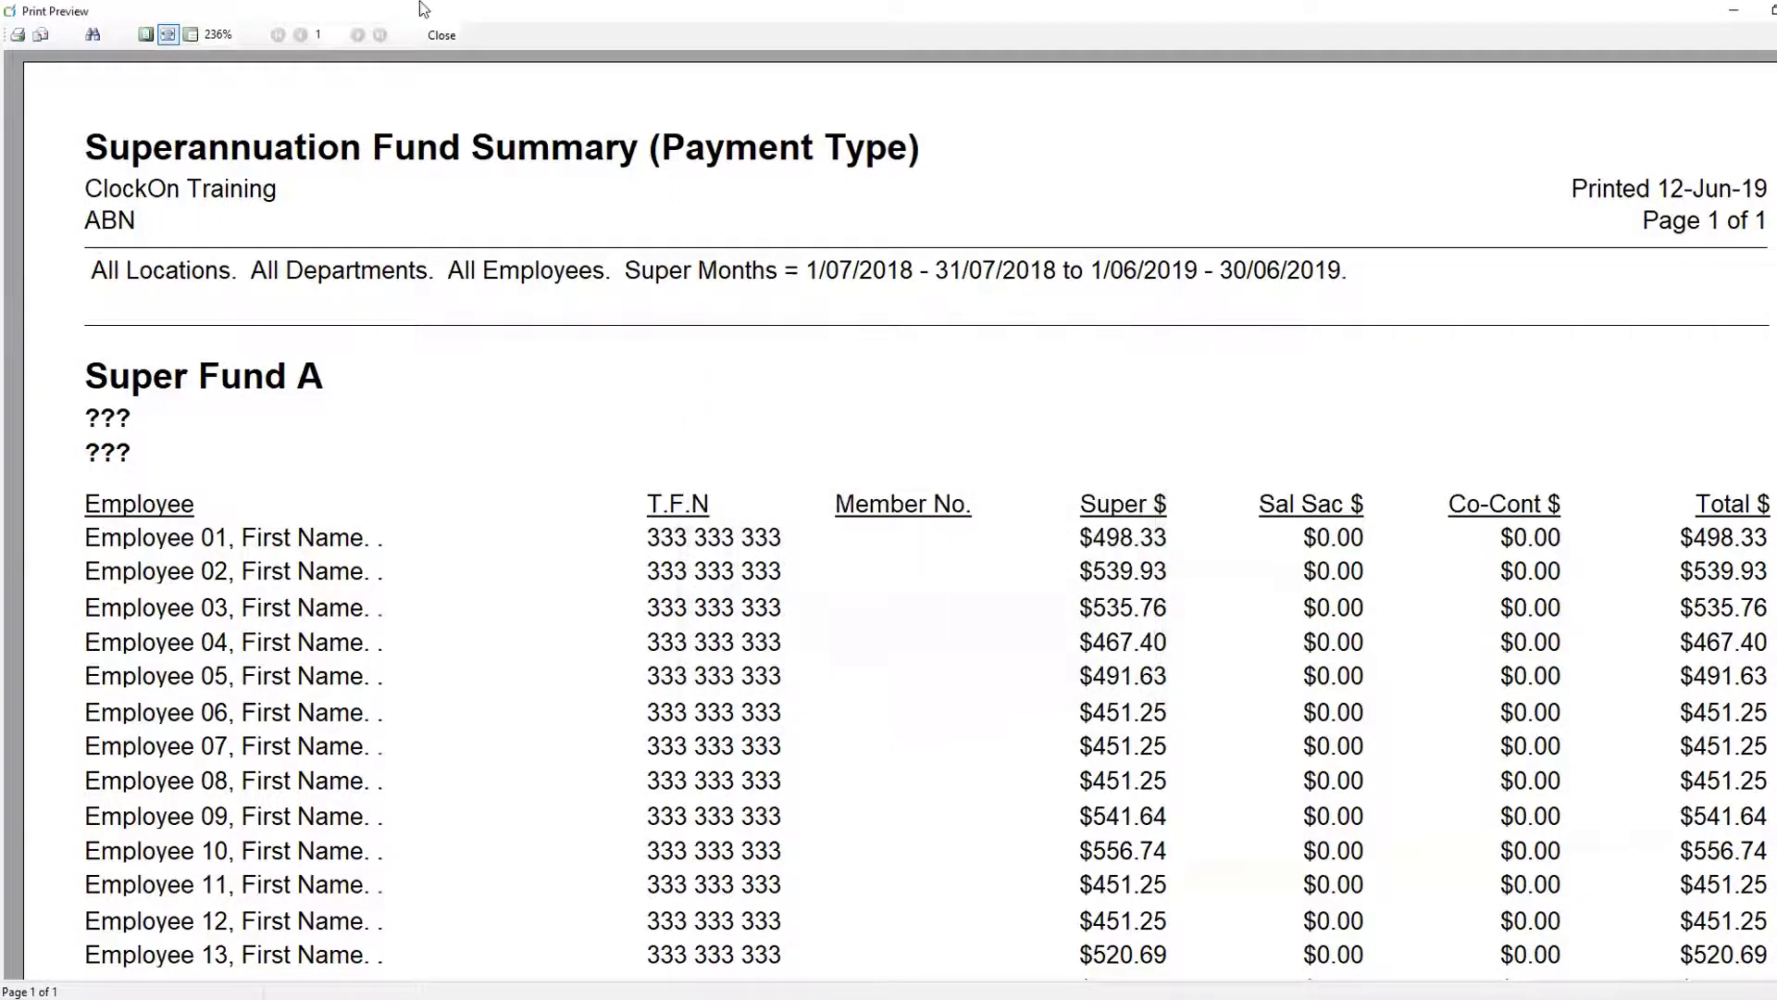
# - Close the preview, report options and Report Manager, and launch Create PAYG Summaries
pyautogui.click(434, 34)
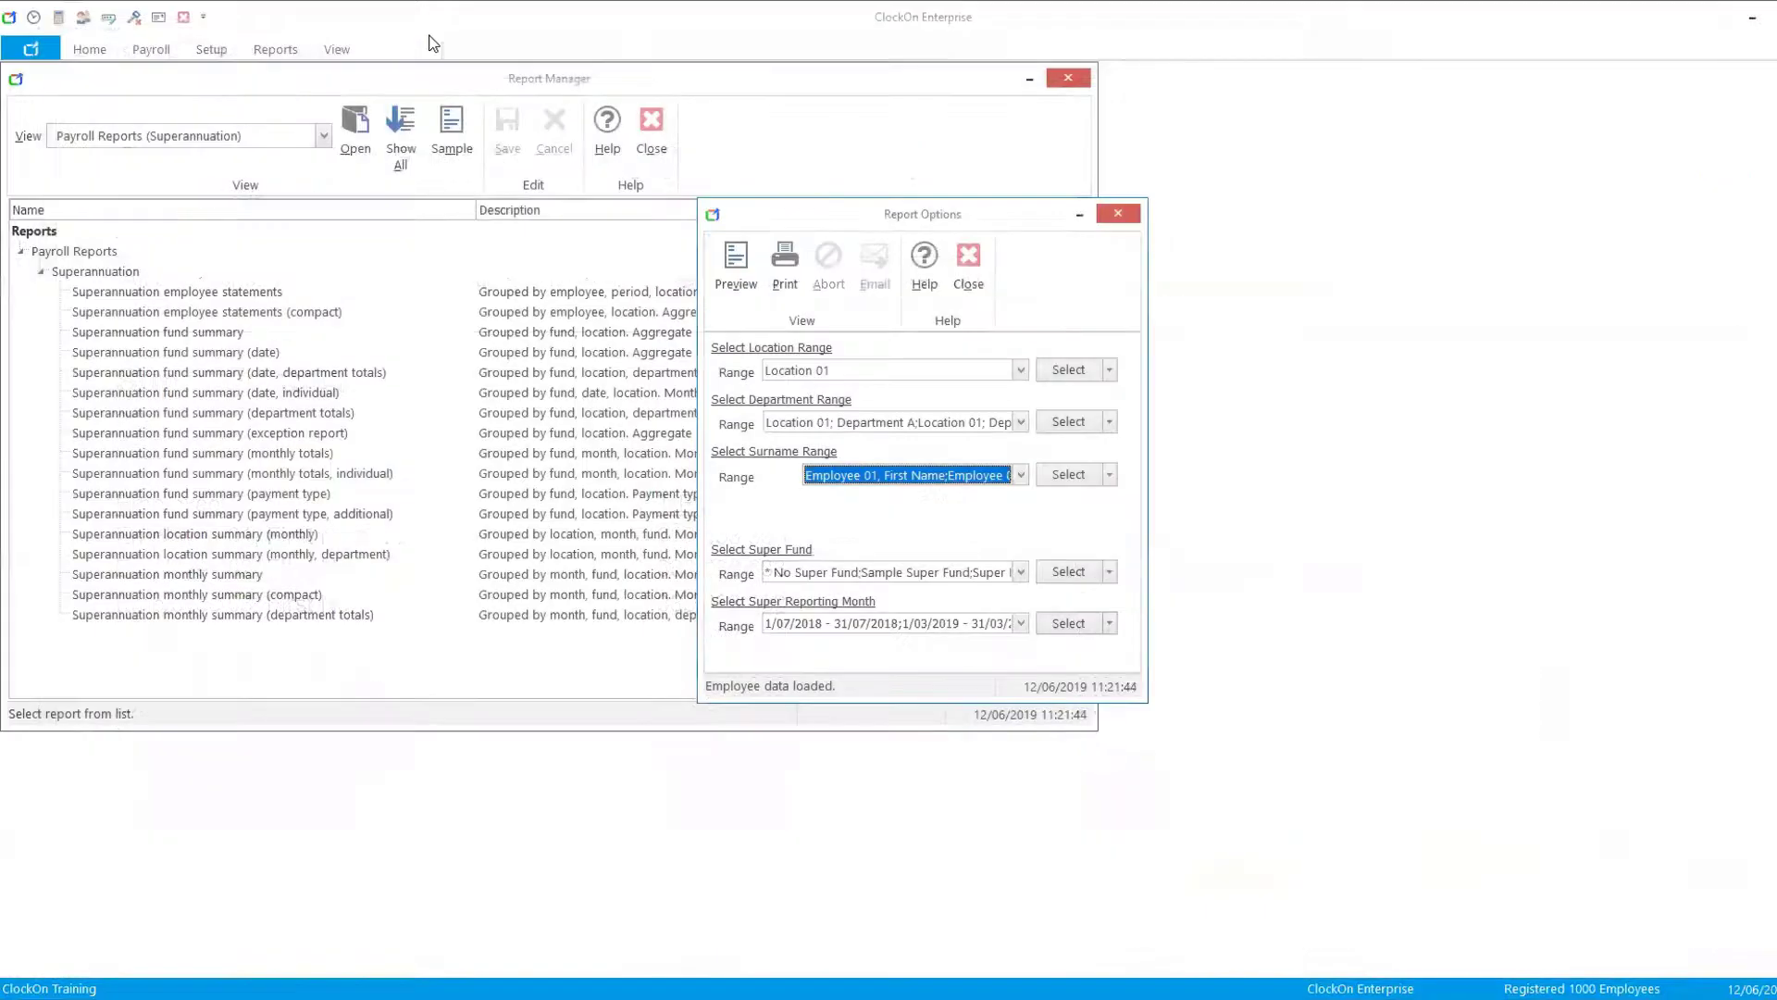
pyautogui.click(975, 259)
pyautogui.click(648, 121)
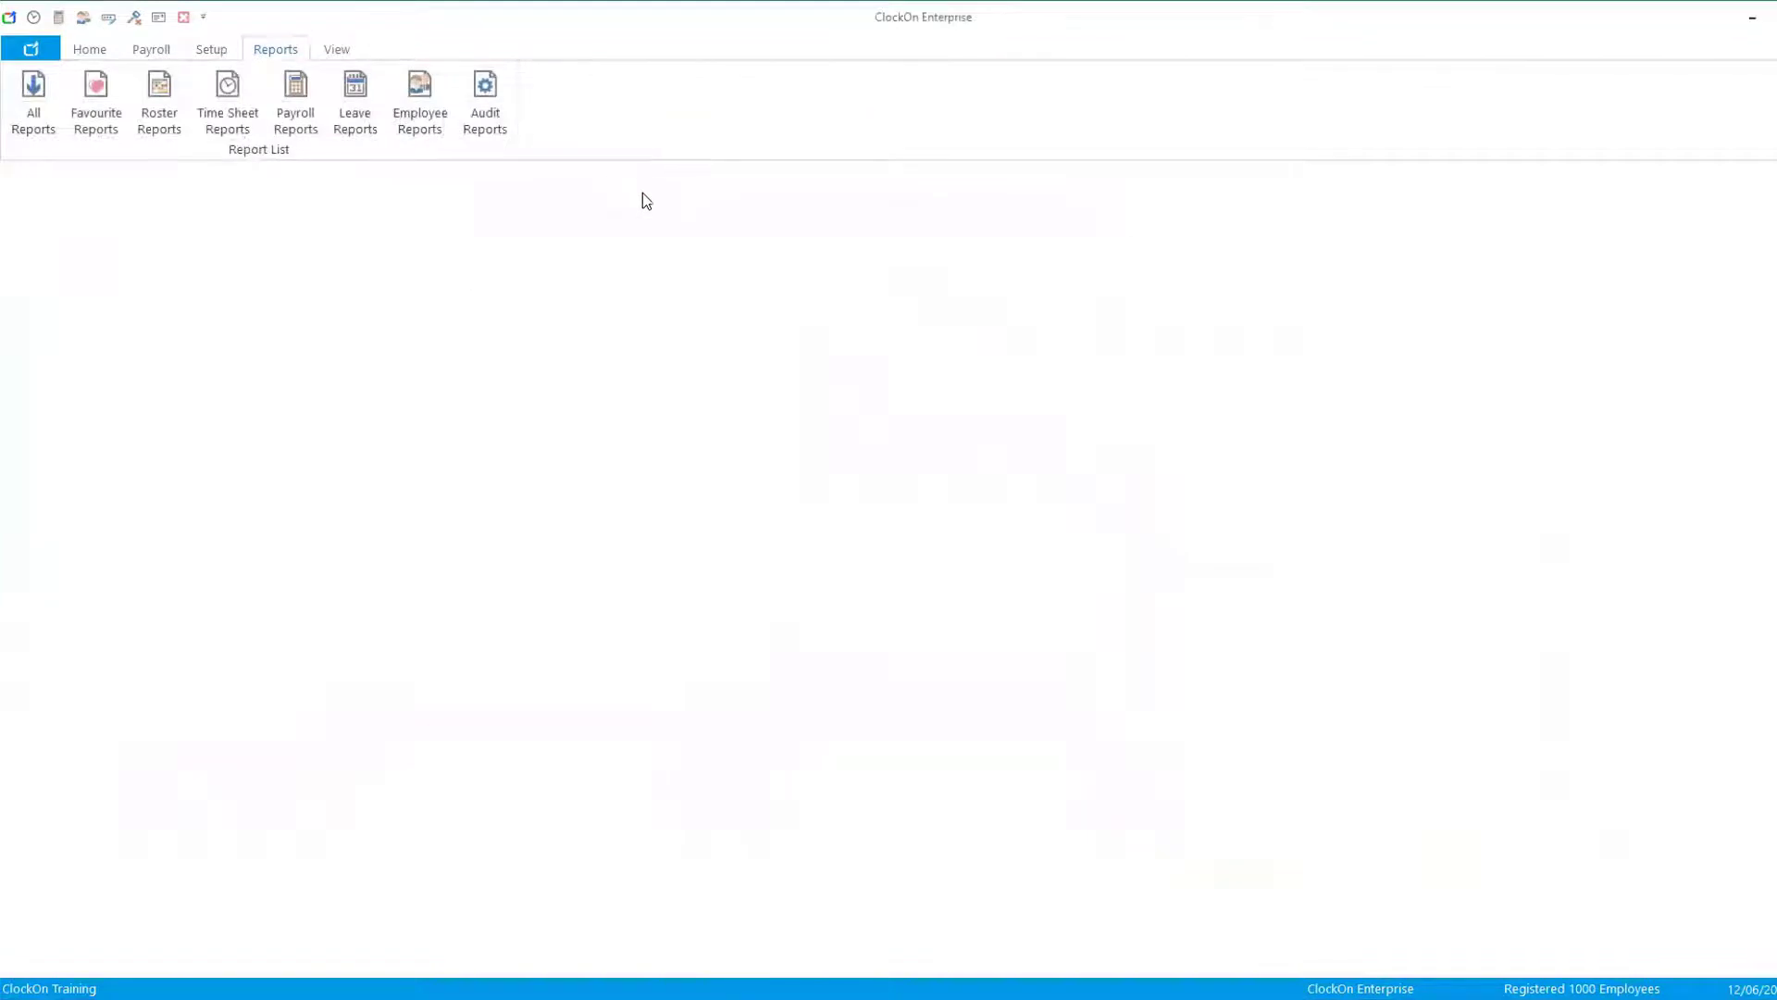
pyautogui.click(153, 50)
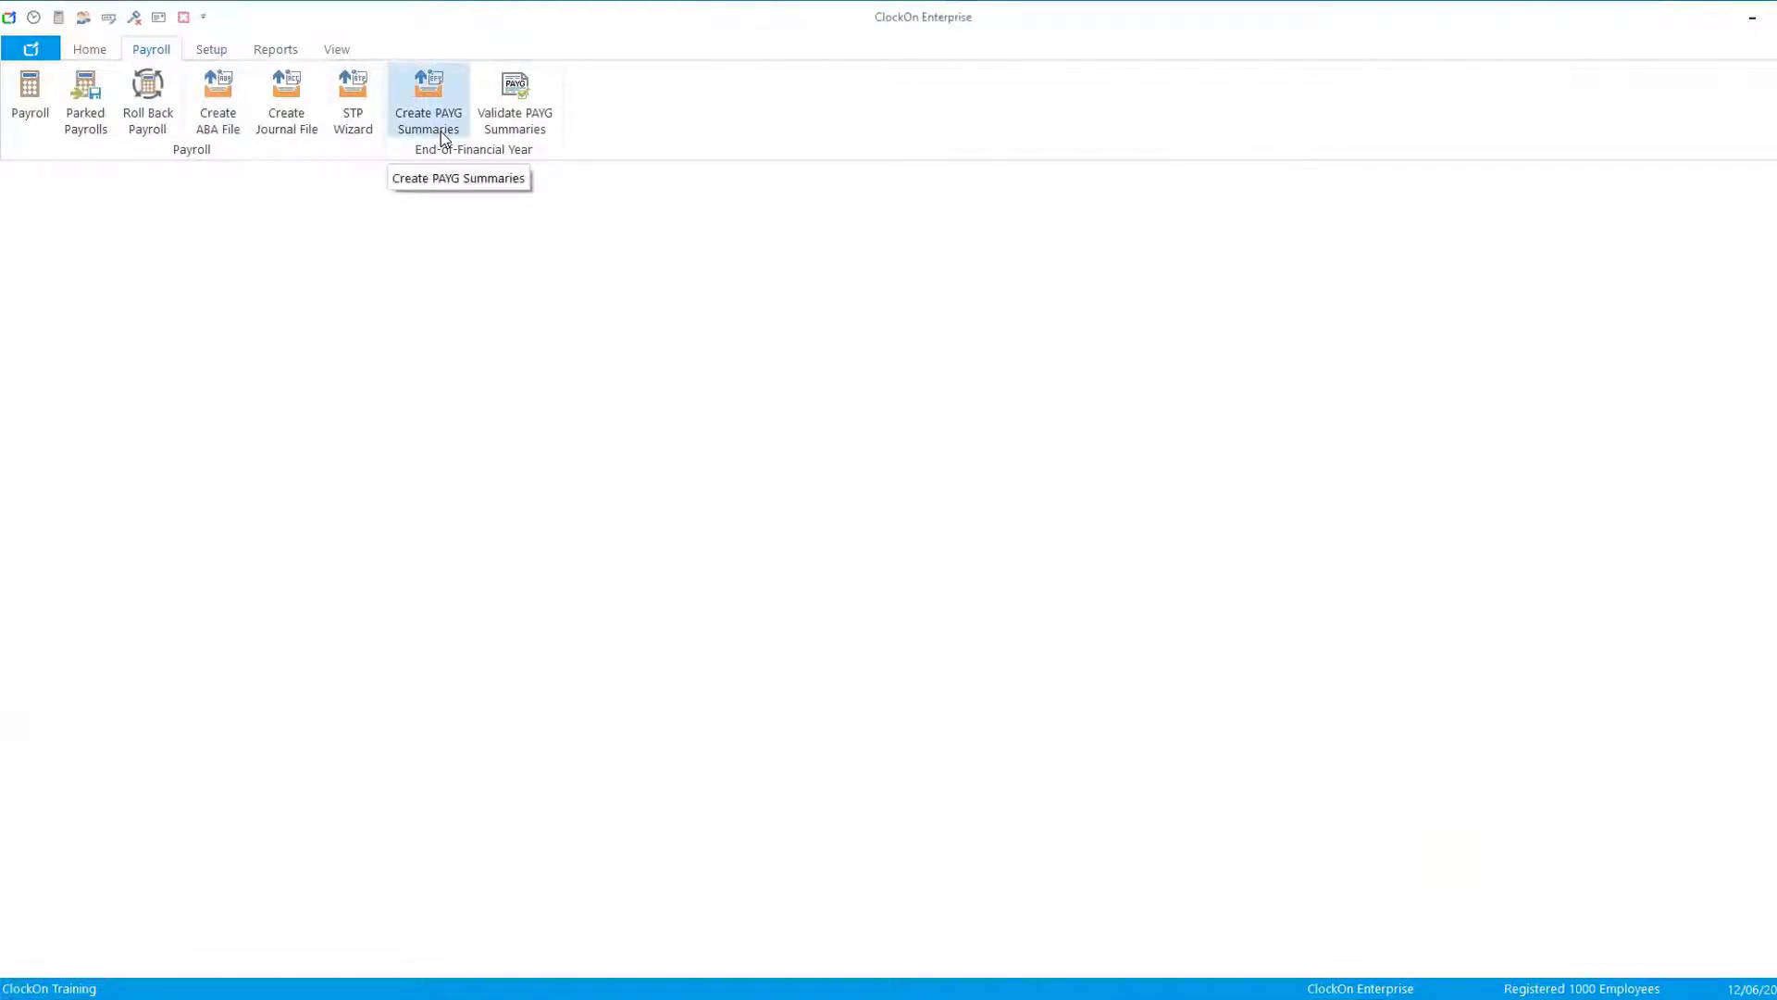
pyautogui.click(444, 98)
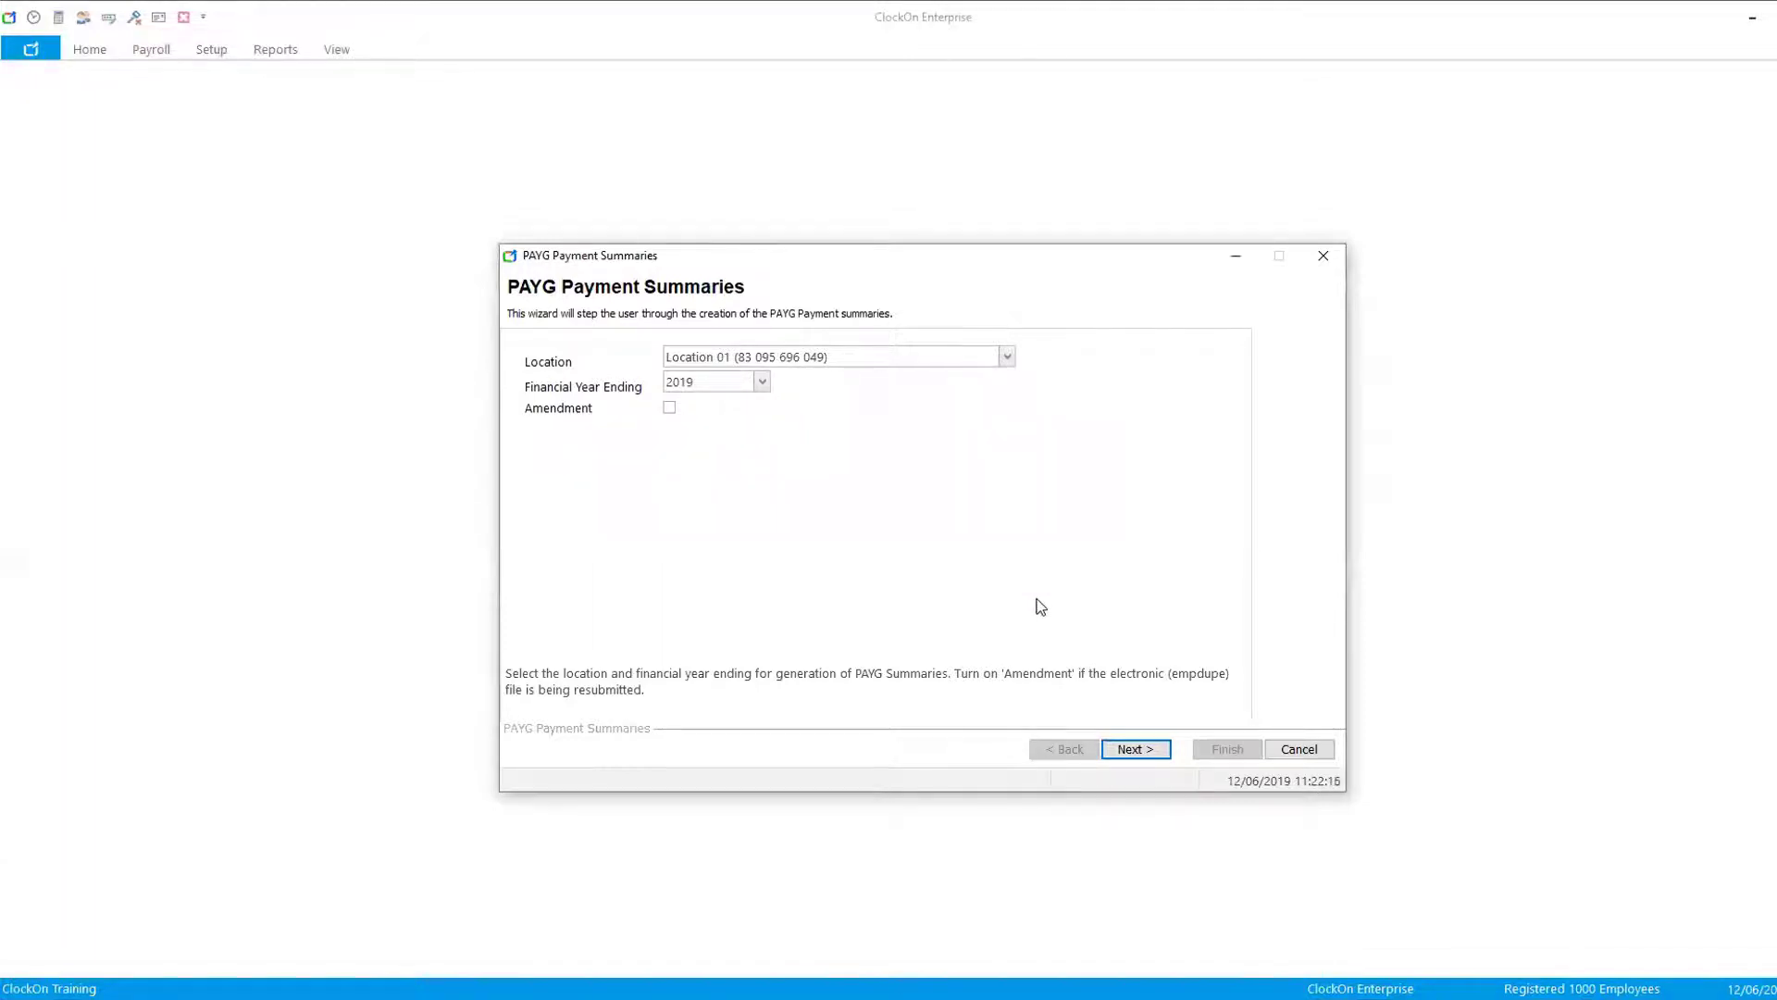
# - Accept Location 01 and financial year ending 2019, then confirm the company and contact details pages
pyautogui.click(1132, 752)
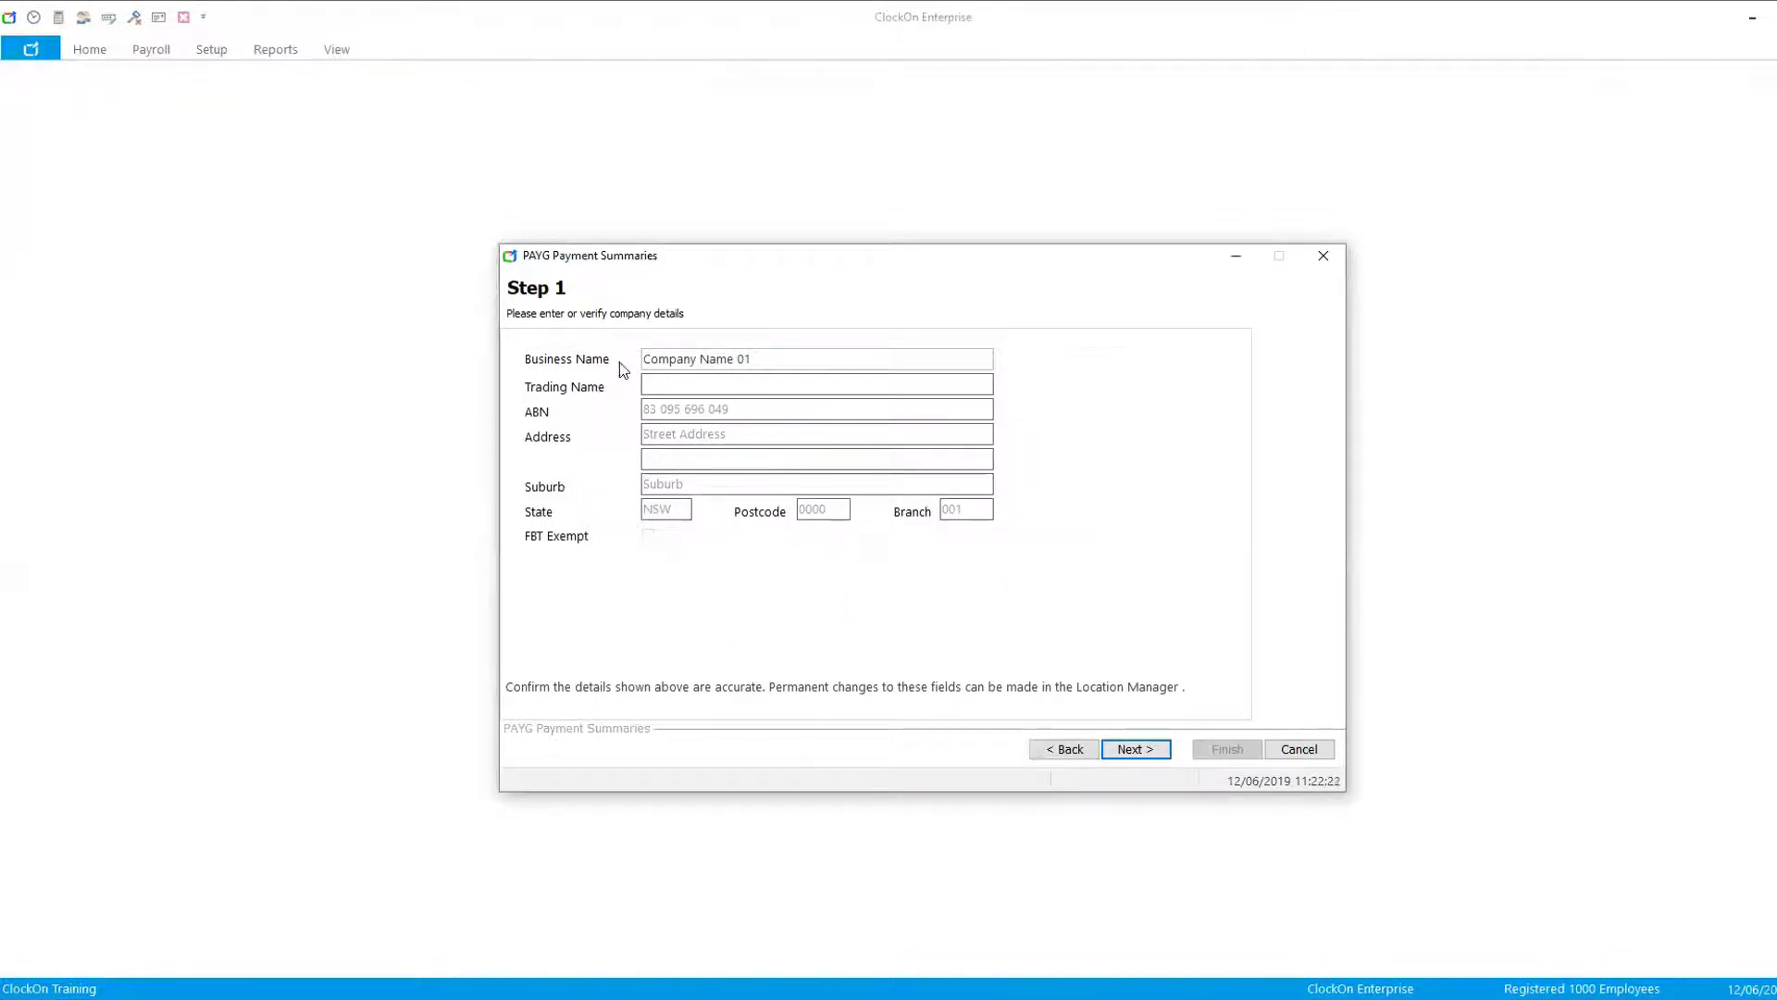
pyautogui.click(1137, 751)
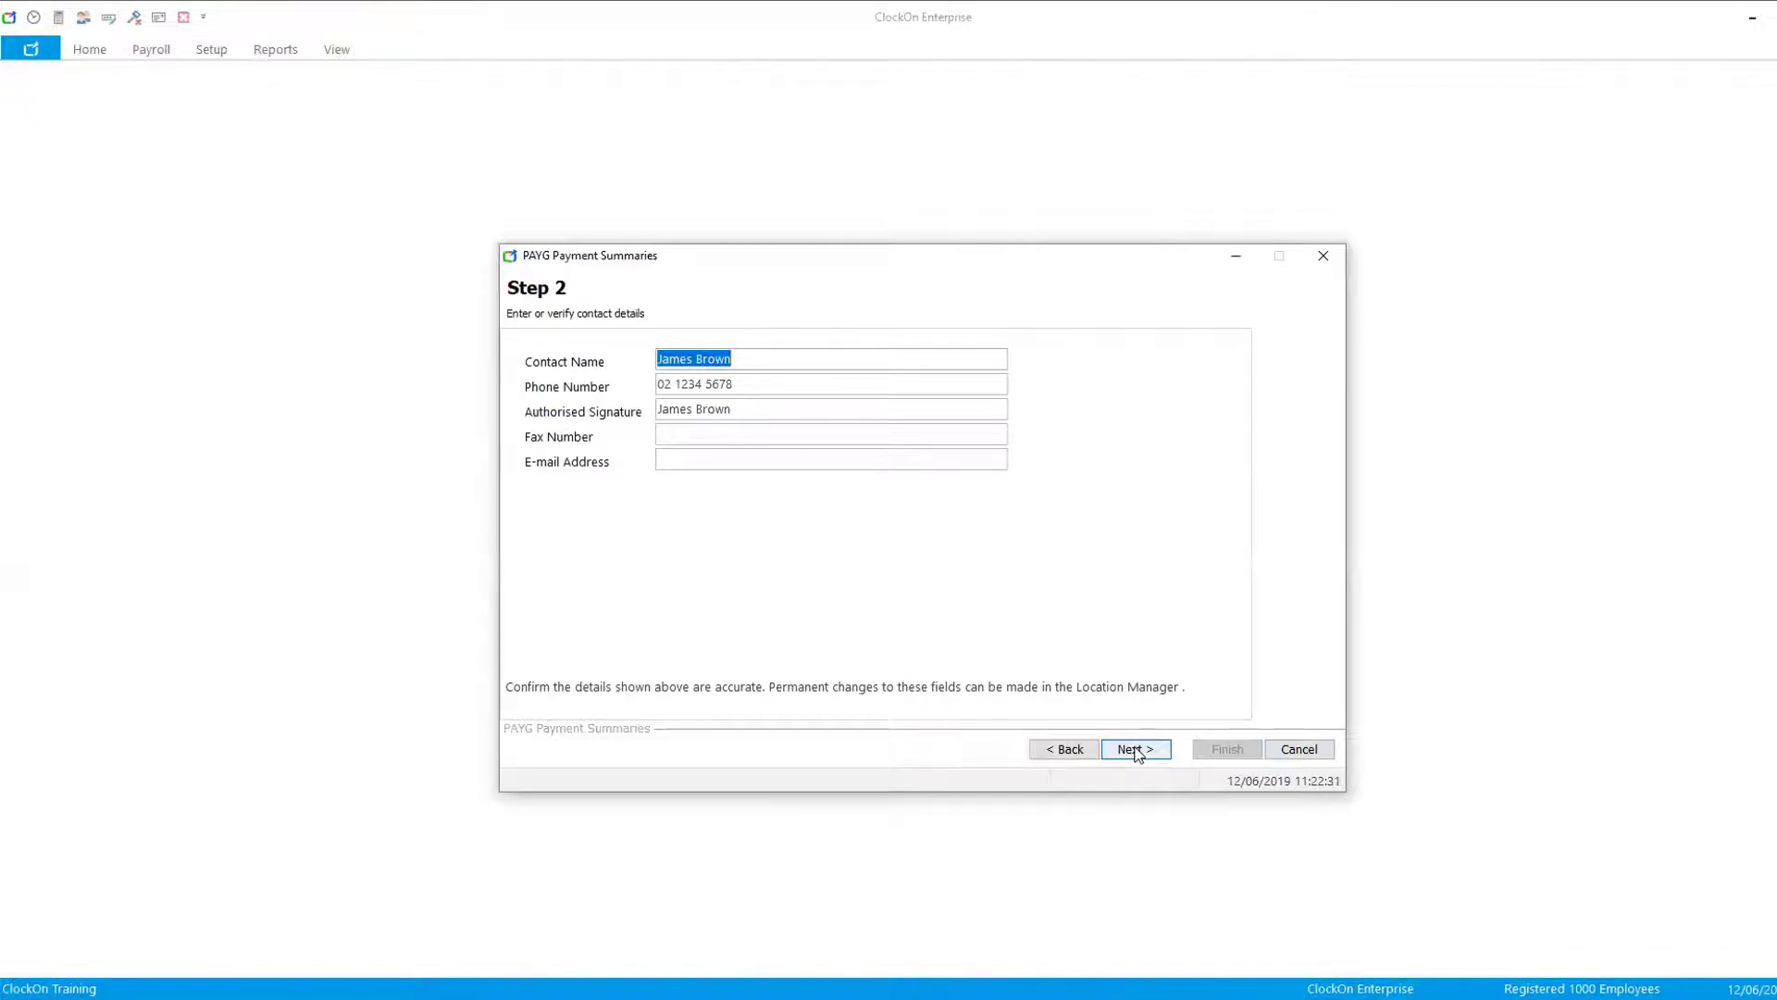
pyautogui.click(1137, 750)
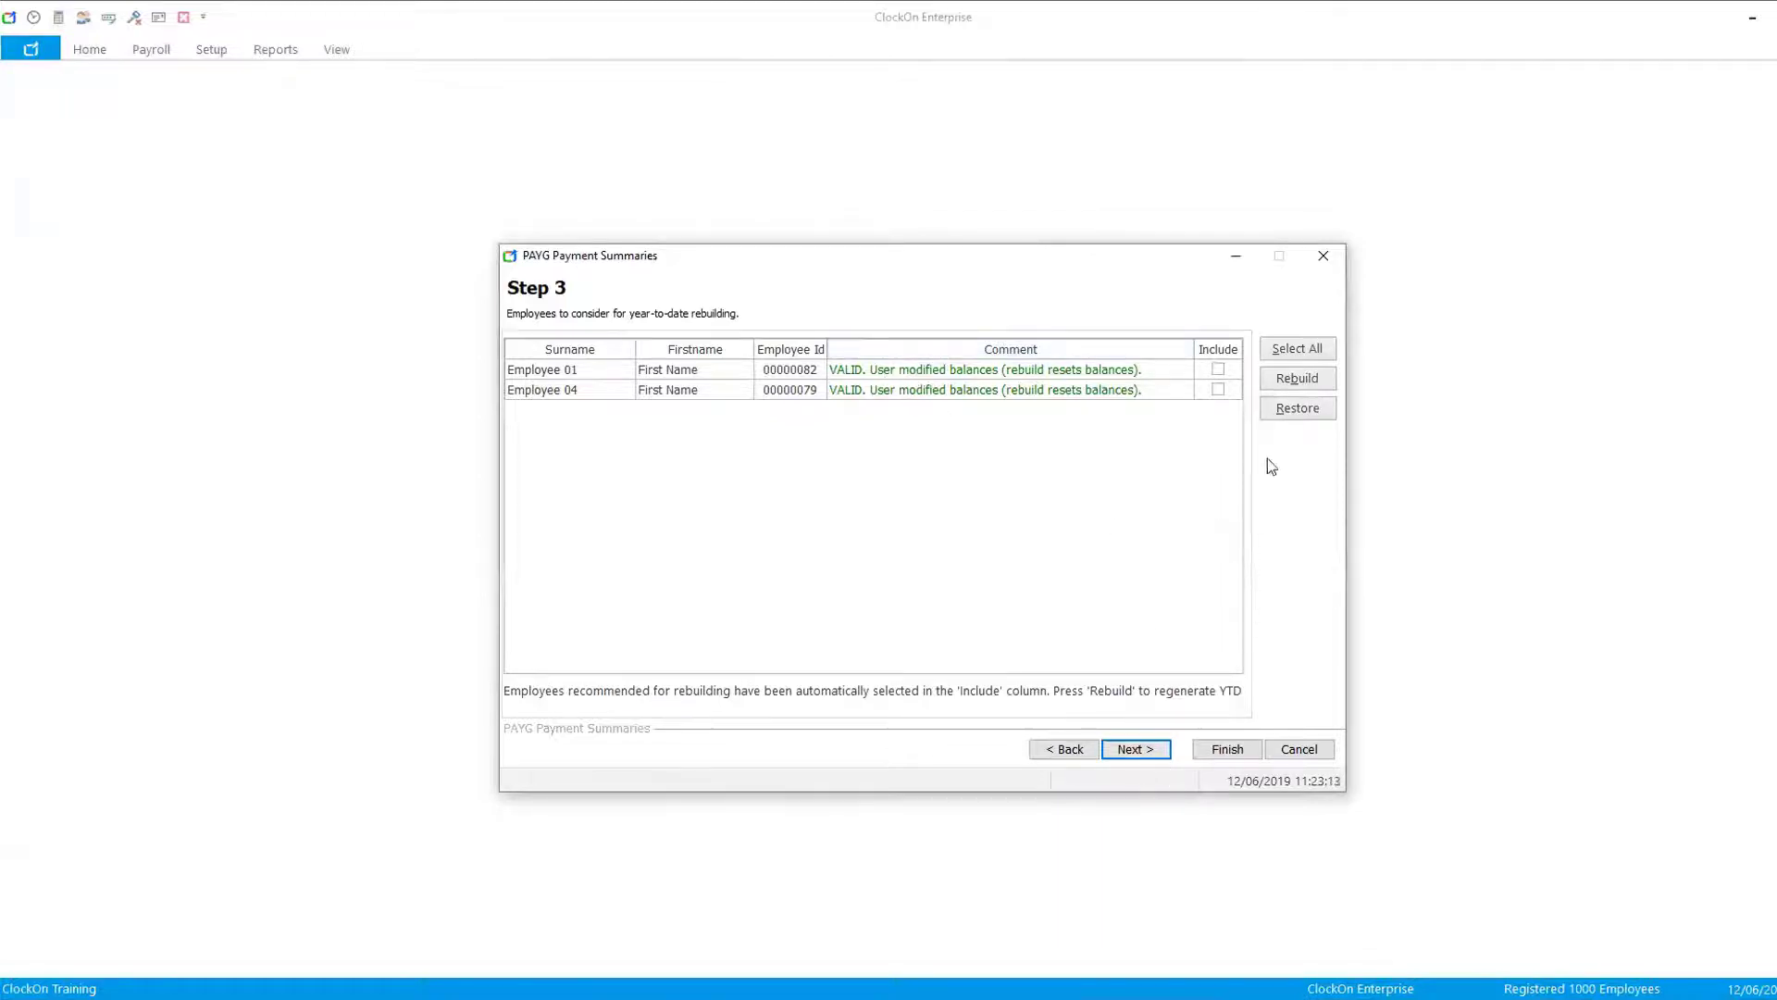
# - Include Employee 01, rebuild its year-to-date figures, confirm the warning, and continue to the reportable super step
pyautogui.click(1218, 370)
pyautogui.click(1218, 372)
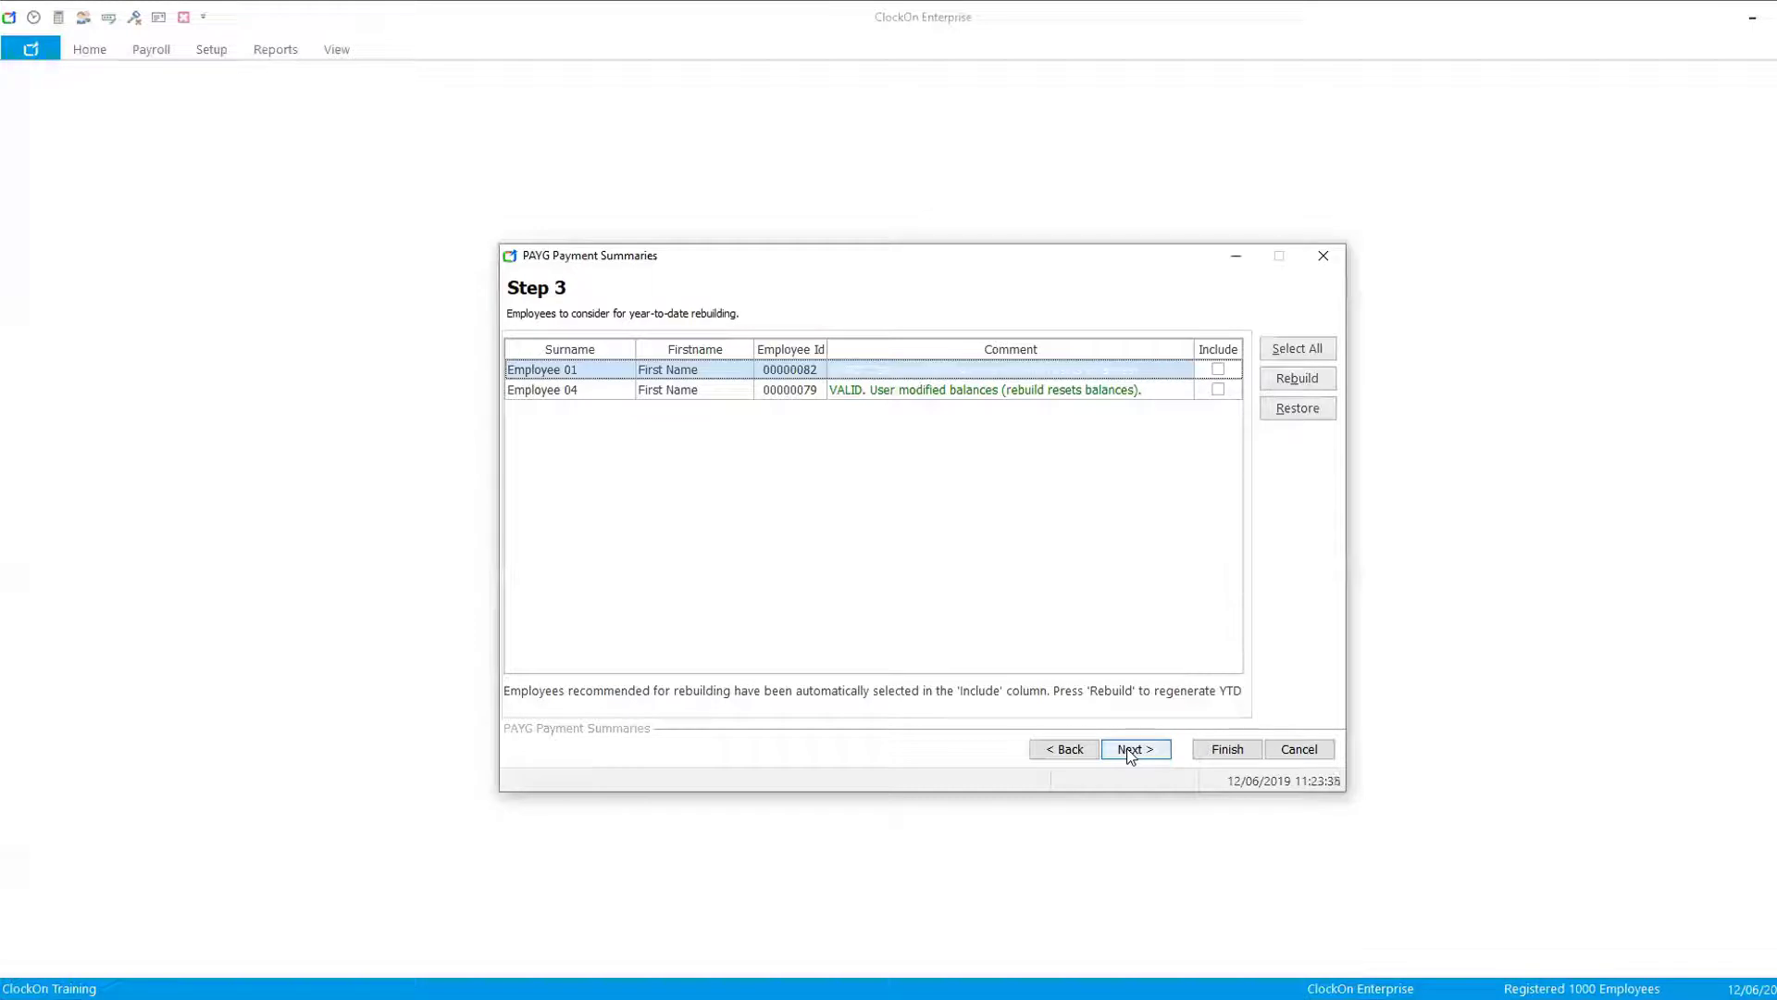
pyautogui.click(1218, 369)
pyautogui.click(1297, 379)
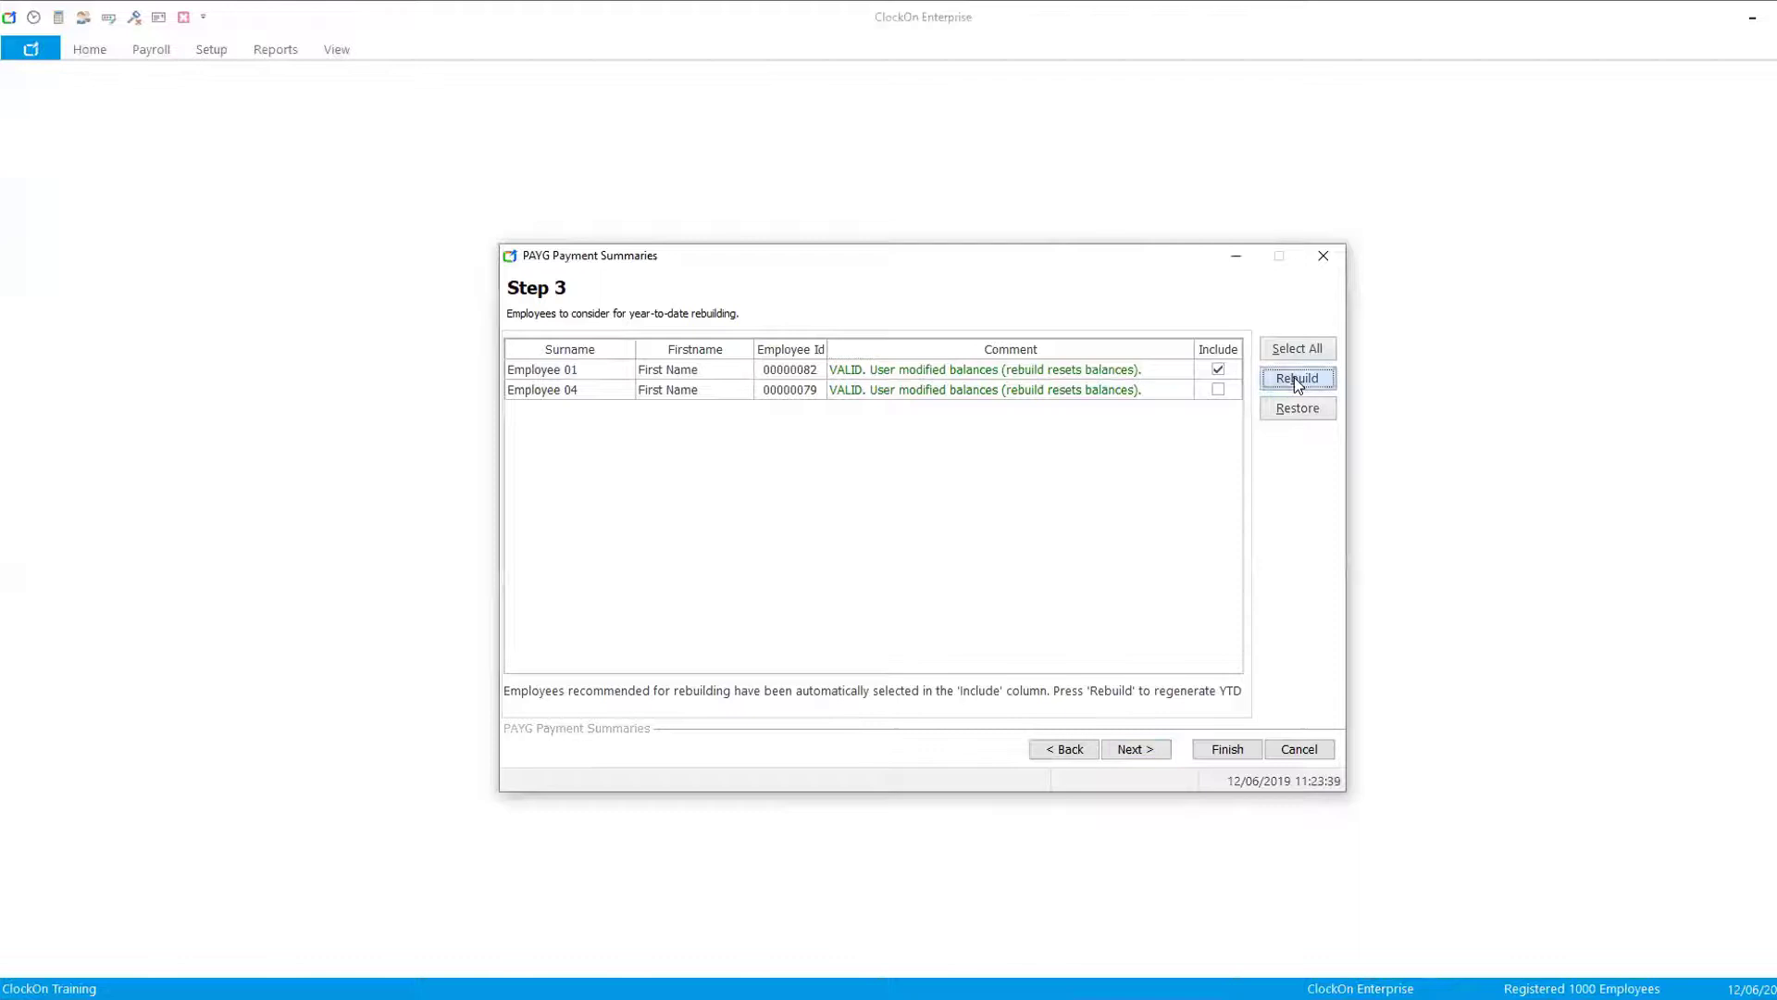
pyautogui.click(978, 512)
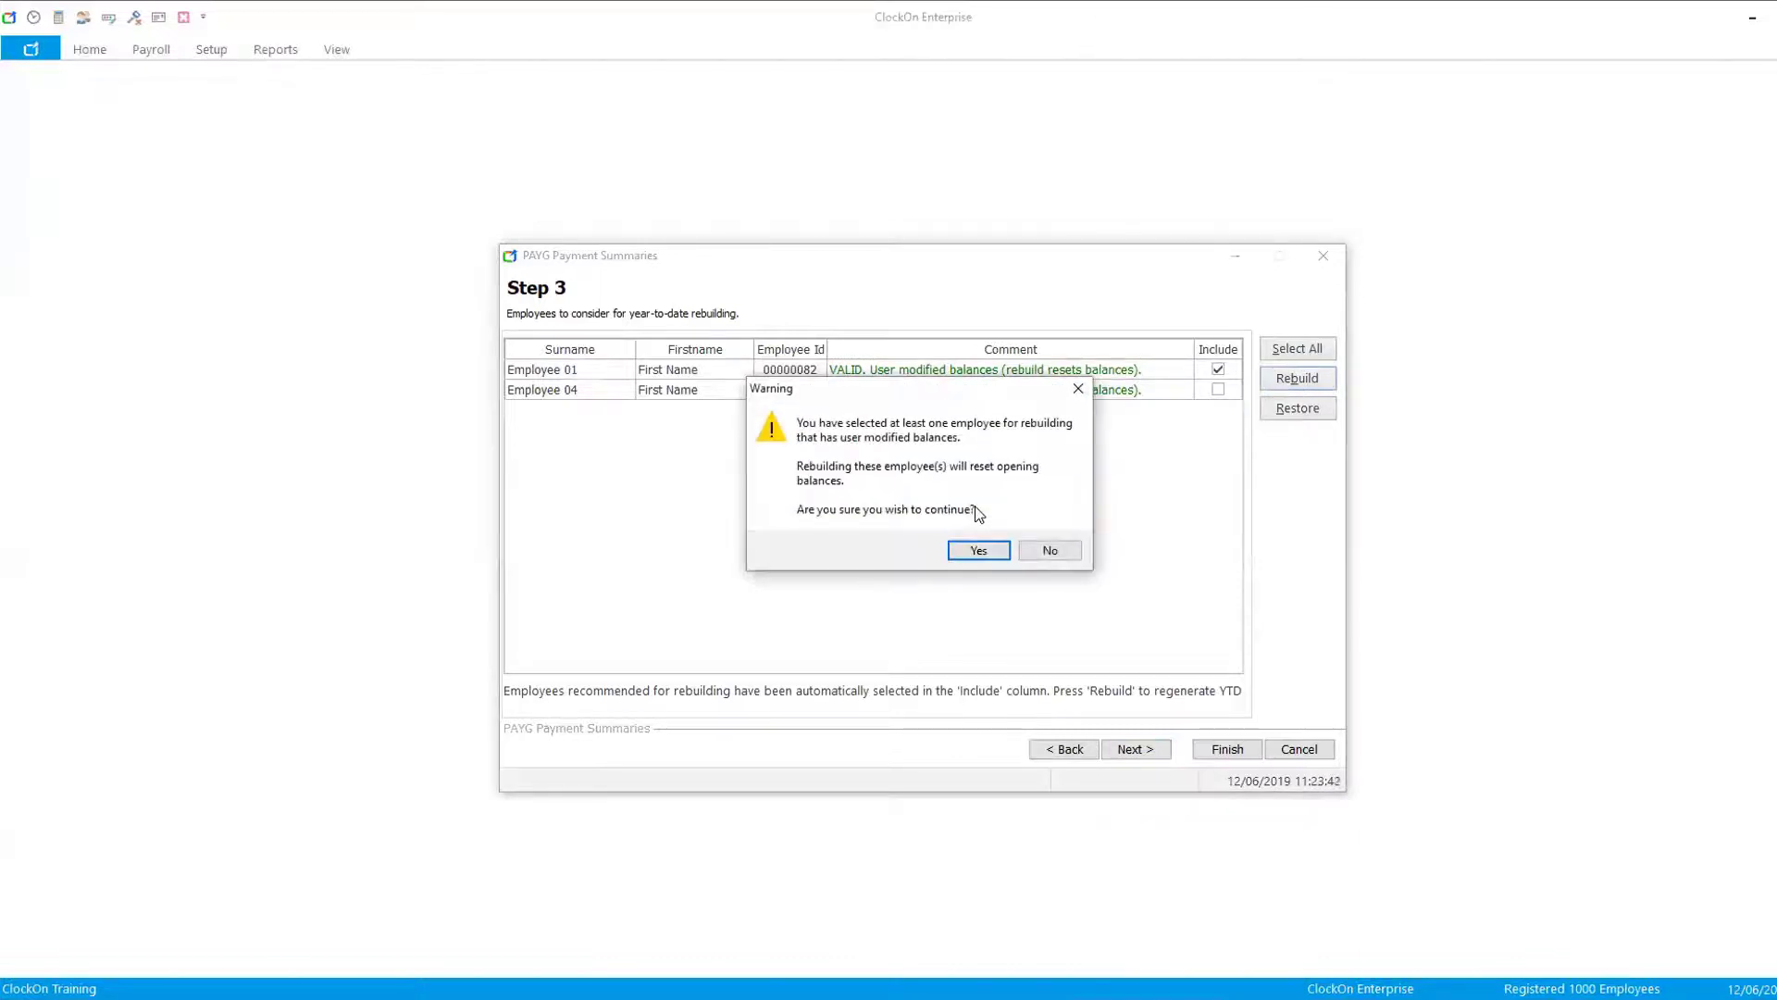
pyautogui.click(980, 552)
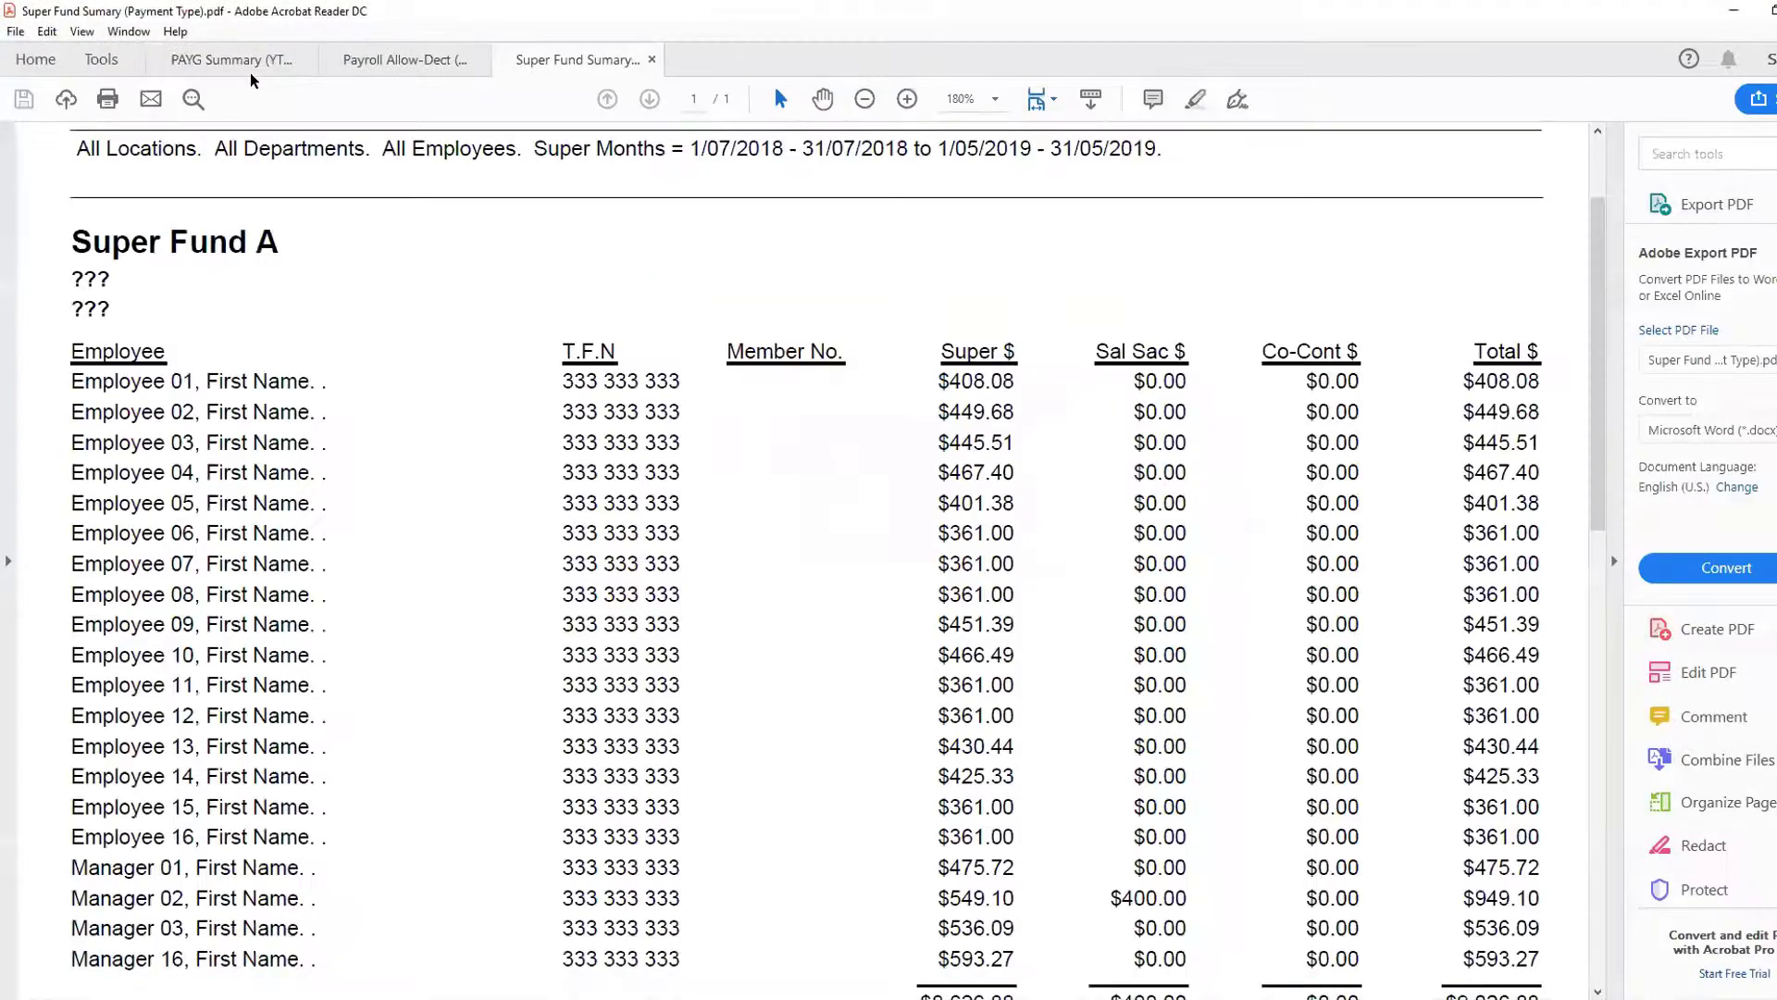
pyautogui.click(239, 63)
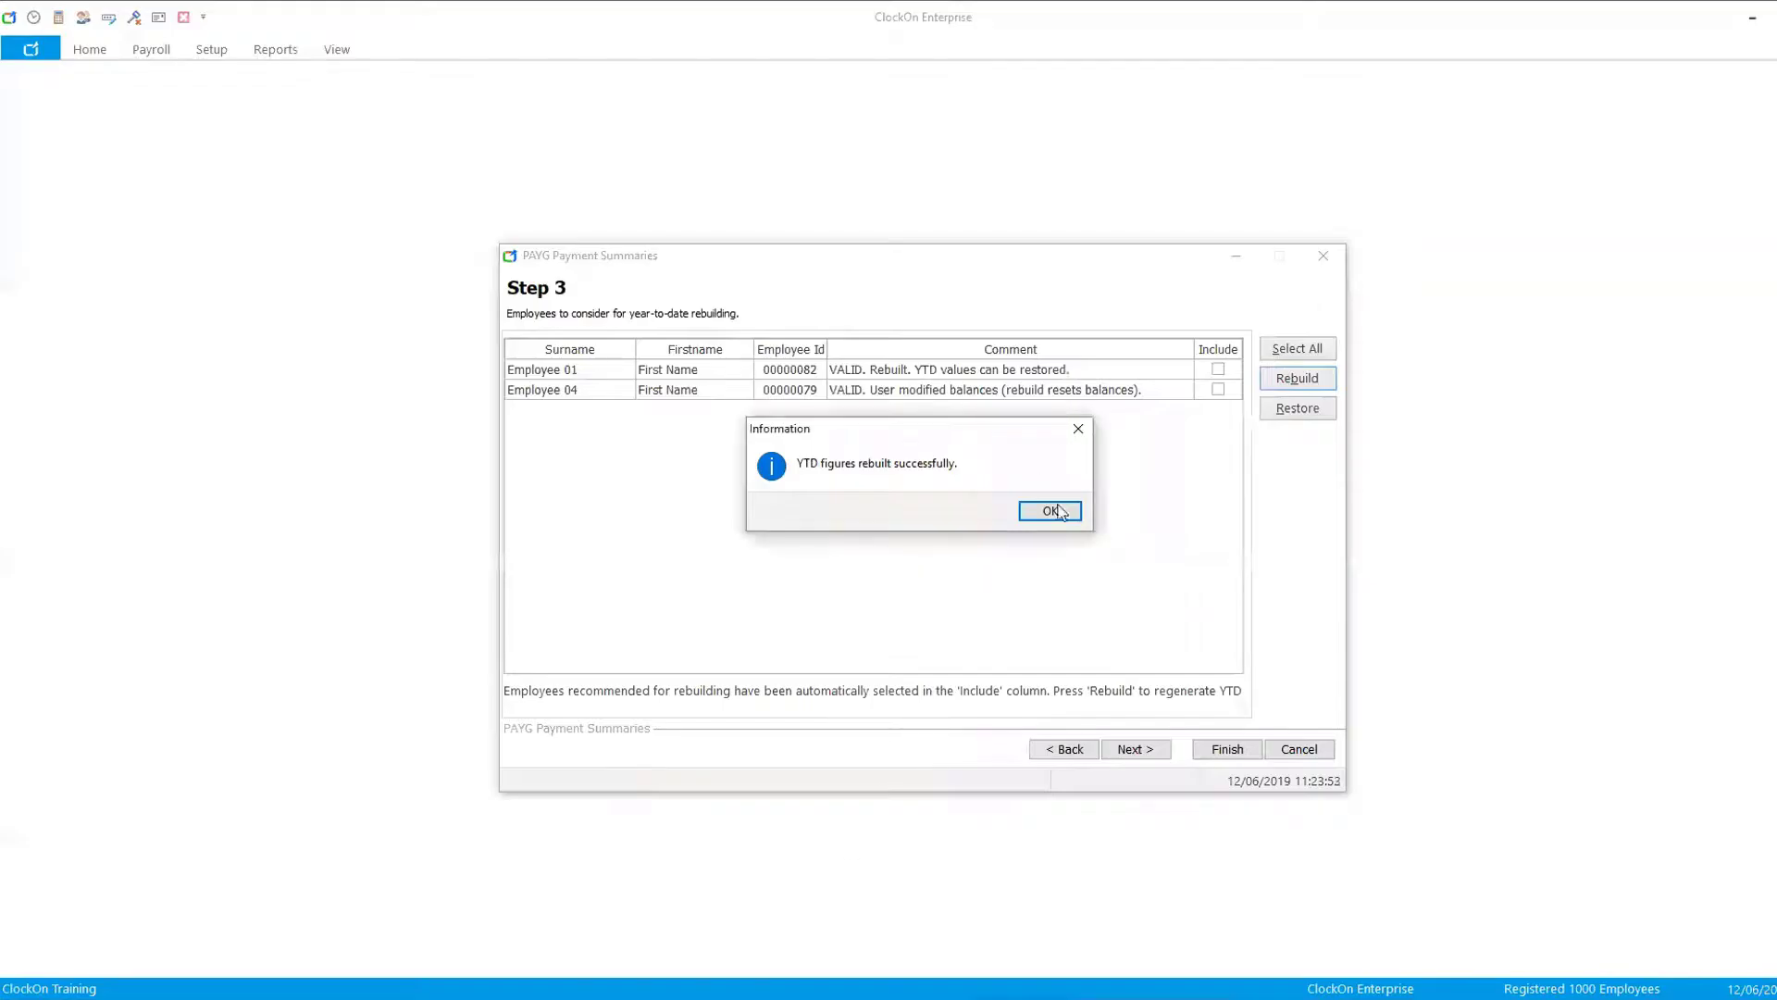
pyautogui.click(1051, 511)
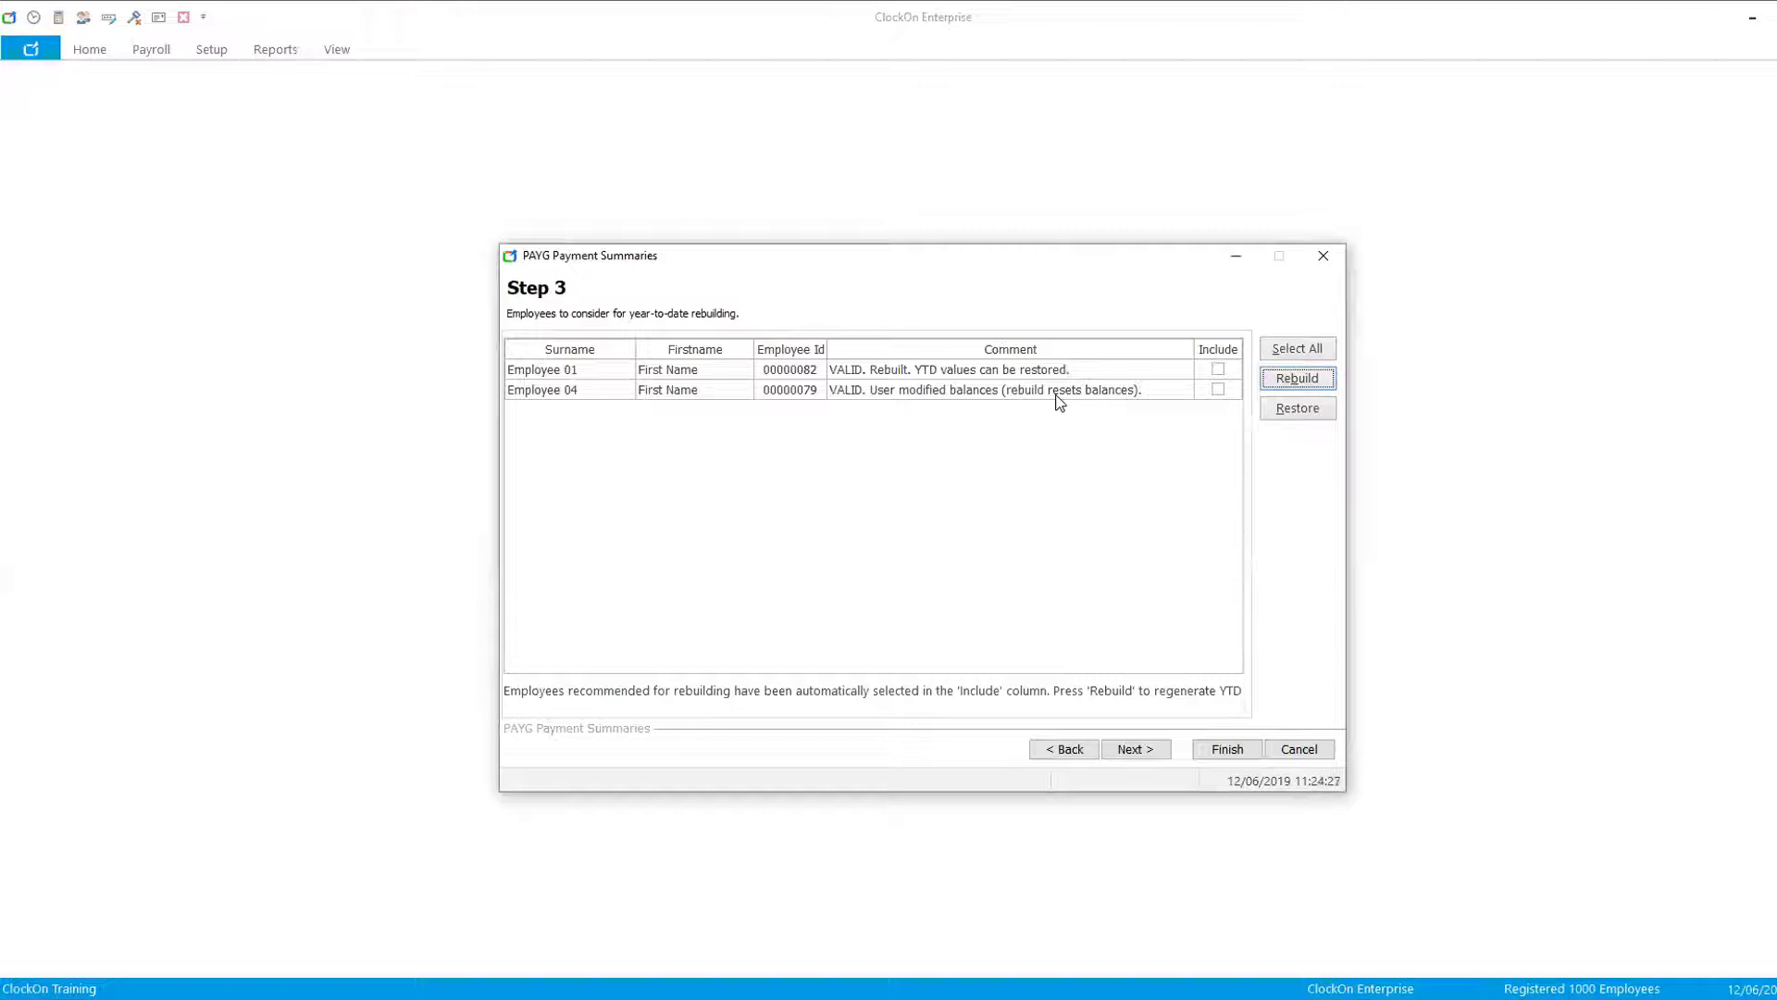
pyautogui.click(1134, 749)
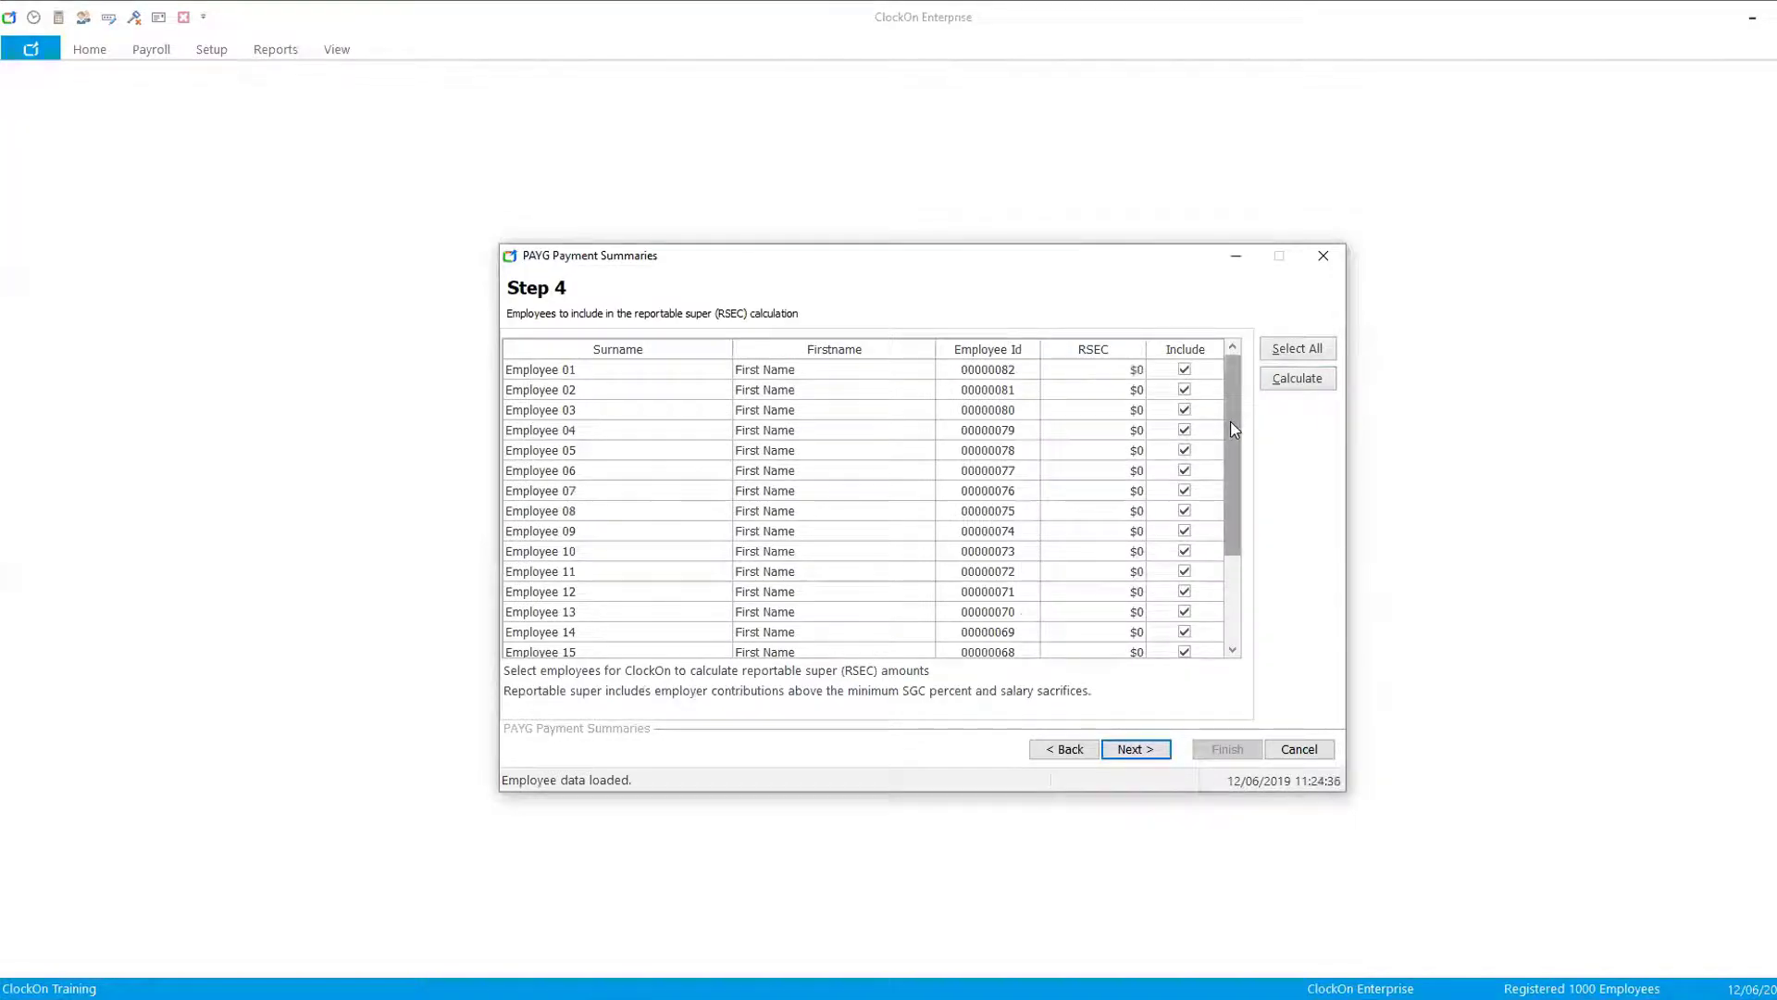
# - Calculate reportable super amounts for all included employees and continue to the employee selection step
pyautogui.moveTo(1234, 429); pyautogui.dragTo(1281, 398)
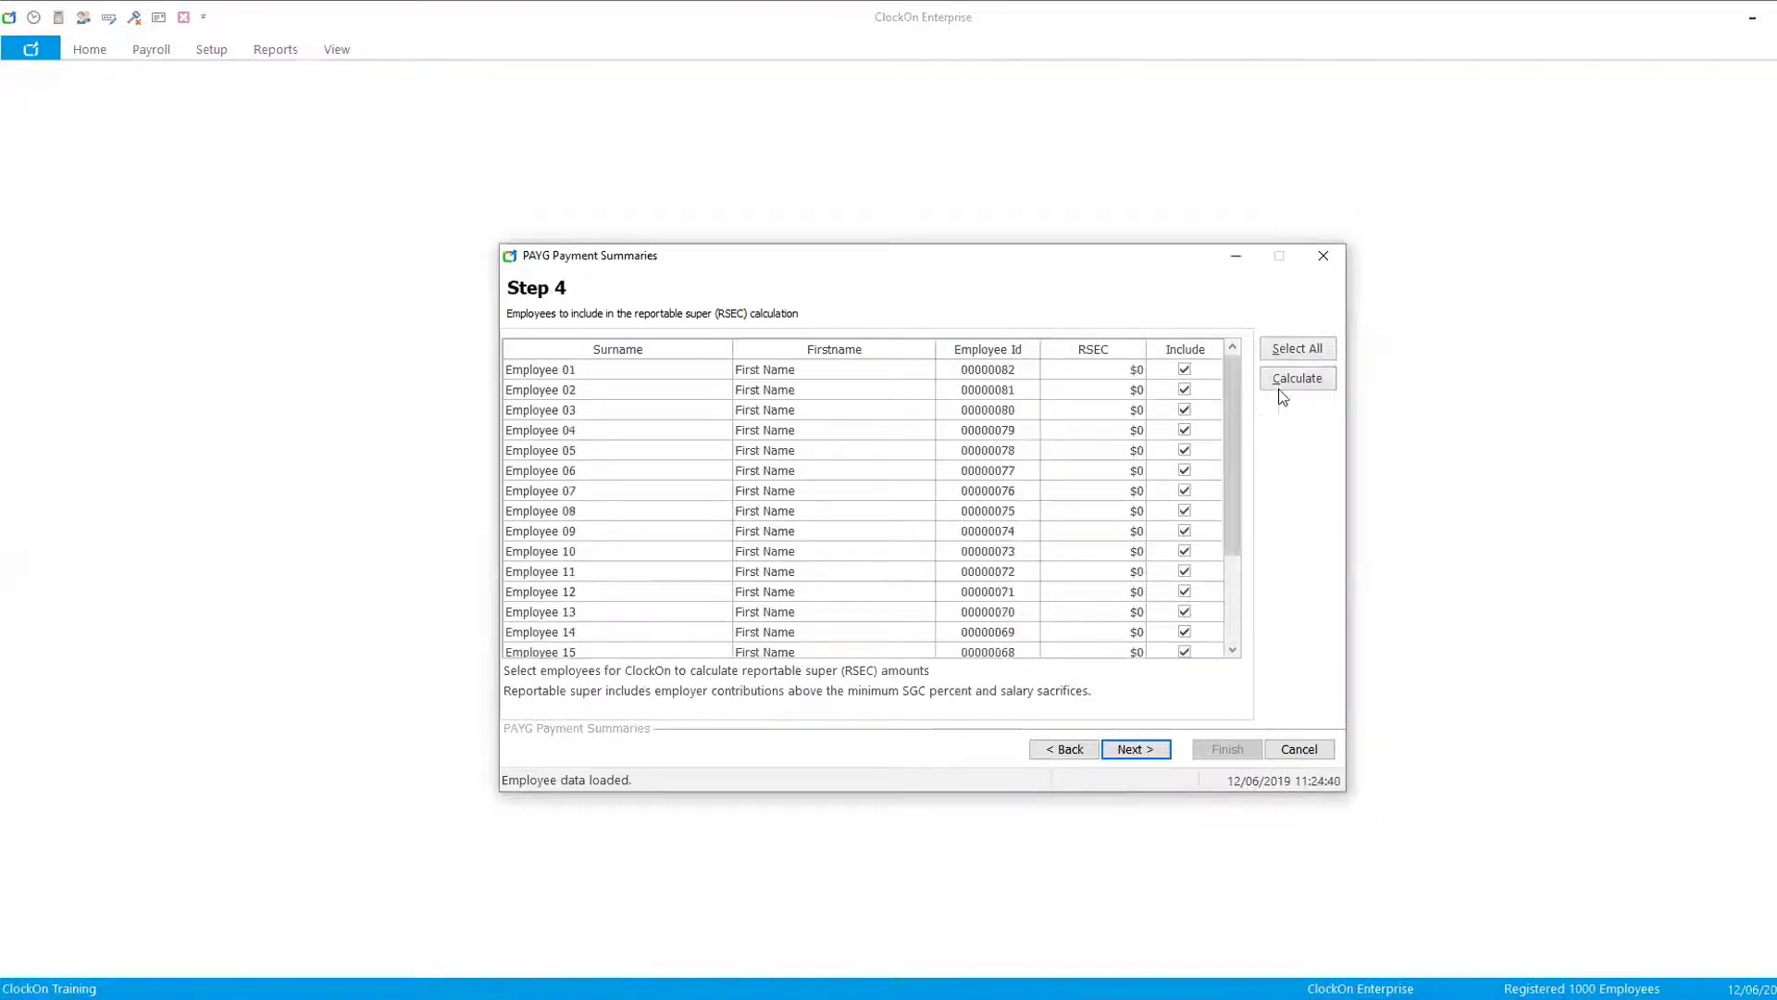
pyautogui.click(1290, 382)
pyautogui.moveTo(1235, 508); pyautogui.dragTo(1229, 556)
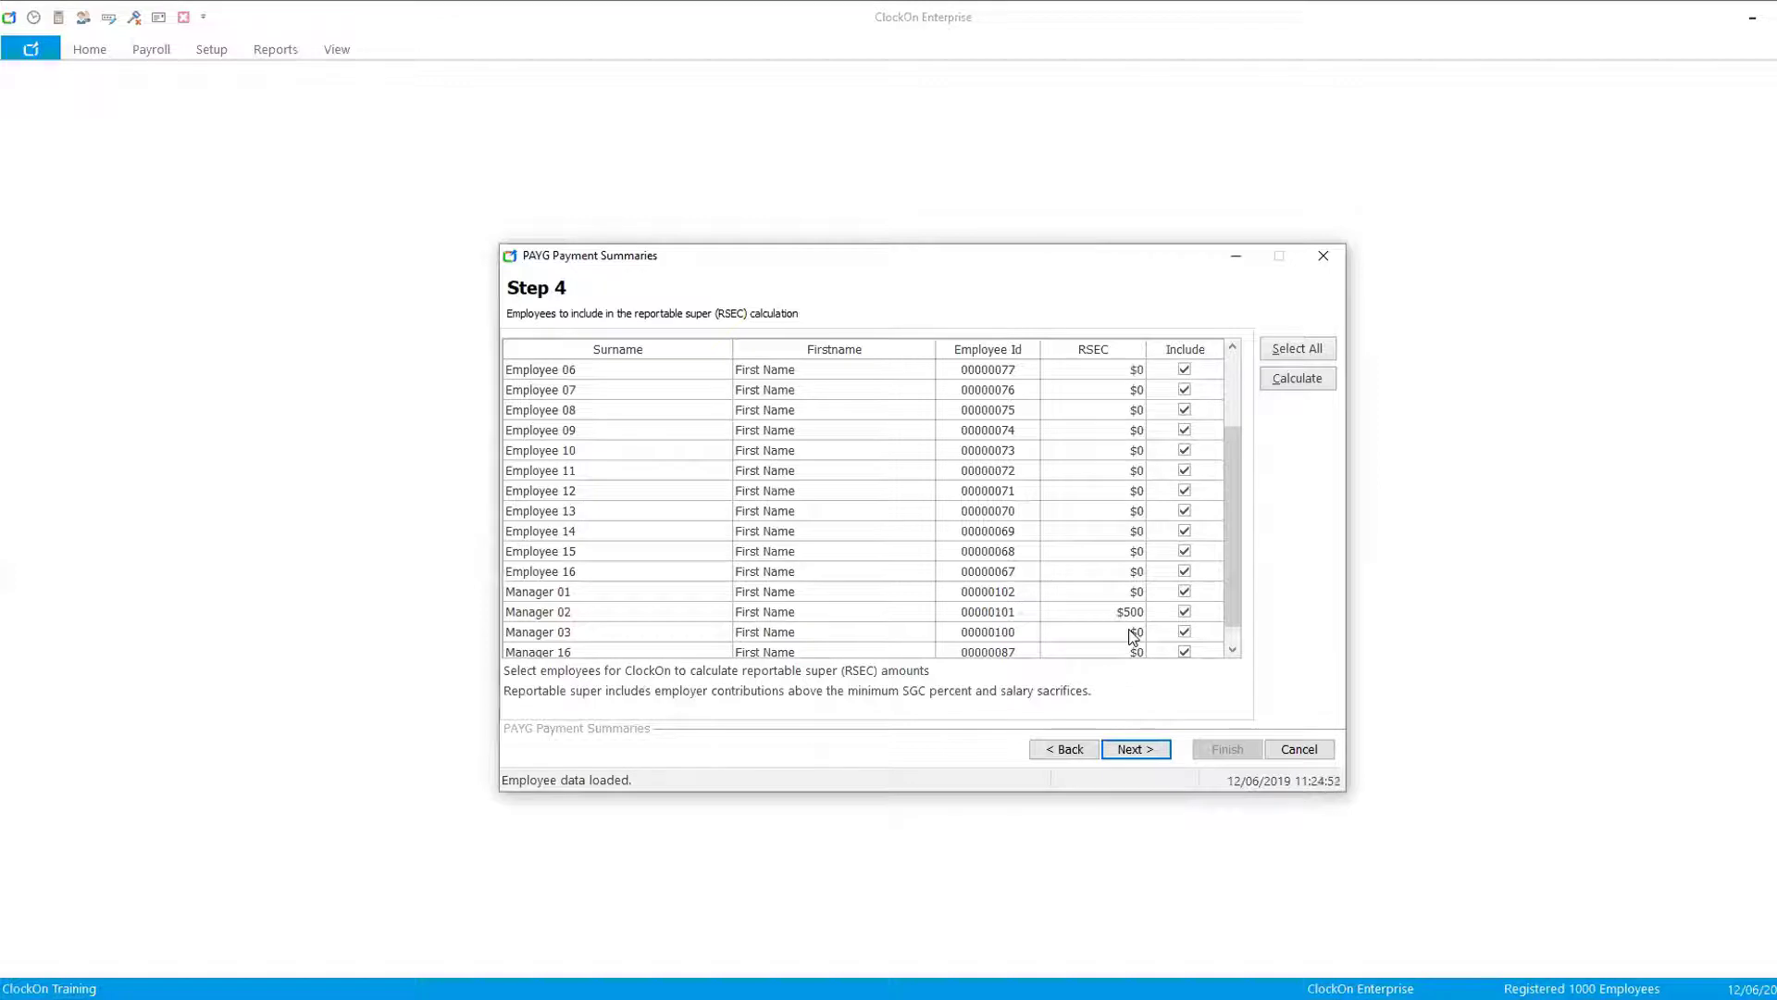
pyautogui.click(1129, 751)
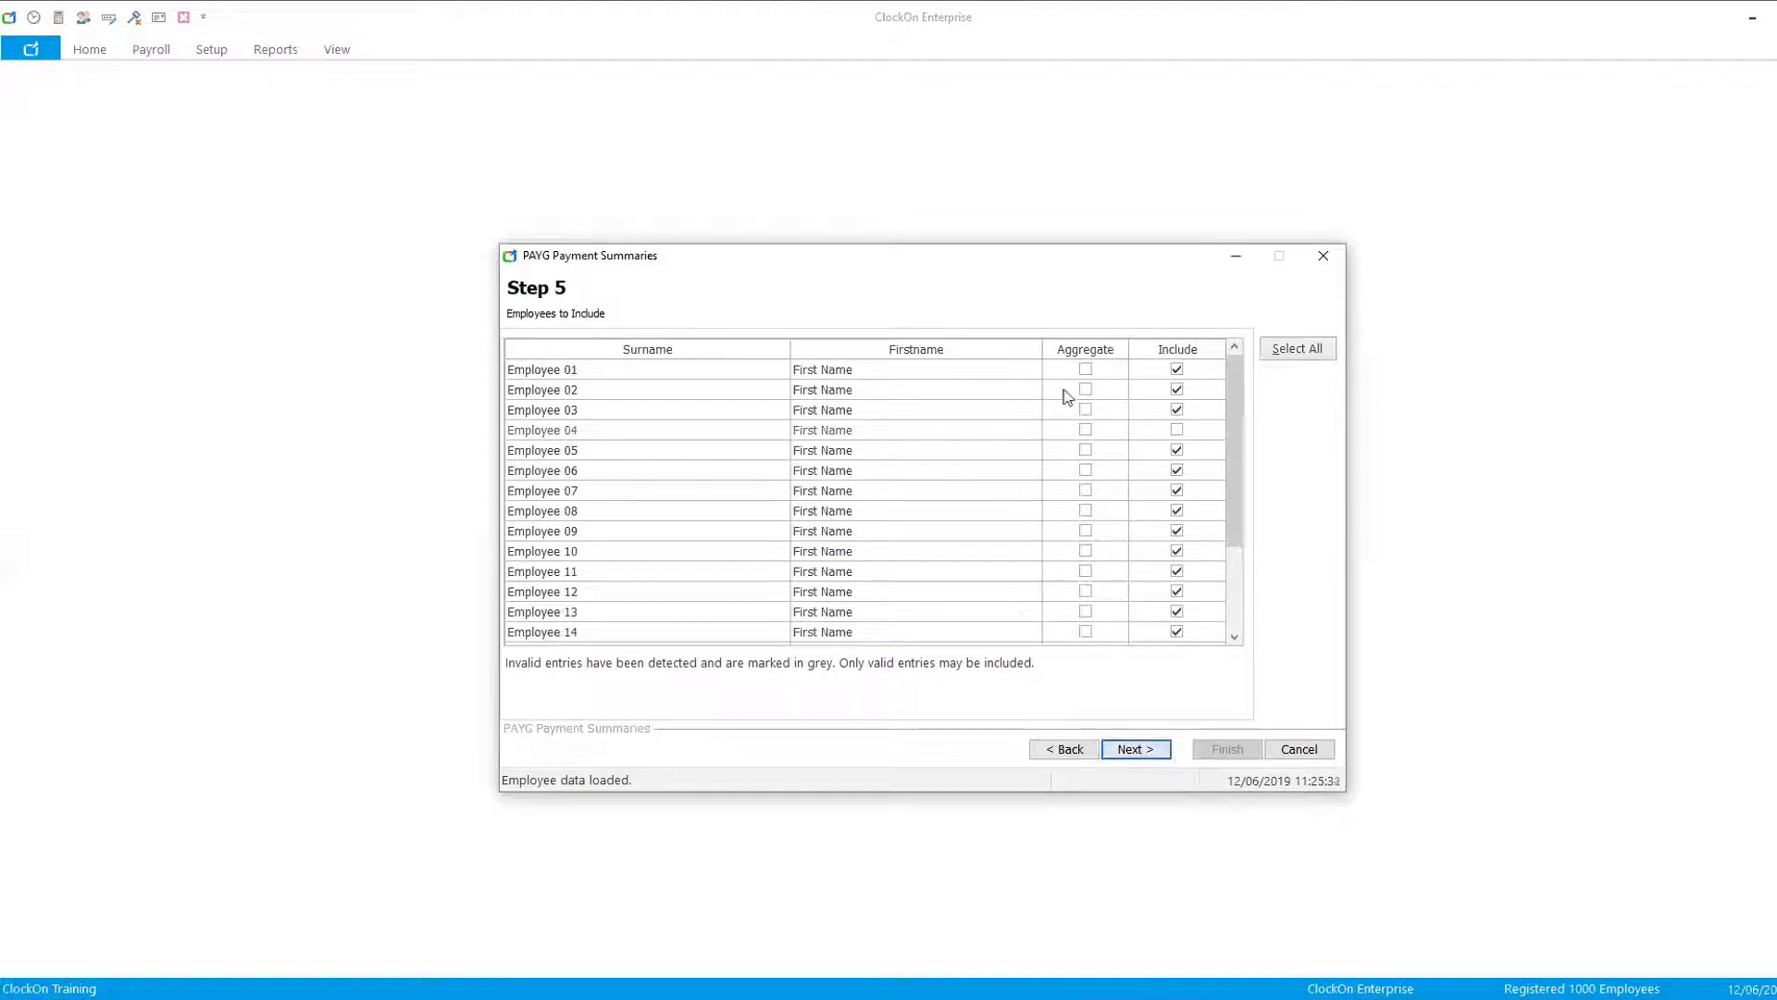
# - Accept the employees to include and the default file location to generate the PAYG summary file
pyautogui.moveTo(1231, 375)
pyautogui.mouseDown()
pyautogui.moveTo(1236, 482)
pyautogui.moveTo(1237, 404)
pyautogui.mouseUp()
pyautogui.click(1131, 752)
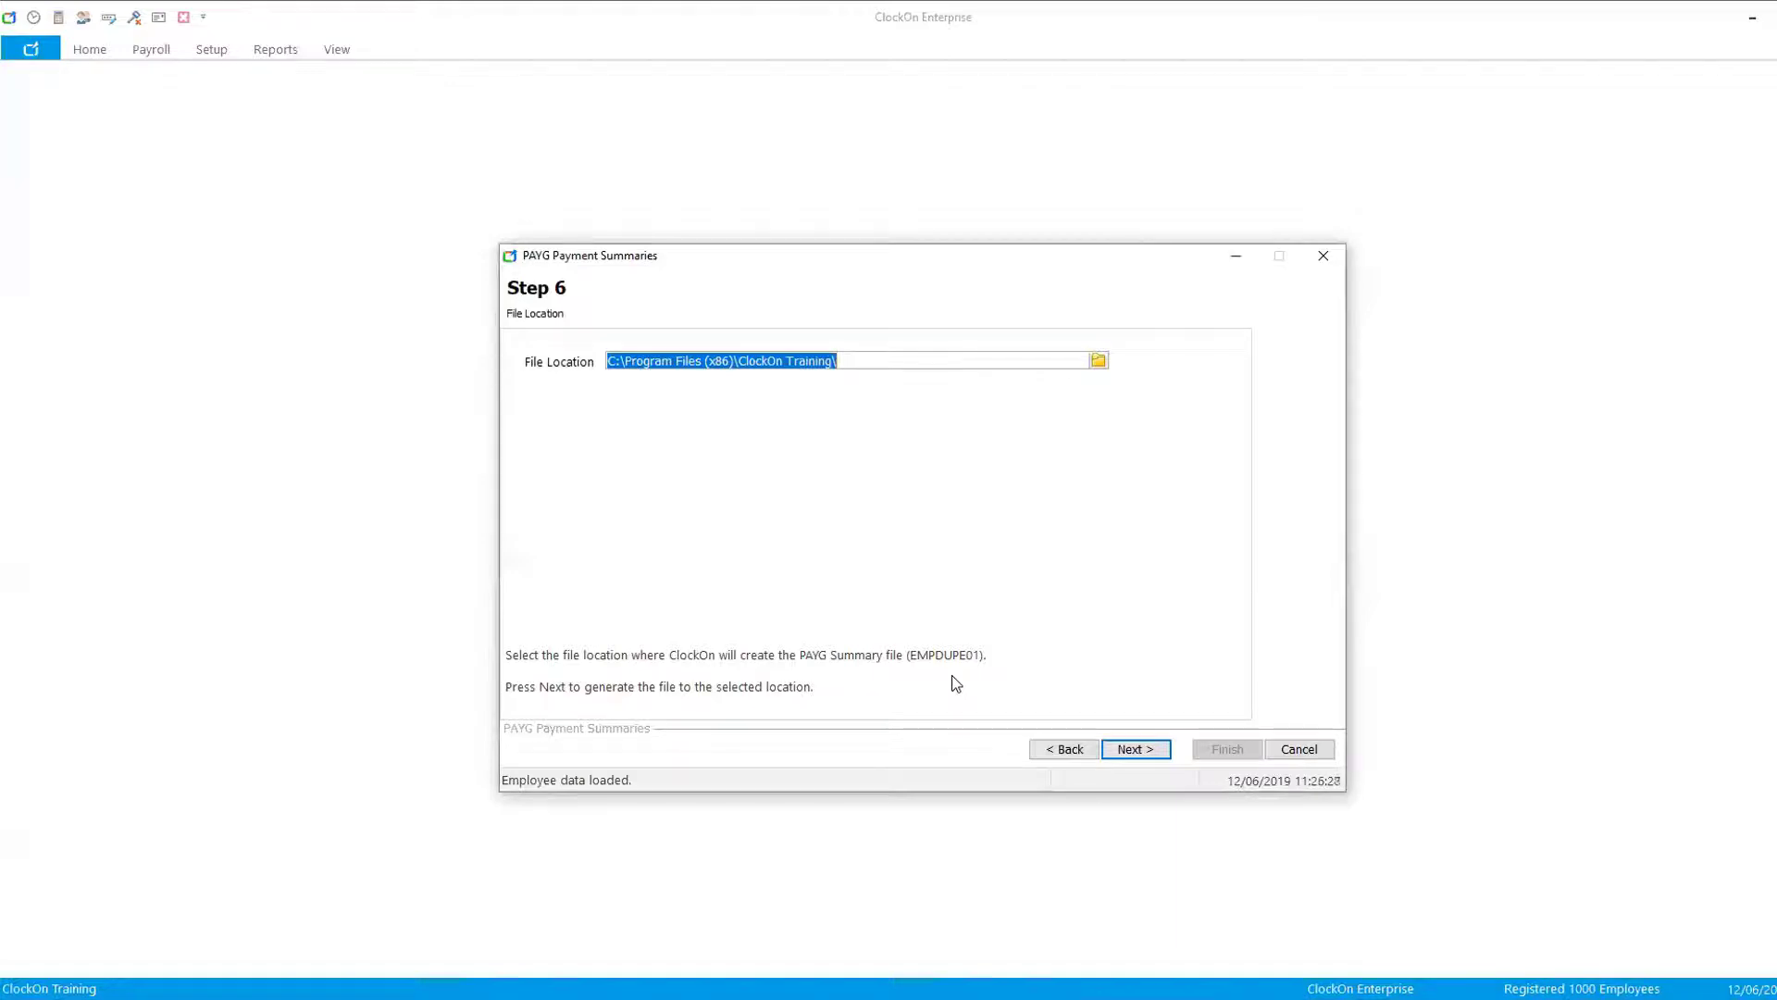
pyautogui.click(1137, 750)
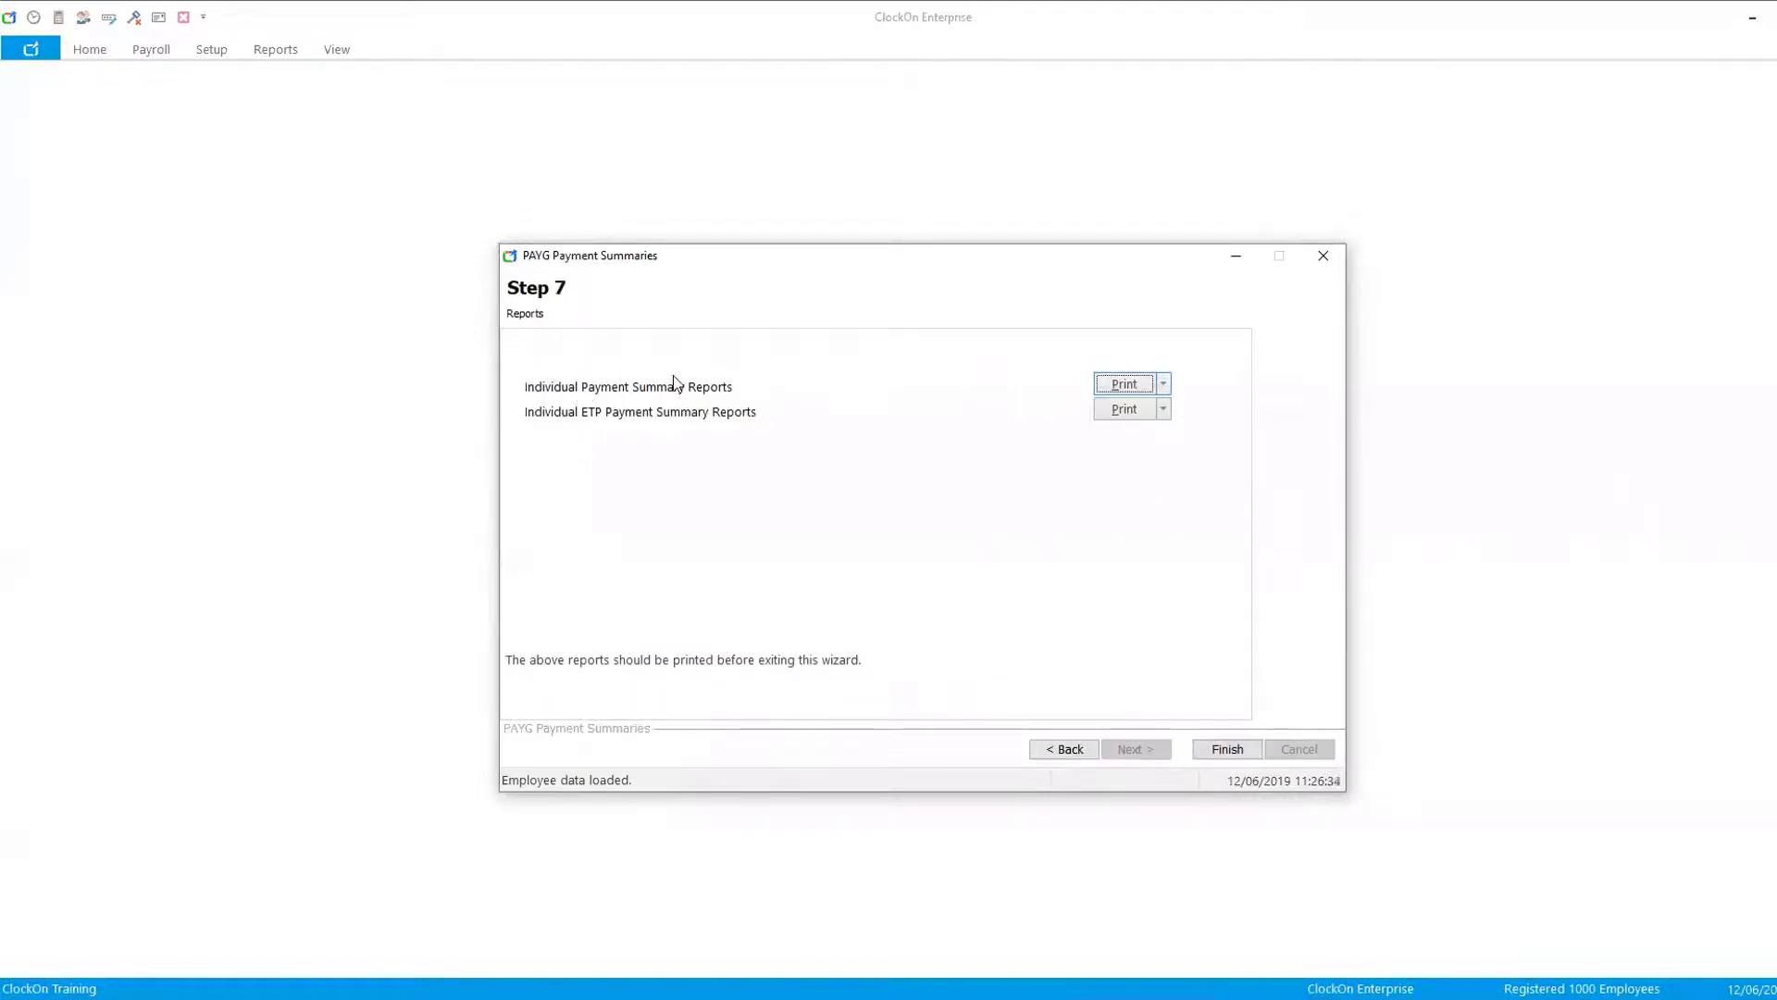
# - Preview the individual payment summary reports for all employees and review Employee 01's payment summary
pyautogui.click(1163, 384)
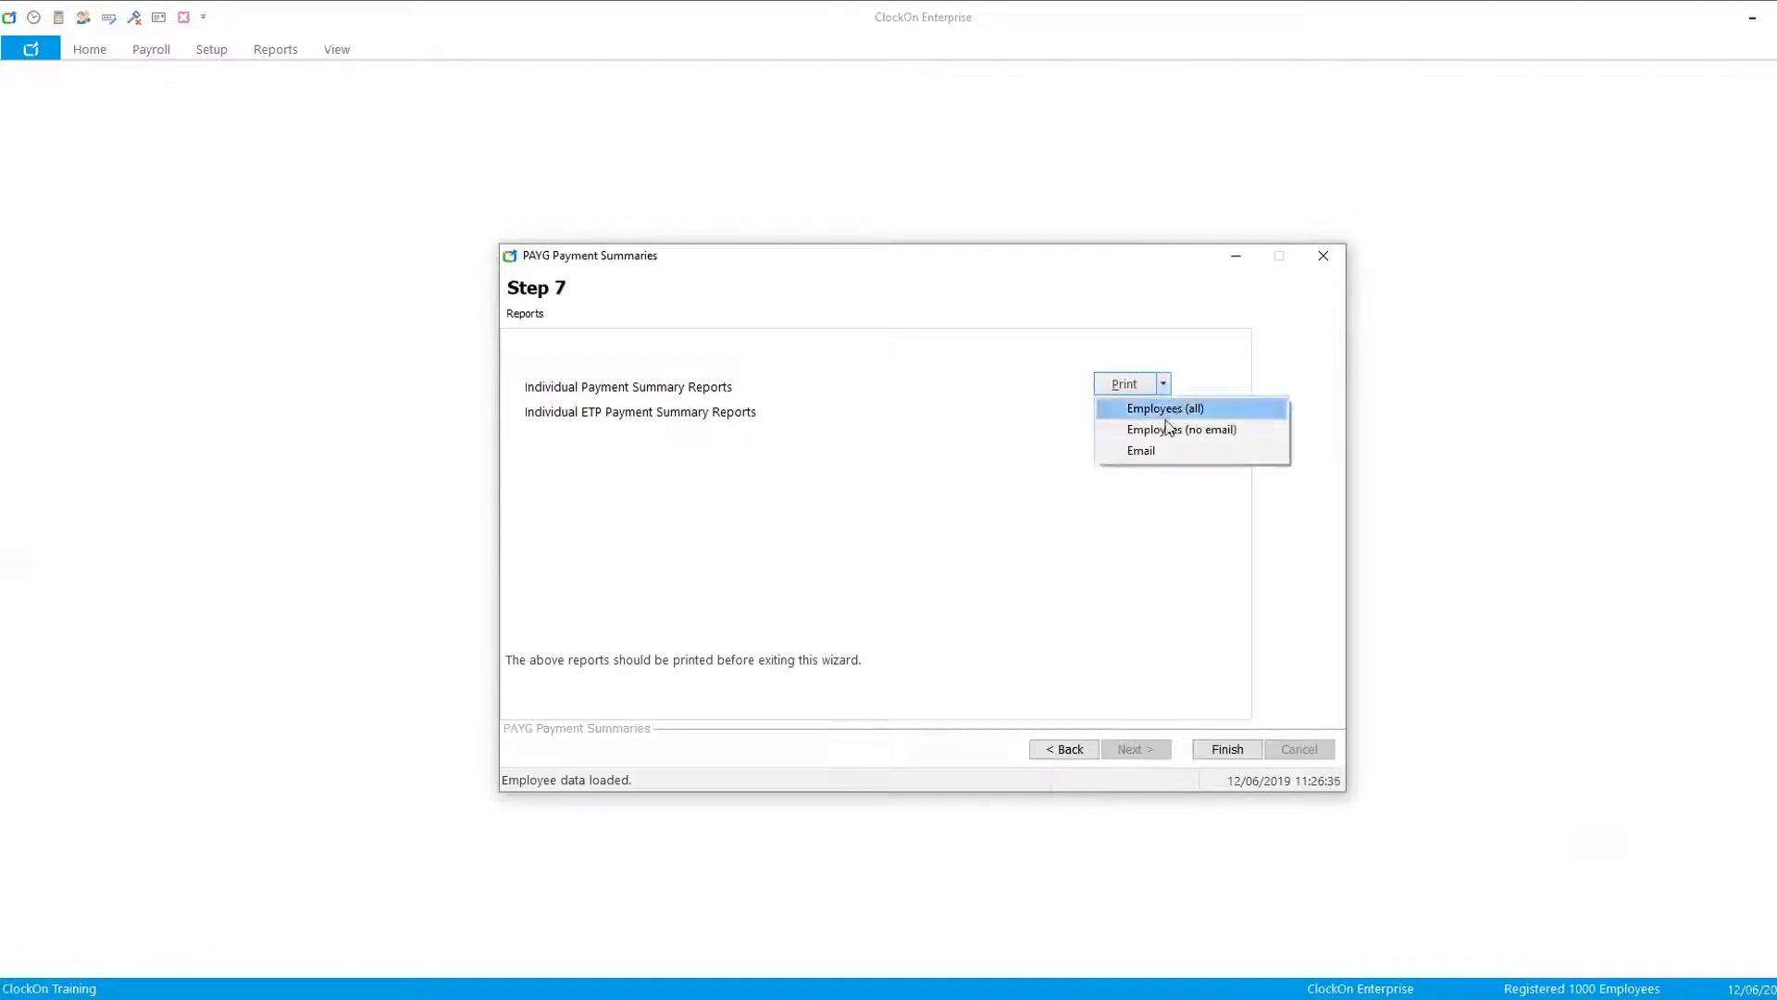
pyautogui.click(1166, 410)
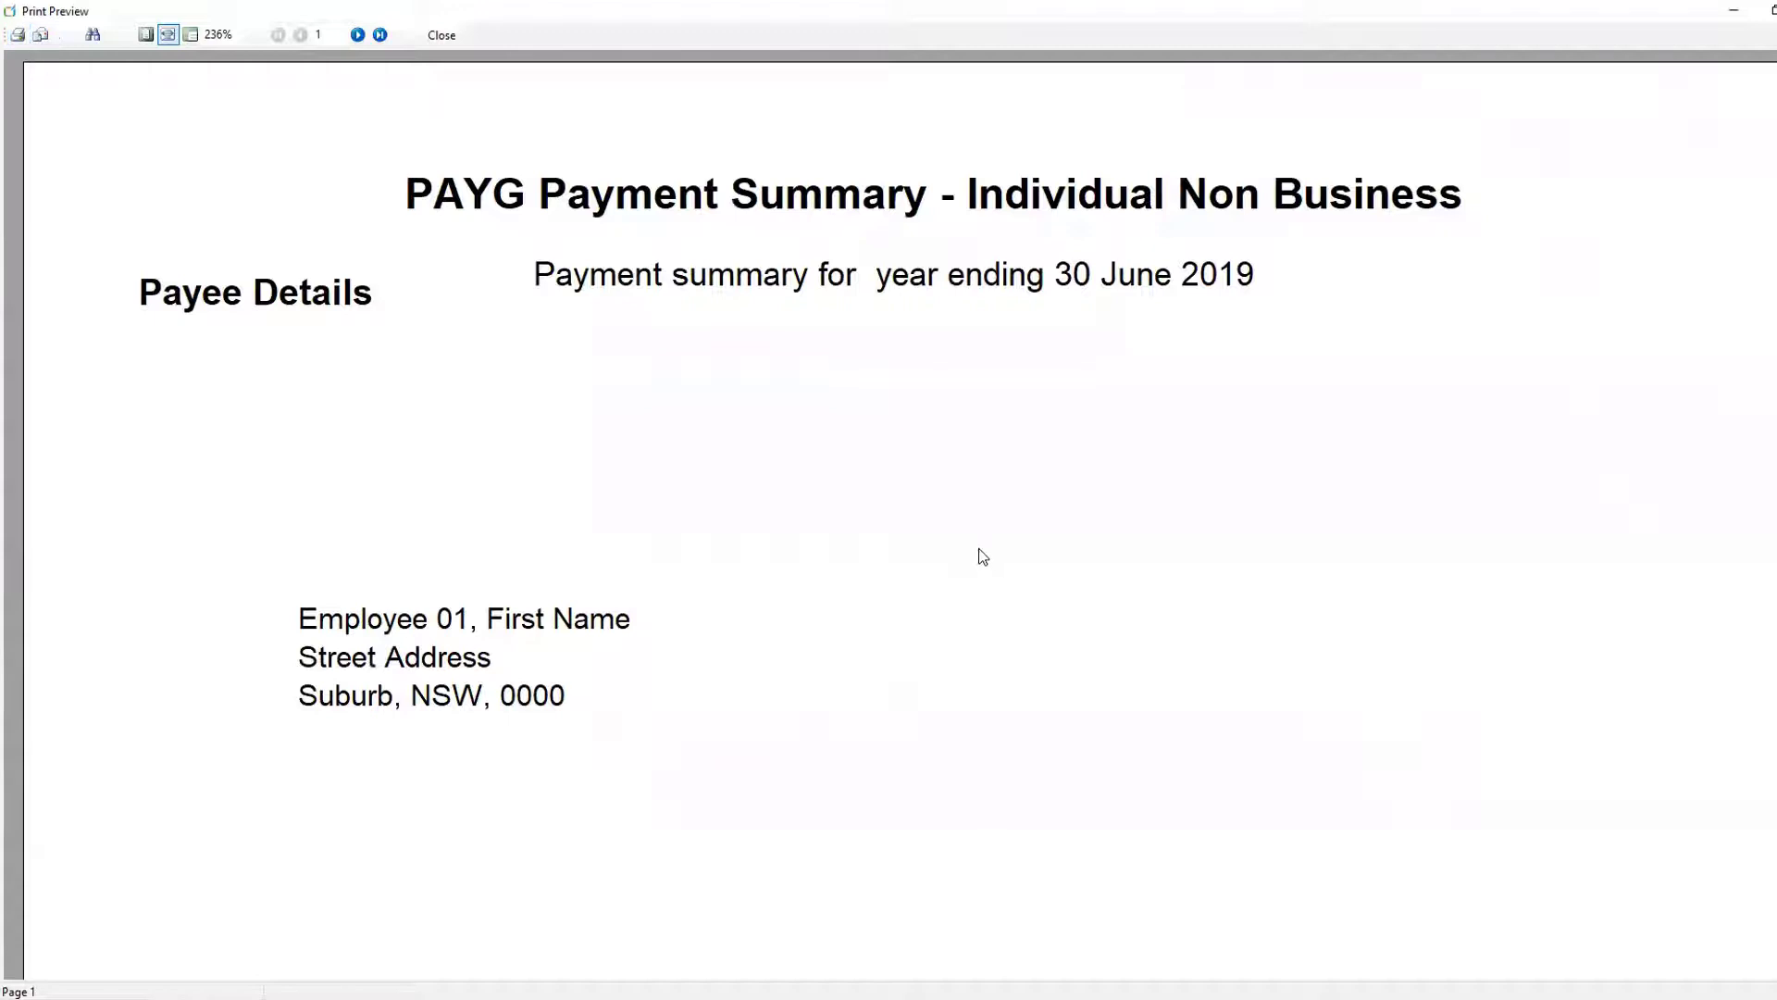
pyautogui.scroll(-1, 991, 551)
pyautogui.scroll(-6, 995, 539)
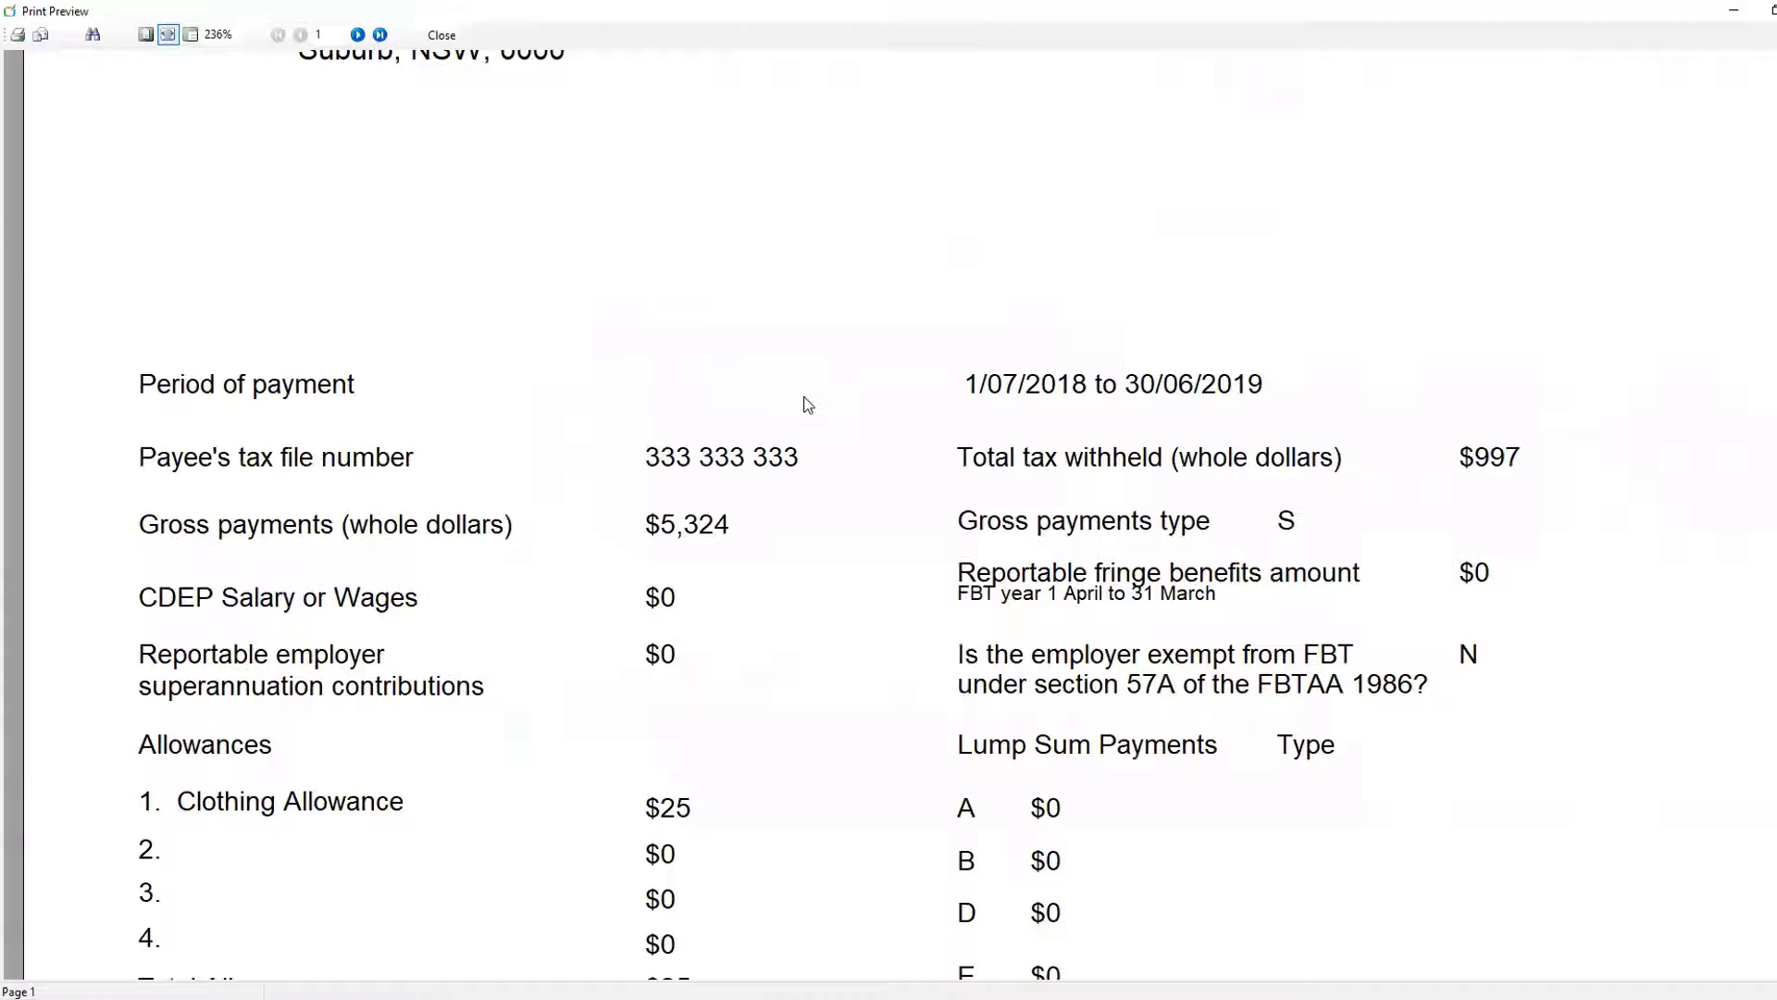
pyautogui.scroll(3, 952, 804)
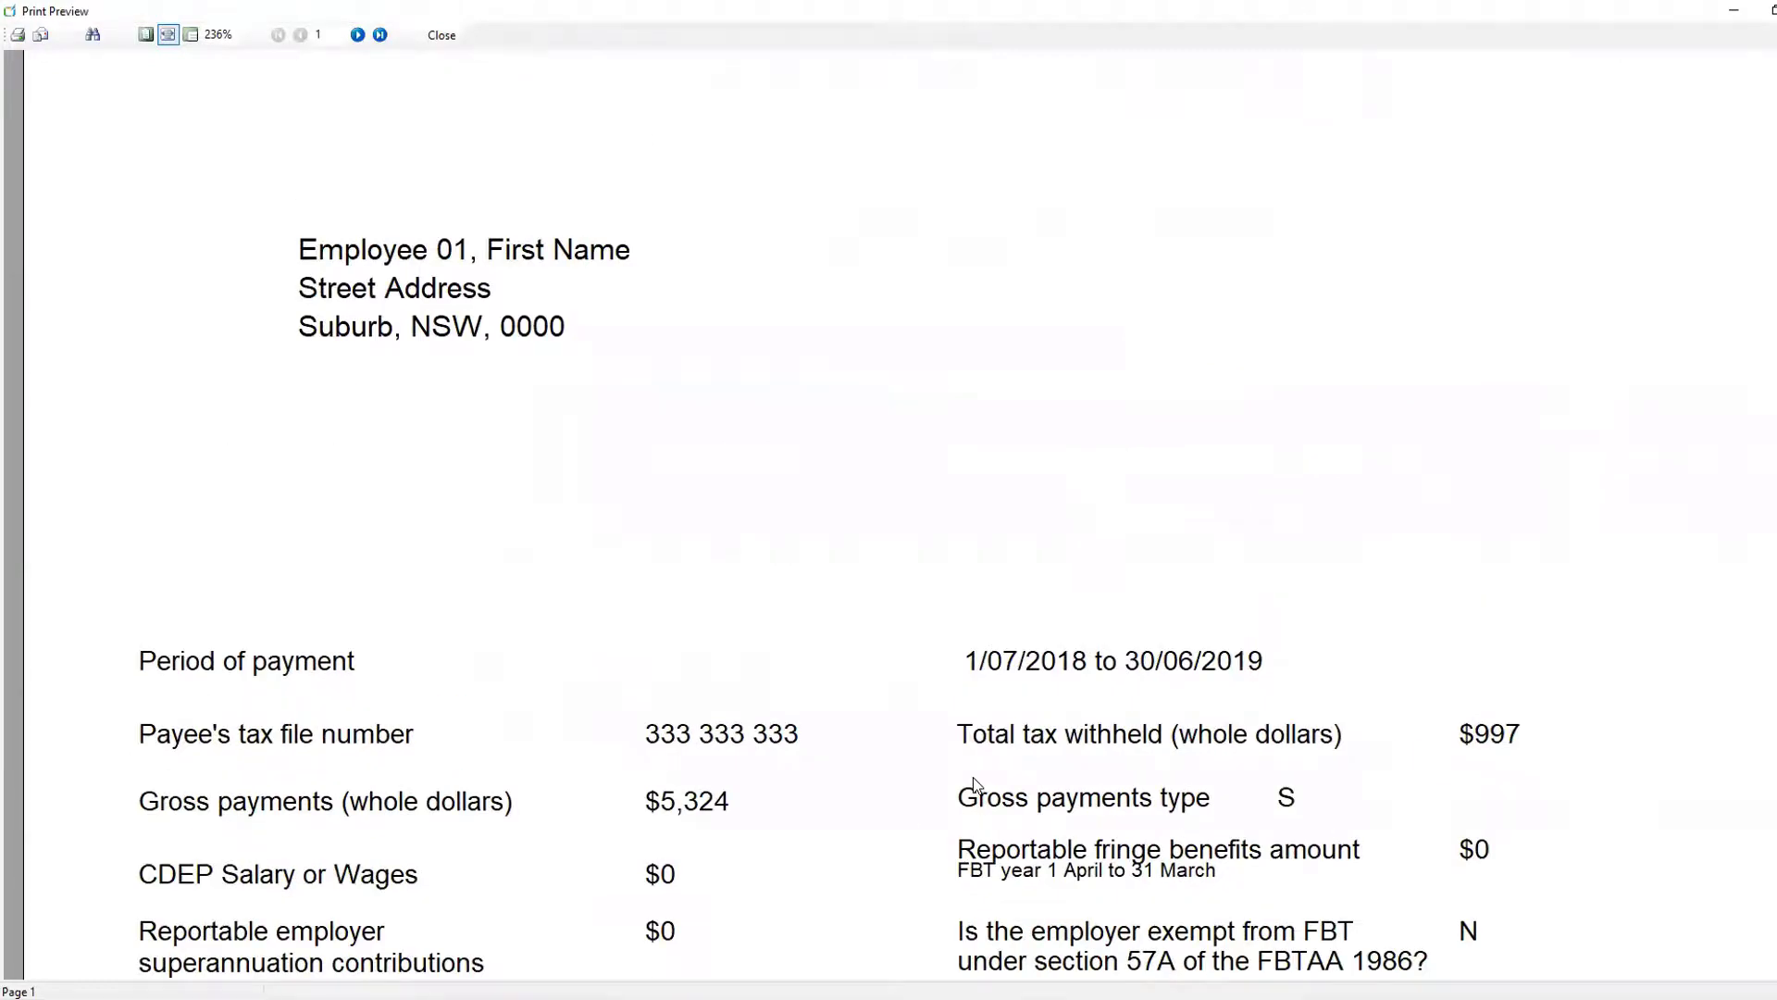
pyautogui.scroll(-2, 974, 785)
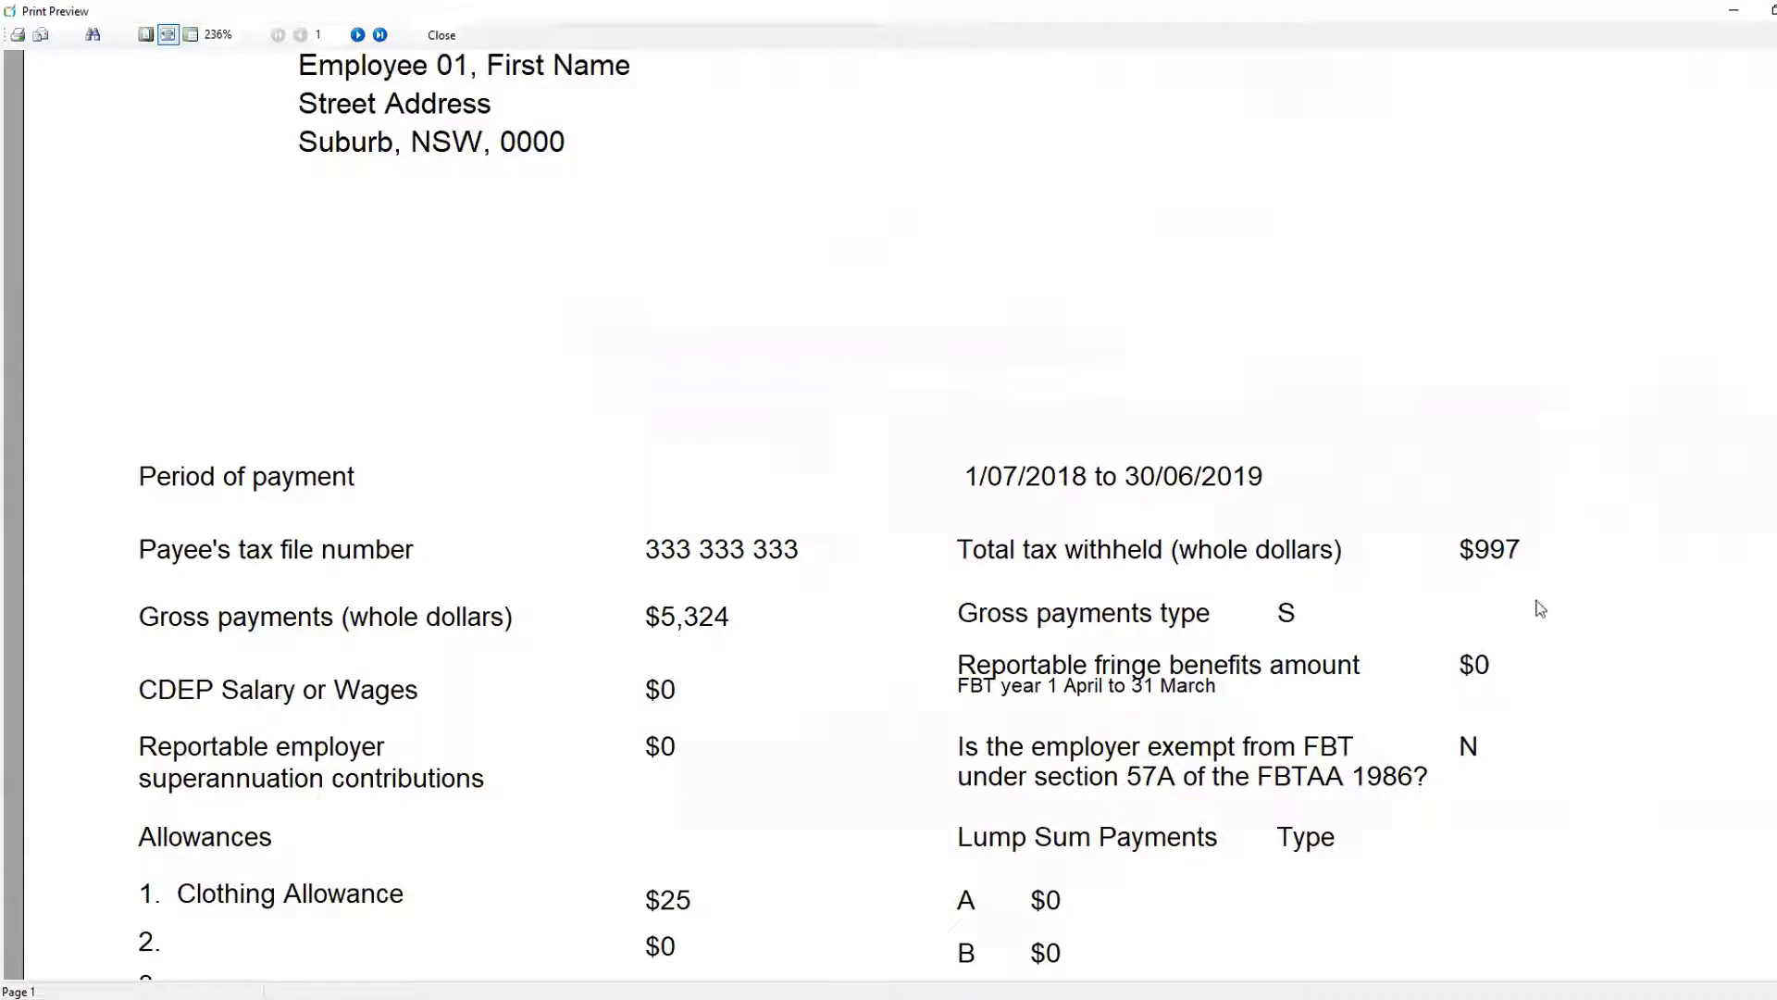
pyautogui.scroll(-3, 1098, 790)
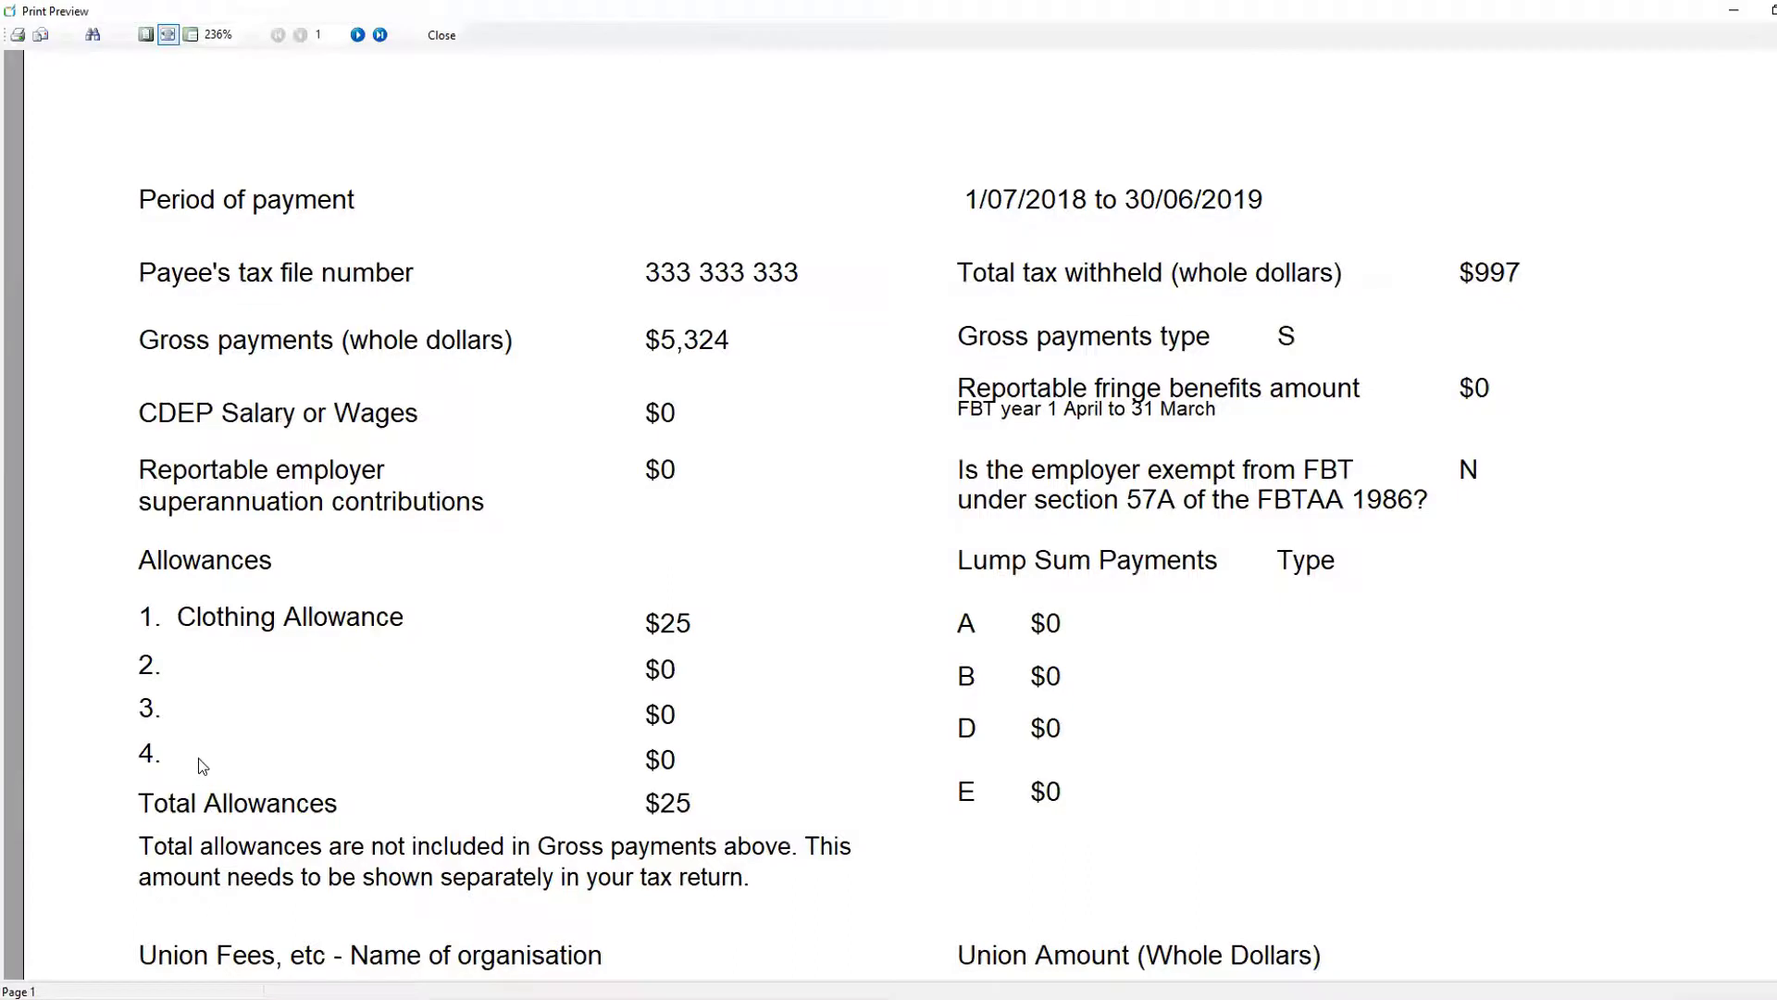
pyautogui.scroll(-1, 211, 750)
pyautogui.scroll(-5, 214, 735)
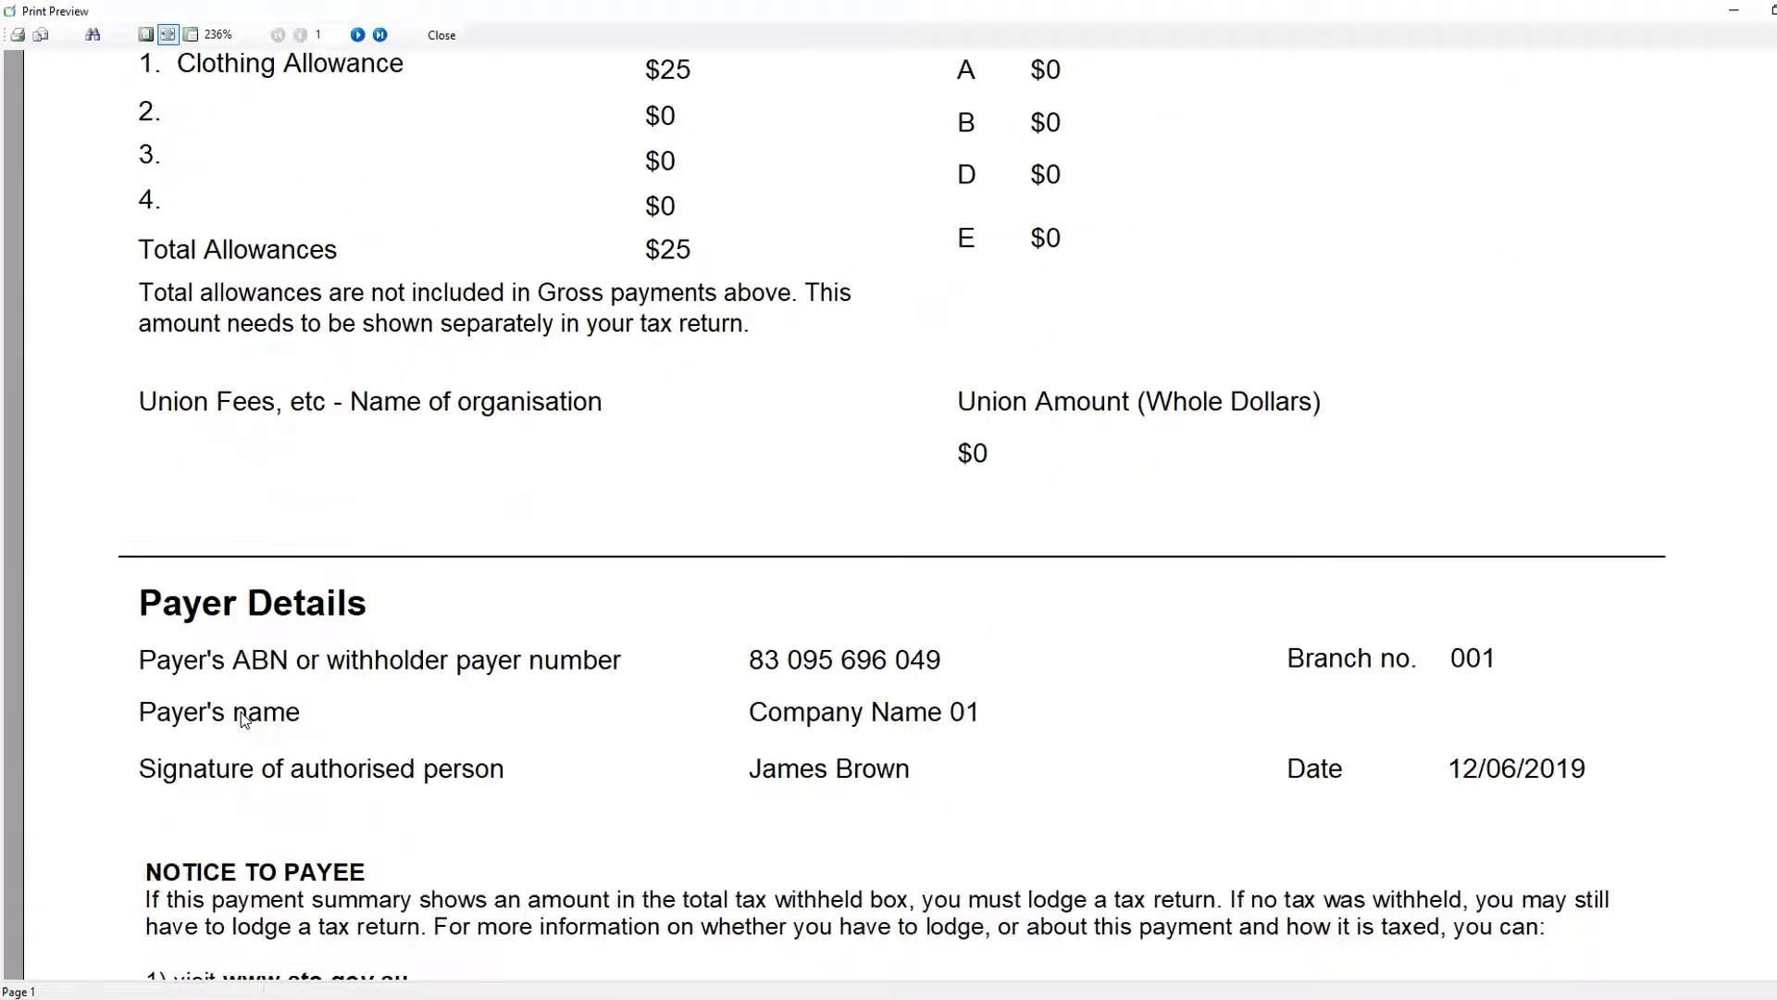
pyautogui.scroll(3, 842, 749)
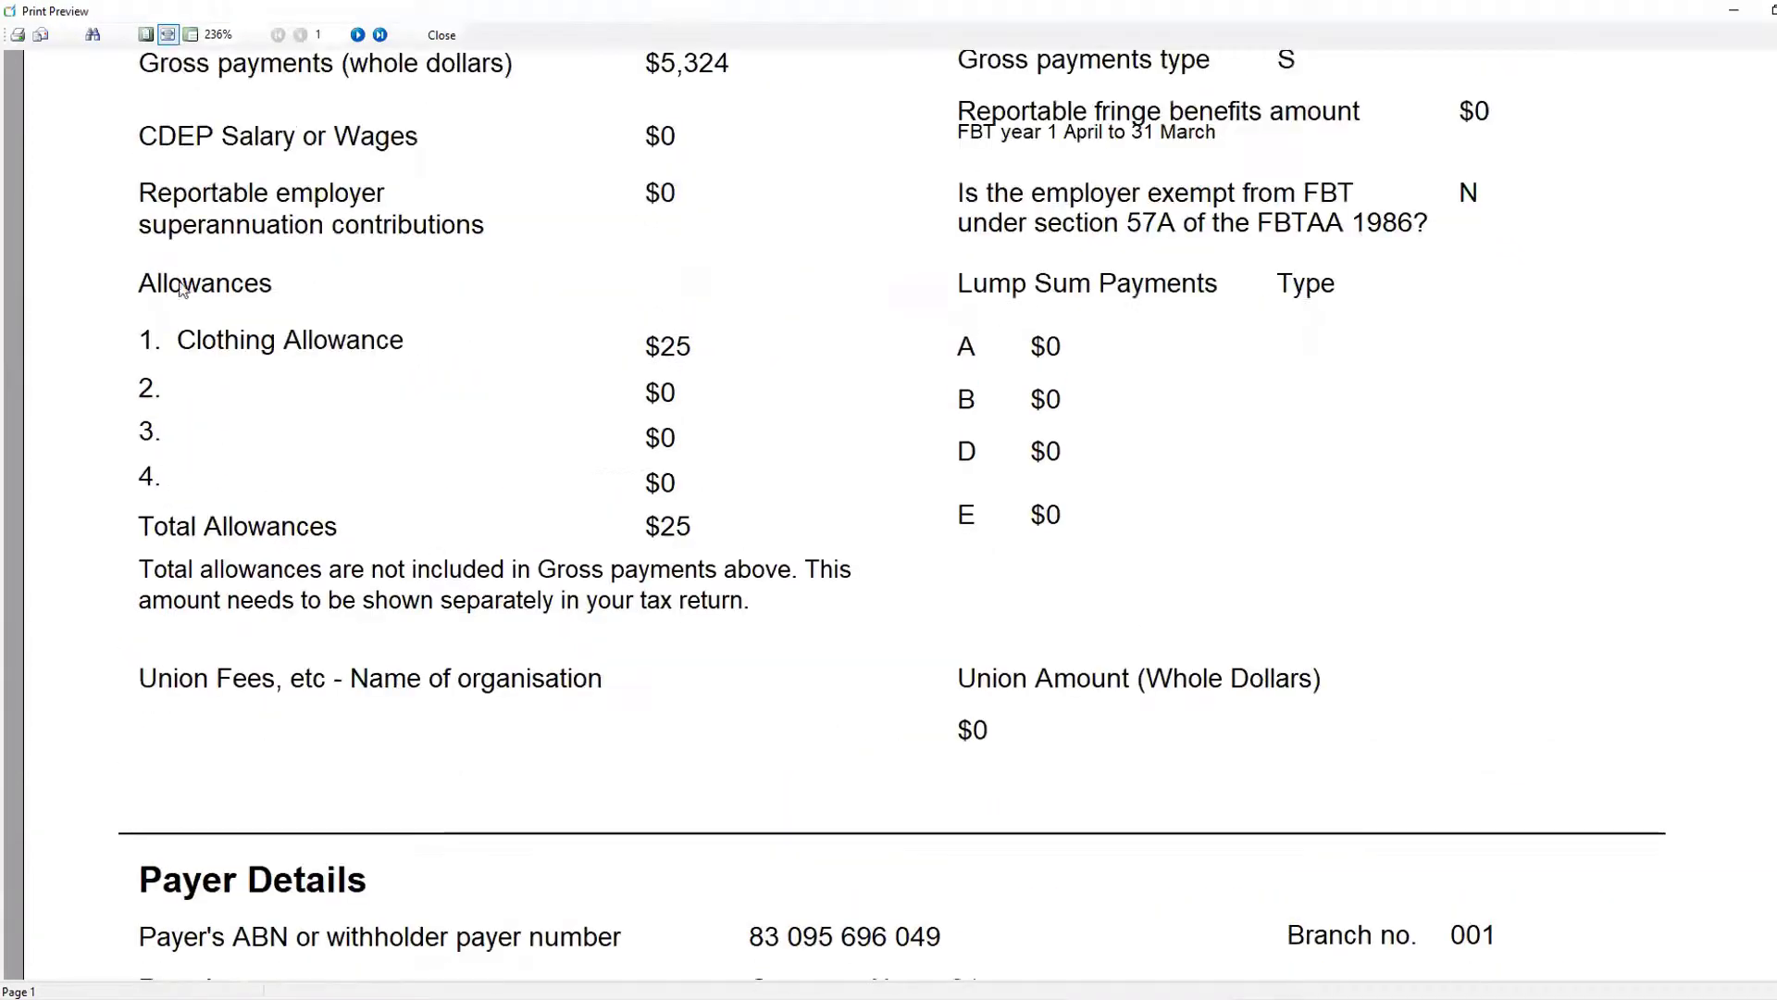
# - Search the preview for Manager, review the matching payment summary, and close the preview
pyautogui.click(92, 34)
pyautogui.click(71, 66)
pyautogui.write('MAnager')
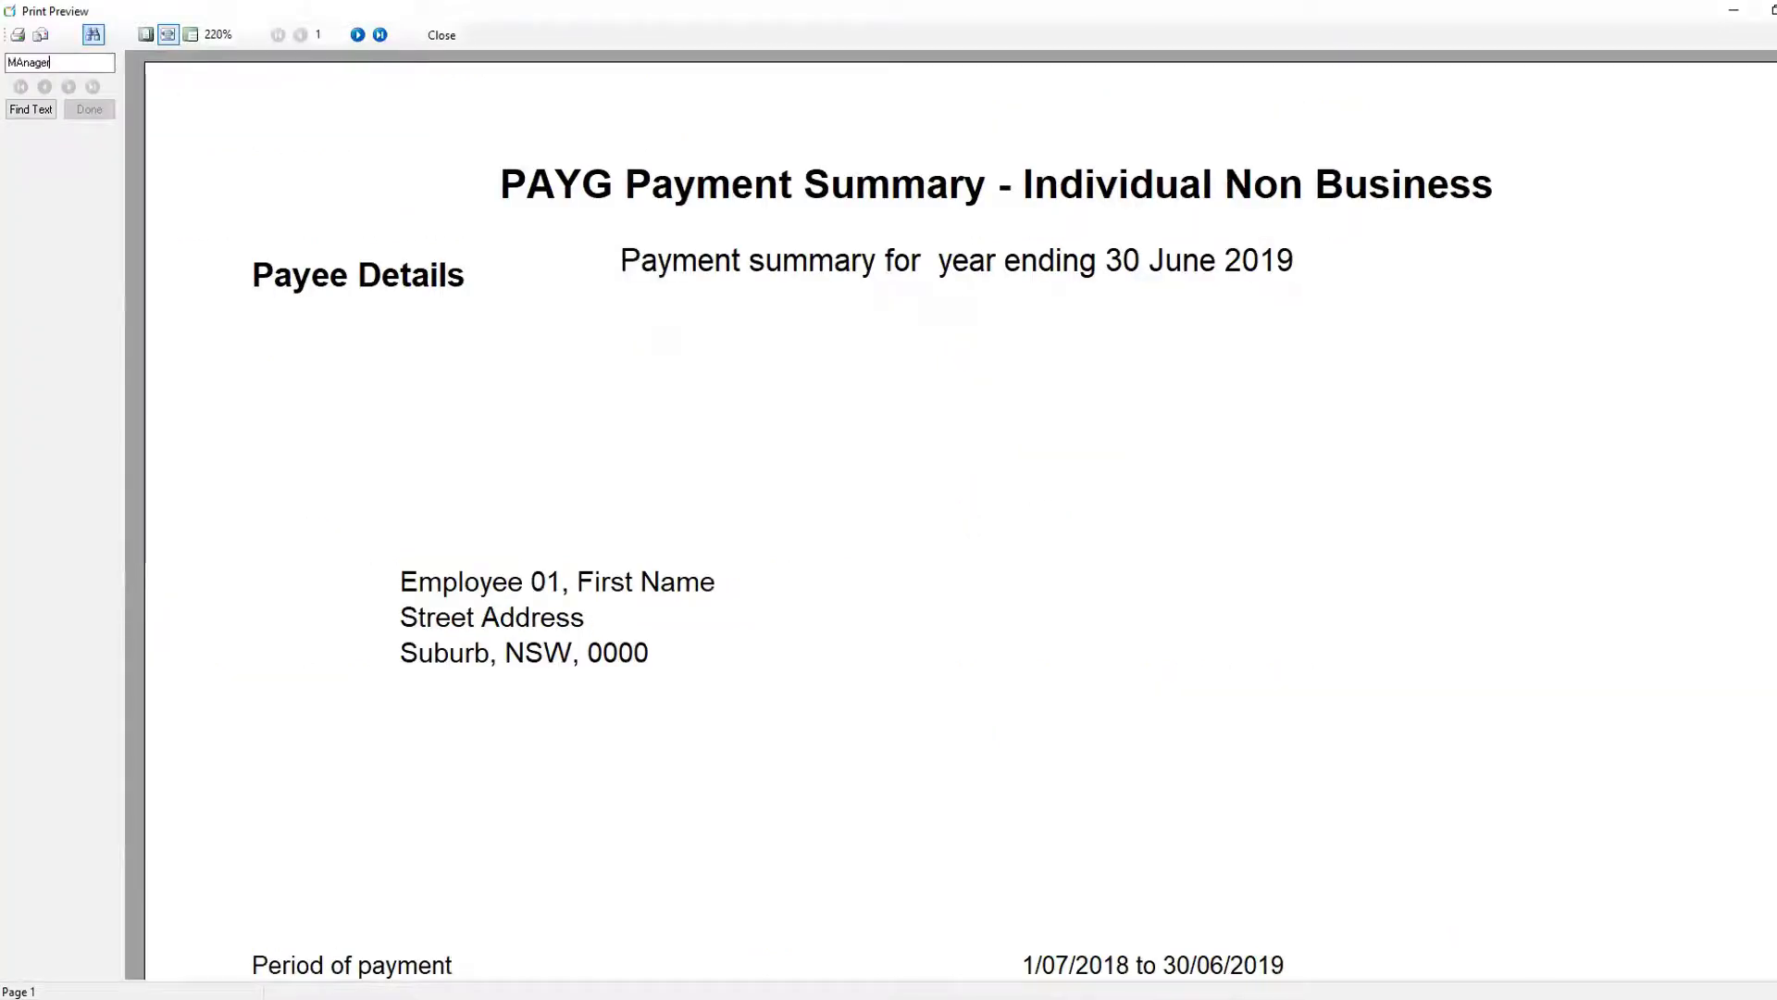
pyautogui.click(25, 61)
pyautogui.press('BackSpace')
pyautogui.write('a')
pyautogui.click(30, 109)
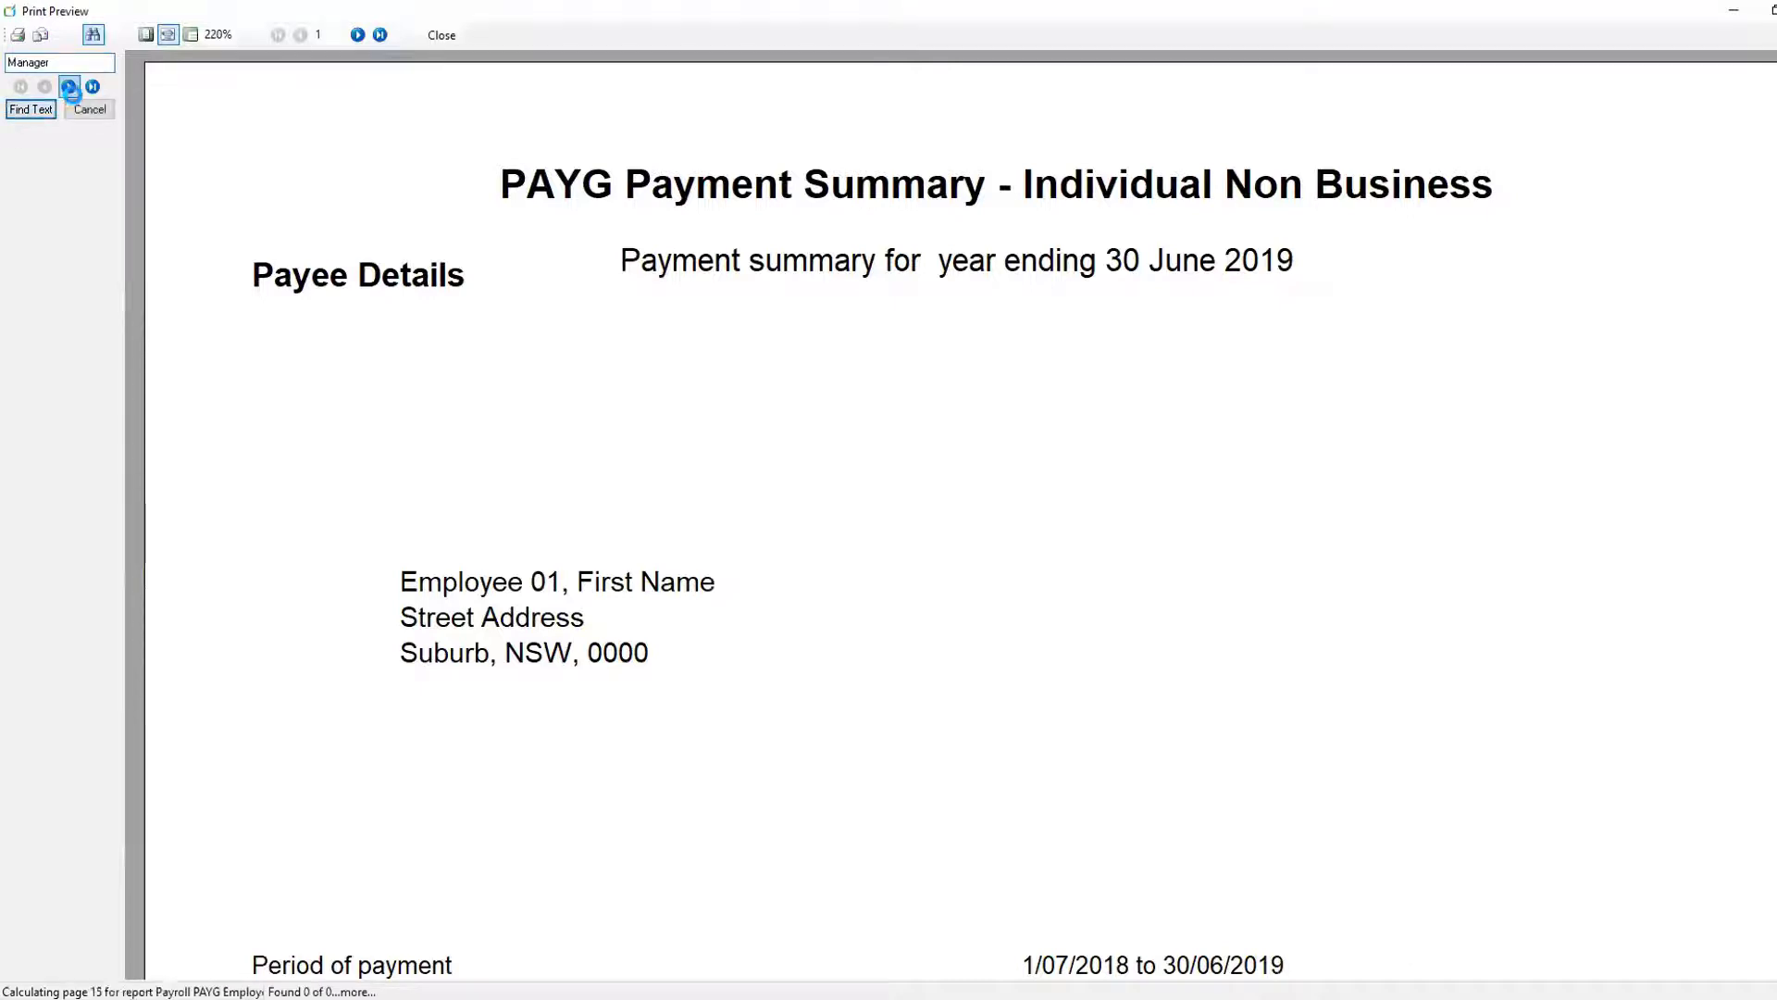
pyautogui.click(70, 90)
pyautogui.scroll(-2, 853, 398)
pyautogui.scroll(-7, 859, 402)
pyautogui.scroll(2, 773, 369)
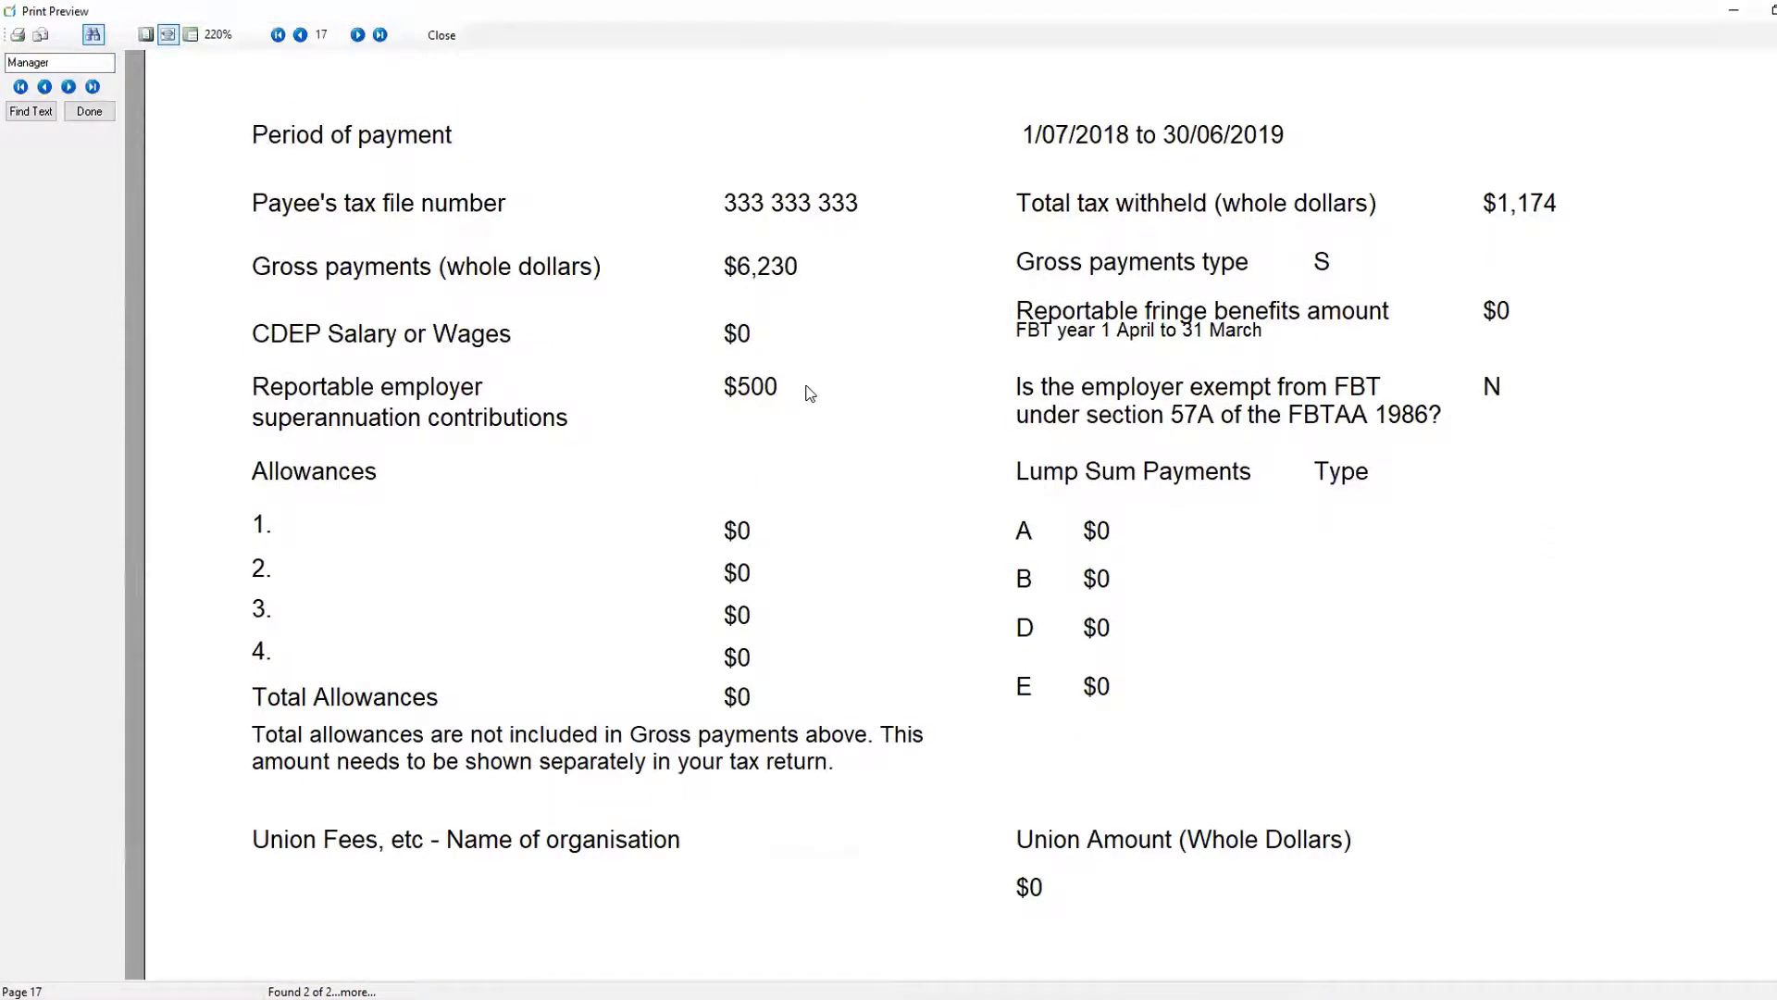
pyautogui.click(442, 35)
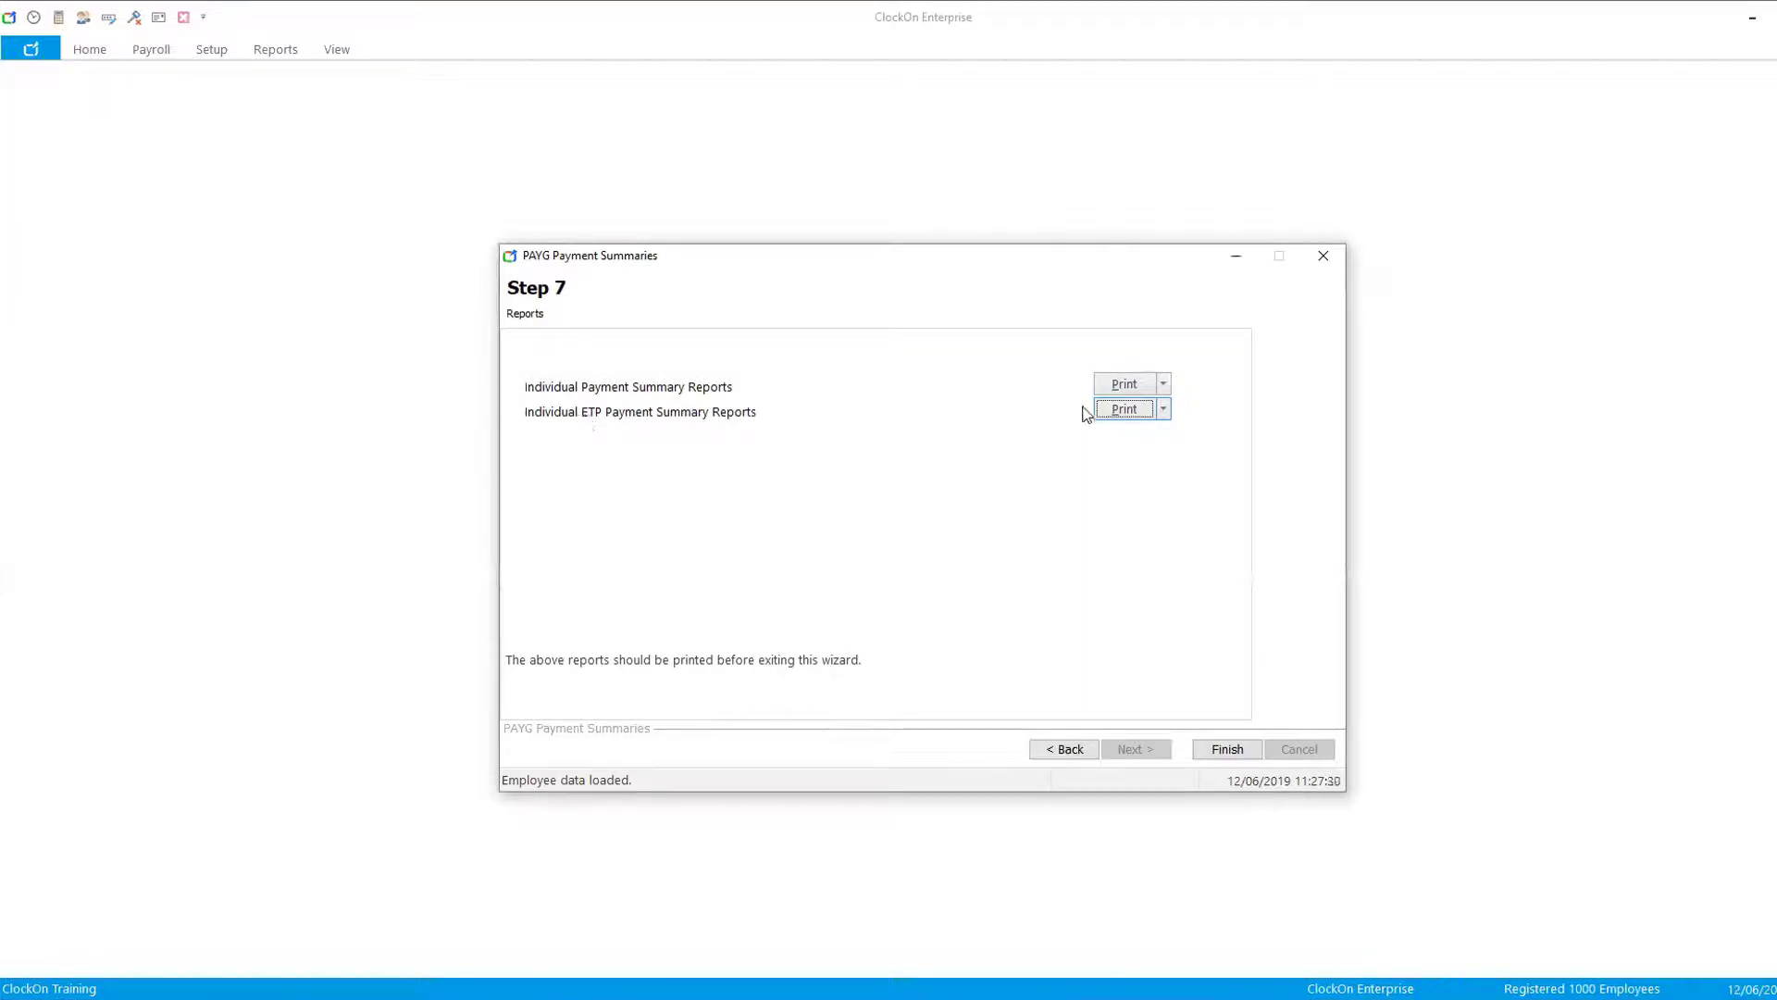
# - Try to print the individual ETP payment summary reports, then go back and cancel the PAYG summaries wizard
pyautogui.click(1163, 409)
pyautogui.click(1157, 437)
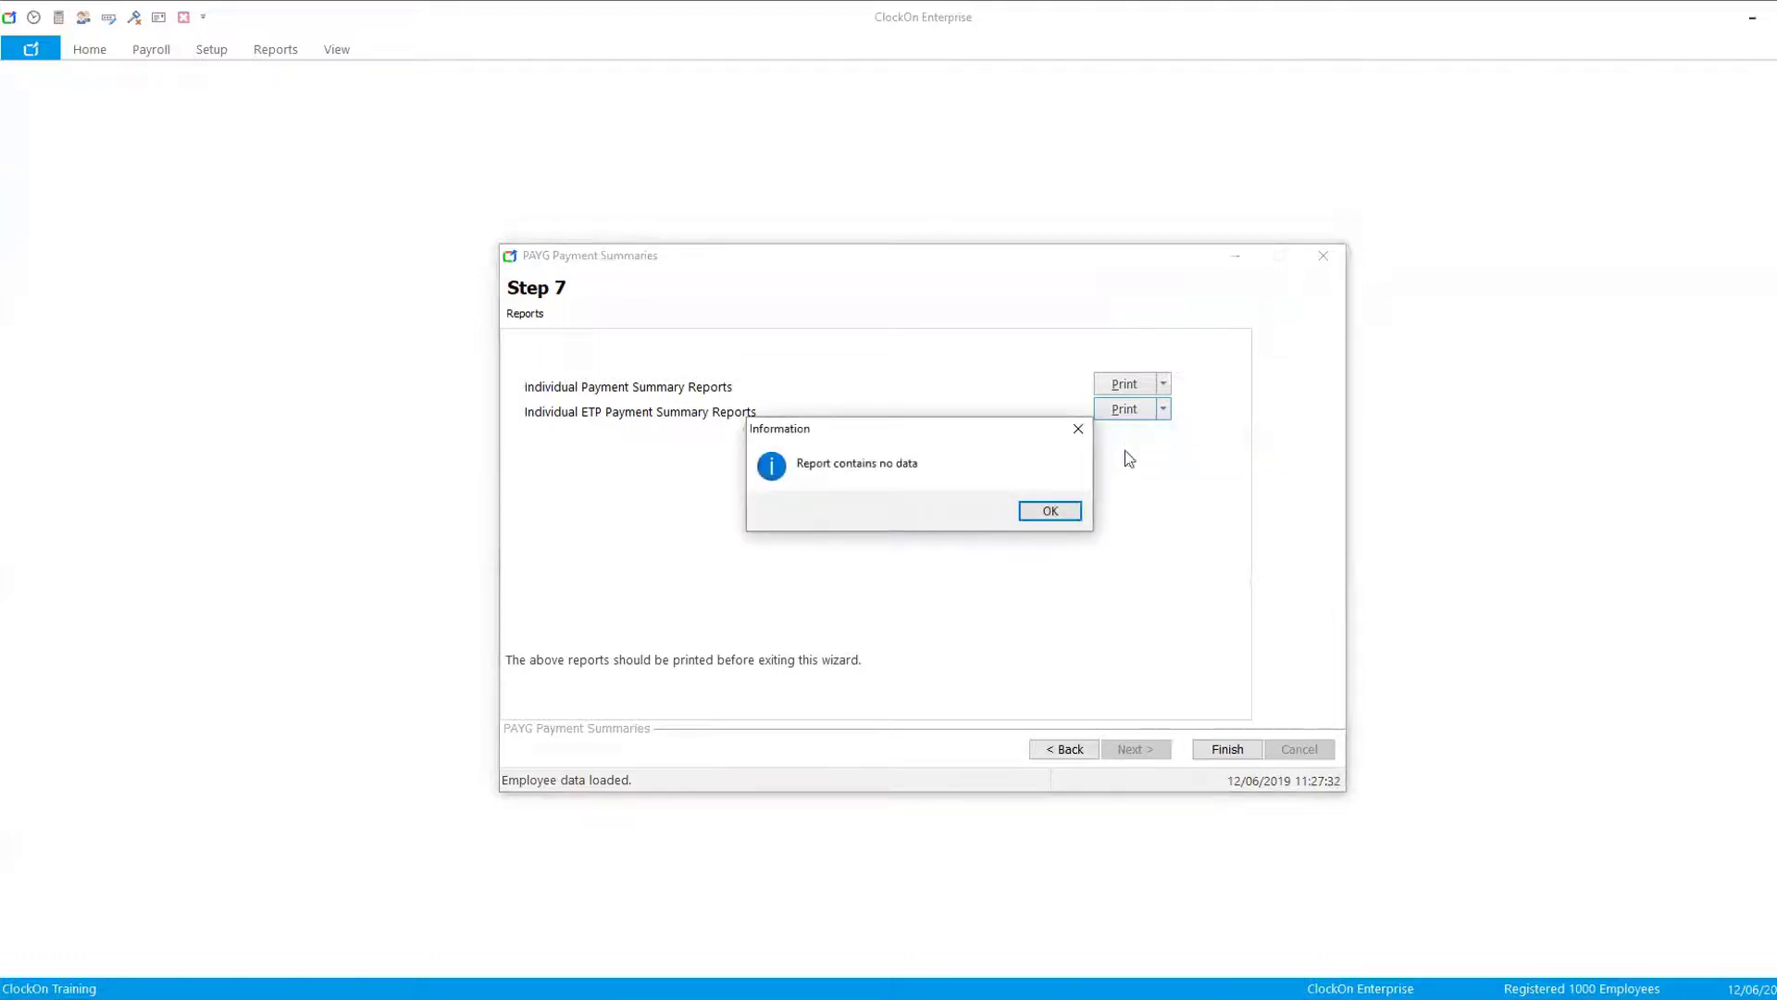
pyautogui.click(1054, 511)
pyautogui.click(1051, 510)
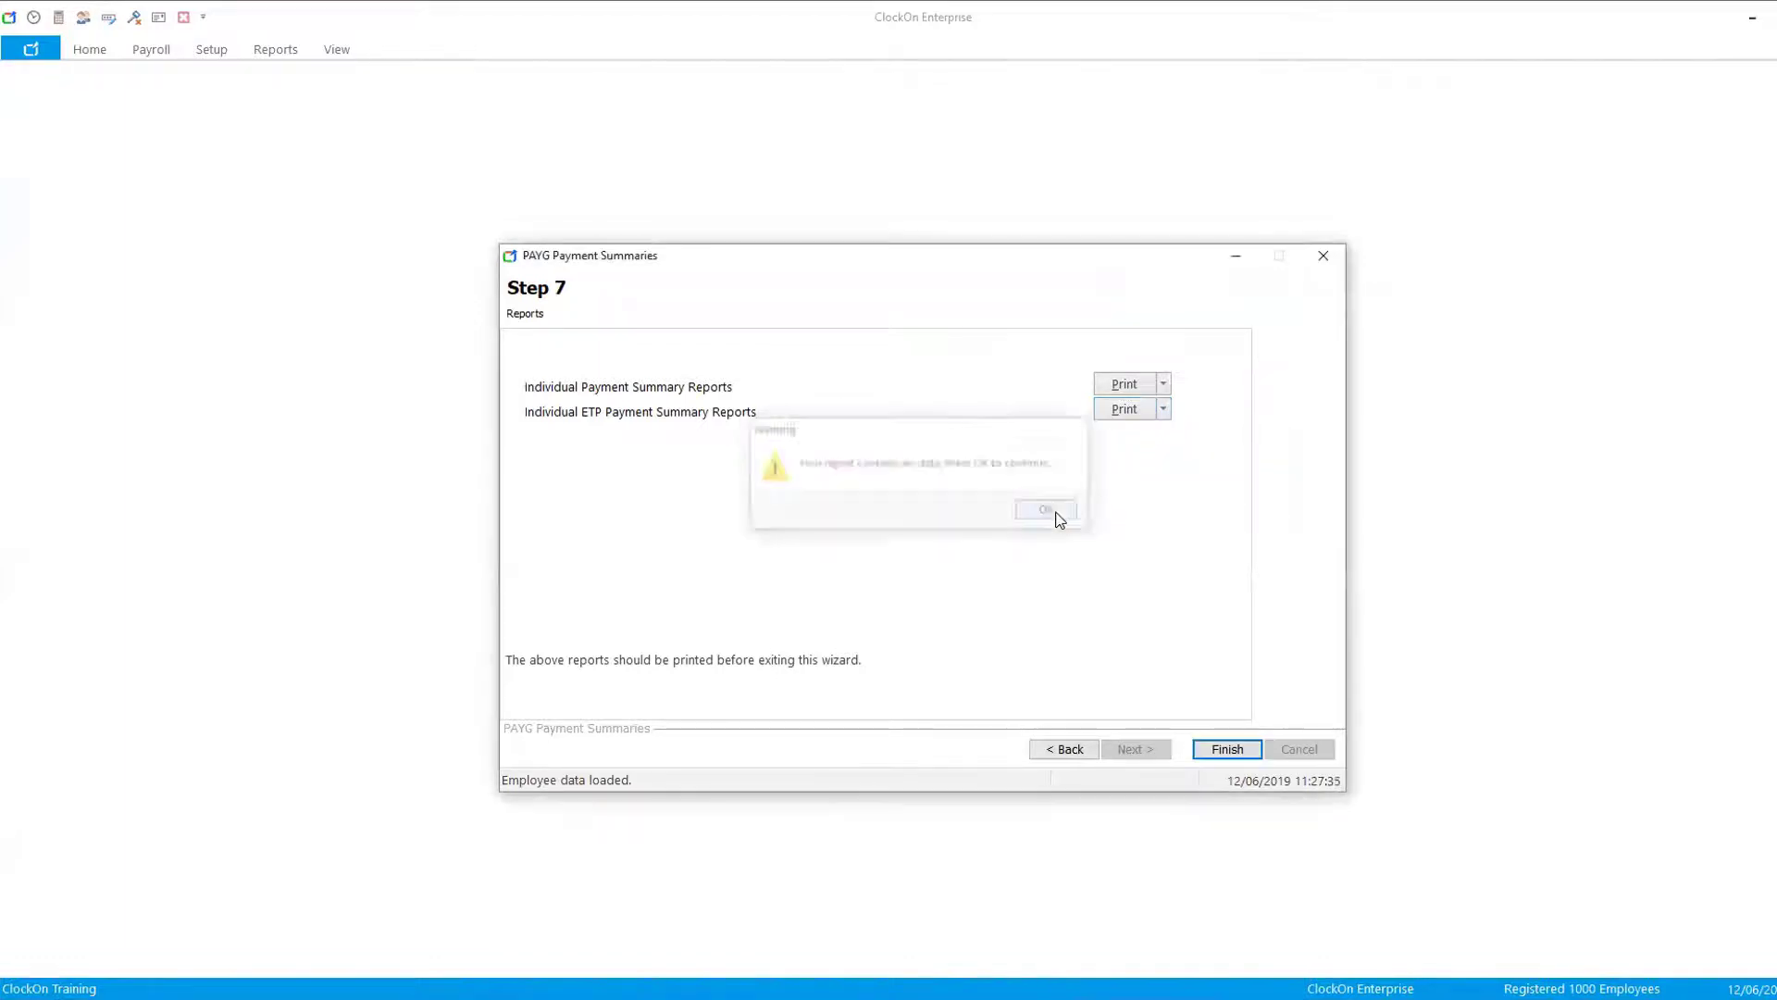
pyautogui.click(1063, 749)
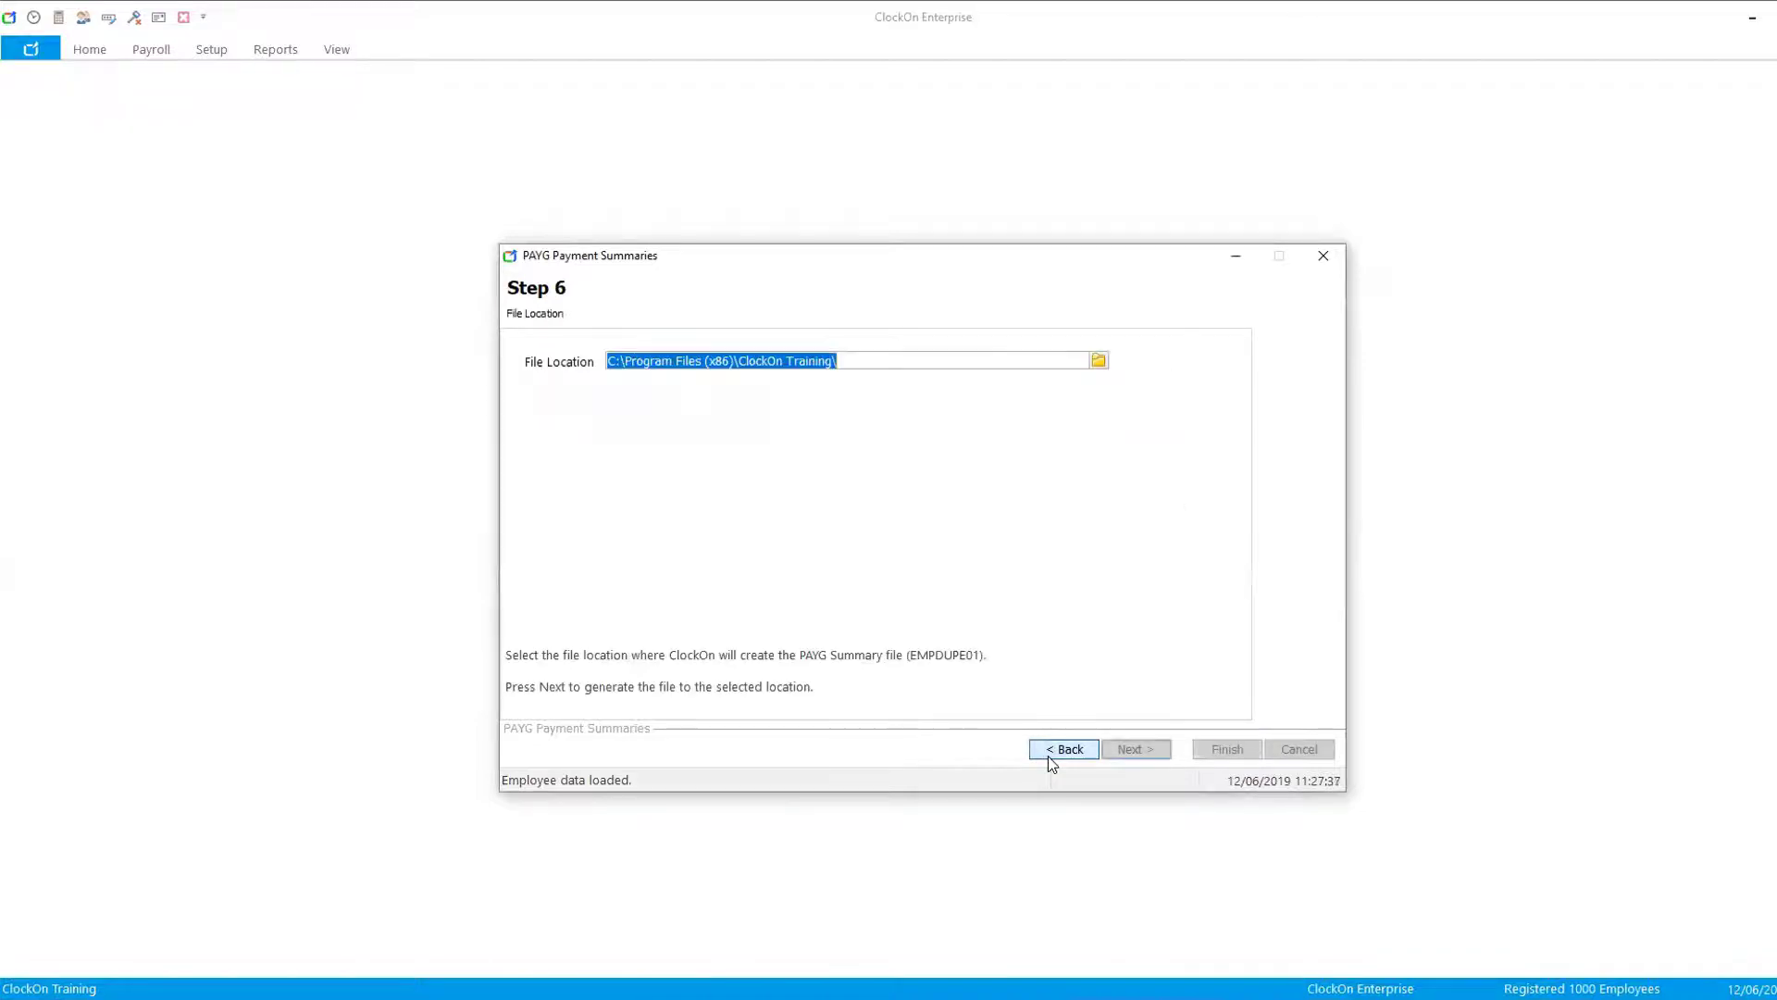
pyautogui.click(1299, 749)
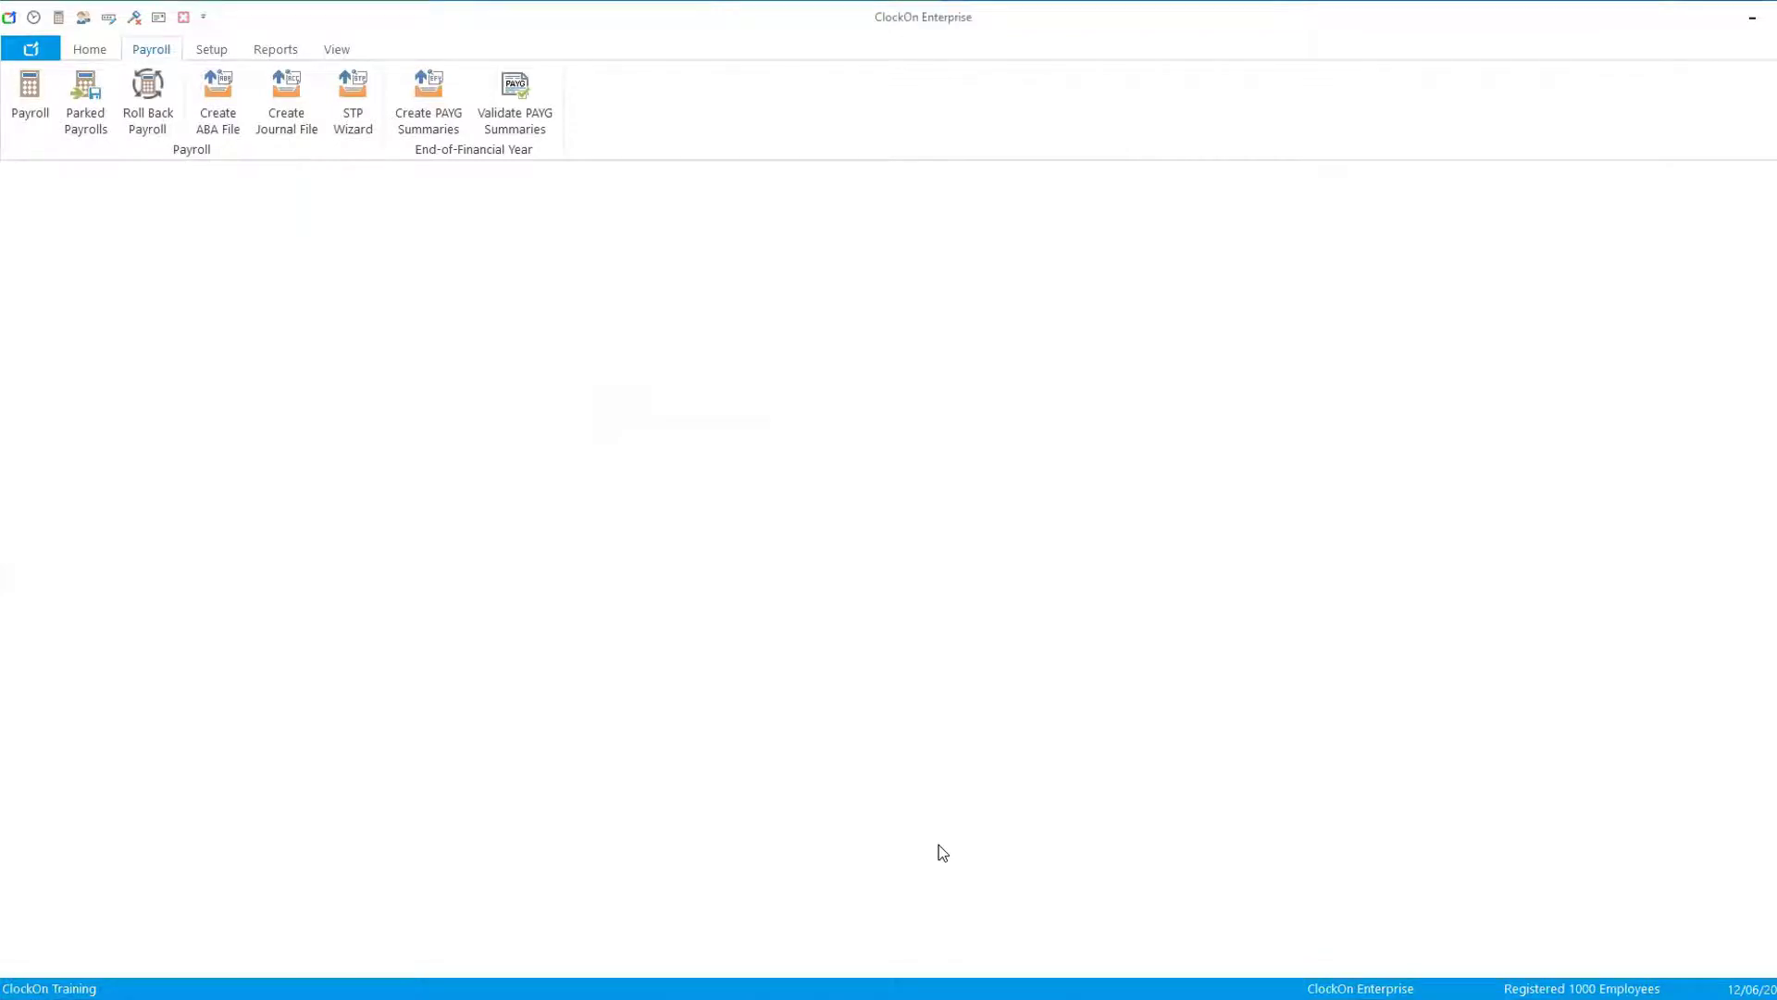
# - Open a payroll, clear the option to include all employees, and select Employee 06
pyautogui.click(21, 104)
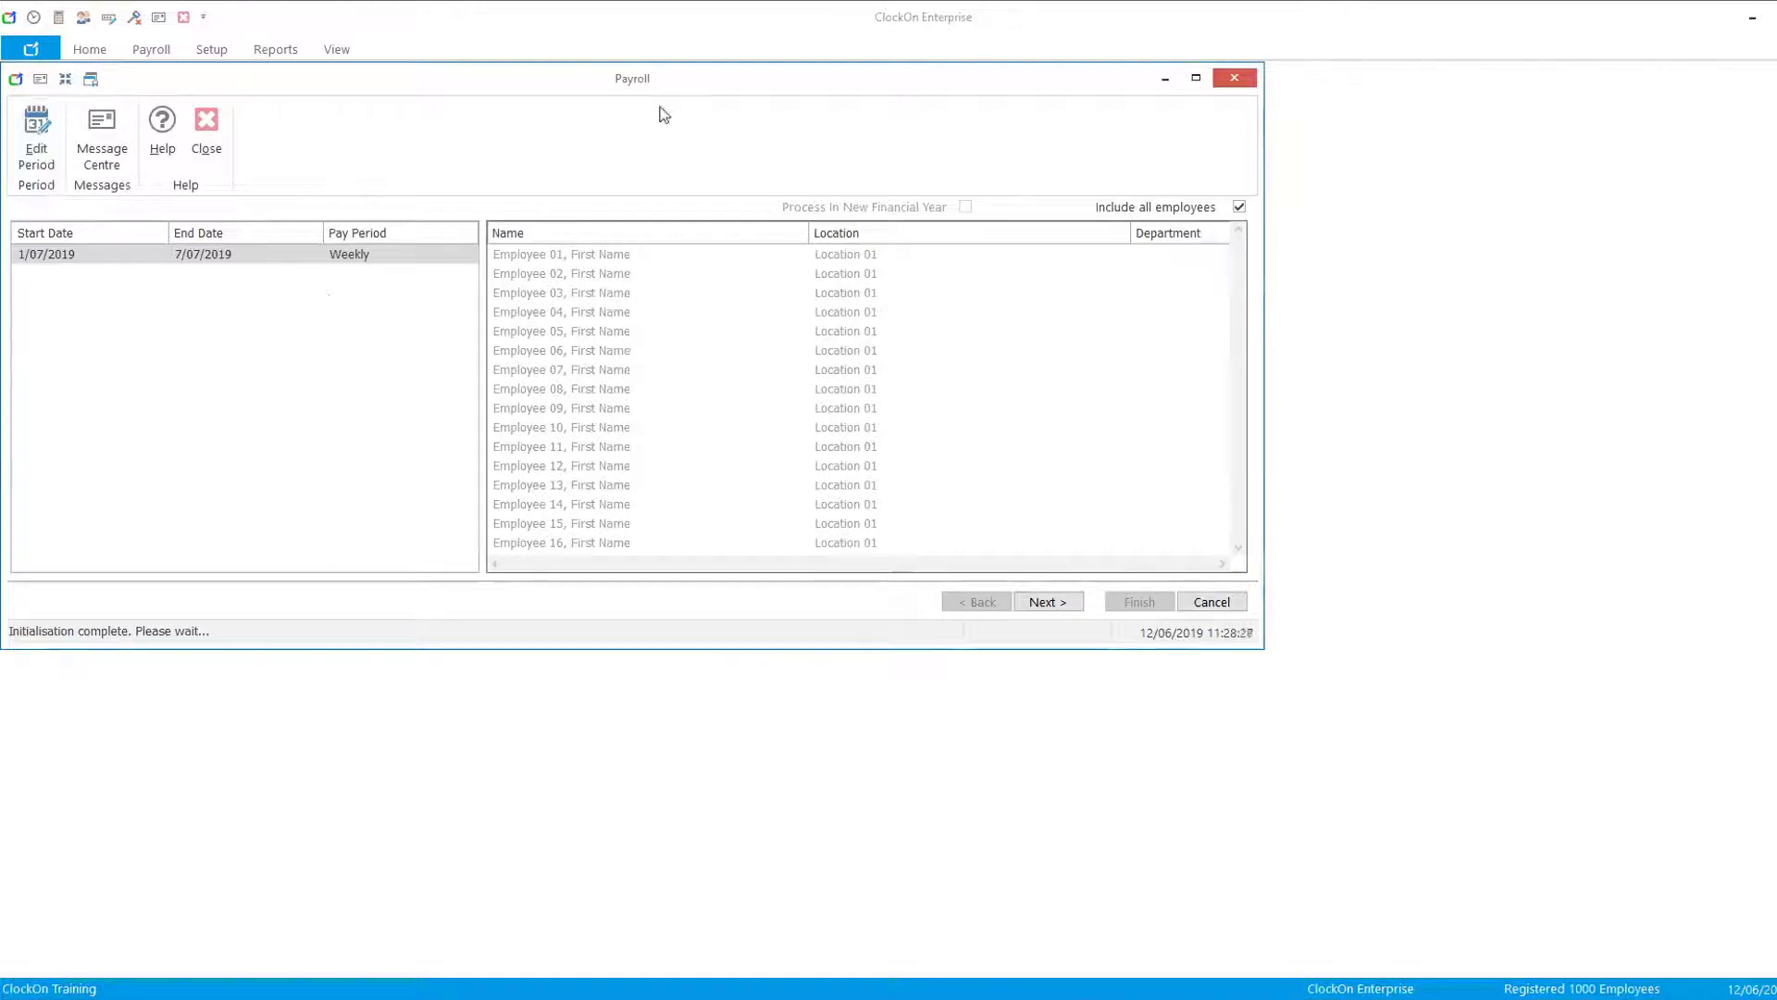
pyautogui.click(1240, 208)
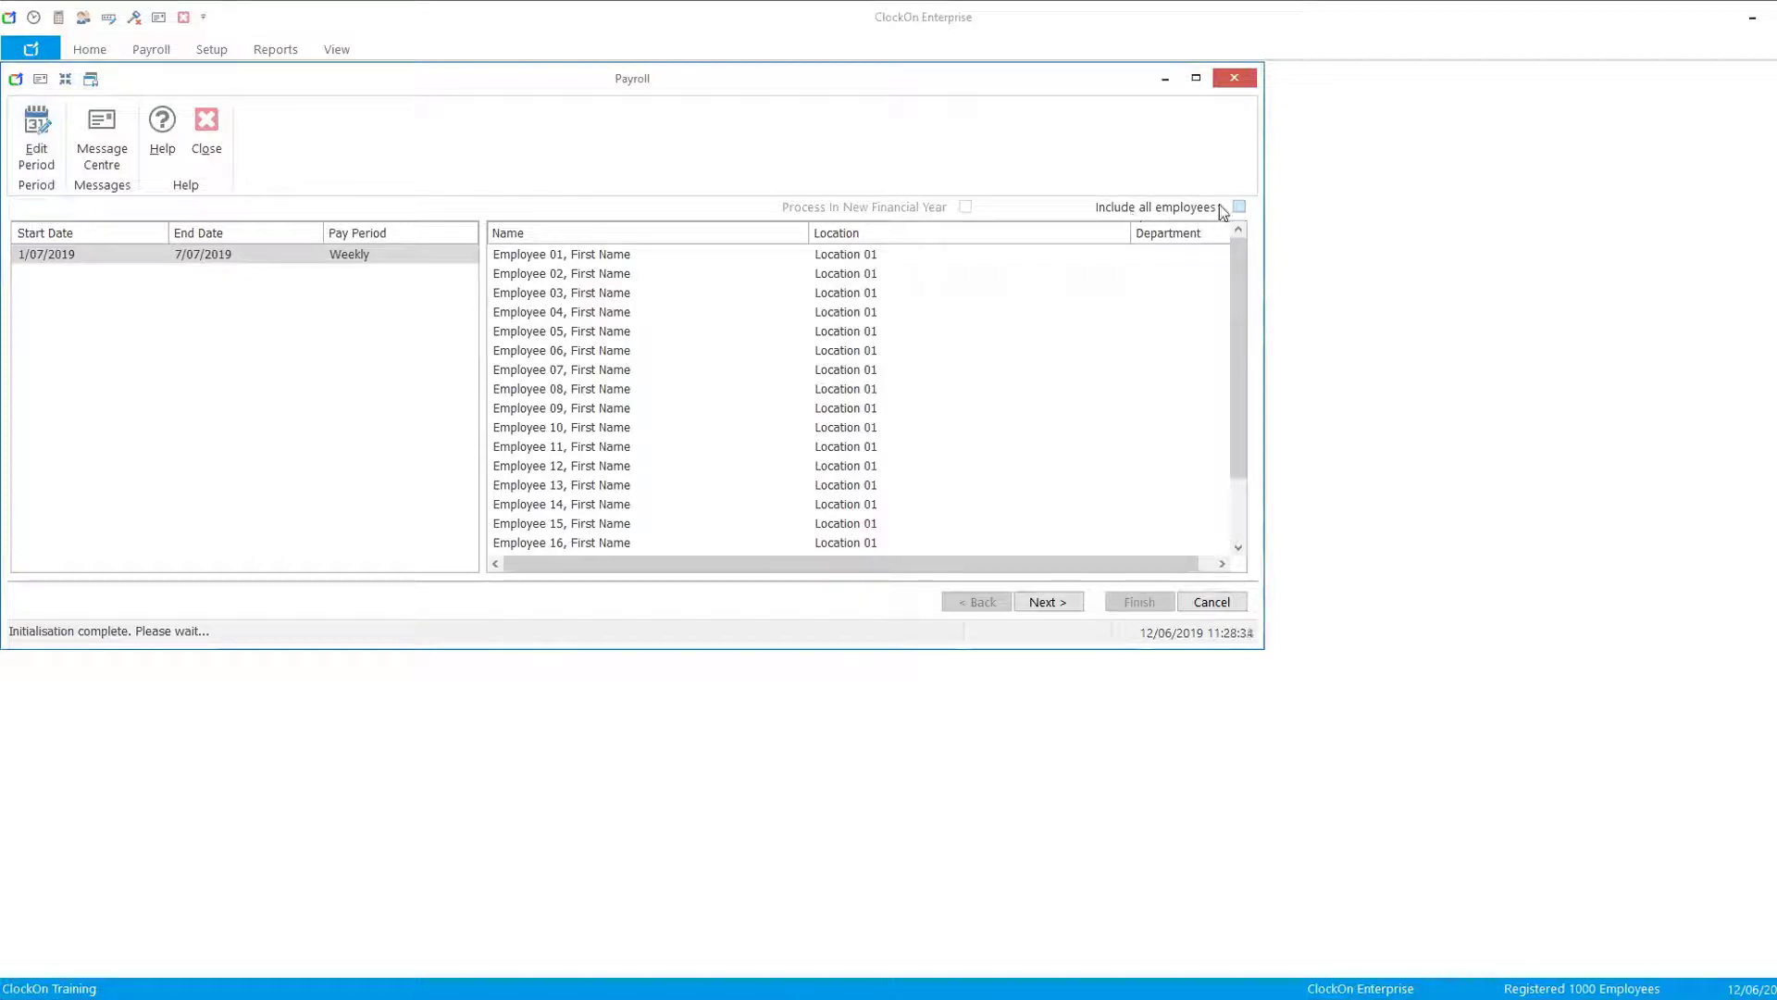
pyautogui.click(599, 352)
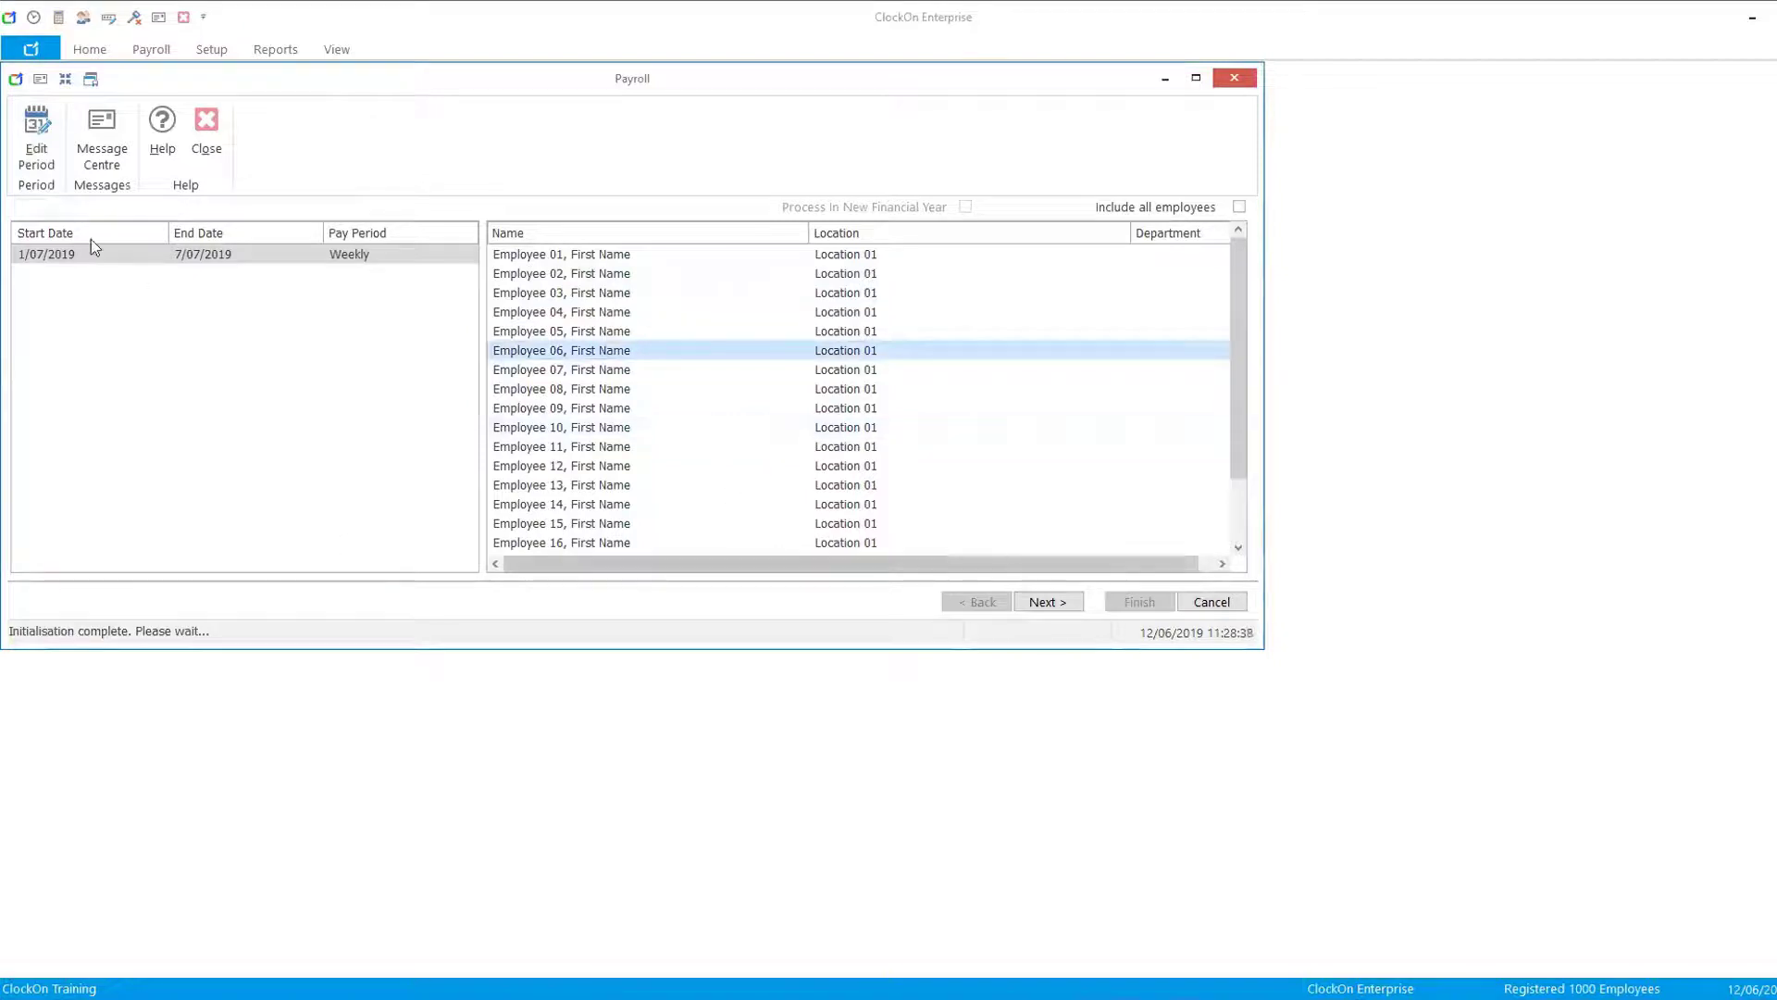
# - Edit the pay period to run from 1/07/2018 to 30/06/2019 as a no-entitlements payroll and save it
pyautogui.click(34, 151)
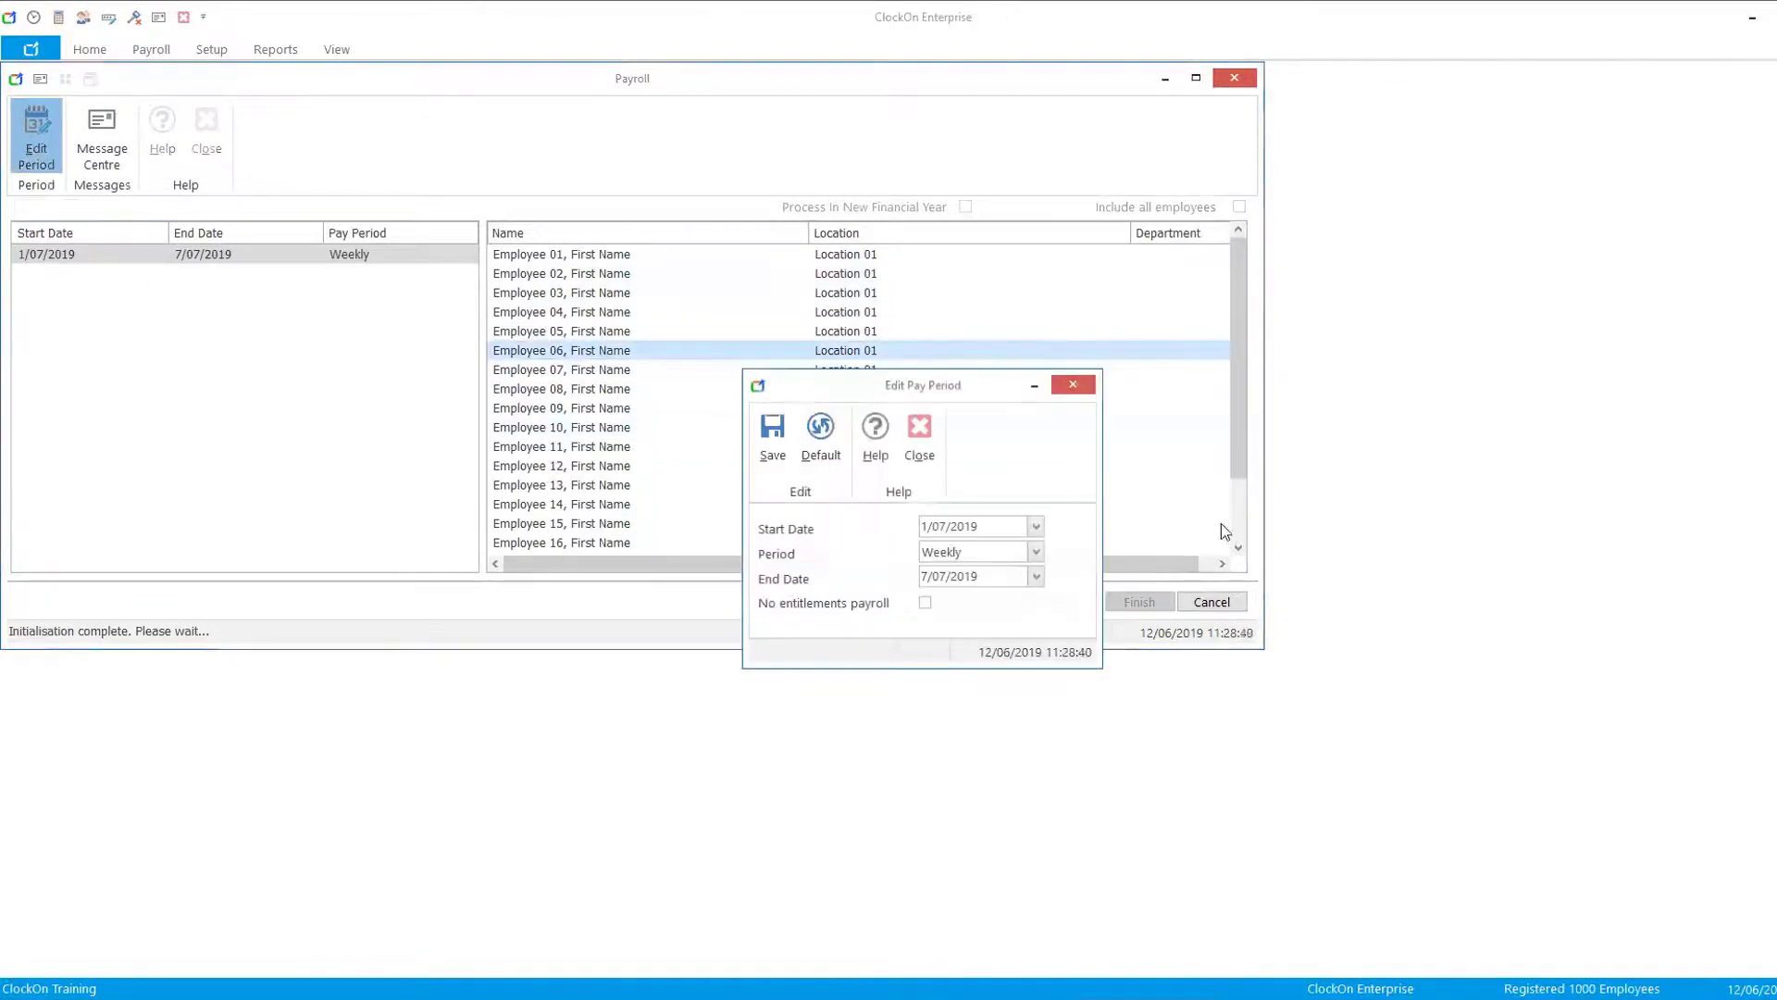
pyautogui.click(1036, 527)
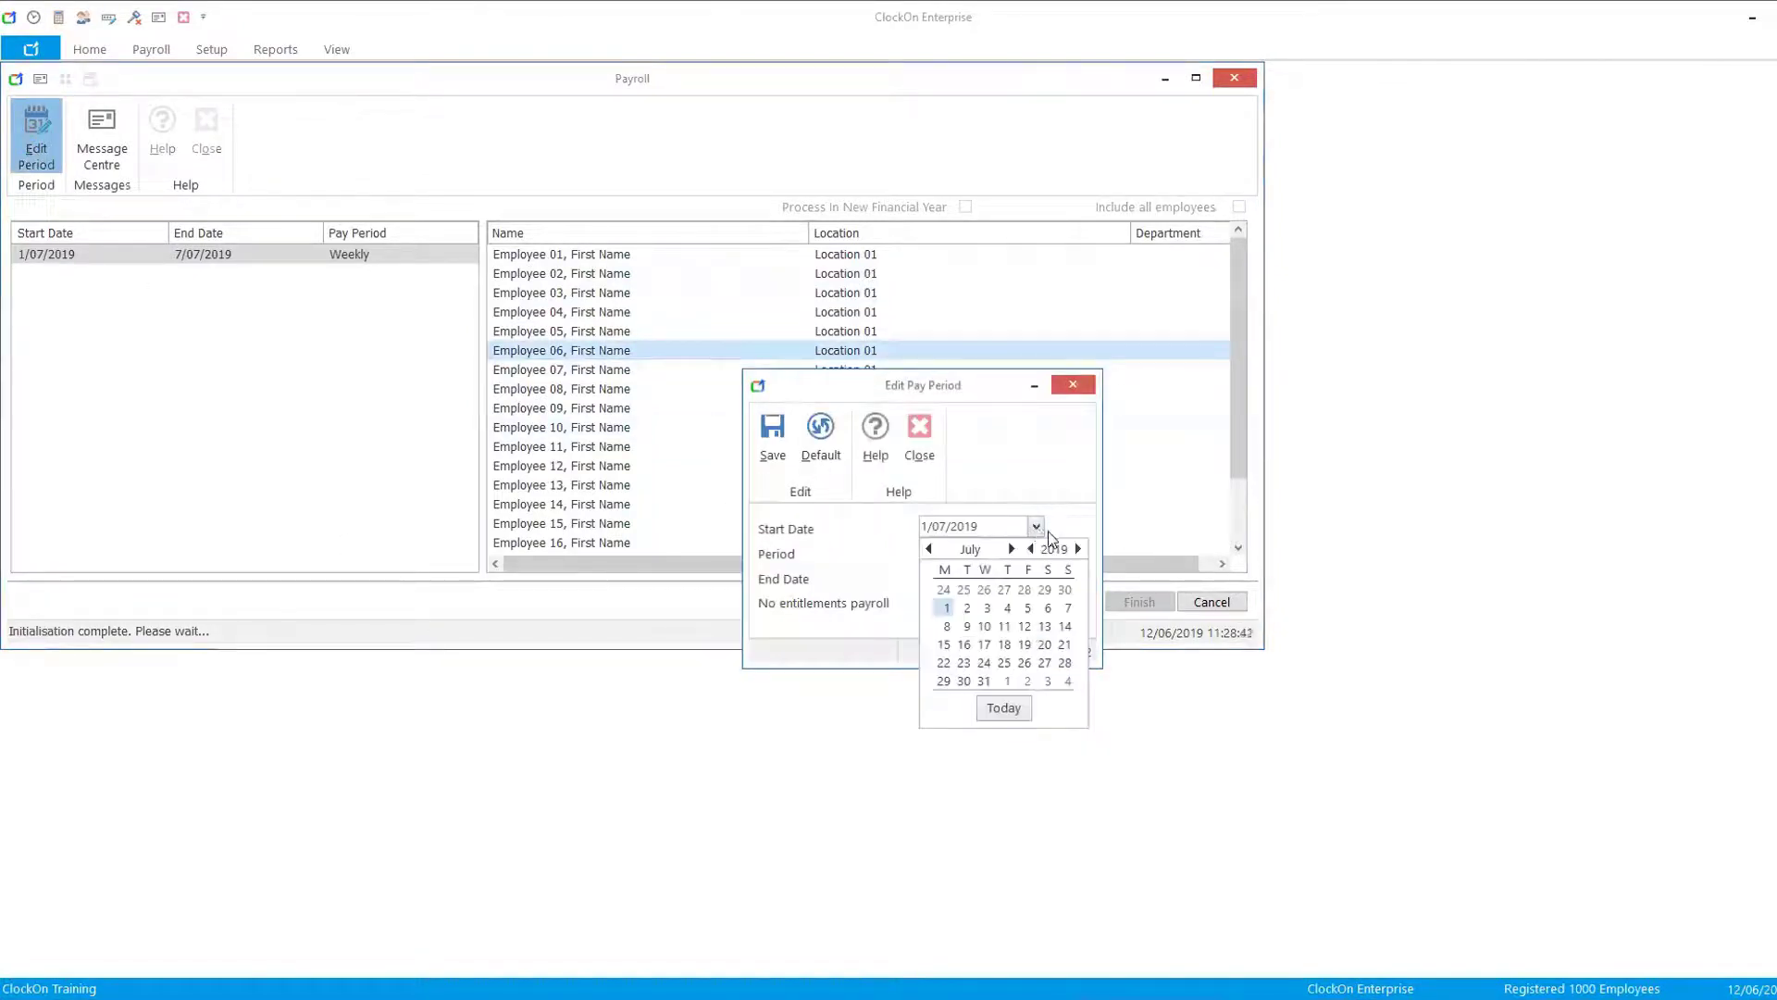
pyautogui.click(980, 522)
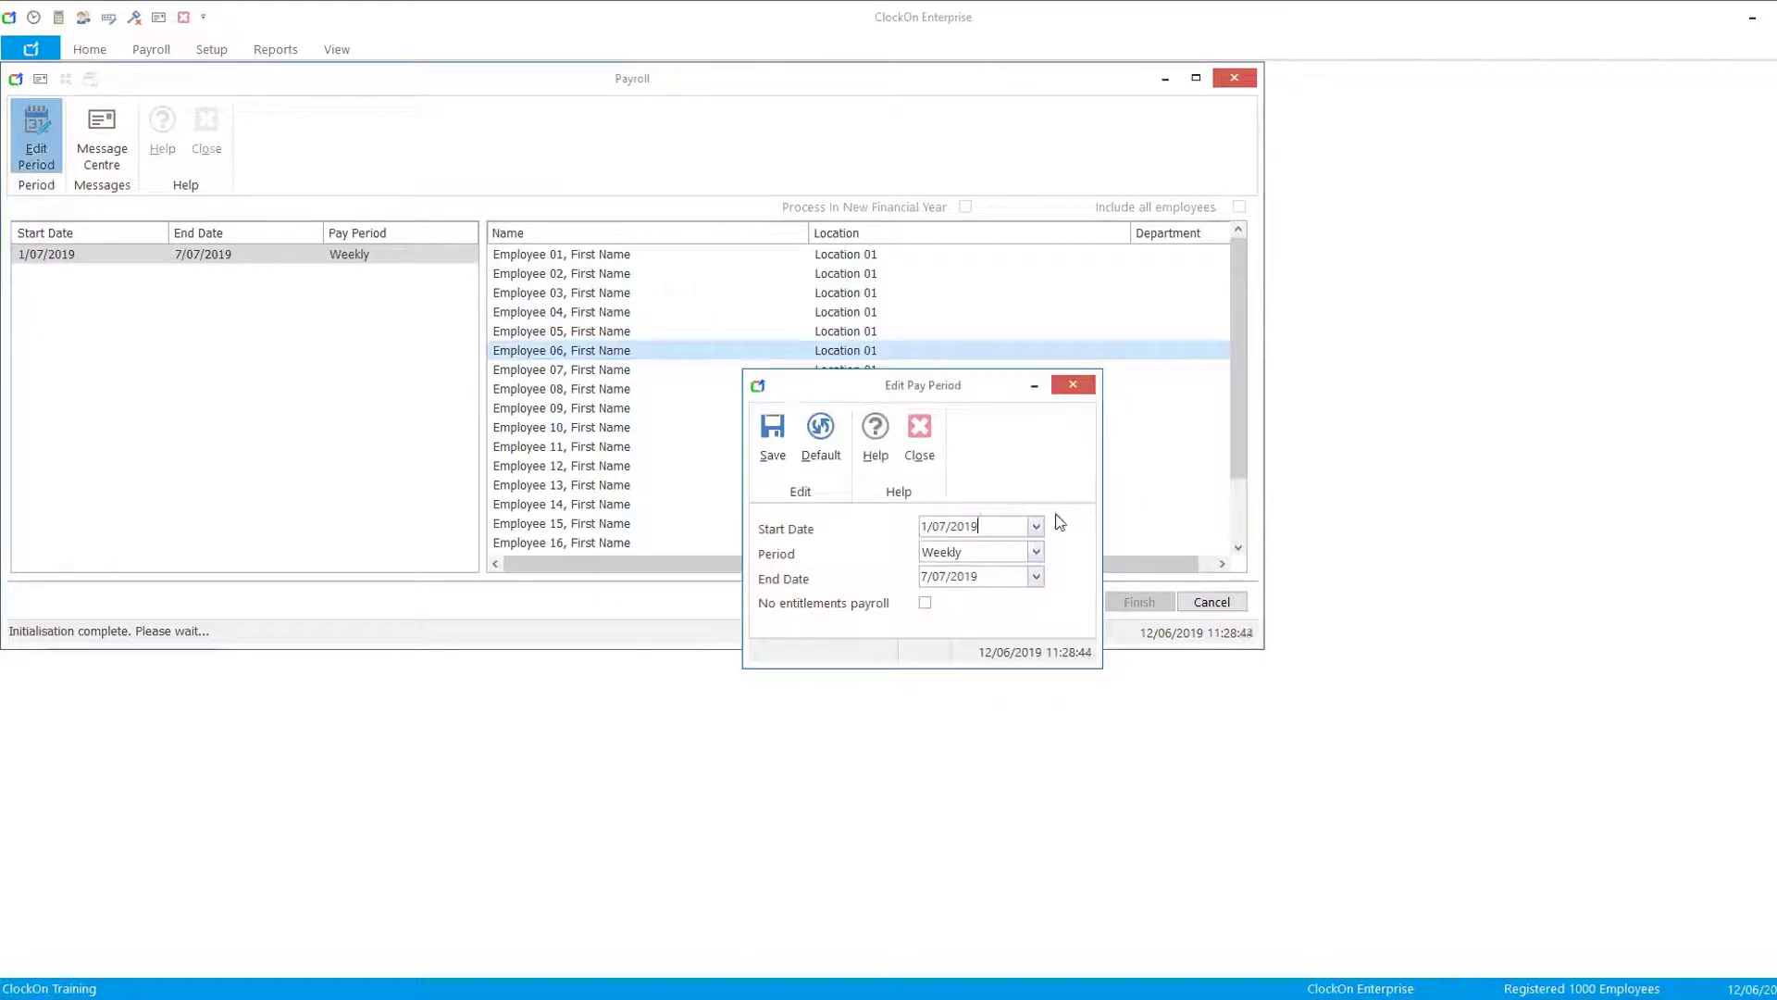
pyautogui.press('BackSpace')
pyautogui.write('8')
pyautogui.press('Tab')
pyautogui.write('30/06/2019')
pyautogui.click(925, 602)
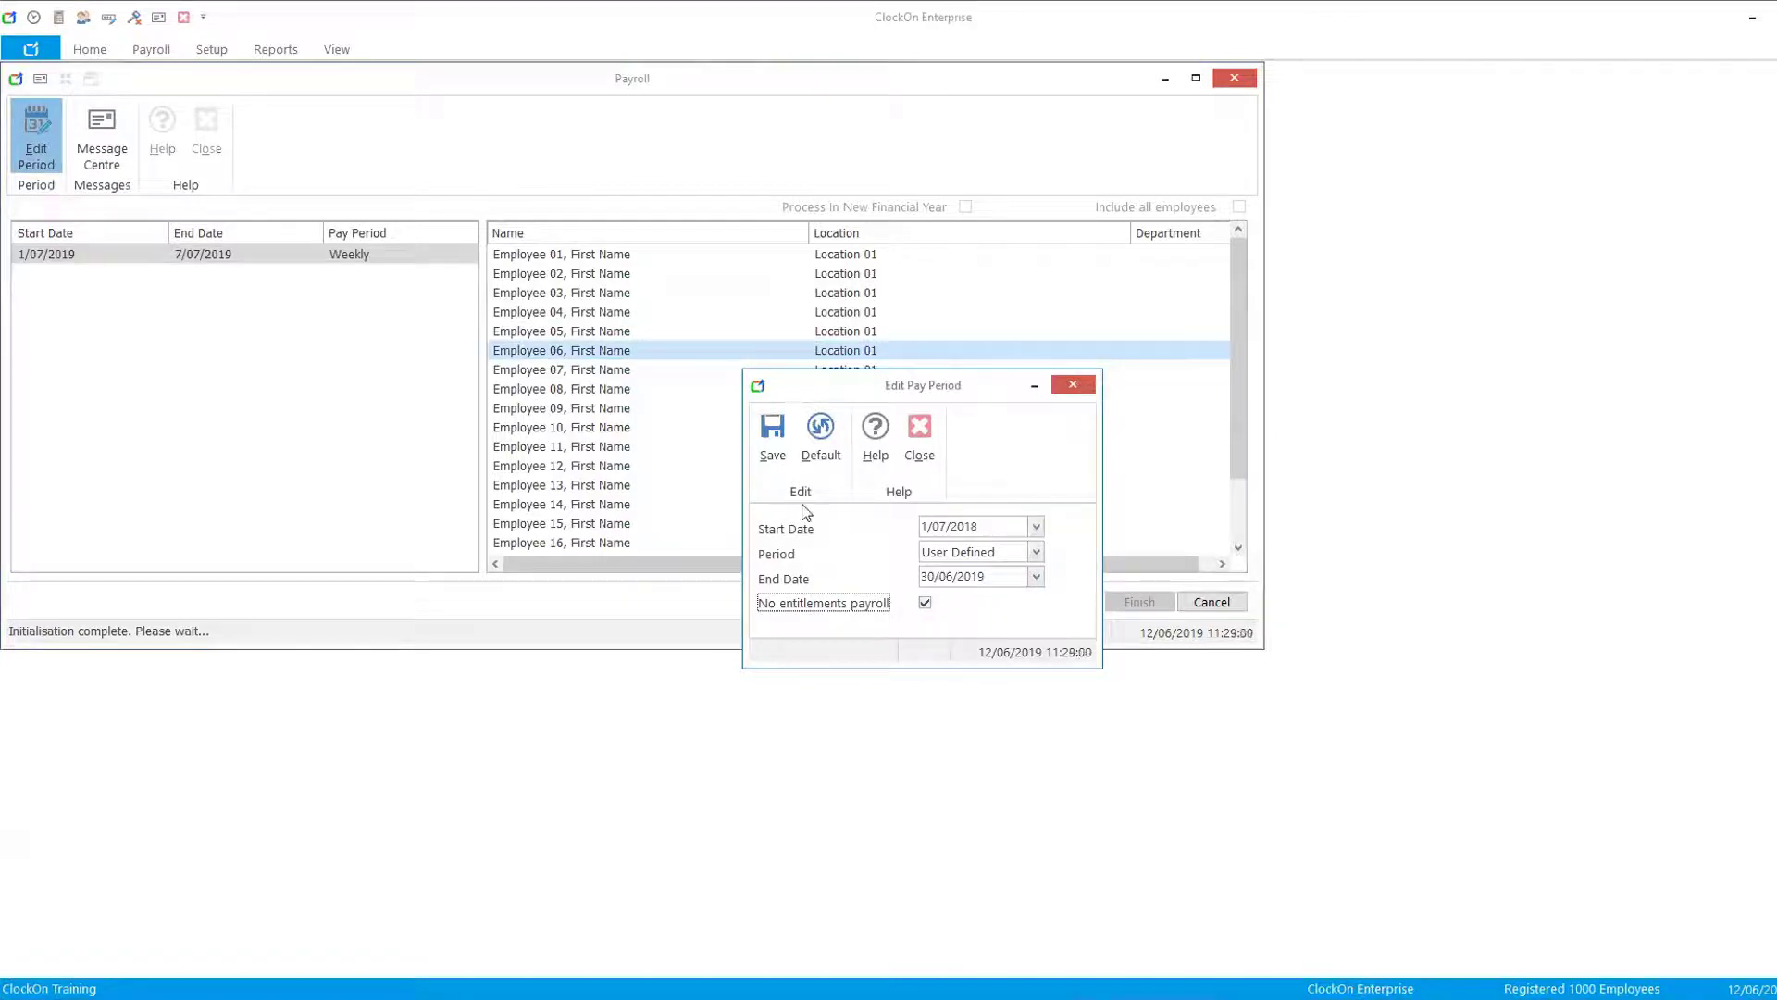
pyautogui.click(770, 437)
pyautogui.click(978, 515)
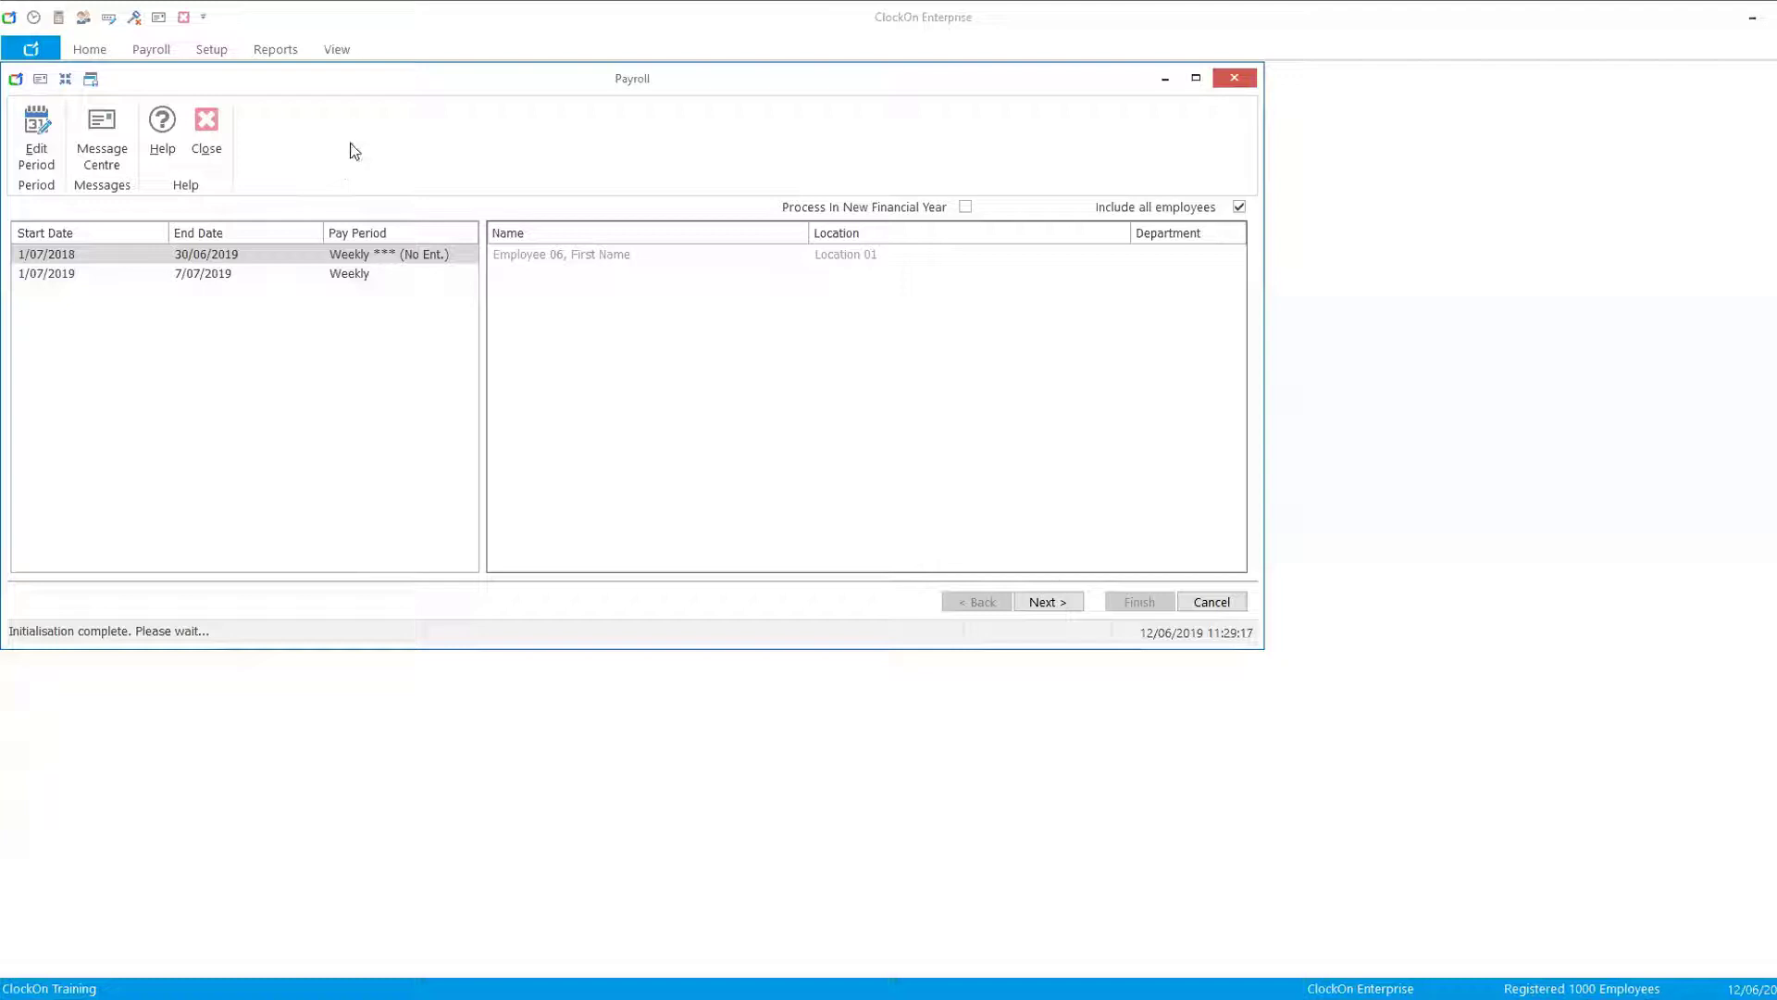
# - Open the Employees window and view the Administrator's Special Options settings
pyautogui.click(152, 50)
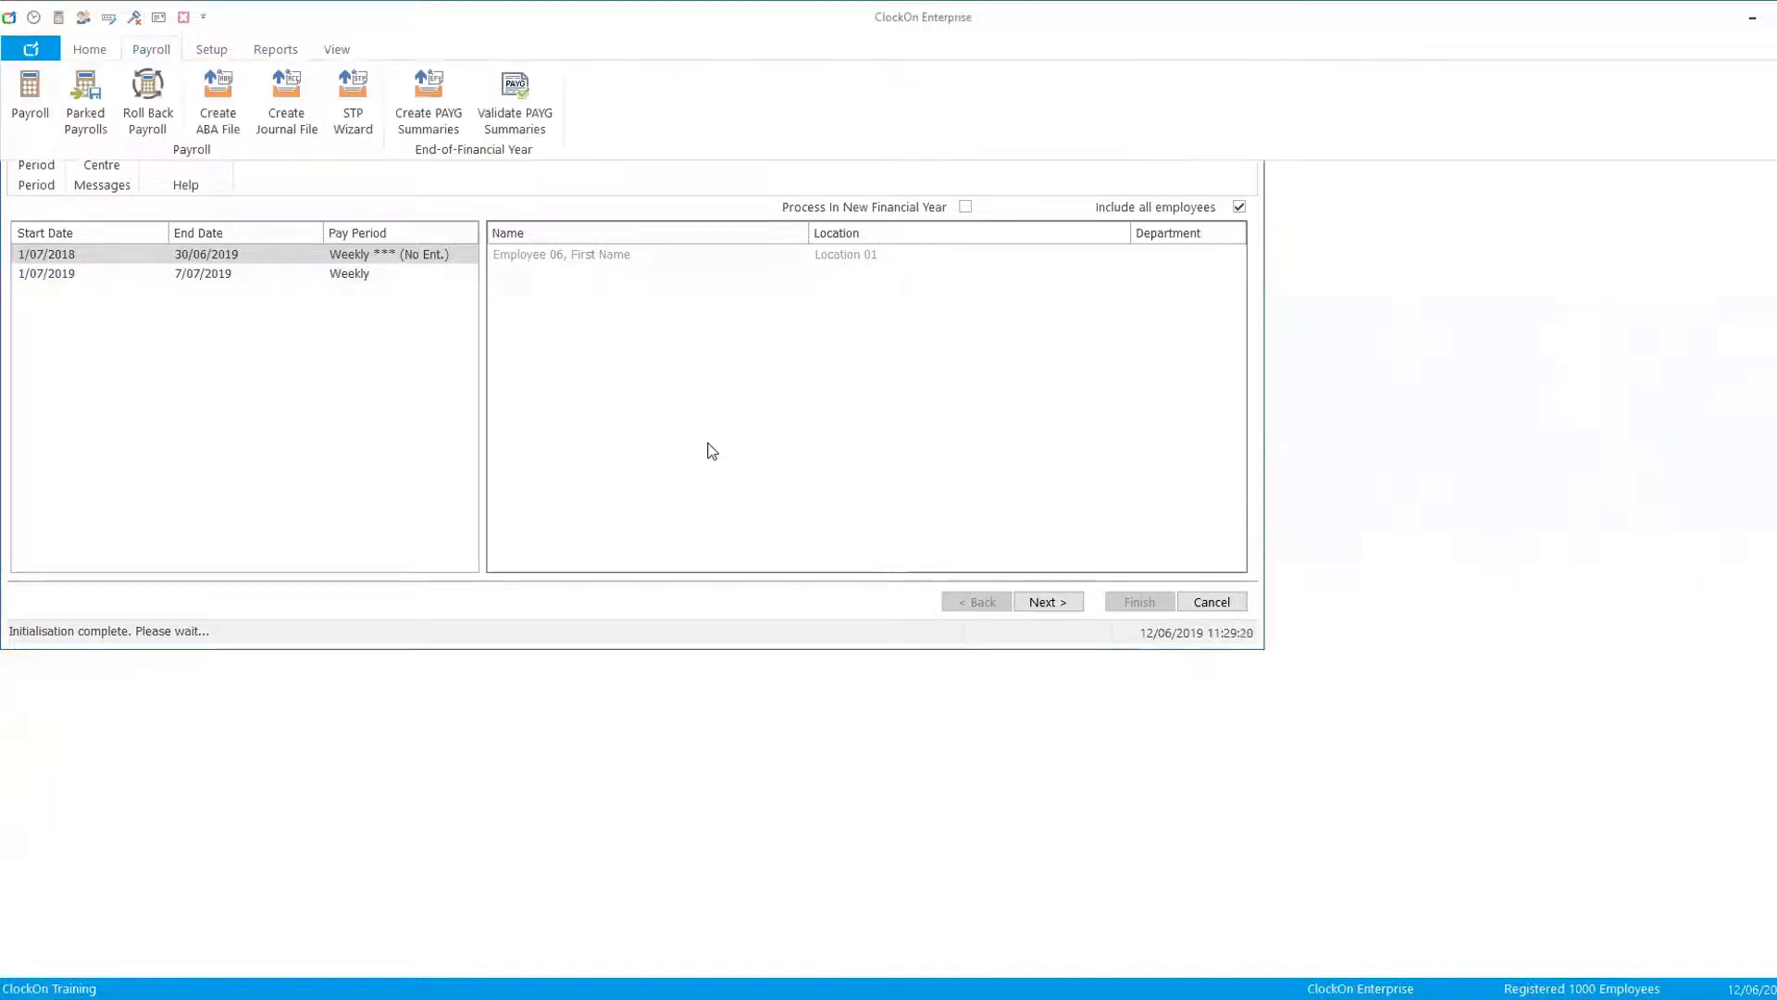
pyautogui.click(82, 17)
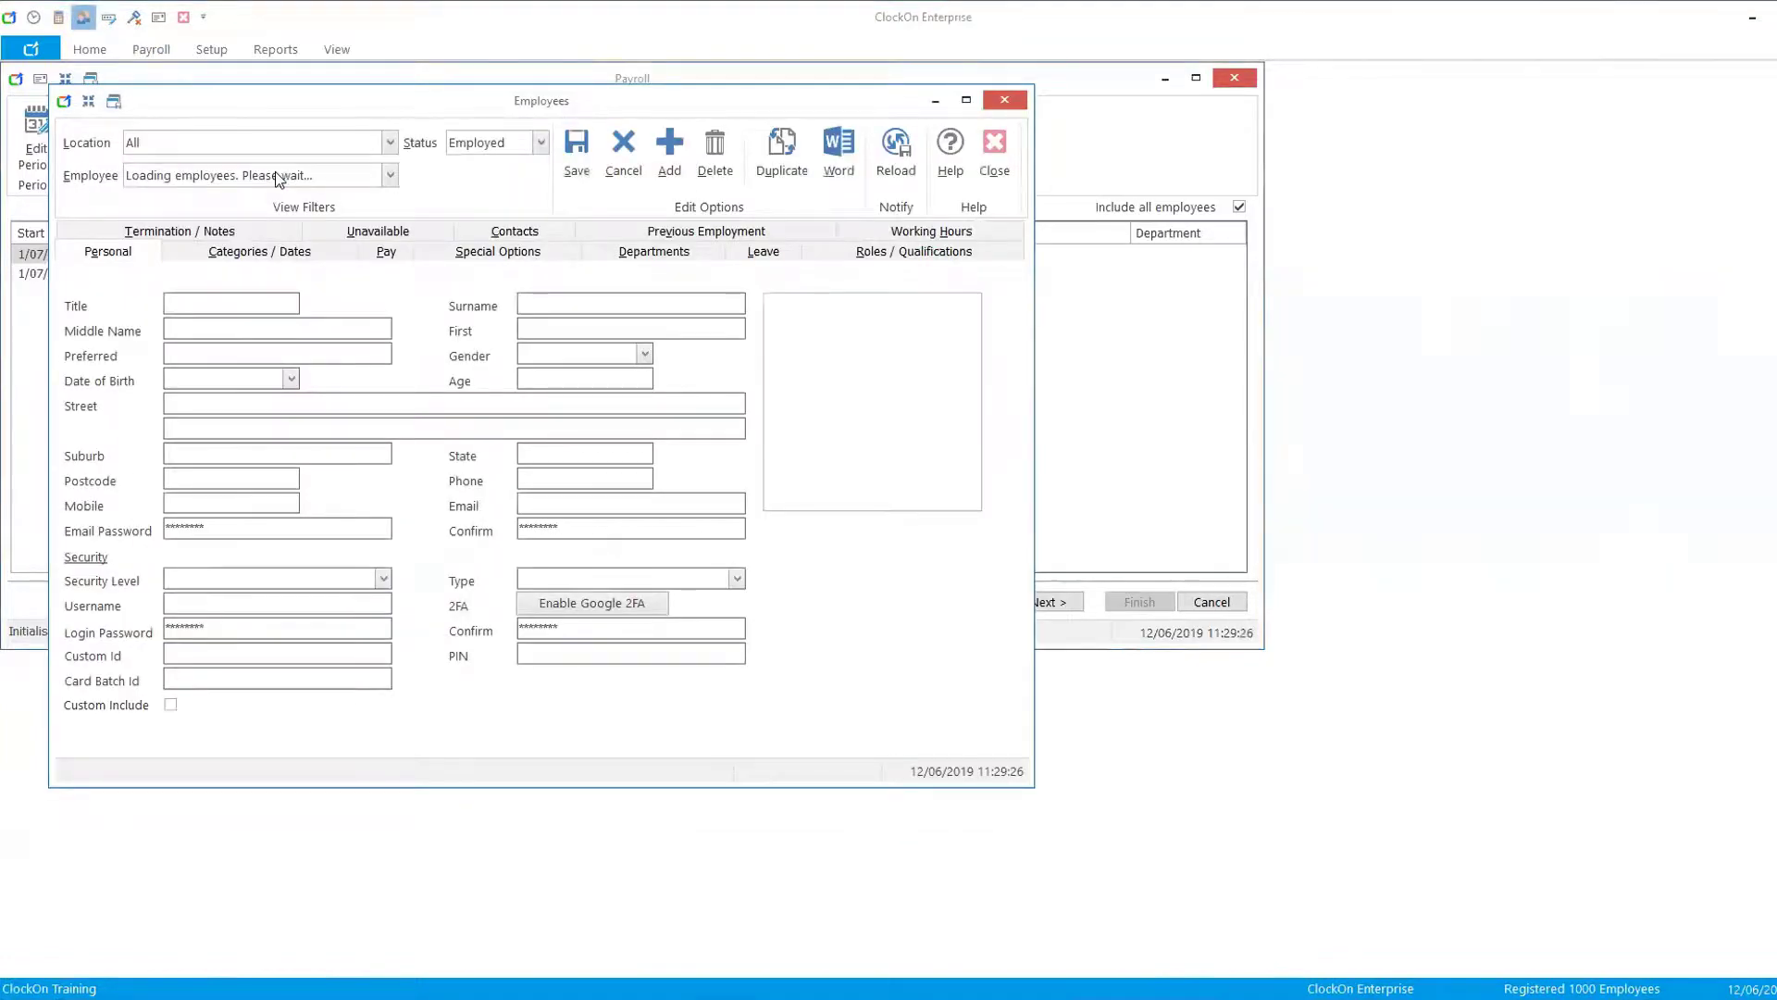
pyautogui.click(477, 252)
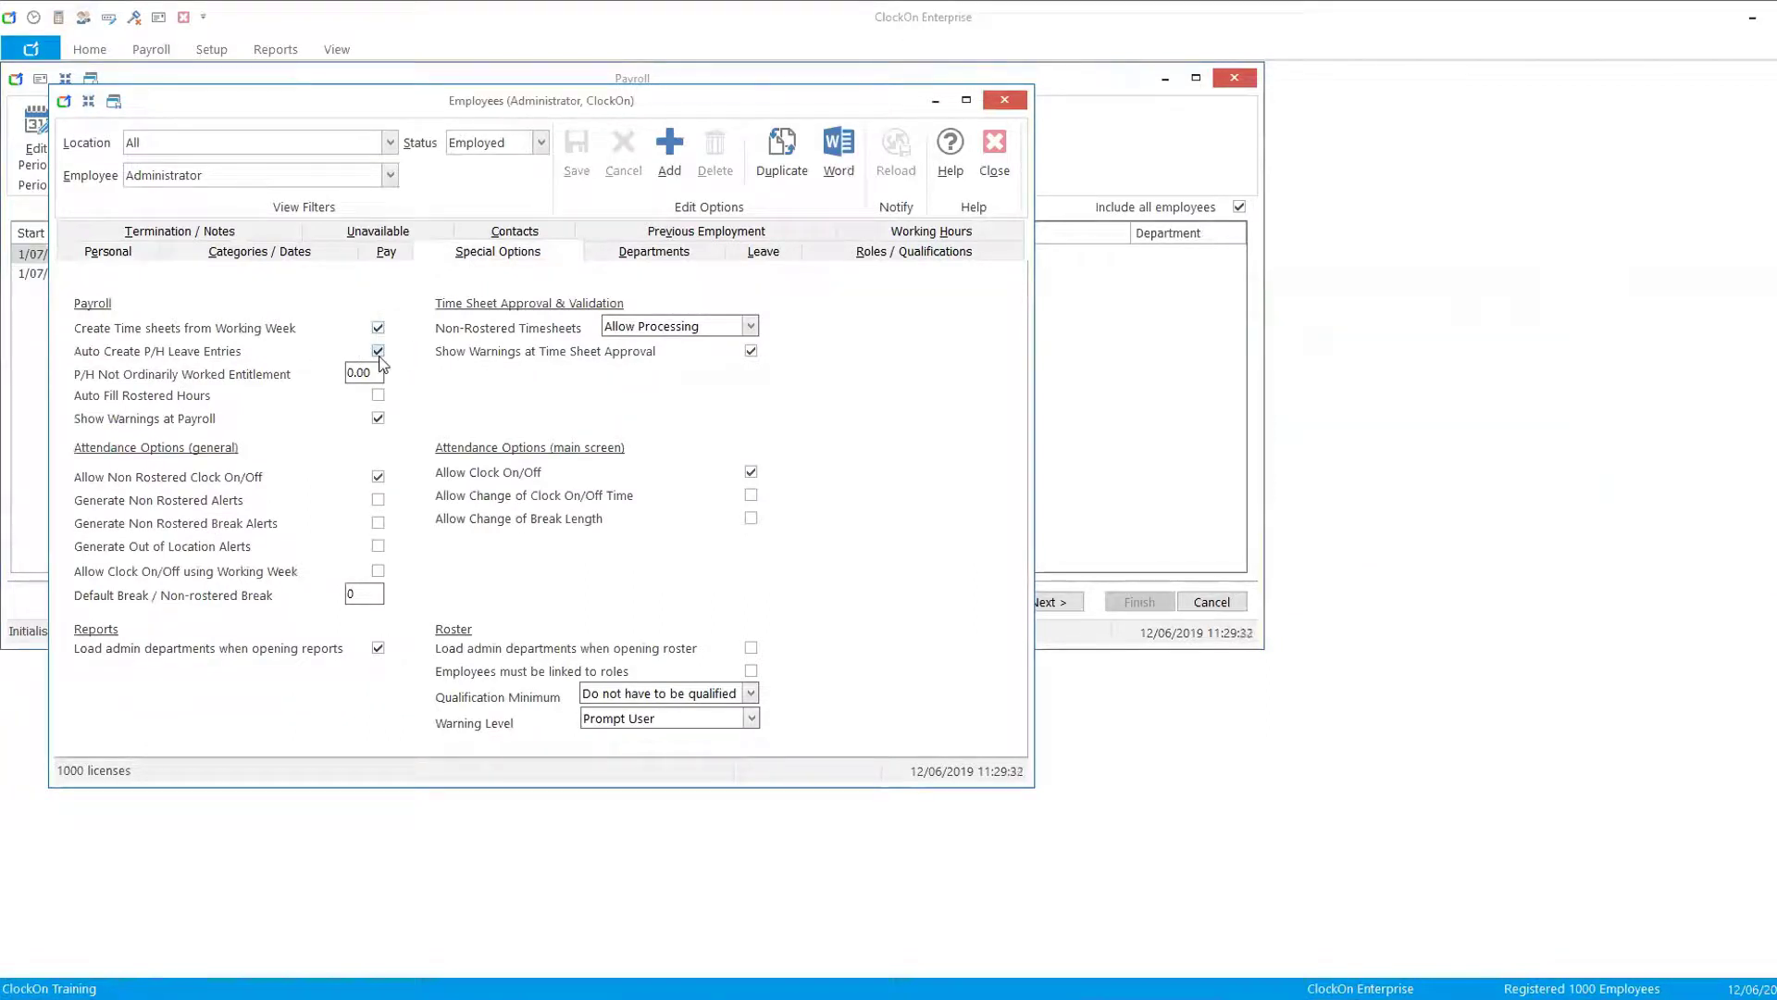
# - Select the new no-entitlements pay period and move the Payroll window beside the Employees window
pyautogui.click(1096, 439)
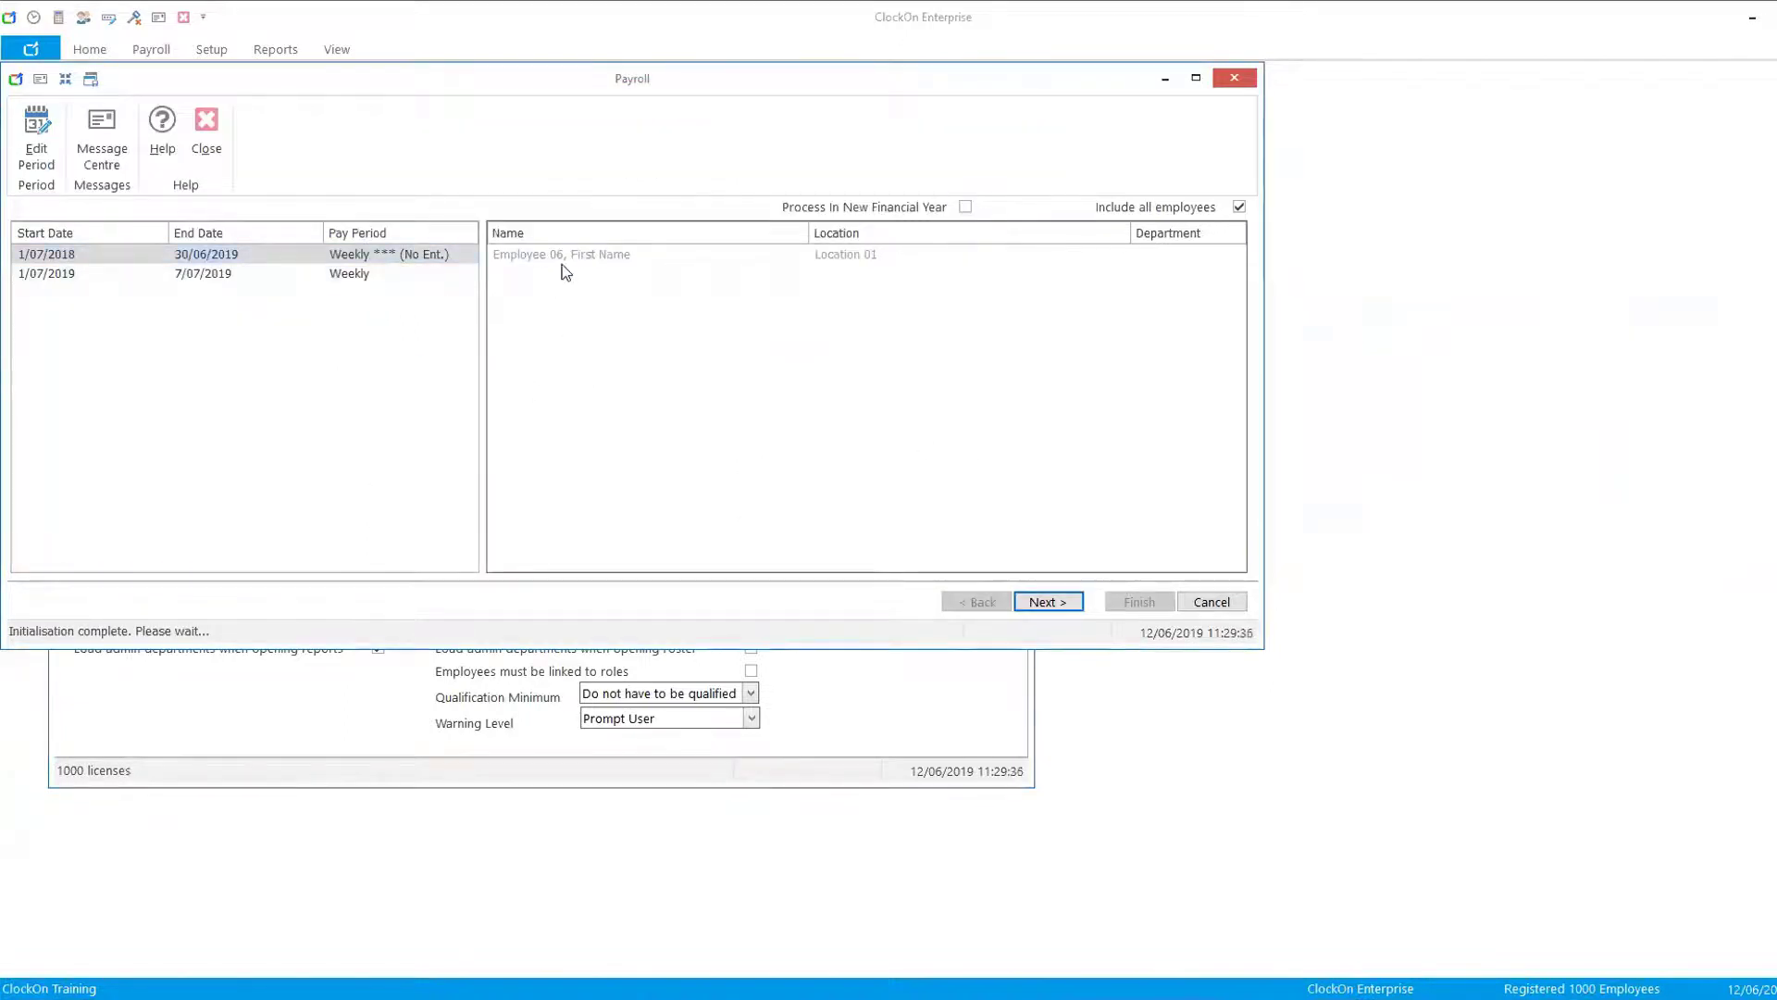
pyautogui.click(43, 260)
pyautogui.moveTo(417, 76); pyautogui.dragTo(704, 328)
pyautogui.click(350, 100)
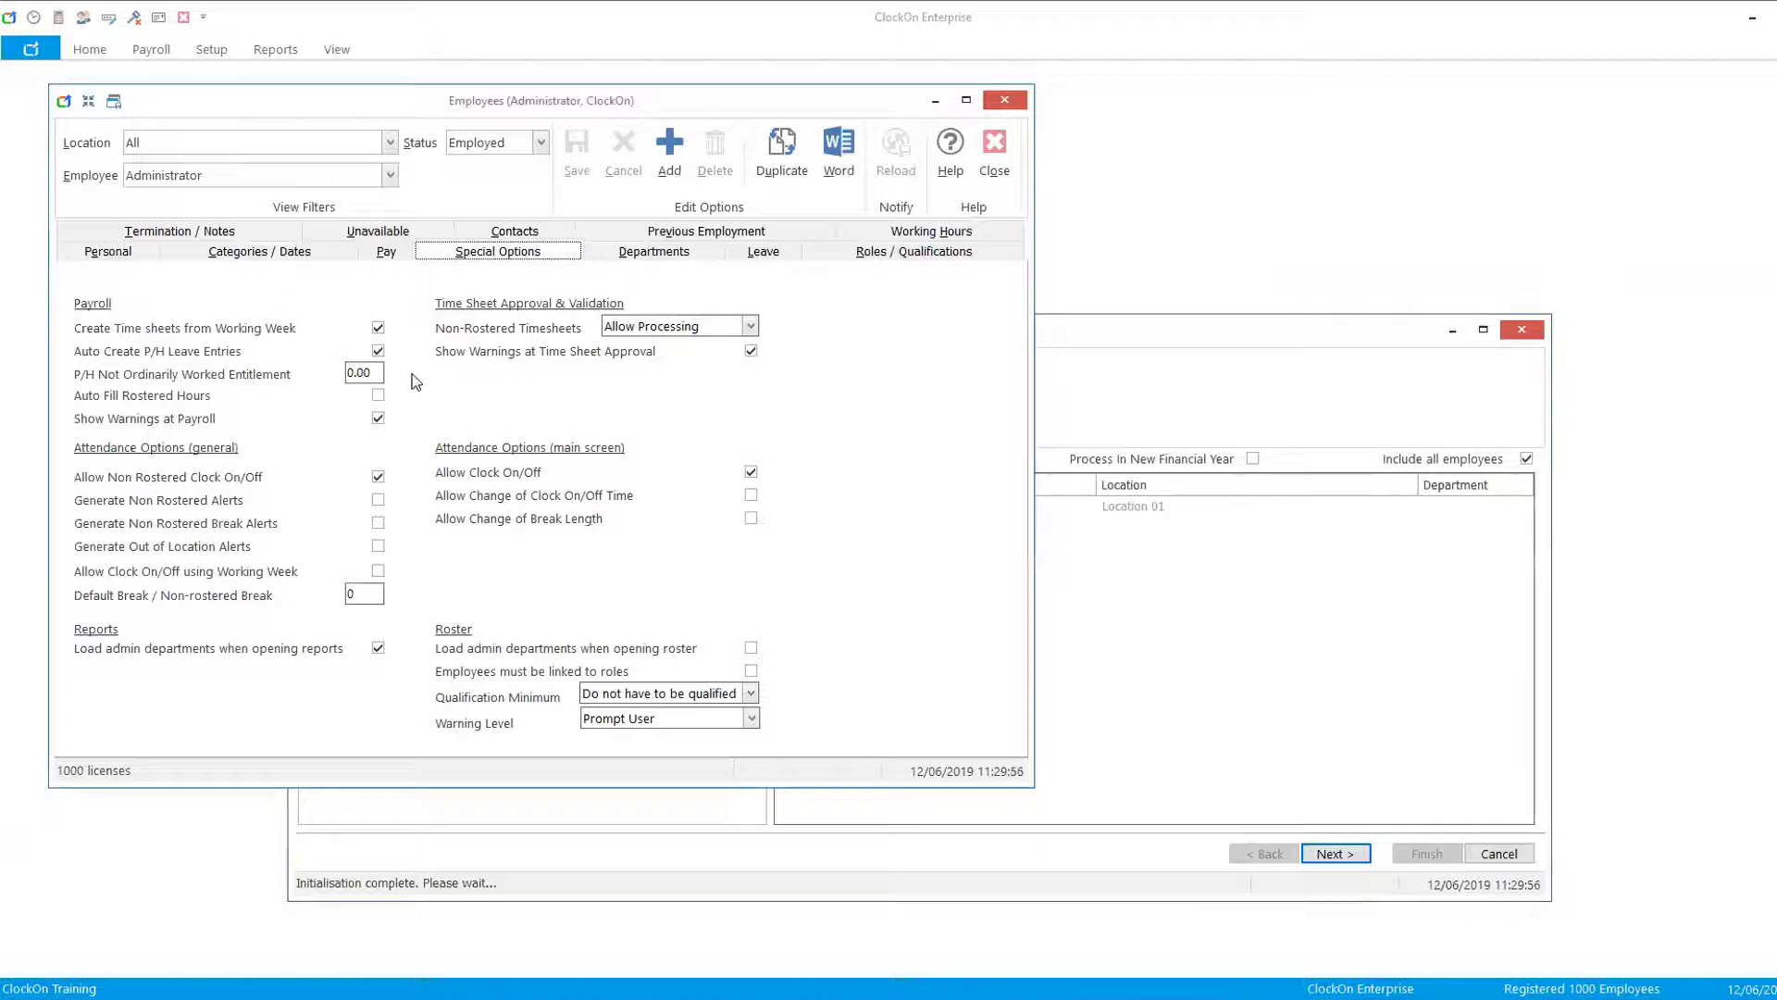
pyautogui.click(1283, 496)
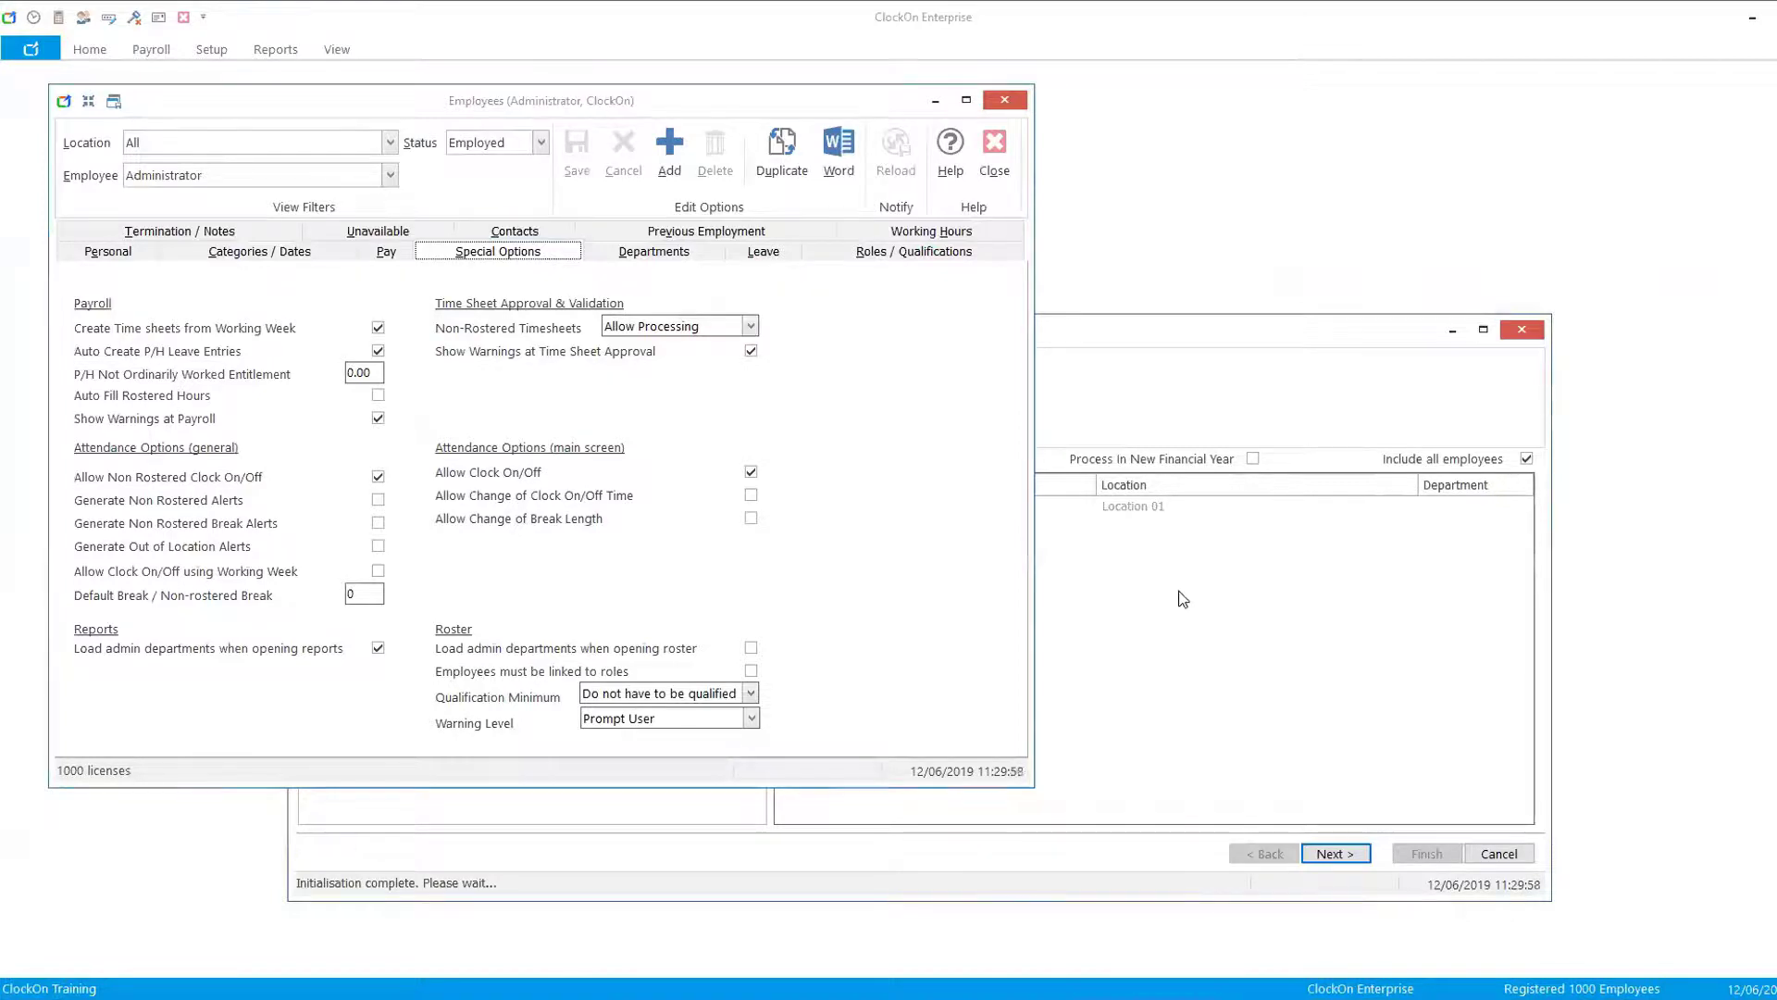
# - Advance the no-entitlements payroll to calculate Employee 06's payslip and enlarge the Payroll window
pyautogui.click(1337, 854)
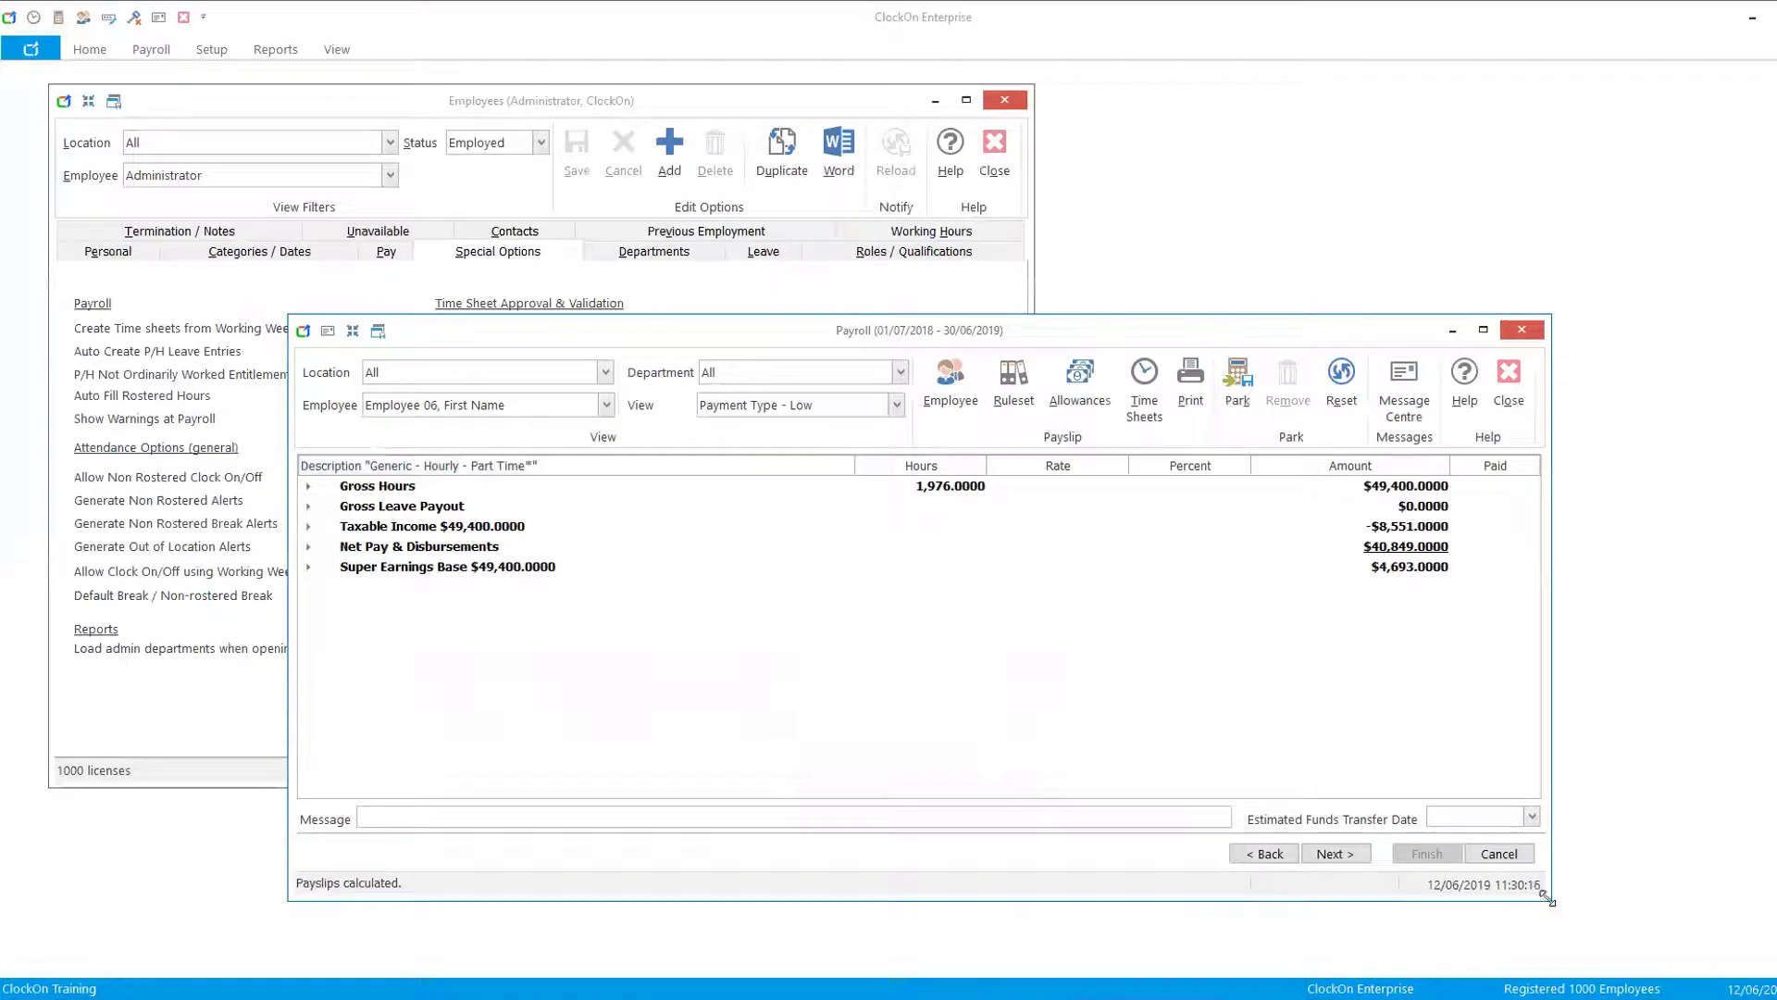
pyautogui.moveTo(1550, 899); pyautogui.dragTo(1639, 963)
pyautogui.moveTo(1058, 335); pyautogui.dragTo(867, 170)
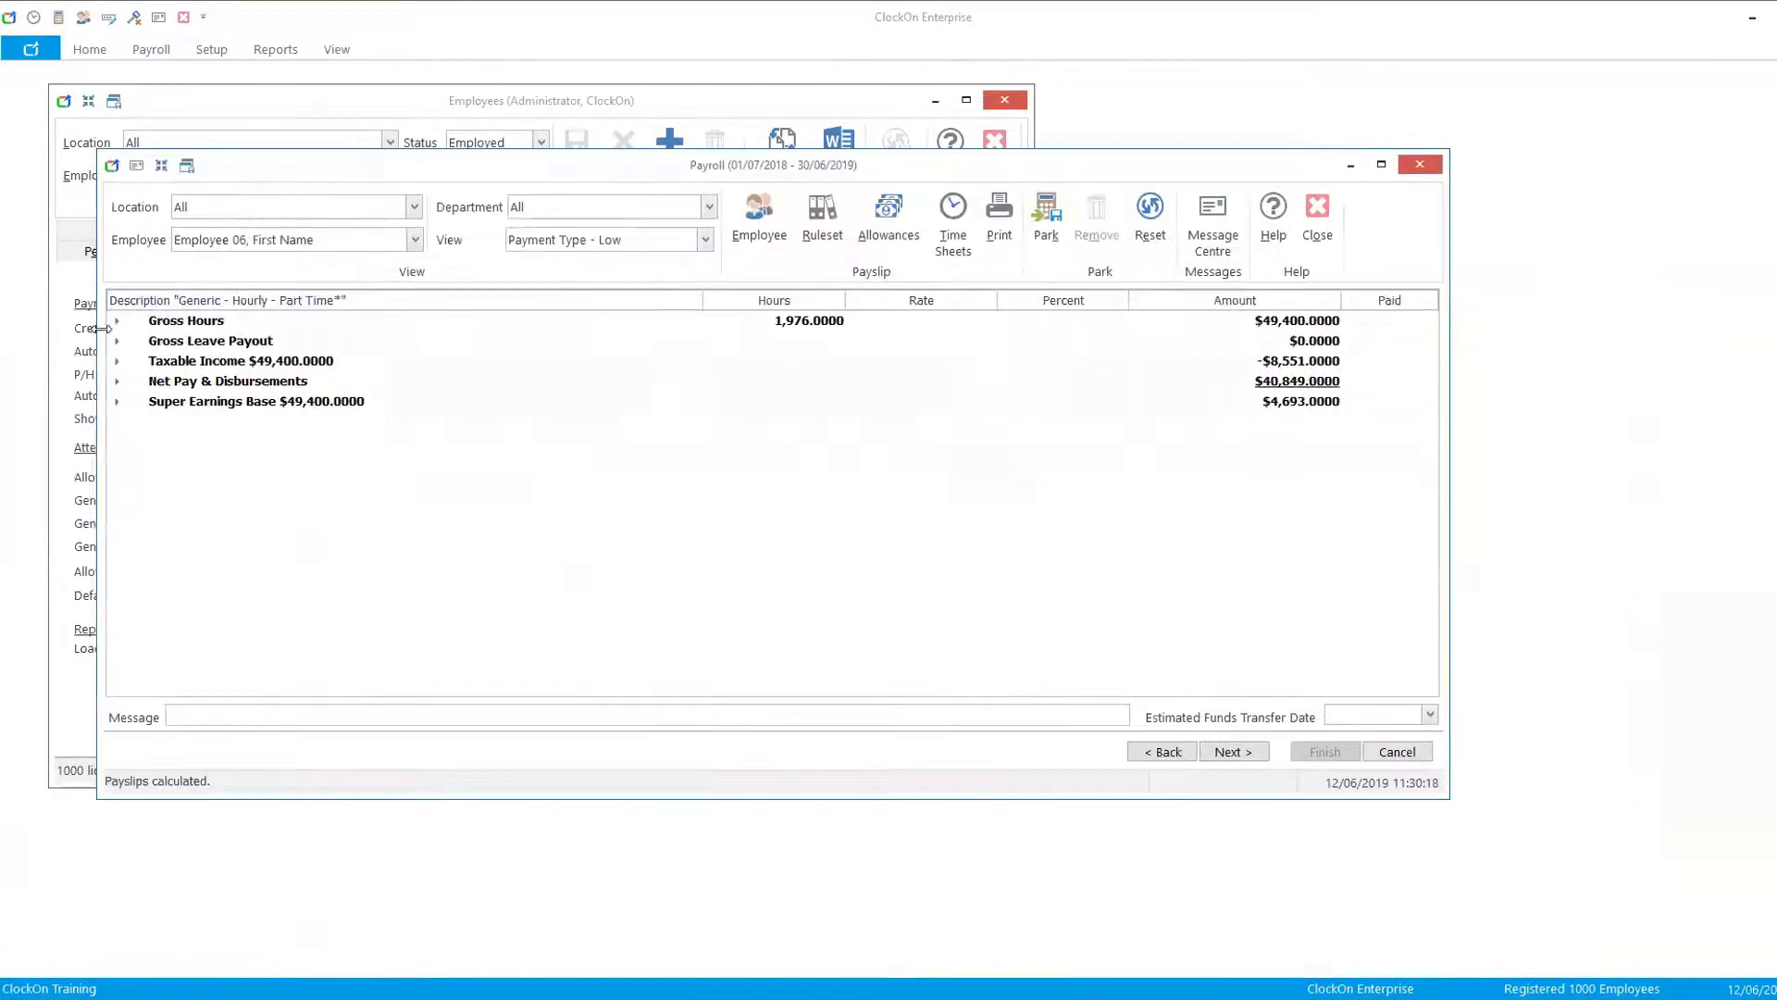
# - Delete all of Employee 06's time sheet entries for the 1/07/2018 to 30/06/2019 period
pyautogui.click(952, 220)
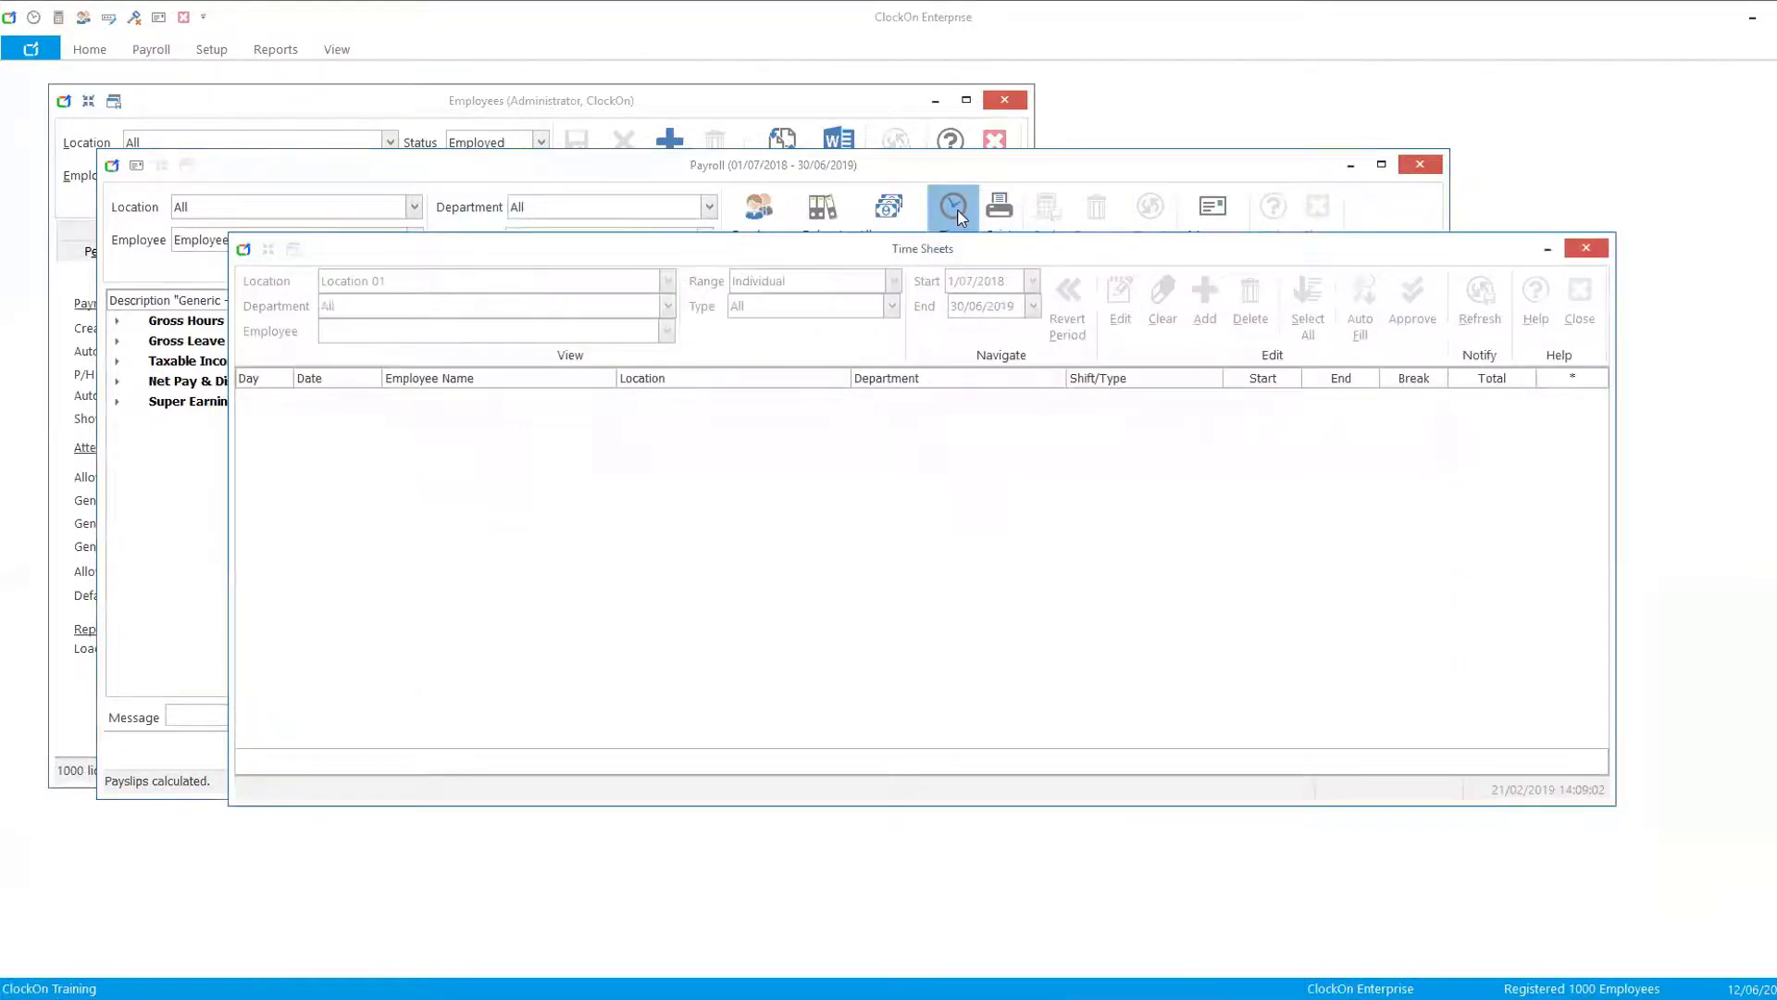
pyautogui.click(1306, 310)
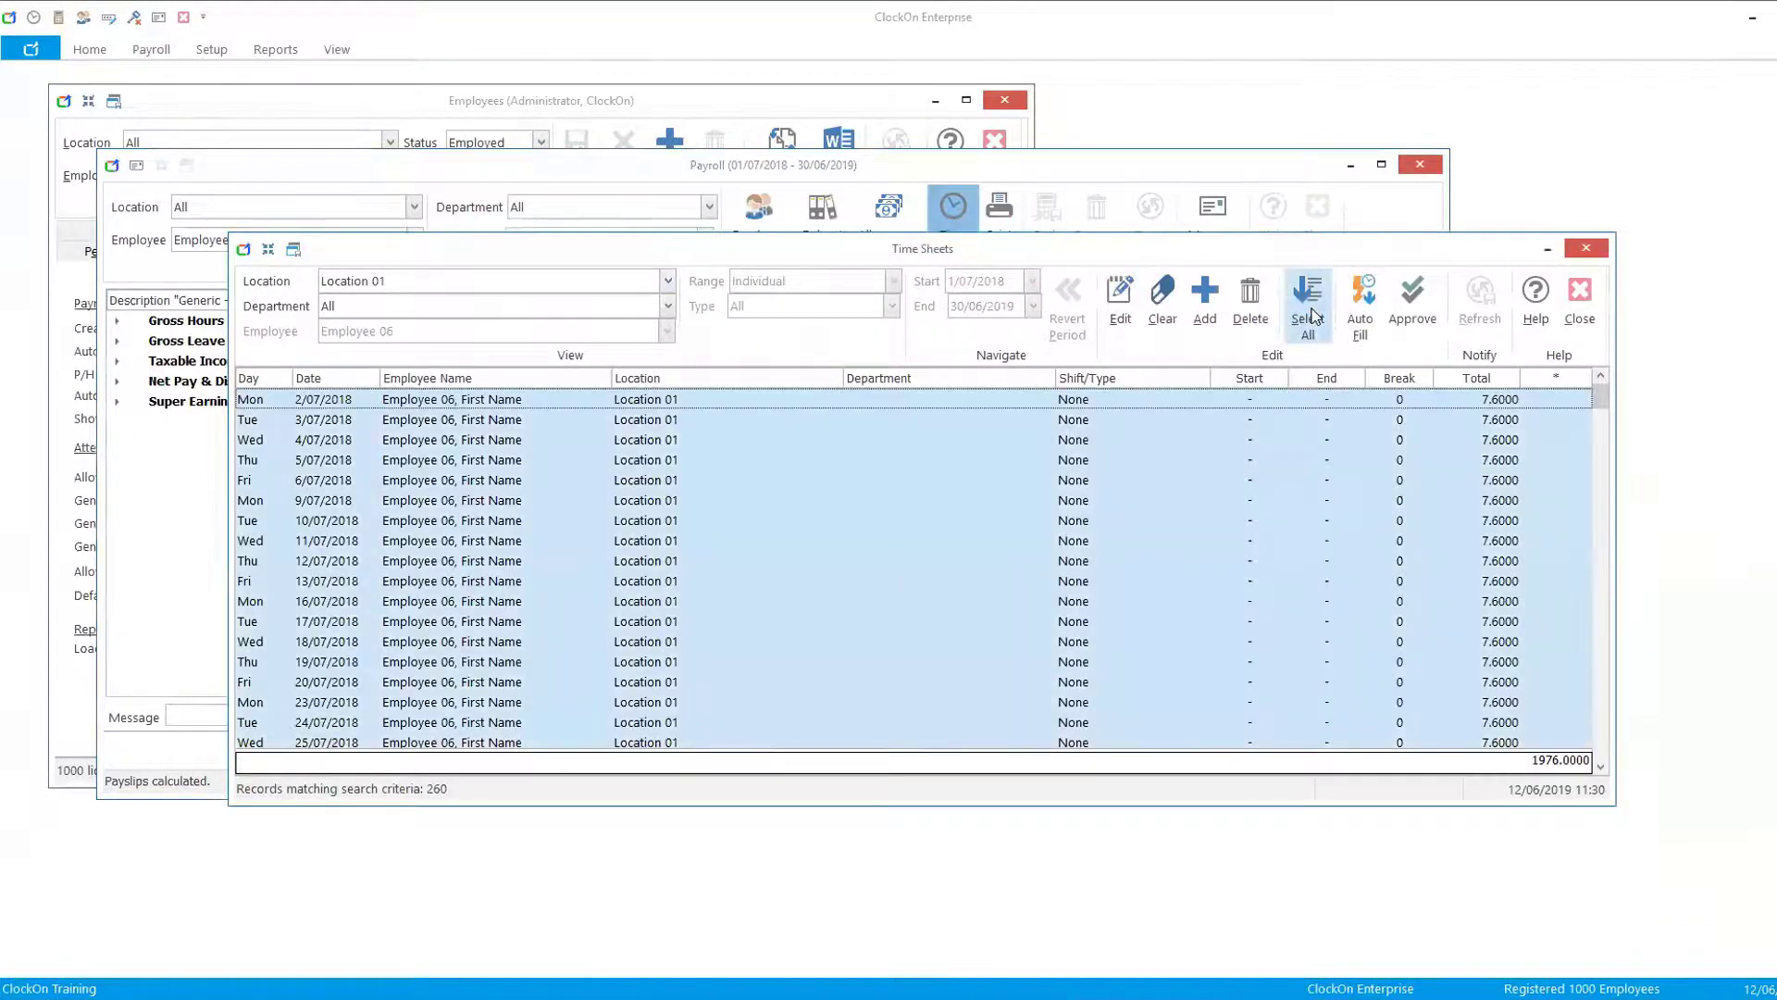
pyautogui.click(1251, 301)
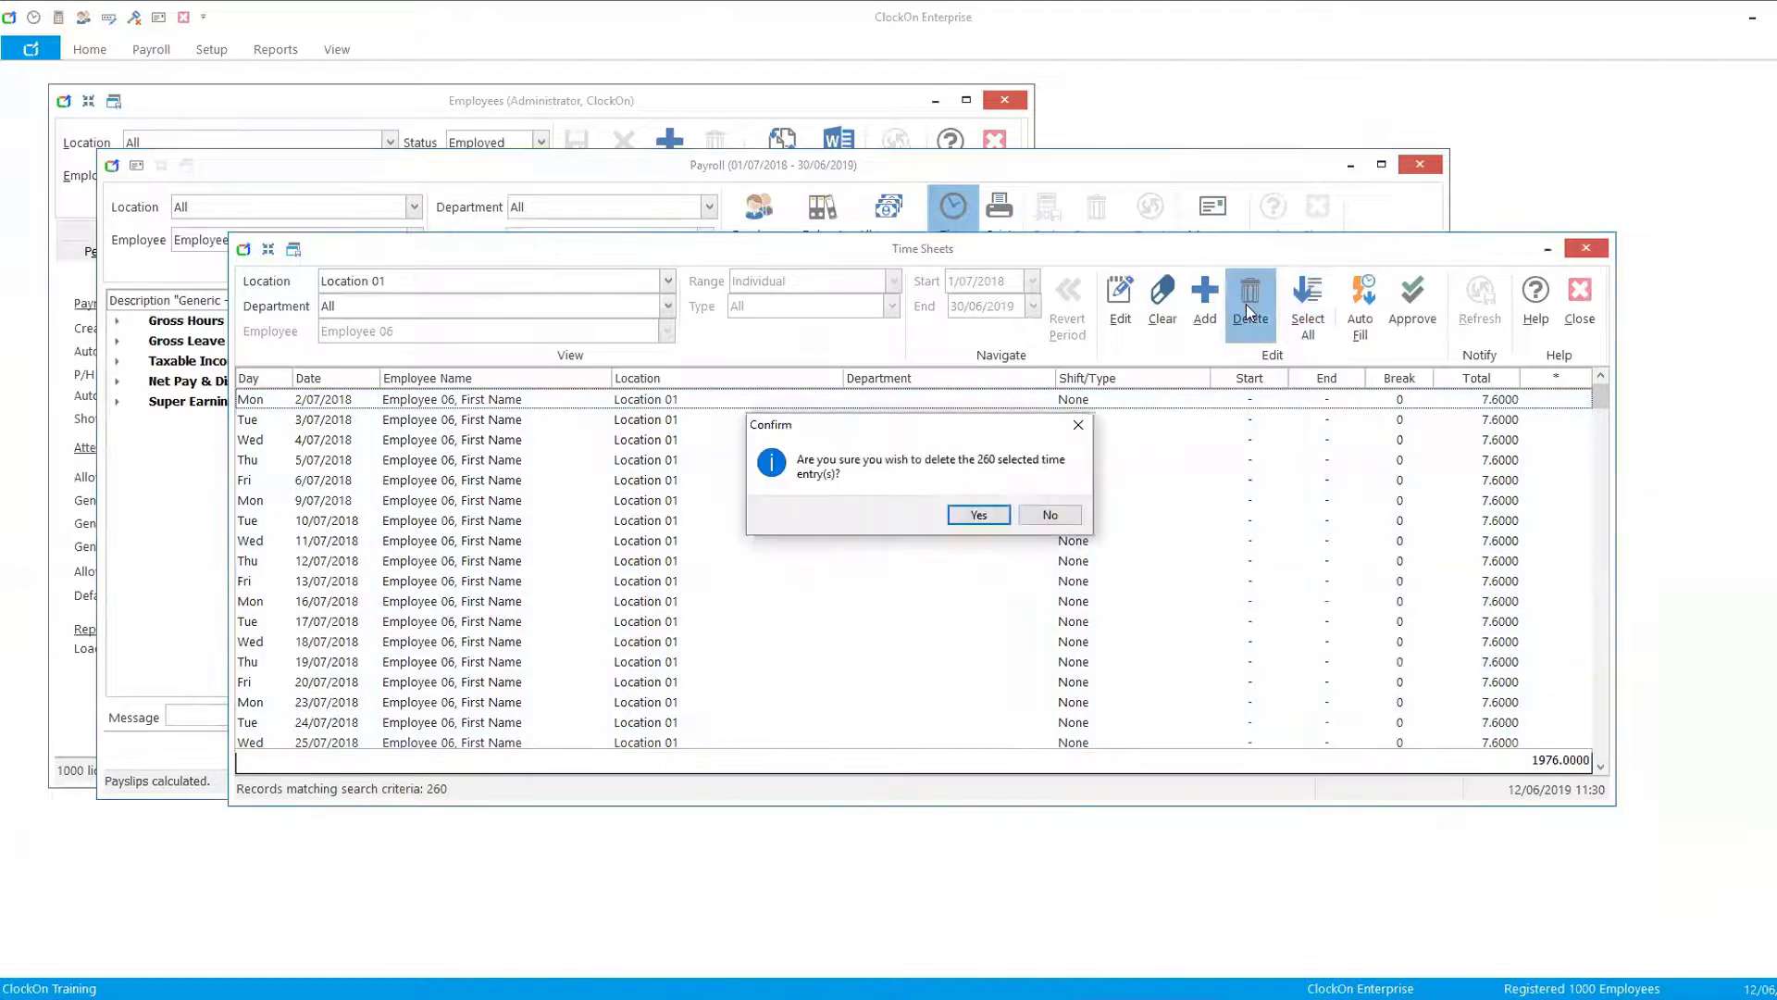
pyautogui.click(991, 514)
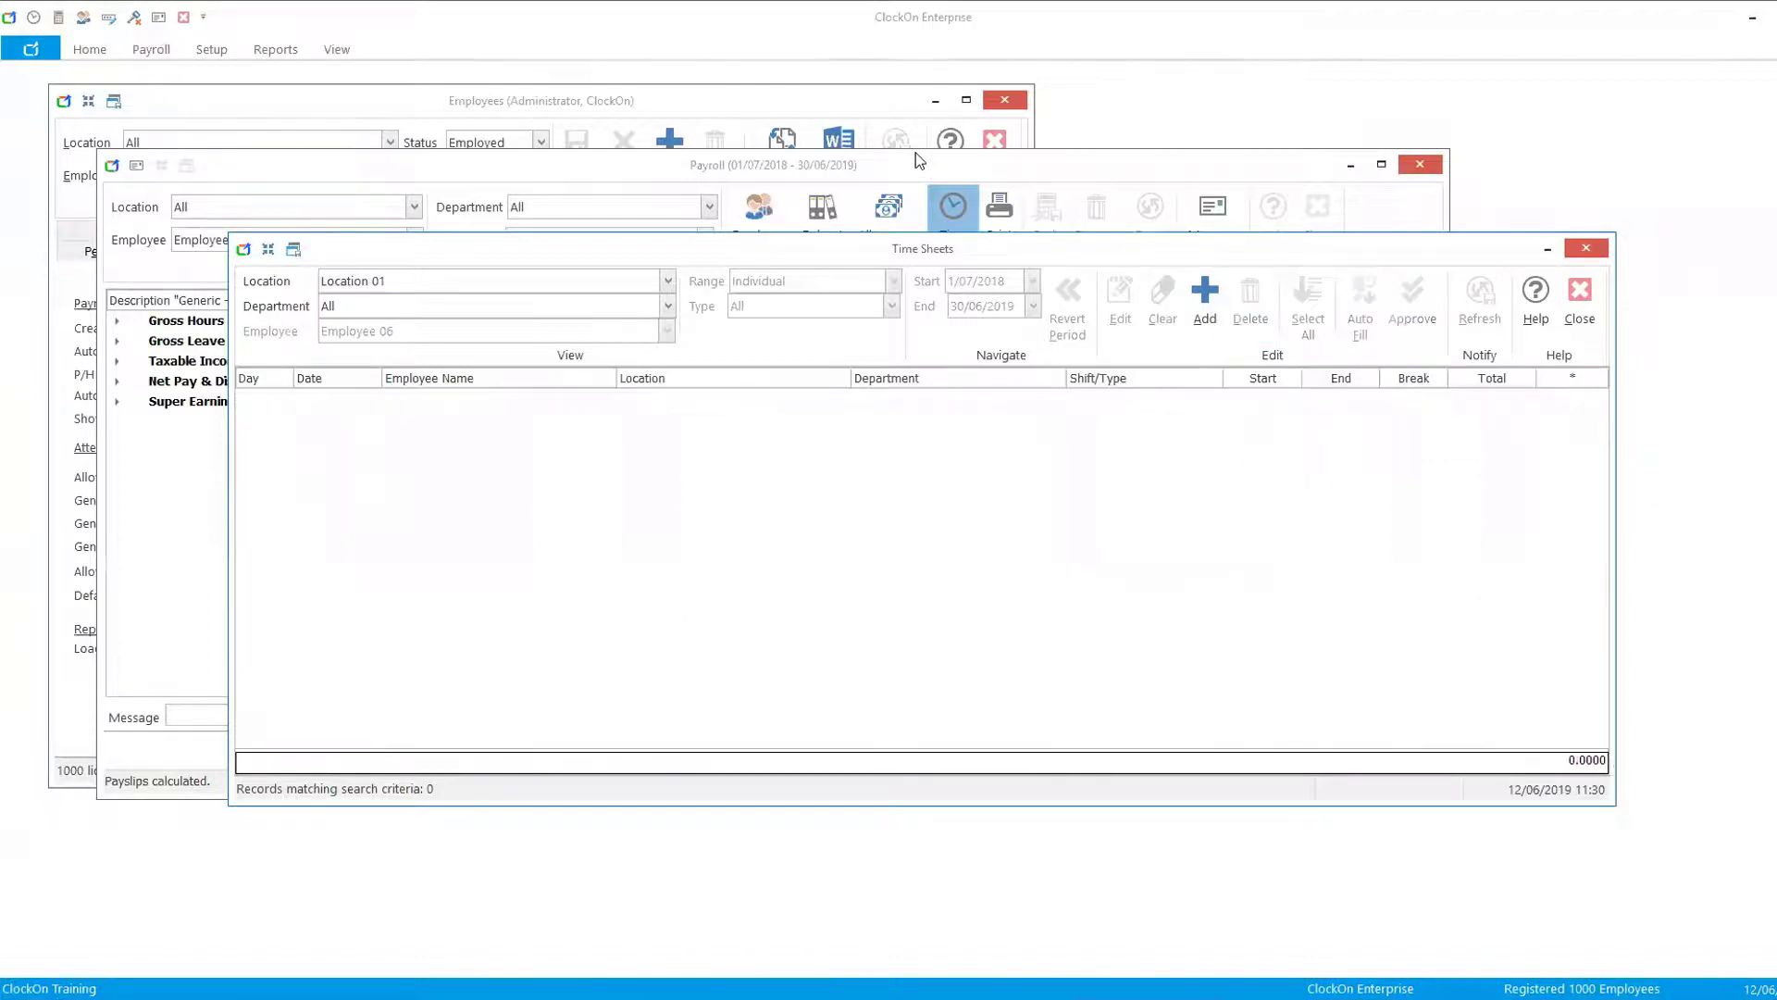
pyautogui.click(1578, 295)
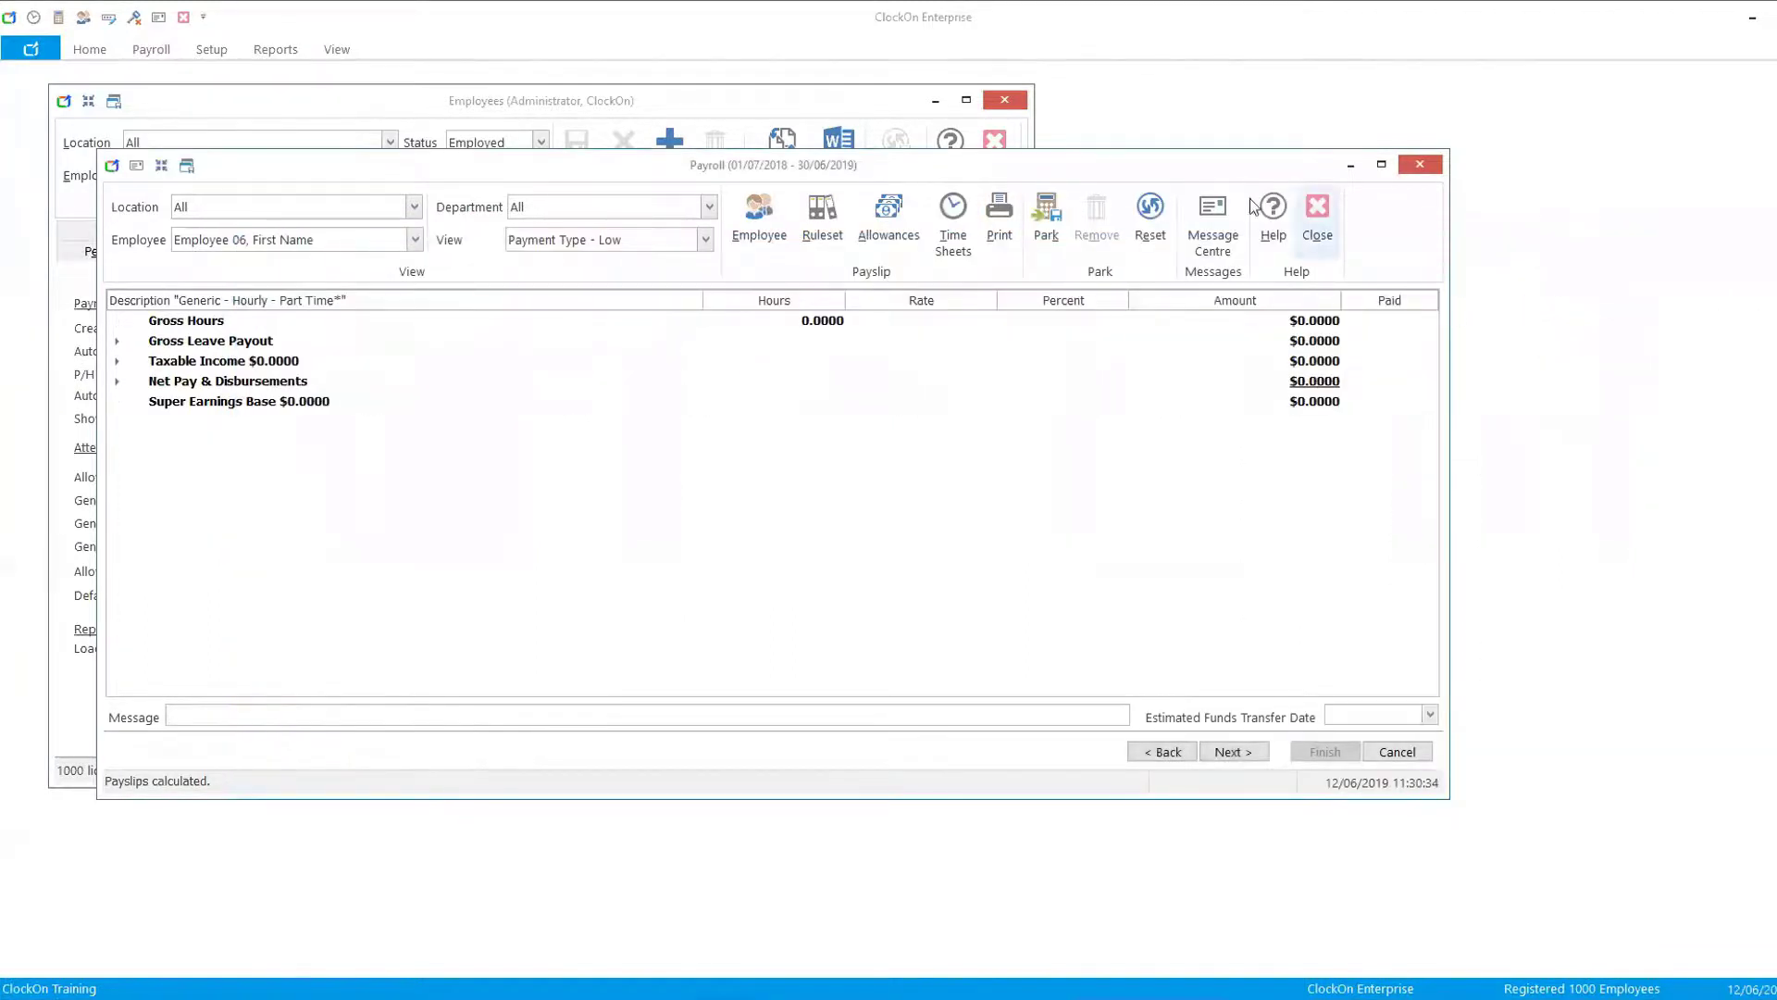
# - Switch the payslip view to Payment Type - Medium and add a new allowance paid per Pay Period
pyautogui.click(705, 239)
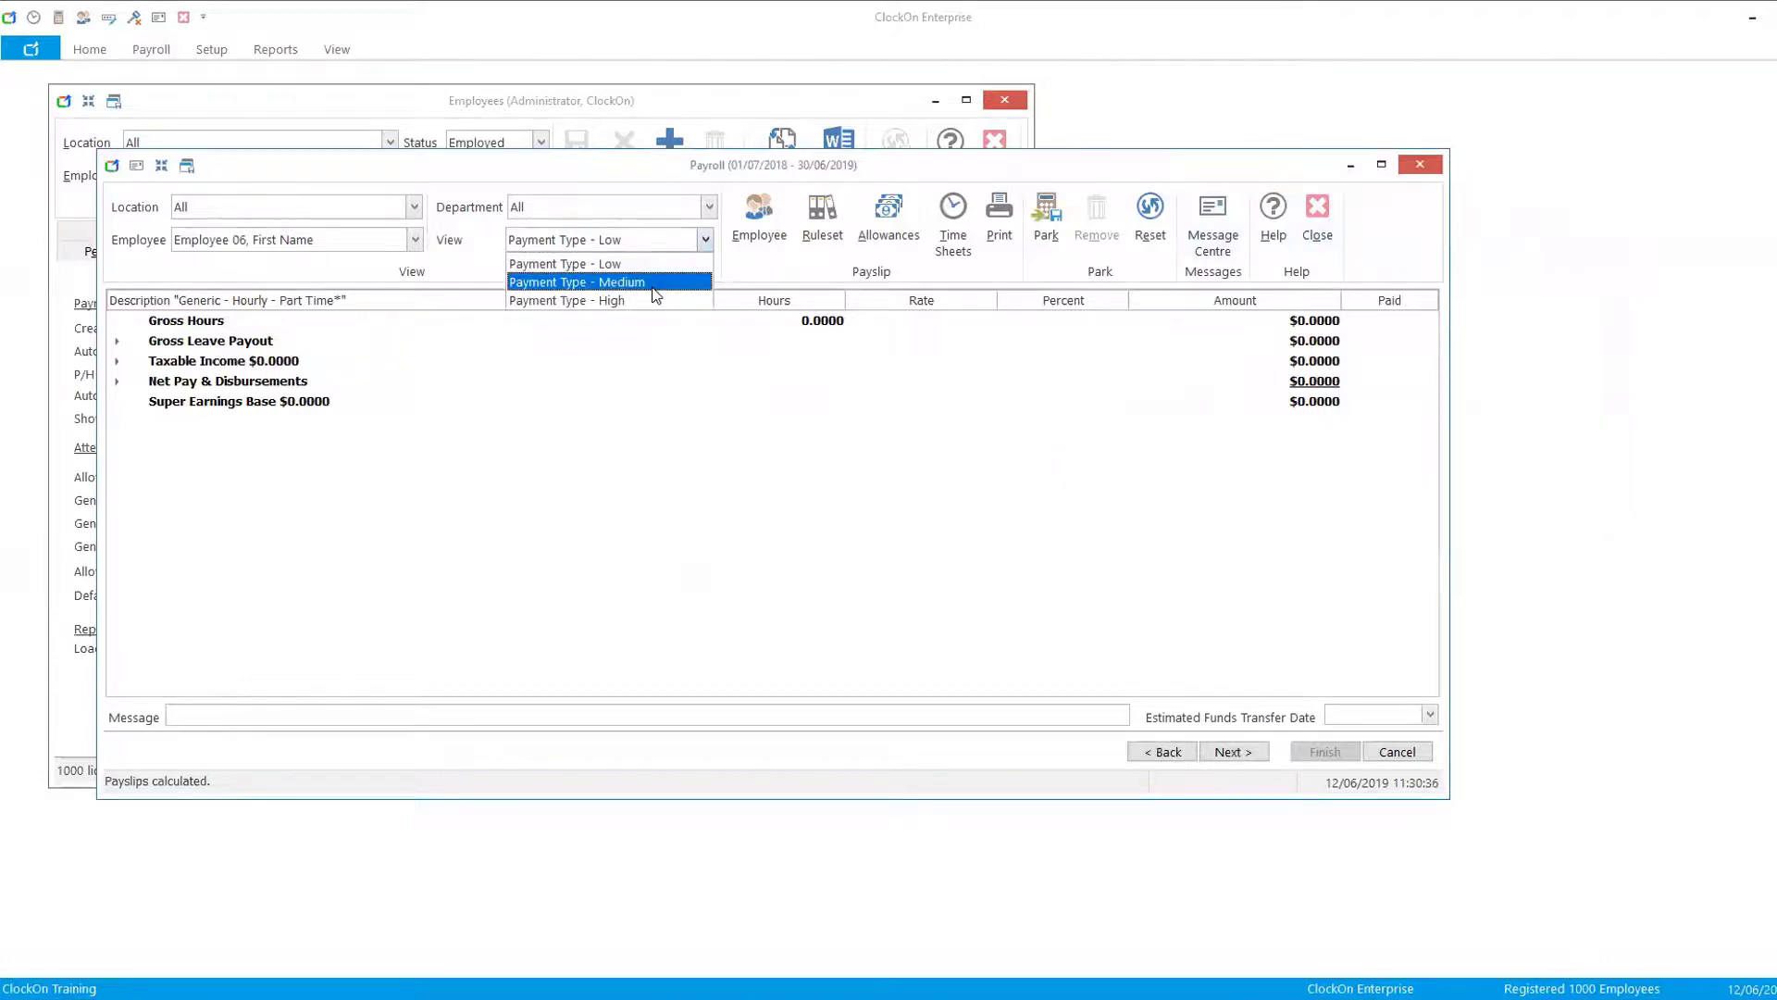
pyautogui.click(656, 283)
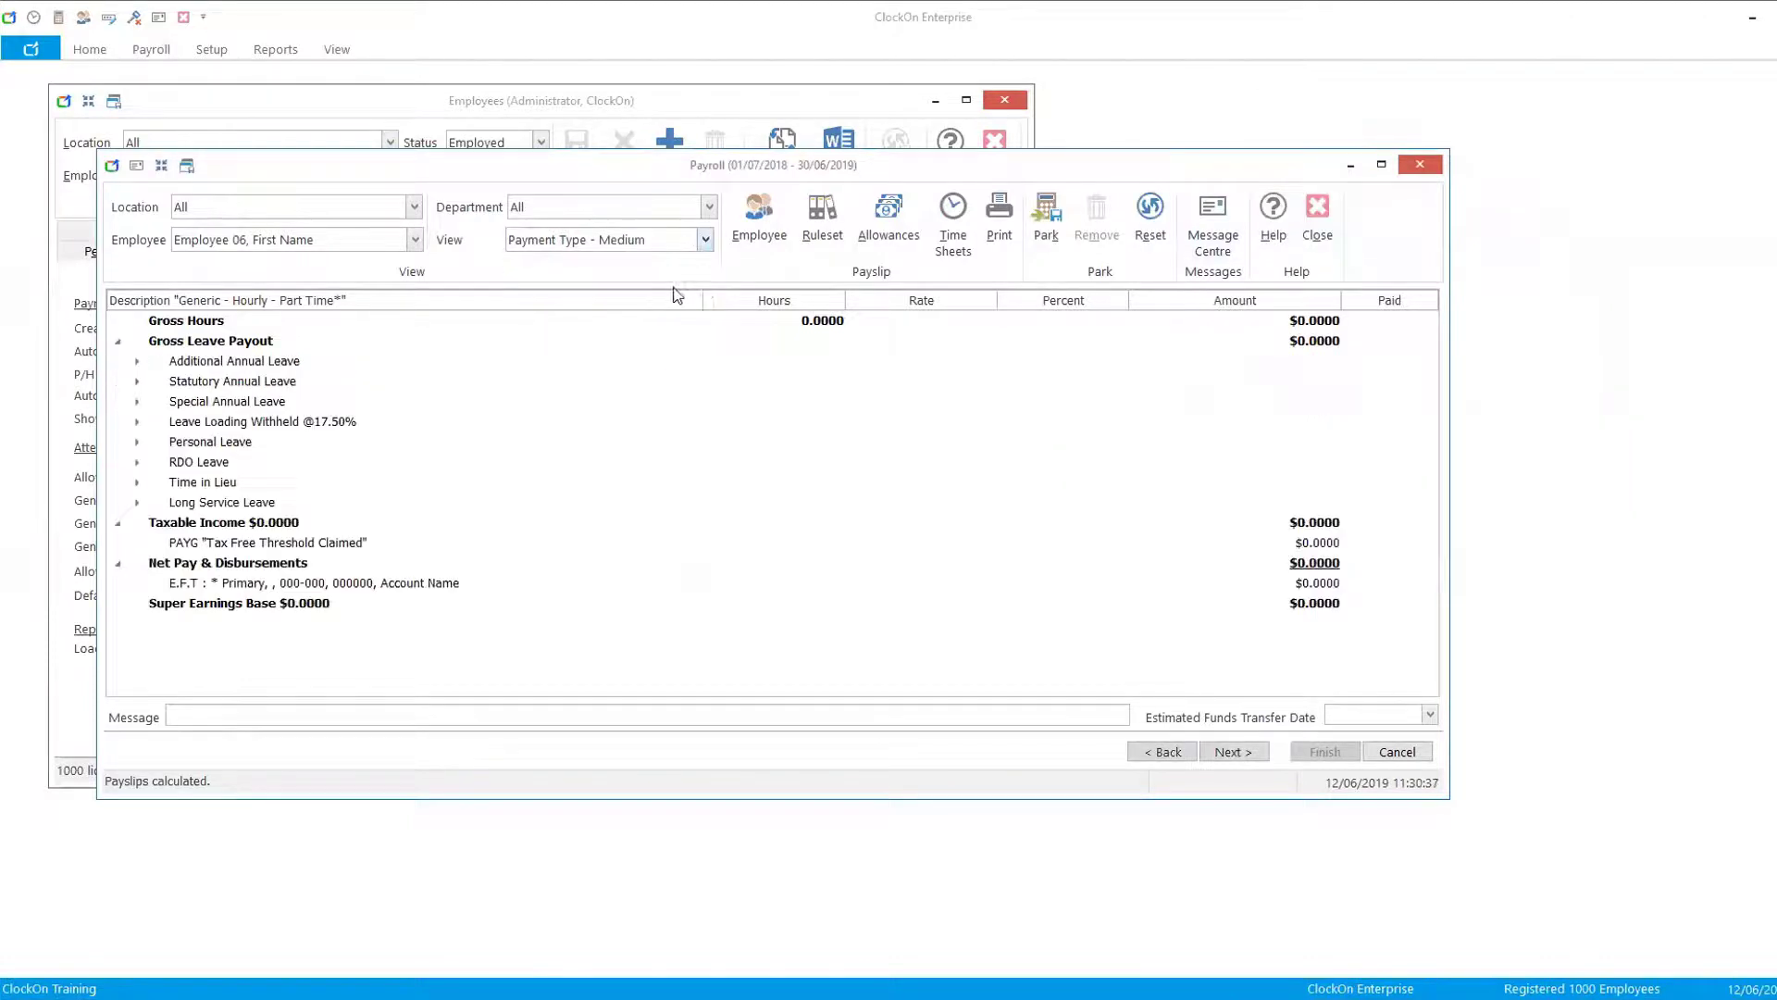
pyautogui.click(909, 233)
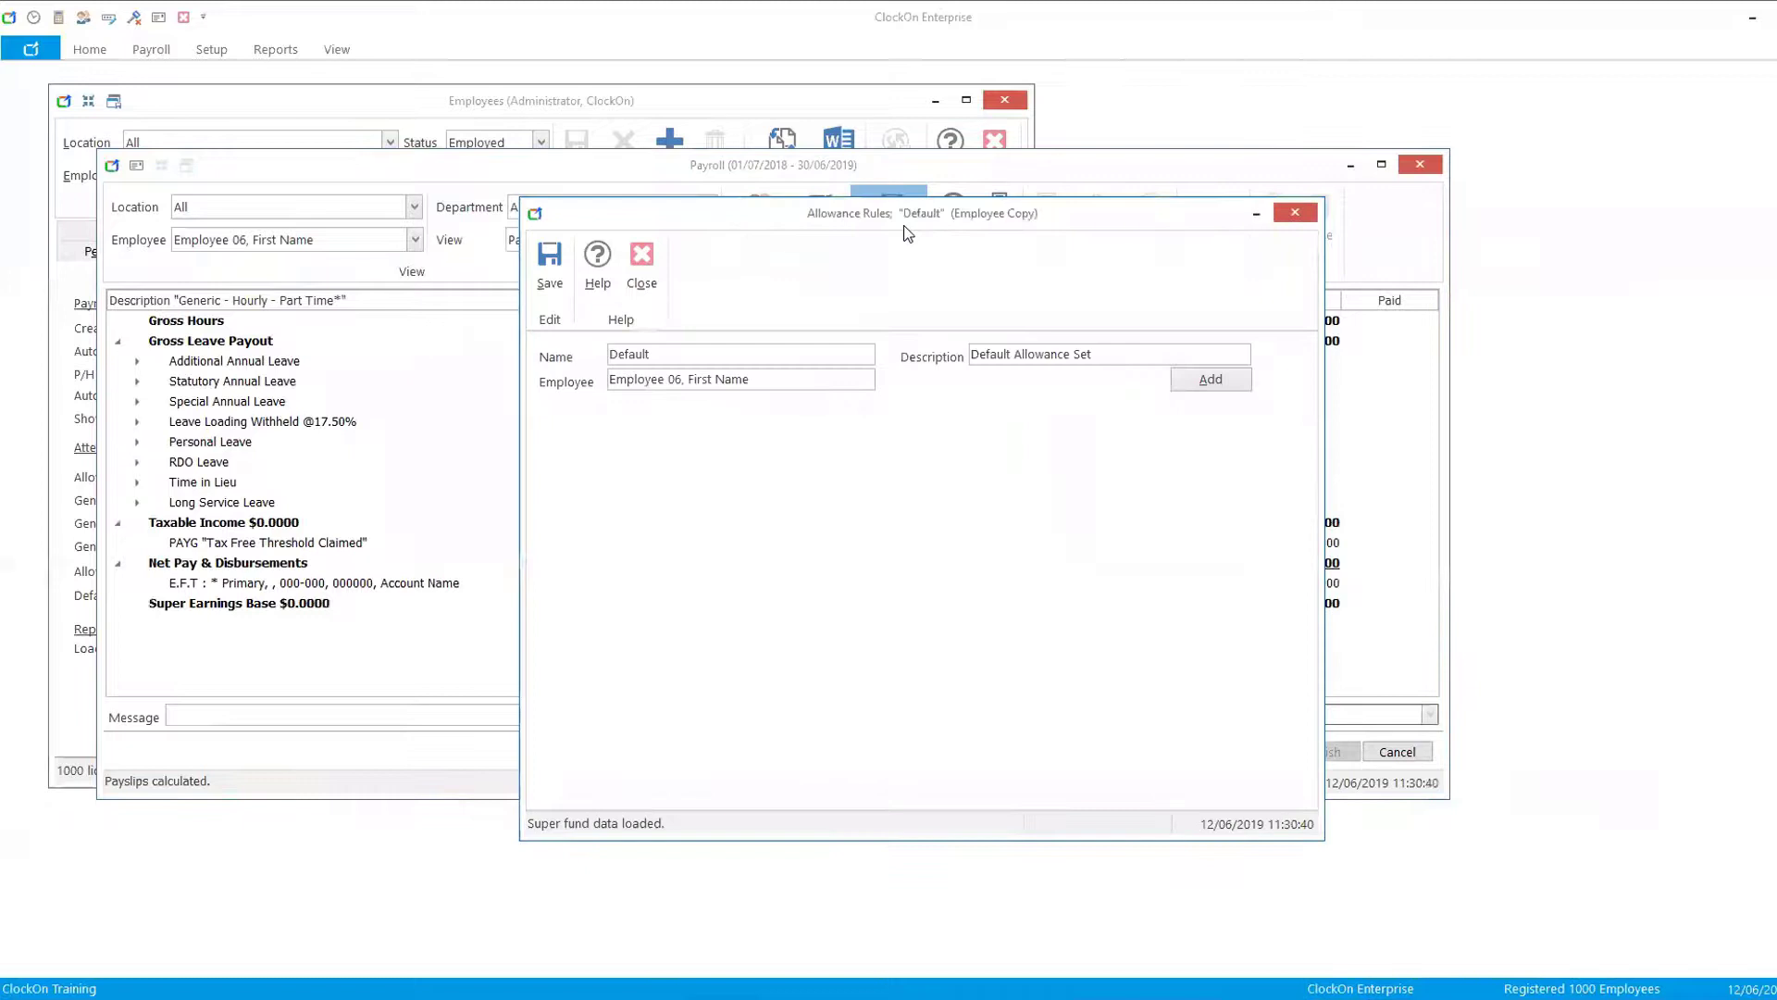
pyautogui.click(1208, 376)
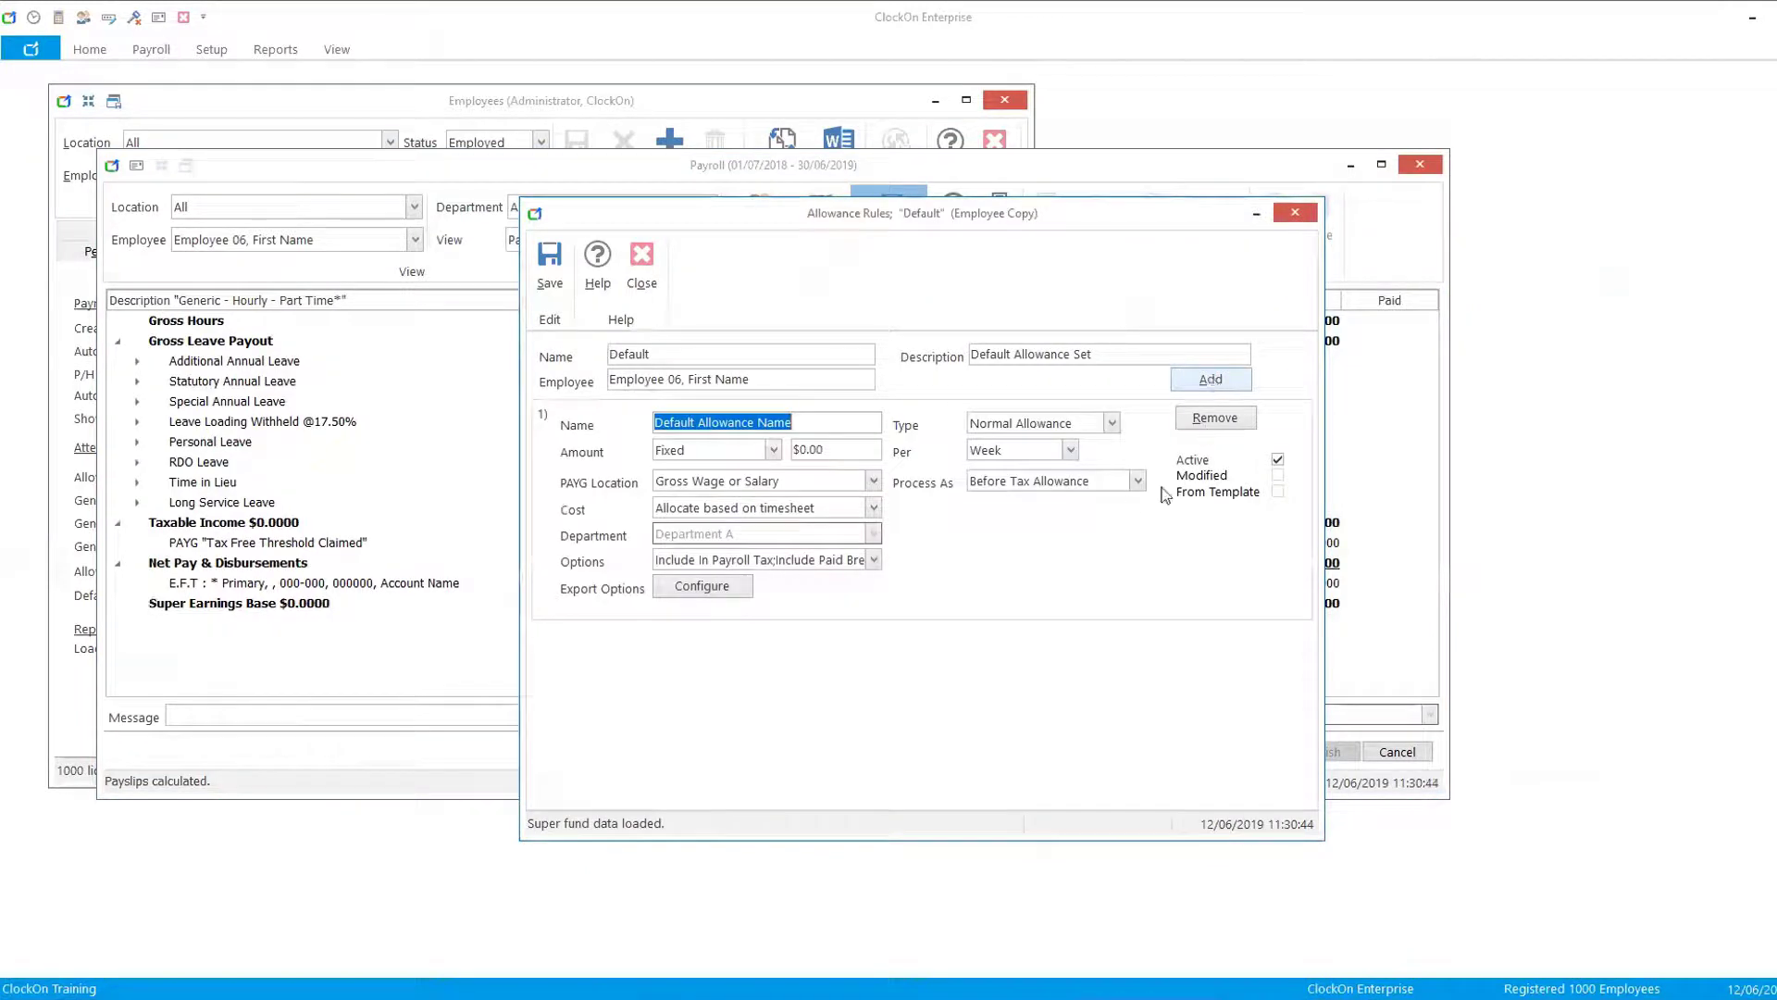
pyautogui.click(1070, 451)
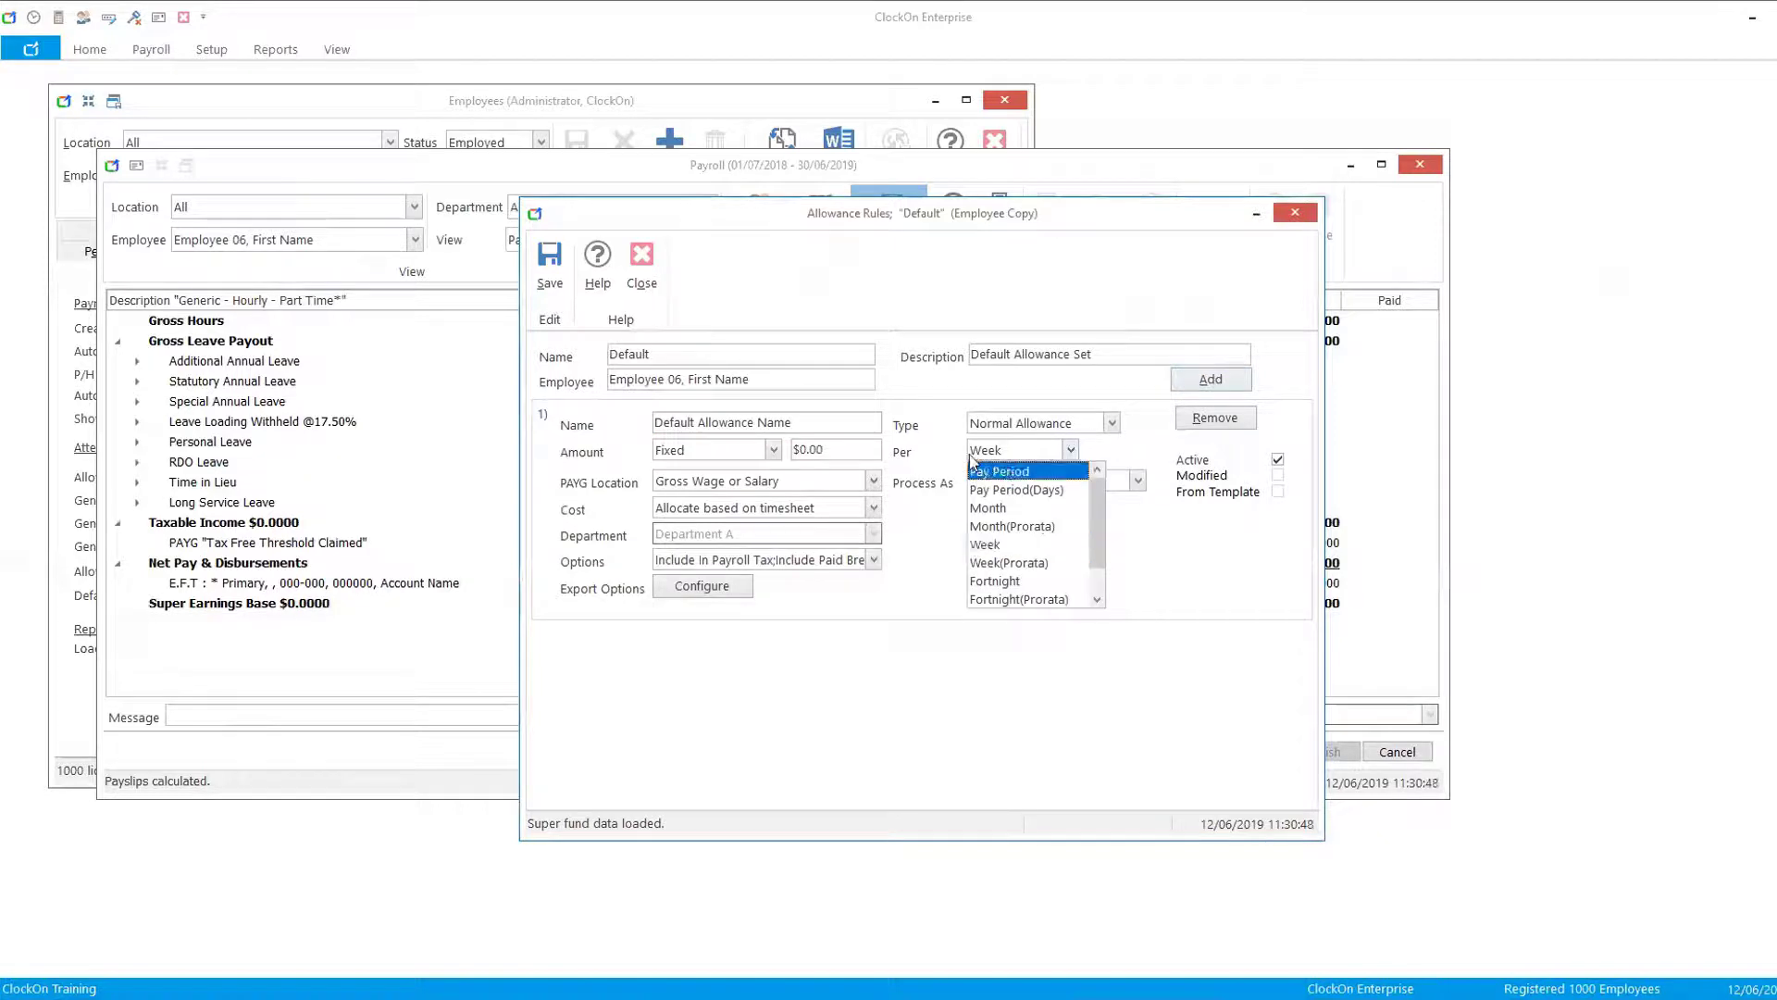
pyautogui.click(1029, 472)
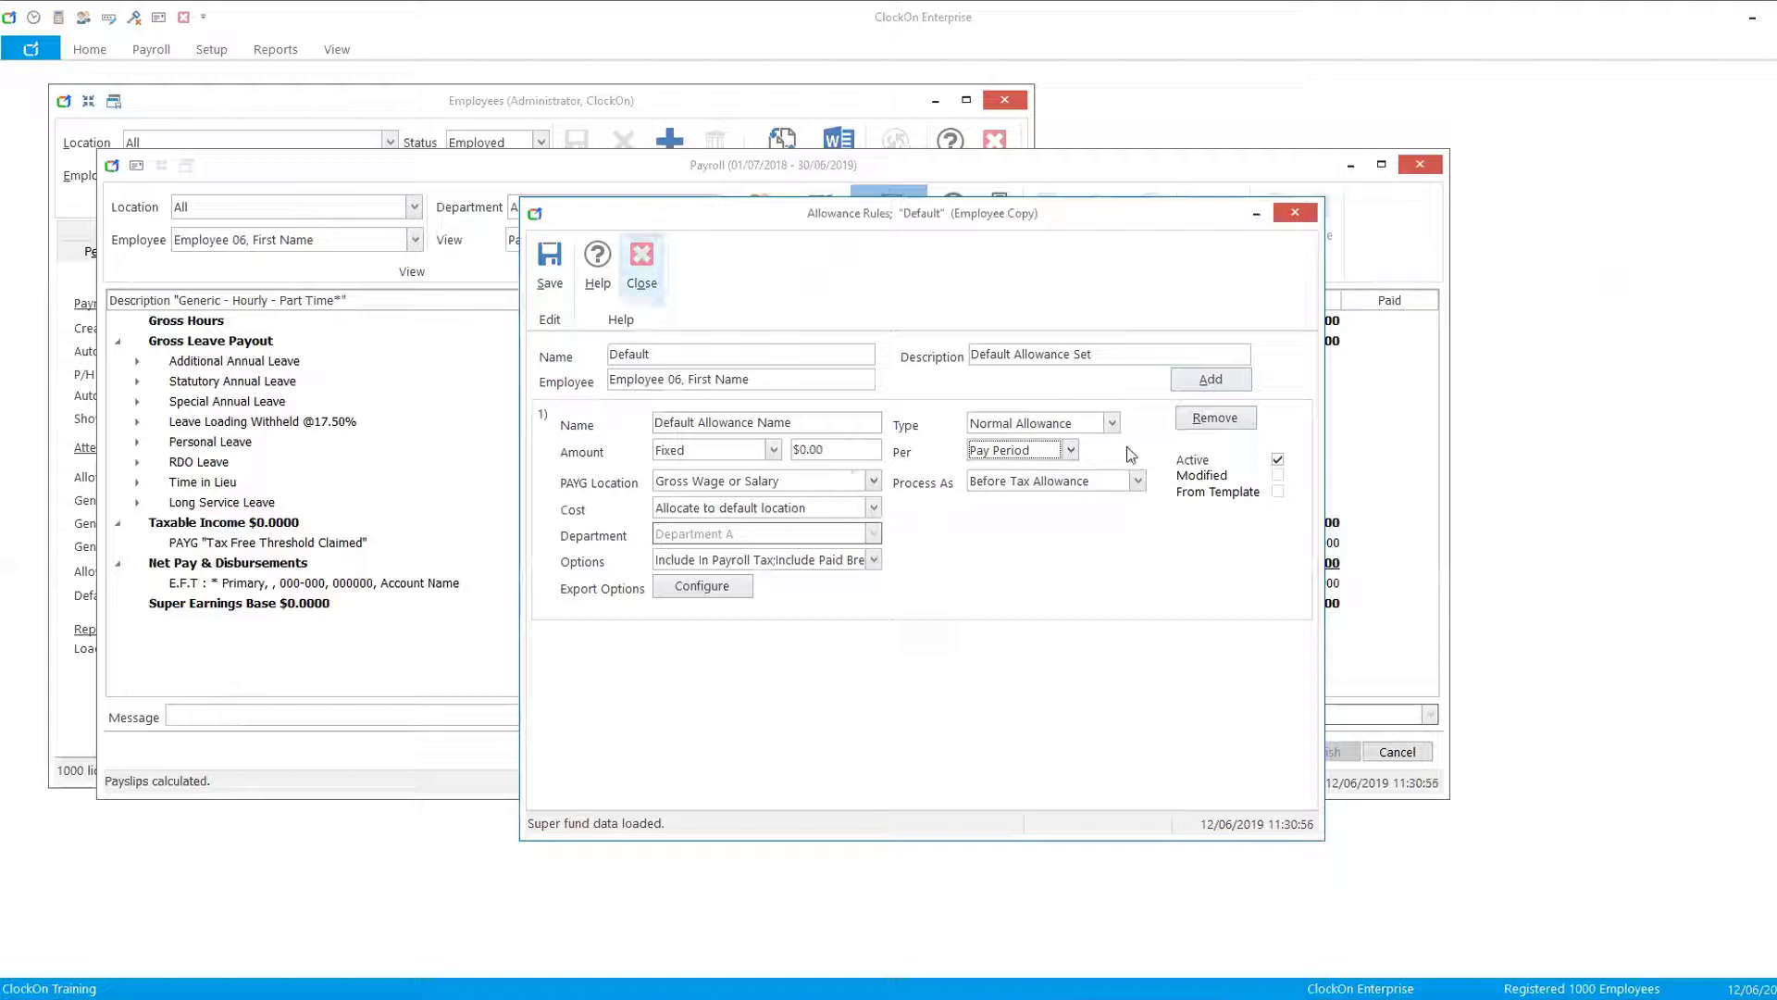
# - Set the allowance to process as YTD Before Tax Allowance with the PAYG Location set to Allowance
pyautogui.click(1137, 482)
pyautogui.moveTo(1134, 526); pyautogui.dragTo(1144, 579)
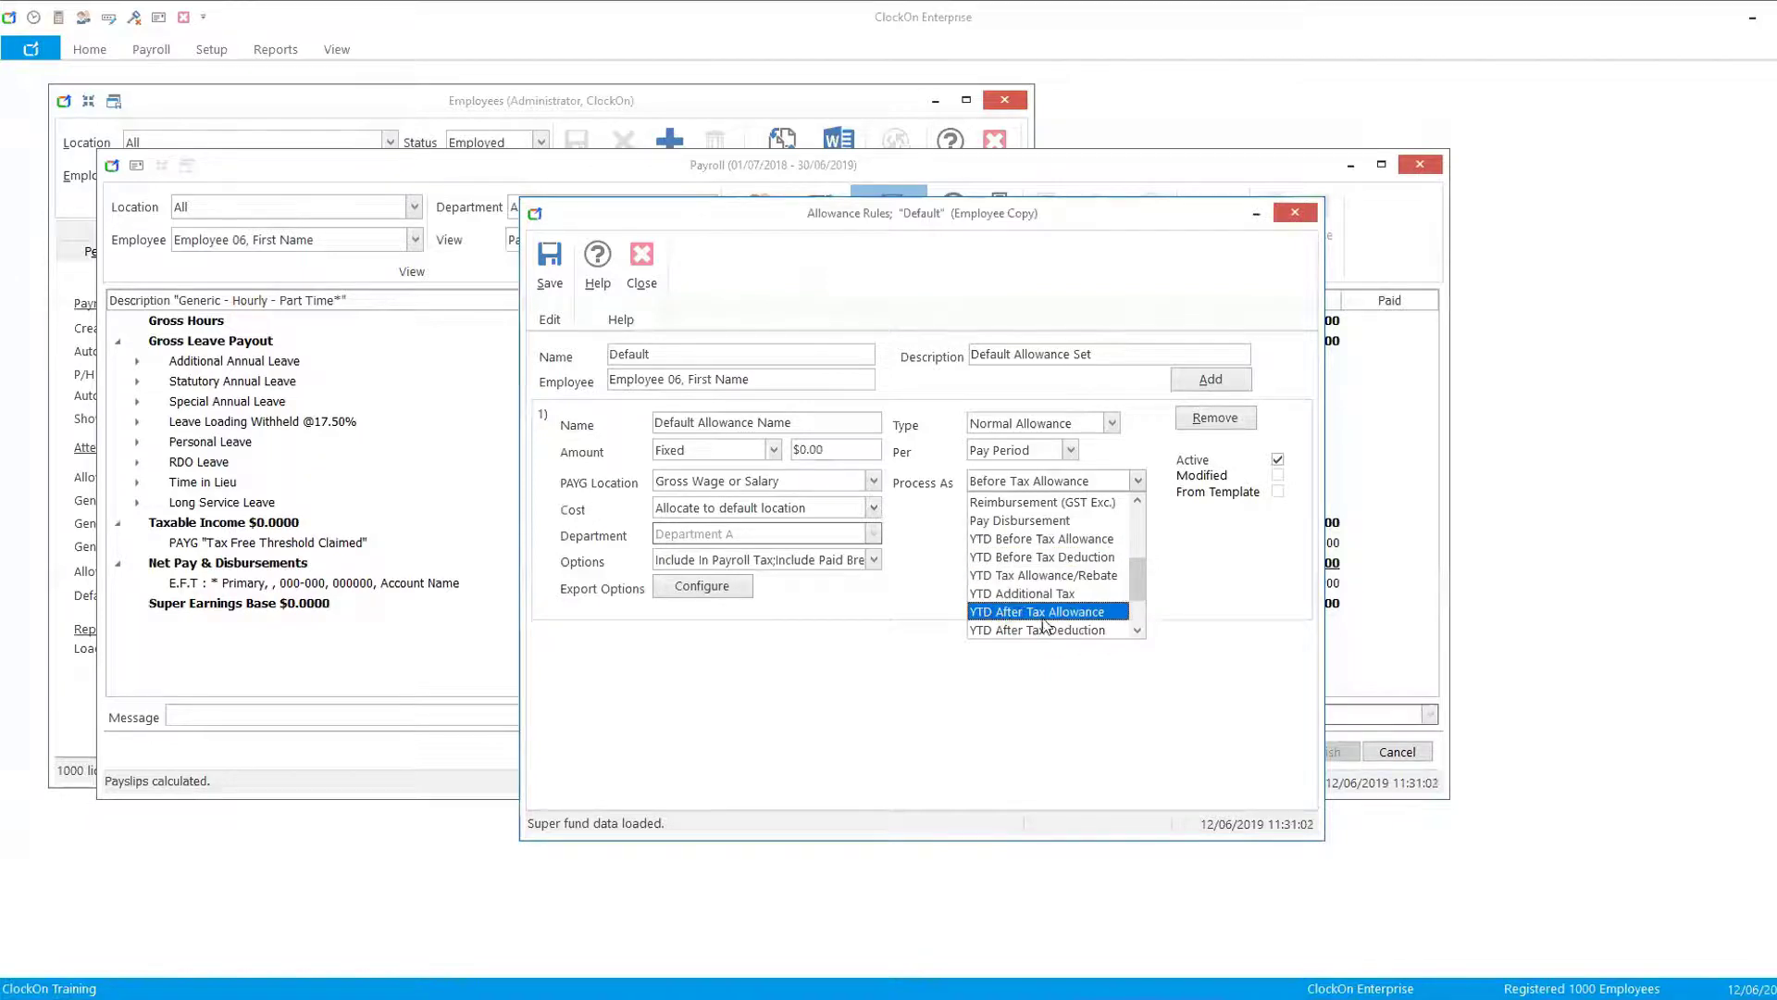
pyautogui.click(1050, 555)
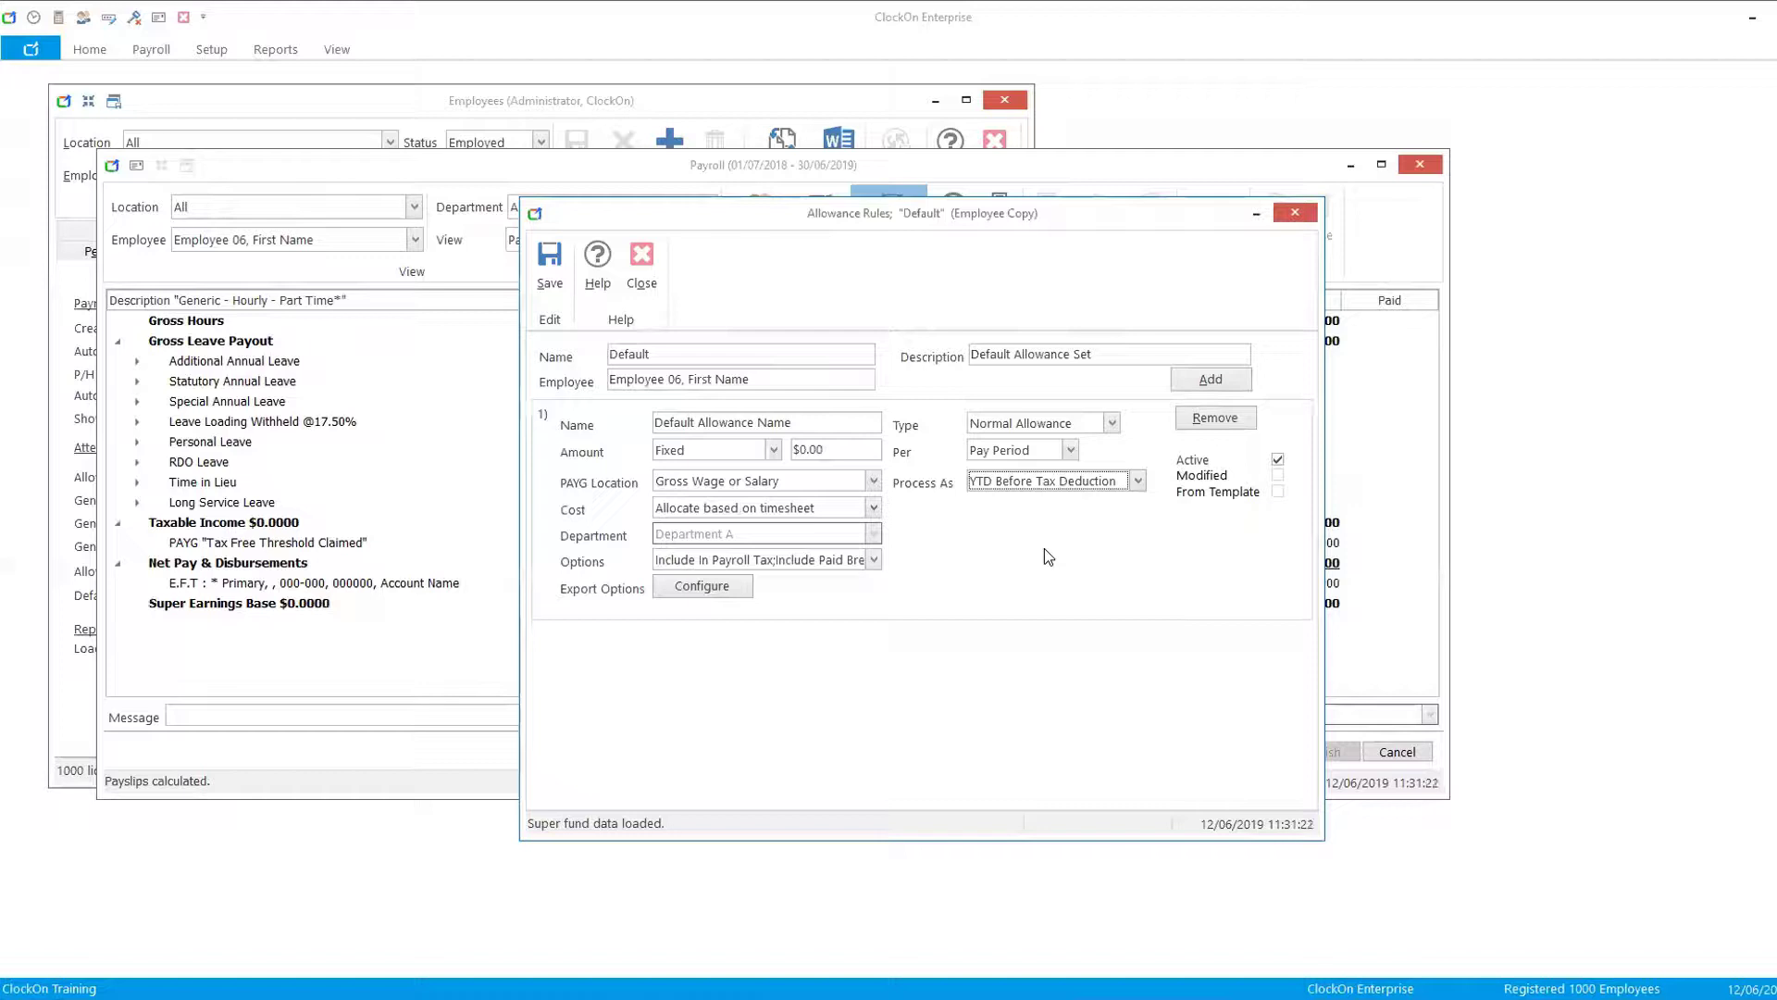
pyautogui.click(1139, 480)
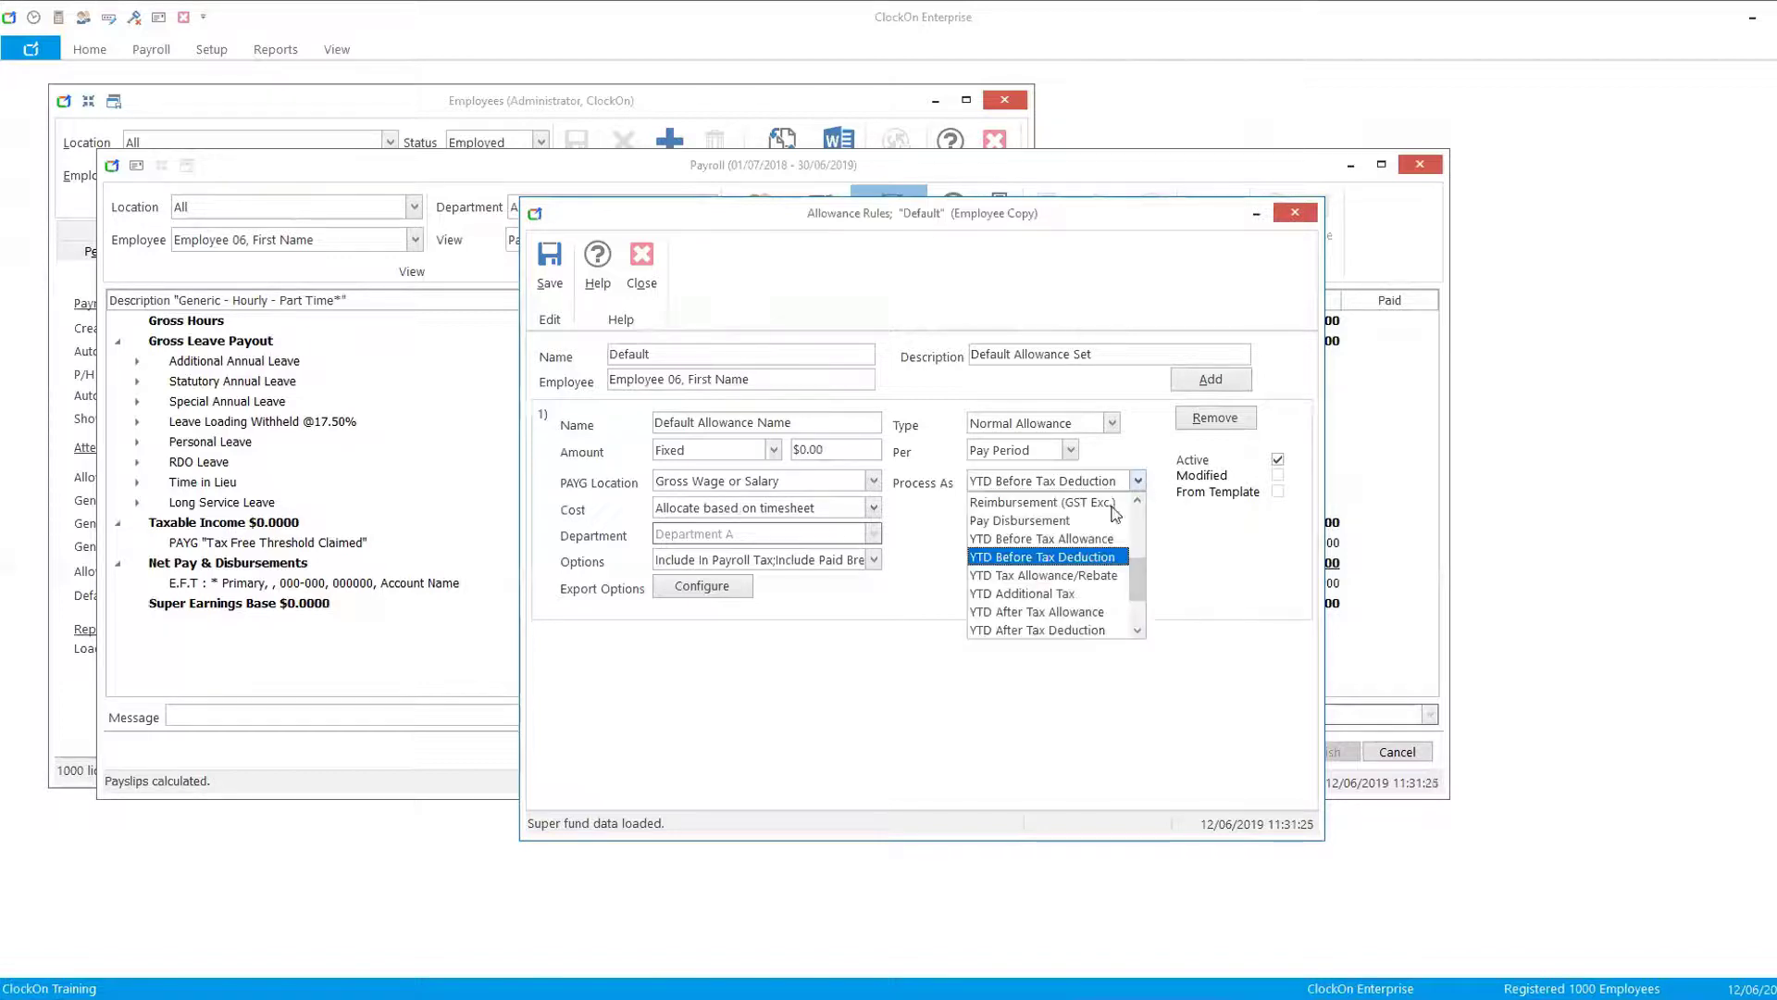
pyautogui.click(1061, 615)
pyautogui.click(874, 482)
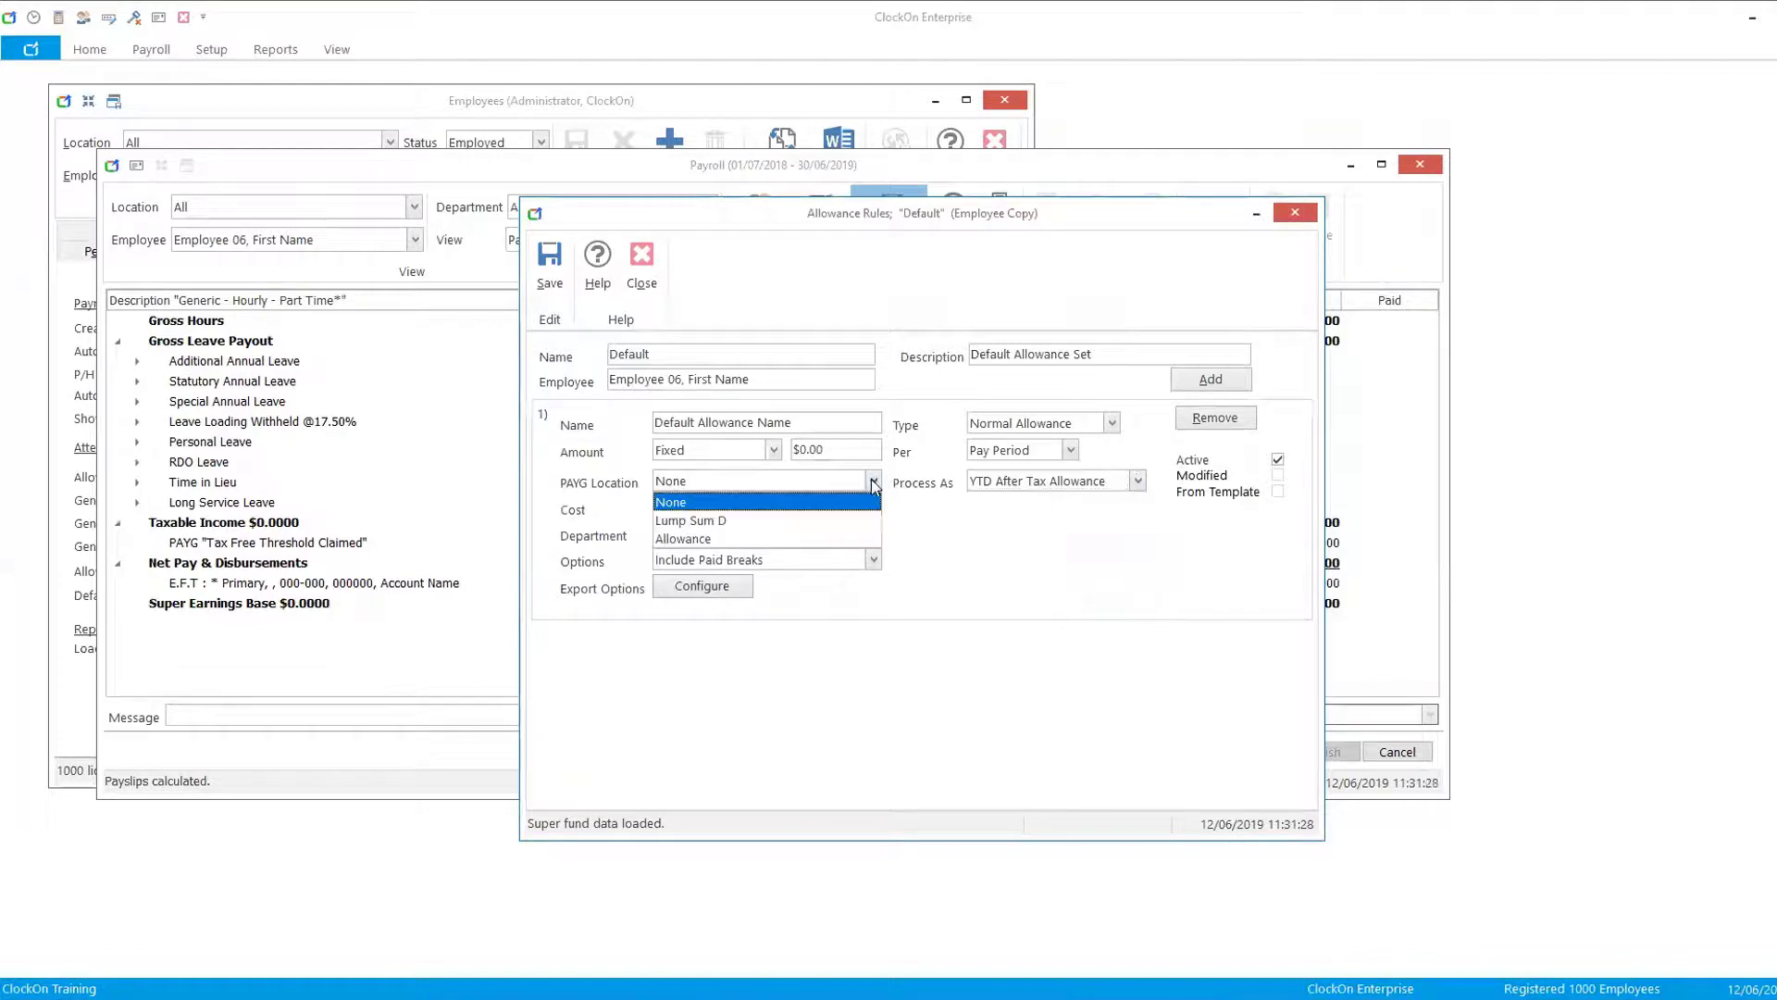
pyautogui.click(1139, 481)
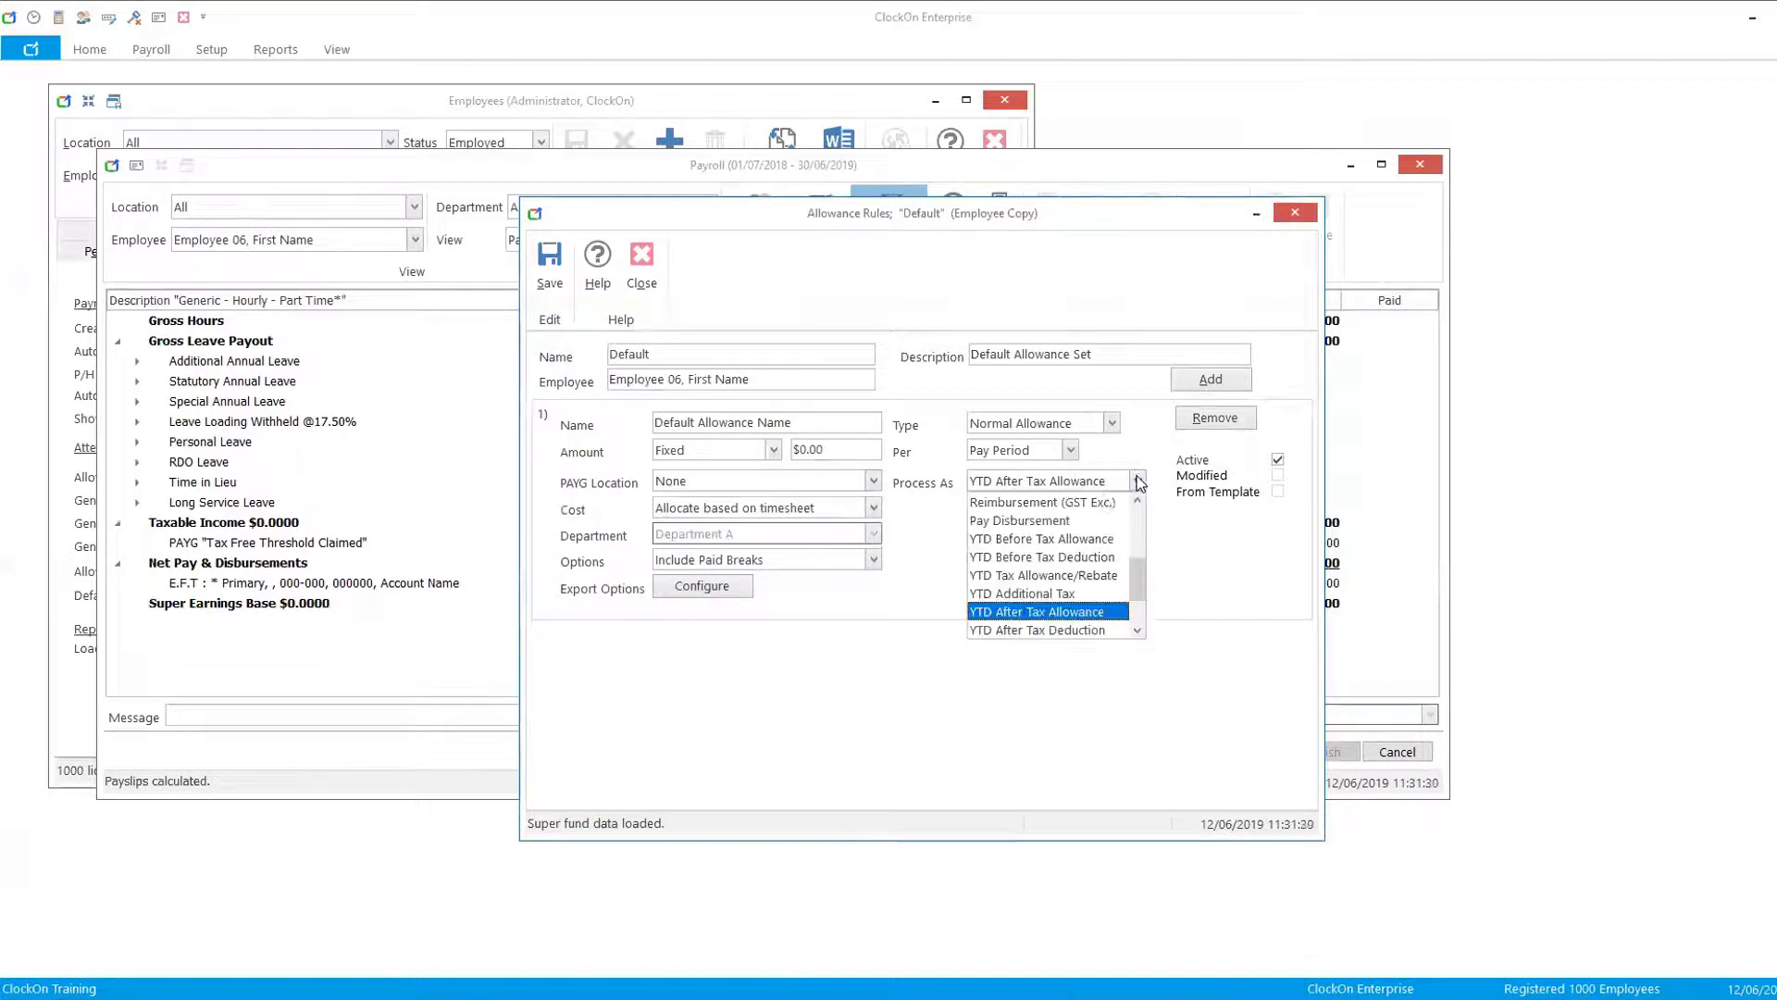
pyautogui.click(1040, 541)
pyautogui.click(873, 480)
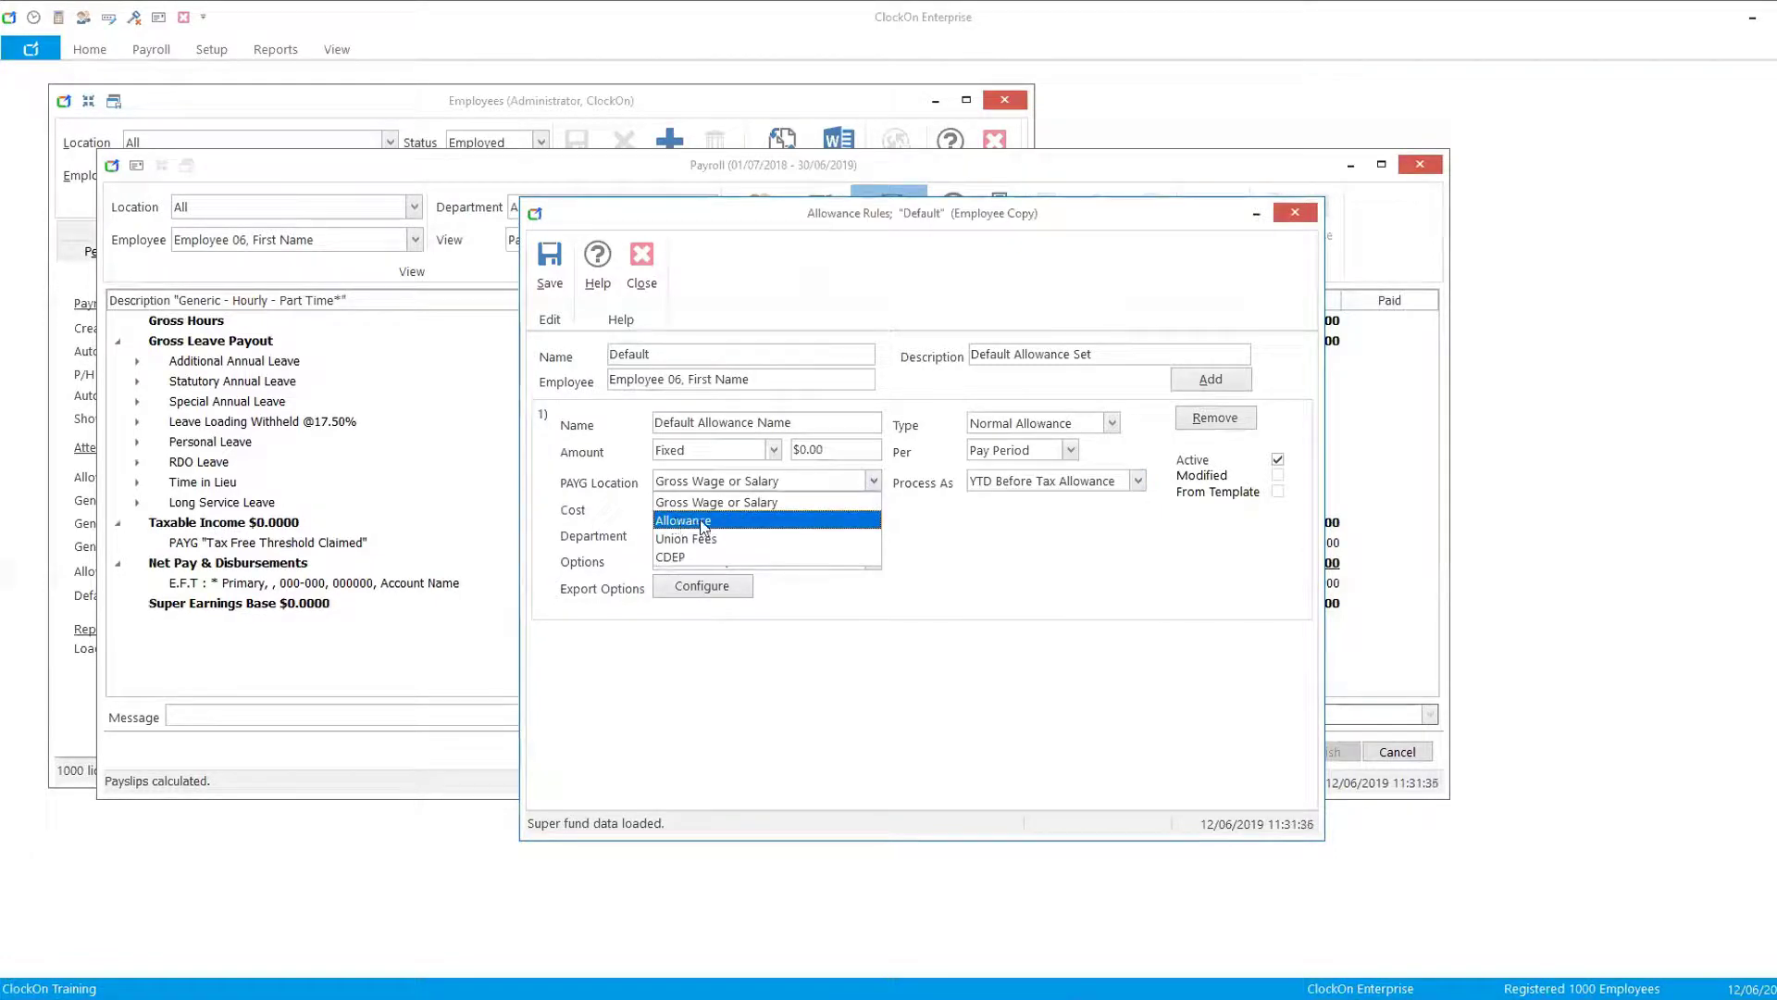
pyautogui.click(696, 519)
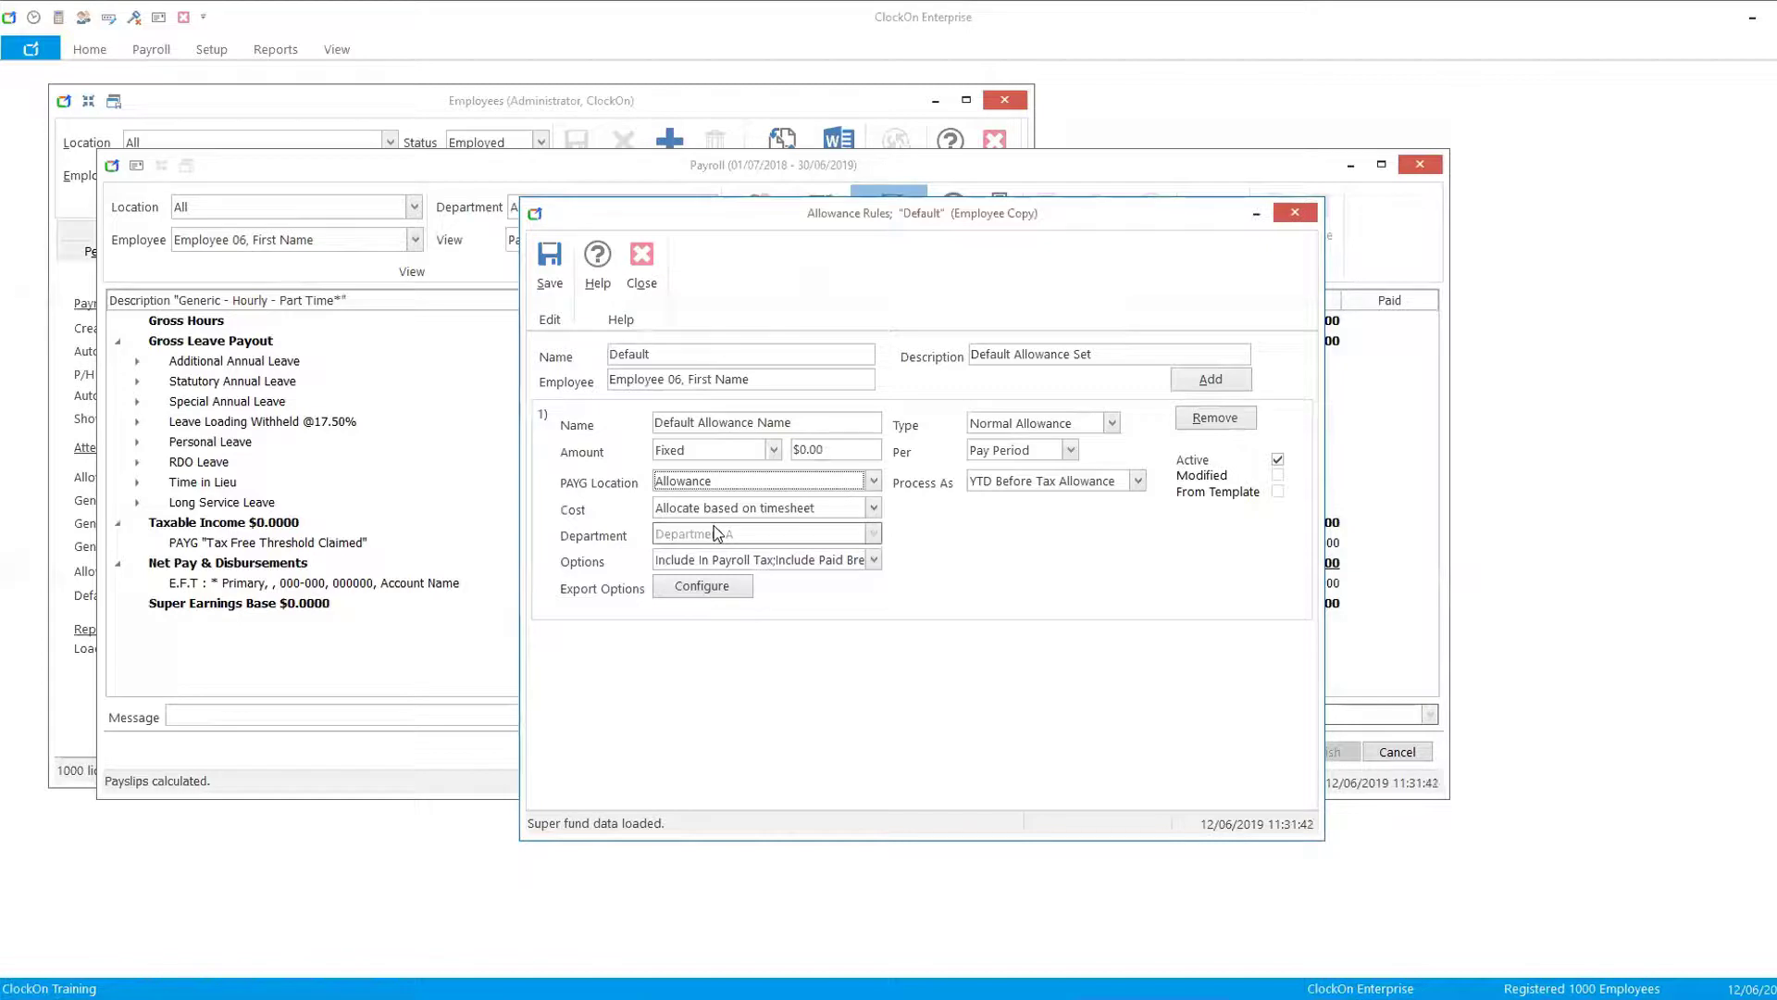
# - Name the allowance YTD BT All and save the allowance rule
pyautogui.click(873, 559)
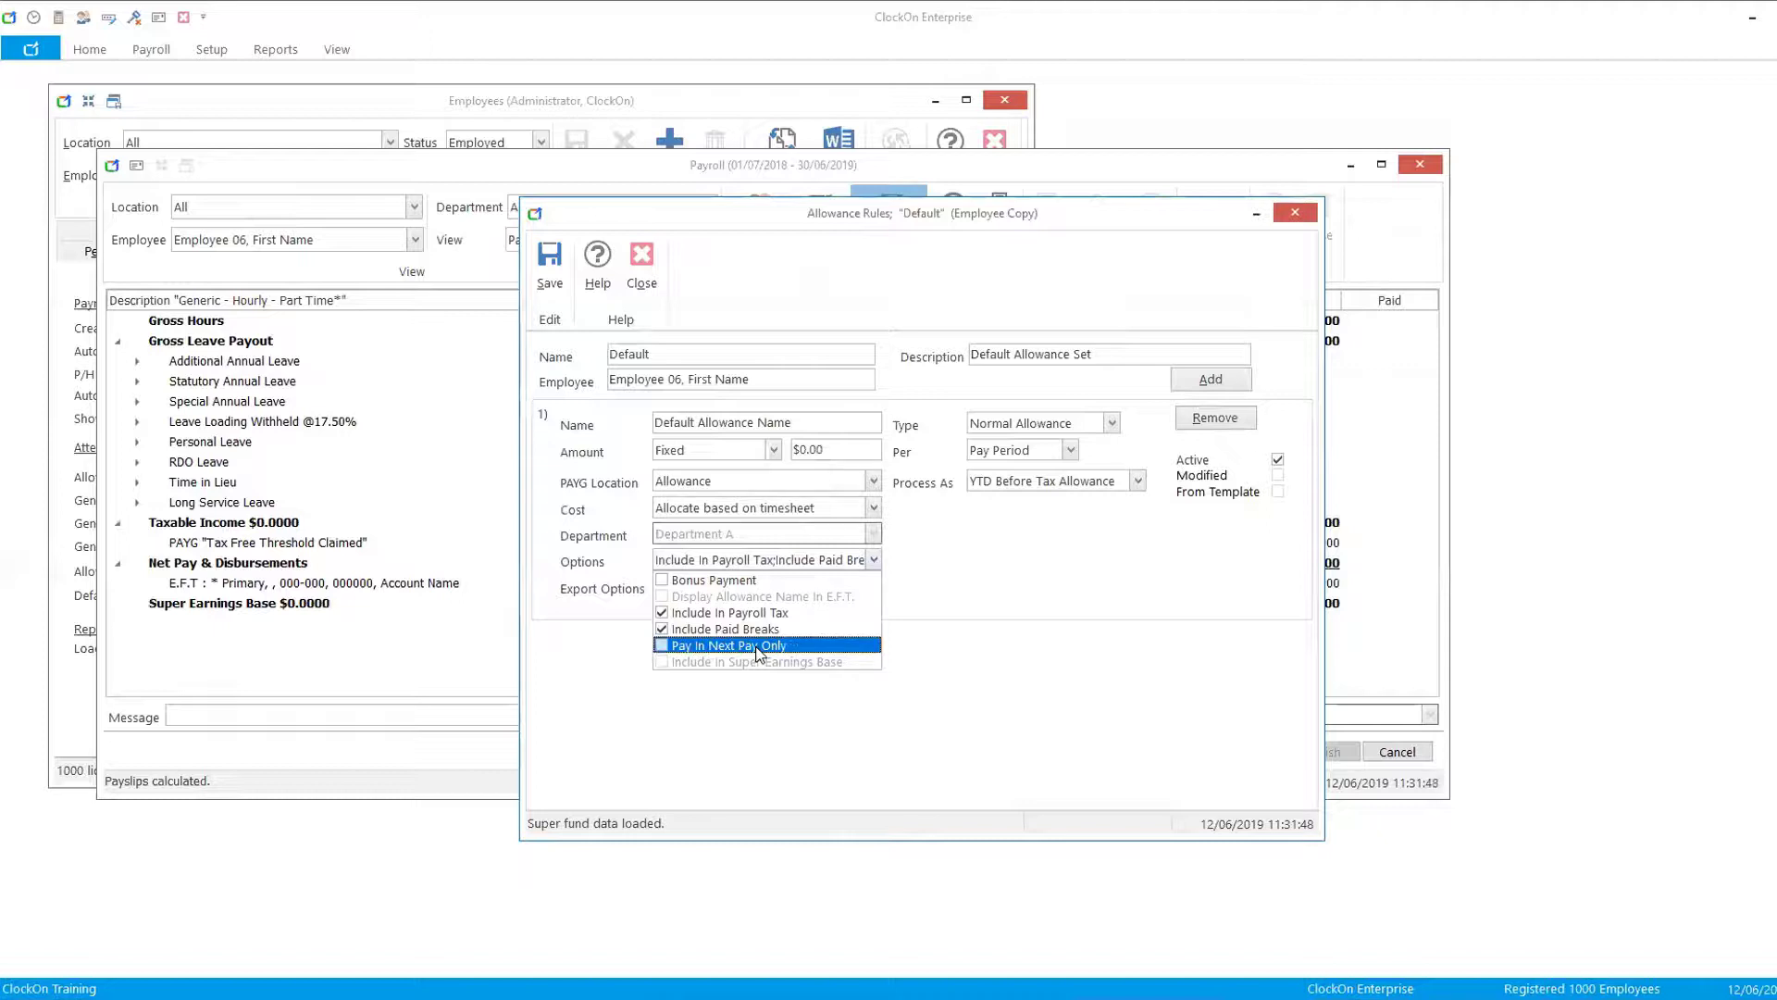
pyautogui.click(955, 588)
pyautogui.click(826, 452)
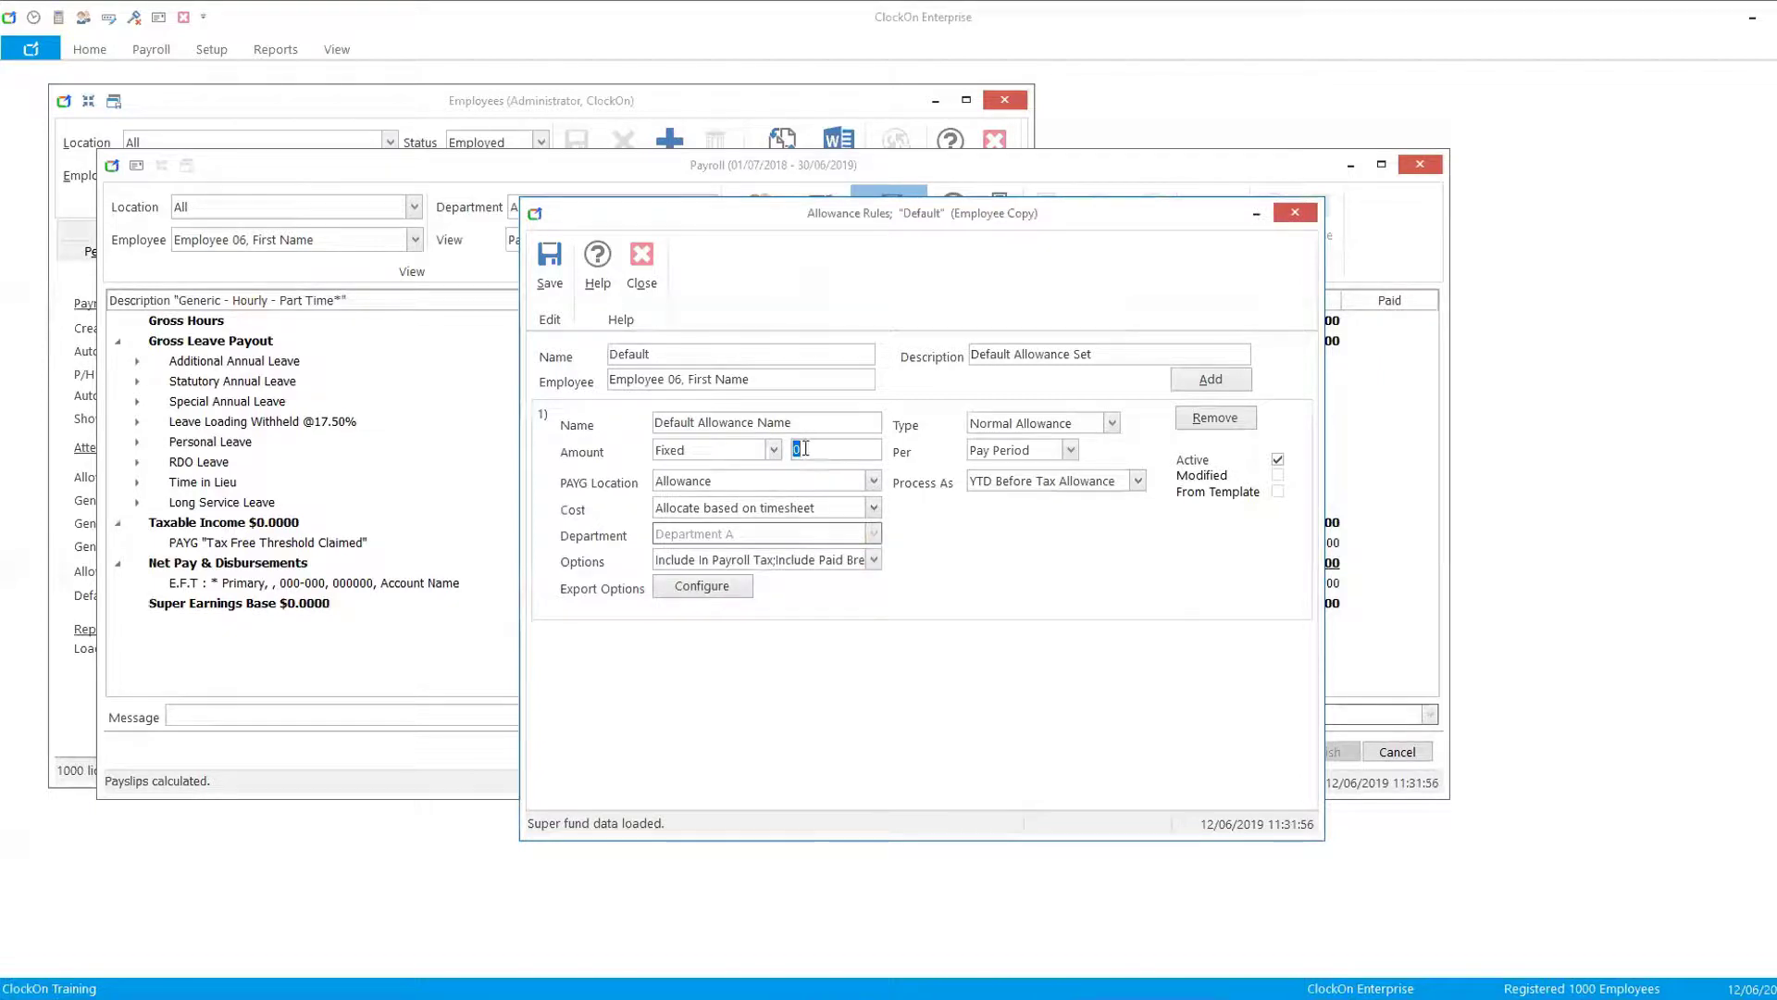
pyautogui.click(794, 423)
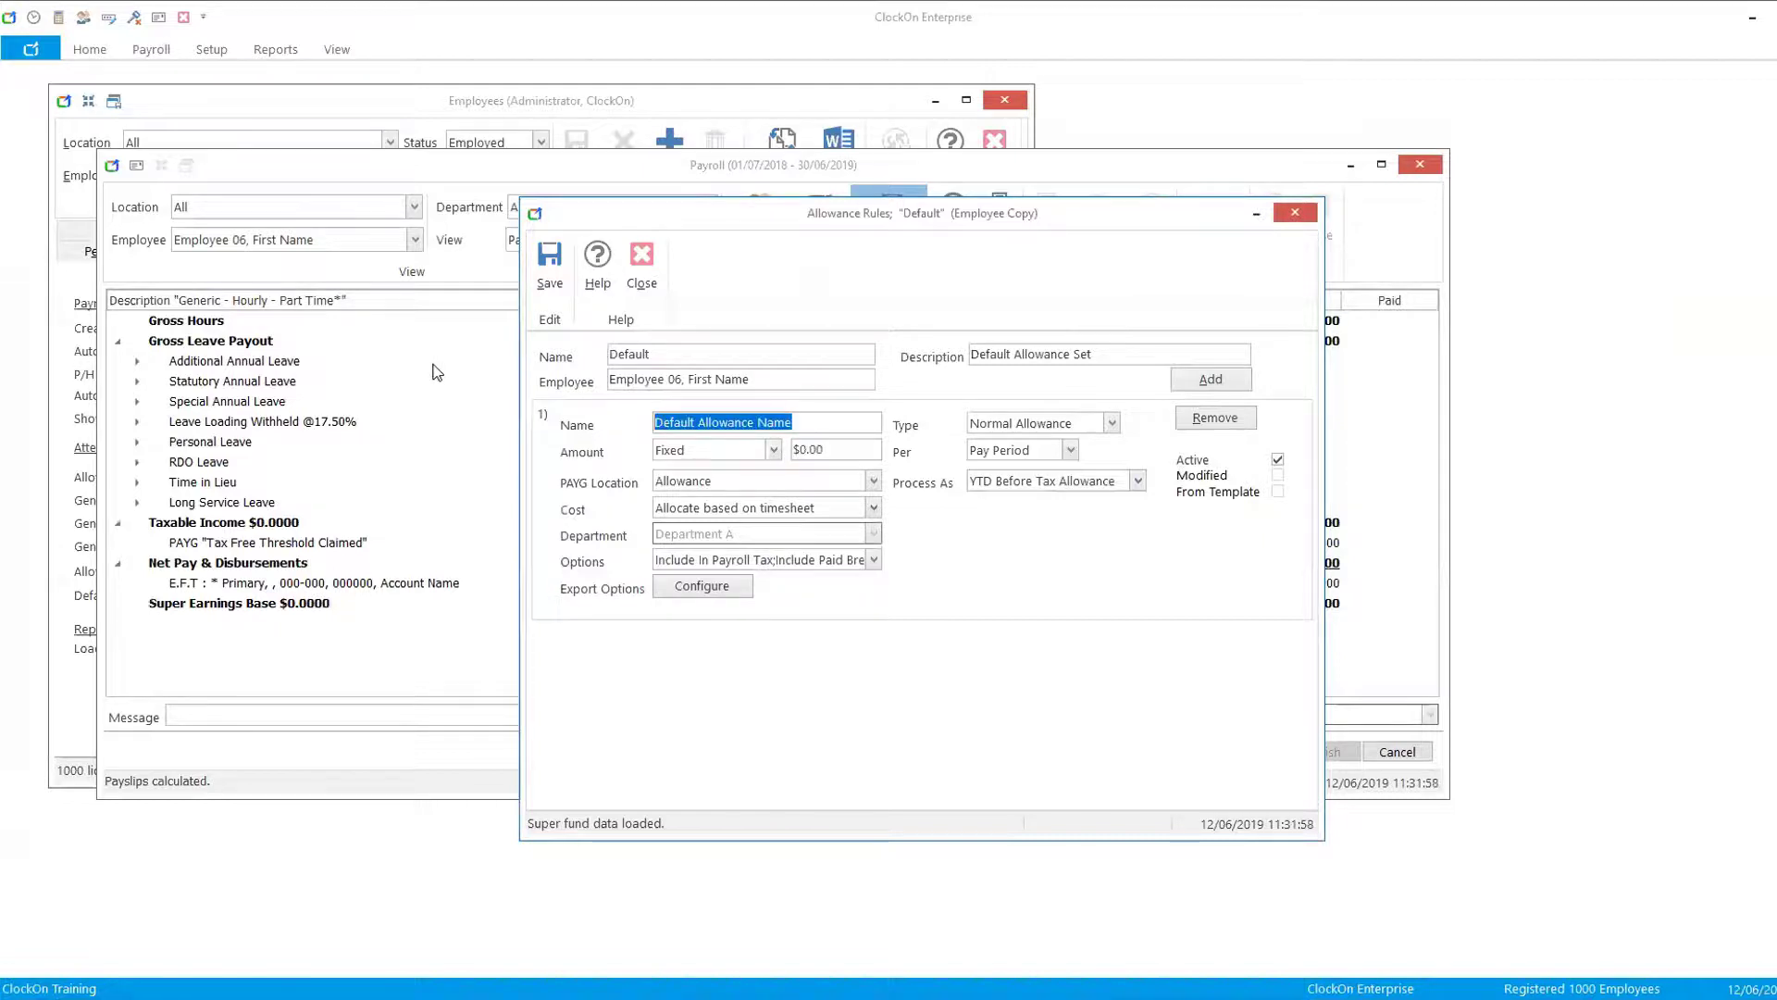
pyautogui.write('YTD A')
pyautogui.press('BackSpace')
pyautogui.write('BT All')
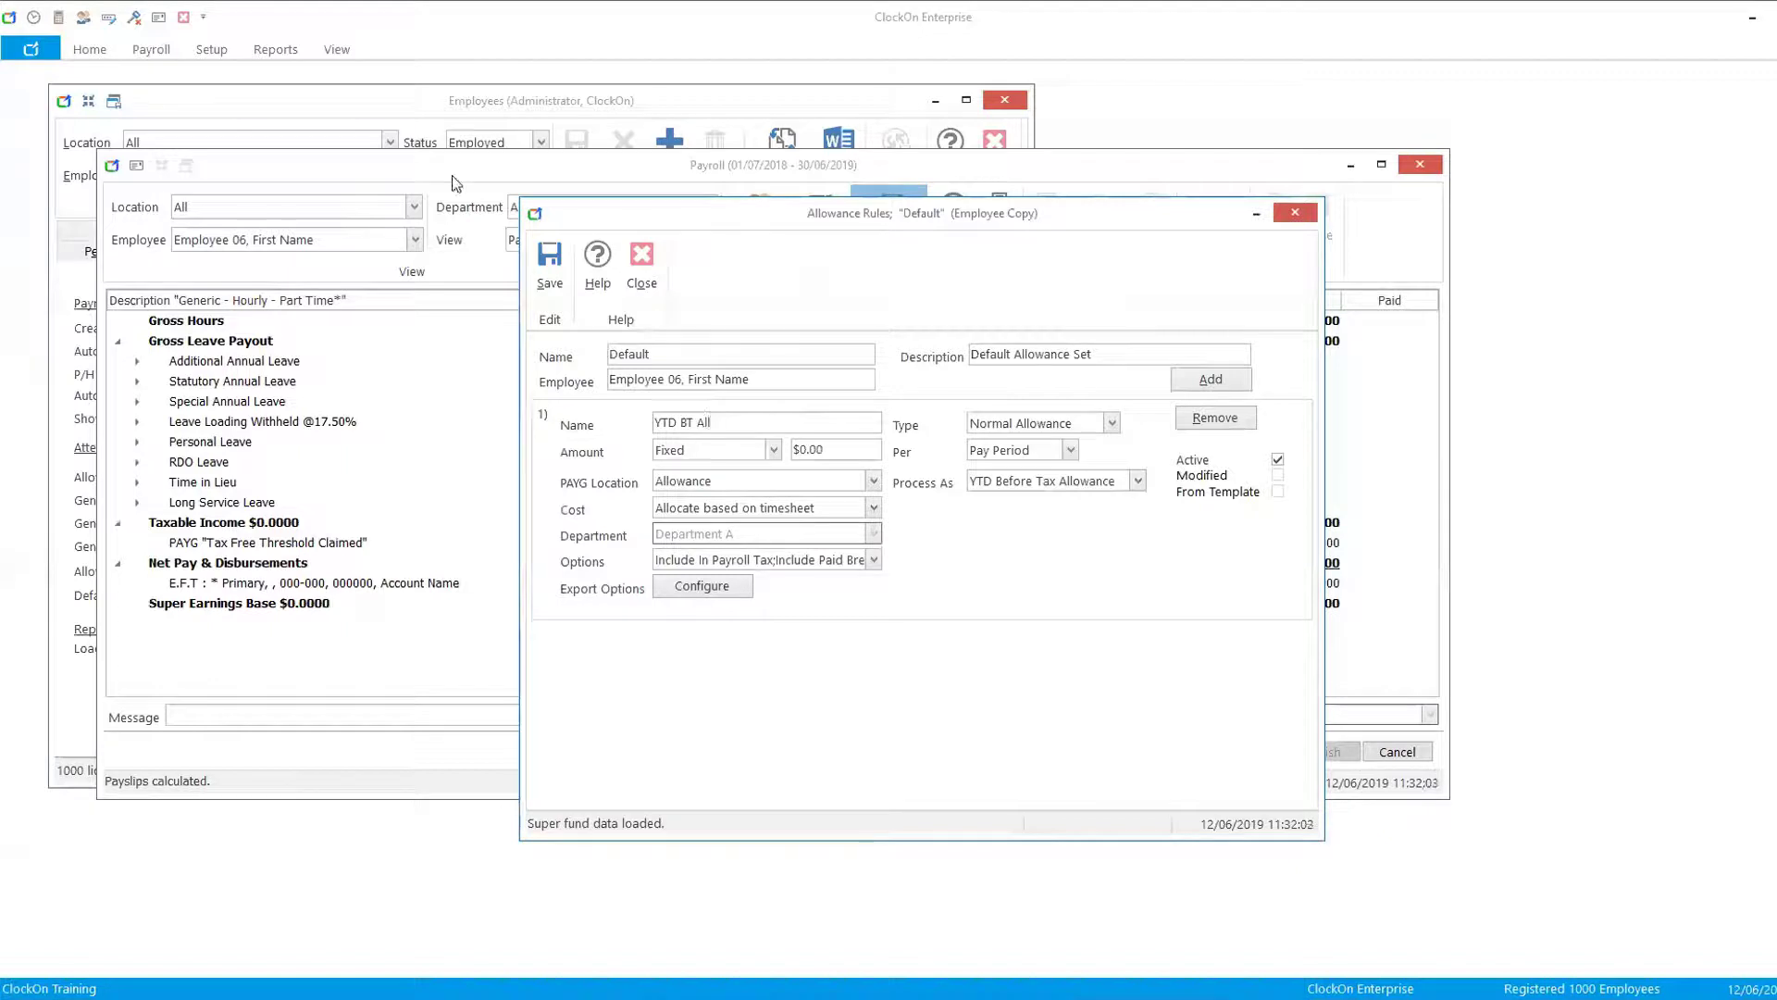
pyautogui.click(550, 265)
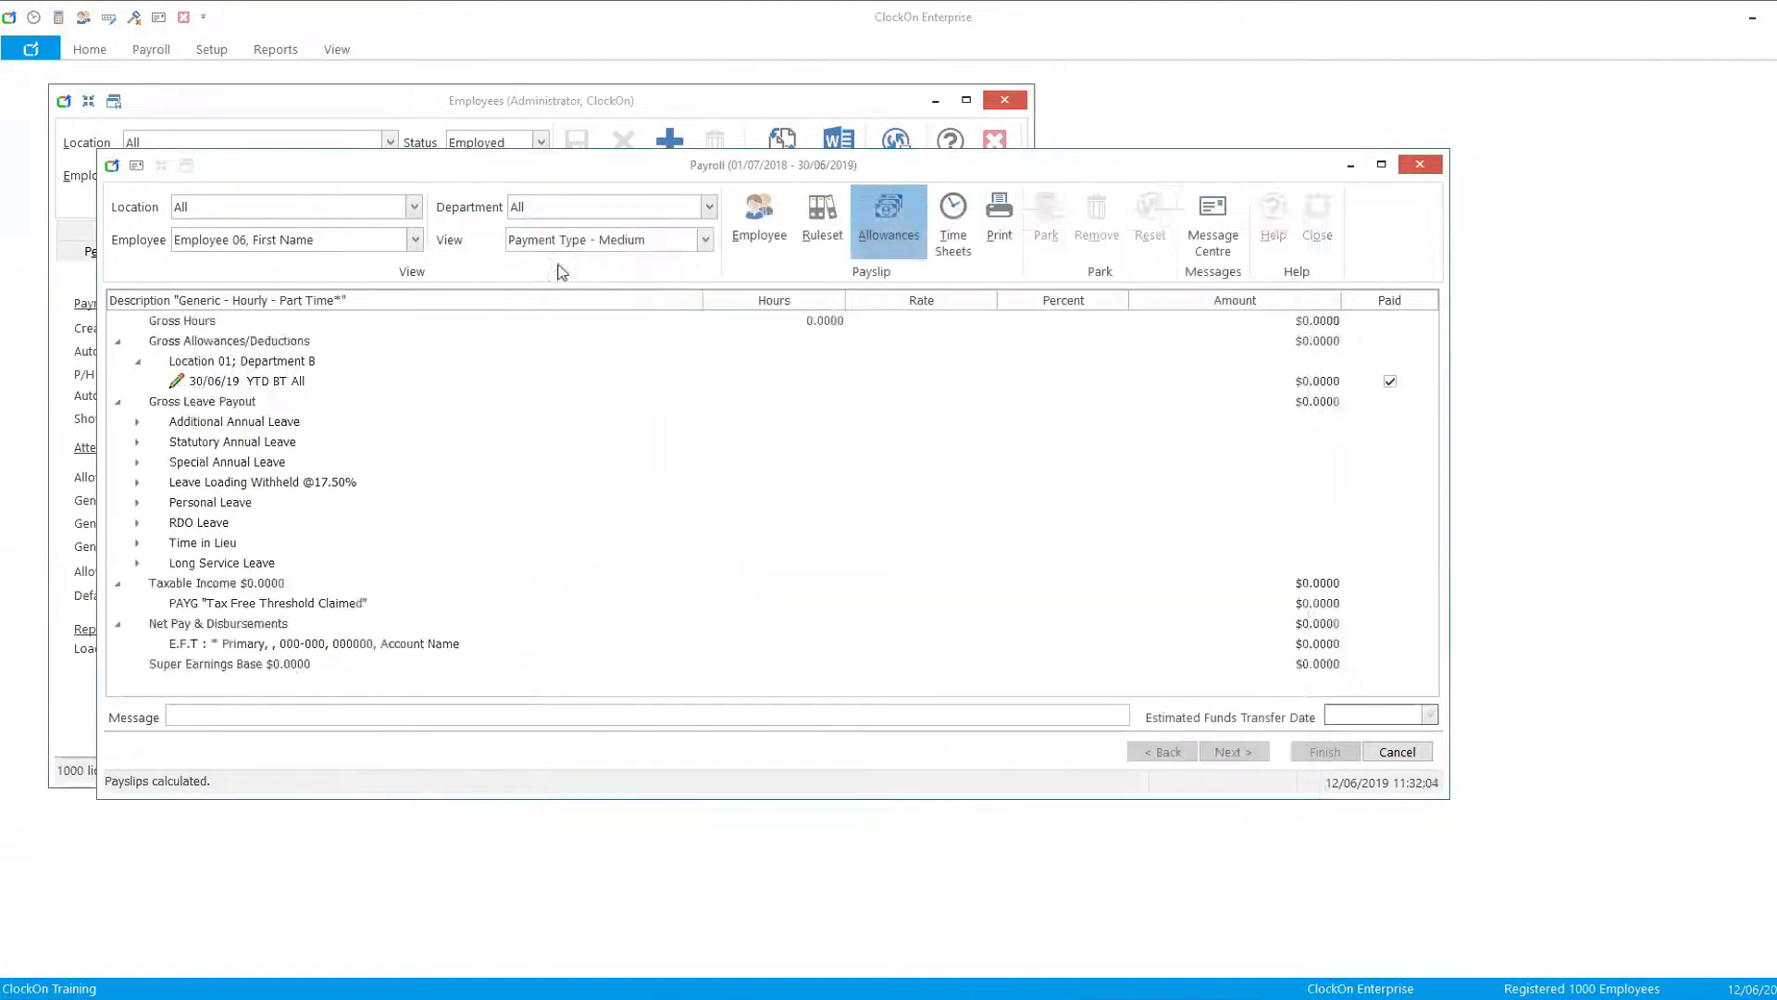
# - Enter 500 as the amount of the YTD BT All allowance on Employee 06's payslip
pyautogui.click(1315, 380)
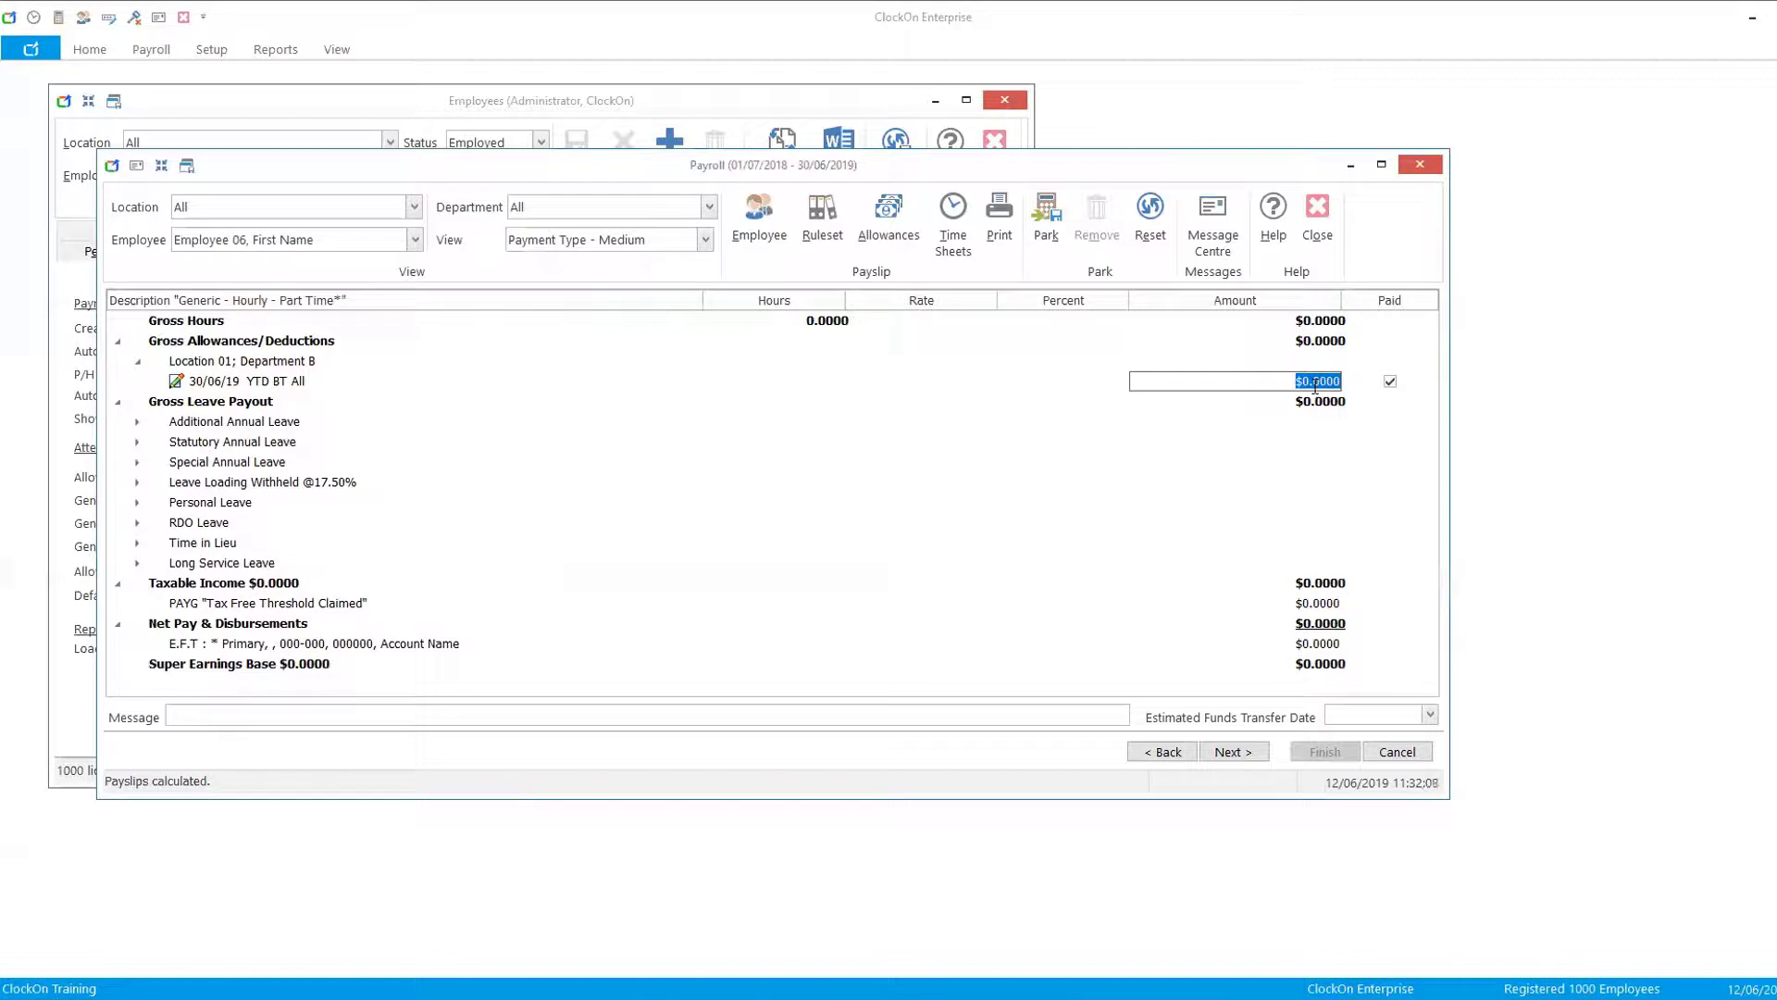
pyautogui.write('500')
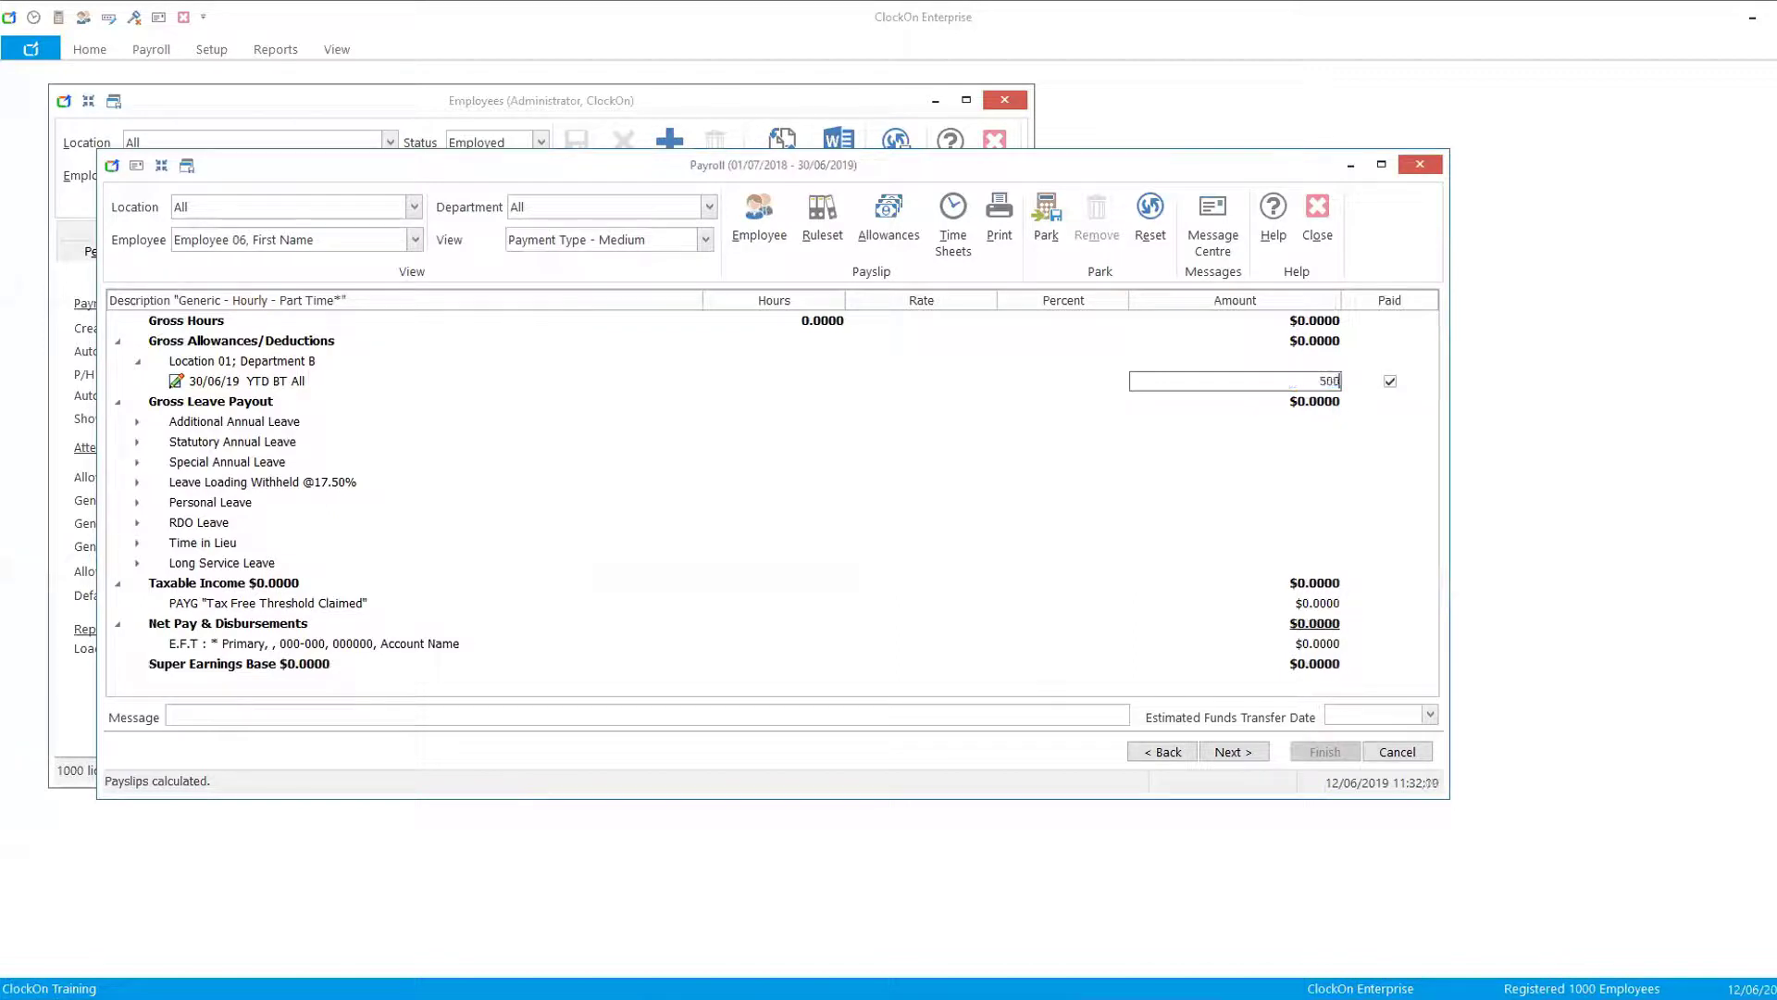
pyautogui.click(1153, 463)
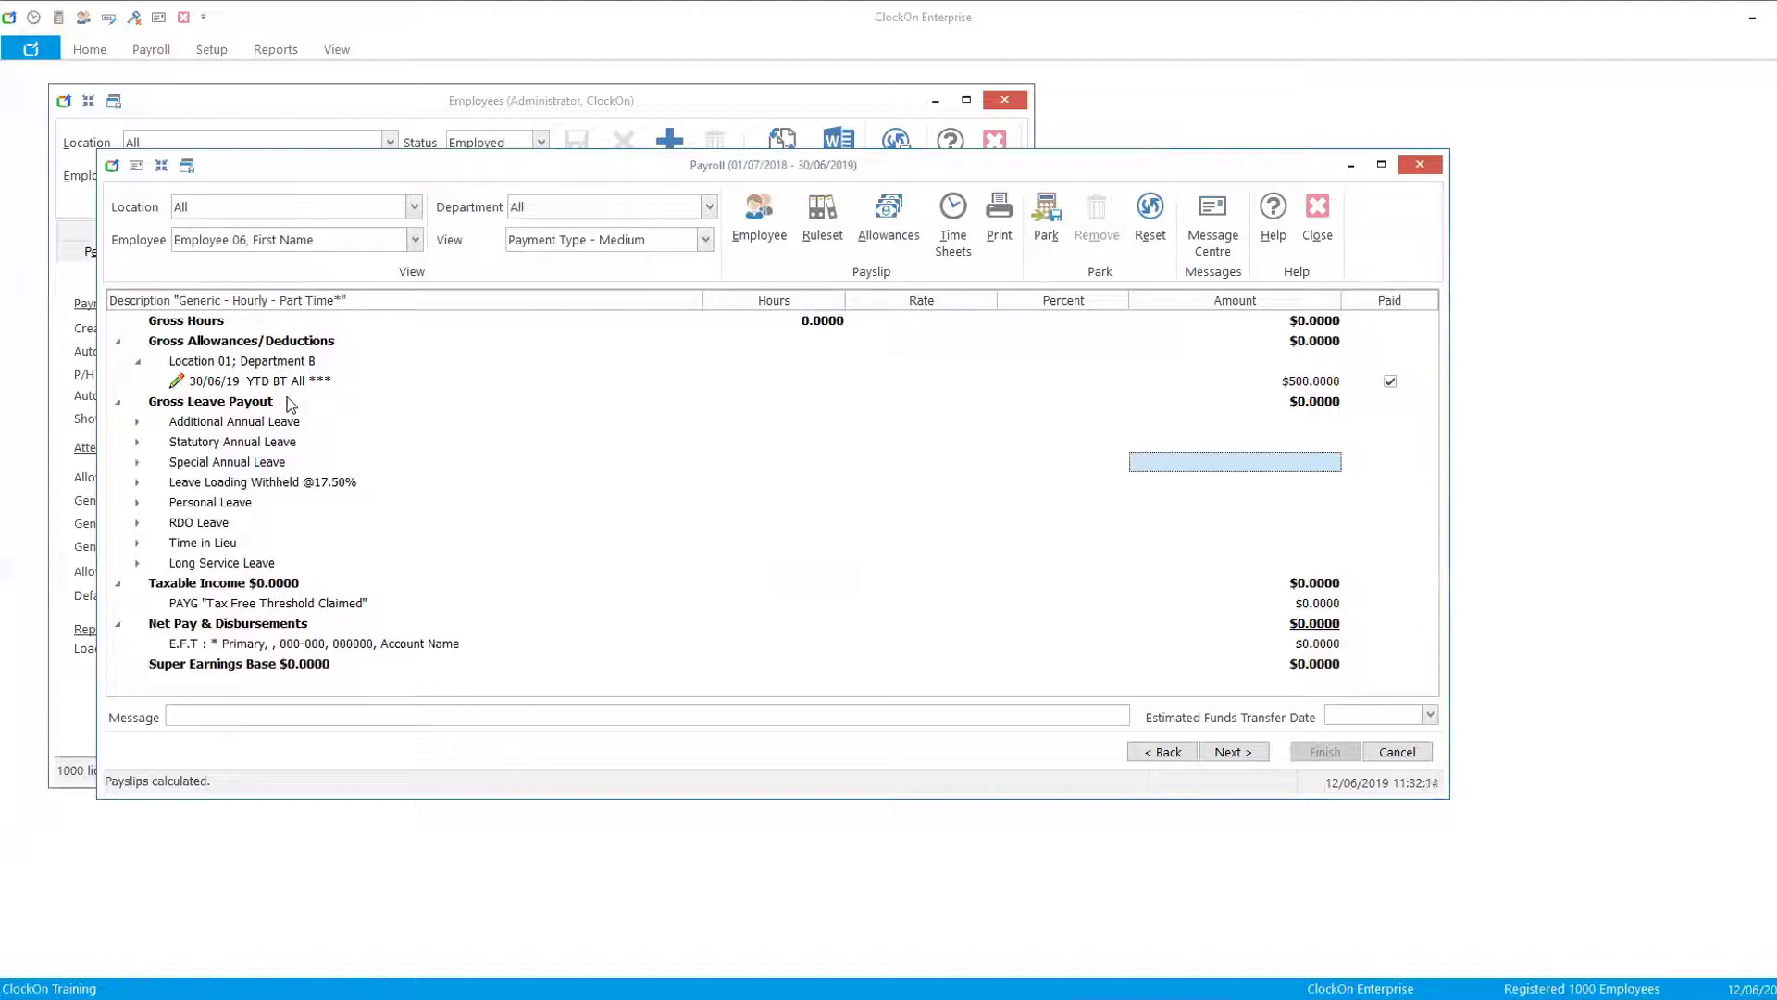
# - Advance to the payroll summary, cancel the payroll, and close the Employees window
pyautogui.click(1228, 752)
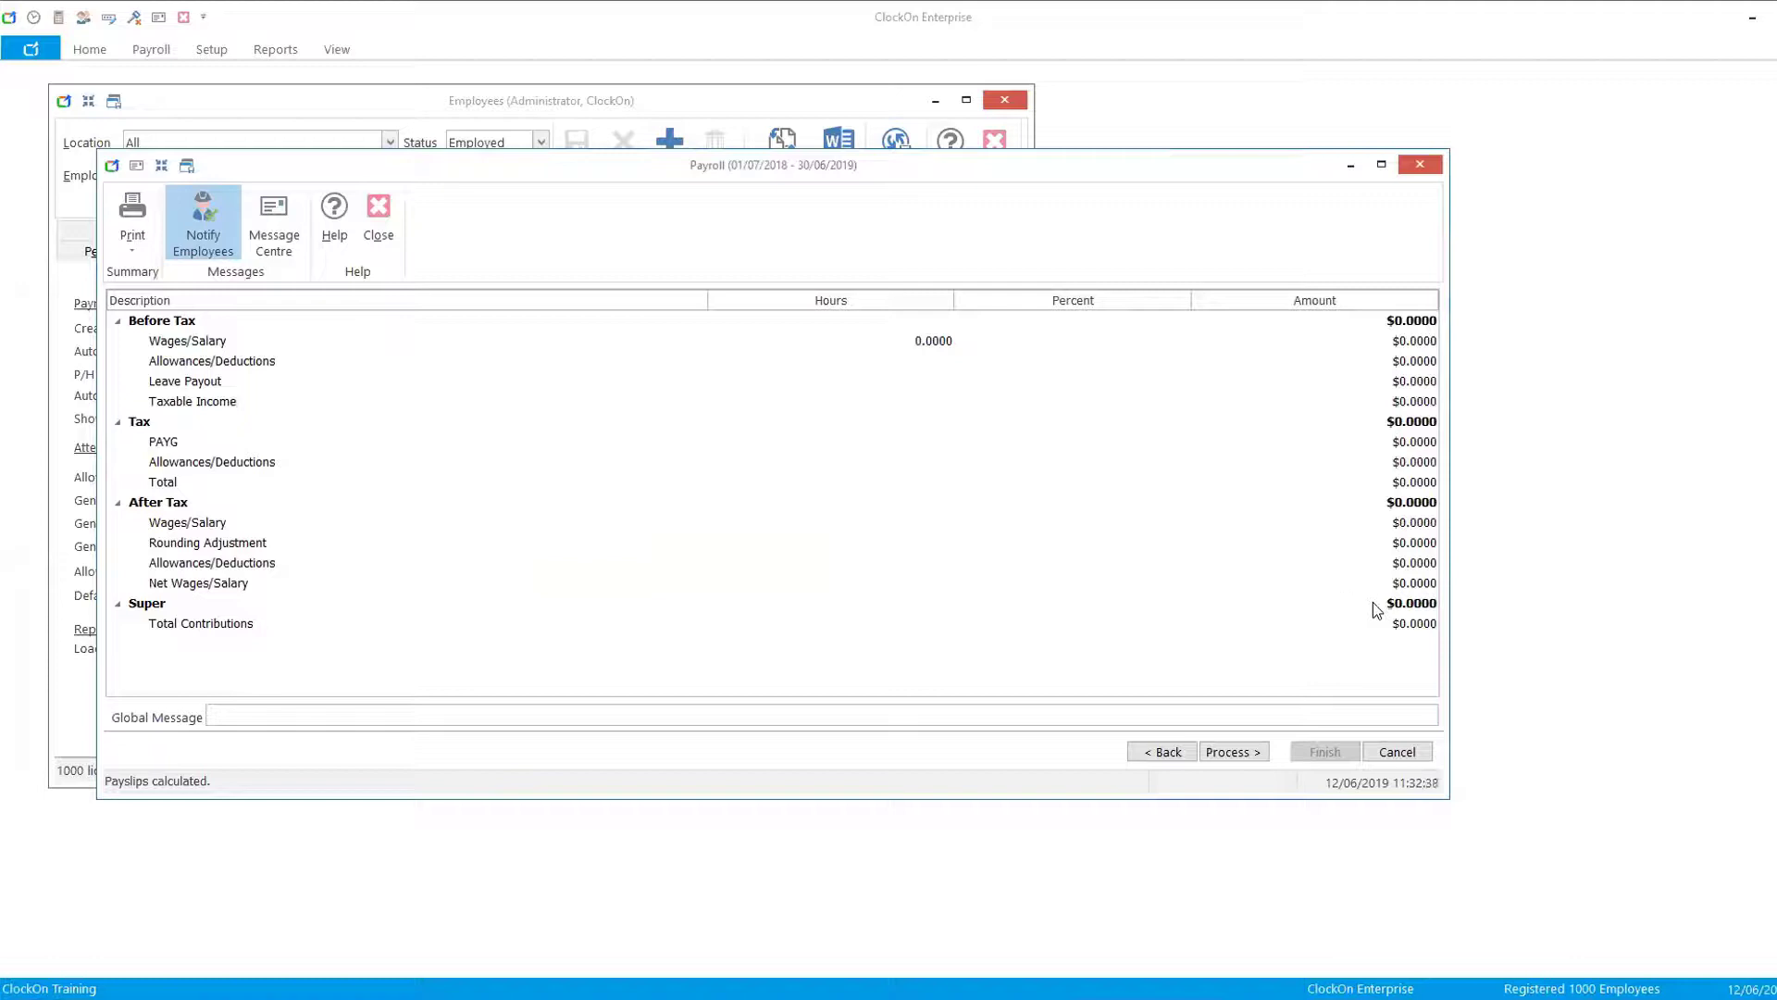
pyautogui.click(1399, 755)
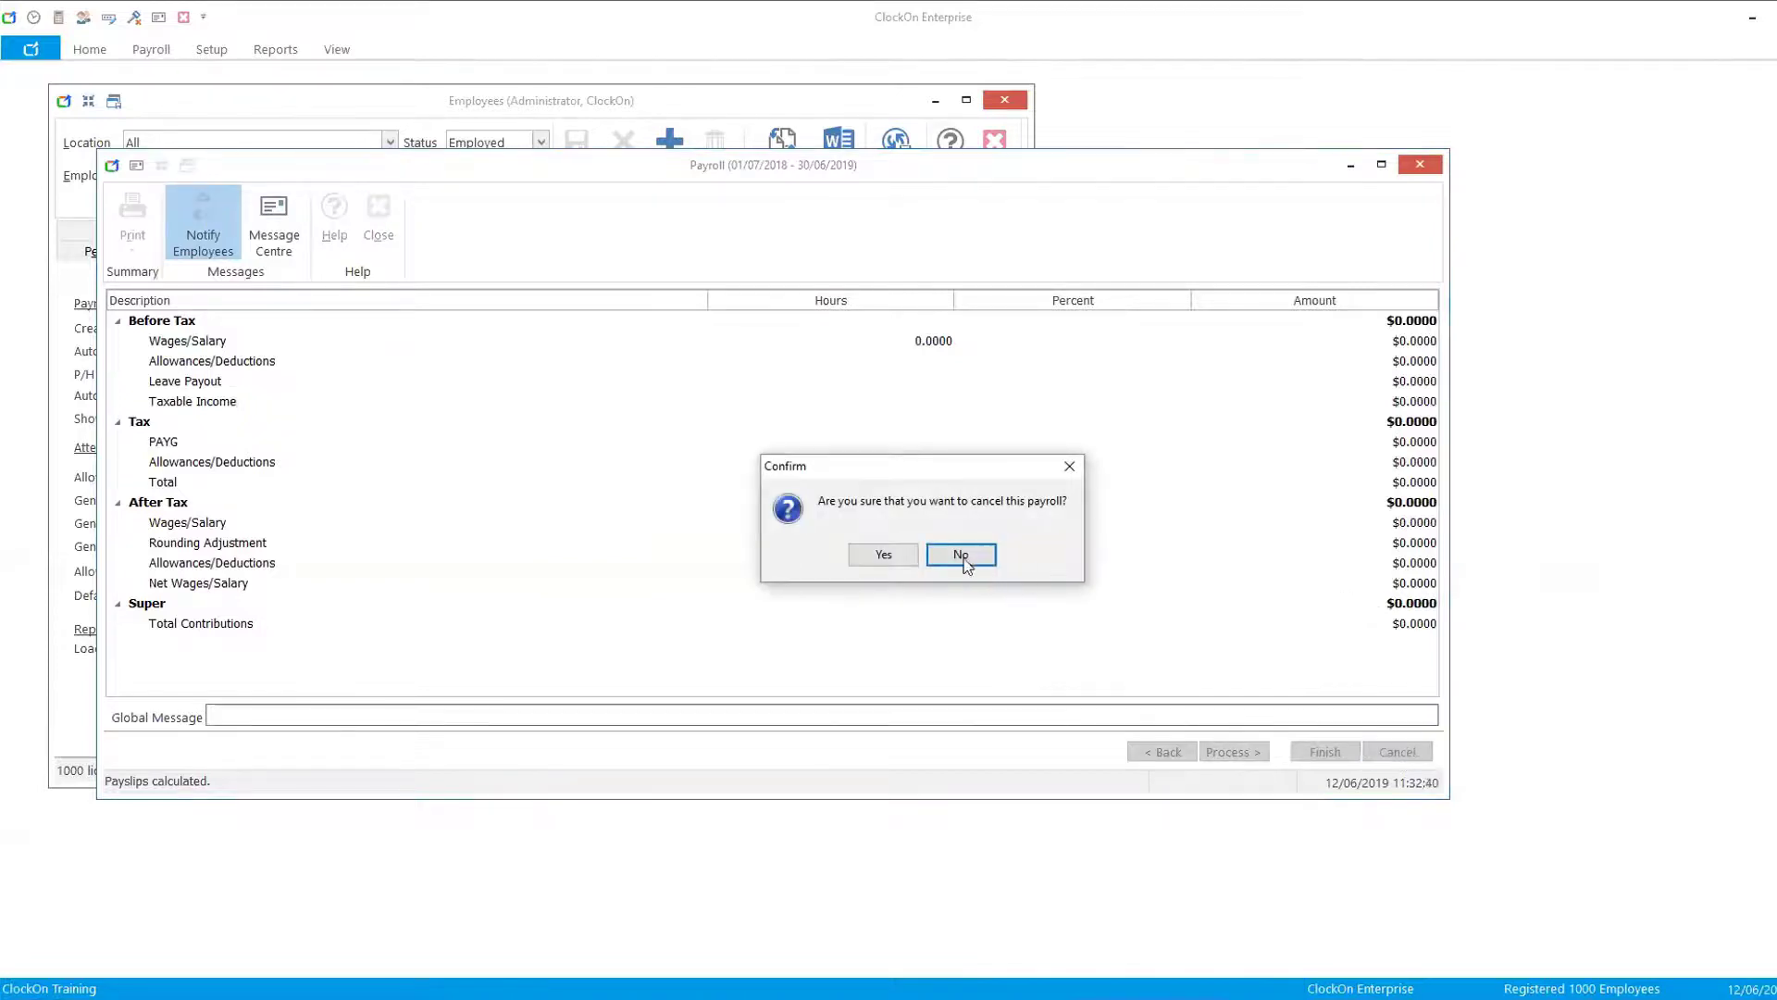
pyautogui.click(882, 554)
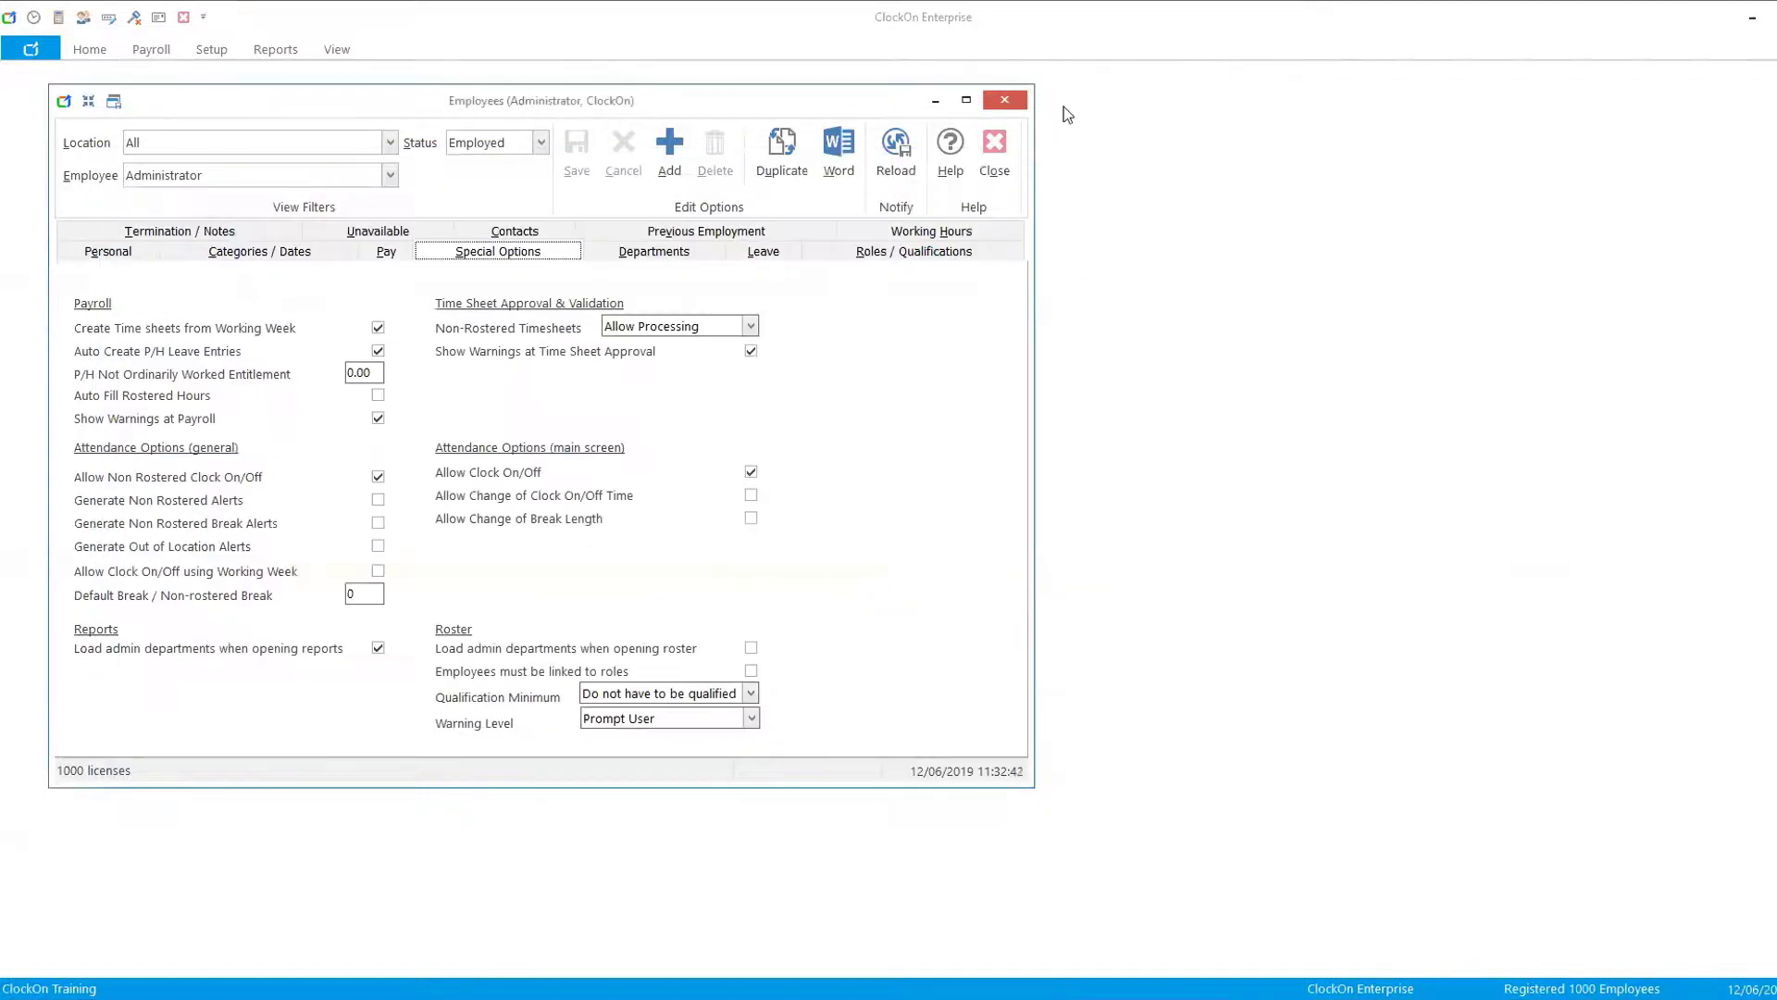
pyautogui.click(994, 140)
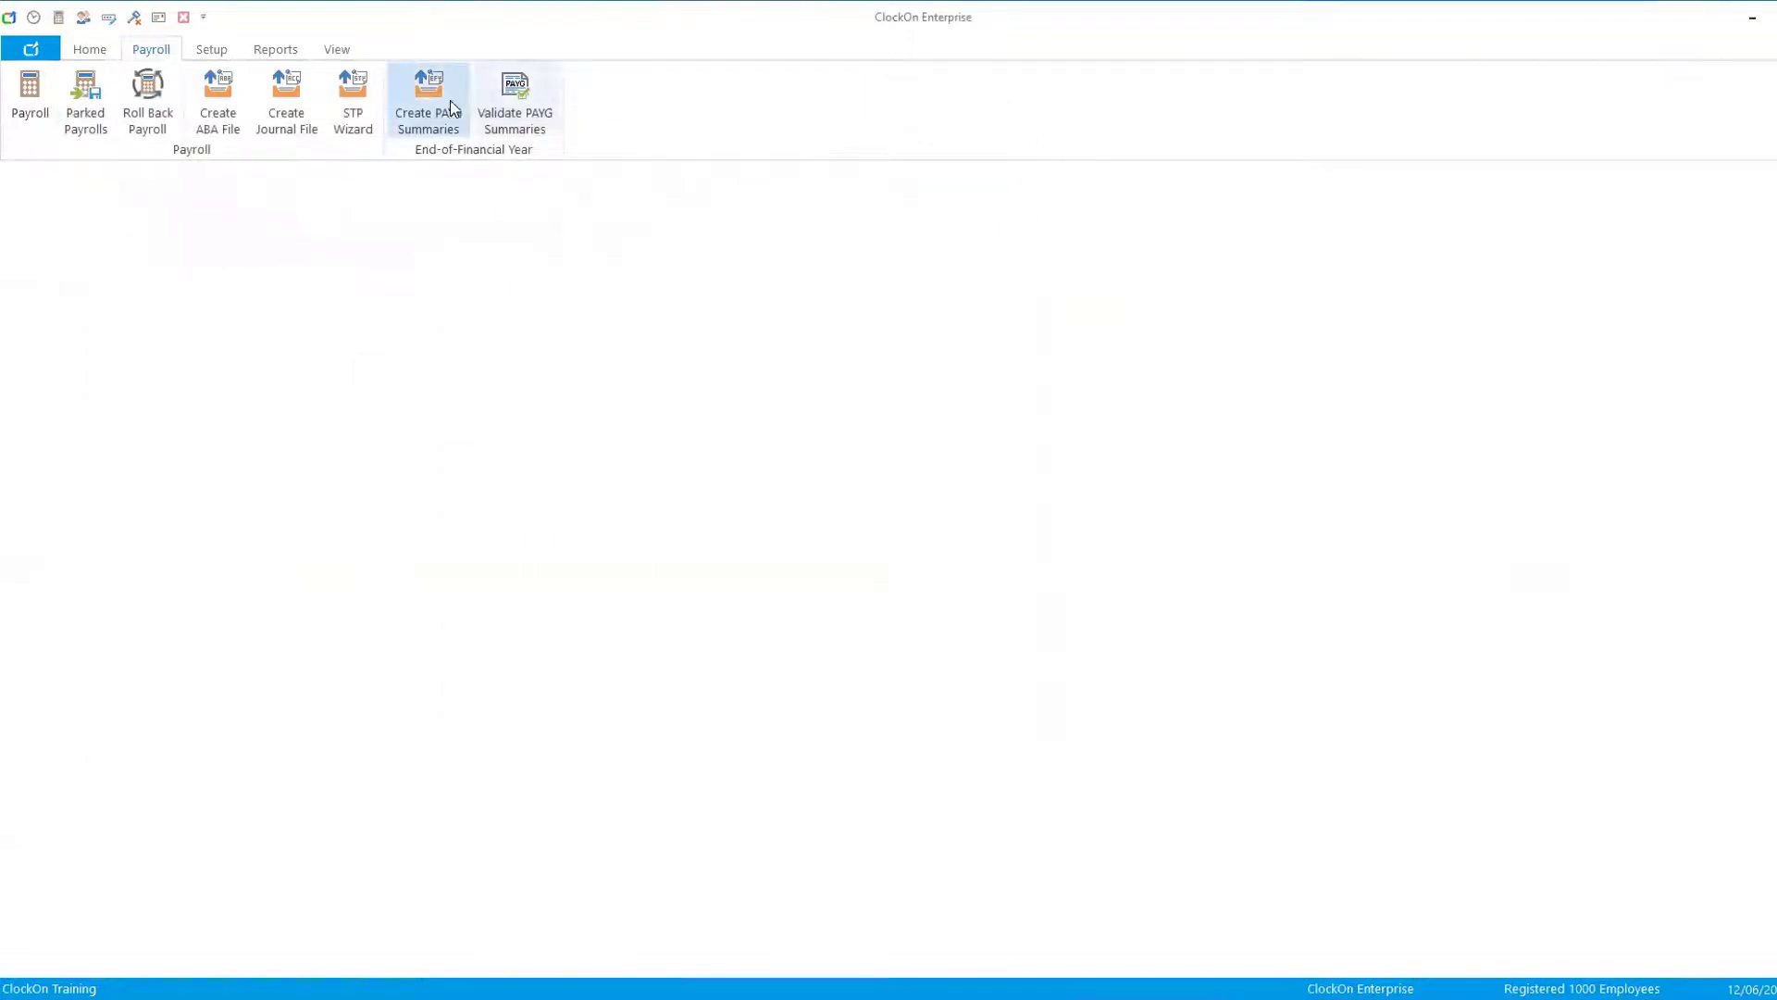
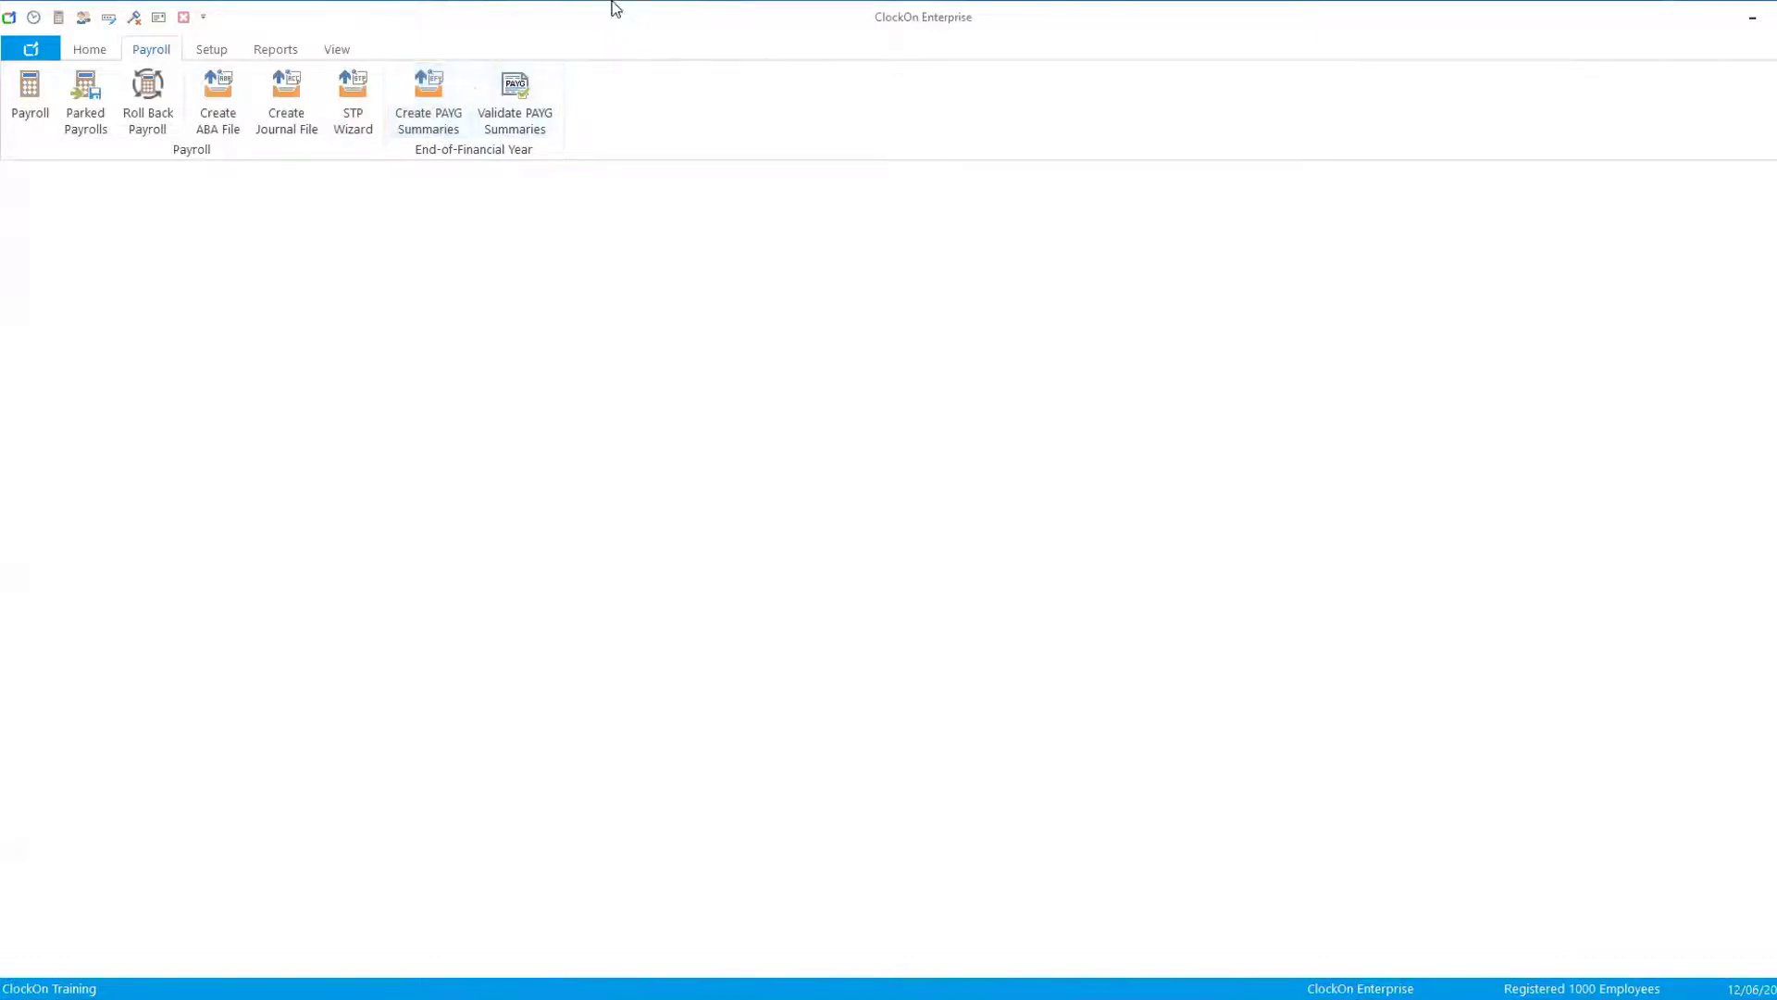
# - Start a Single Touch Payroll employee update for the company's ABN and year ending 2018 - 2019 with the Final Payroll Indicator on
pyautogui.click(351, 102)
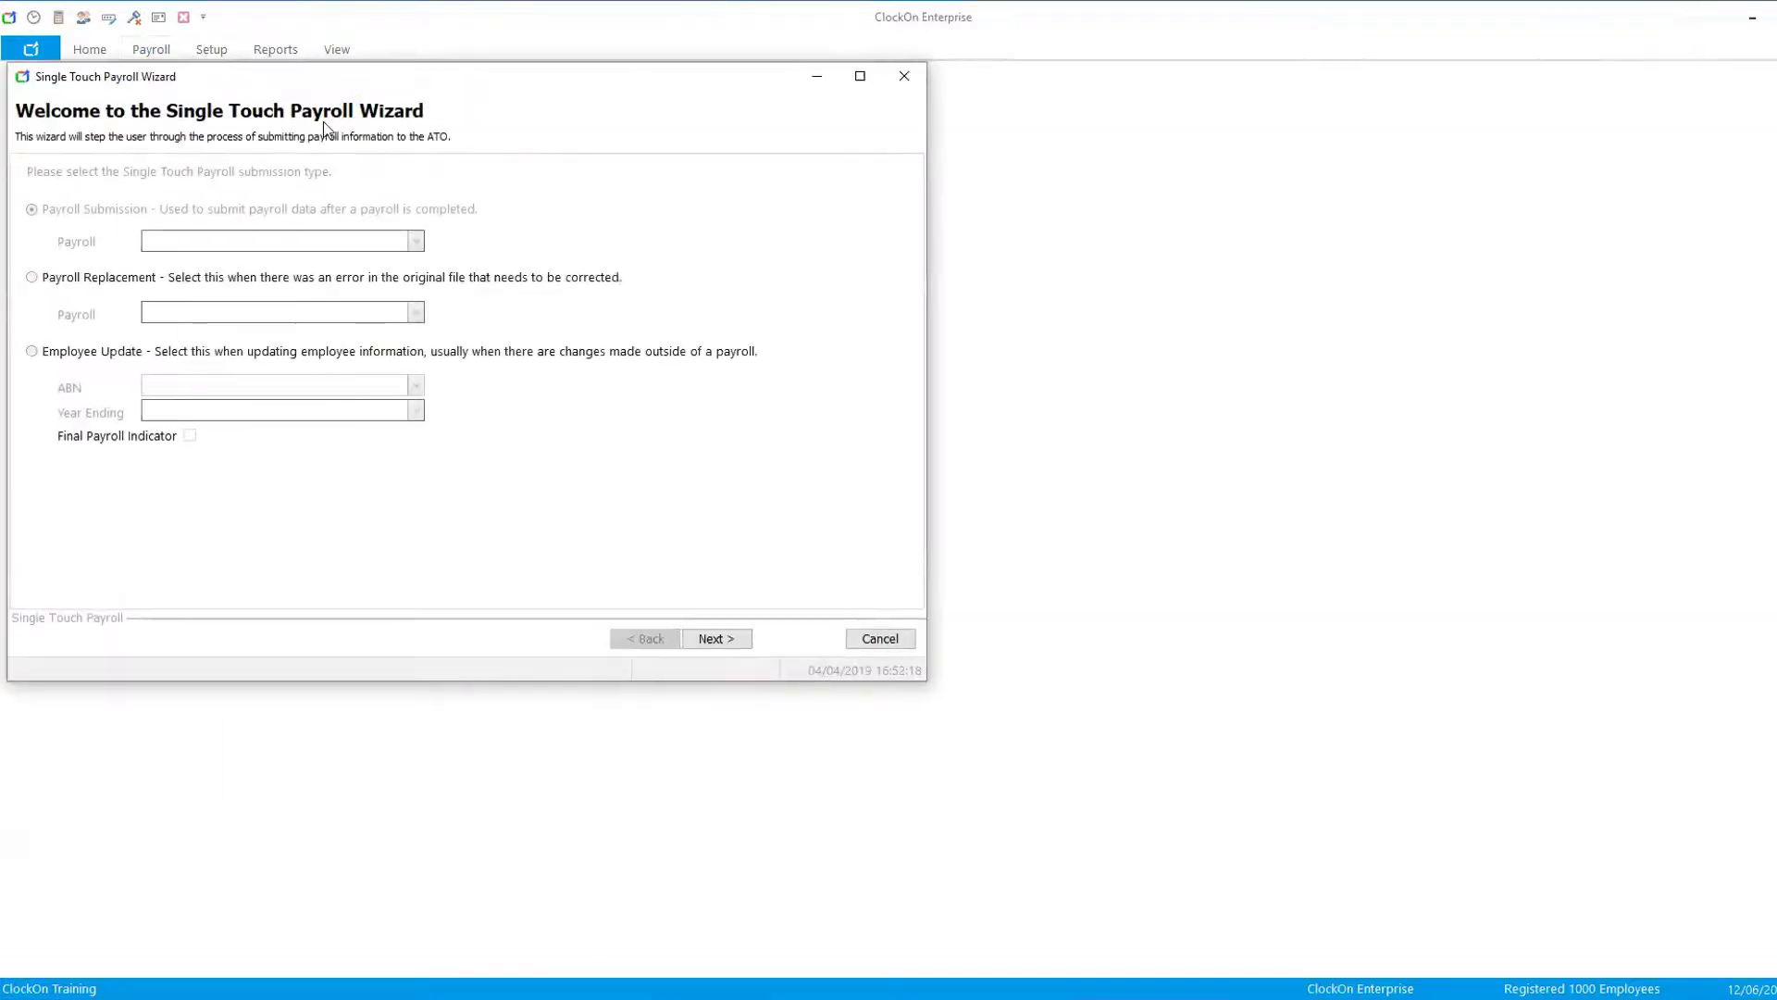
pyautogui.click(31, 352)
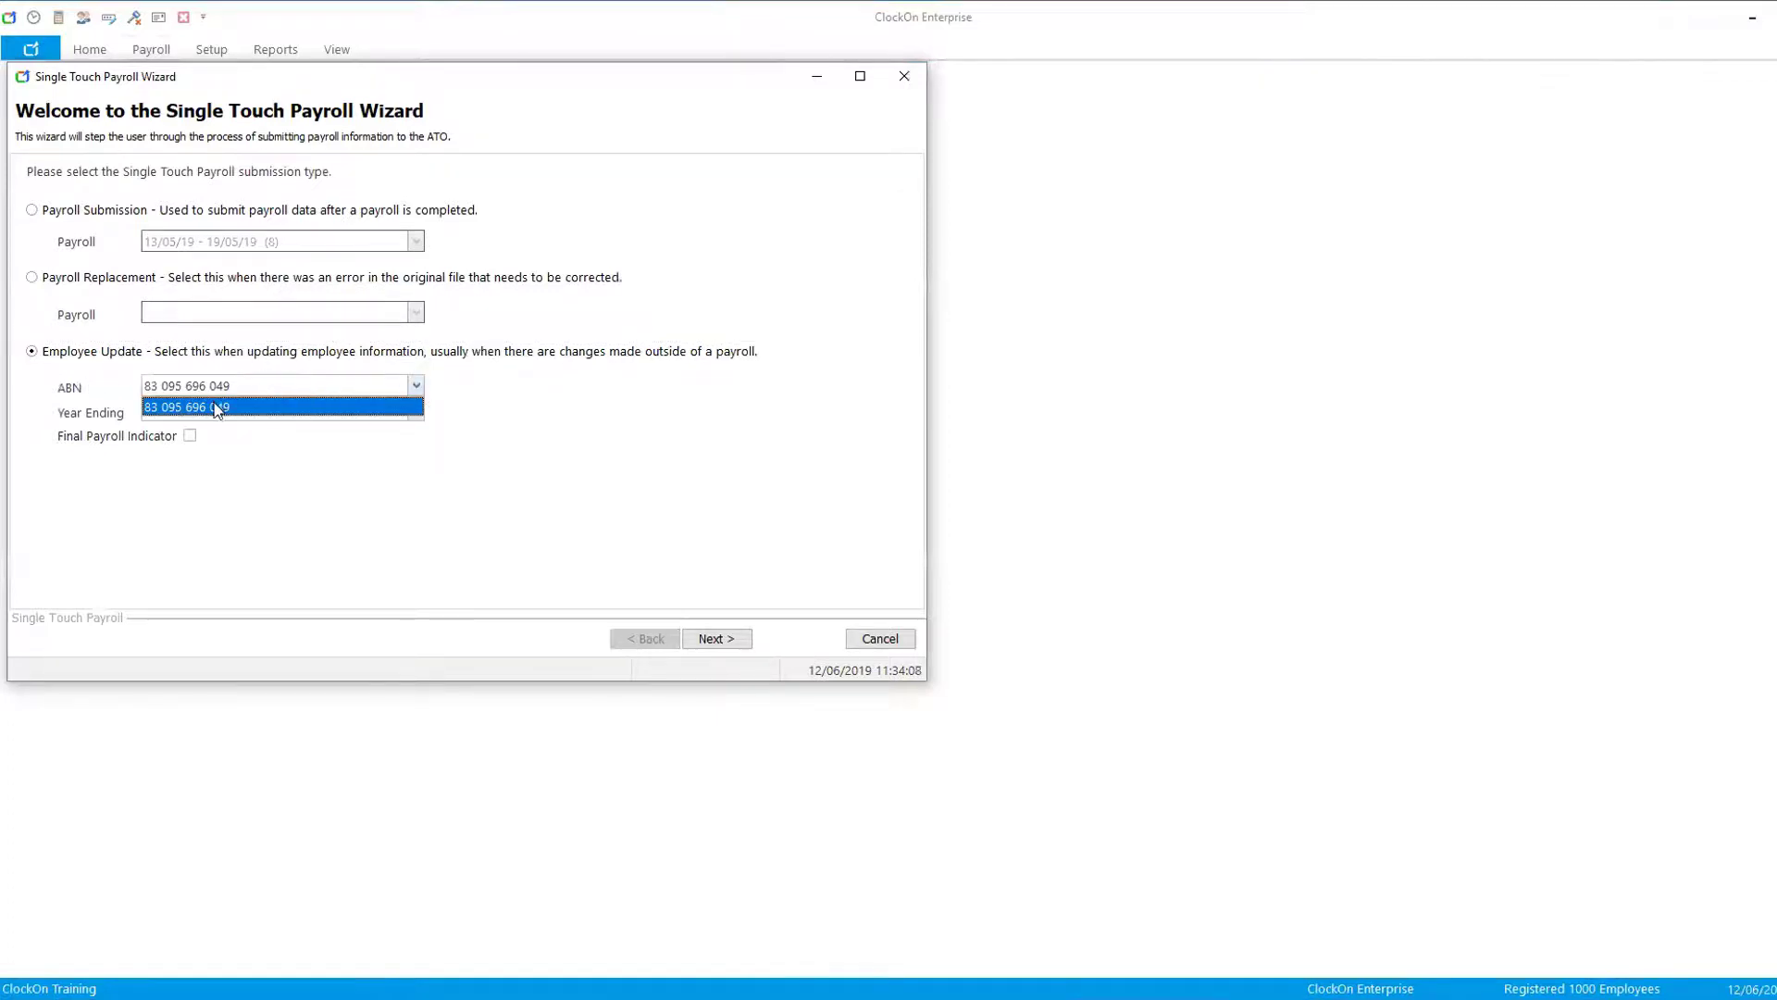
pyautogui.click(224, 405)
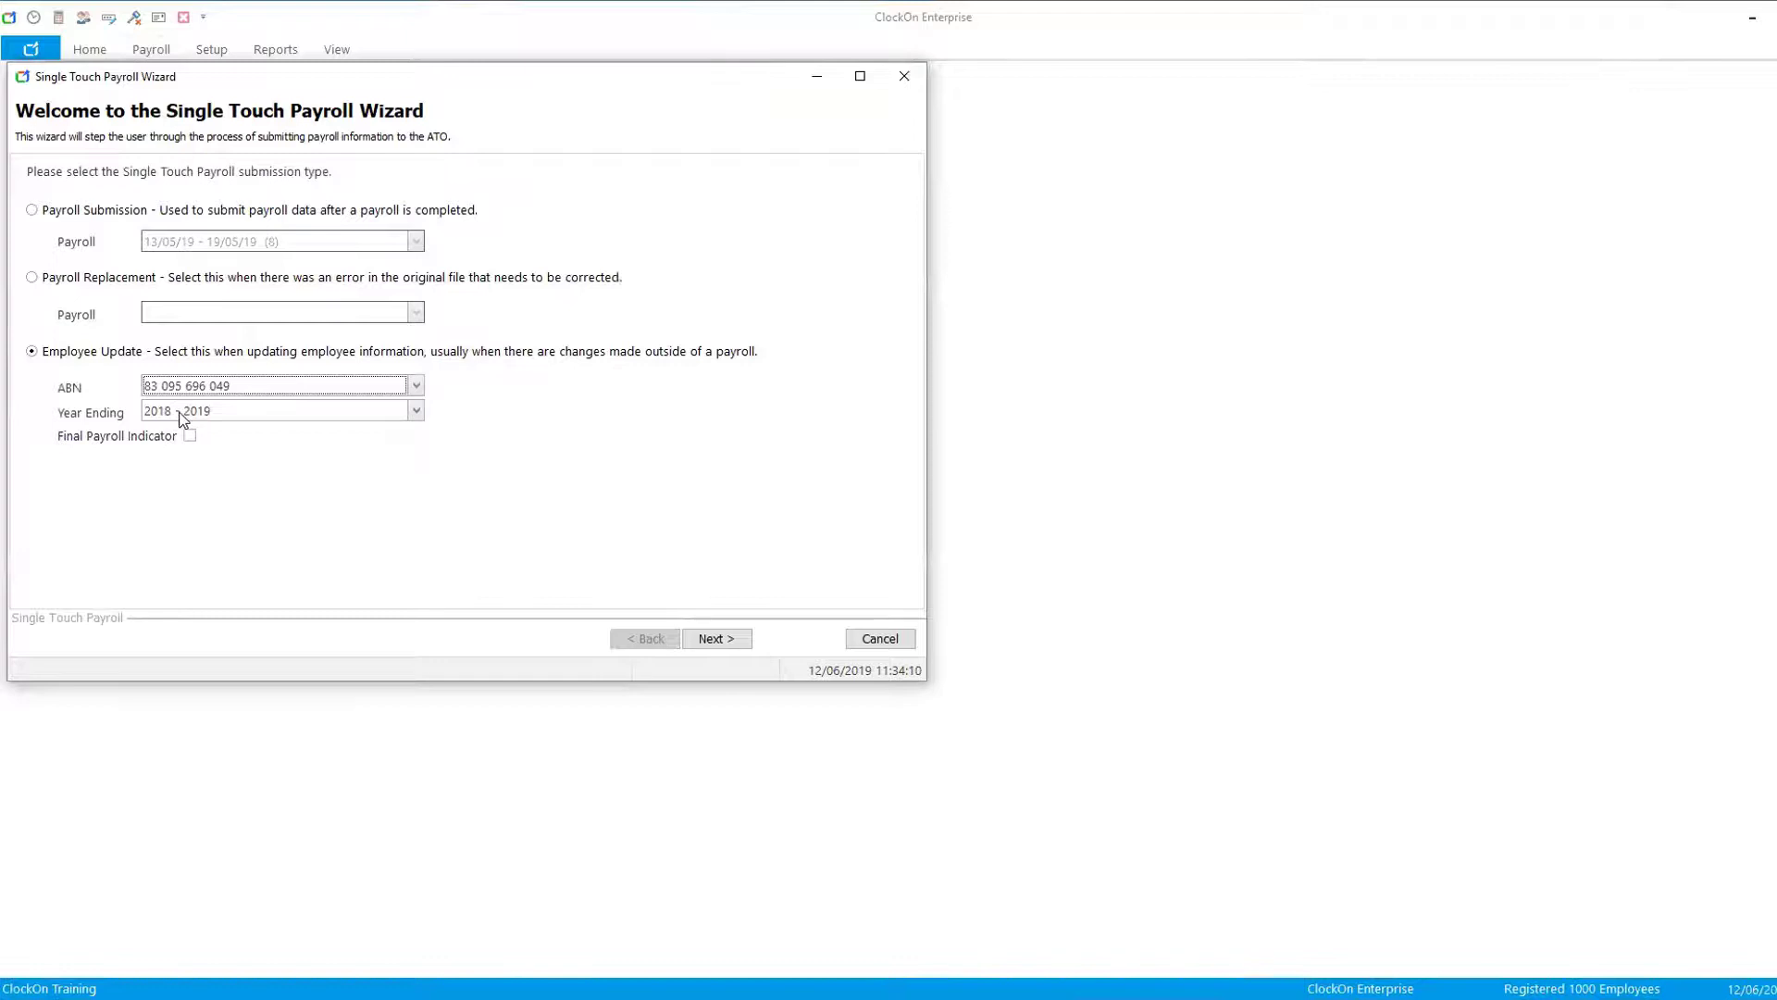
pyautogui.click(190, 436)
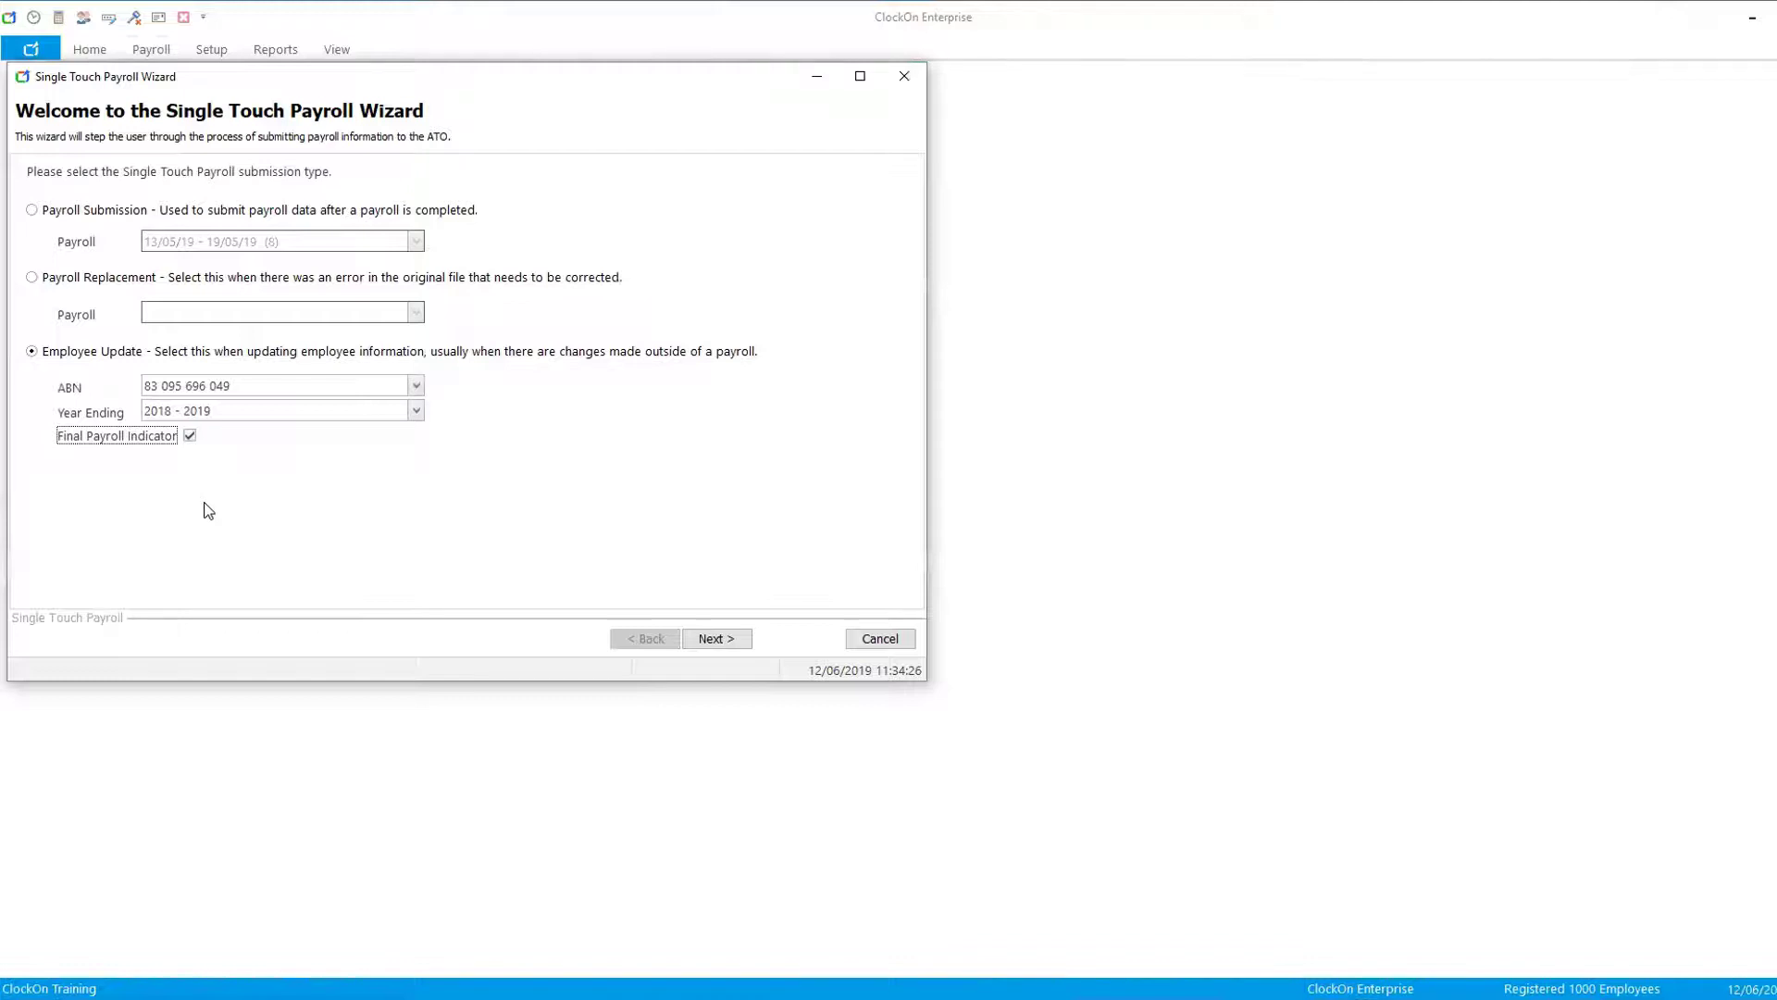
pyautogui.click(727, 641)
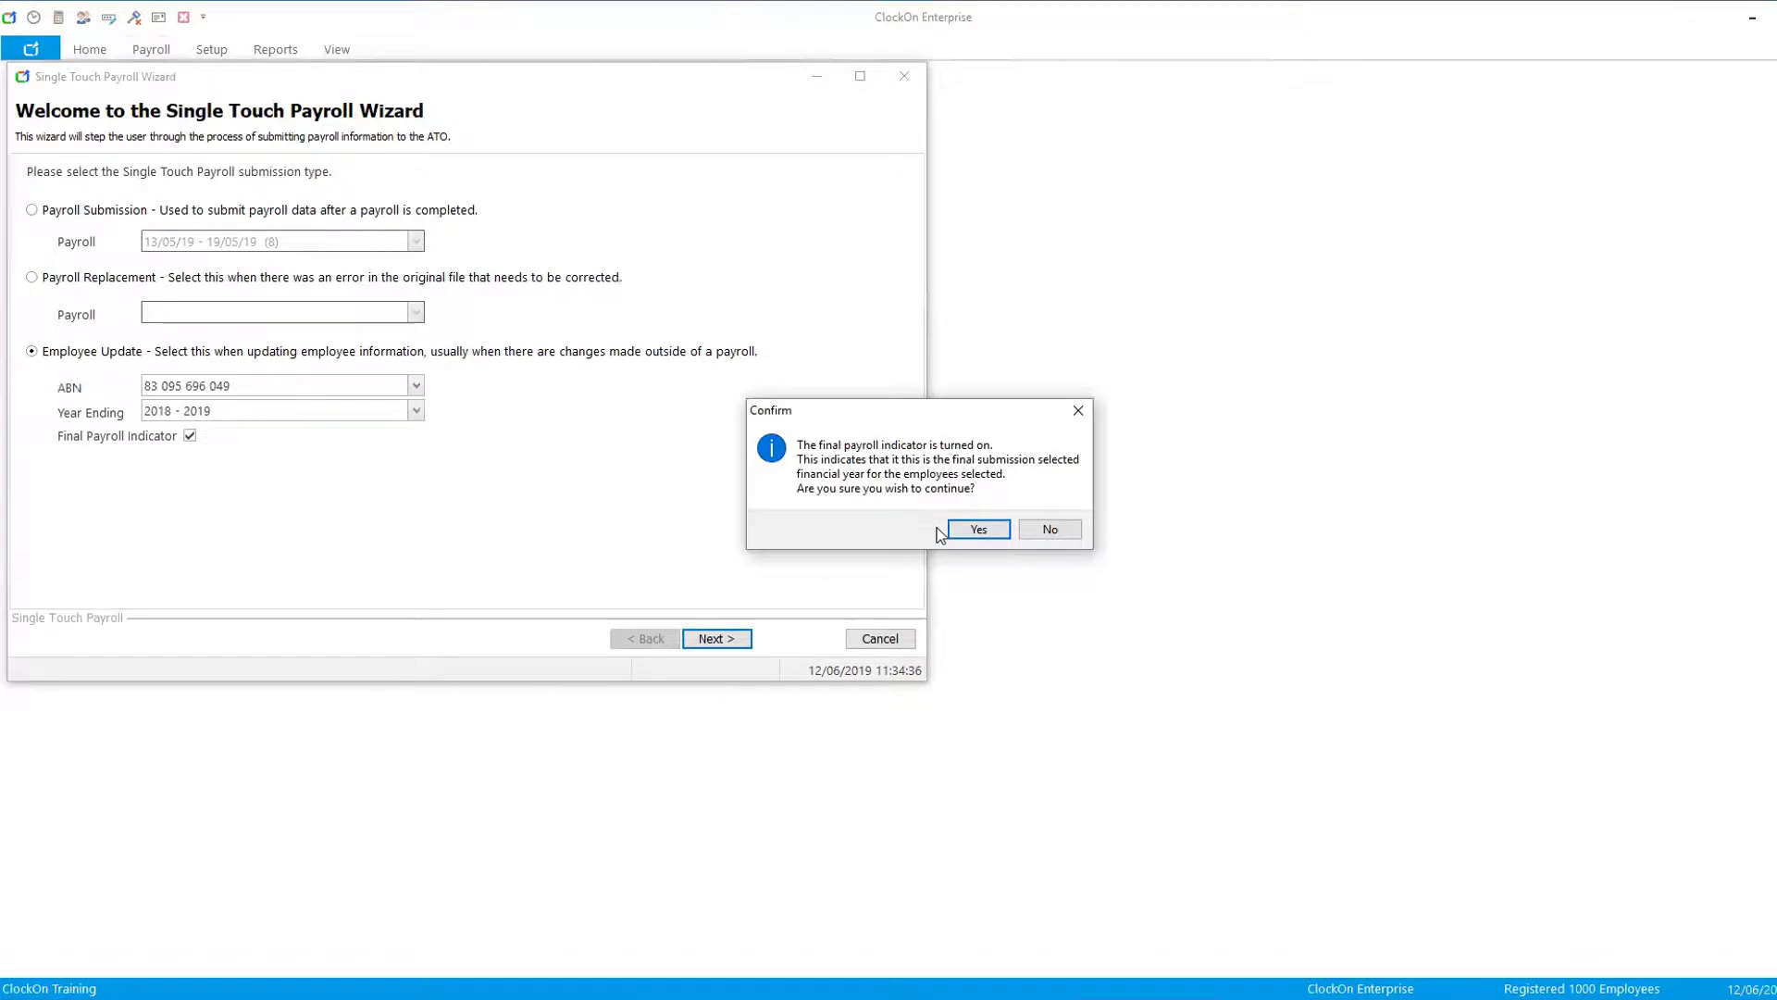
pyautogui.click(971, 531)
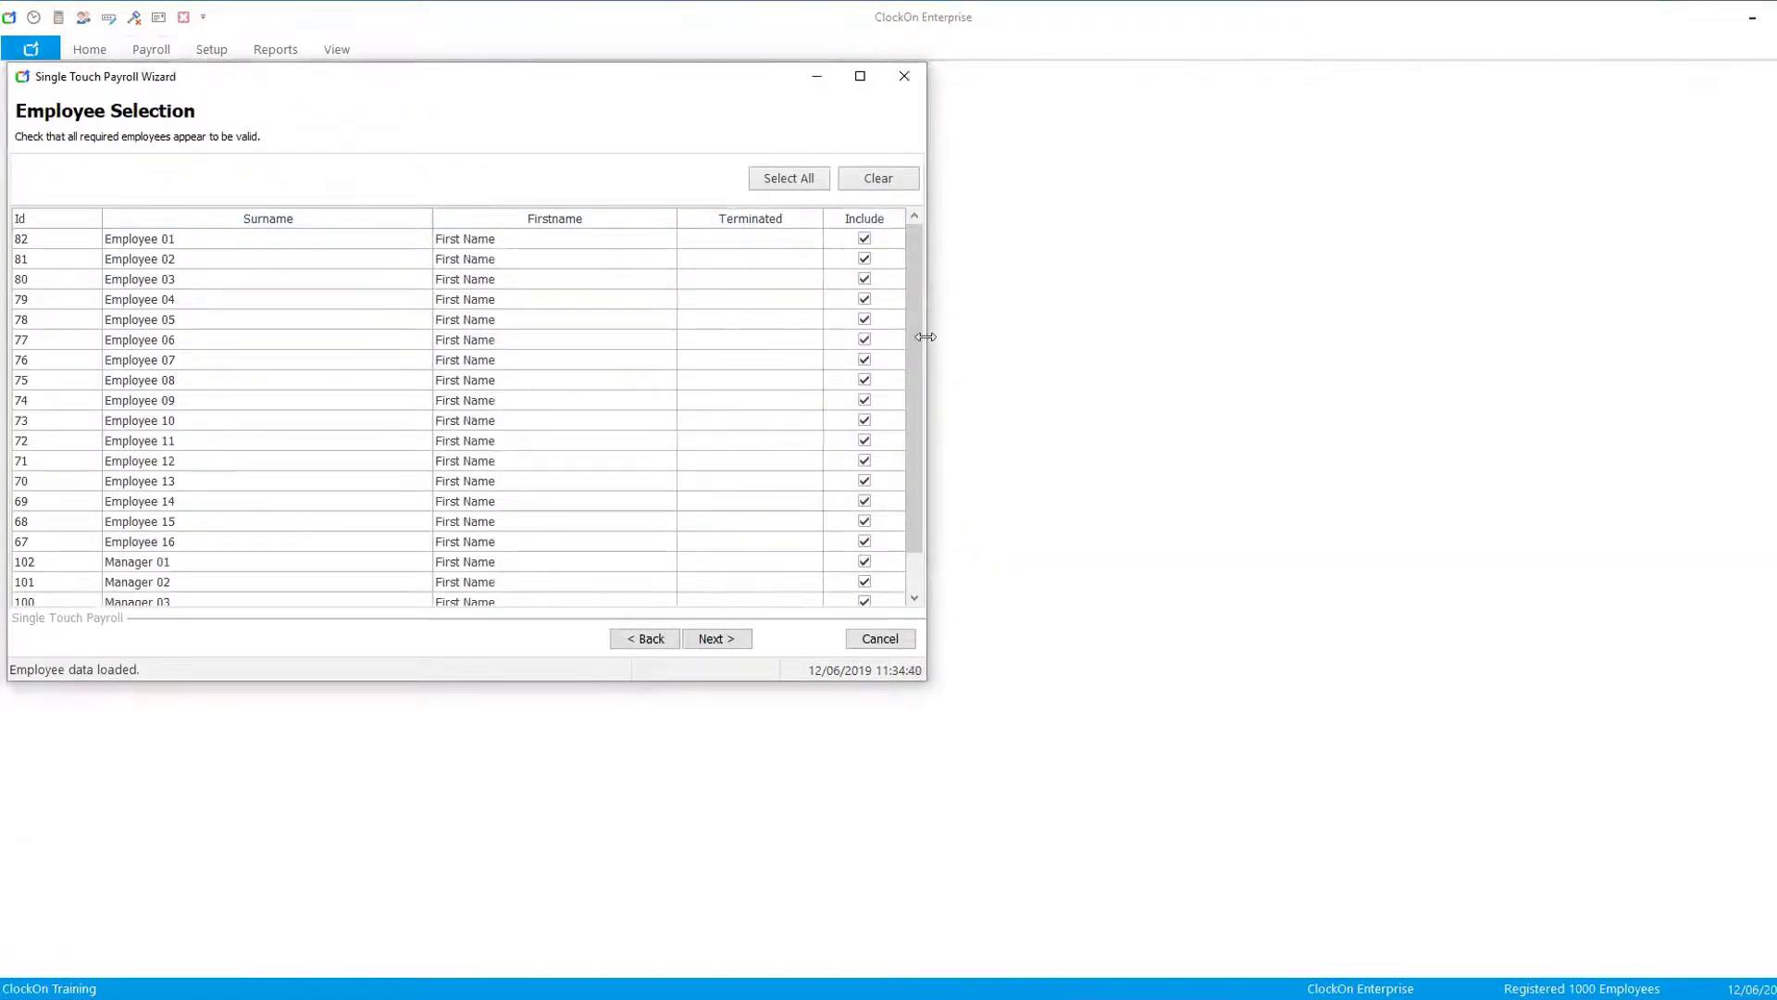
# - Keep all employees included, submit the employee update to the ATO, confirm the prompts, and finish and close the wizard
pyautogui.moveTo(918, 283); pyautogui.dragTo(925, 398)
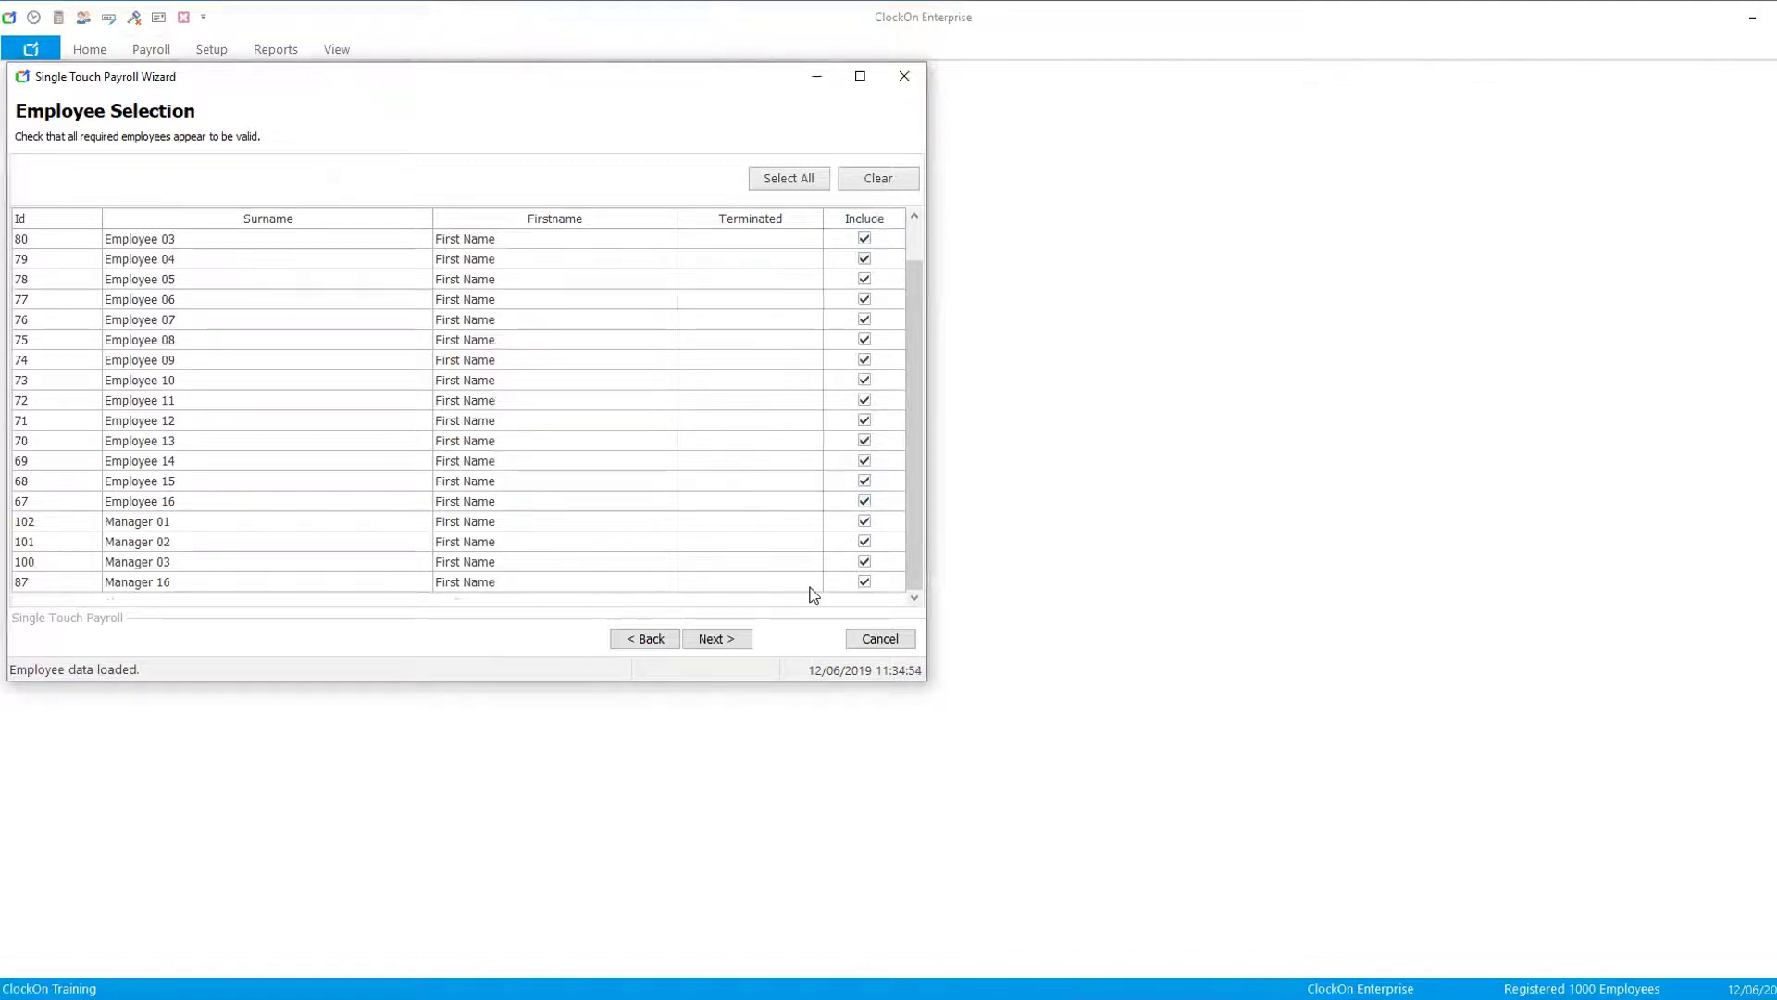
pyautogui.click(721, 639)
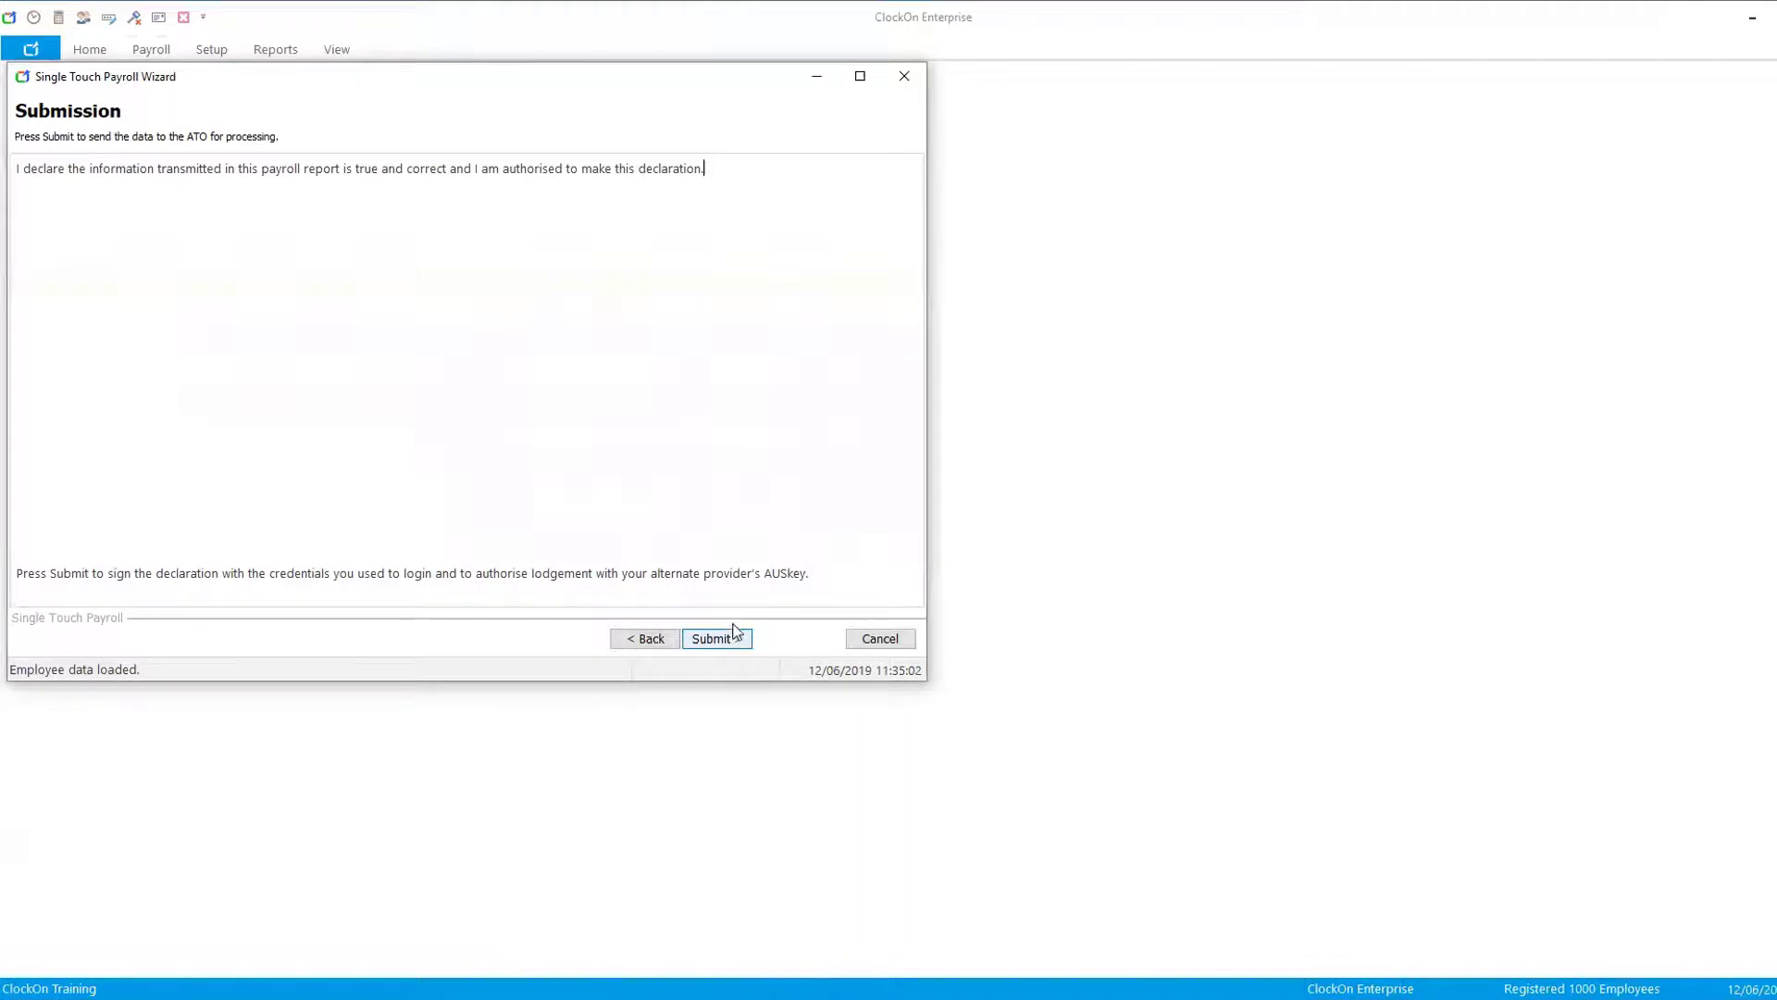
pyautogui.click(732, 638)
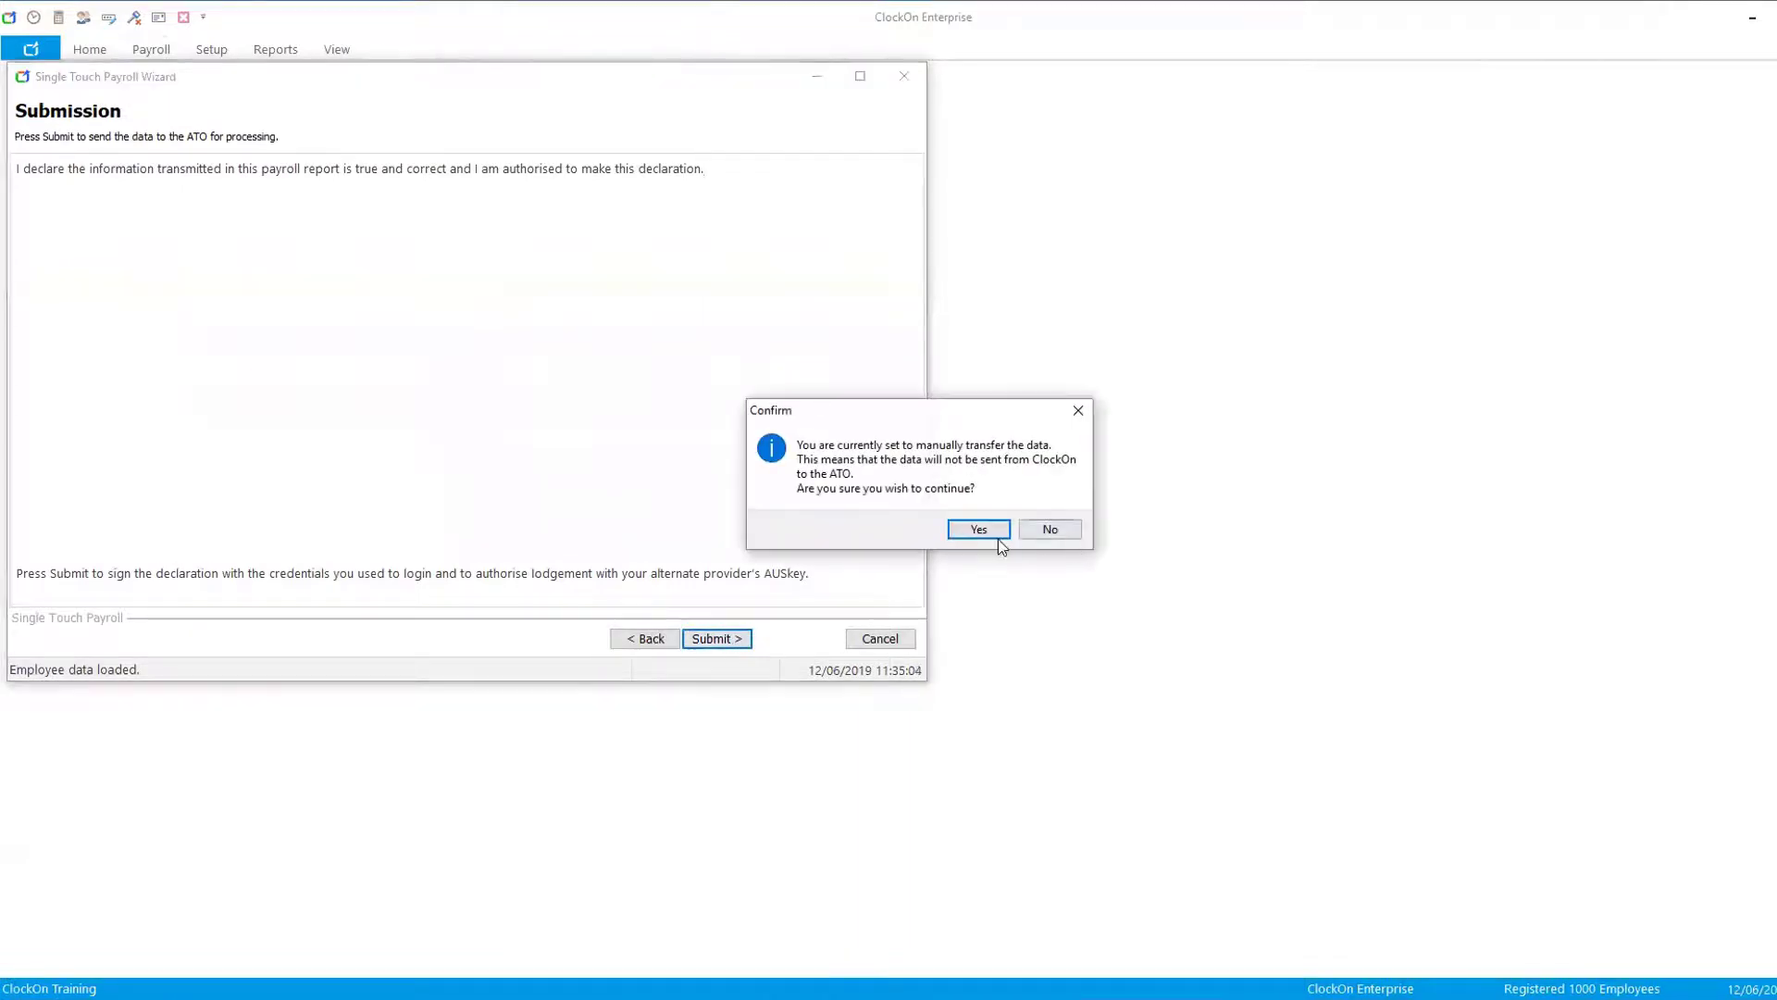
pyautogui.click(985, 537)
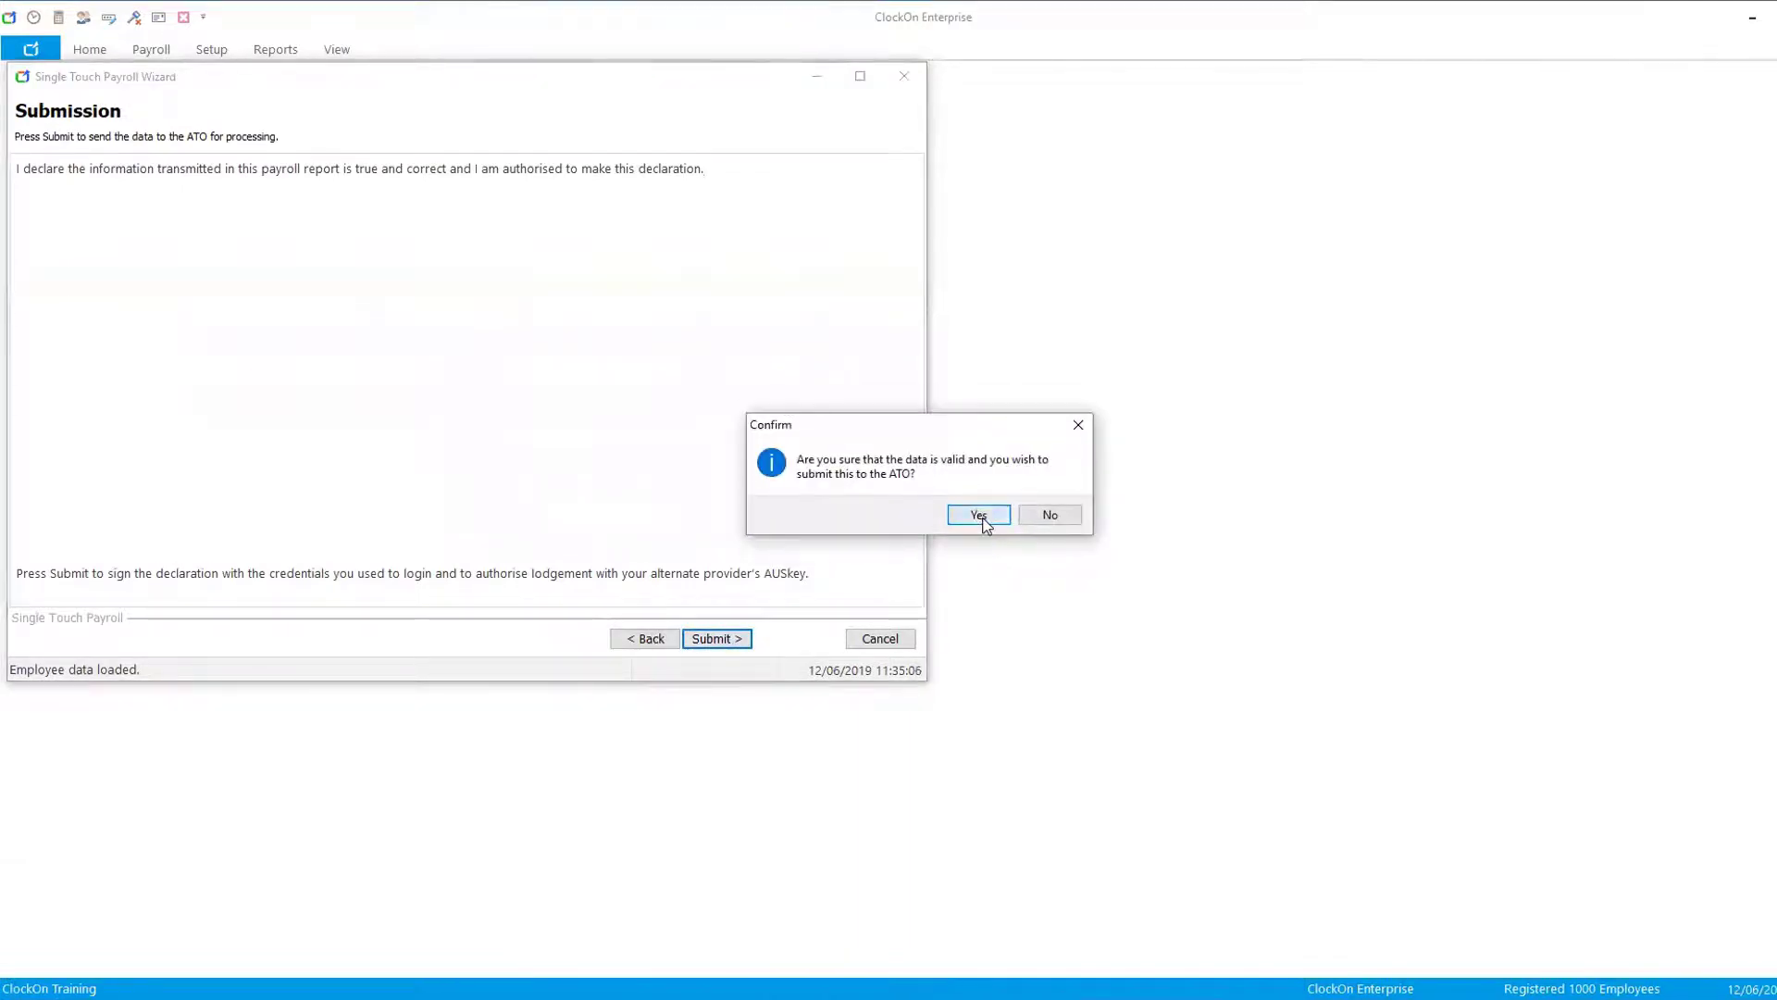
pyautogui.click(984, 517)
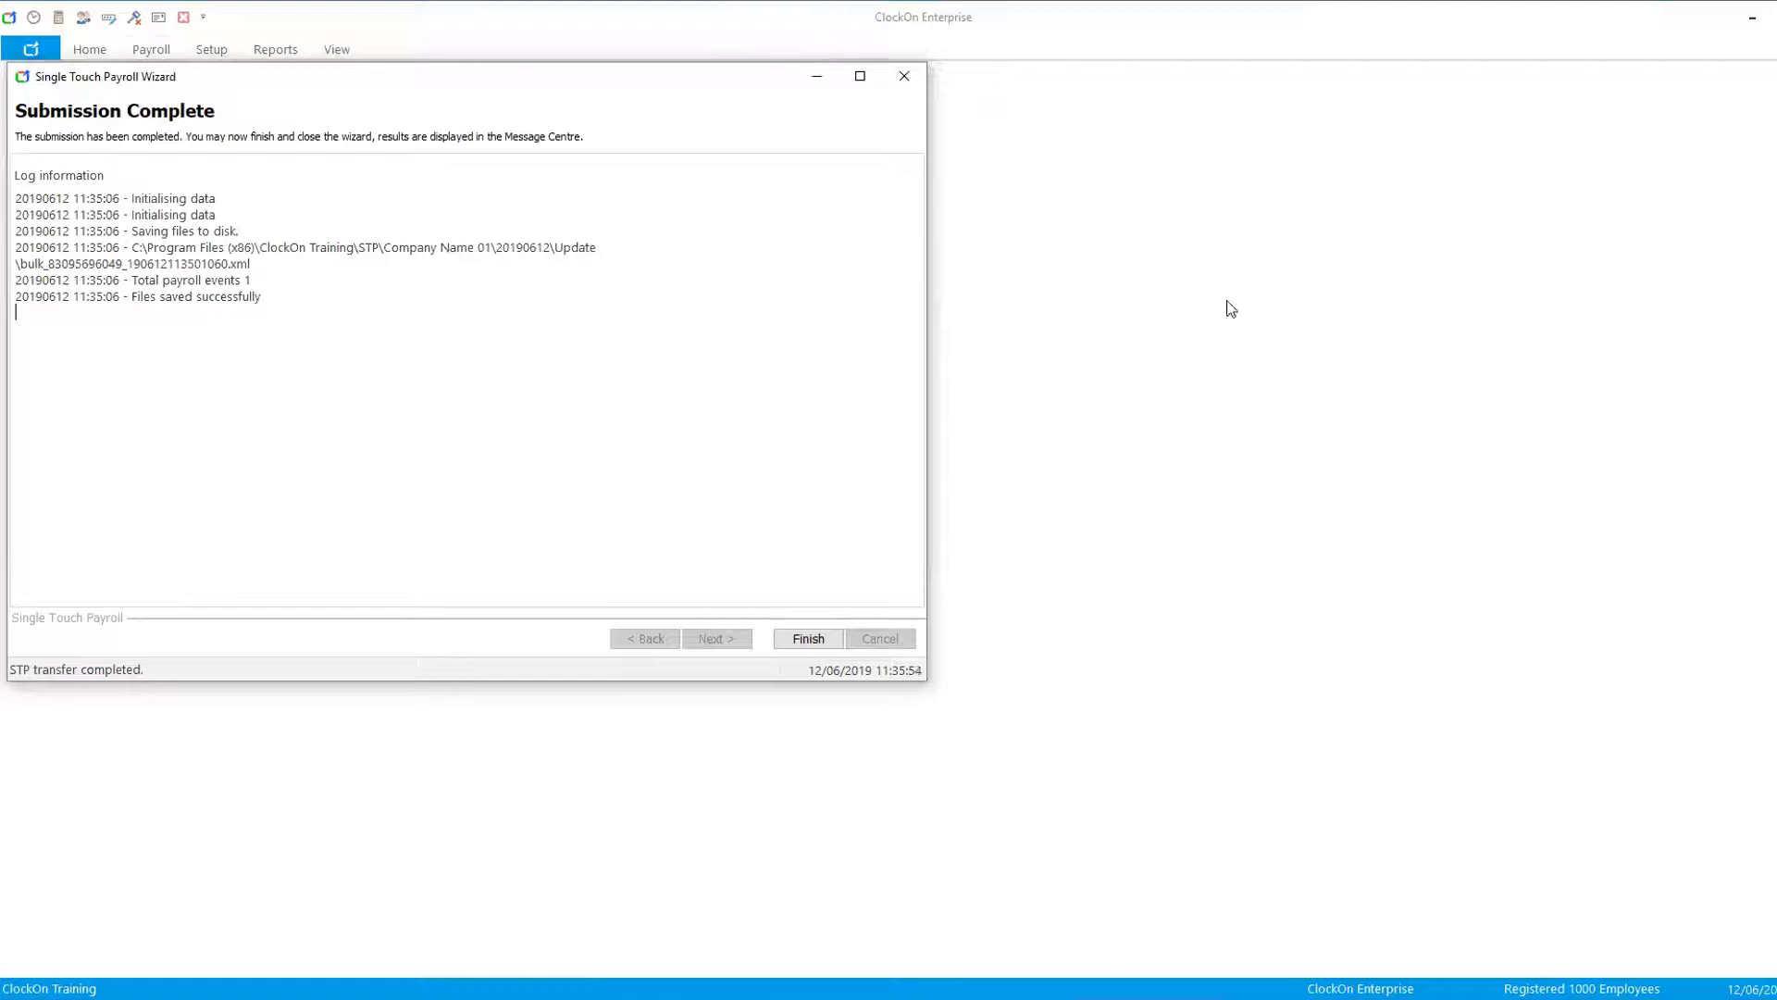
pyautogui.click(807, 639)
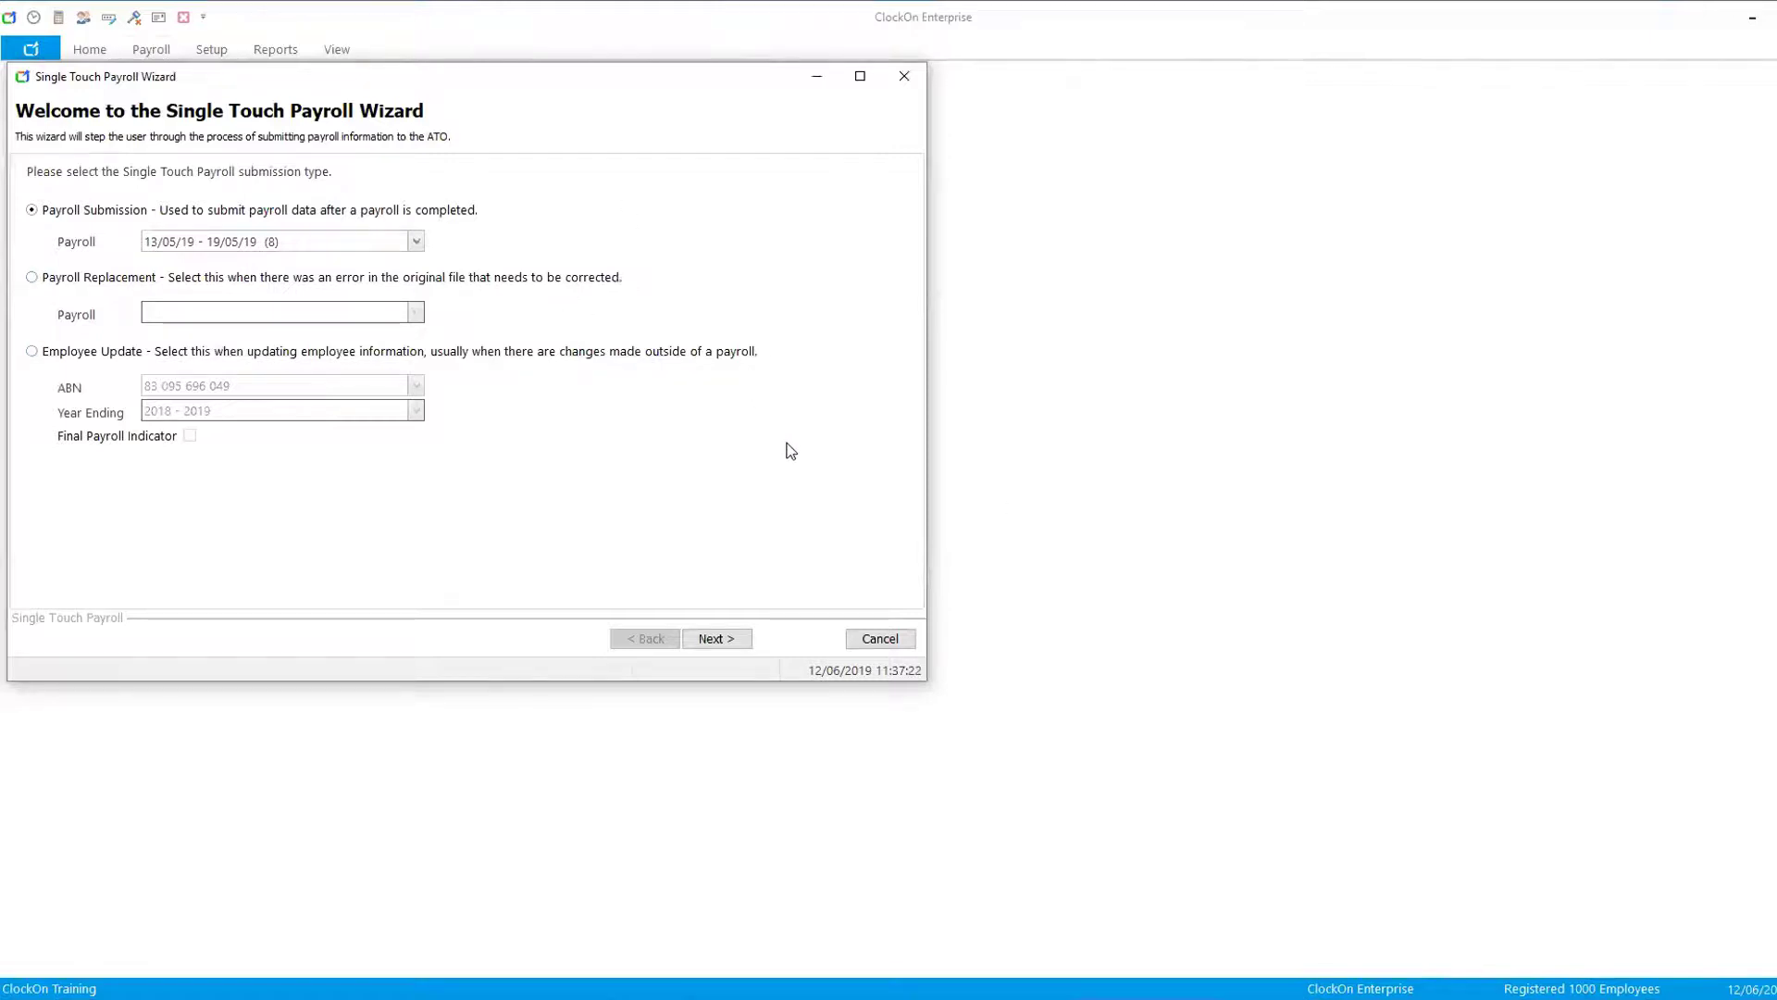
pyautogui.click(879, 639)
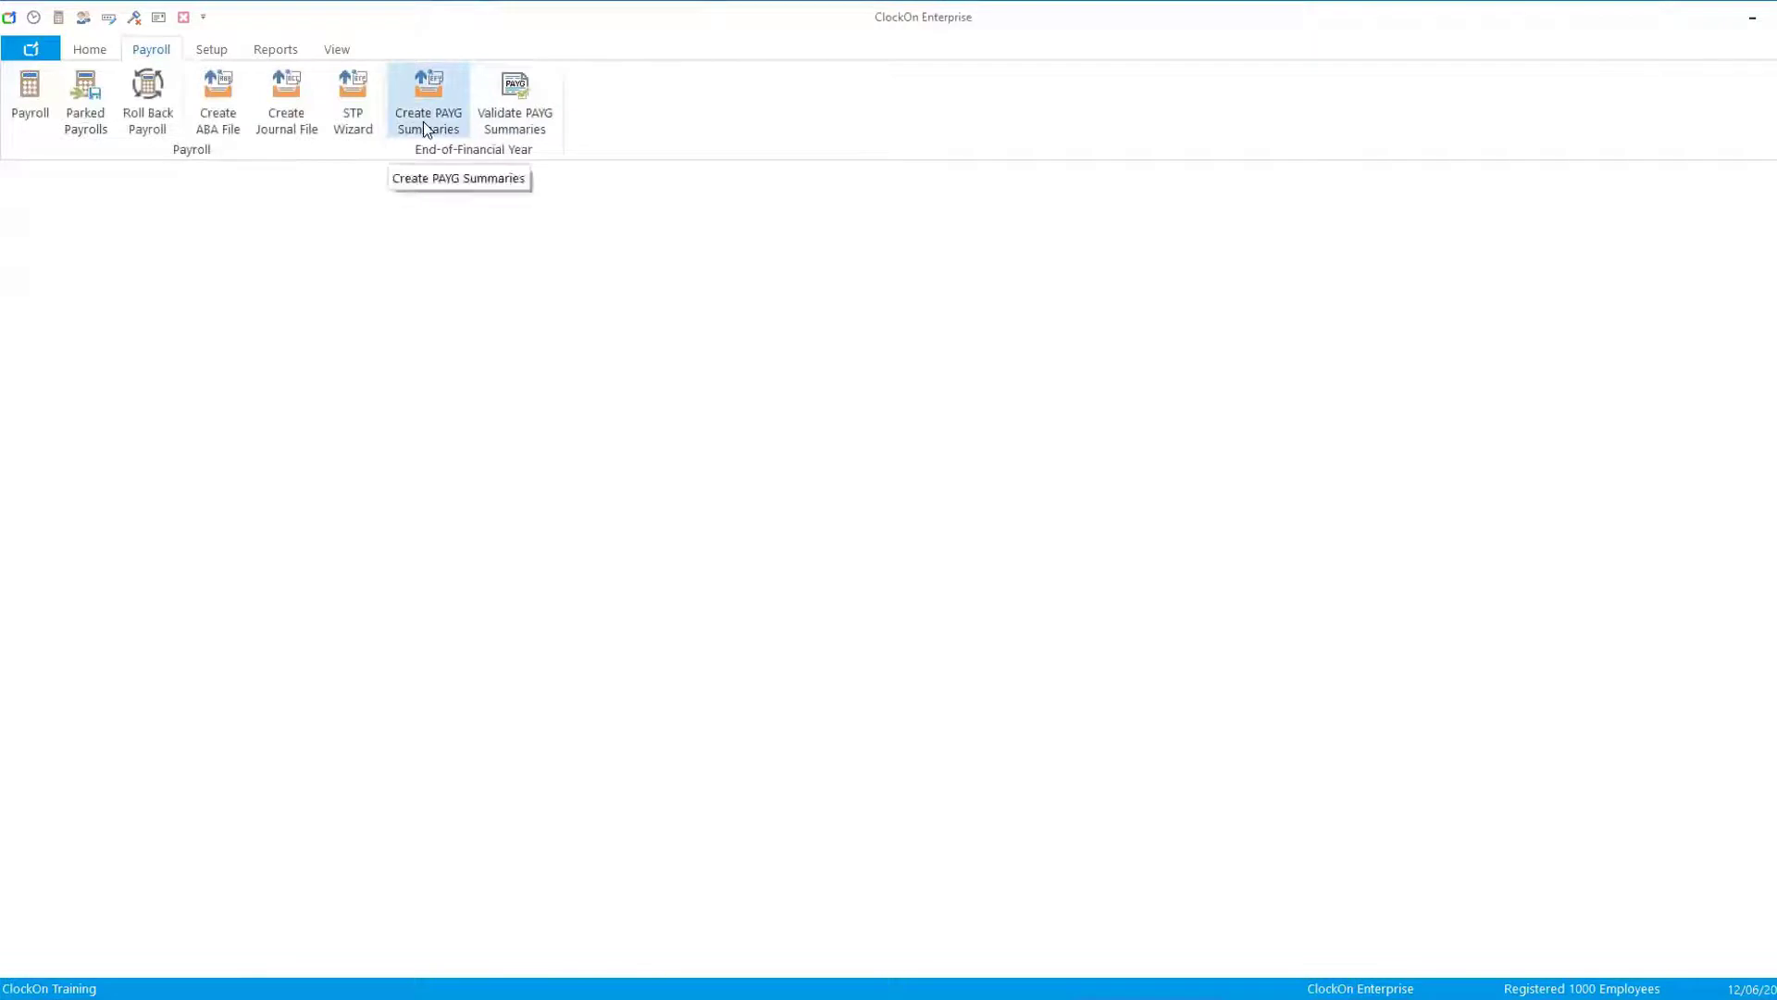
# - Validate PAYG summaries for Location 01 for 2018/2019 and inspect Employee 04's invalid year-to-date amounts
pyautogui.click(546, 113)
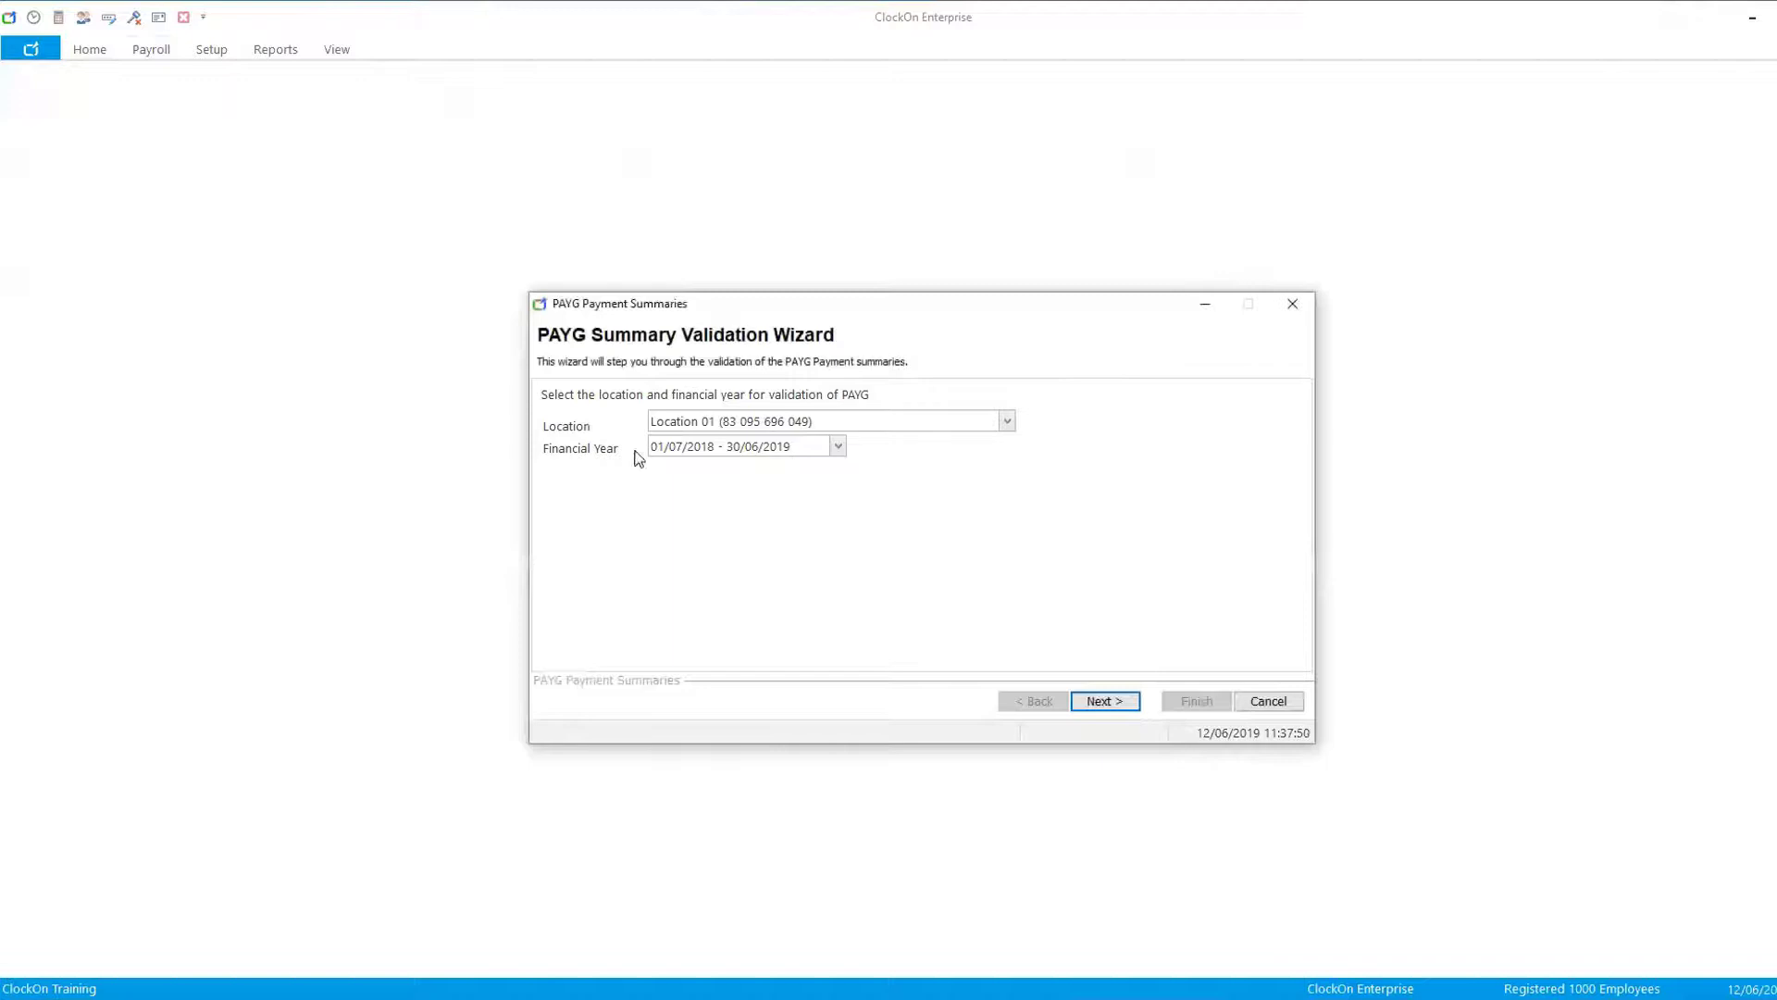
pyautogui.click(1102, 701)
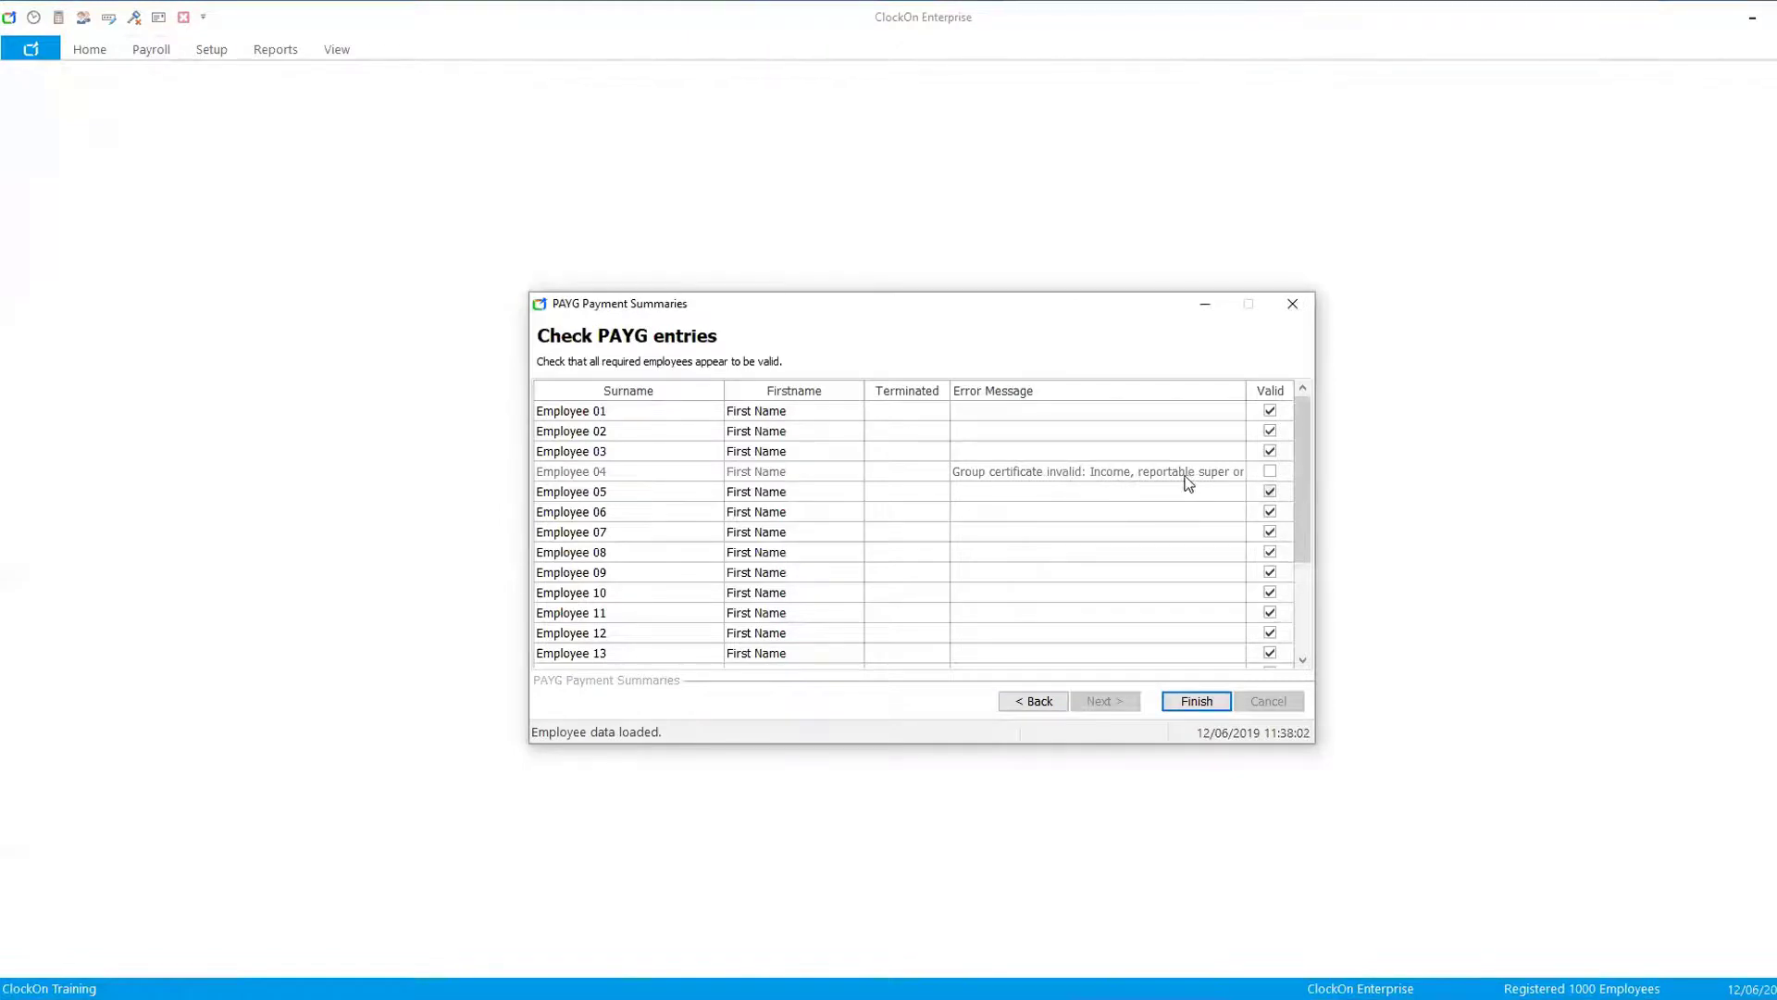
pyautogui.doubleClick(1139, 471)
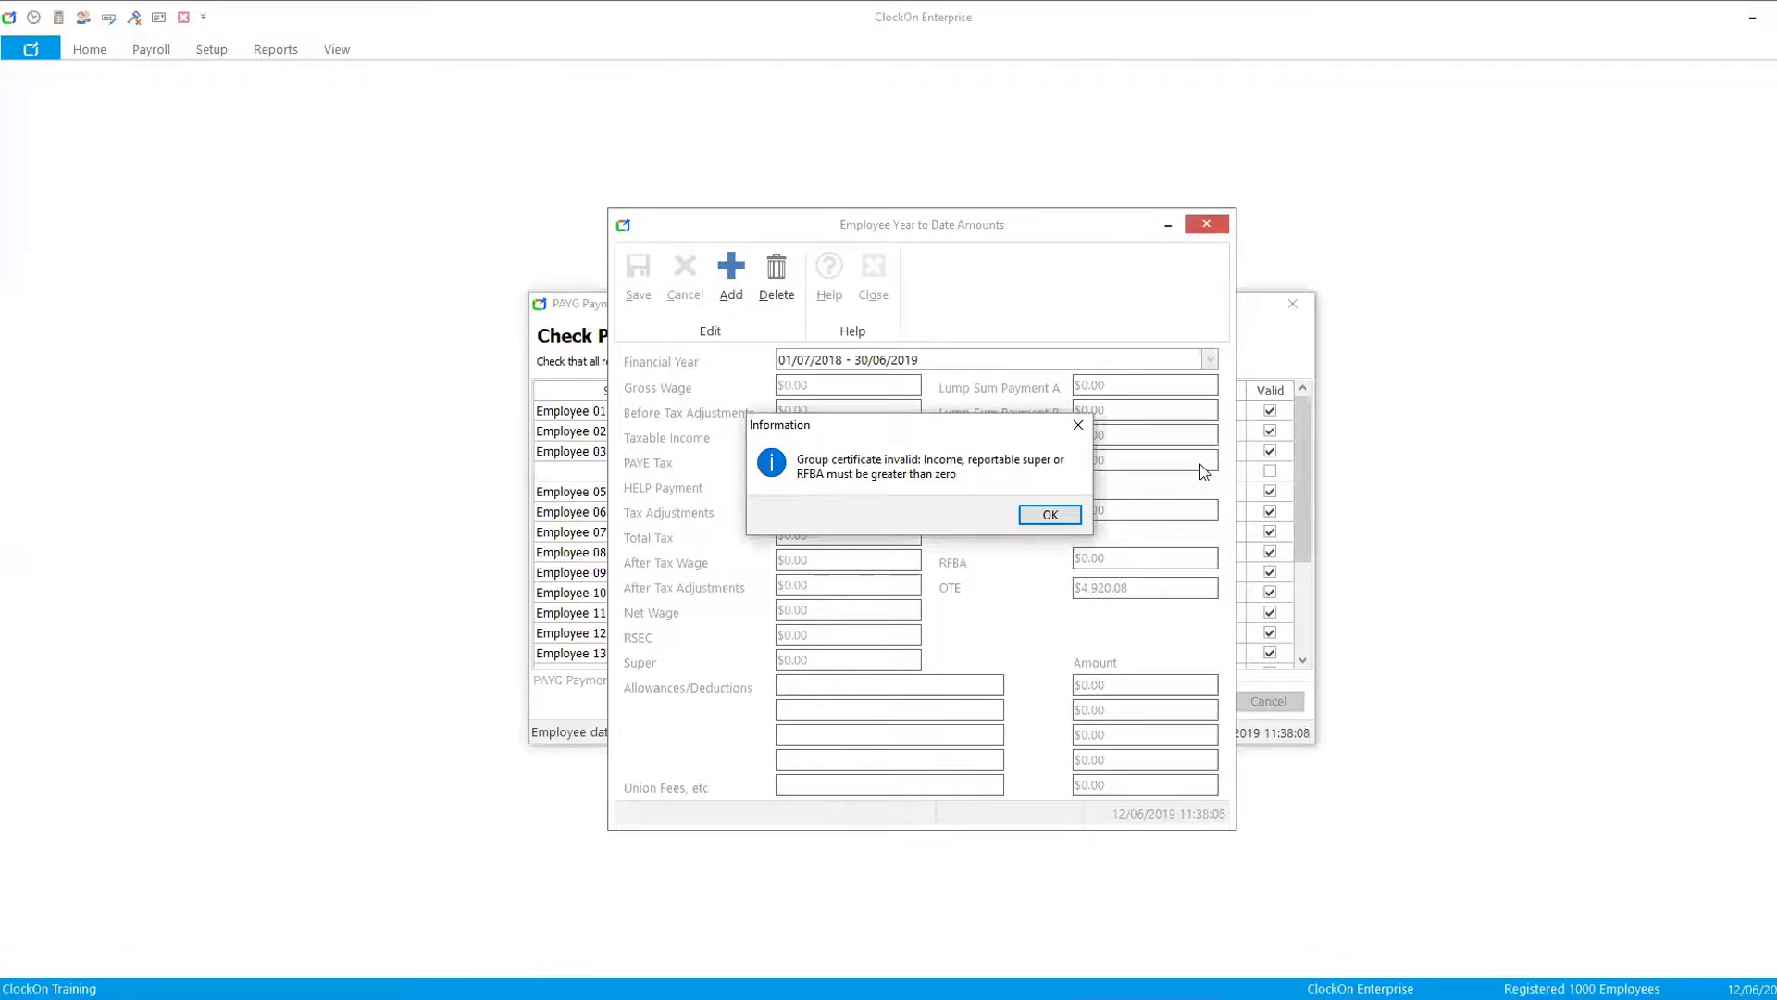
pyautogui.click(1052, 515)
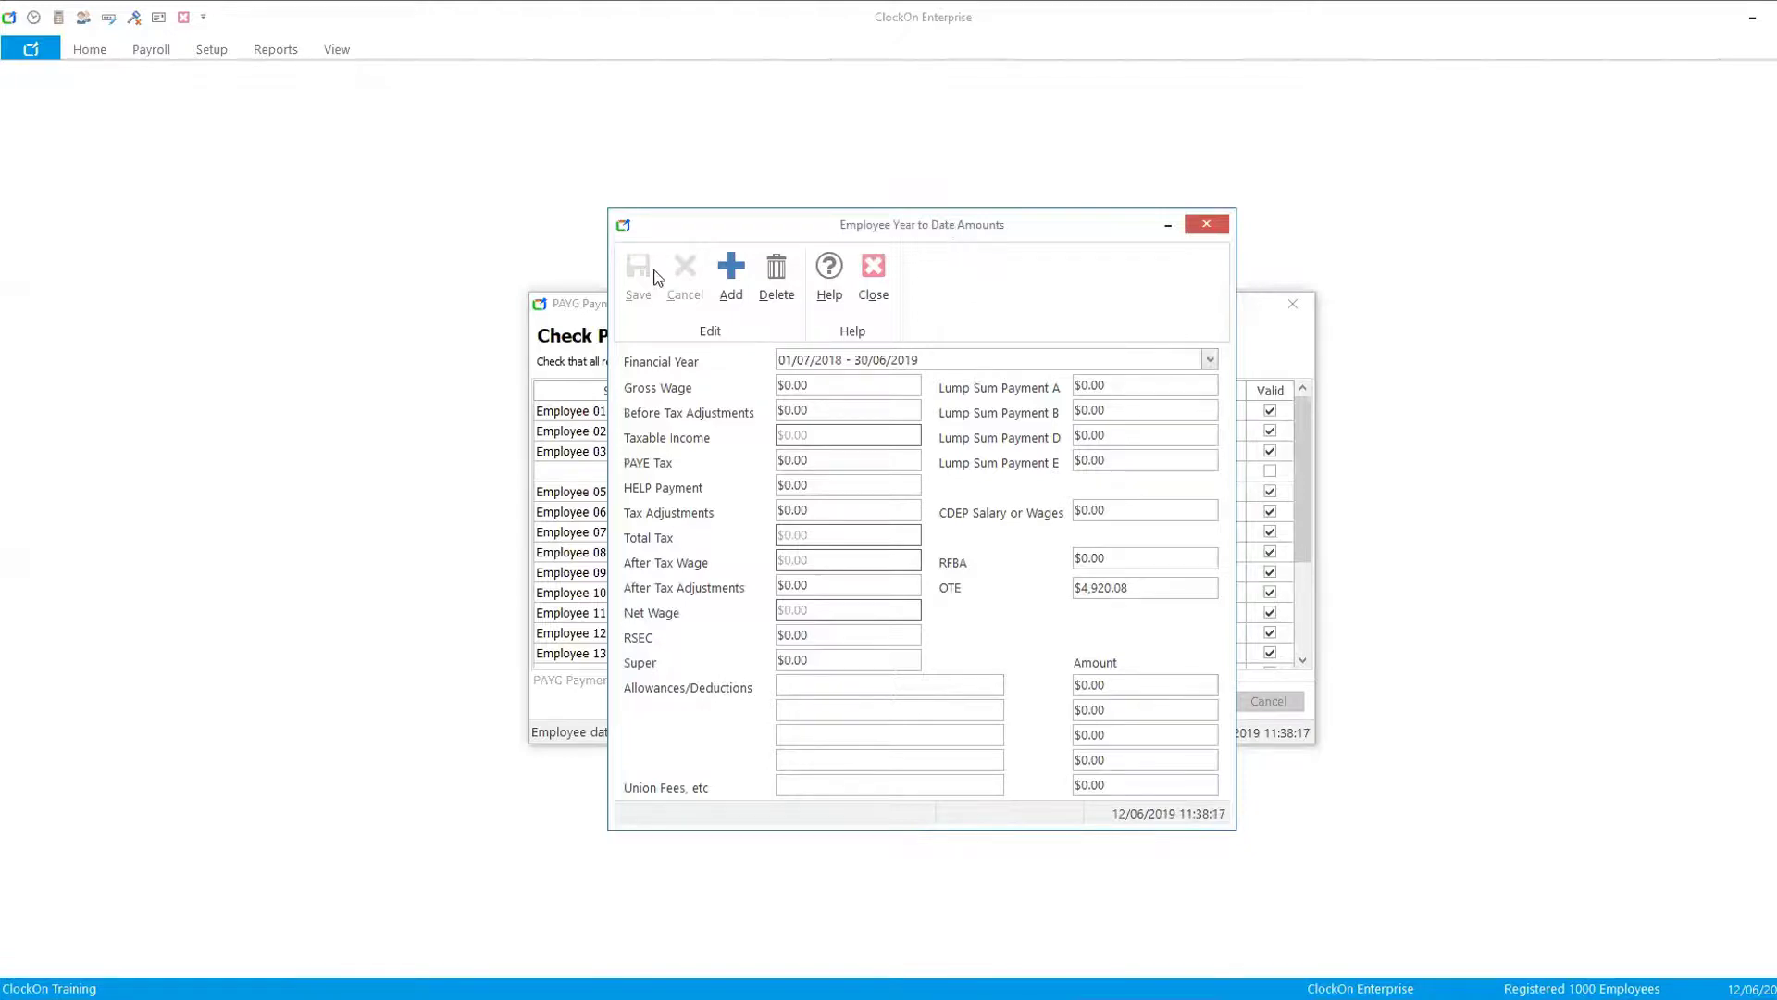
pyautogui.click(558, 312)
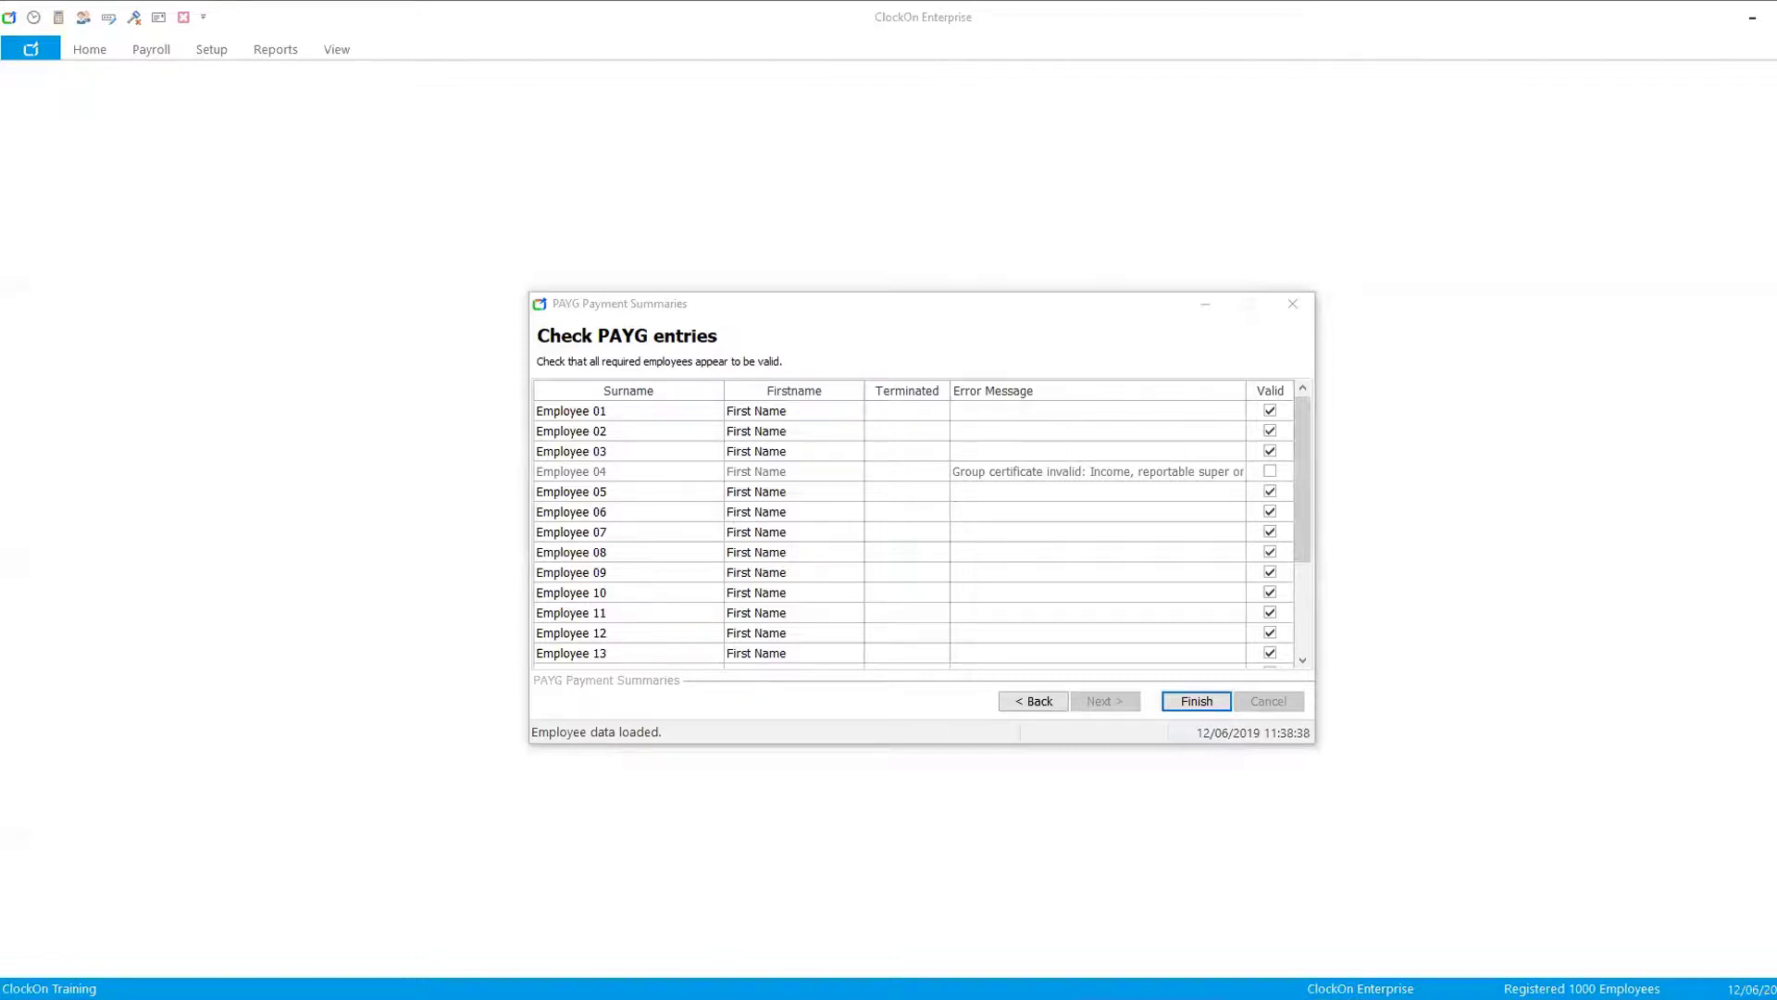
pyautogui.click(1213, 700)
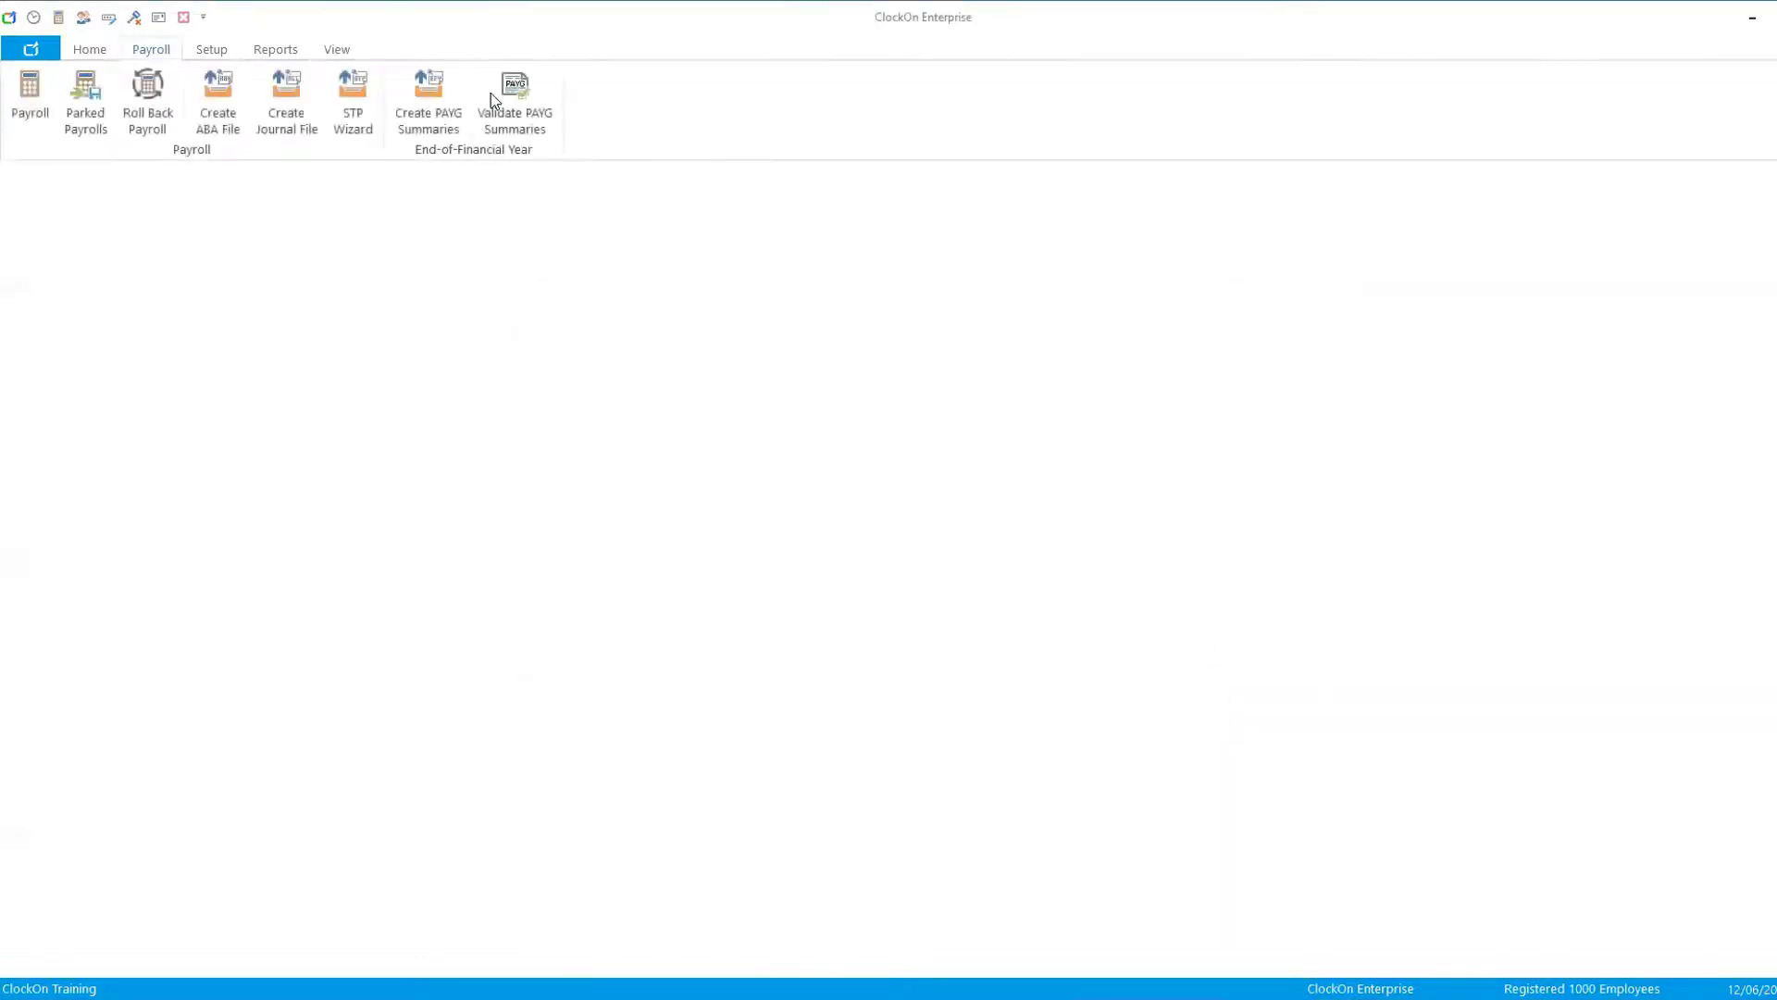
# - Open the Message Centre, list all STP jobs and expand an employee update entry
pyautogui.click(88, 51)
pyautogui.click(326, 92)
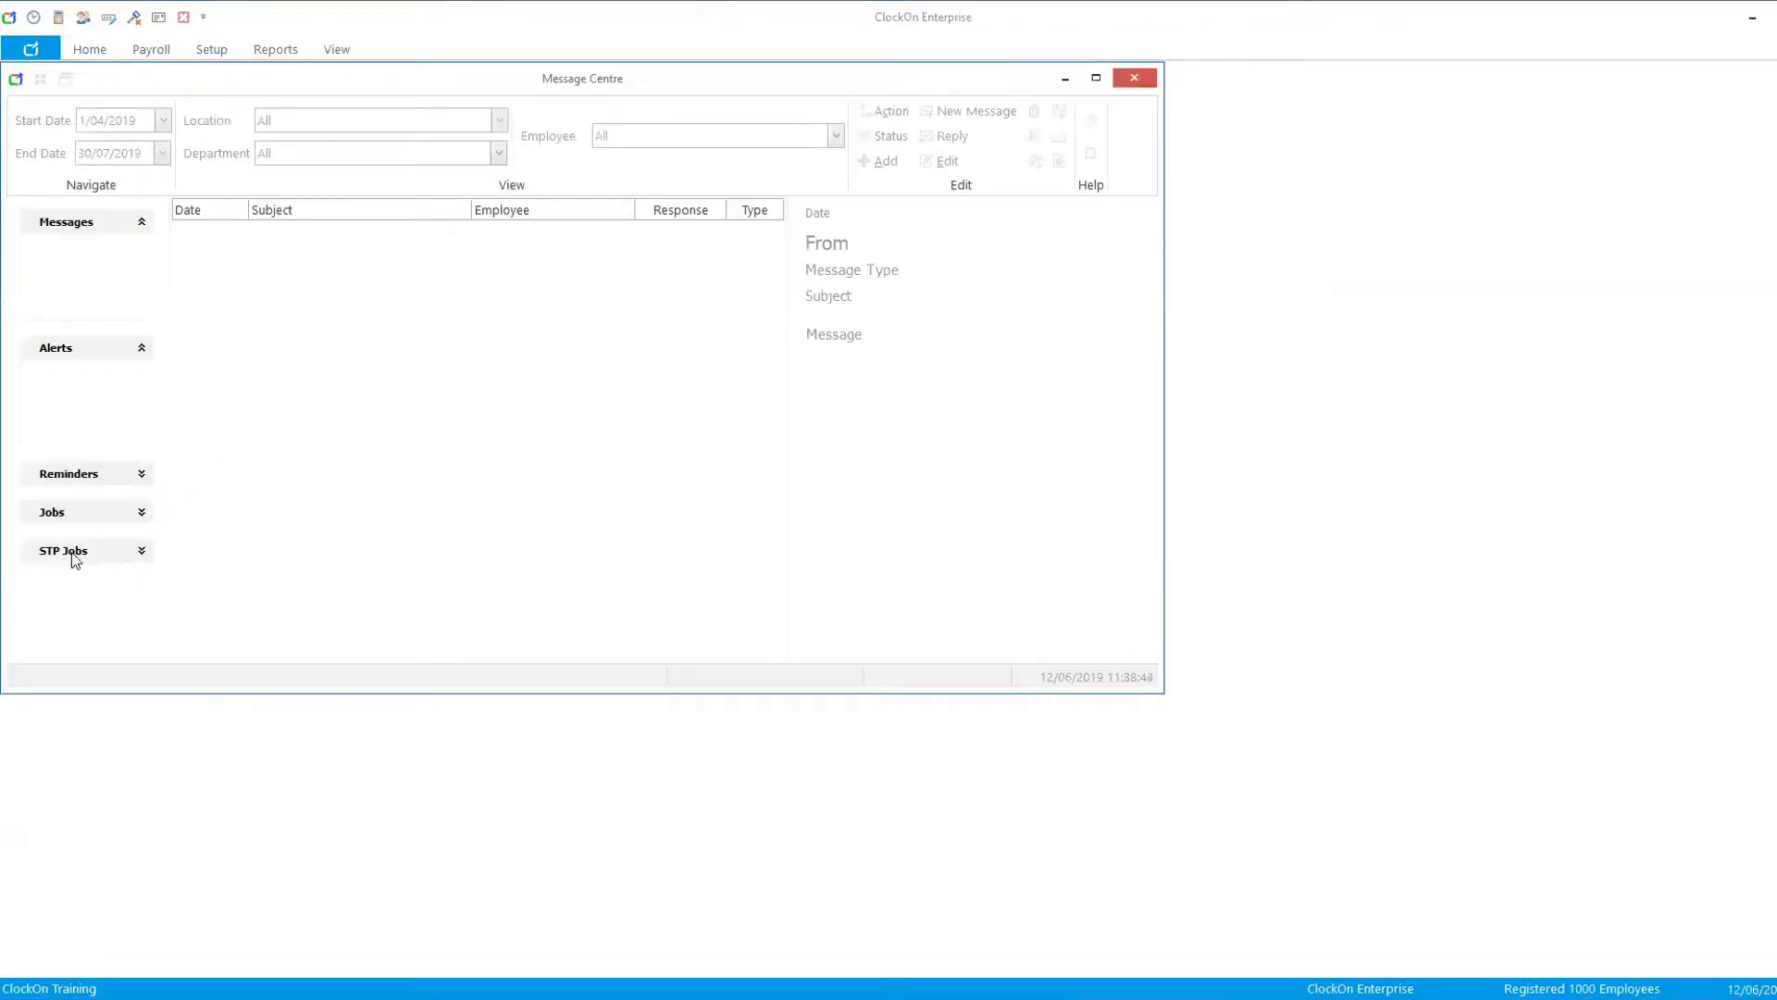
pyautogui.click(144, 552)
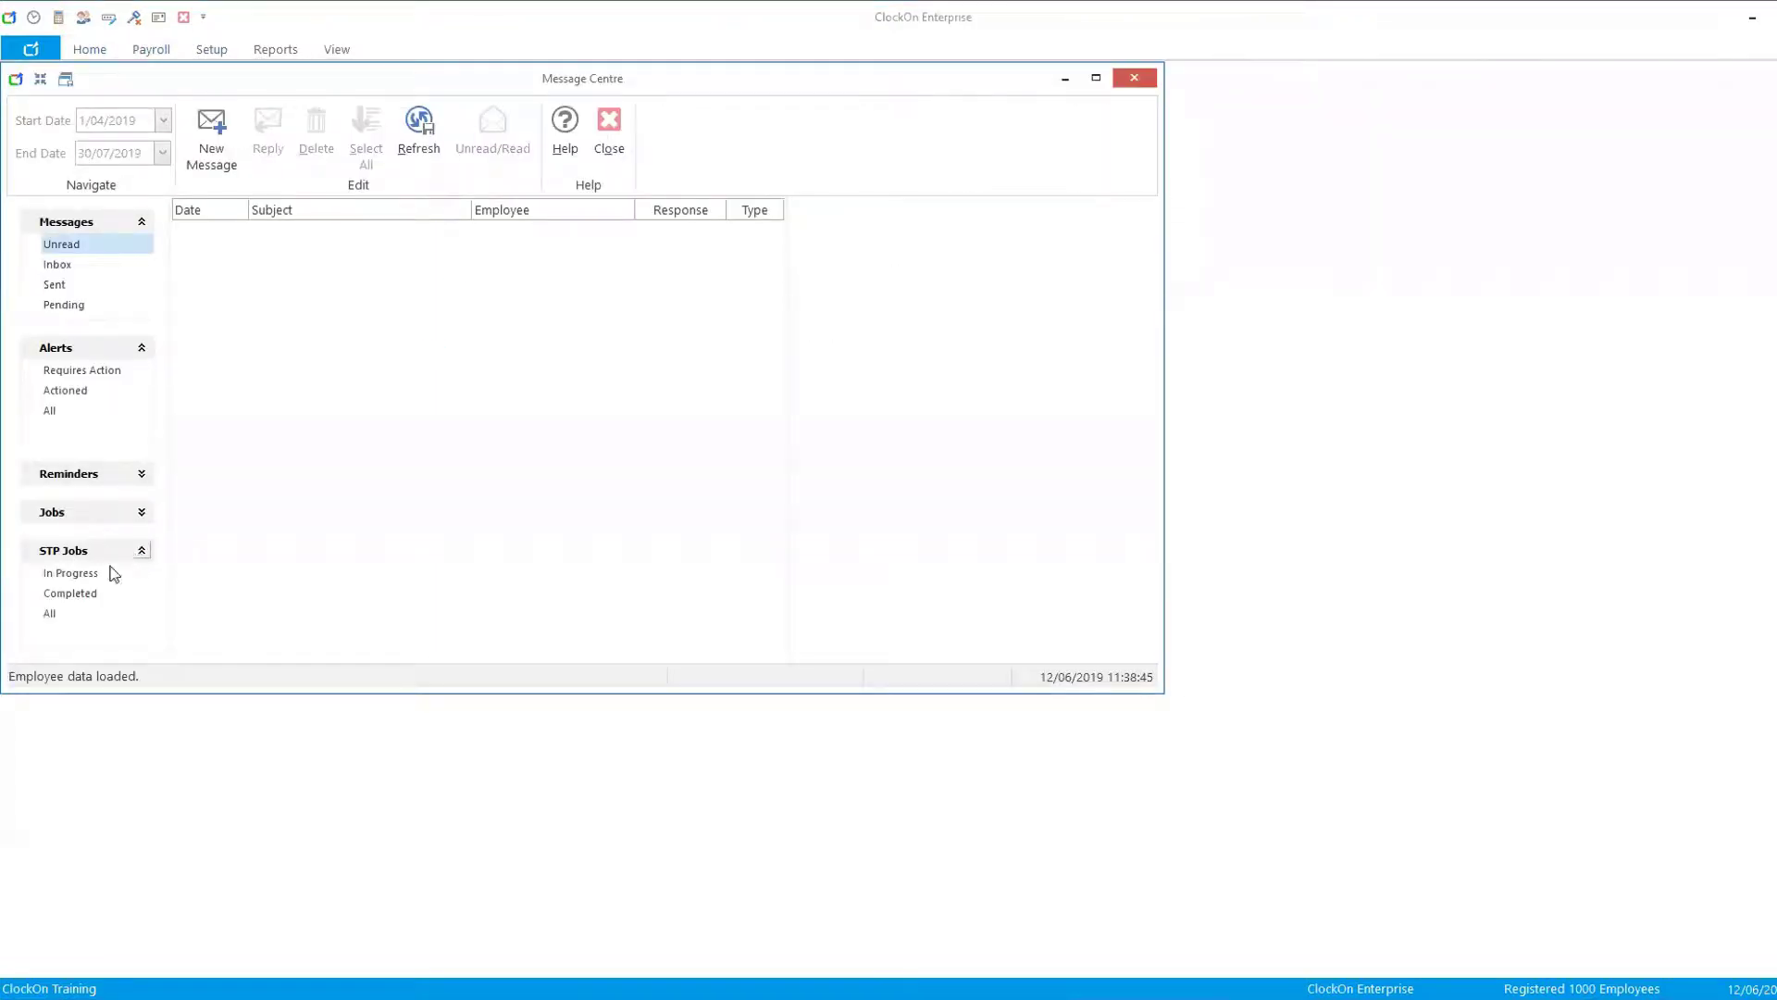
pyautogui.click(51, 613)
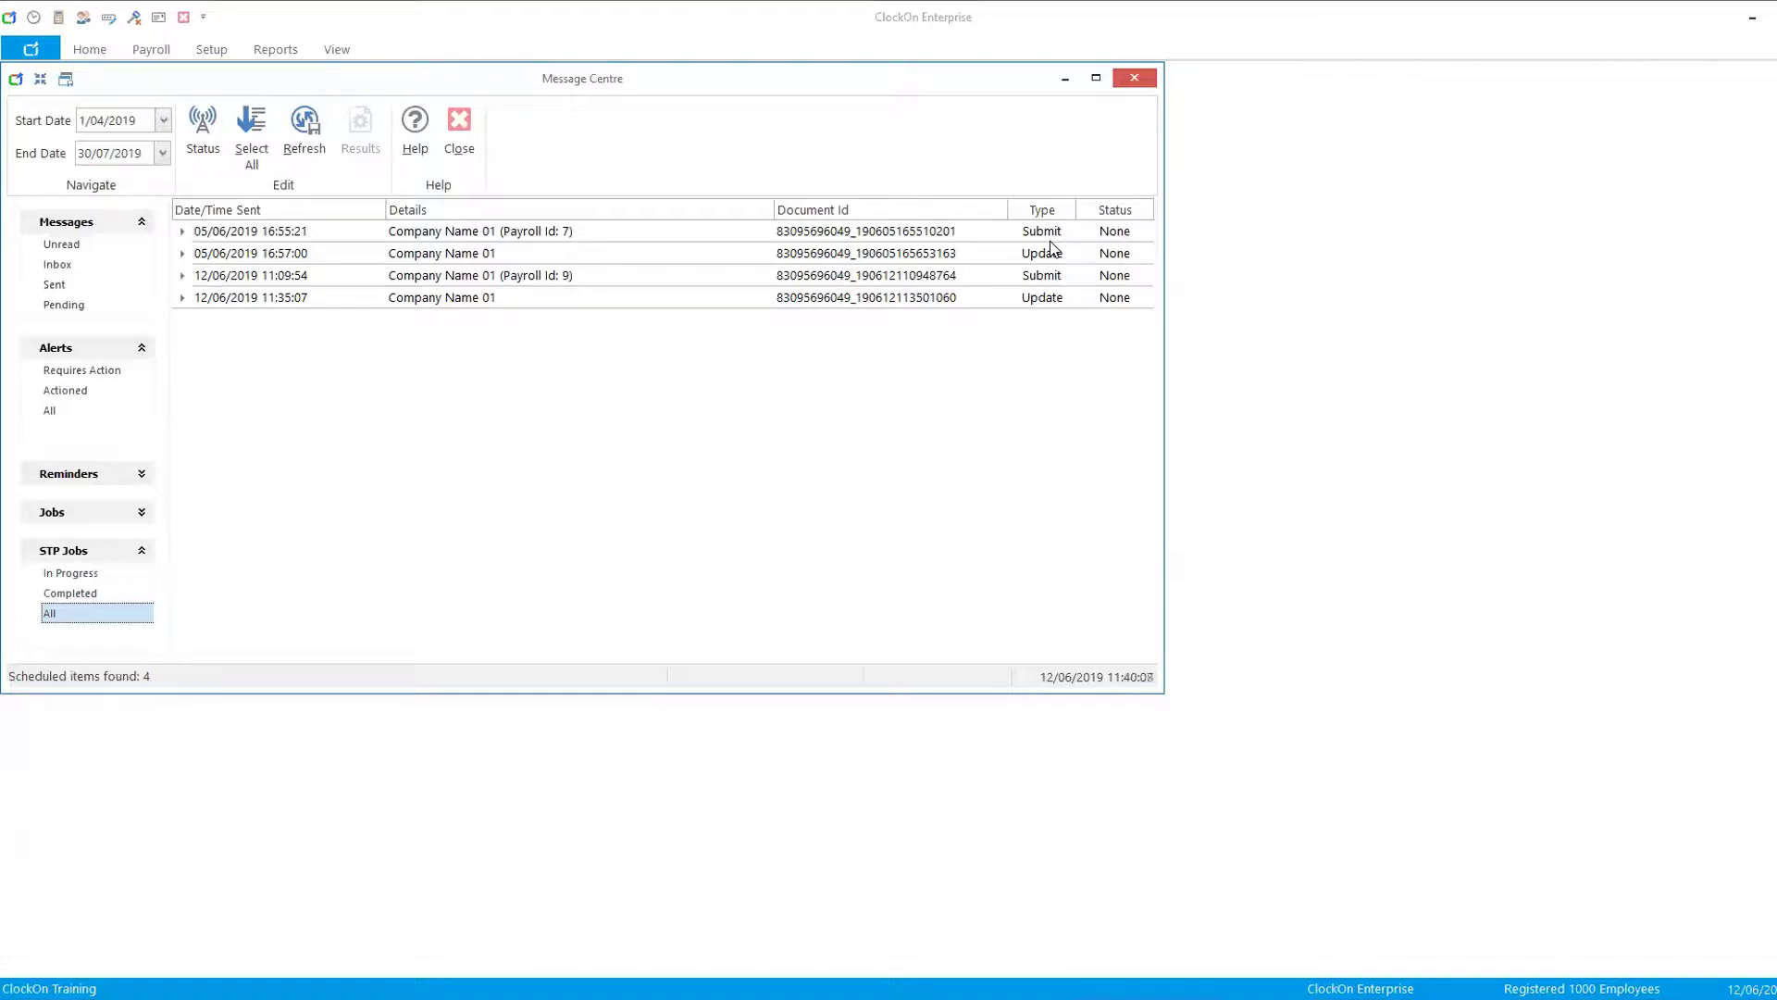
pyautogui.click(184, 253)
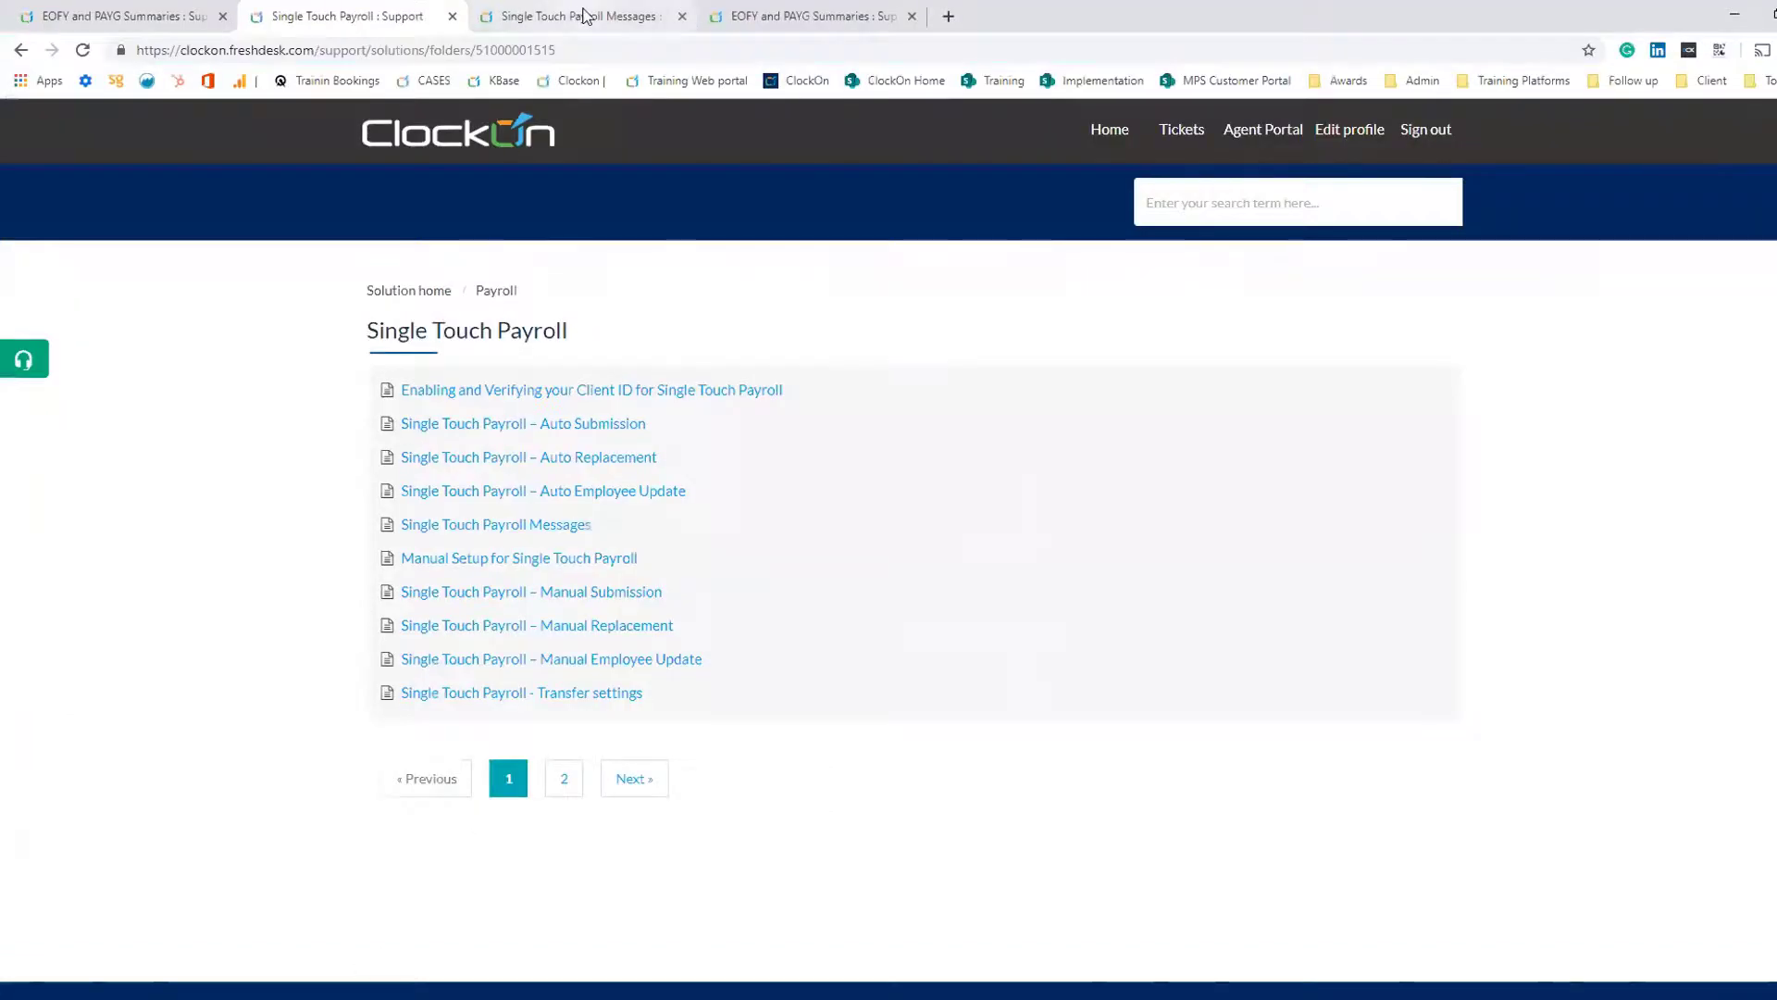
# - Switch to the browser and read the Single Touch Payroll Messages support article, enlarging its error example image
pyautogui.click(581, 16)
pyautogui.scroll(-20, 875, 457)
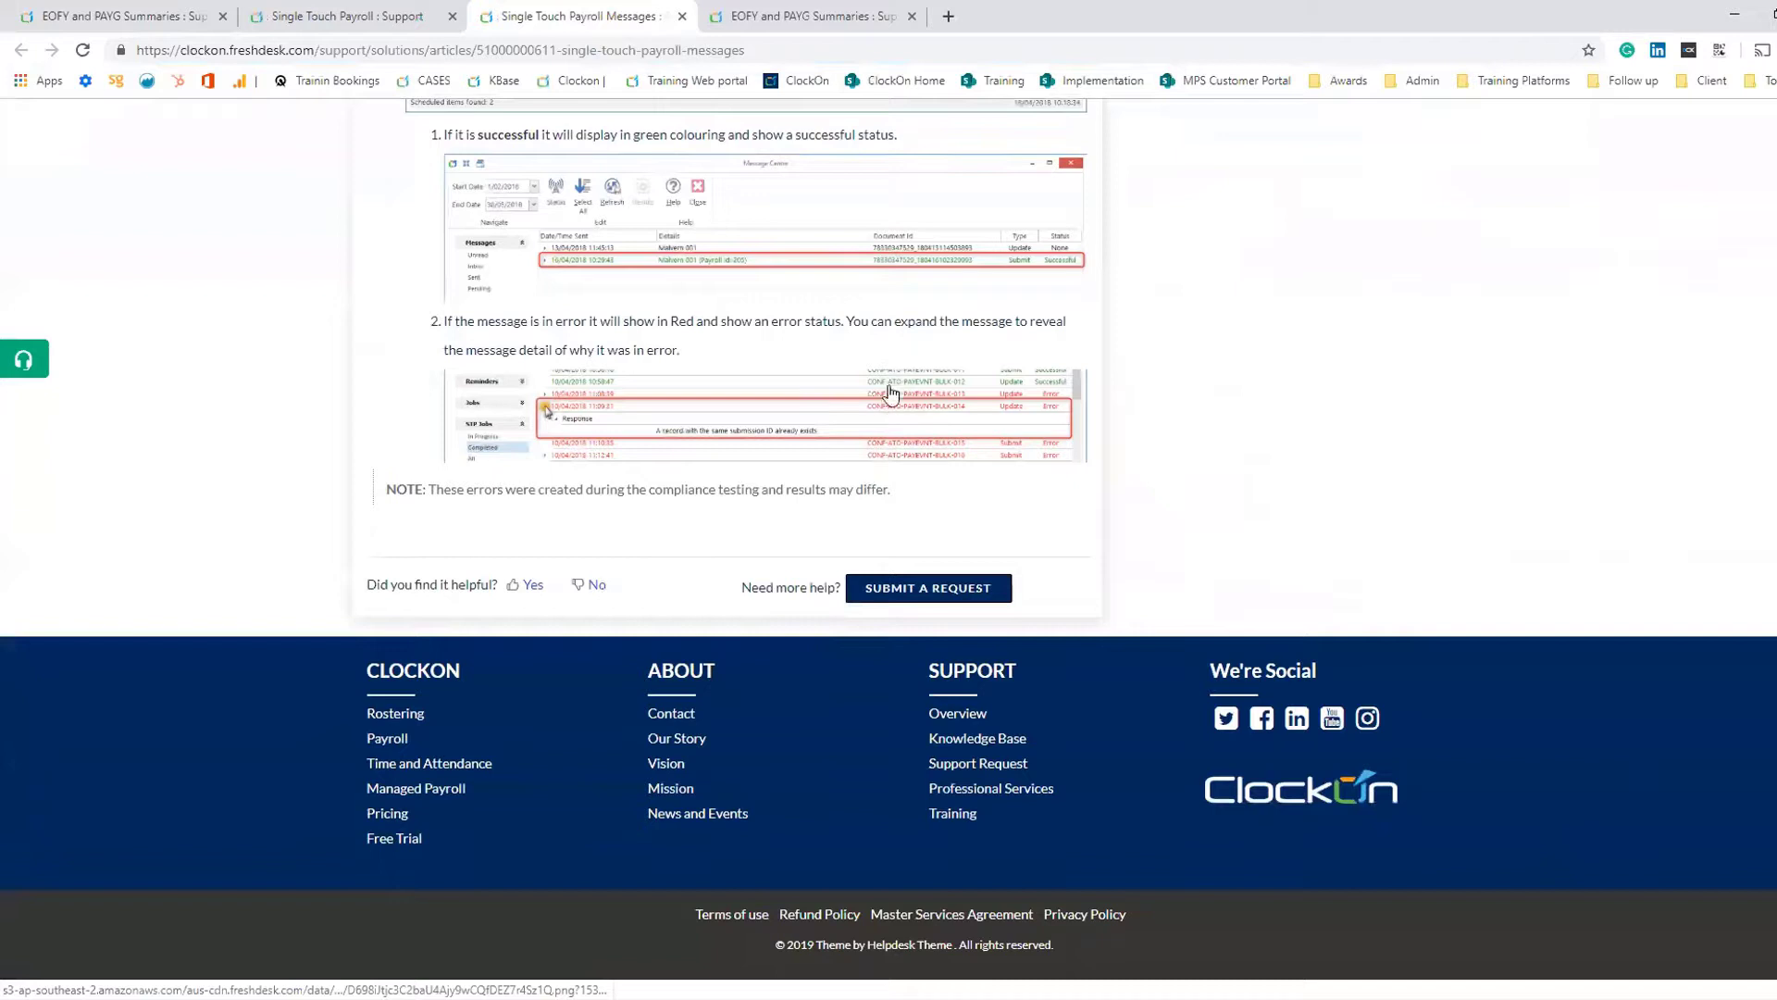
pyautogui.click(775, 412)
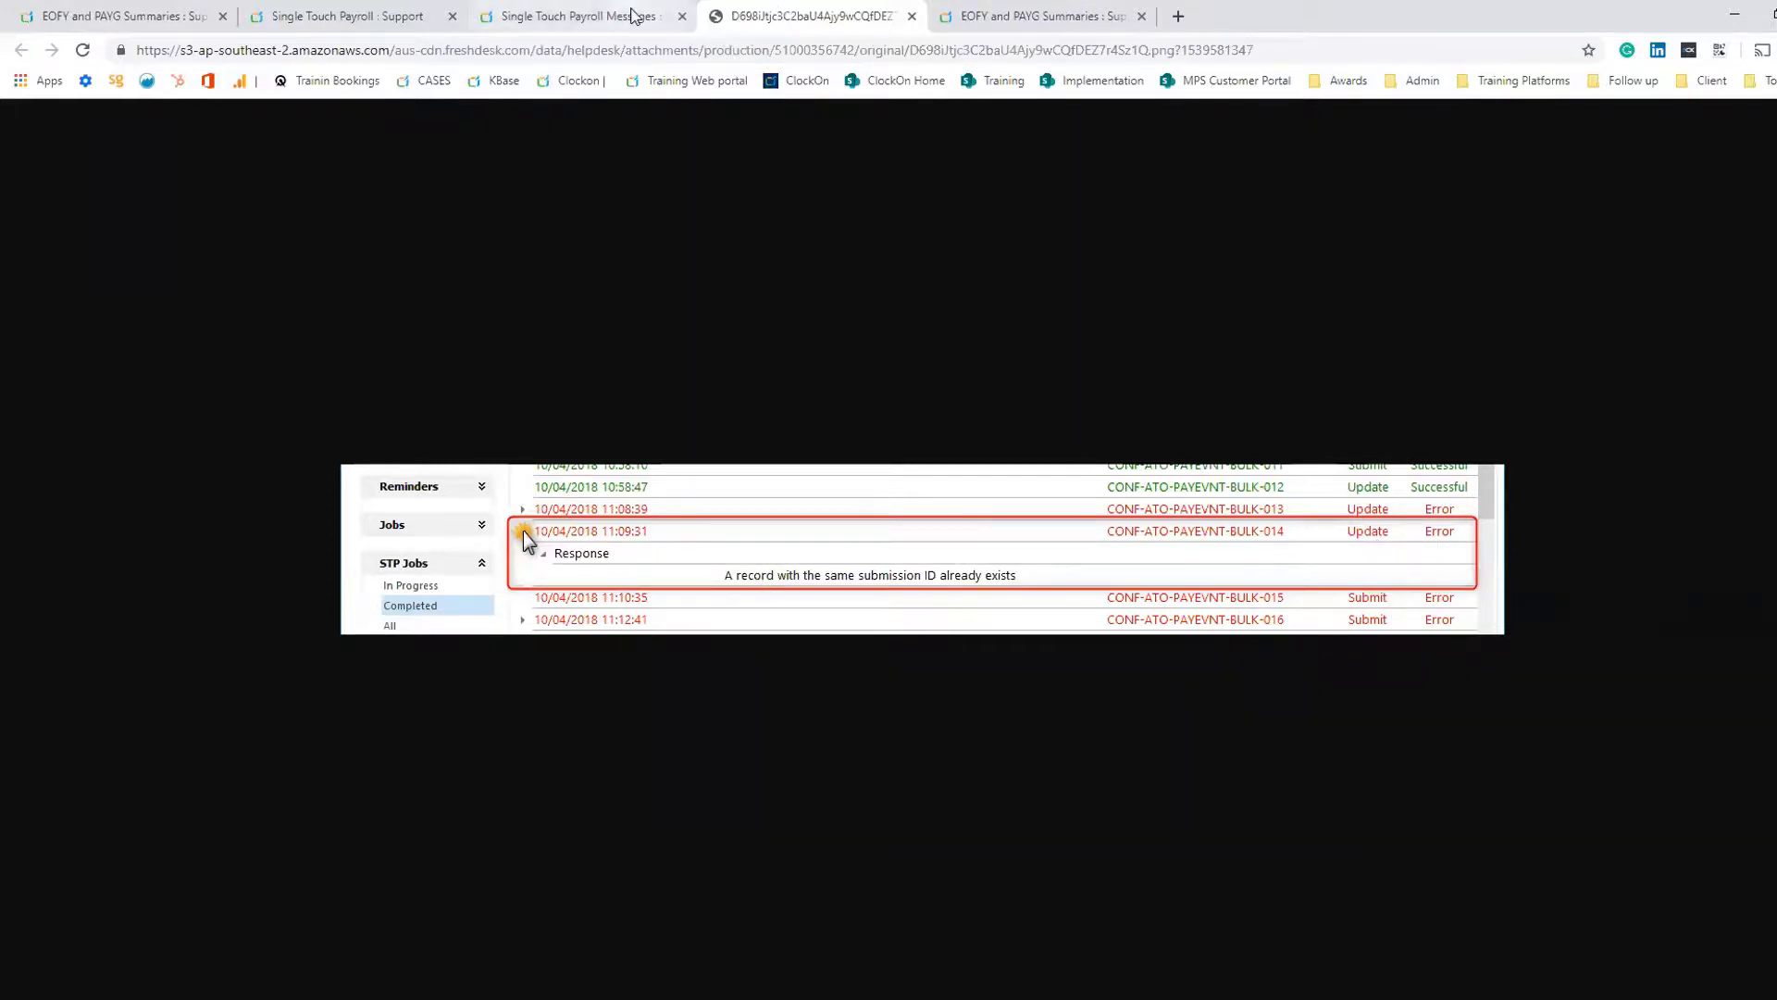
pyautogui.click(635, 15)
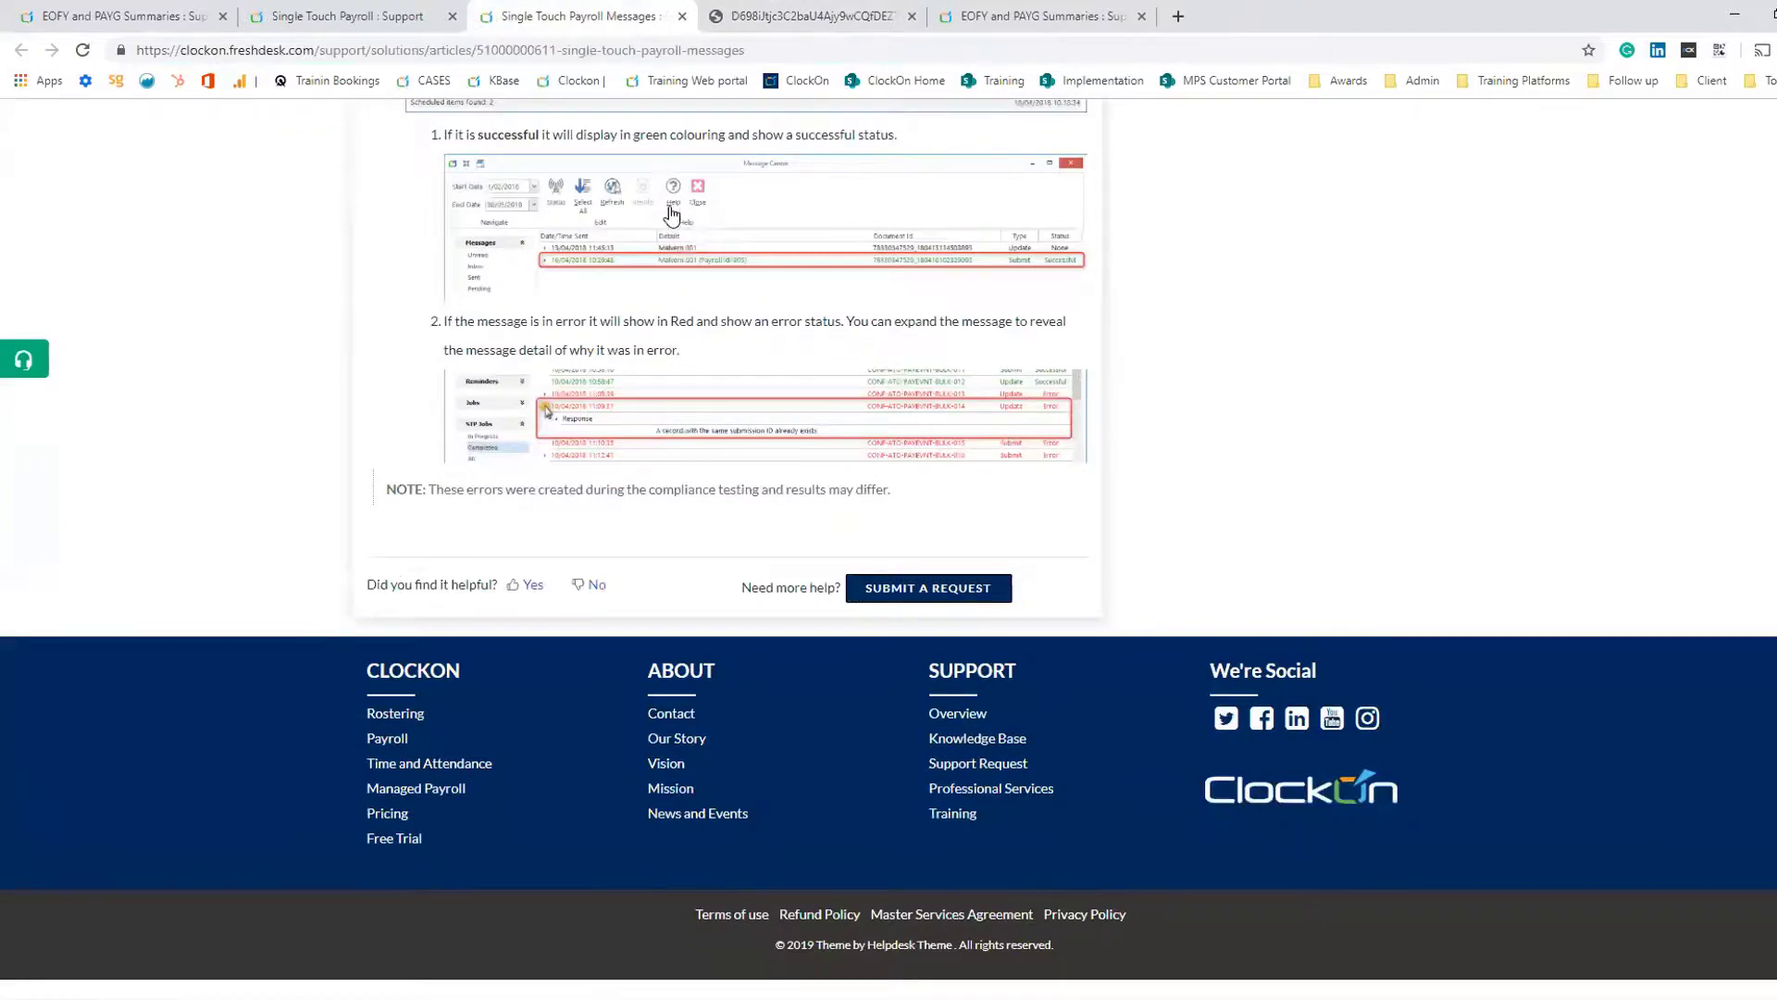
pyautogui.scroll(3, 824, 398)
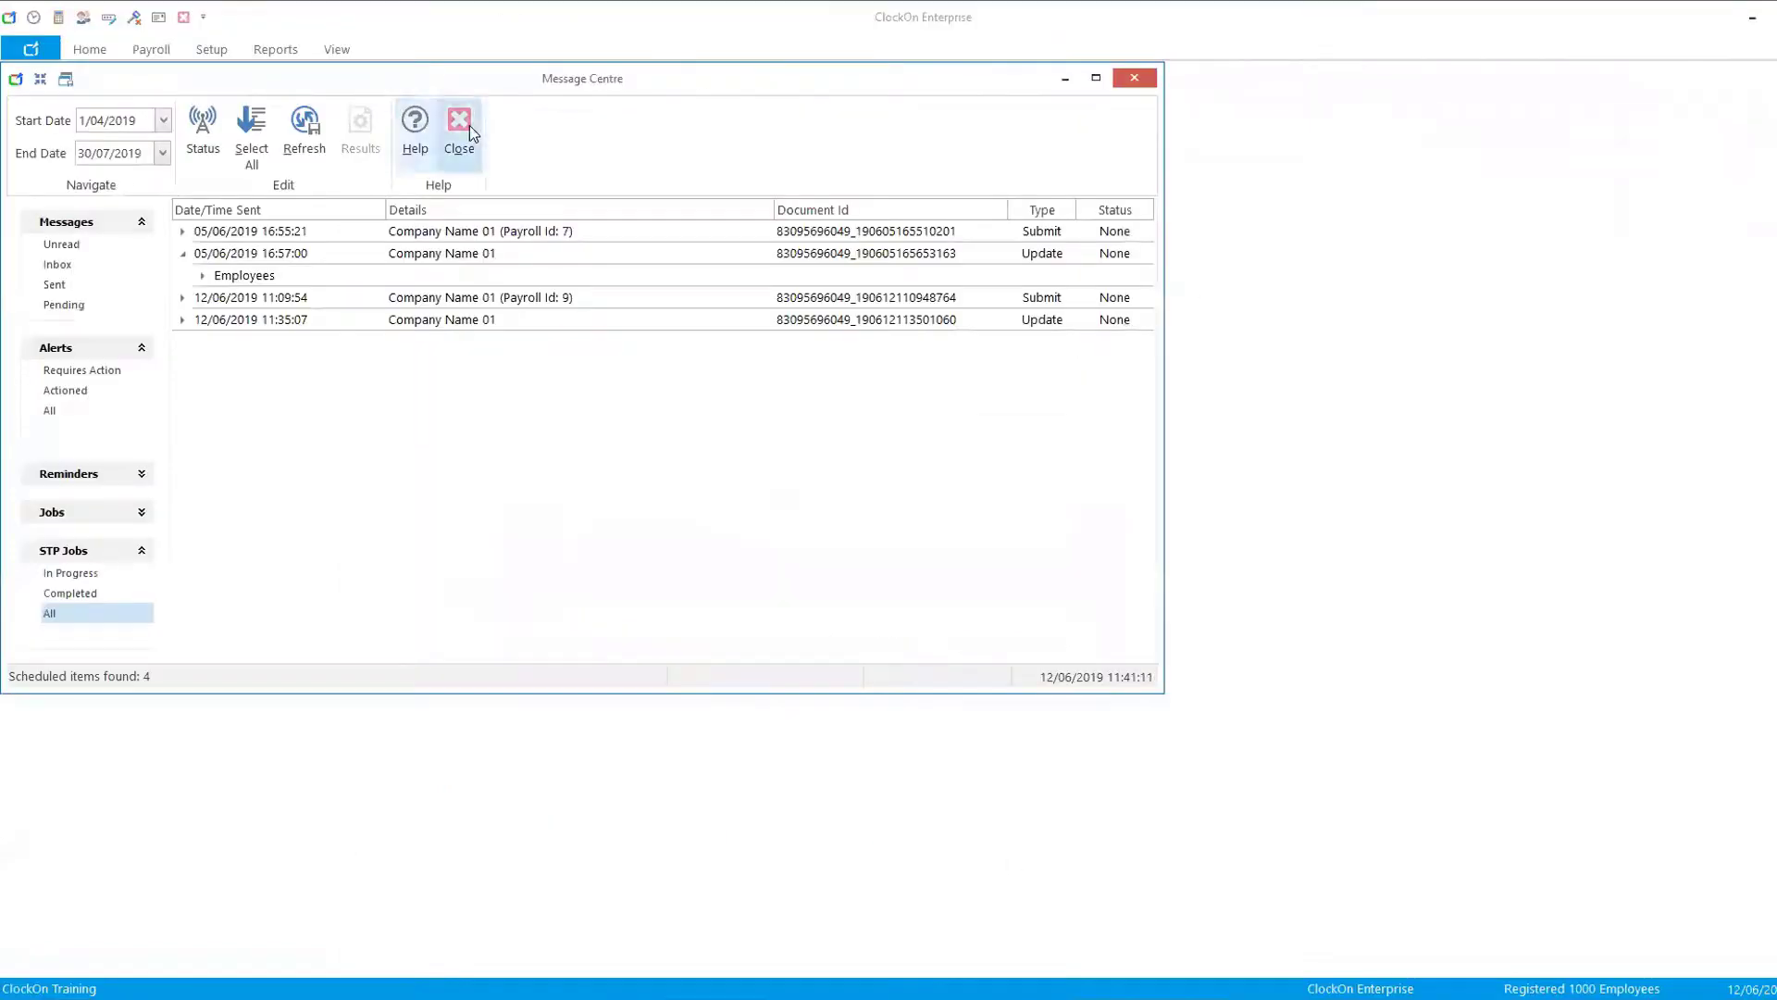
pyautogui.click(469, 127)
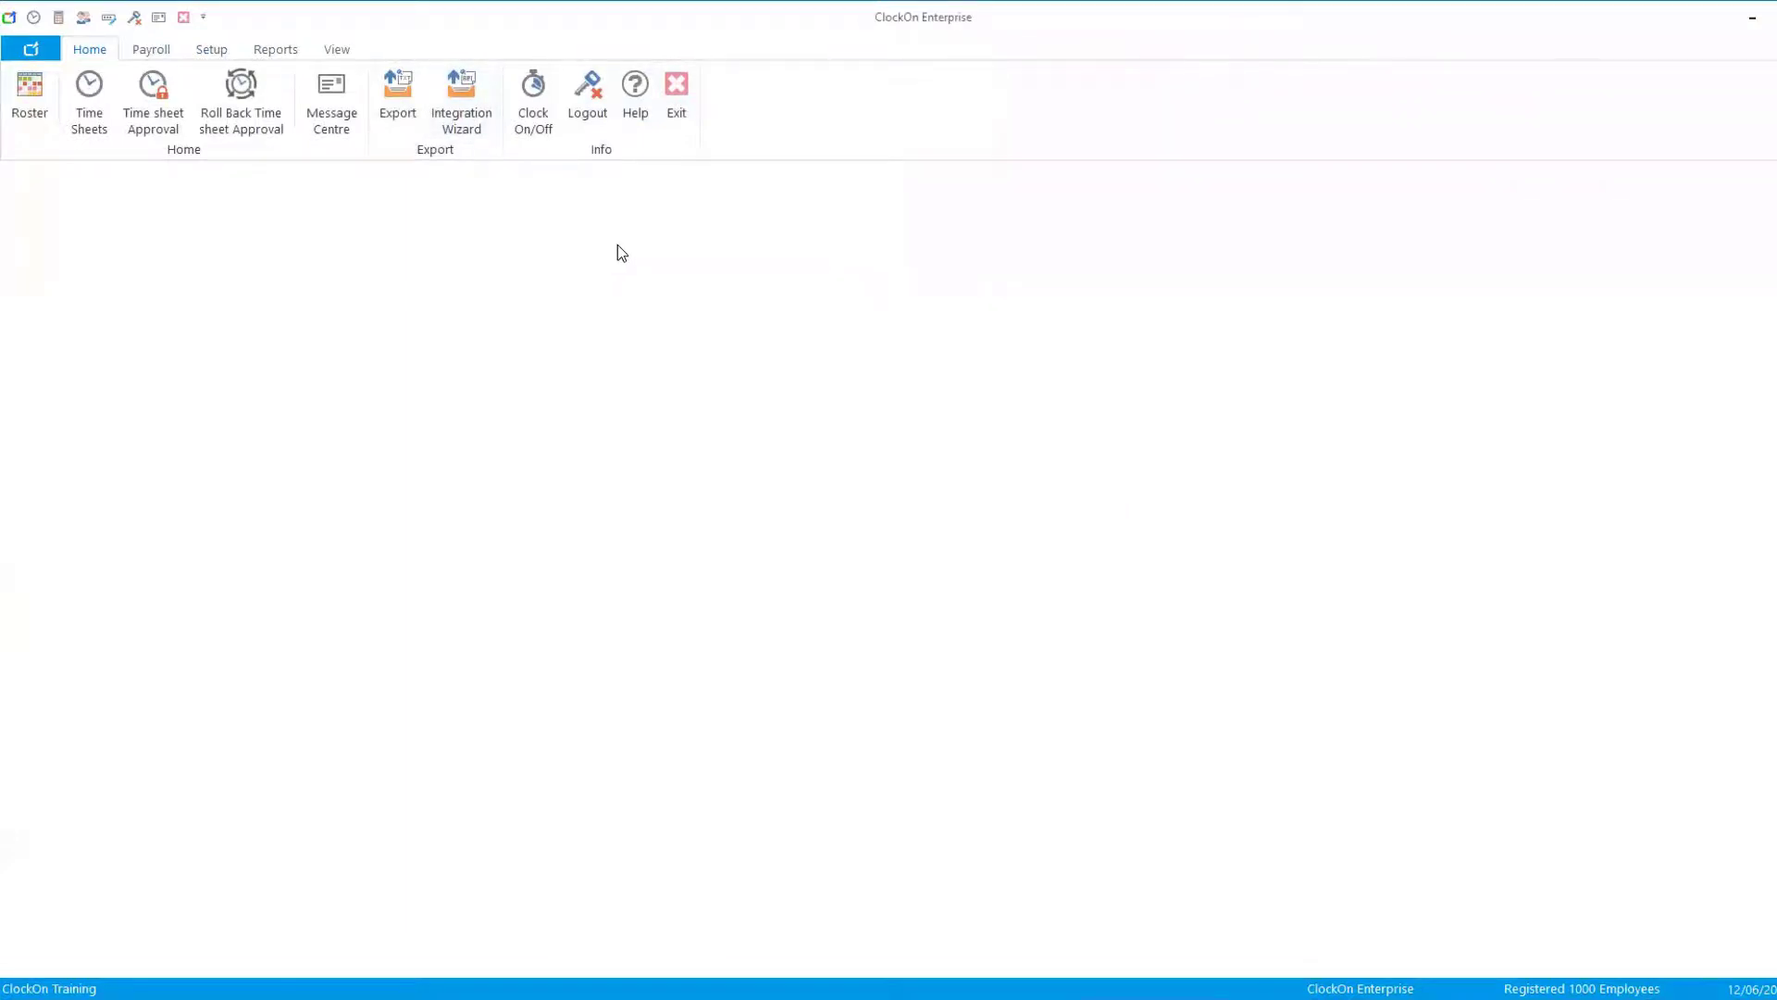
# - Start creating PAYG payment summaries for Location 01, financial year ending 2019, and confirm the company details
pyautogui.click(151, 49)
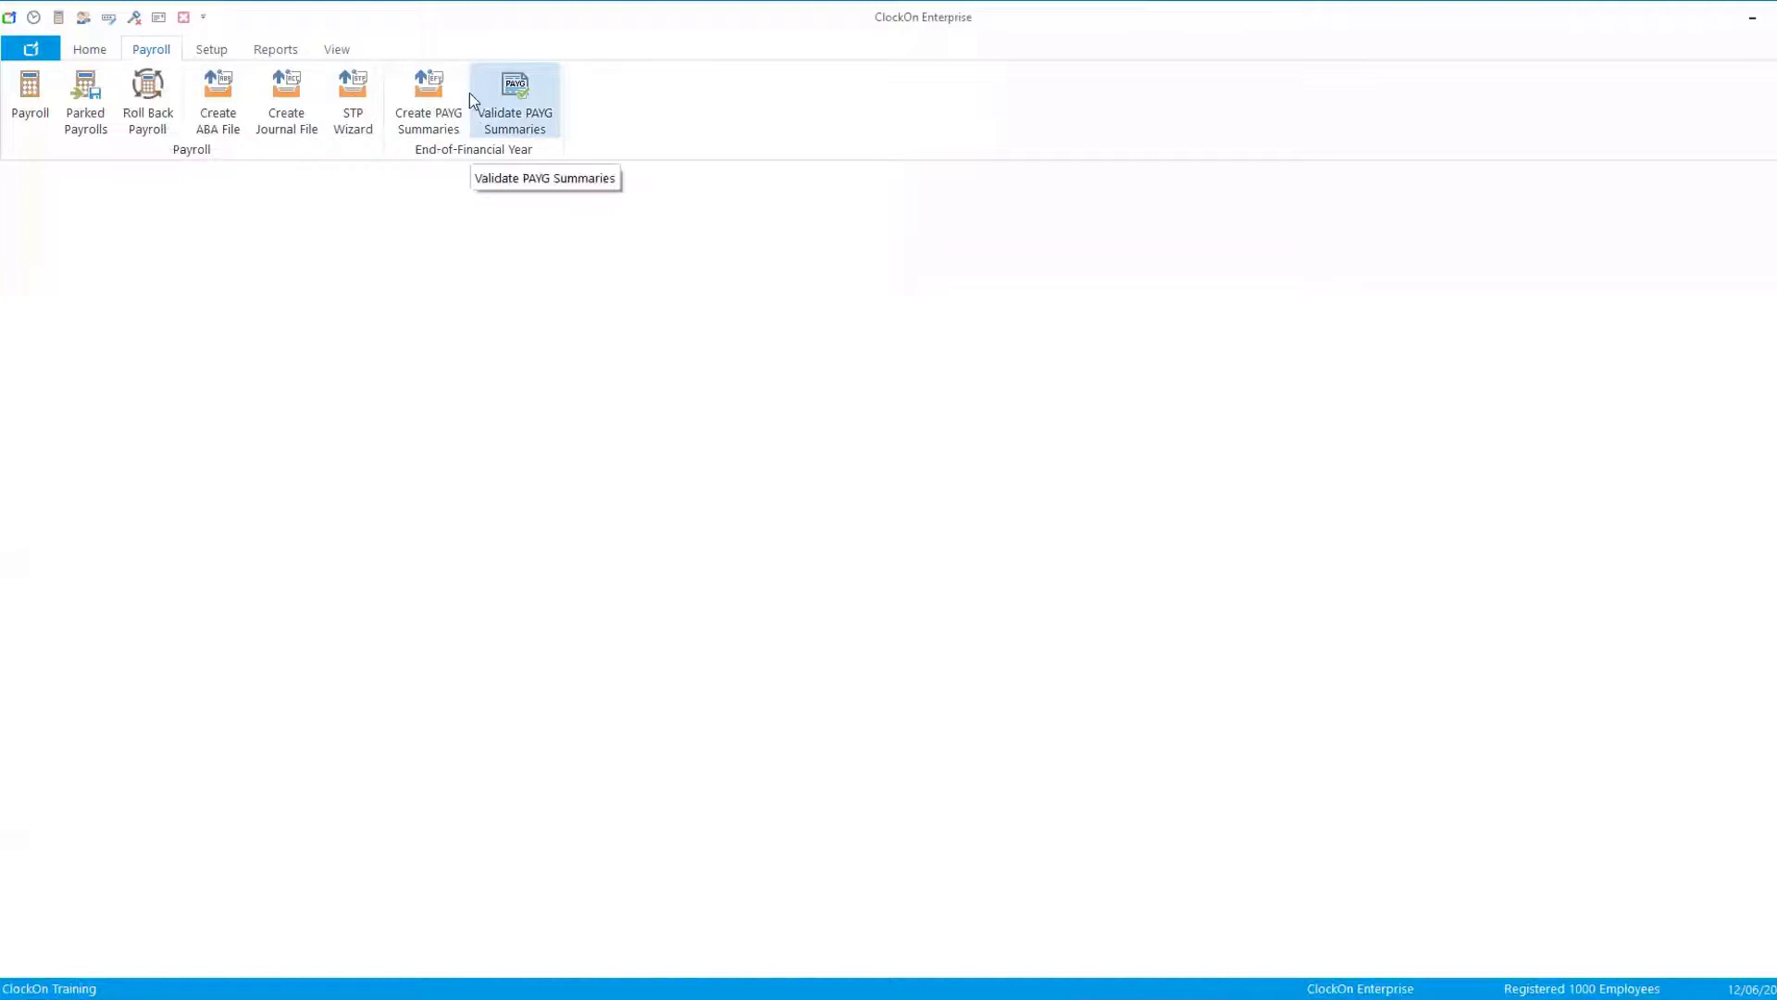
pyautogui.click(429, 102)
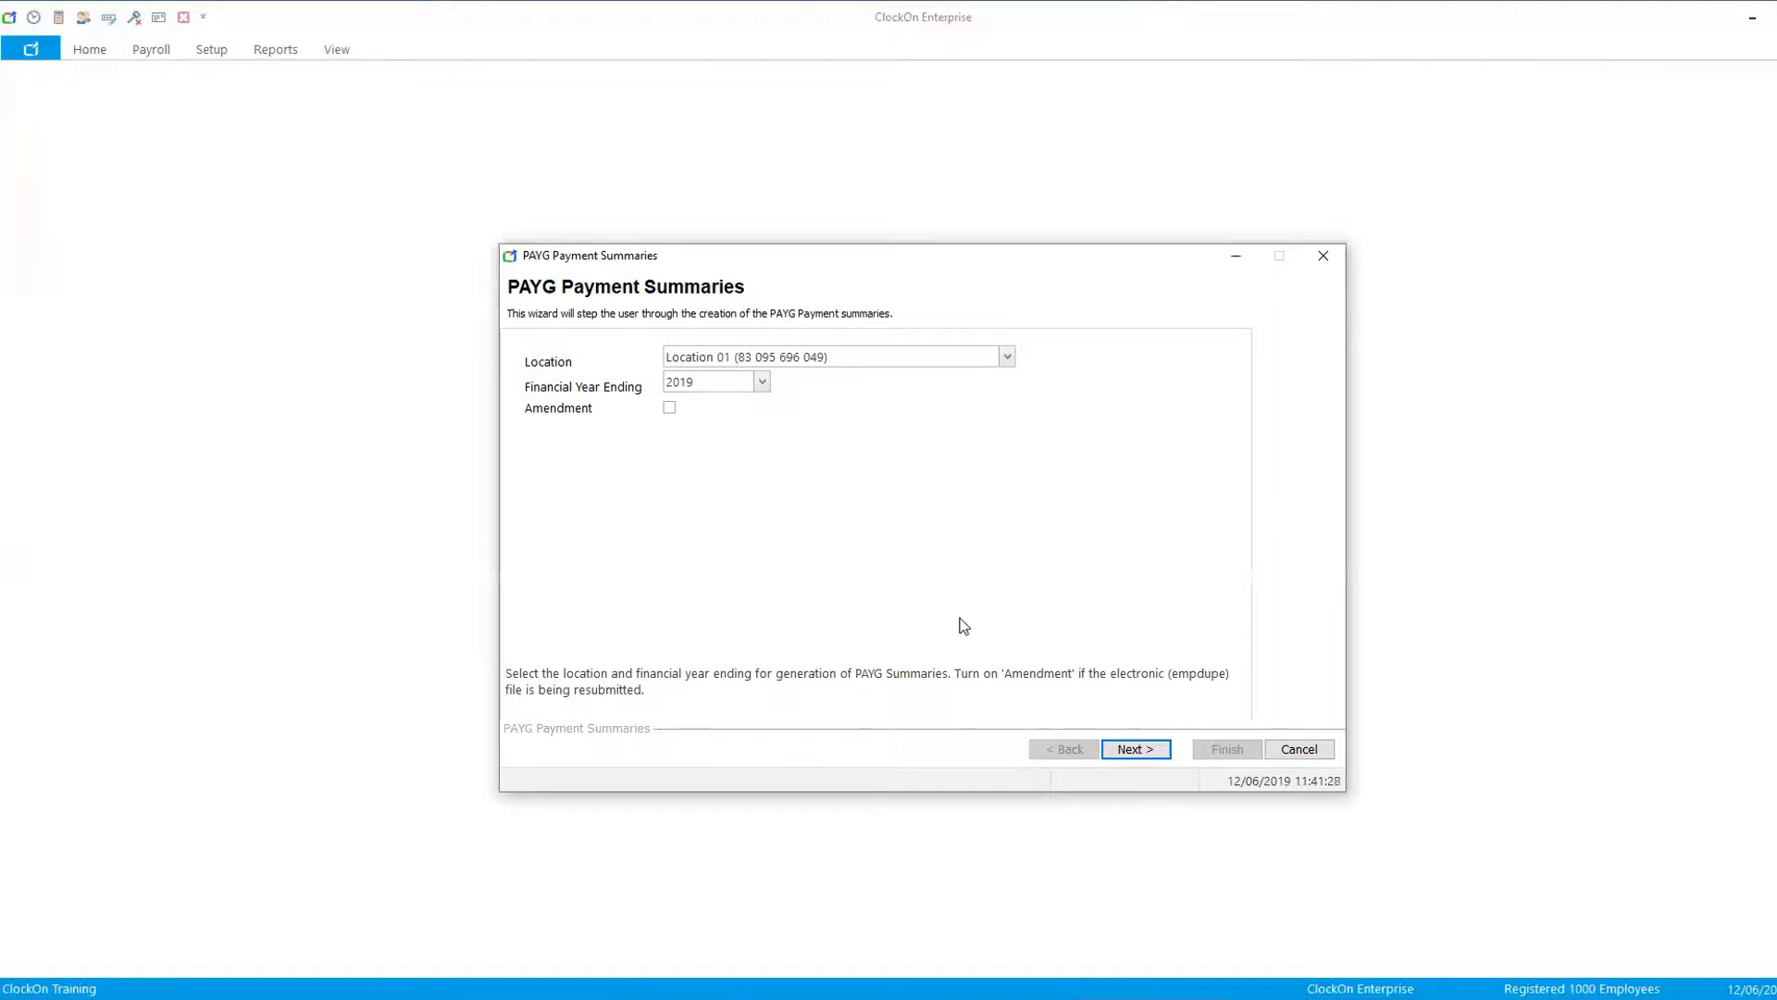
pyautogui.click(1149, 749)
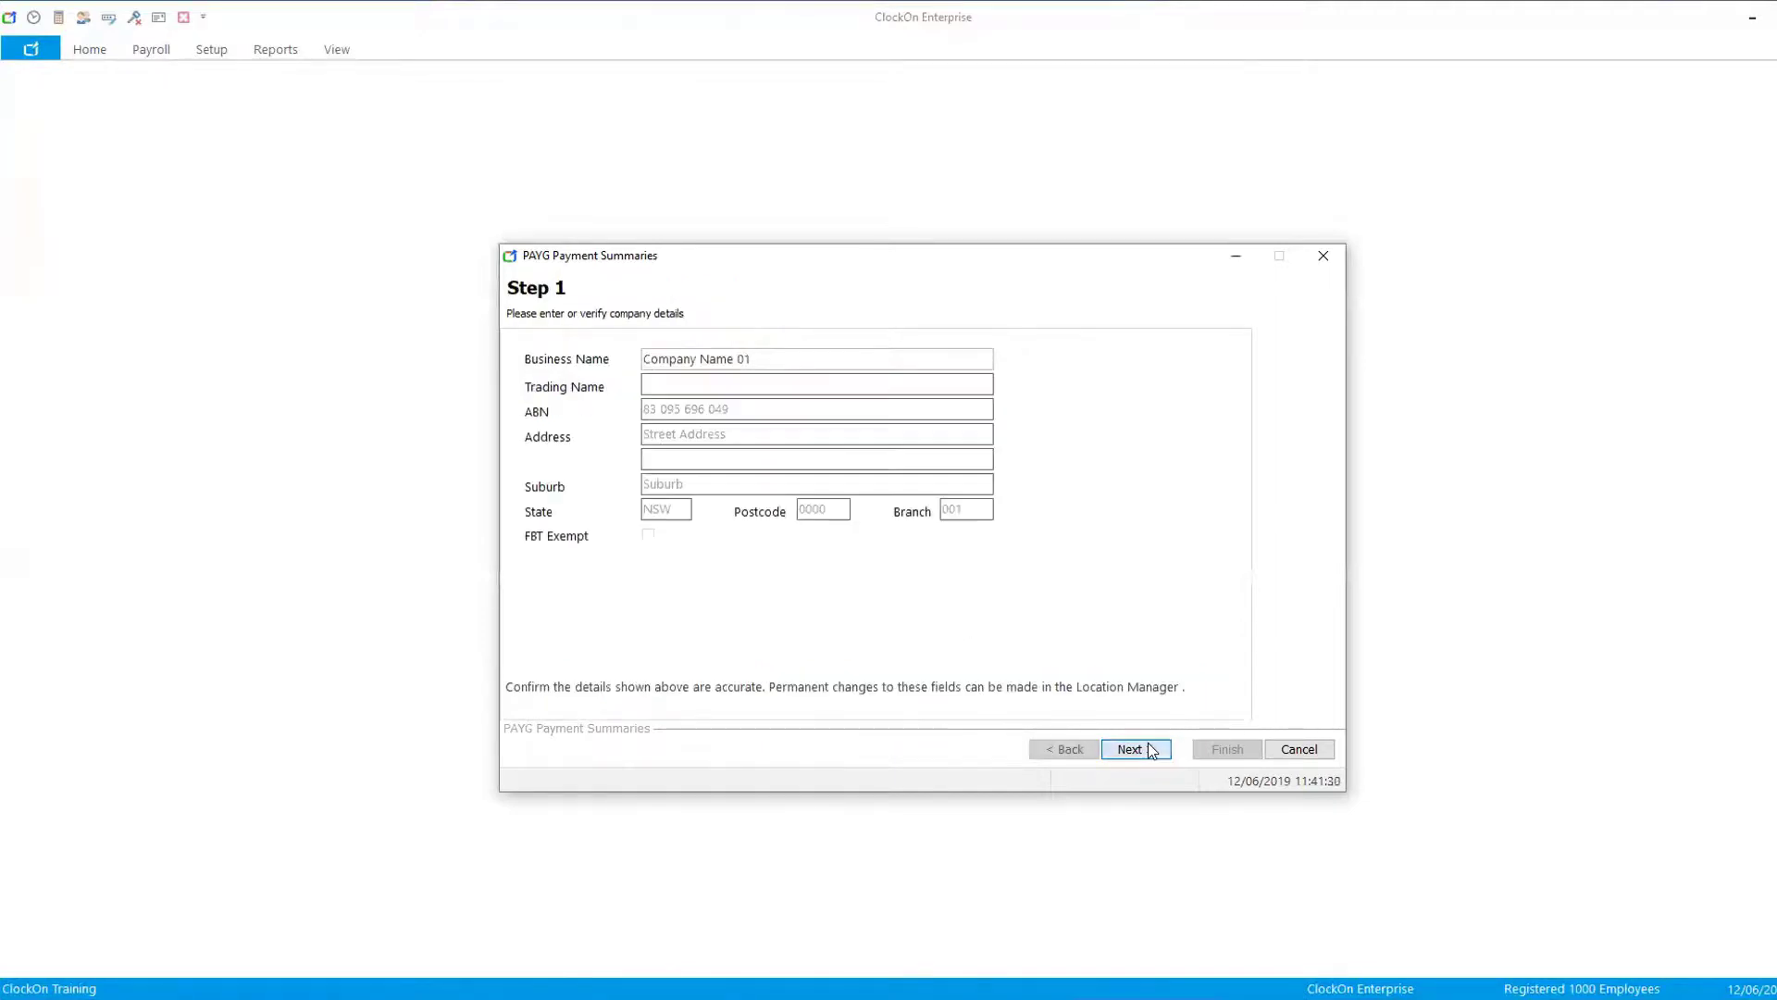
pyautogui.click(1150, 751)
pyautogui.click(1147, 750)
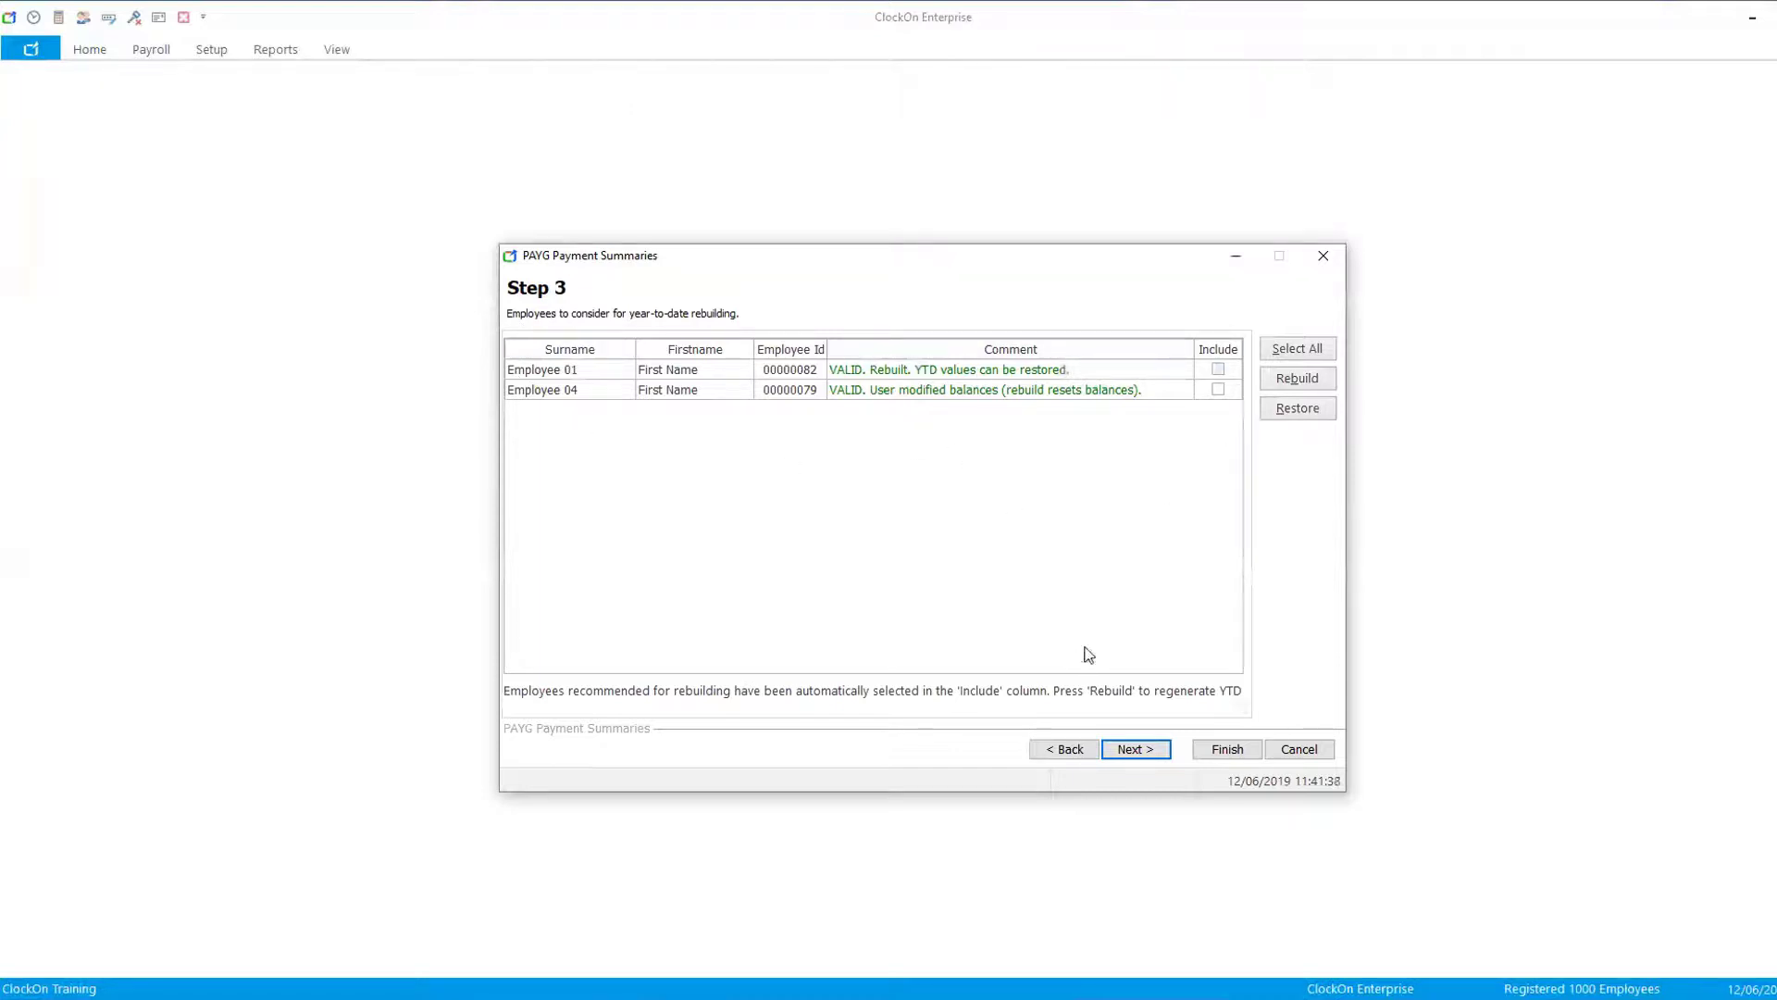
# - Continue the PAYG summary wizard past the year-to-date rebuild, reportable super (RSEC) and employee inclusion steps
pyautogui.click(1139, 752)
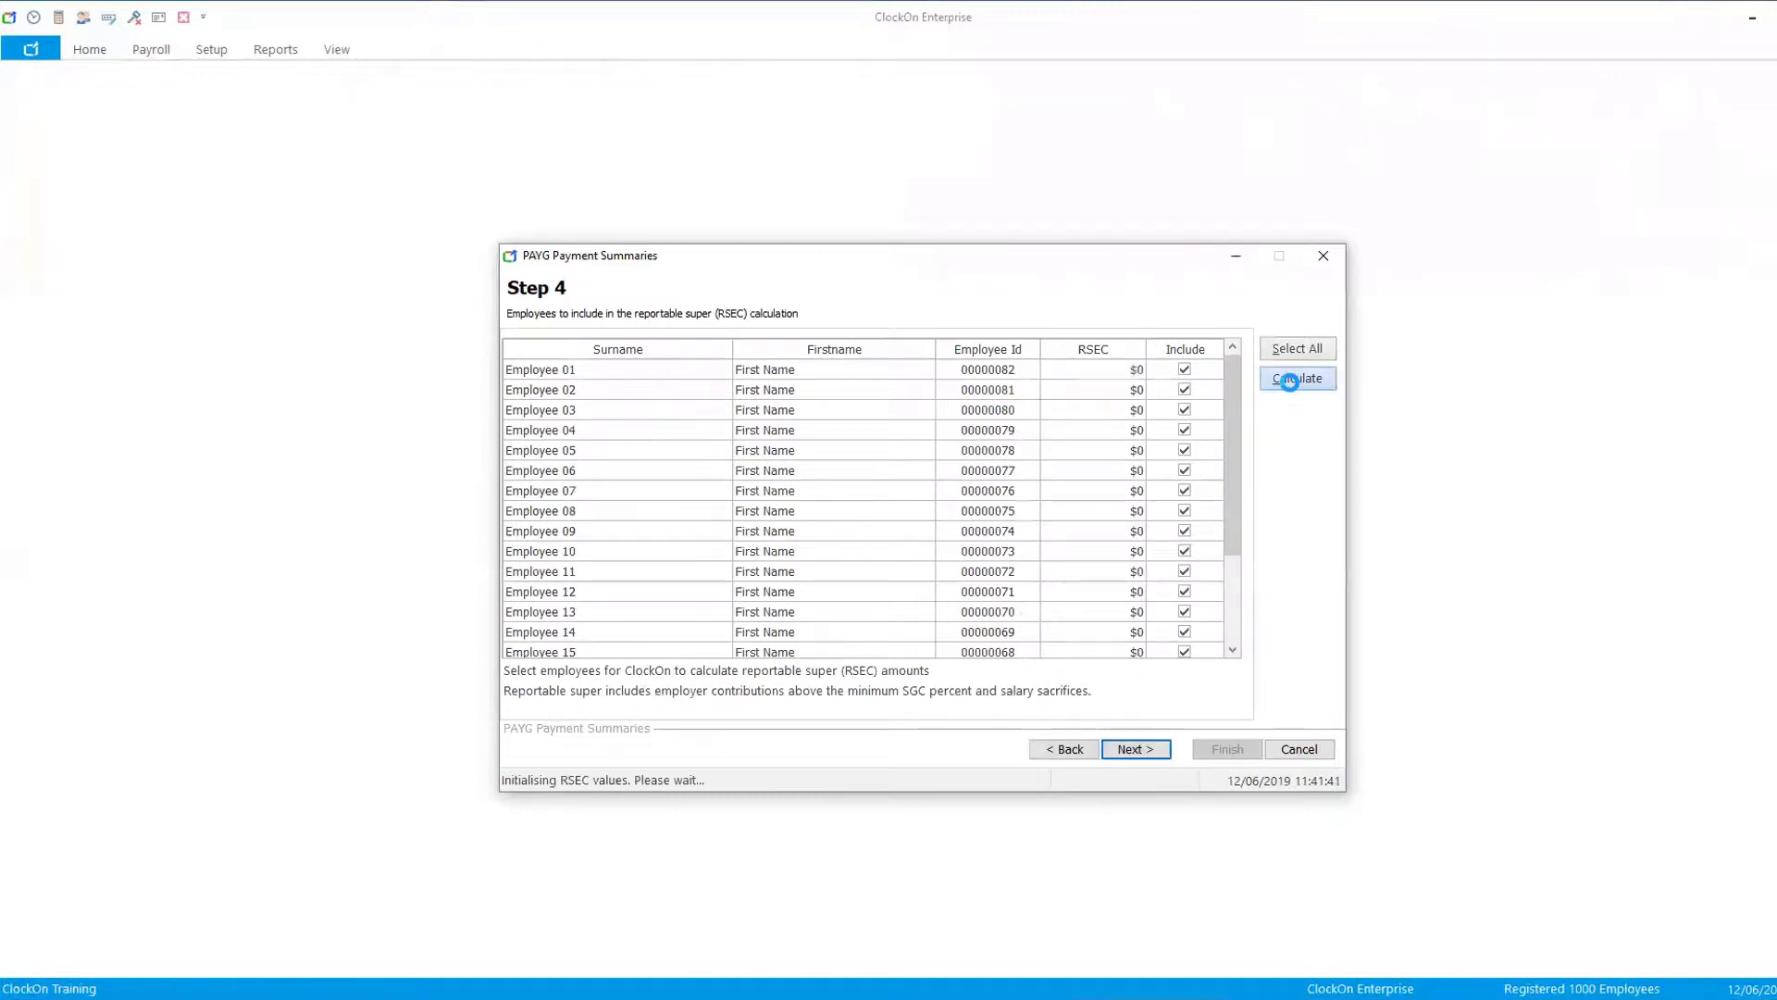
pyautogui.moveTo(1234, 432); pyautogui.dragTo(1220, 548)
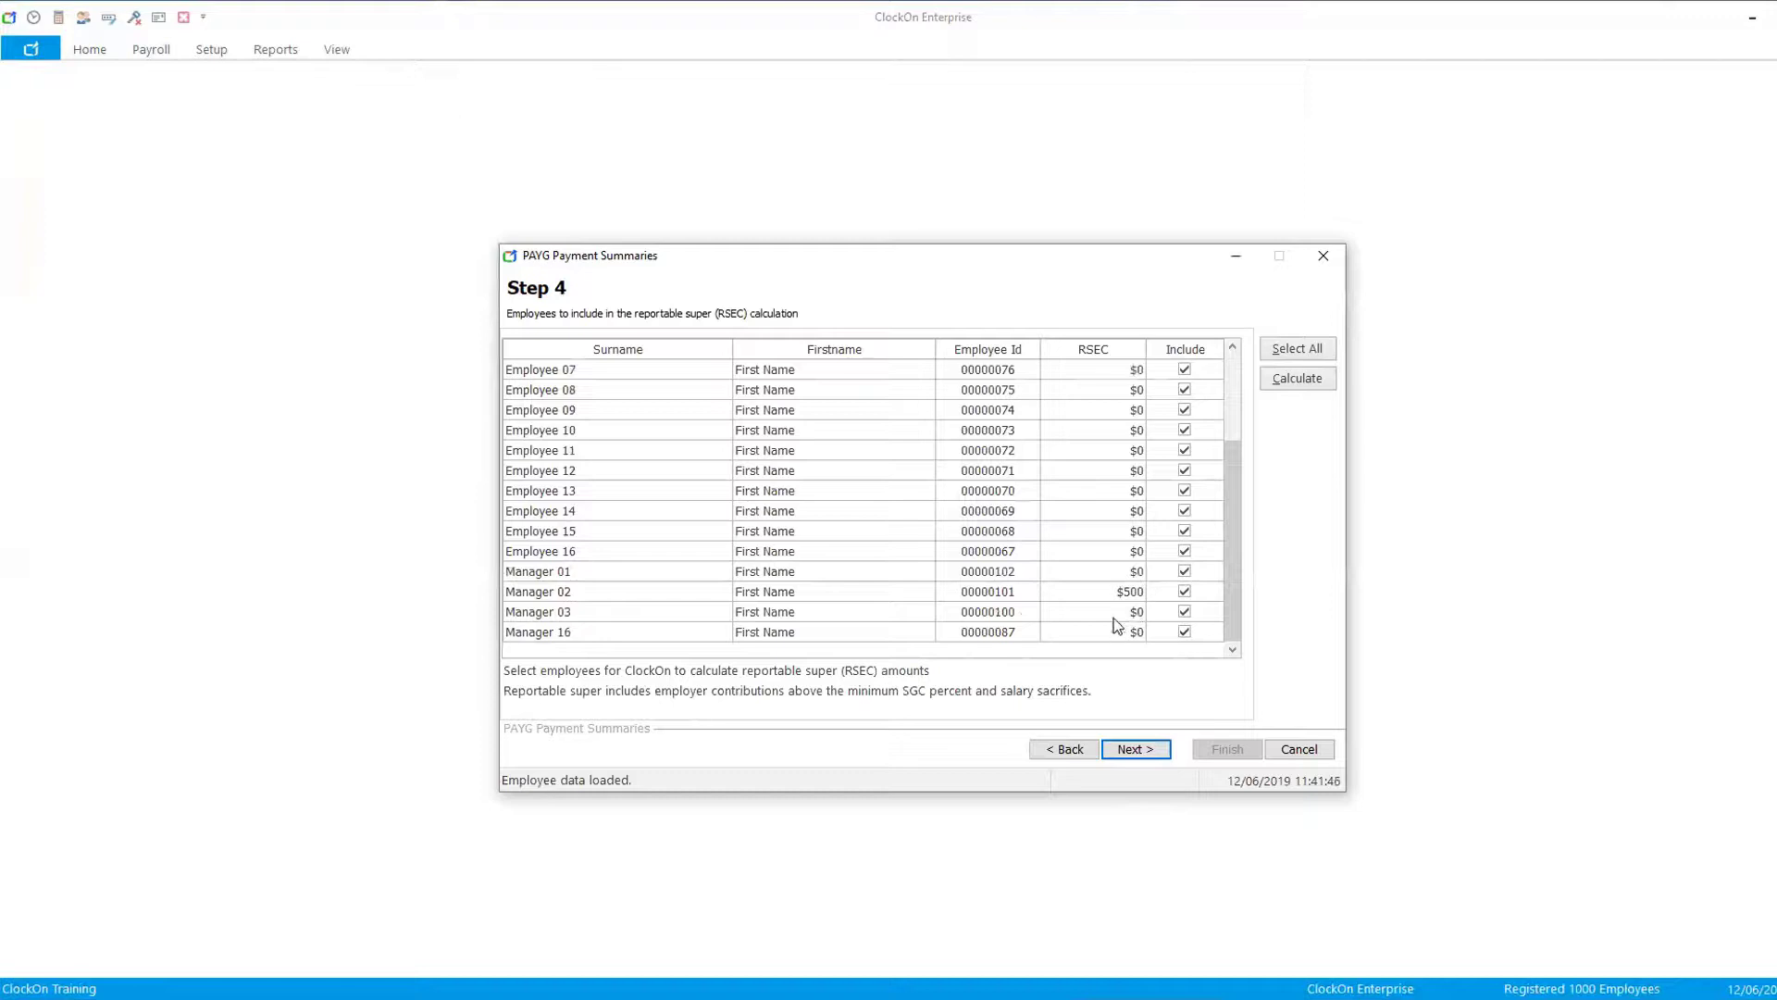
pyautogui.click(1147, 754)
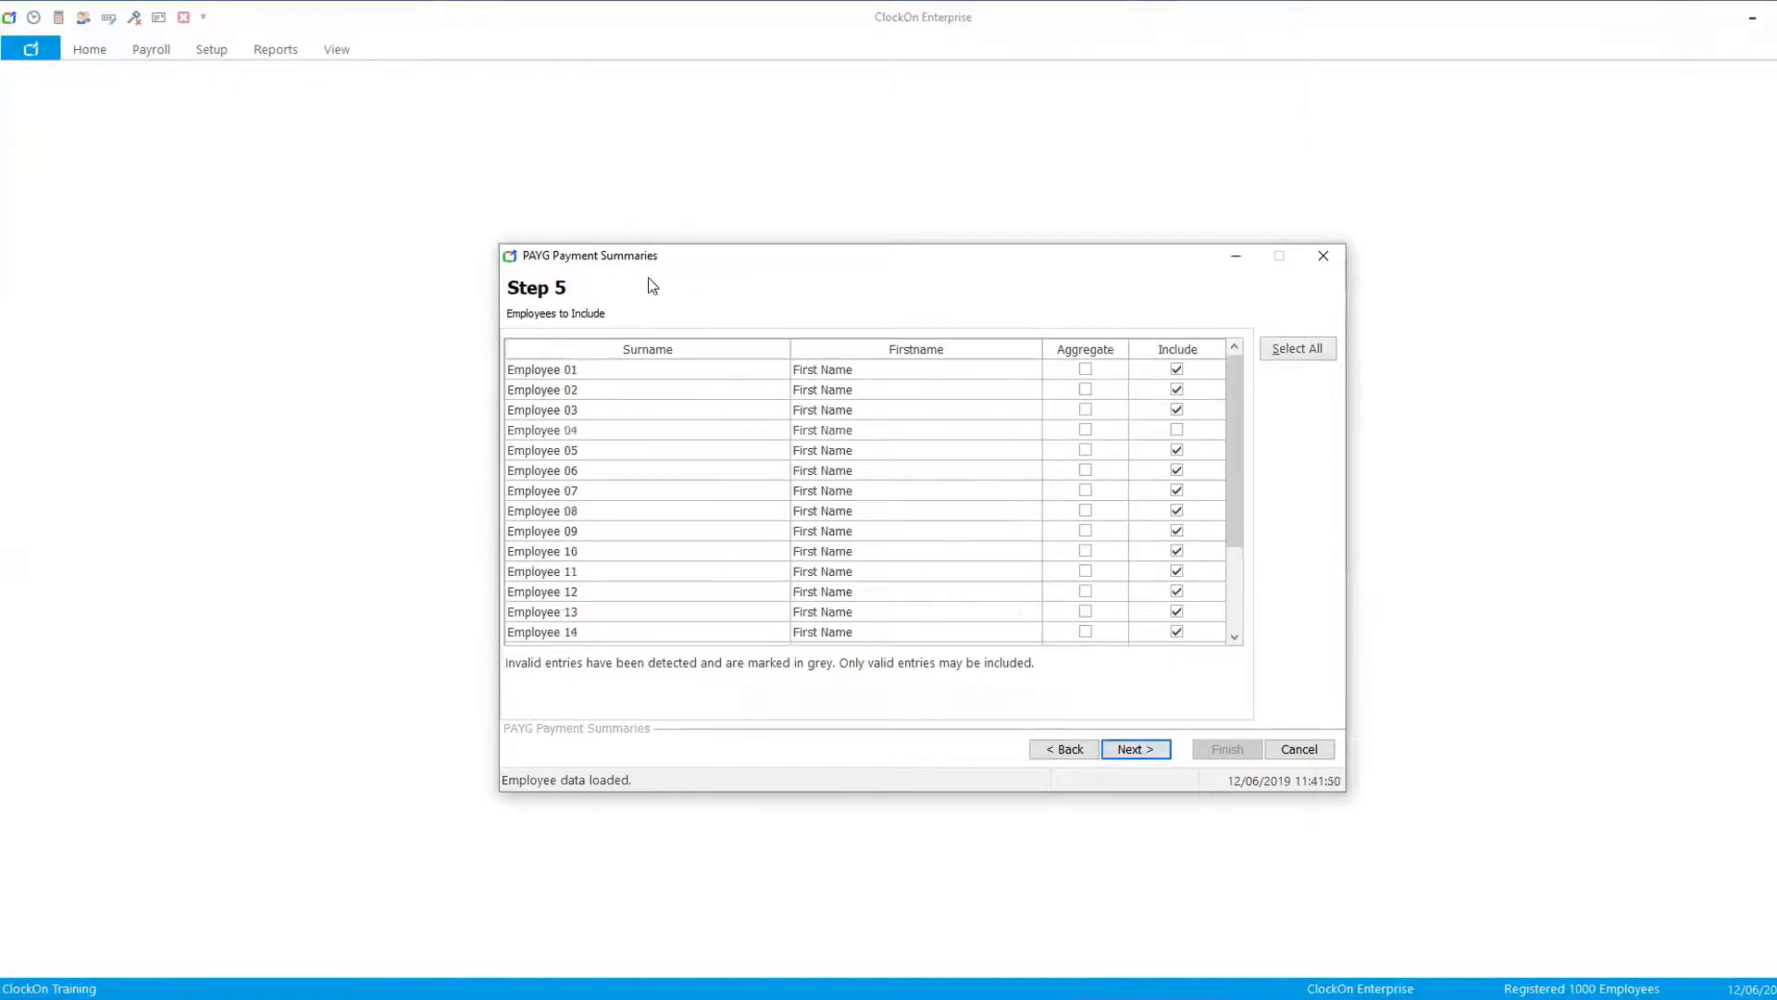
pyautogui.moveTo(1231, 385)
pyautogui.mouseDown()
pyautogui.moveTo(1230, 478)
pyautogui.moveTo(1236, 405)
pyautogui.mouseUp()
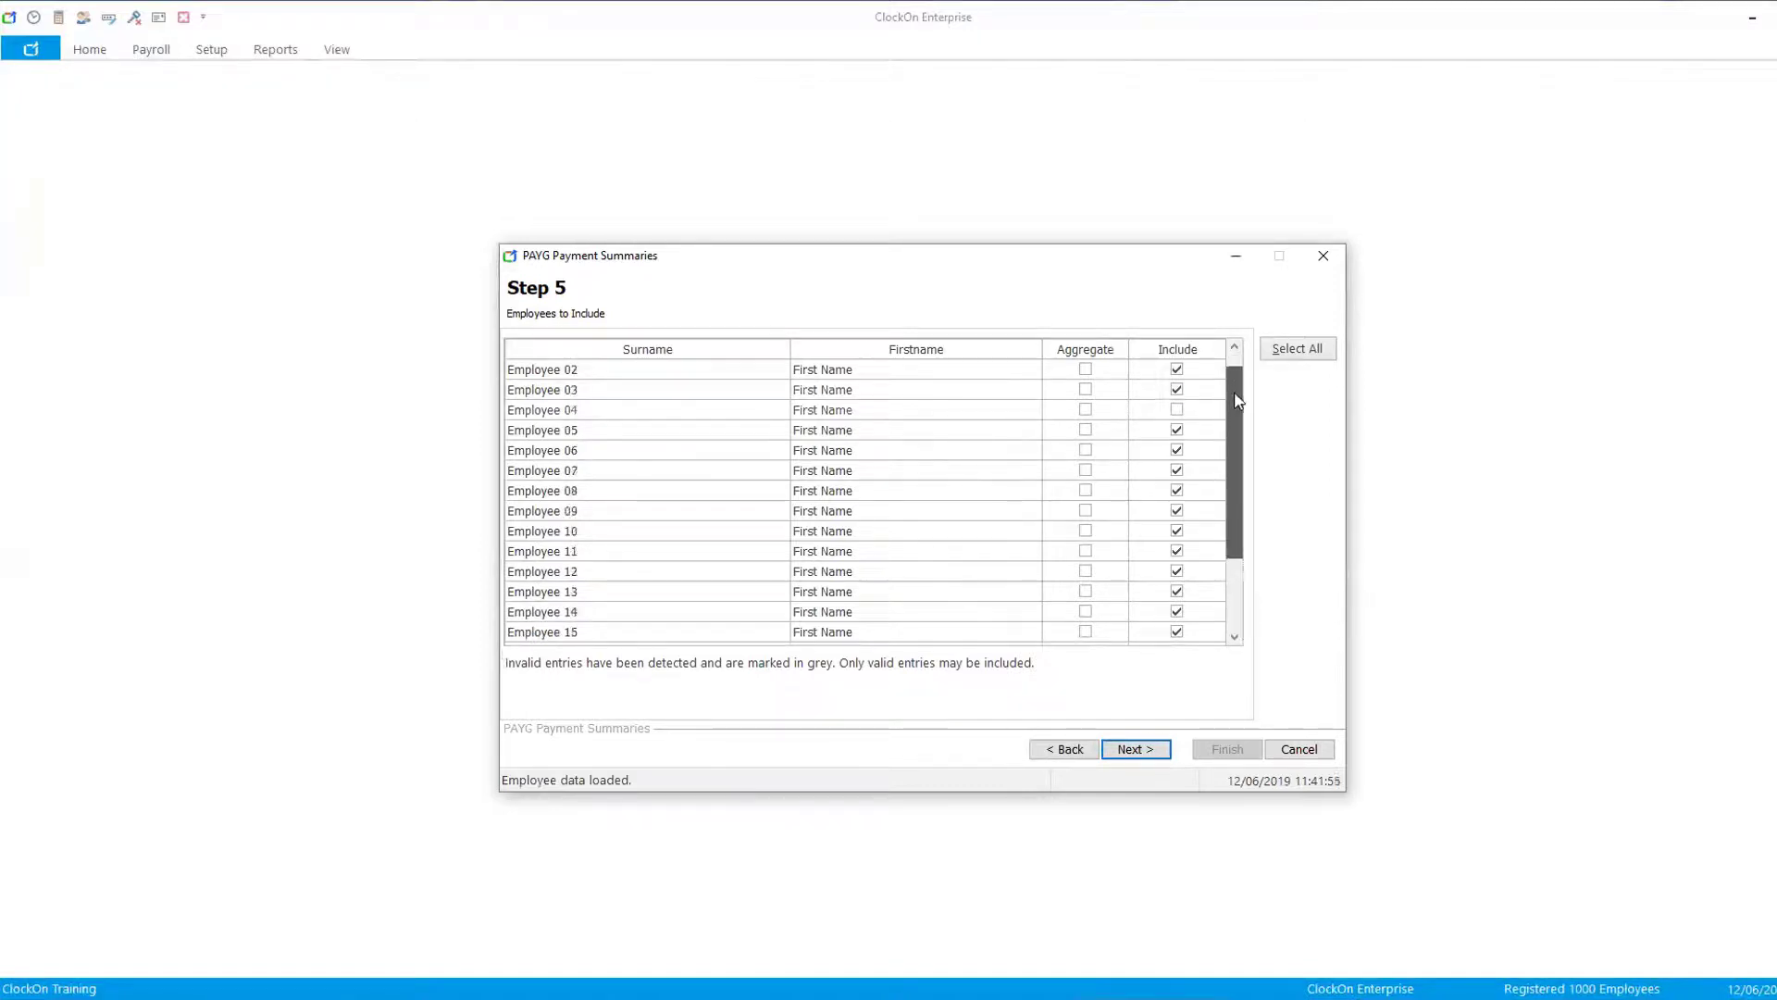
pyautogui.click(1135, 750)
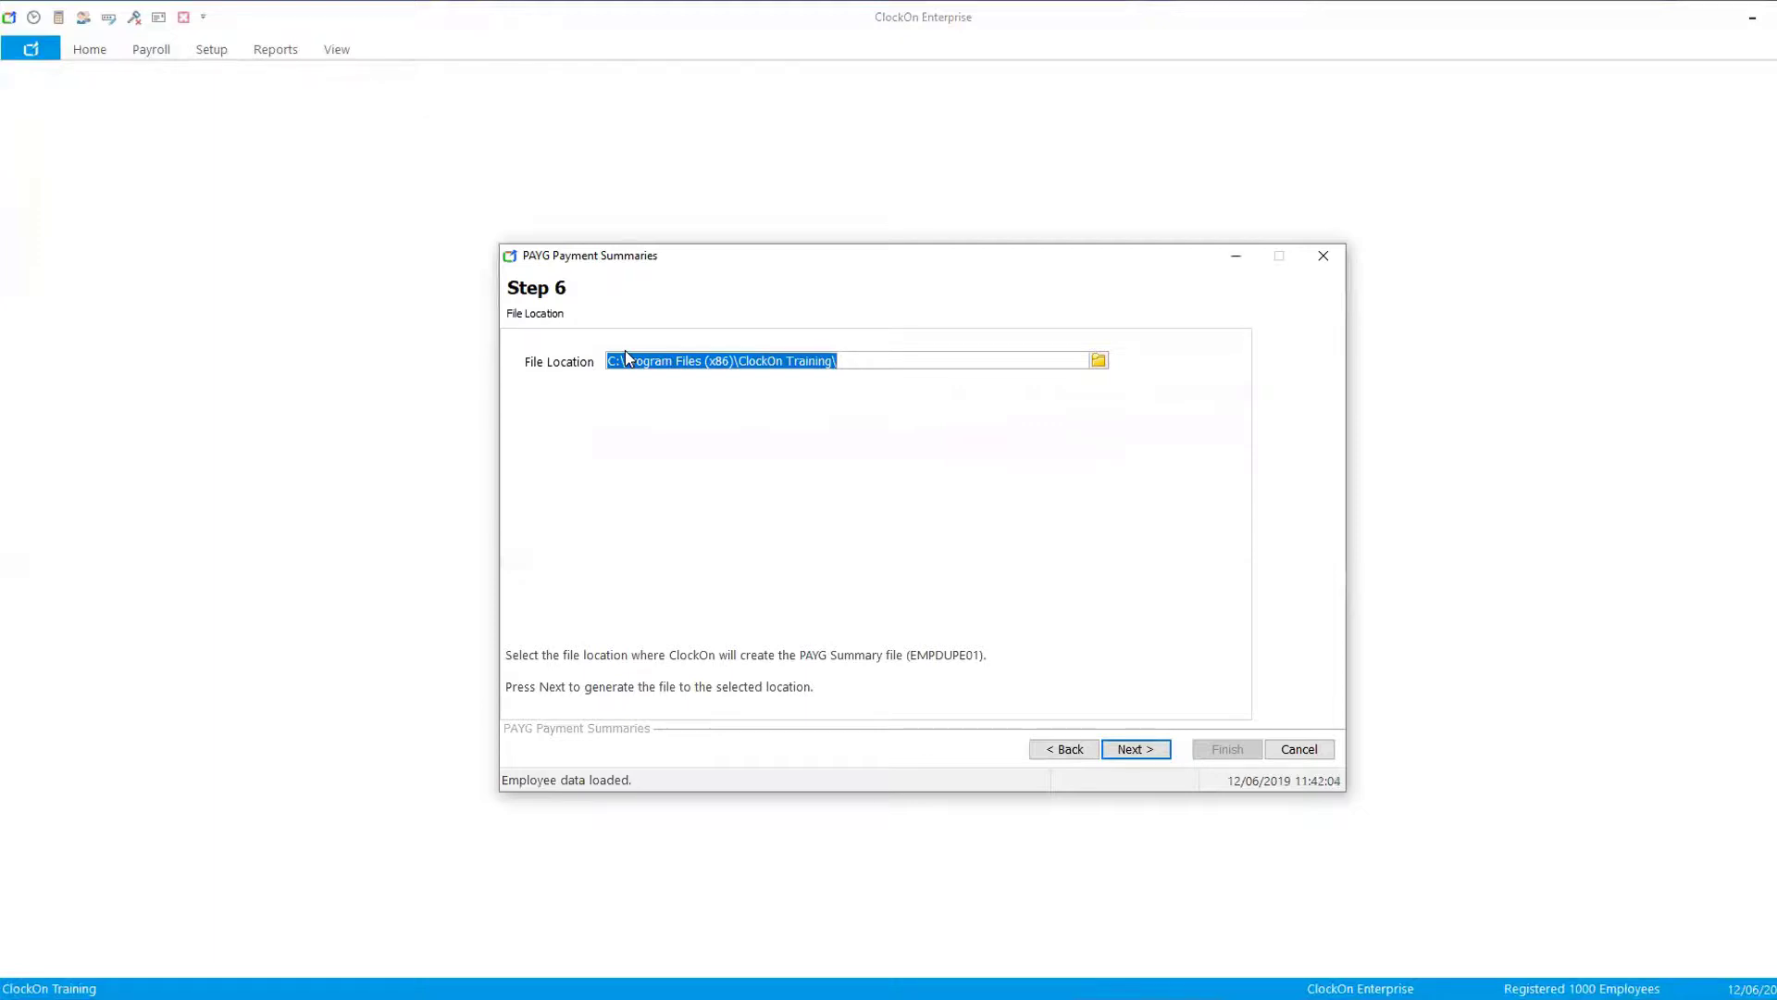
# - Keep the default file location and generate the PAYG summary file
pyautogui.click(1099, 360)
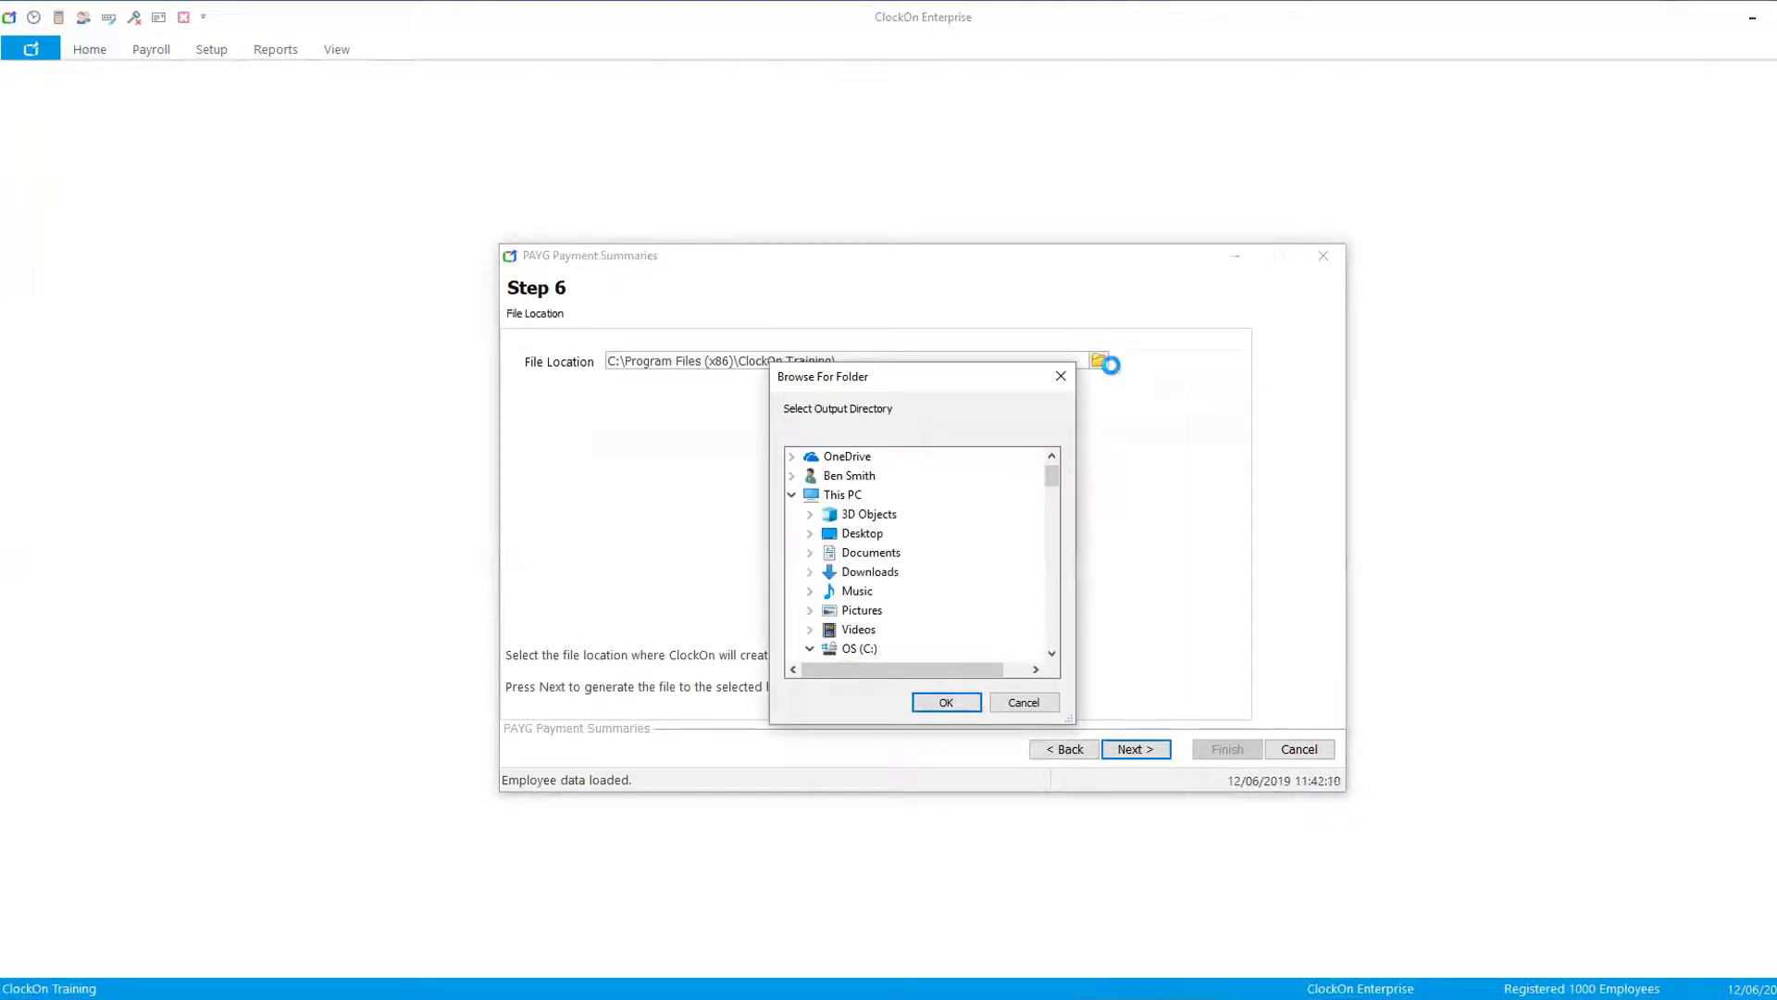
pyautogui.click(1025, 702)
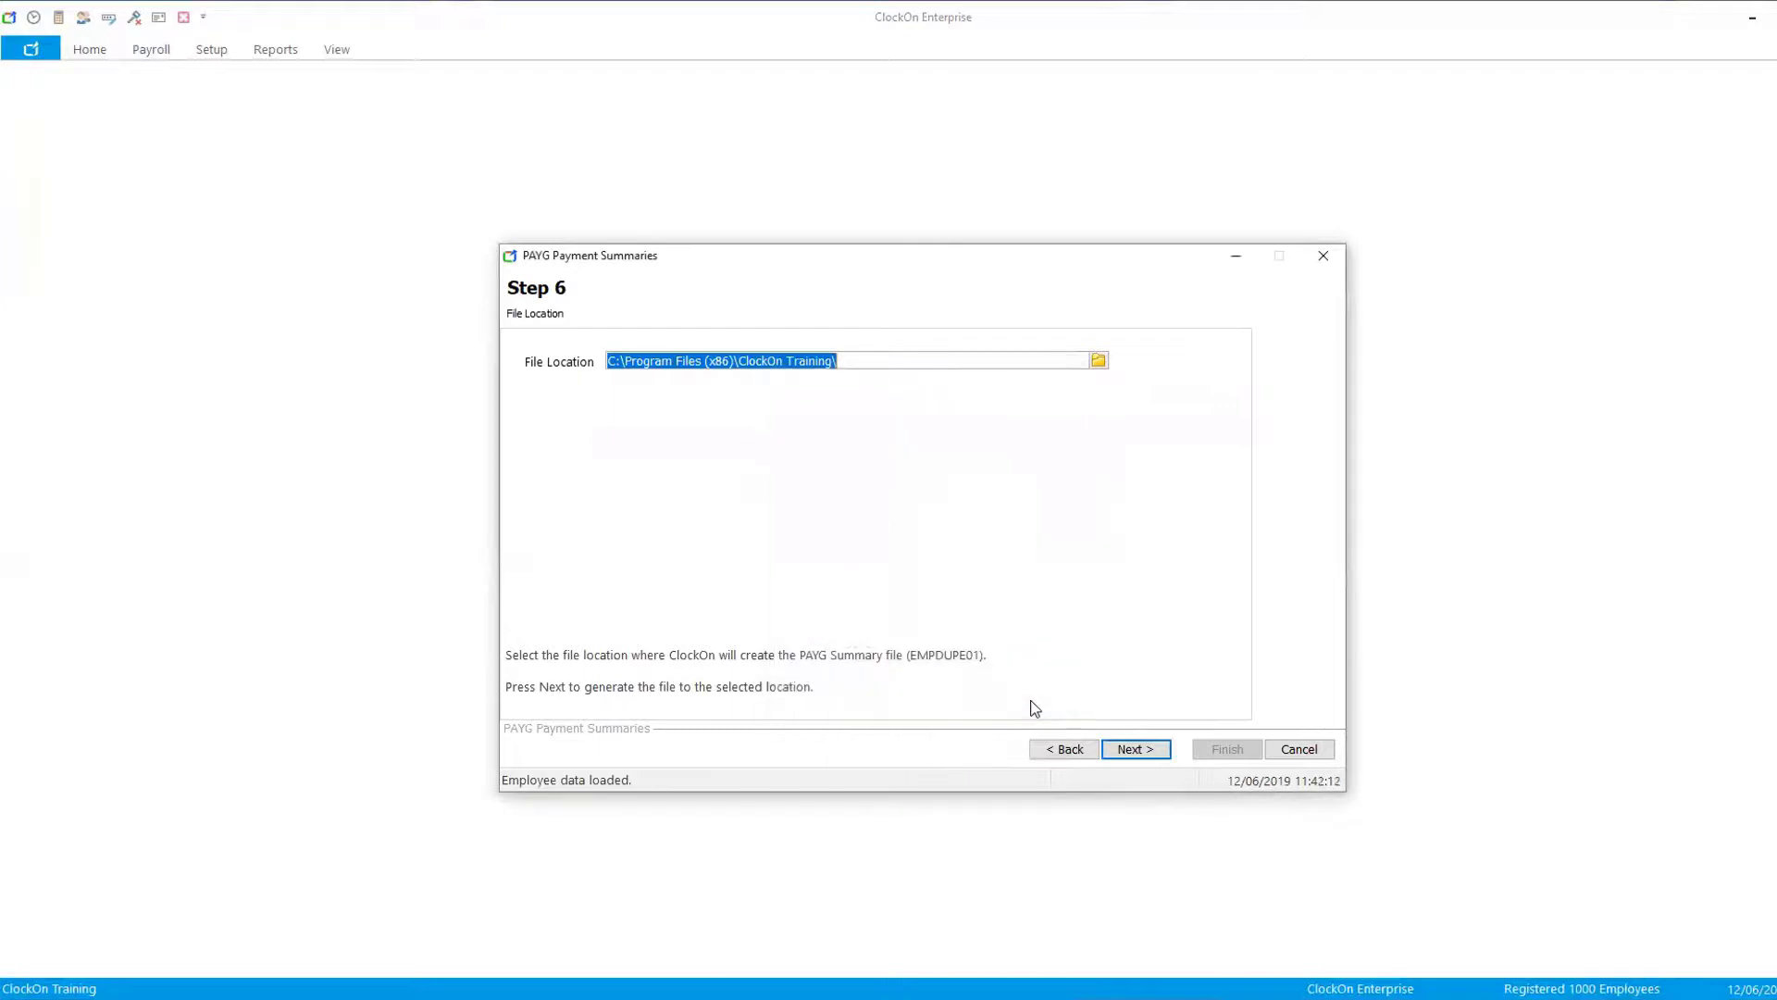
pyautogui.click(1135, 752)
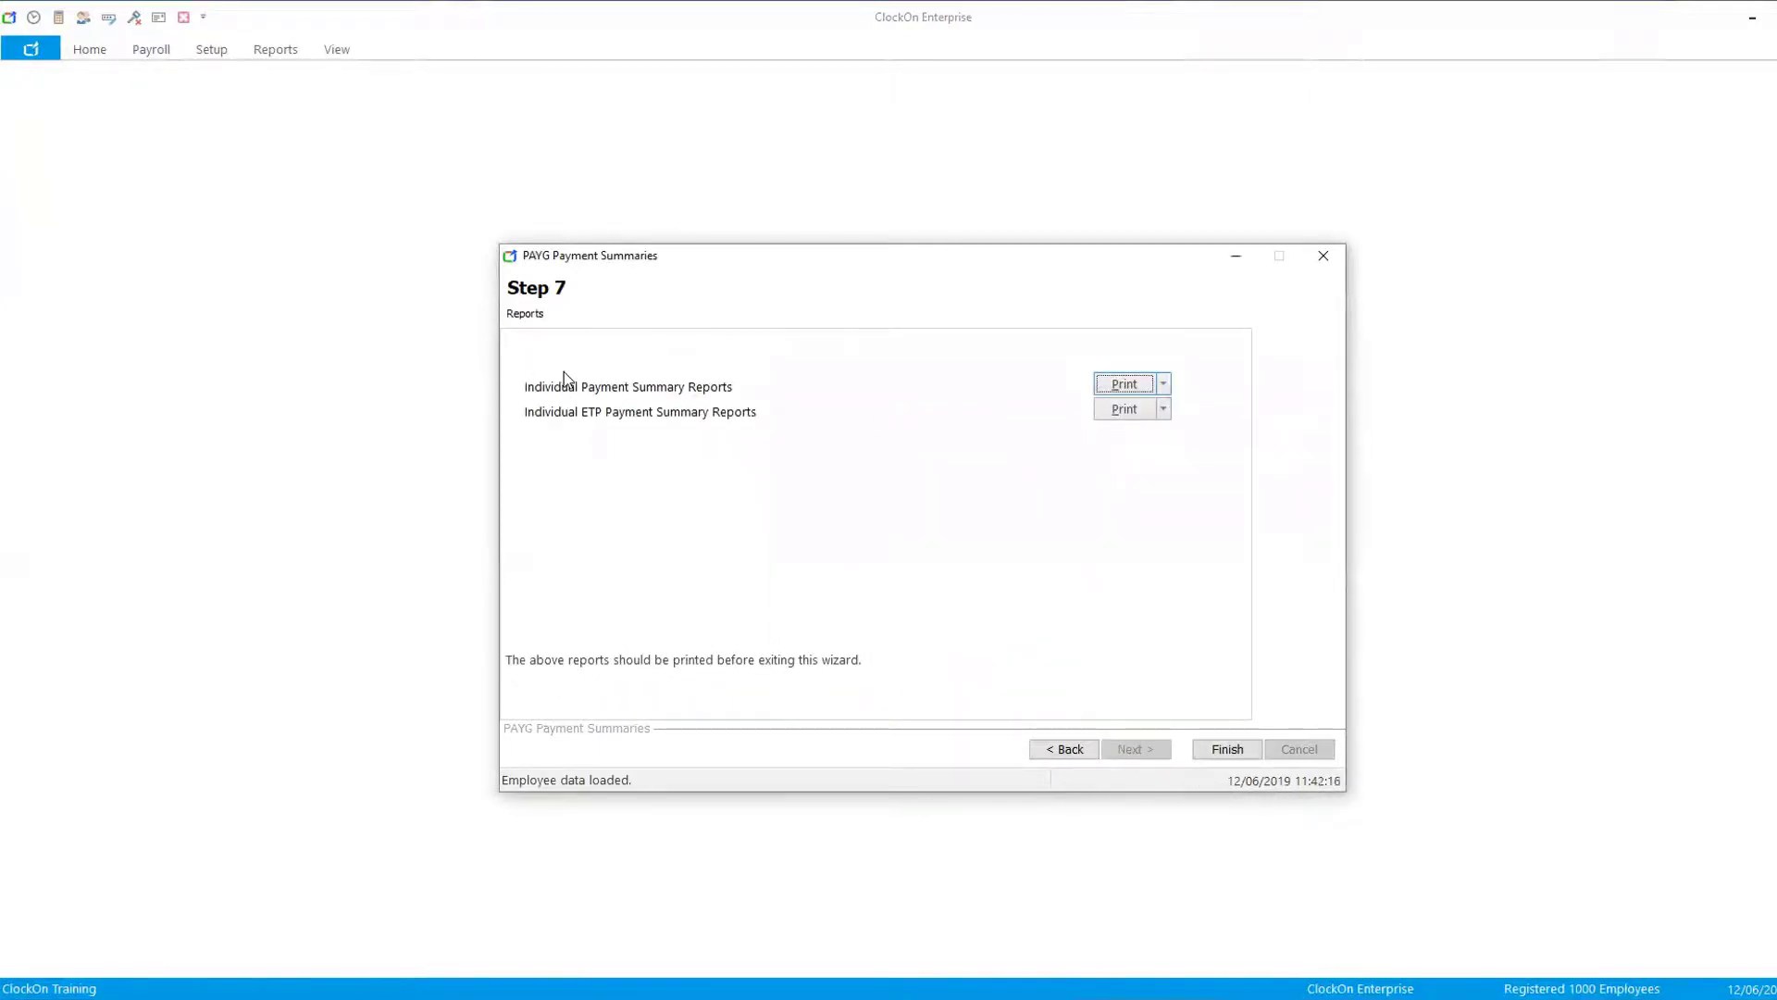
# - Review the email blast list for individual payment summary reports, close it and finish the wizard
pyautogui.click(1164, 383)
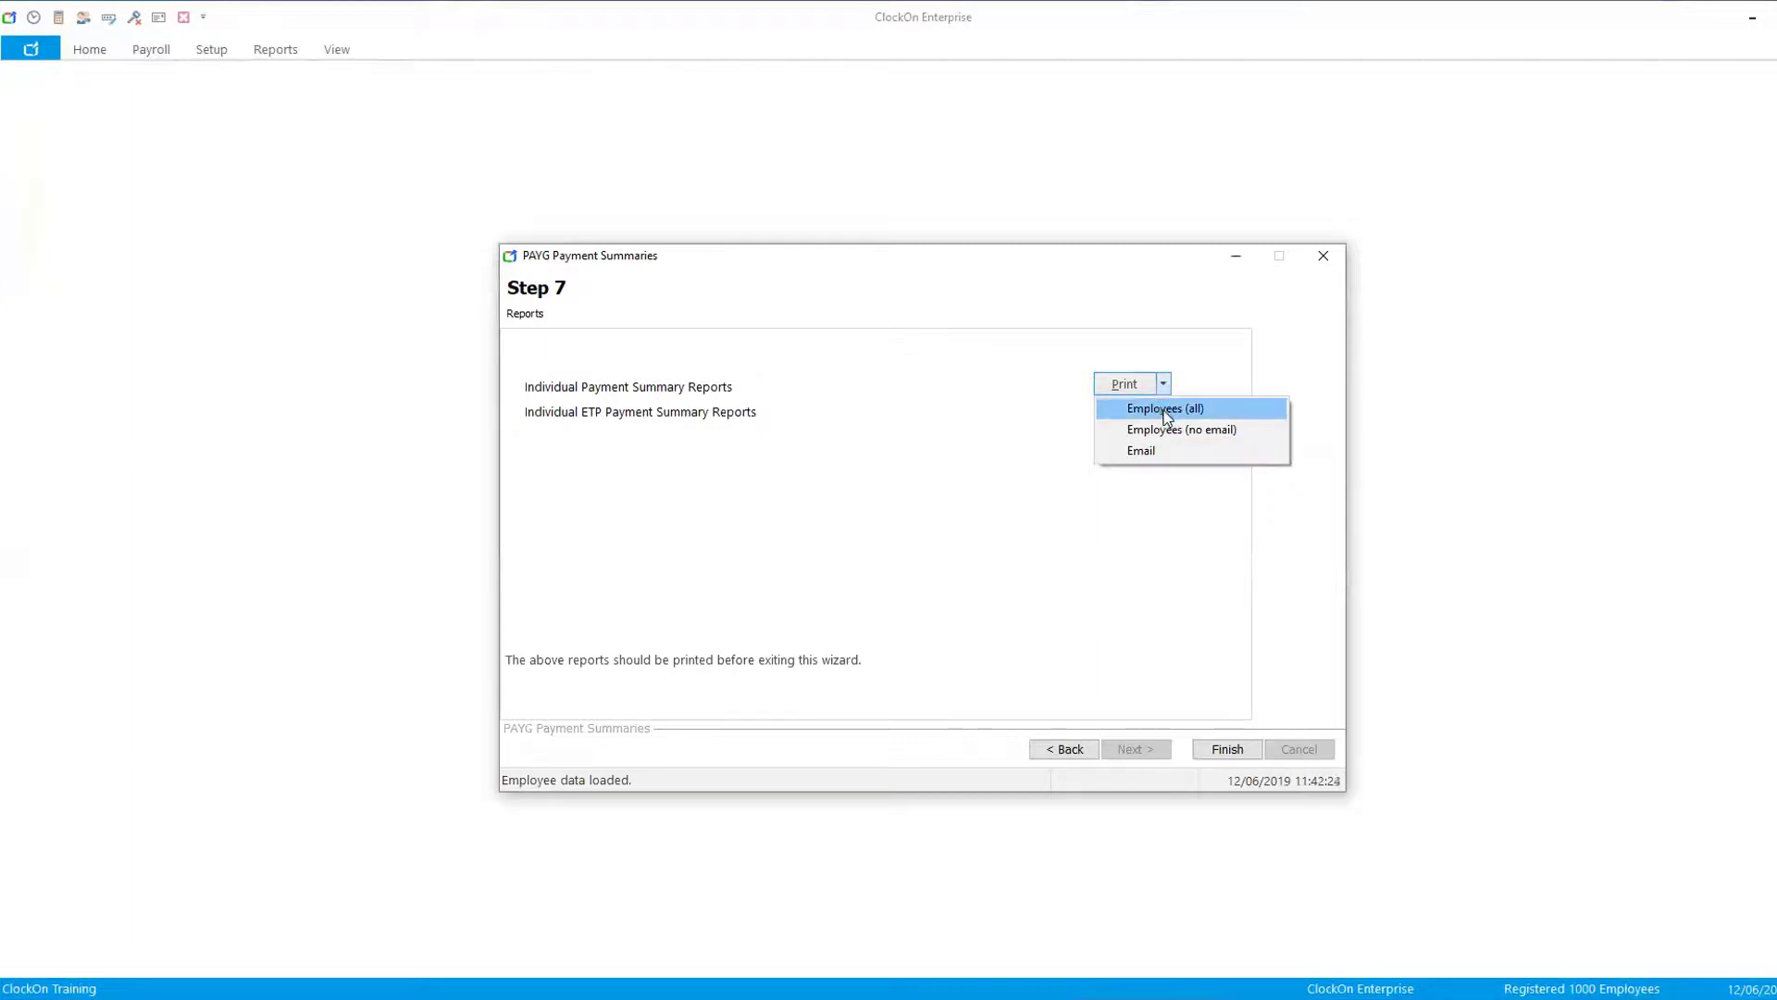
pyautogui.click(1142, 452)
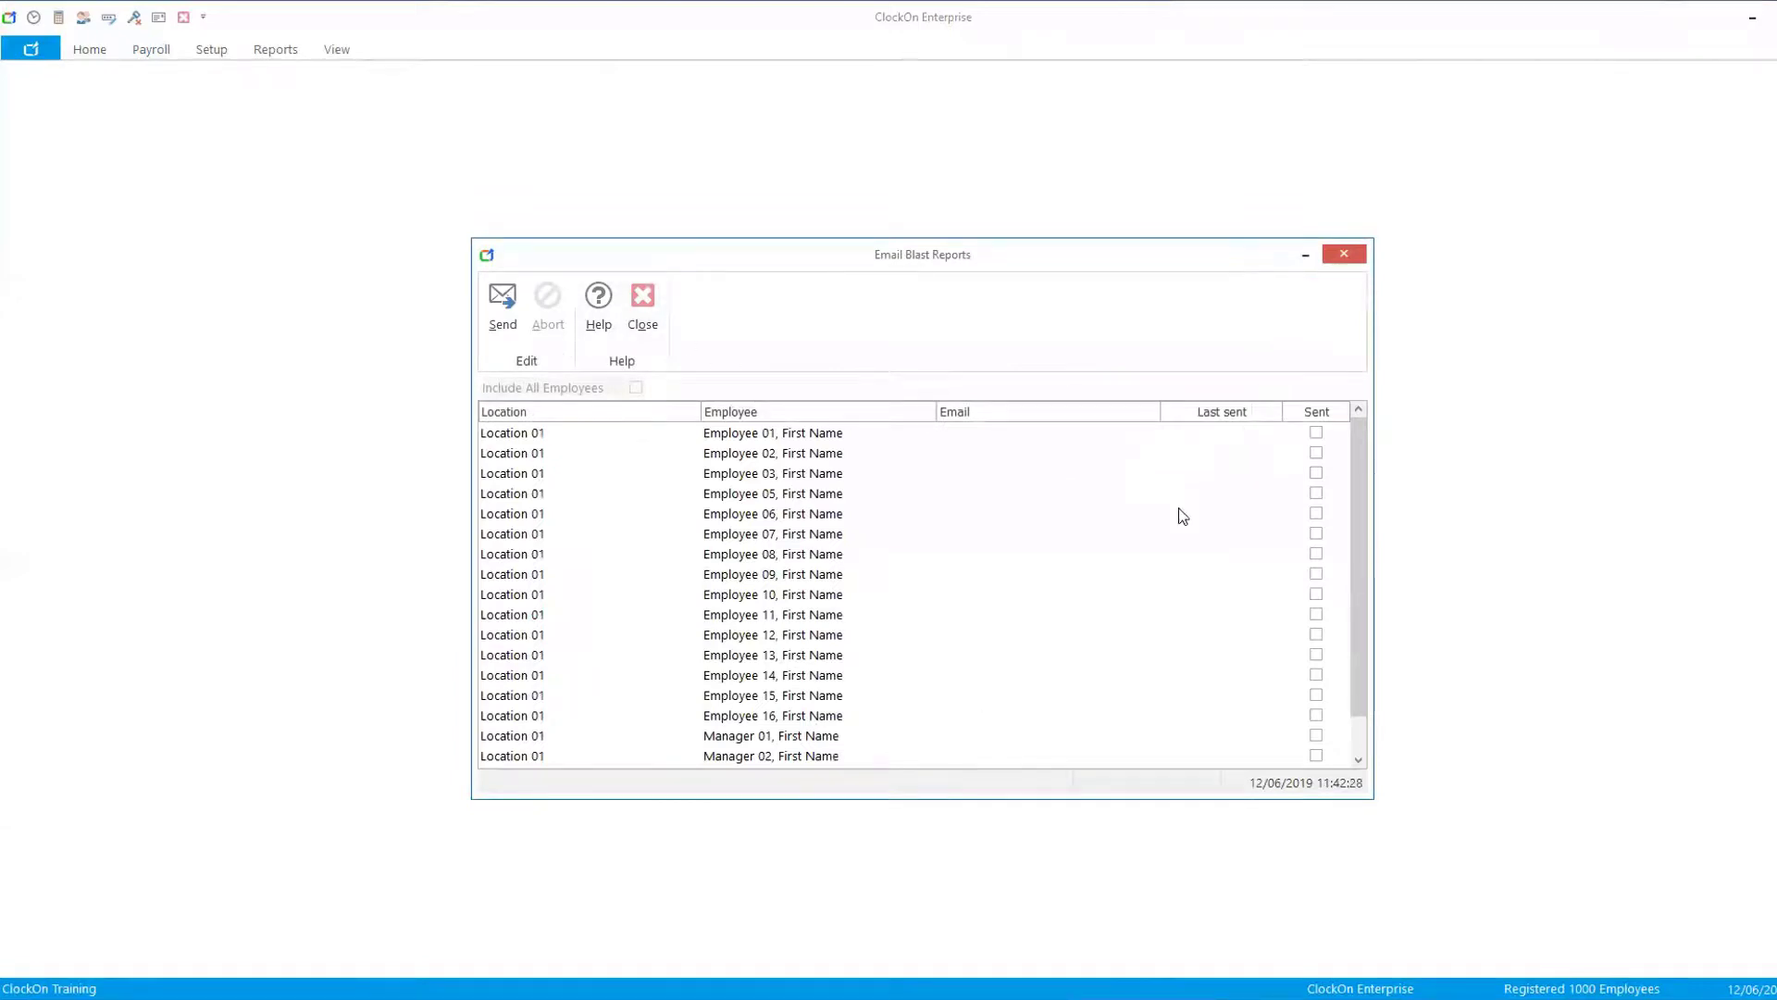
pyautogui.moveTo(1361, 524)
pyautogui.mouseDown()
pyautogui.moveTo(1362, 560)
pyautogui.moveTo(1362, 522)
pyautogui.mouseUp()
pyautogui.moveTo(1353, 531); pyautogui.dragTo(1218, 642)
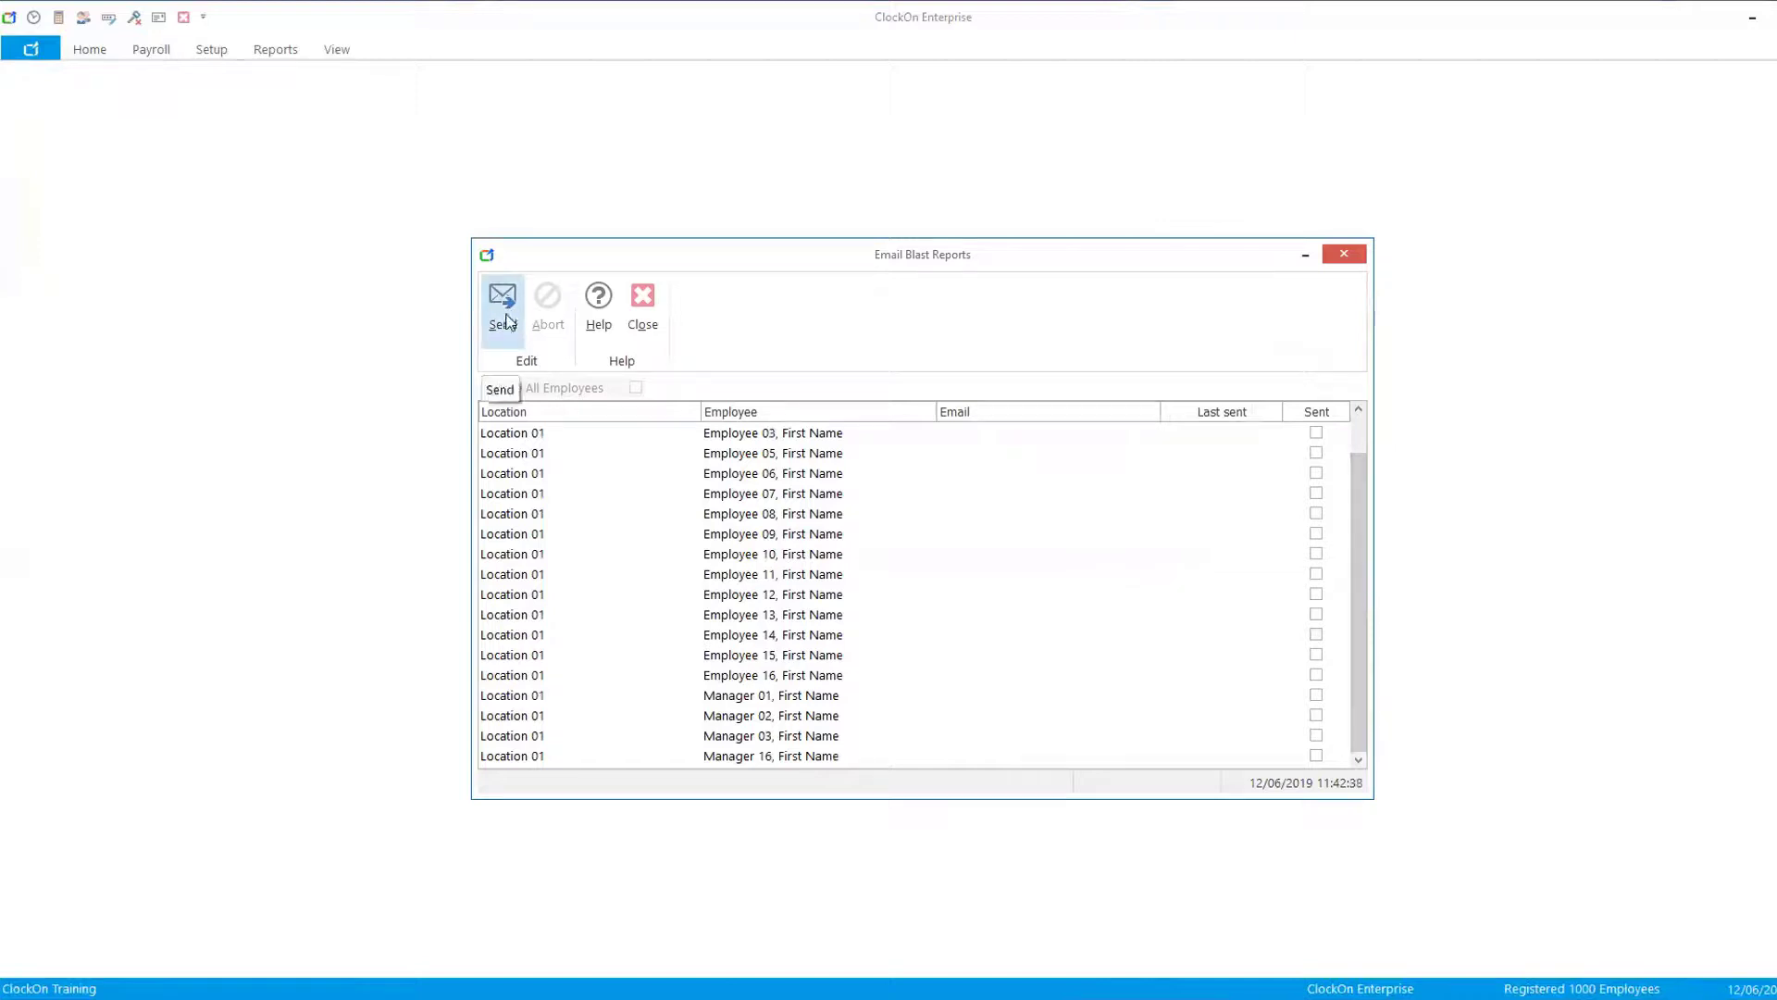
pyautogui.click(641, 302)
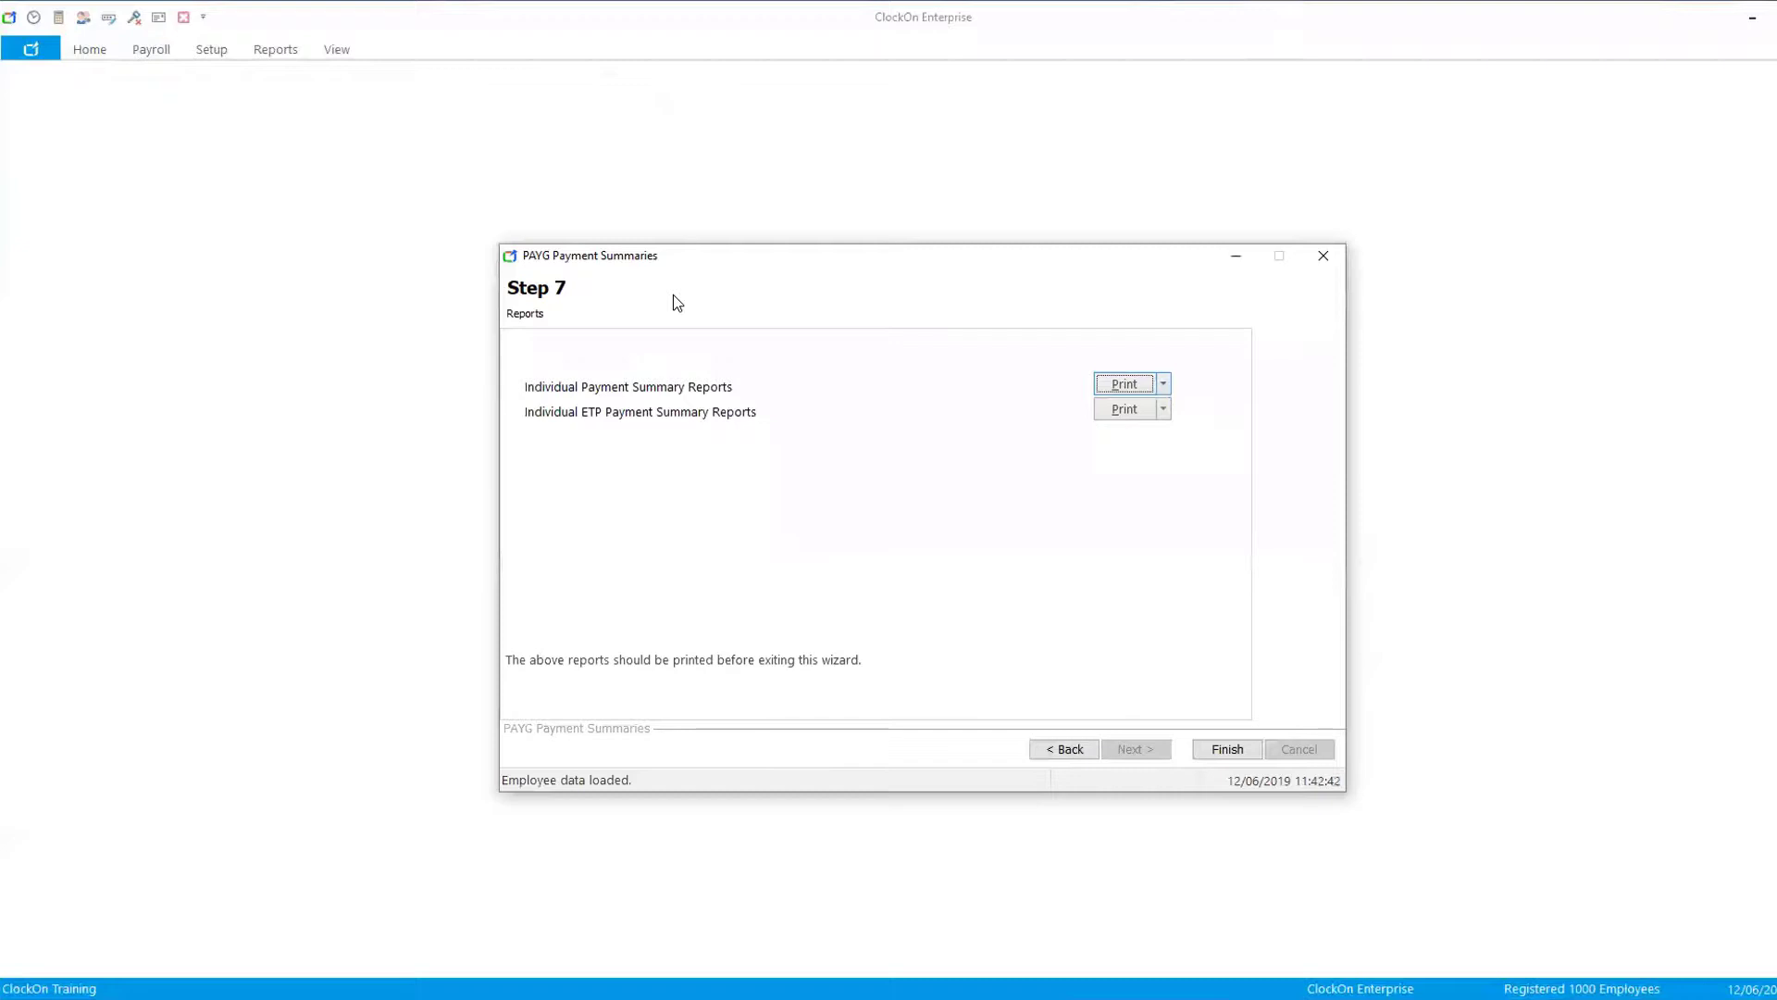
pyautogui.click(1224, 749)
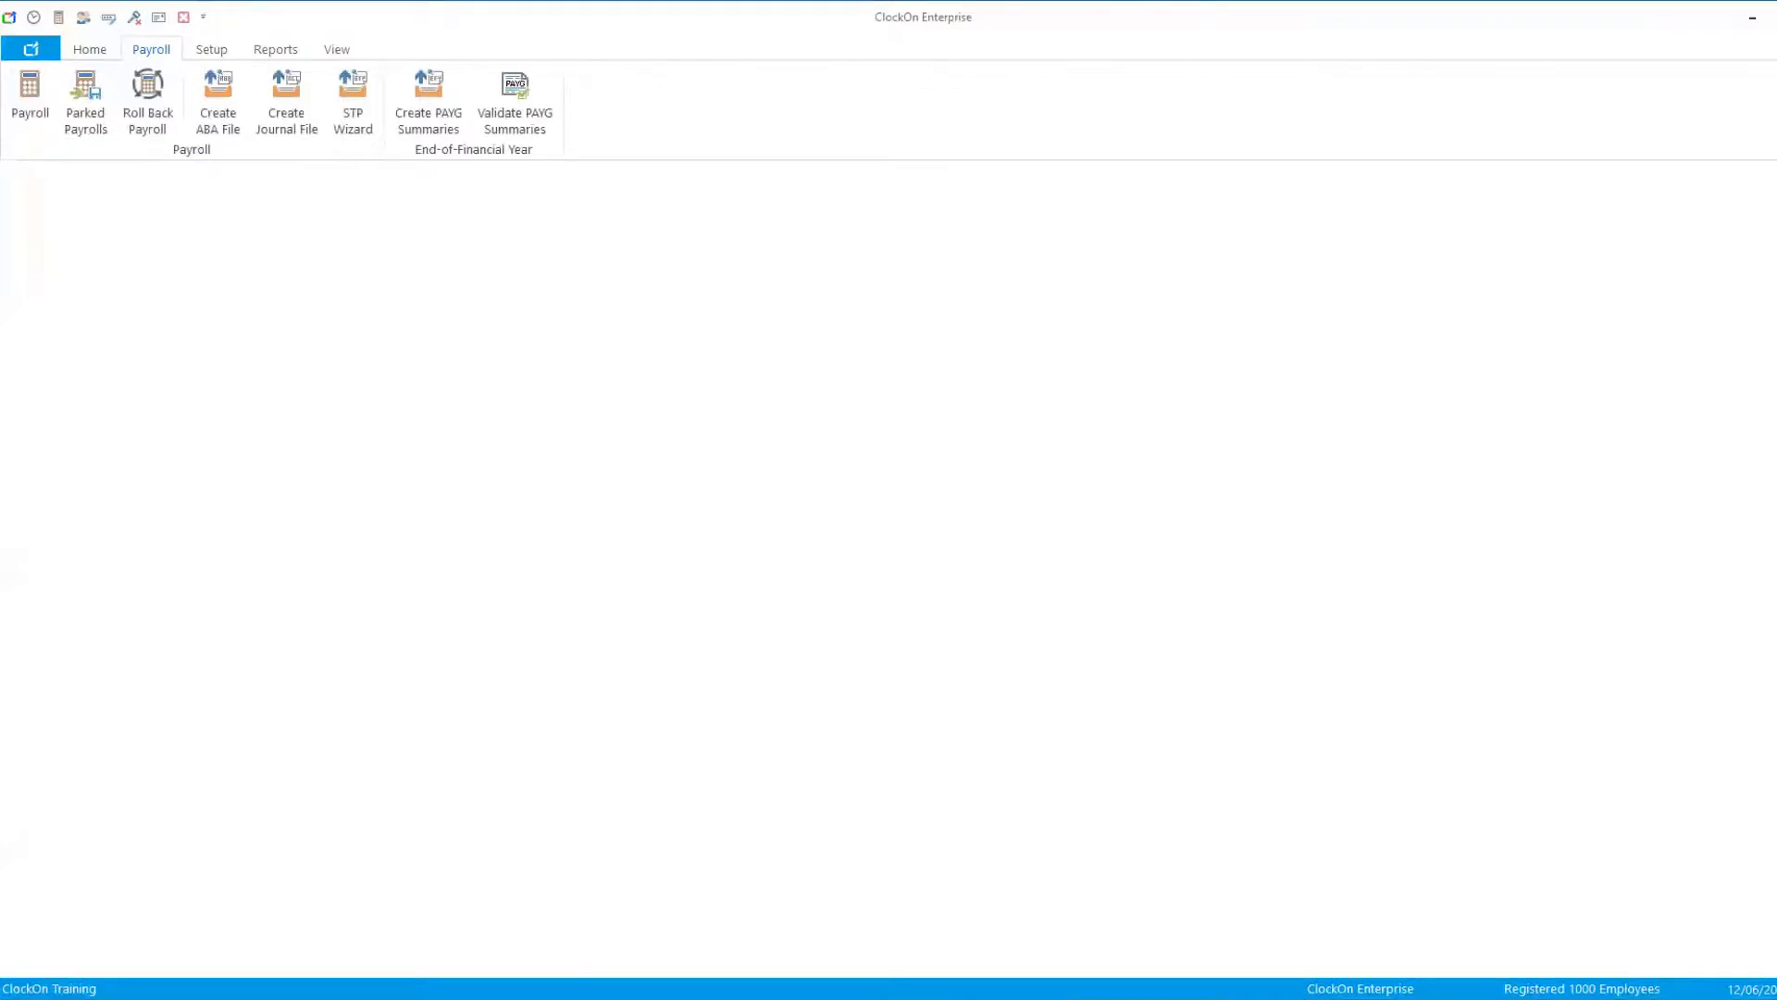
# - Open the Single Touch Payroll Wizard to view its submission types, then cancel it
pyautogui.click(355, 115)
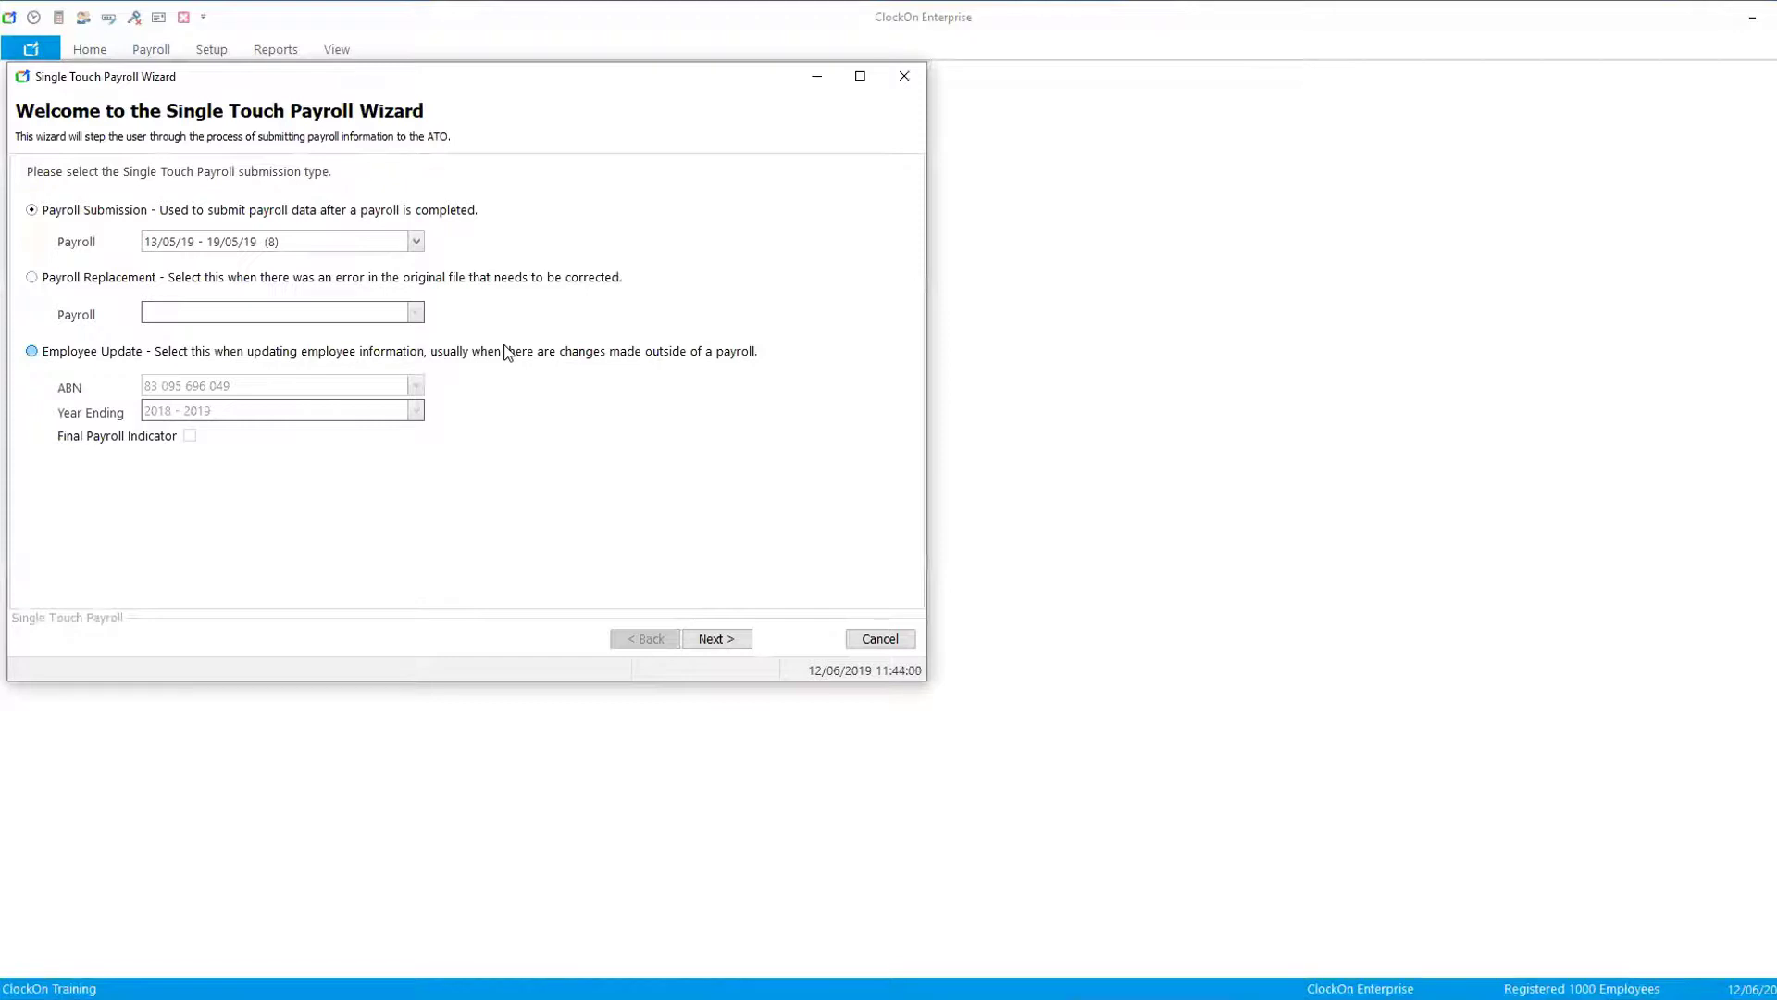
pyautogui.click(881, 639)
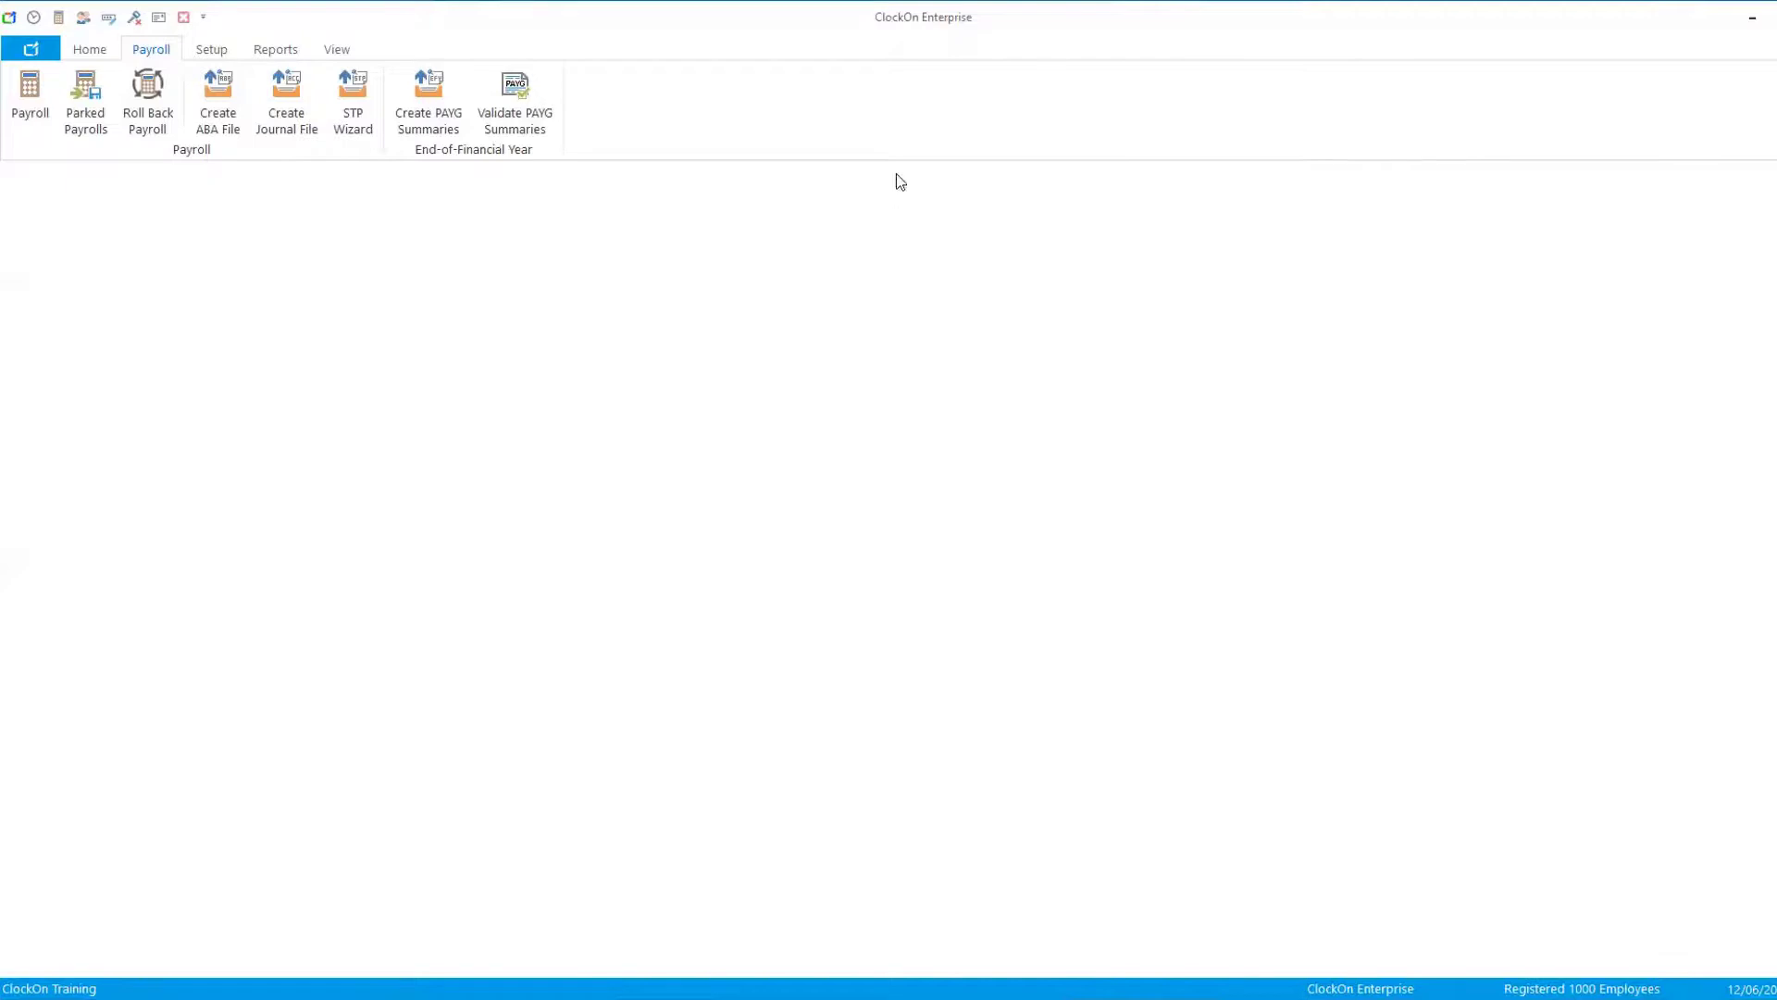
# - In System Setup's Other settings, switch the STP transfer method to Ozedi Gateway and select the Client Id
pyautogui.click(204, 47)
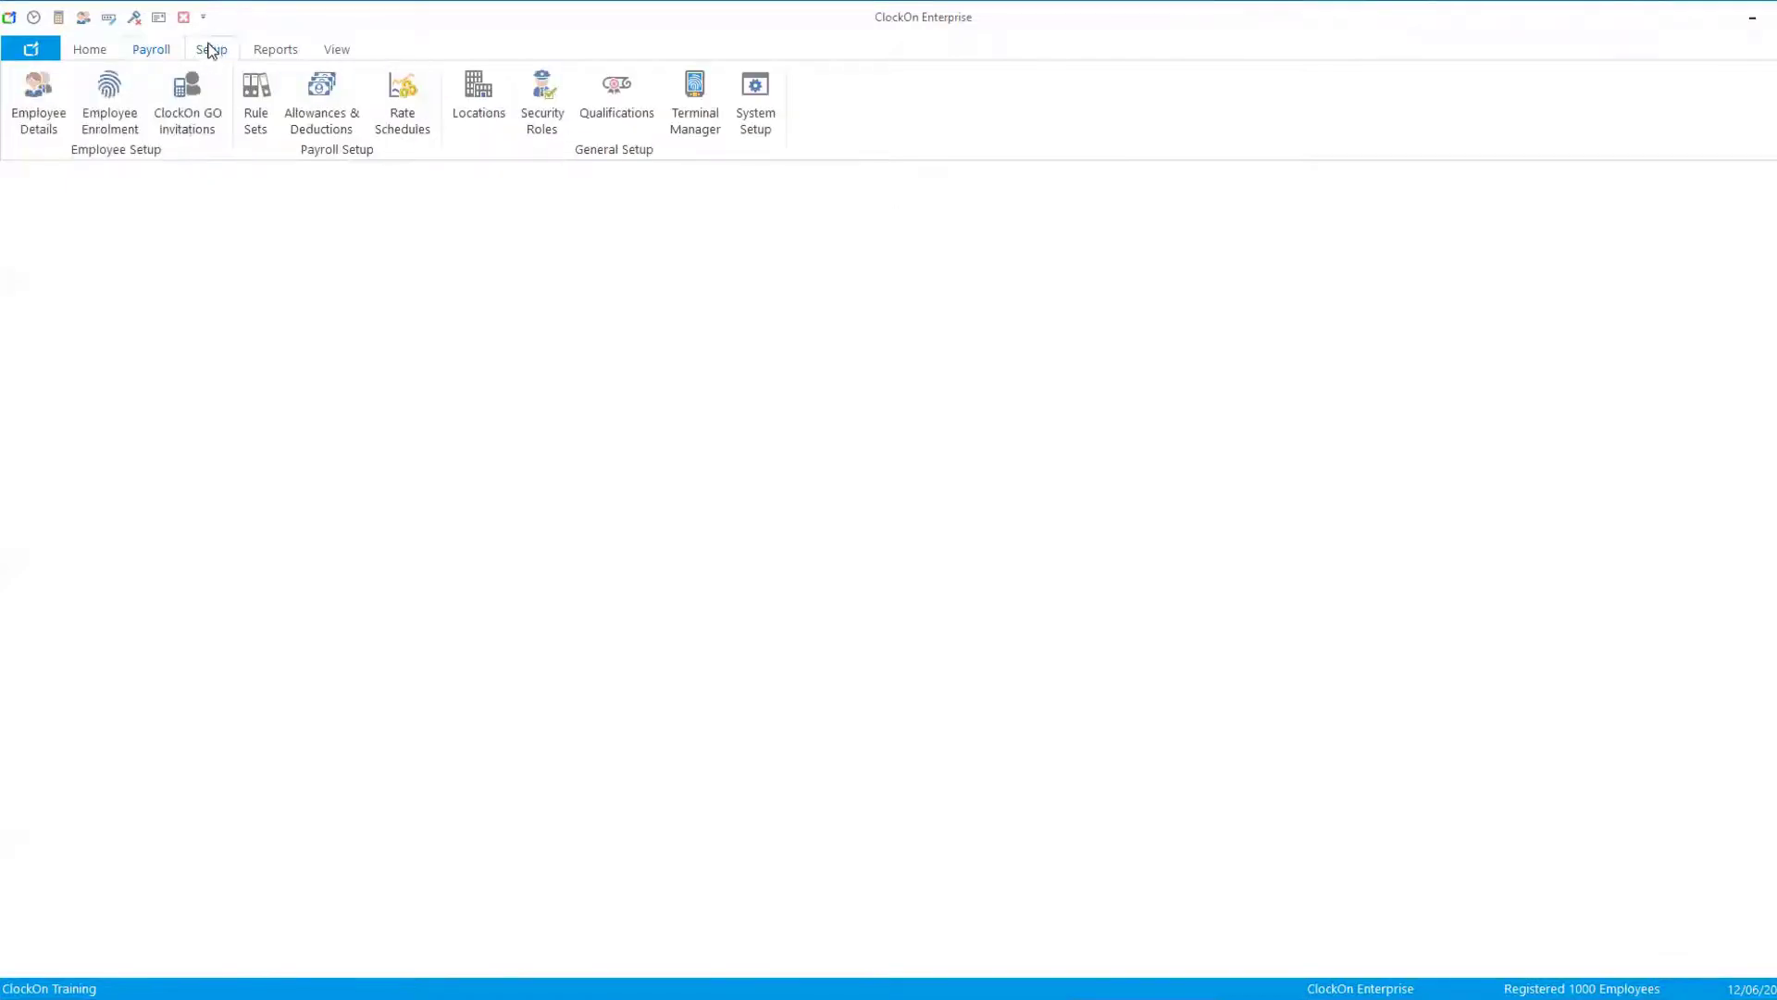
pyautogui.click(759, 114)
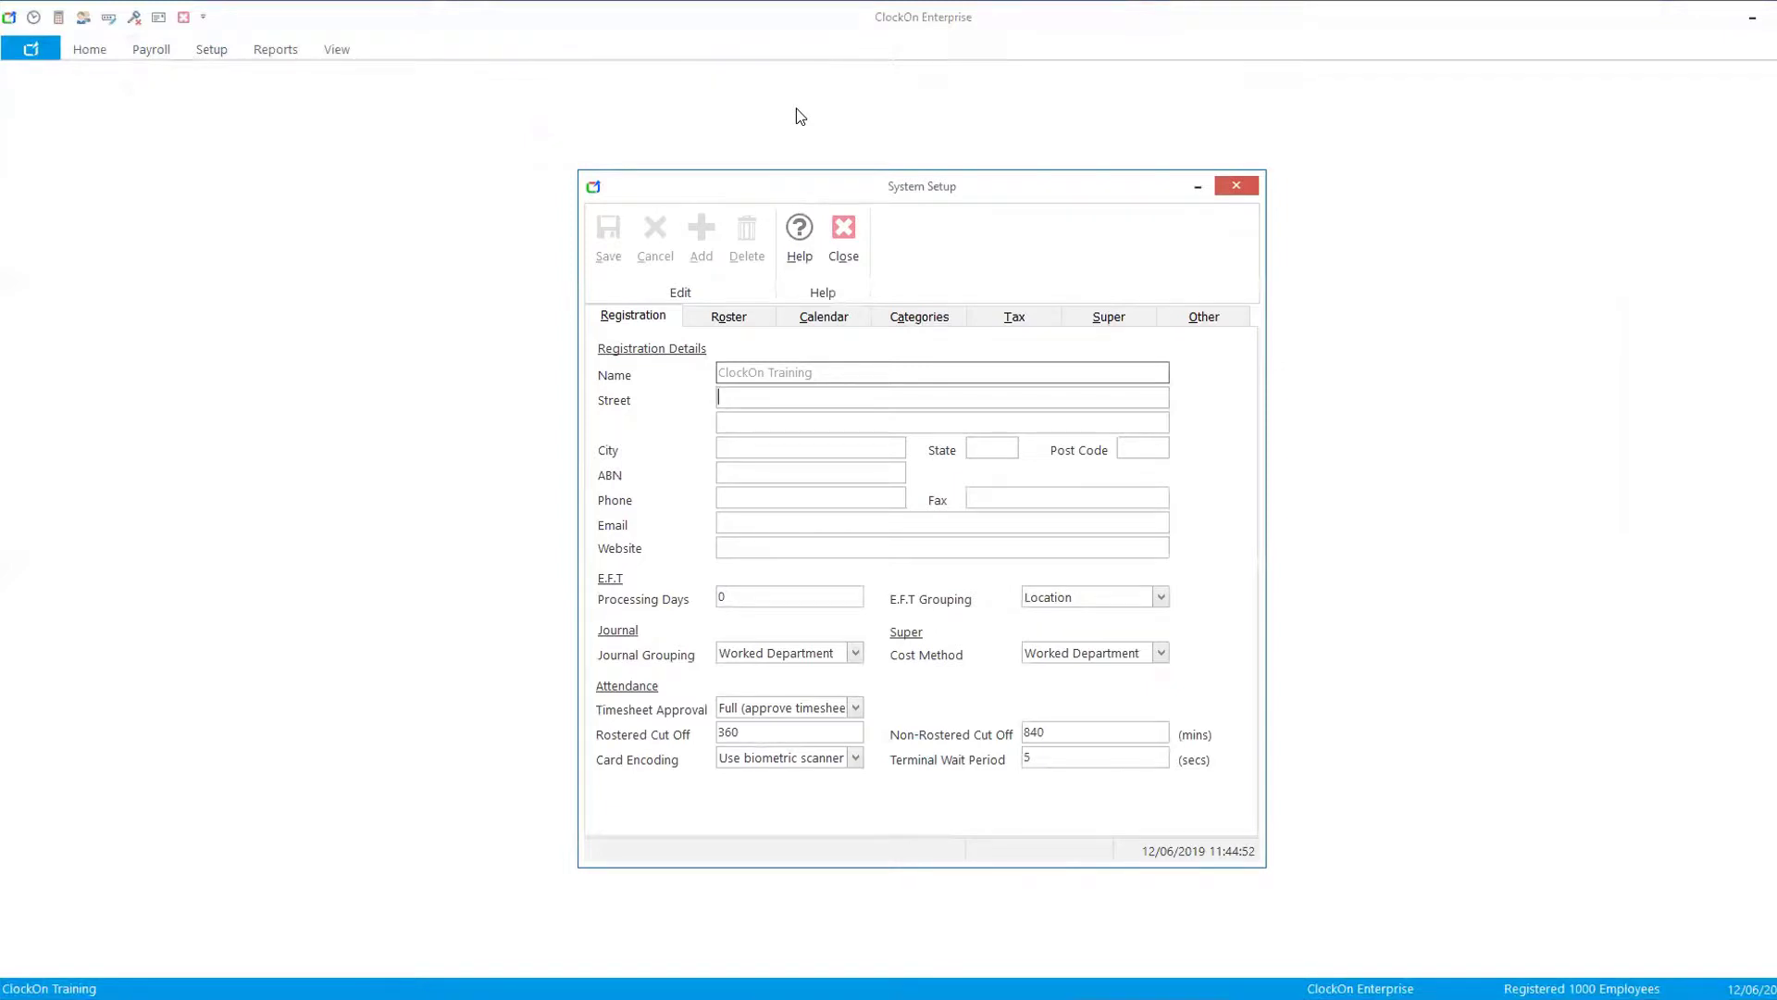
pyautogui.click(1208, 320)
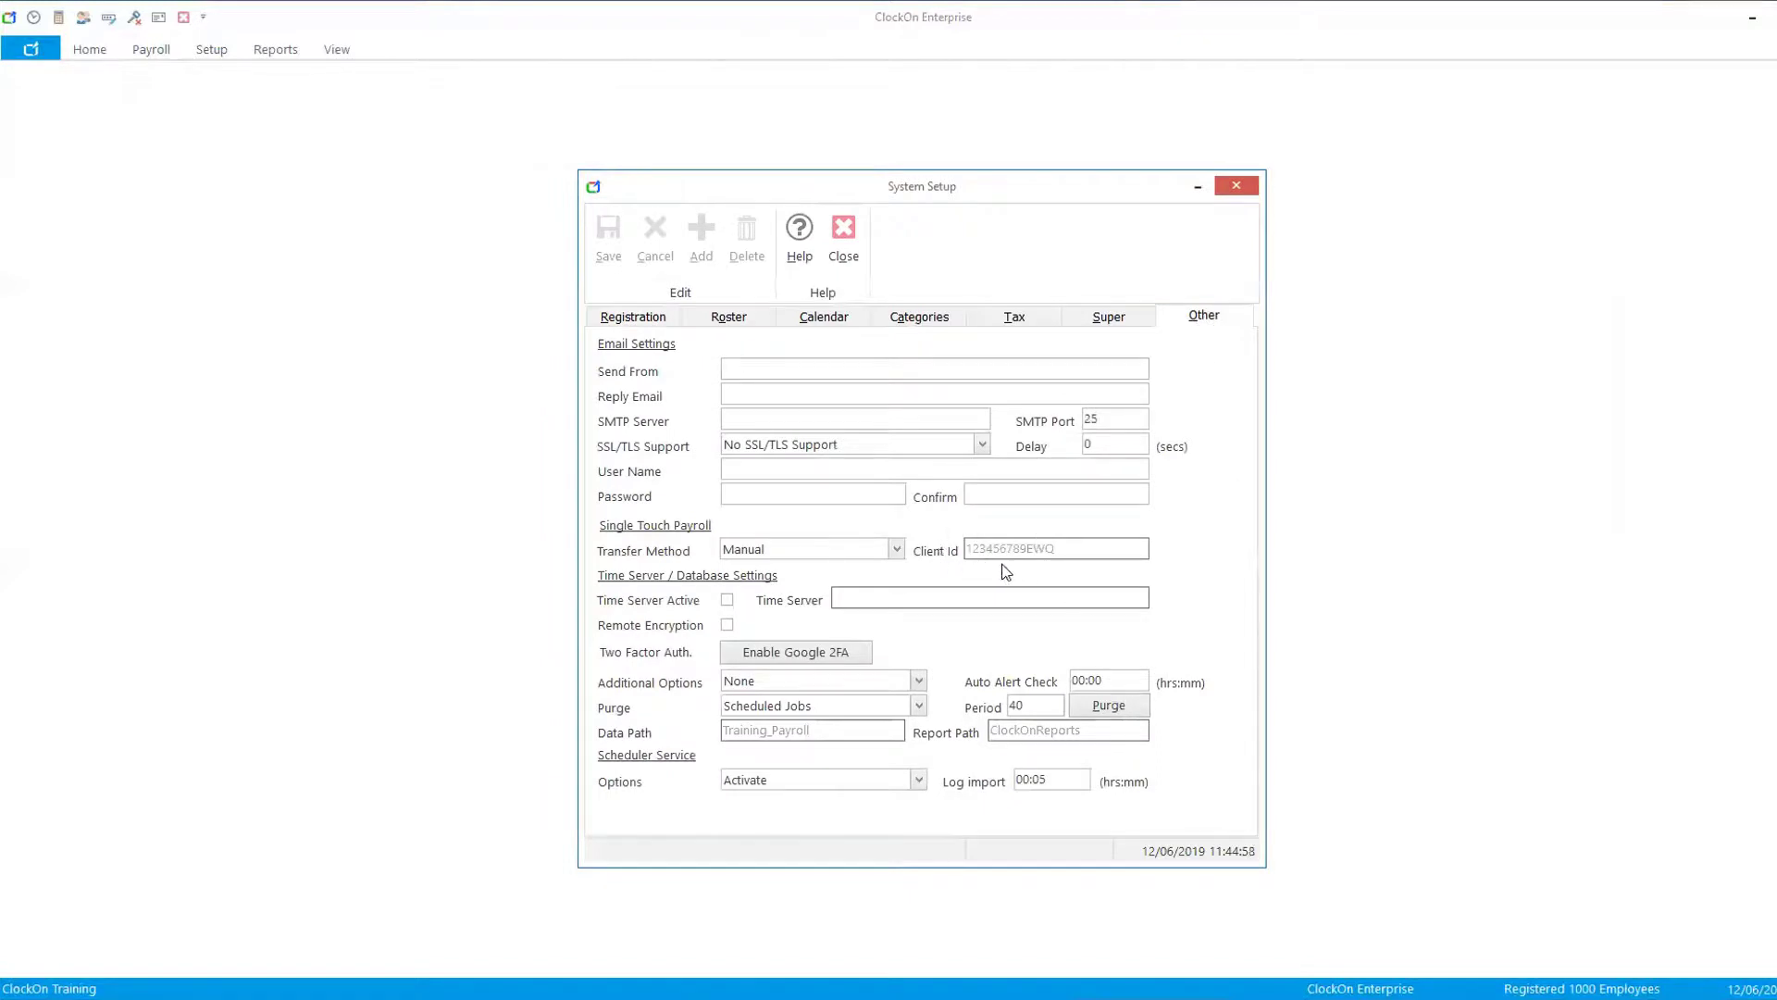
pyautogui.click(896, 549)
pyautogui.click(750, 574)
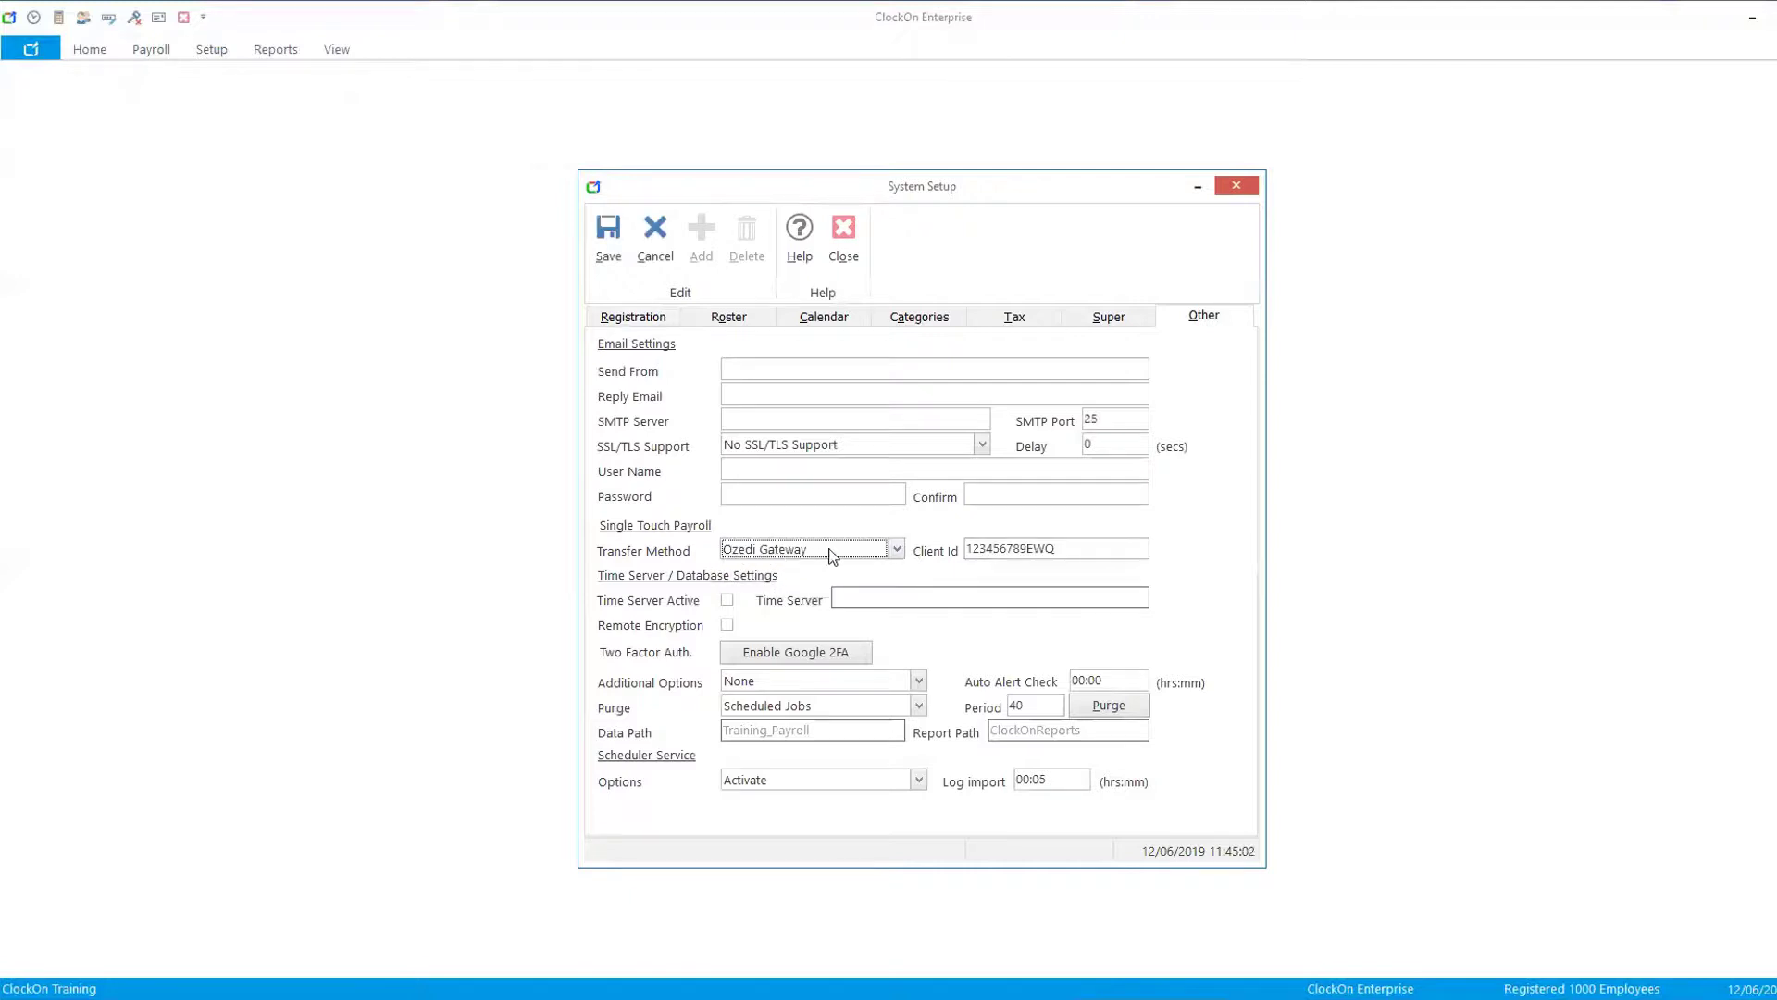
pyautogui.moveTo(1084, 552); pyautogui.dragTo(871, 547)
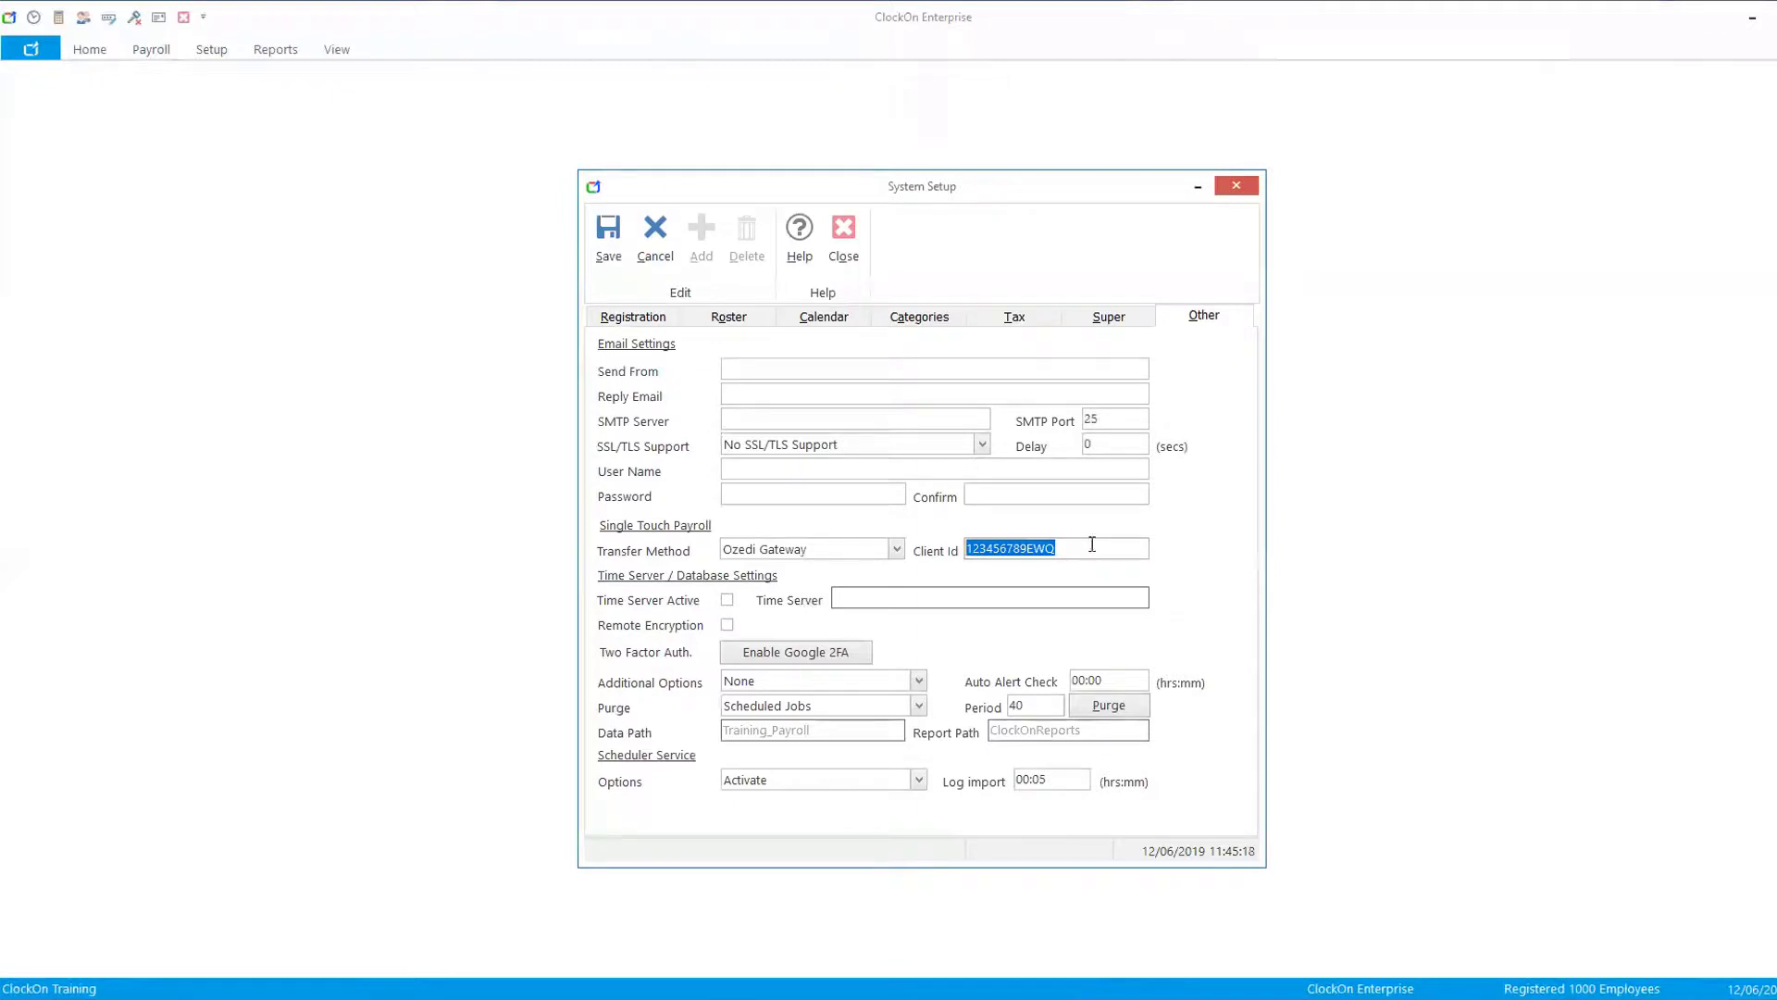
# - Return the STP transfer method to Manual, cancel the changes and close System Setup
pyautogui.click(896, 549)
pyautogui.click(818, 588)
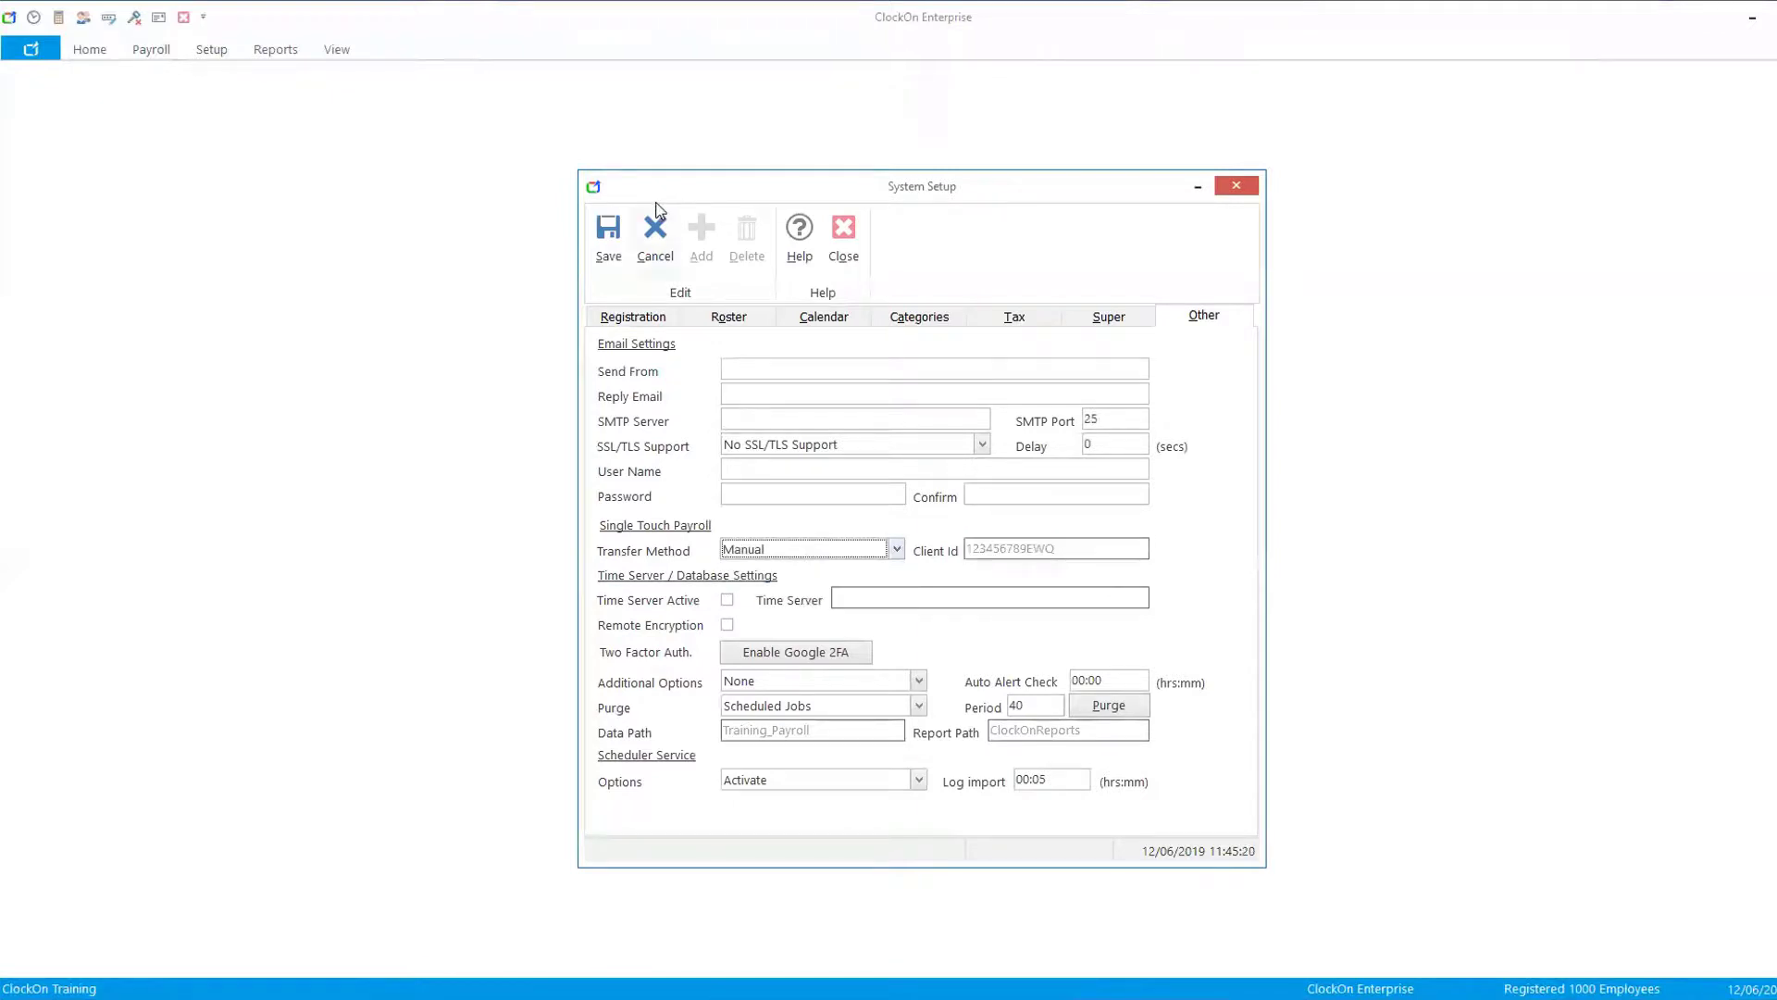
pyautogui.click(658, 231)
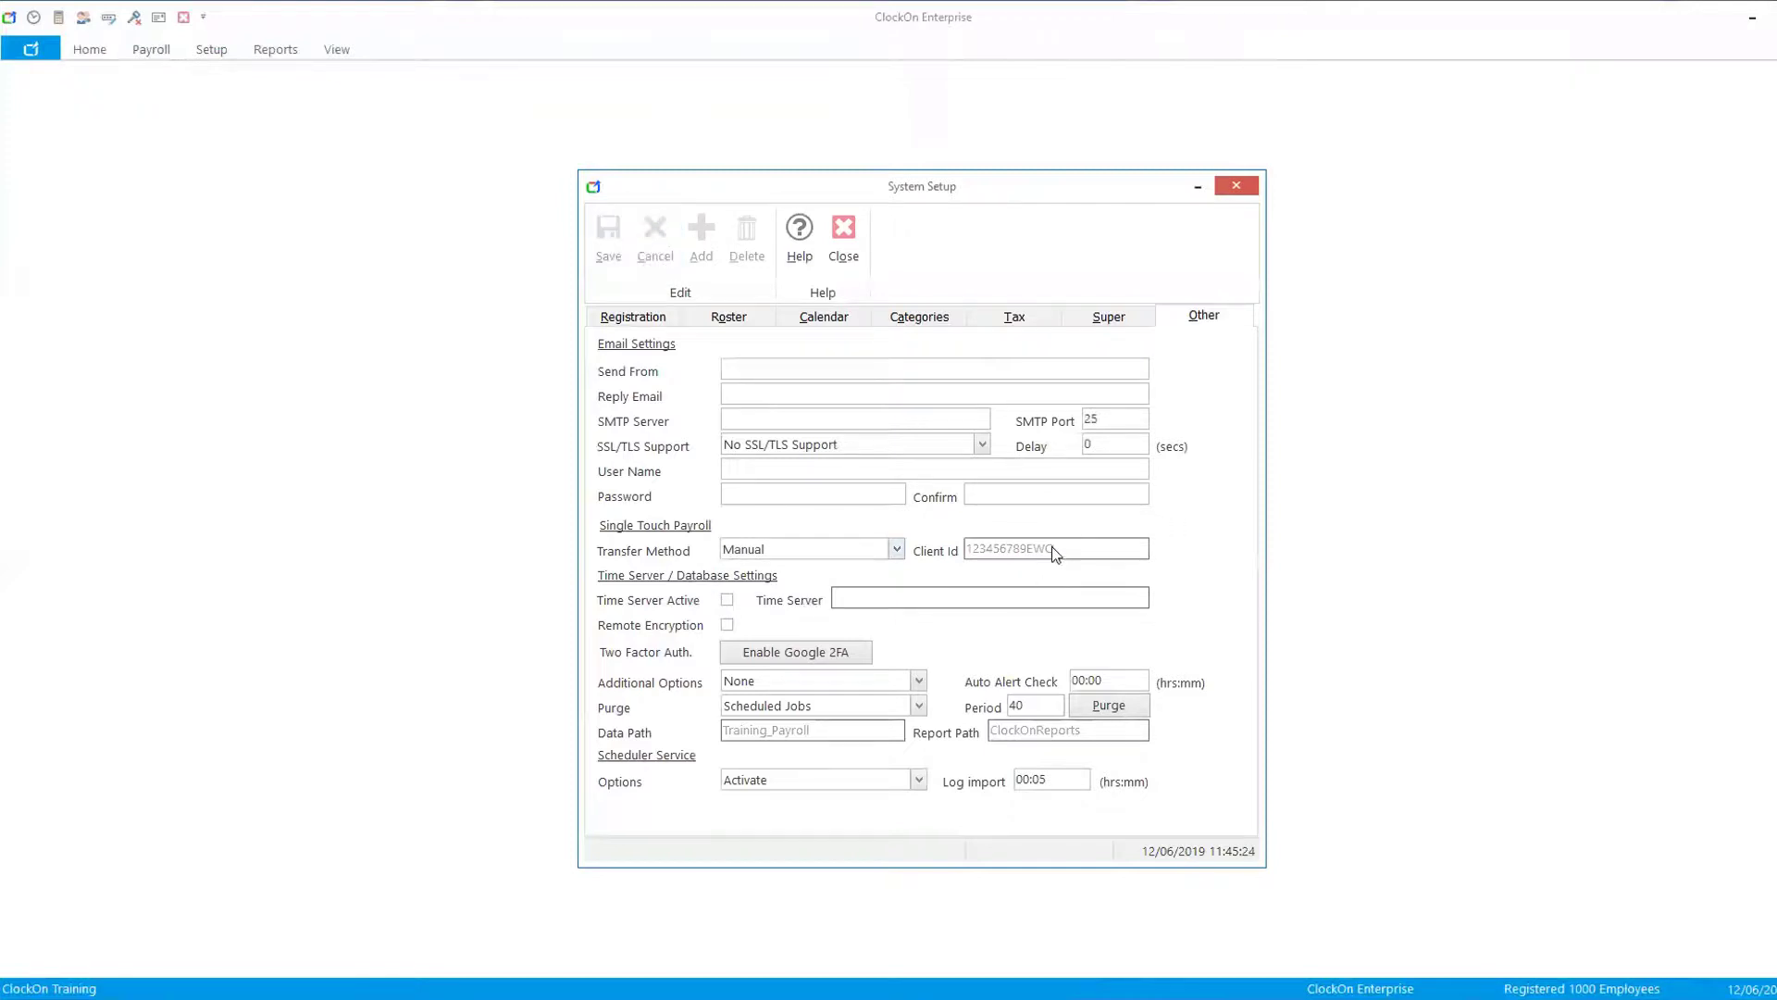
pyautogui.click(896, 550)
pyautogui.click(935, 571)
pyautogui.click(848, 219)
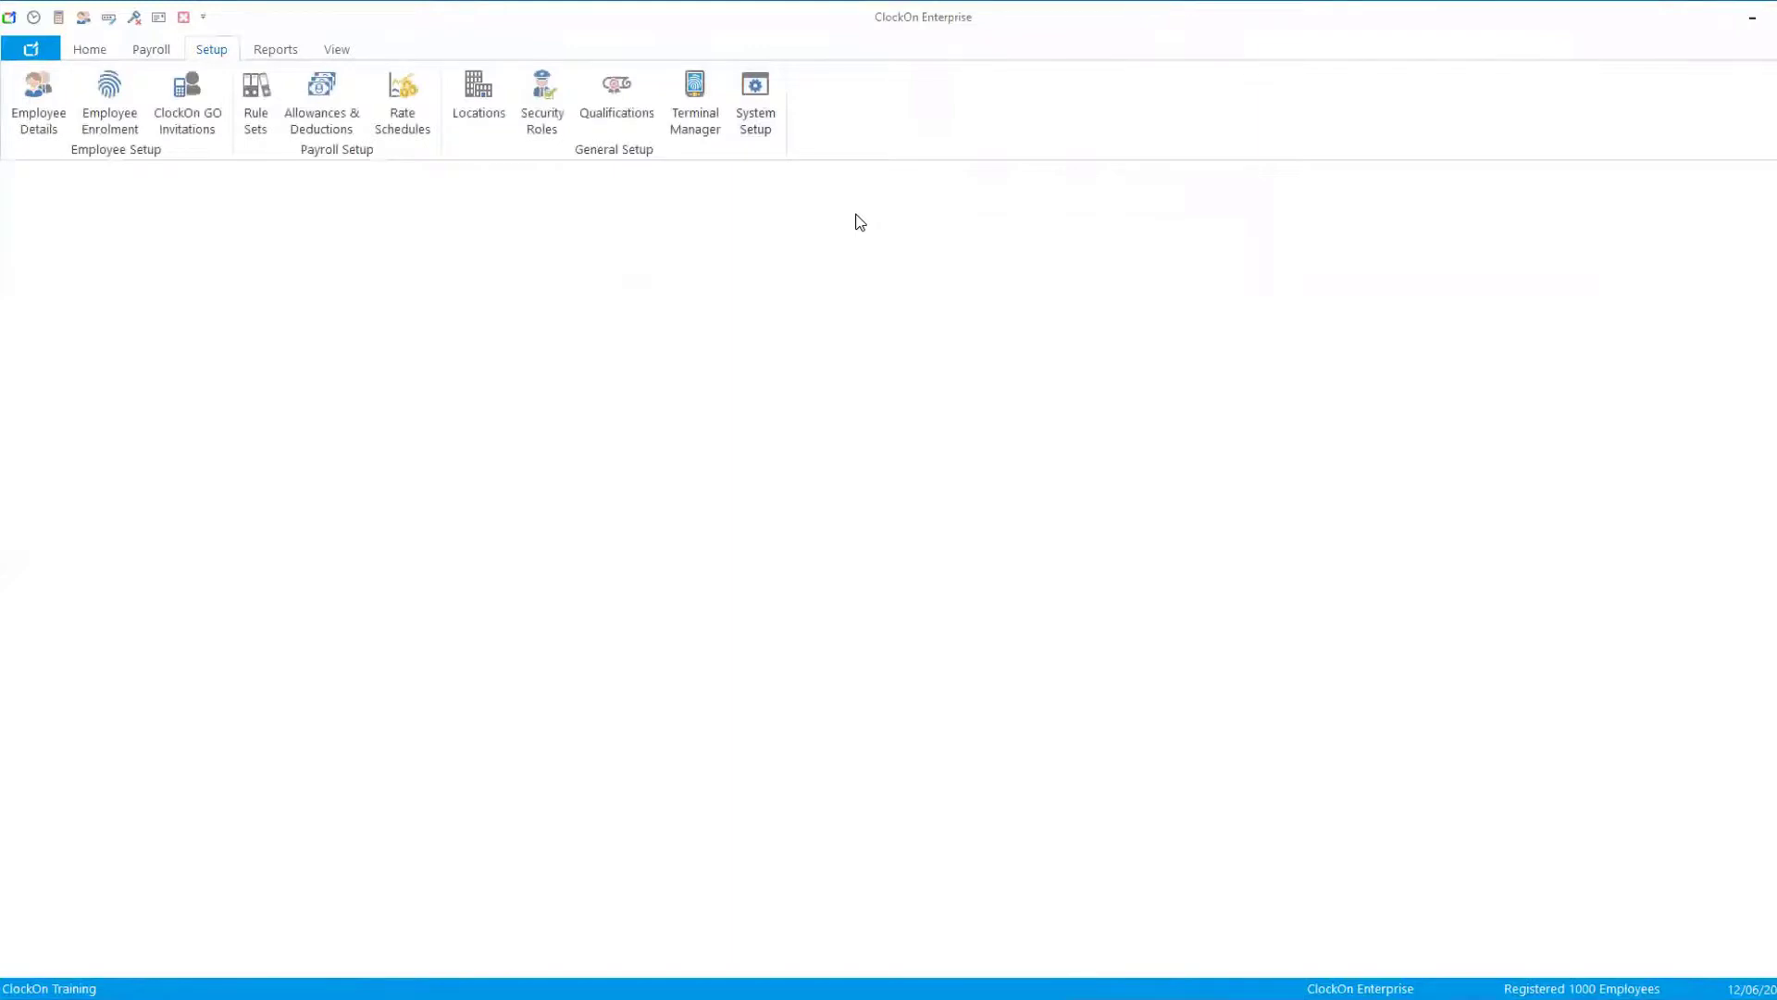
# - Open Location 02's payment settings and inspect its Single Touch Payroll BMS method and BMS identifier
pyautogui.click(480, 100)
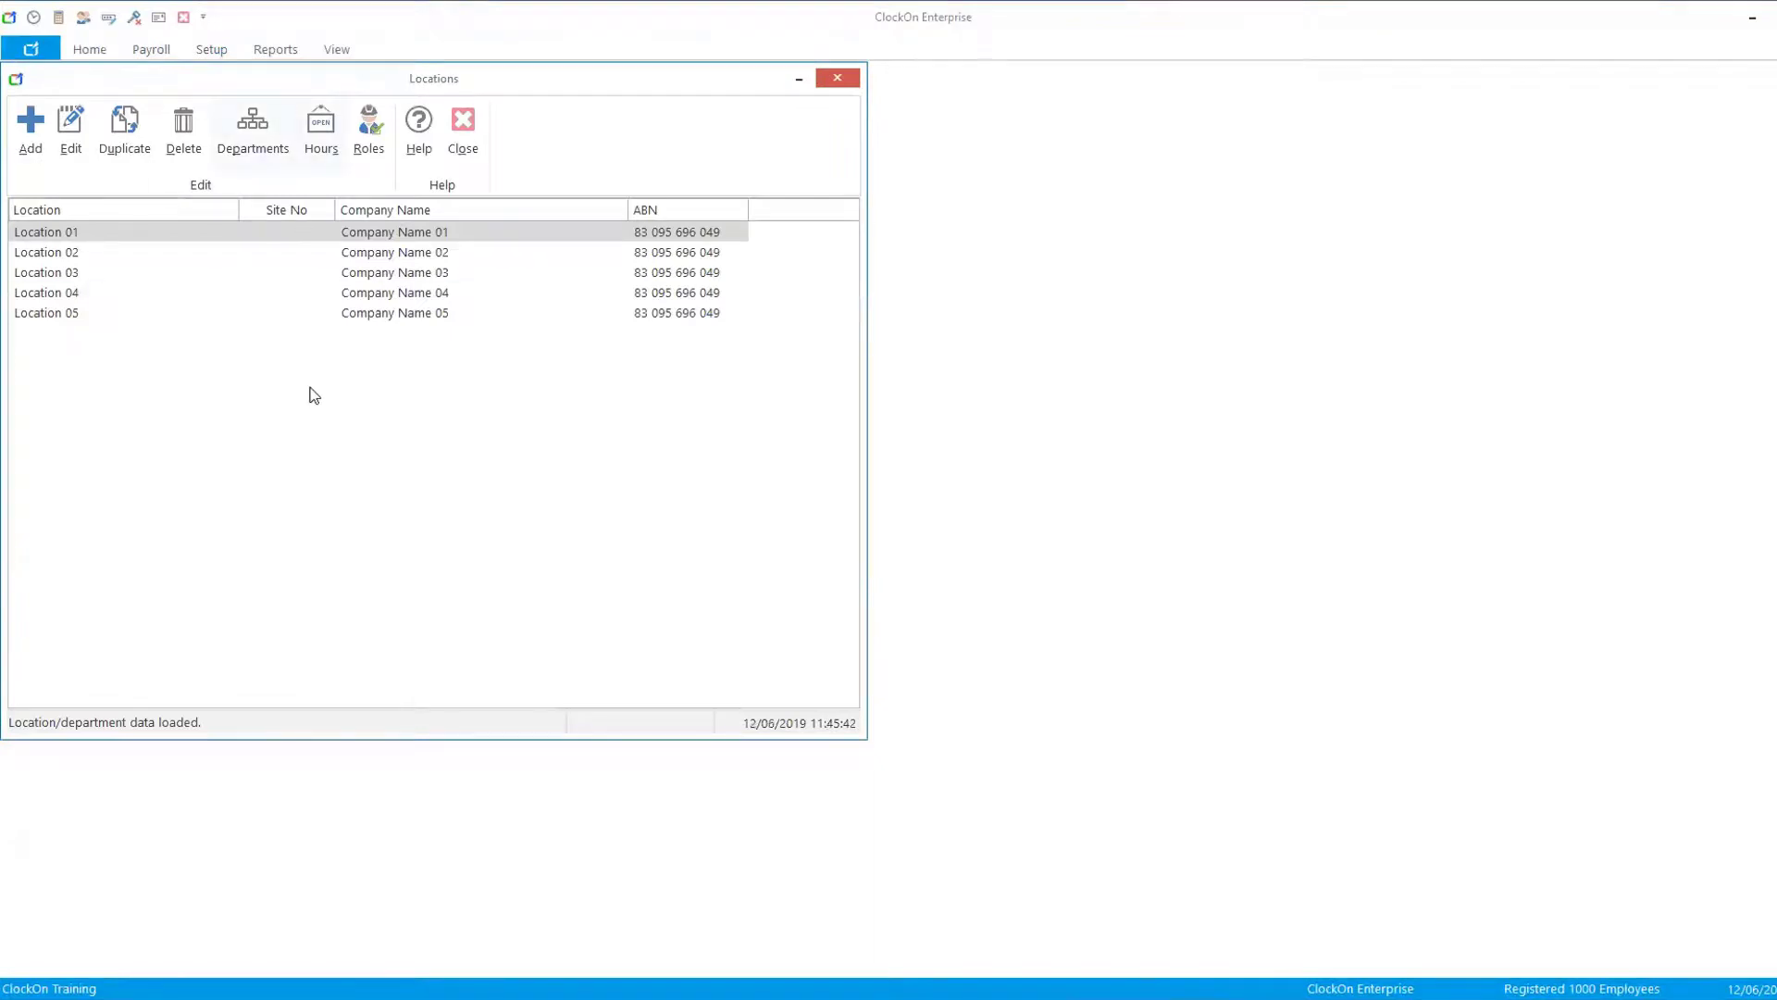
pyautogui.click(391, 256)
pyautogui.doubleClick(391, 256)
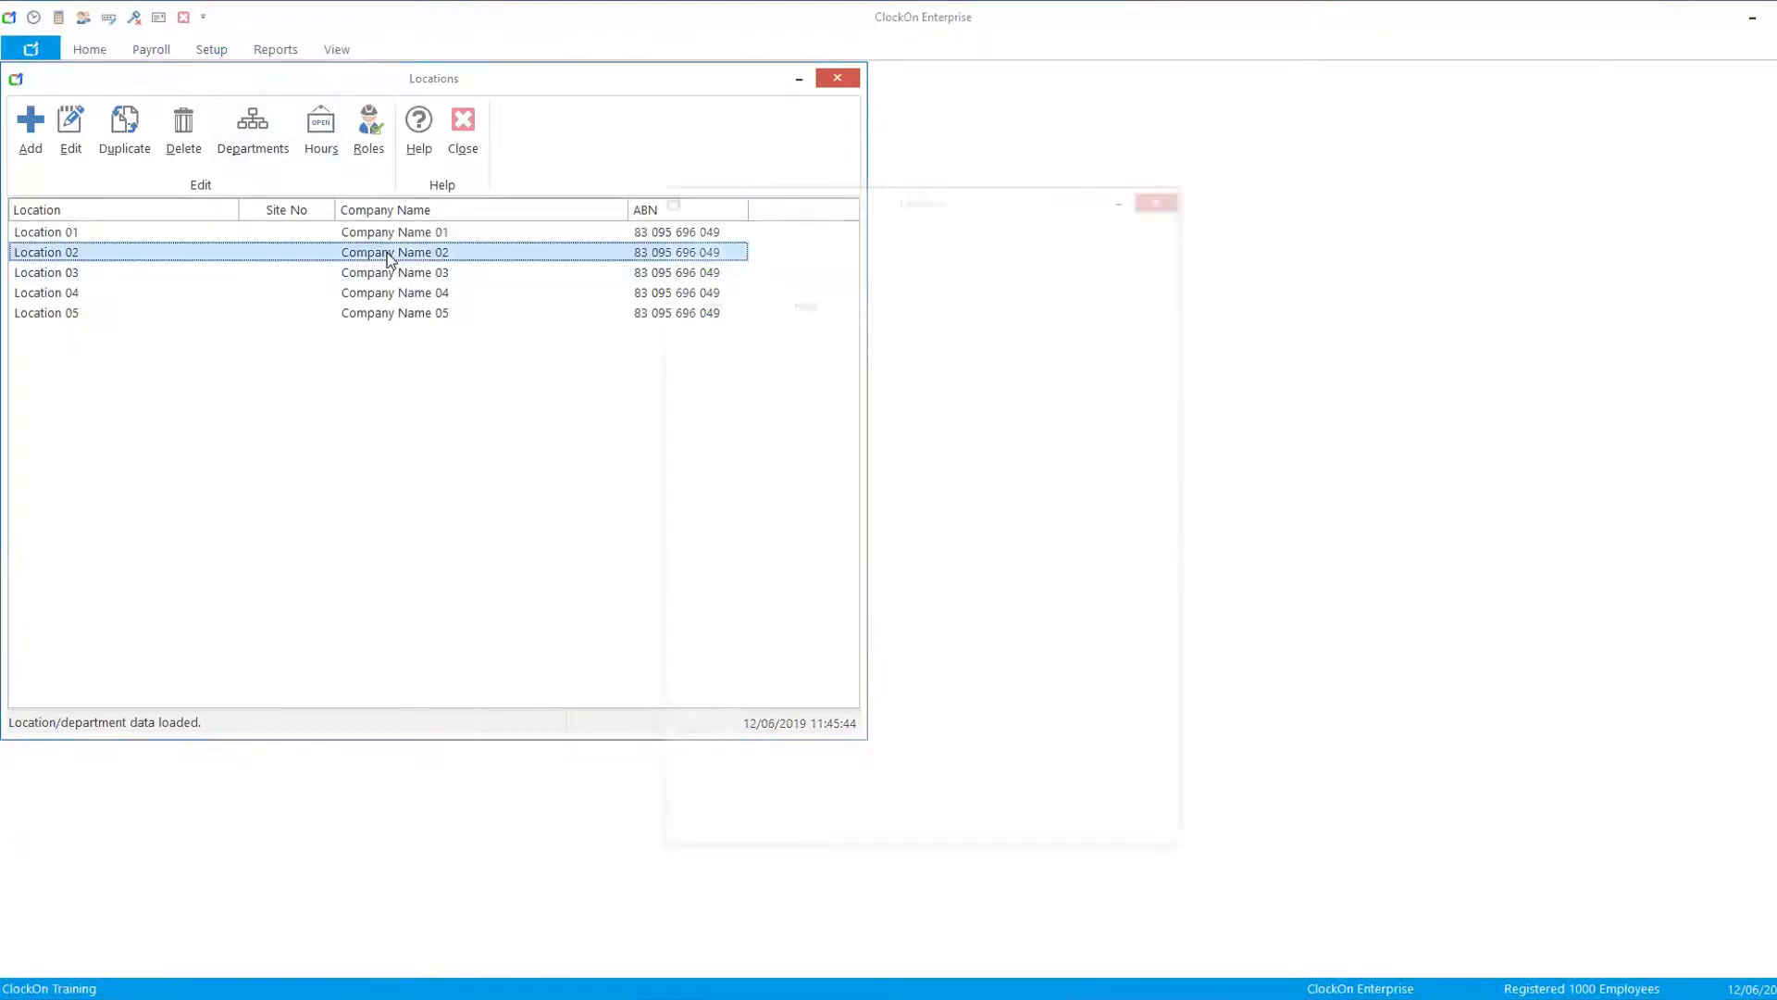
pyautogui.click(740, 327)
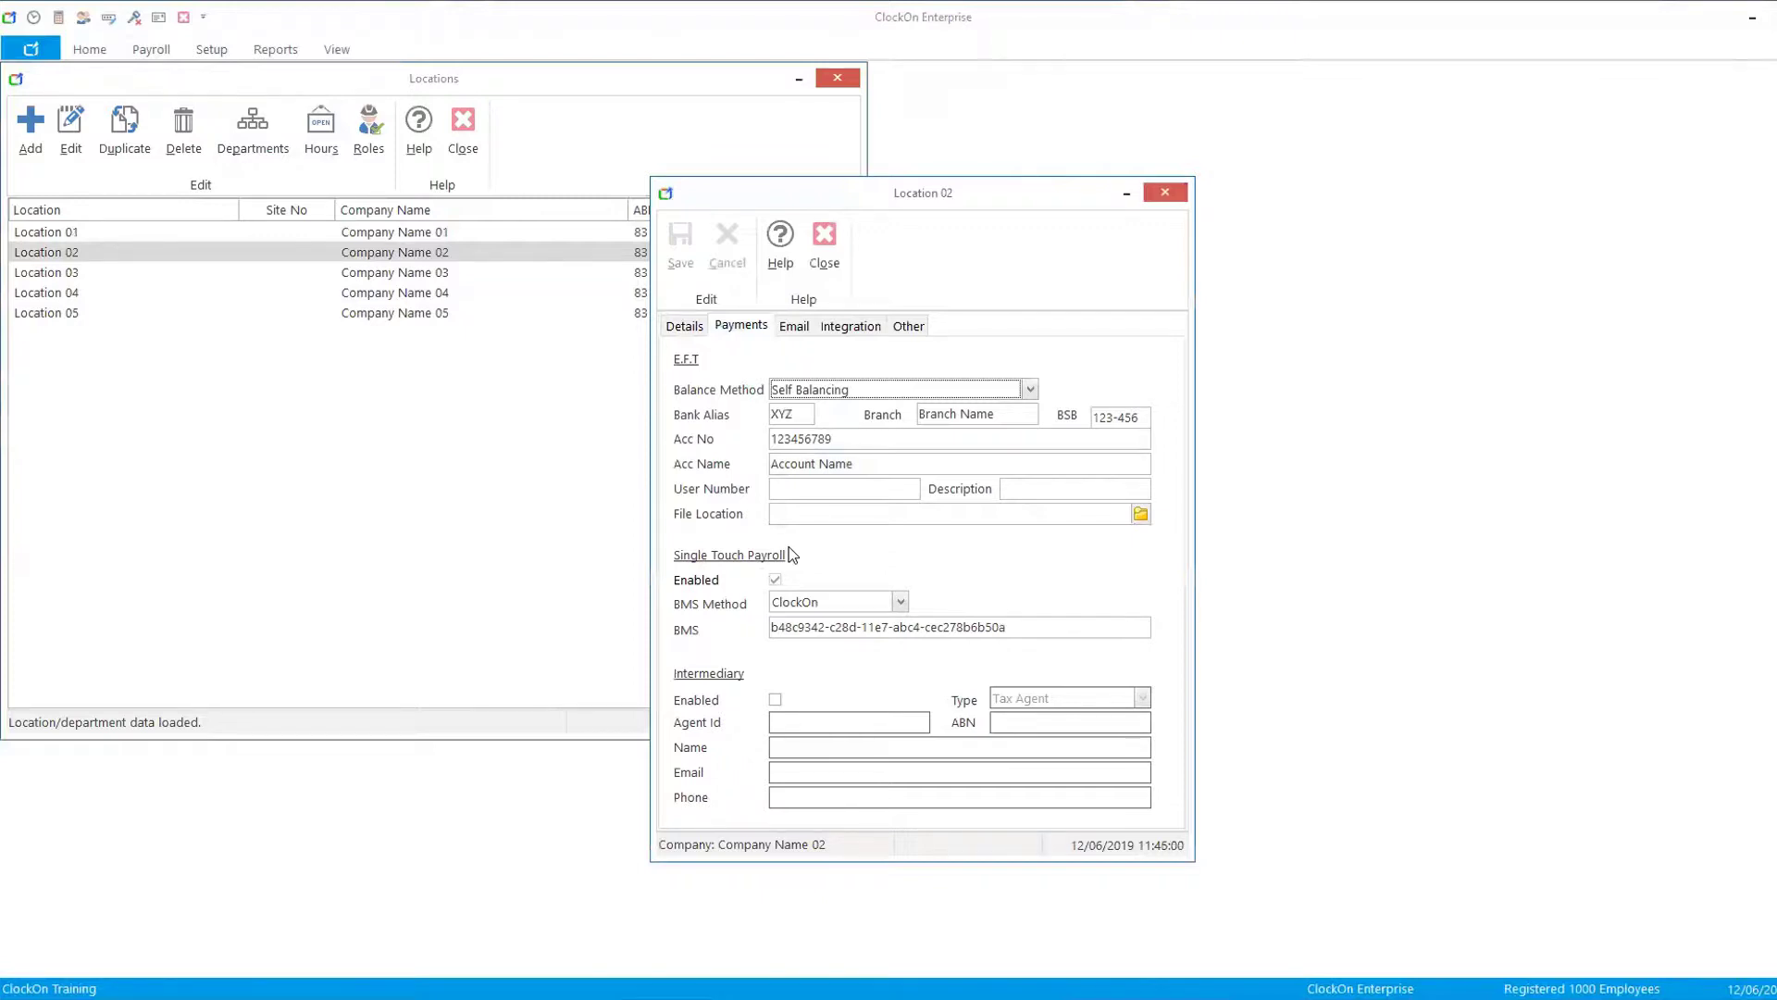
pyautogui.click(900, 603)
pyautogui.click(941, 575)
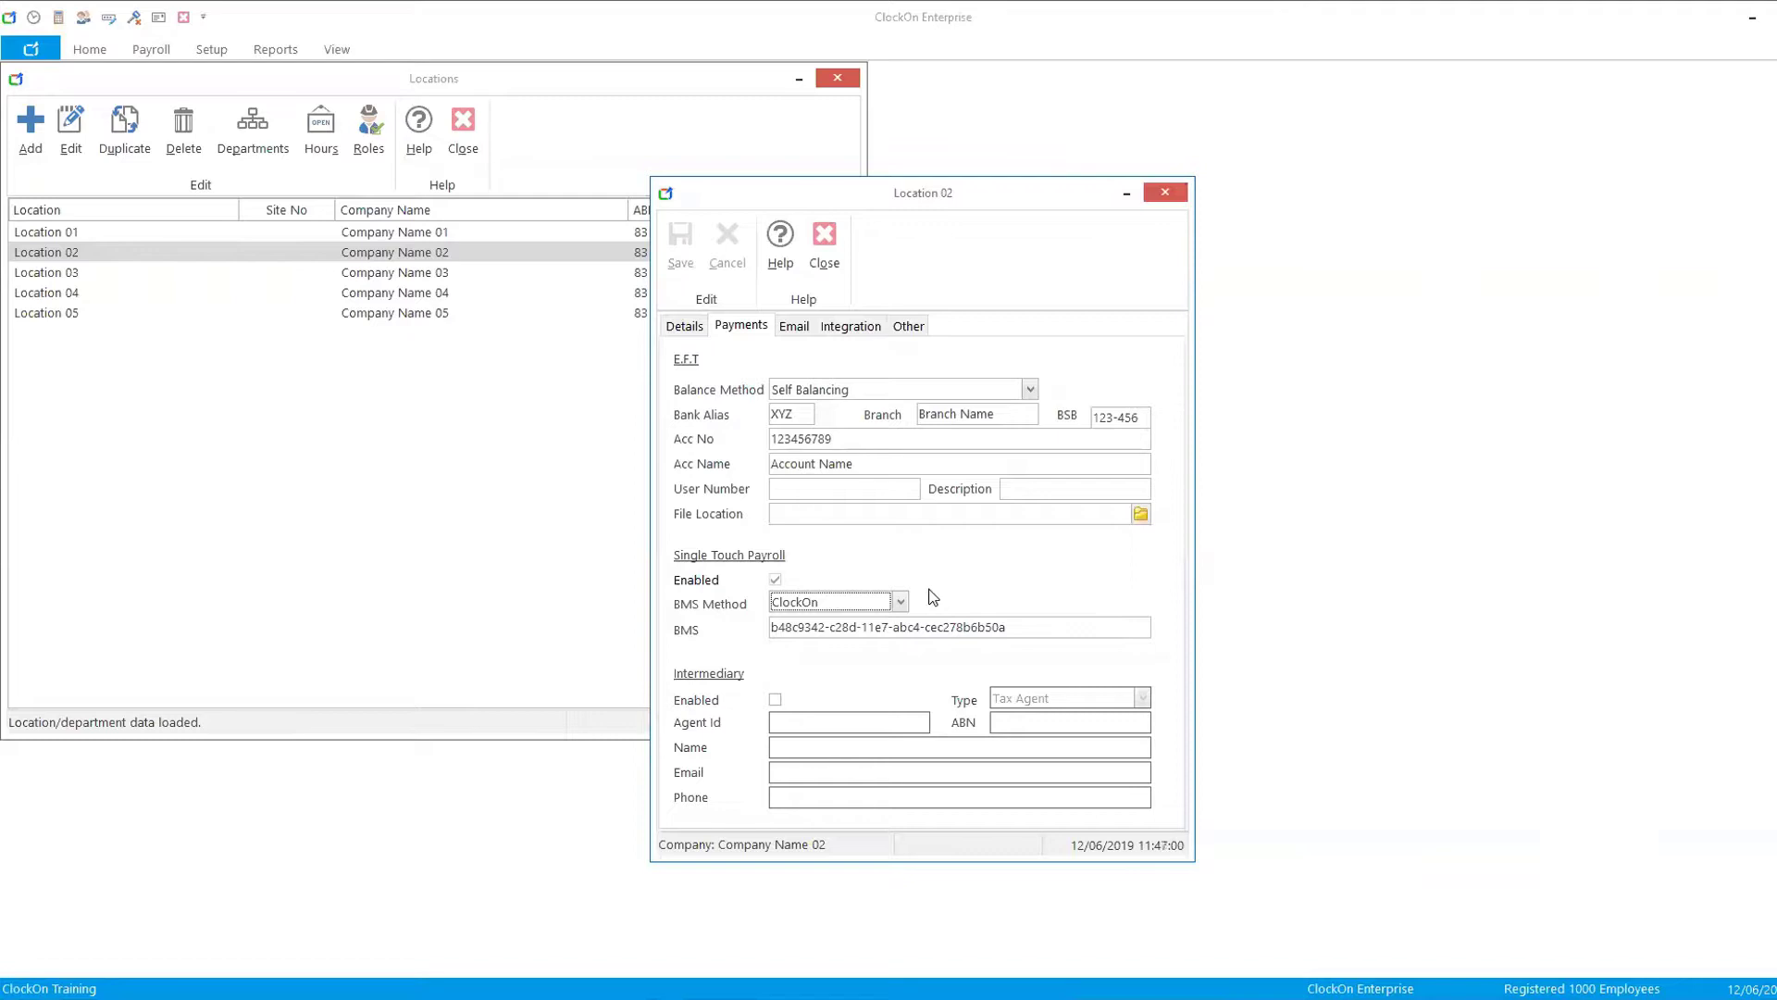
pyautogui.click(902, 603)
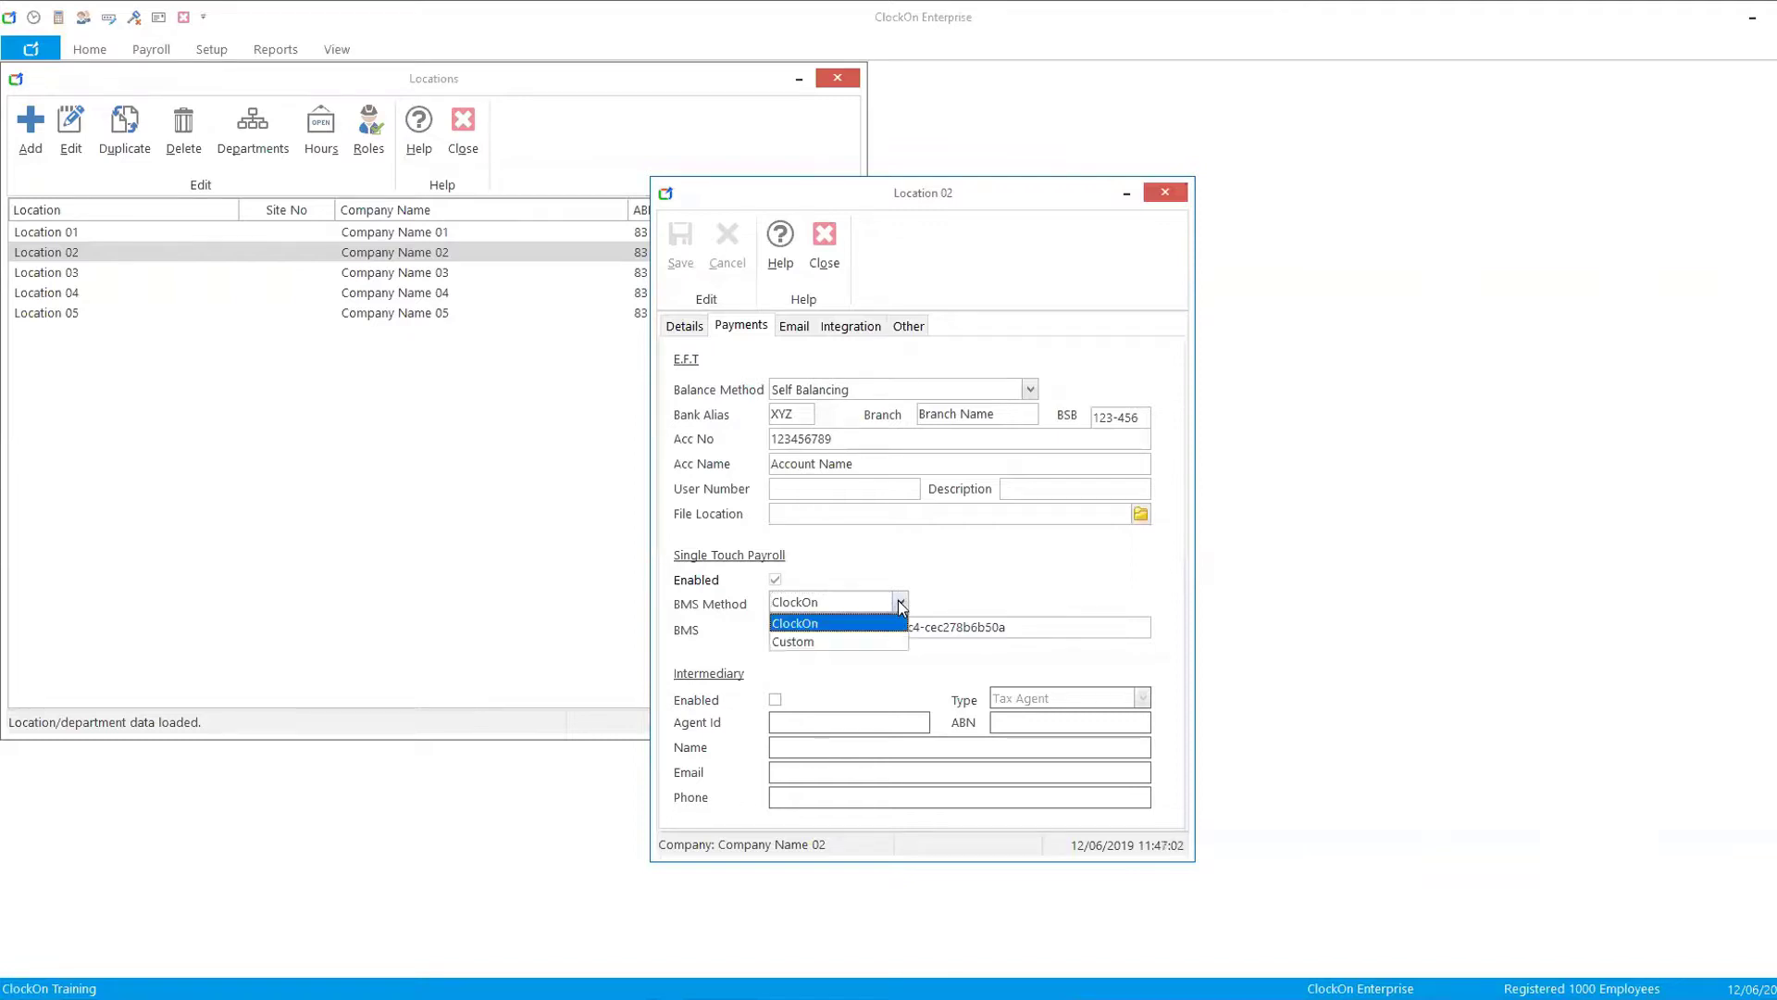
pyautogui.click(1029, 625)
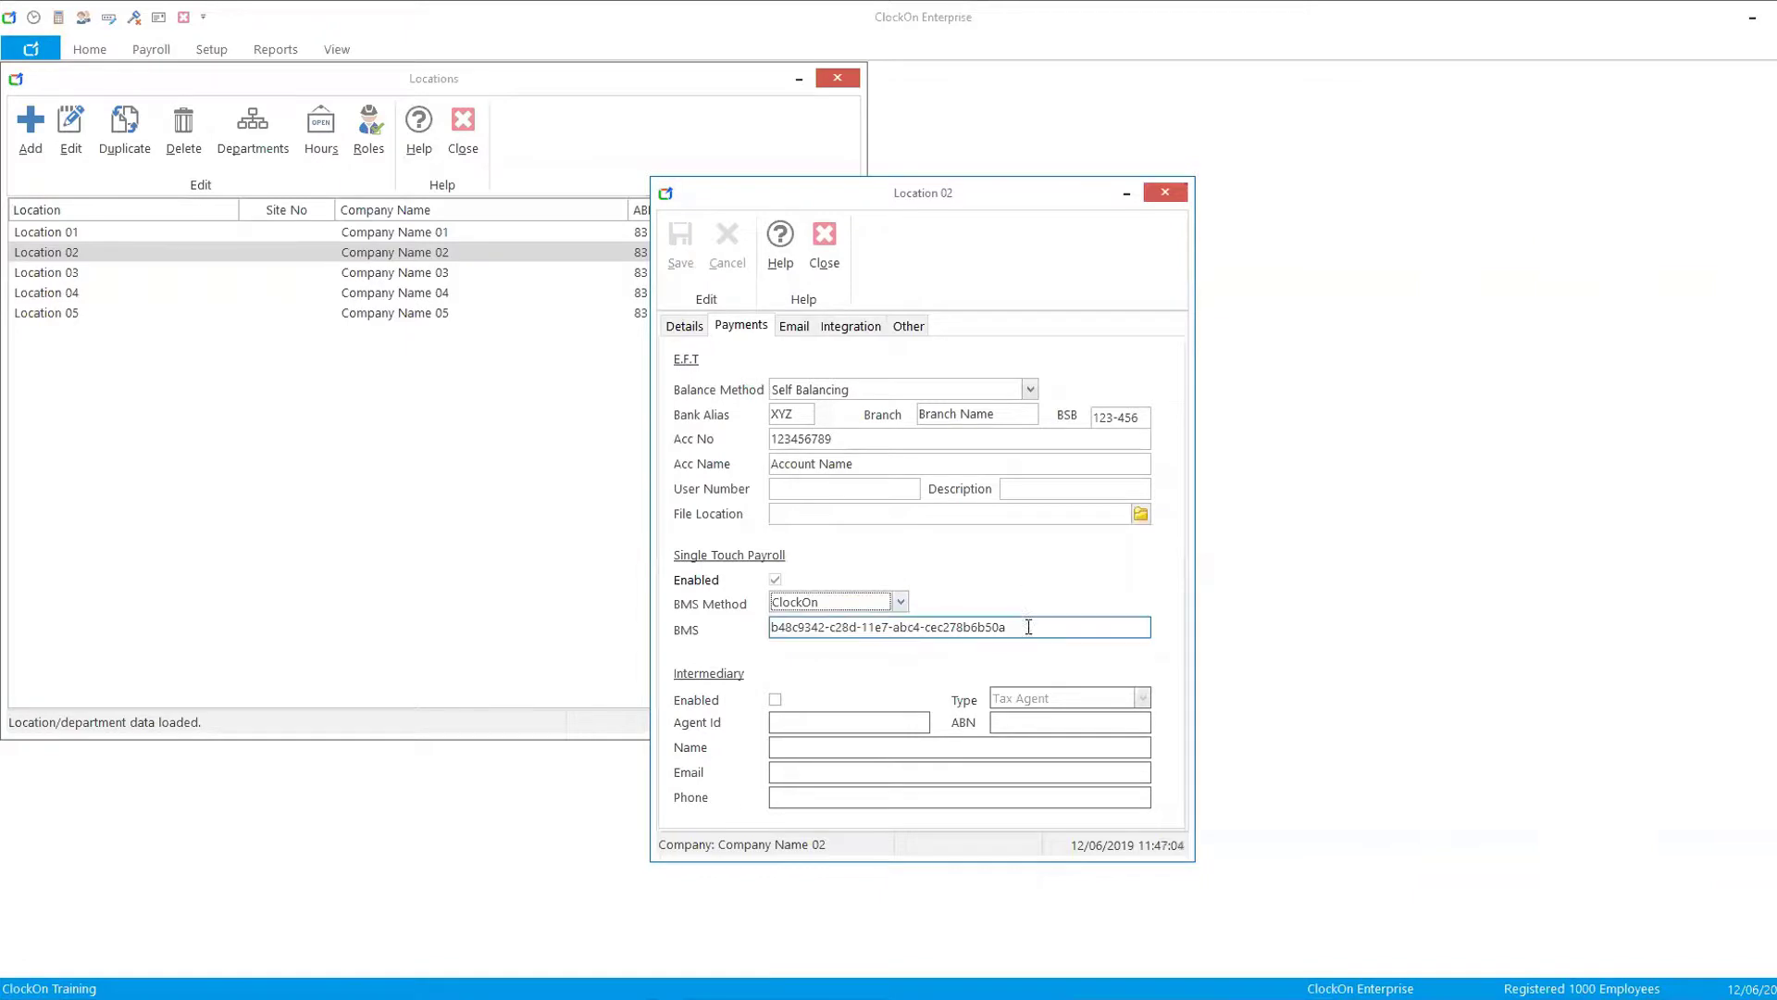
pyautogui.moveTo(1004, 626); pyautogui.dragTo(670, 648)
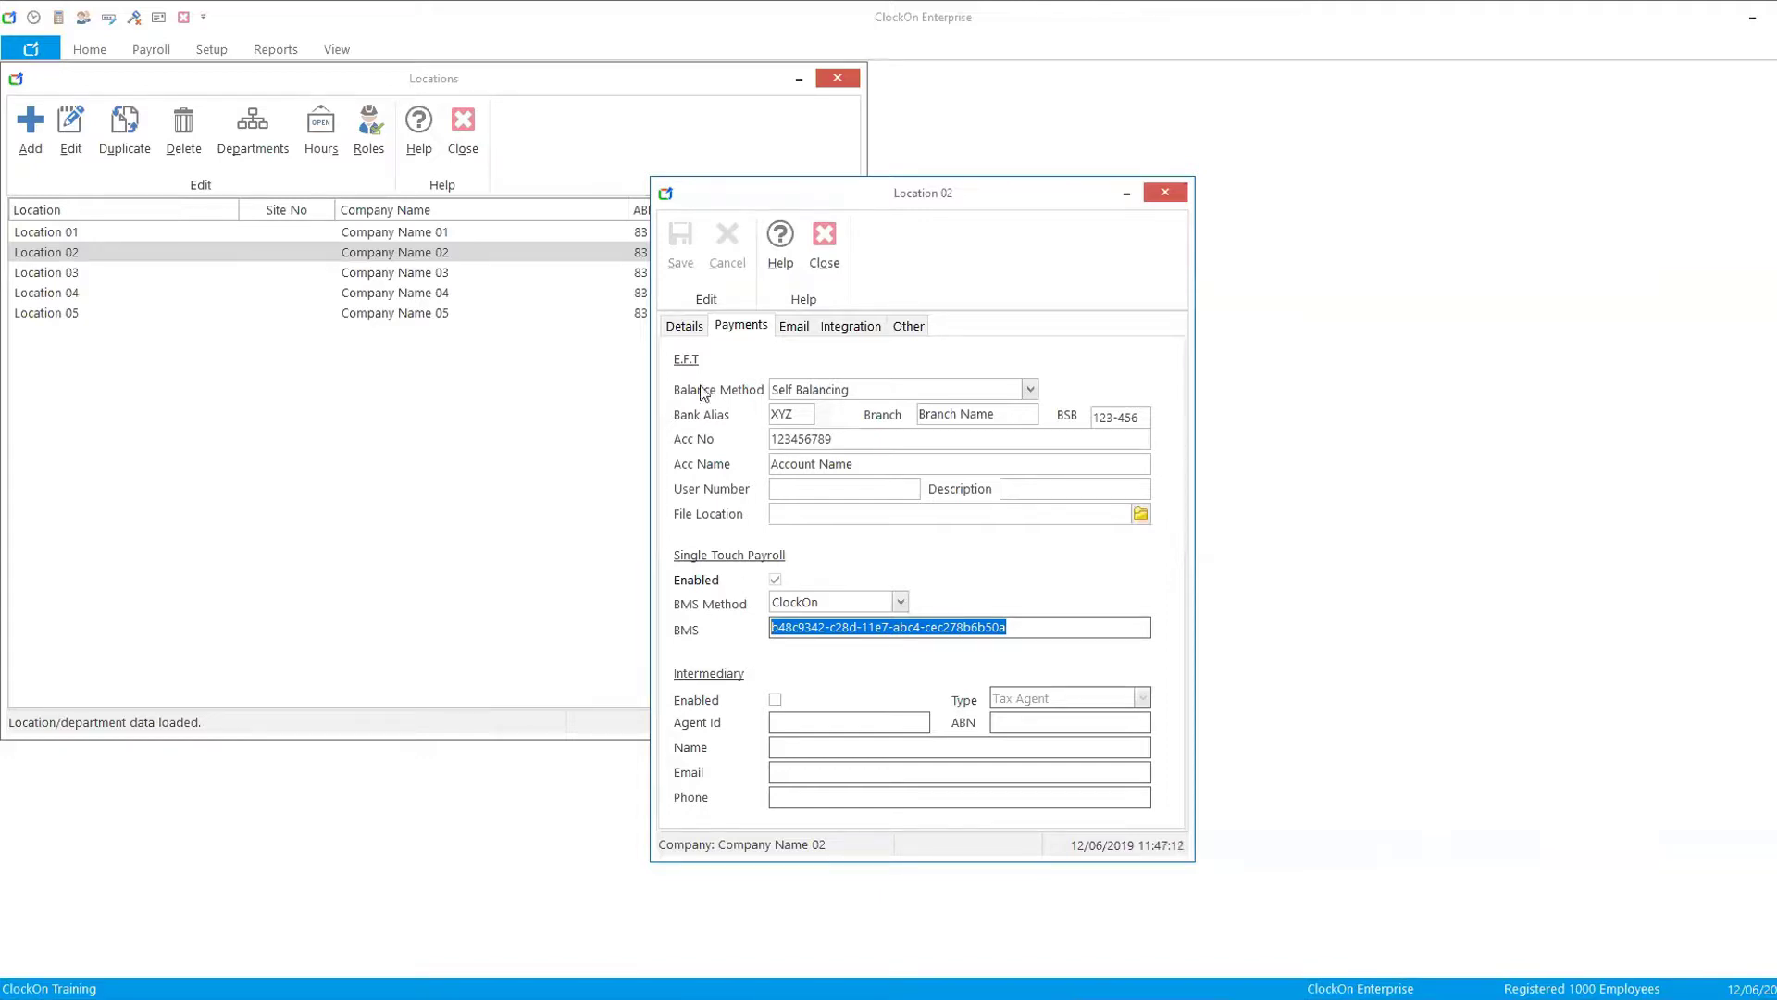
# - Switch Location 02's BMS method to Custom and back to ClockOn, then cancel and close the location windows
pyautogui.click(900, 603)
pyautogui.click(842, 641)
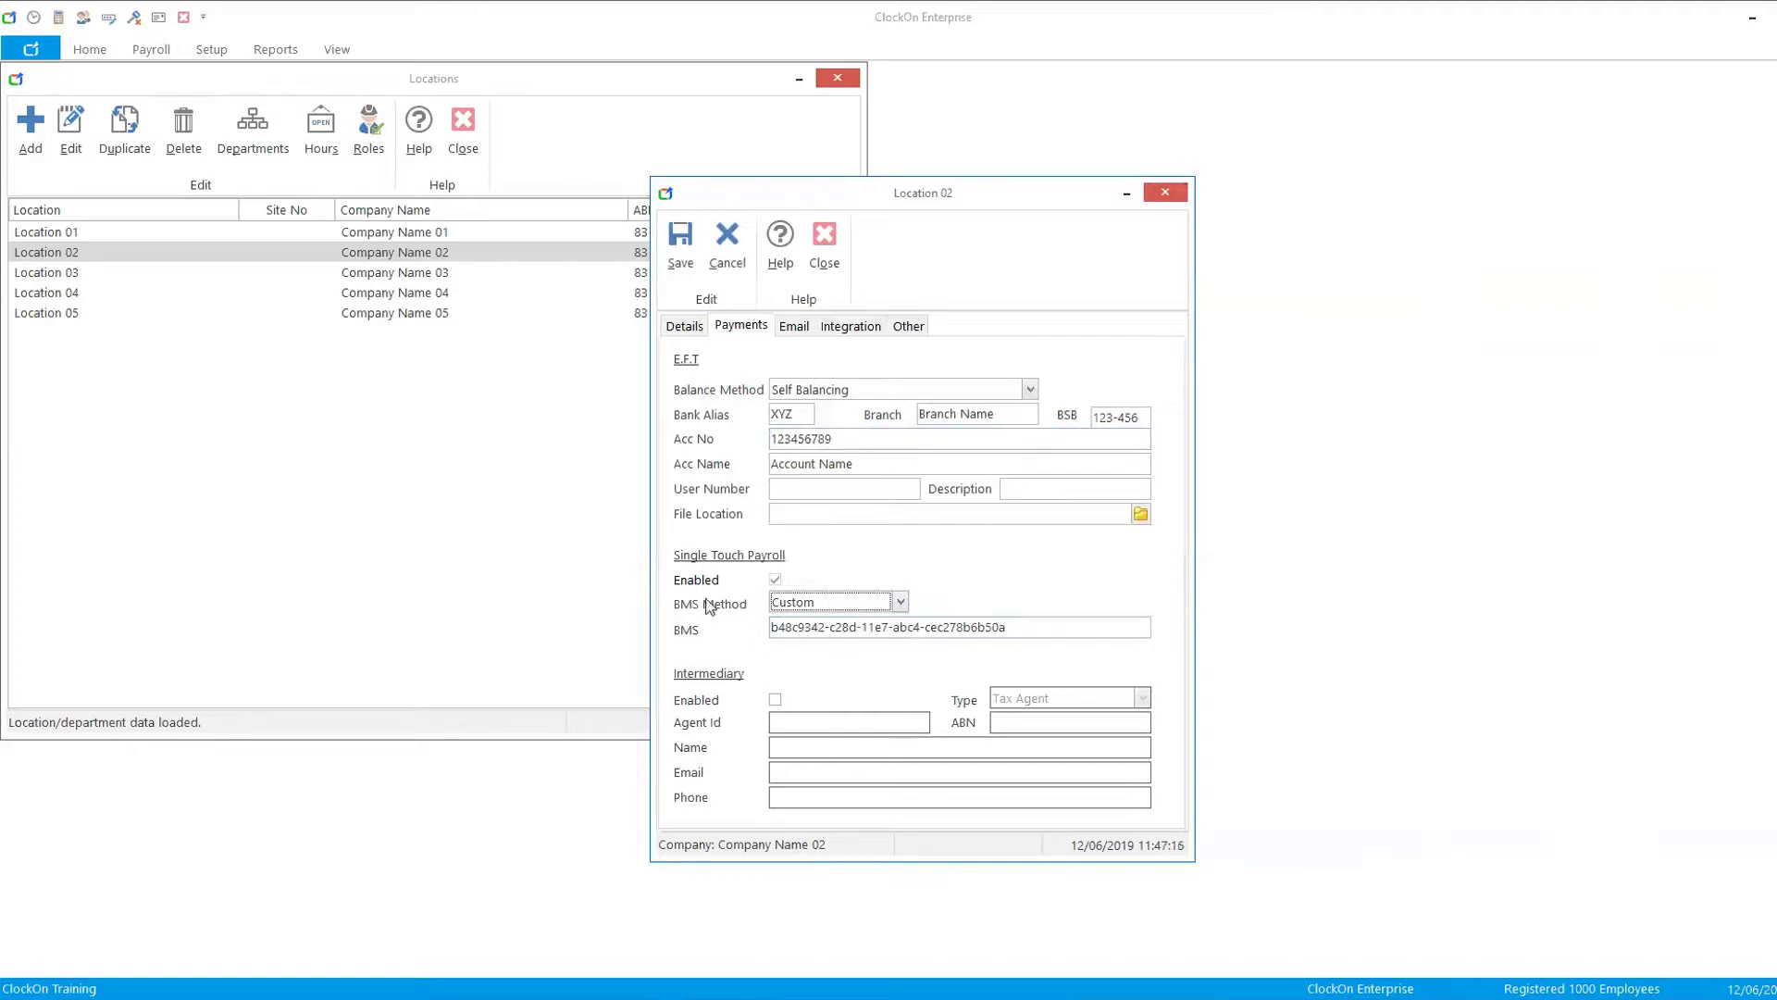
pyautogui.click(899, 604)
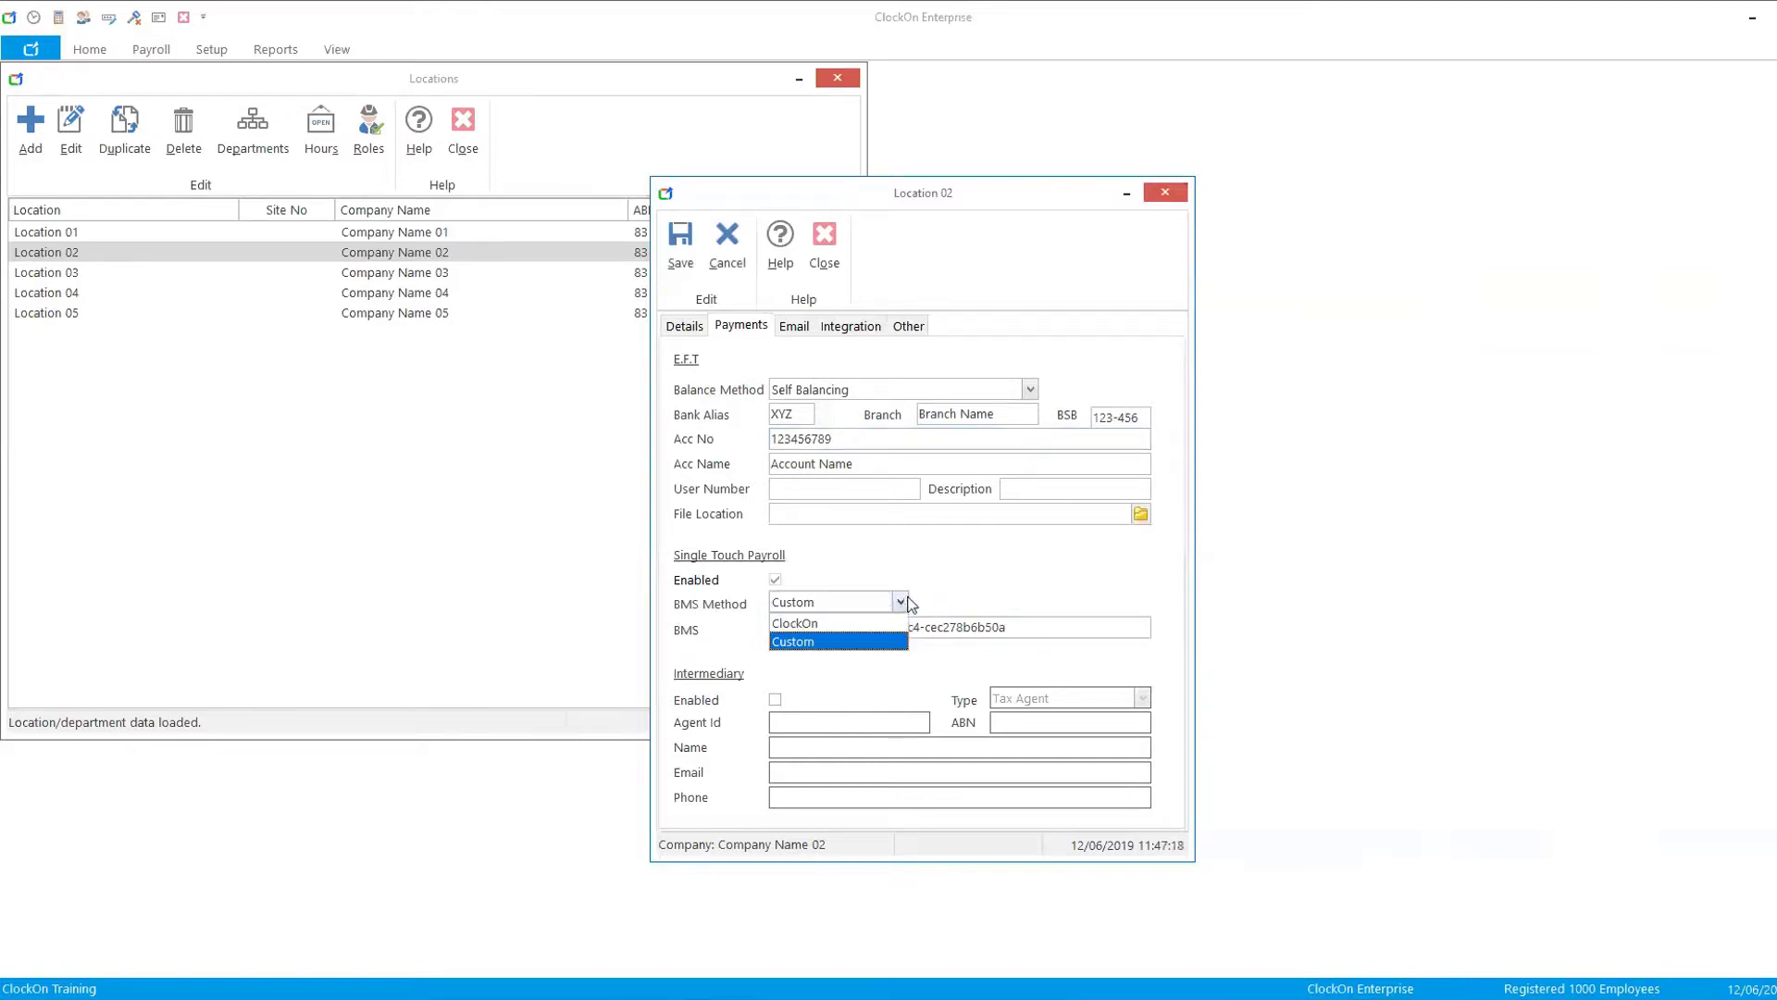
pyautogui.click(956, 578)
pyautogui.click(886, 605)
pyautogui.click(806, 622)
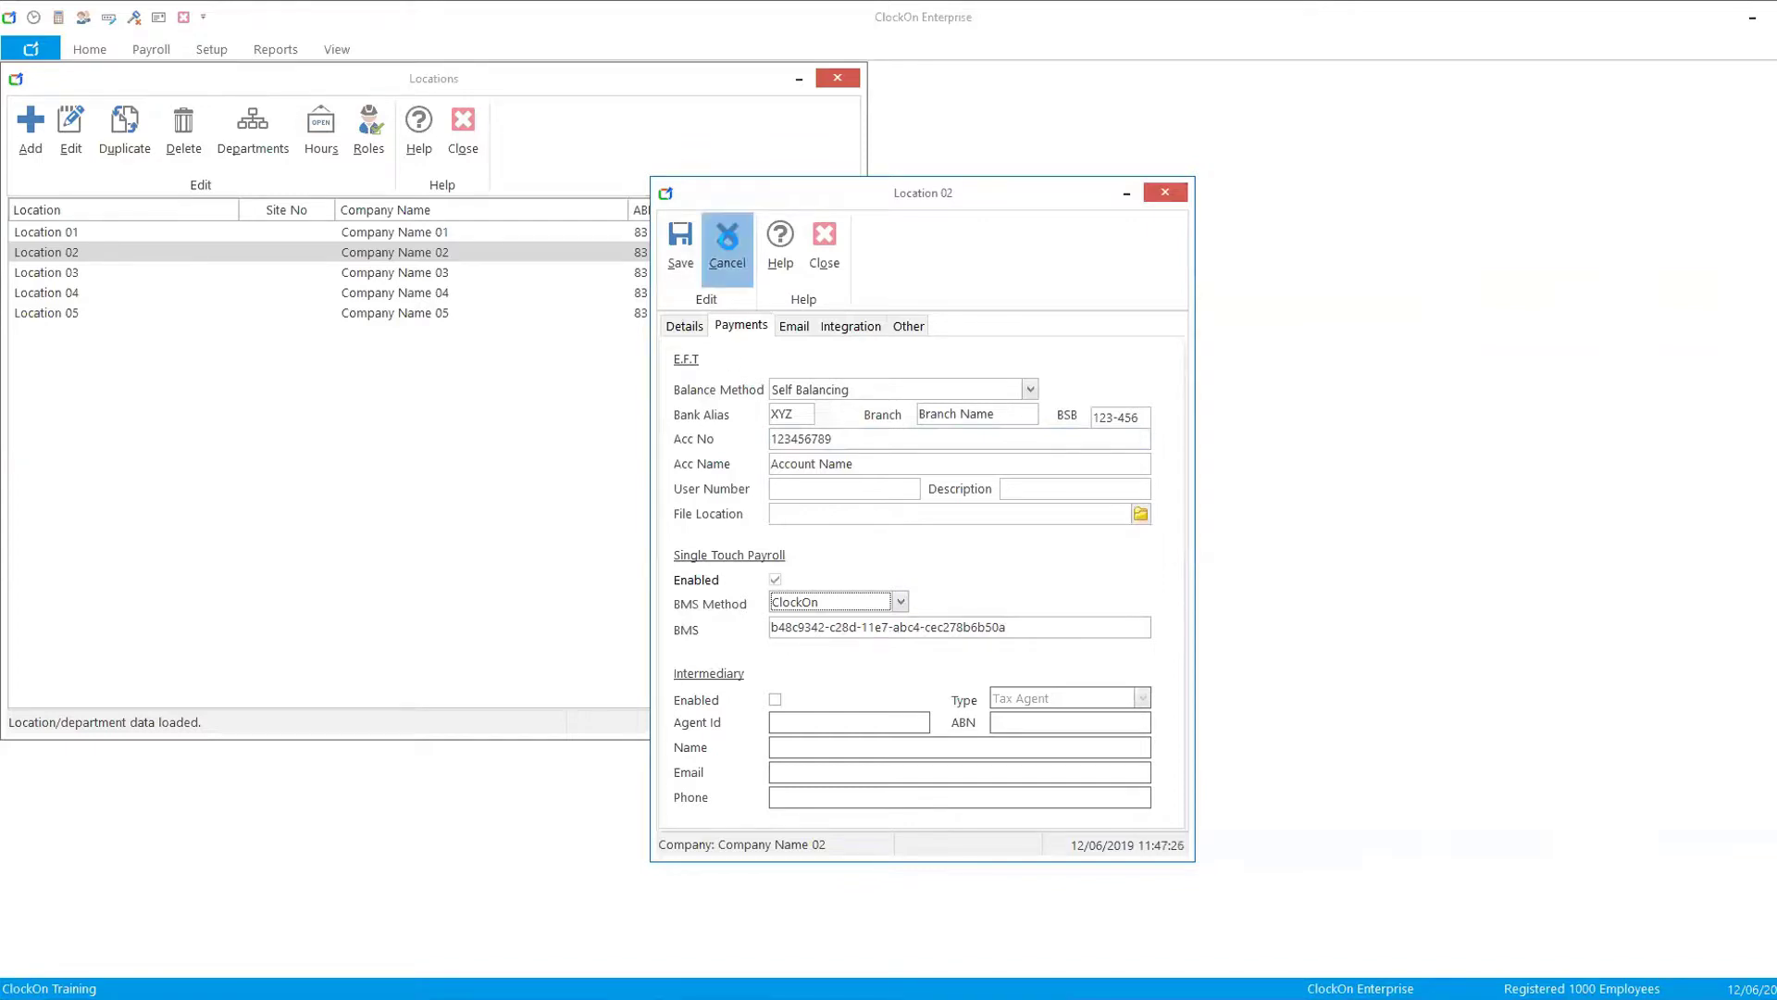
pyautogui.click(728, 242)
pyautogui.click(825, 242)
pyautogui.click(463, 146)
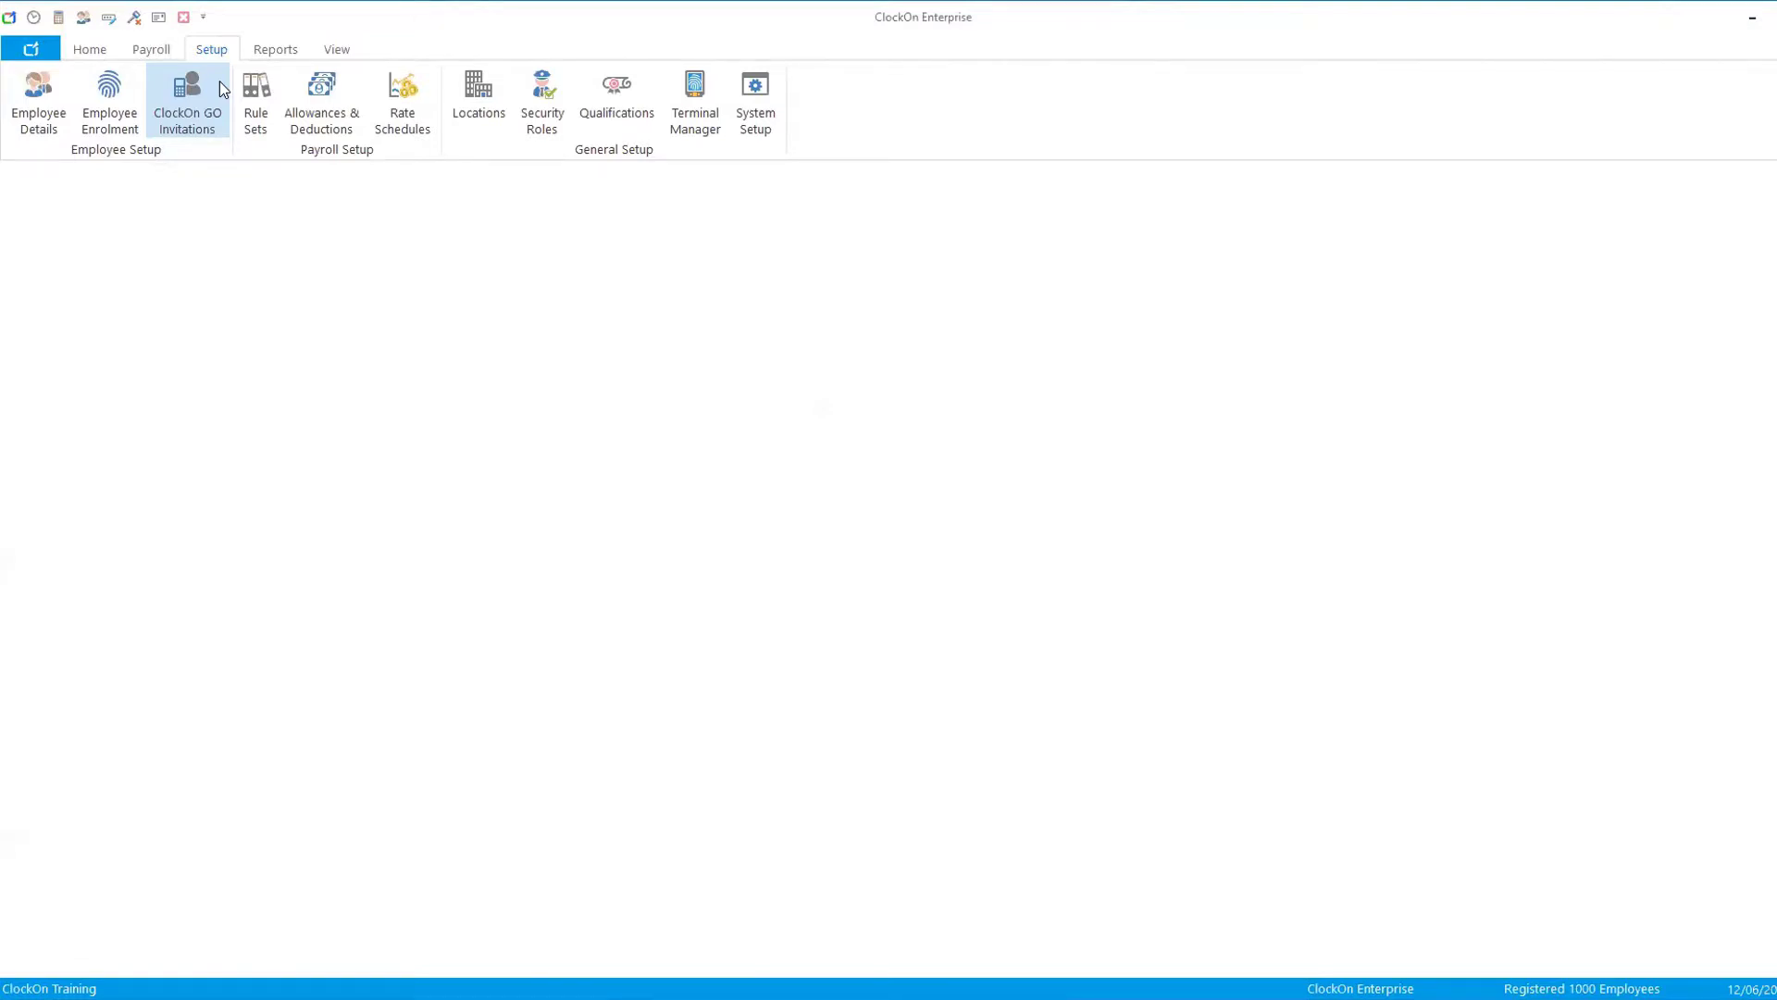
# - Open the STP Wizard, pick payroll 13/05/19 - 19/05/19 (8) for Payroll Submission, then switch to Payroll Replacement
pyautogui.click(149, 50)
pyautogui.click(351, 103)
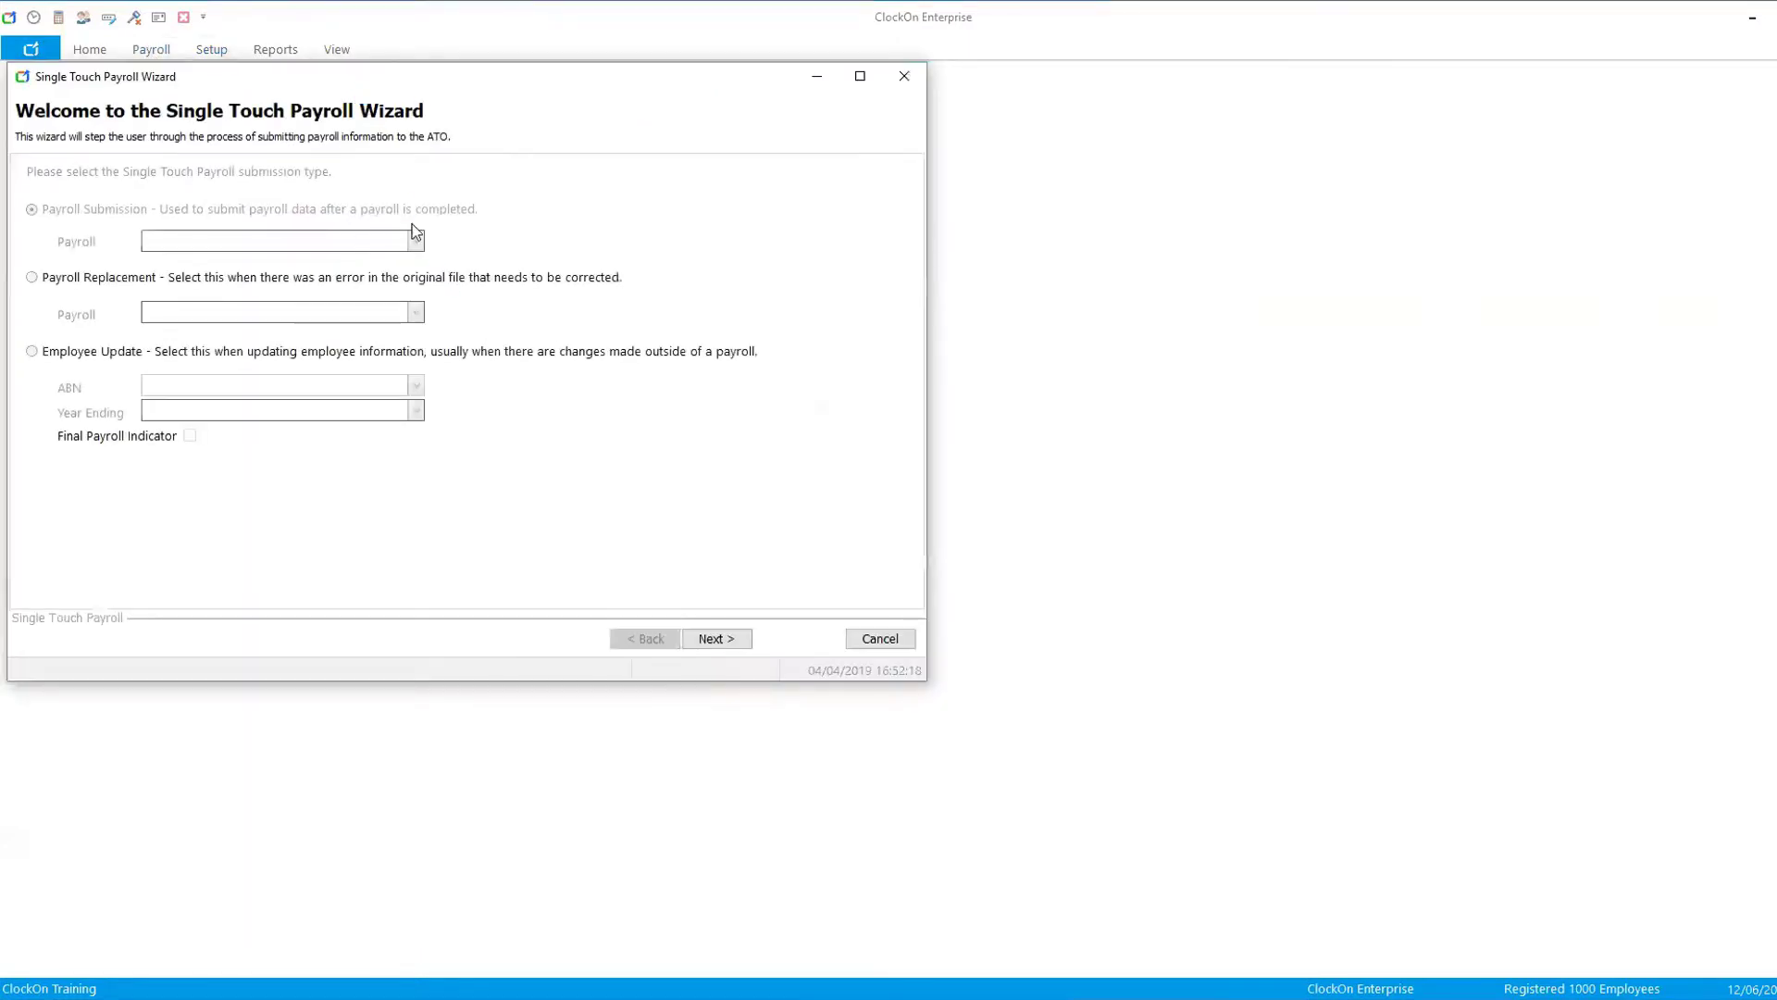
pyautogui.click(413, 243)
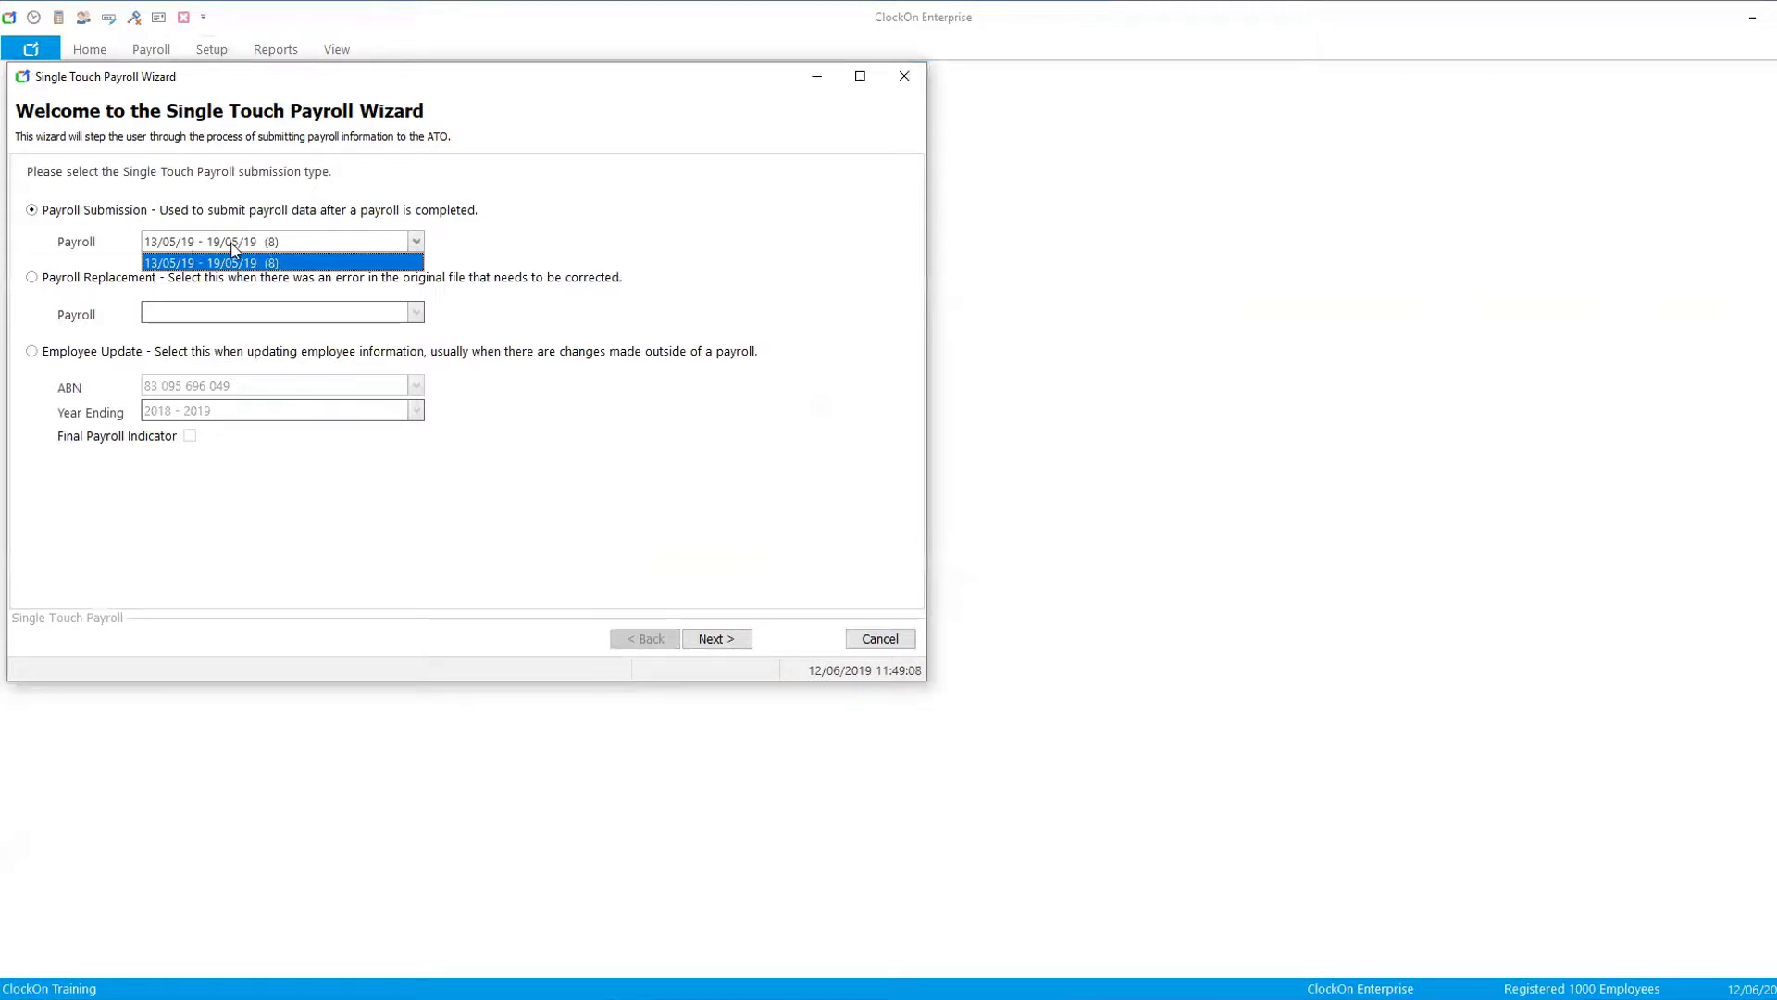
pyautogui.click(533, 232)
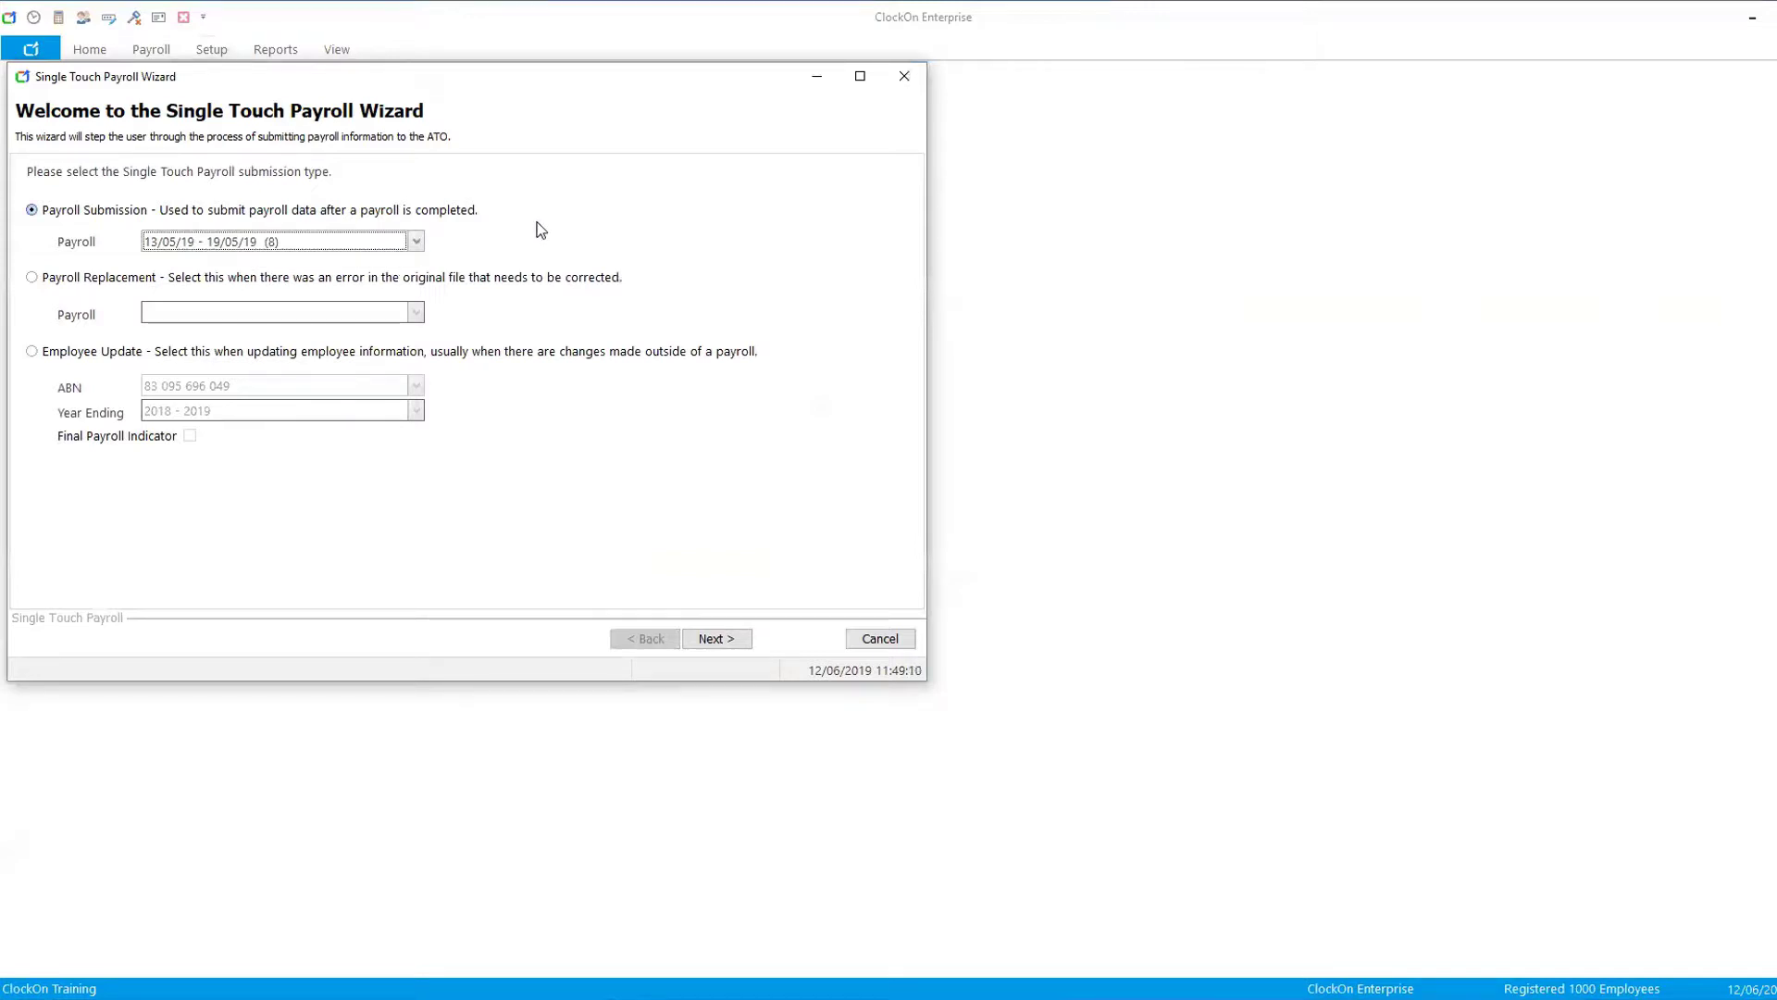
pyautogui.click(31, 277)
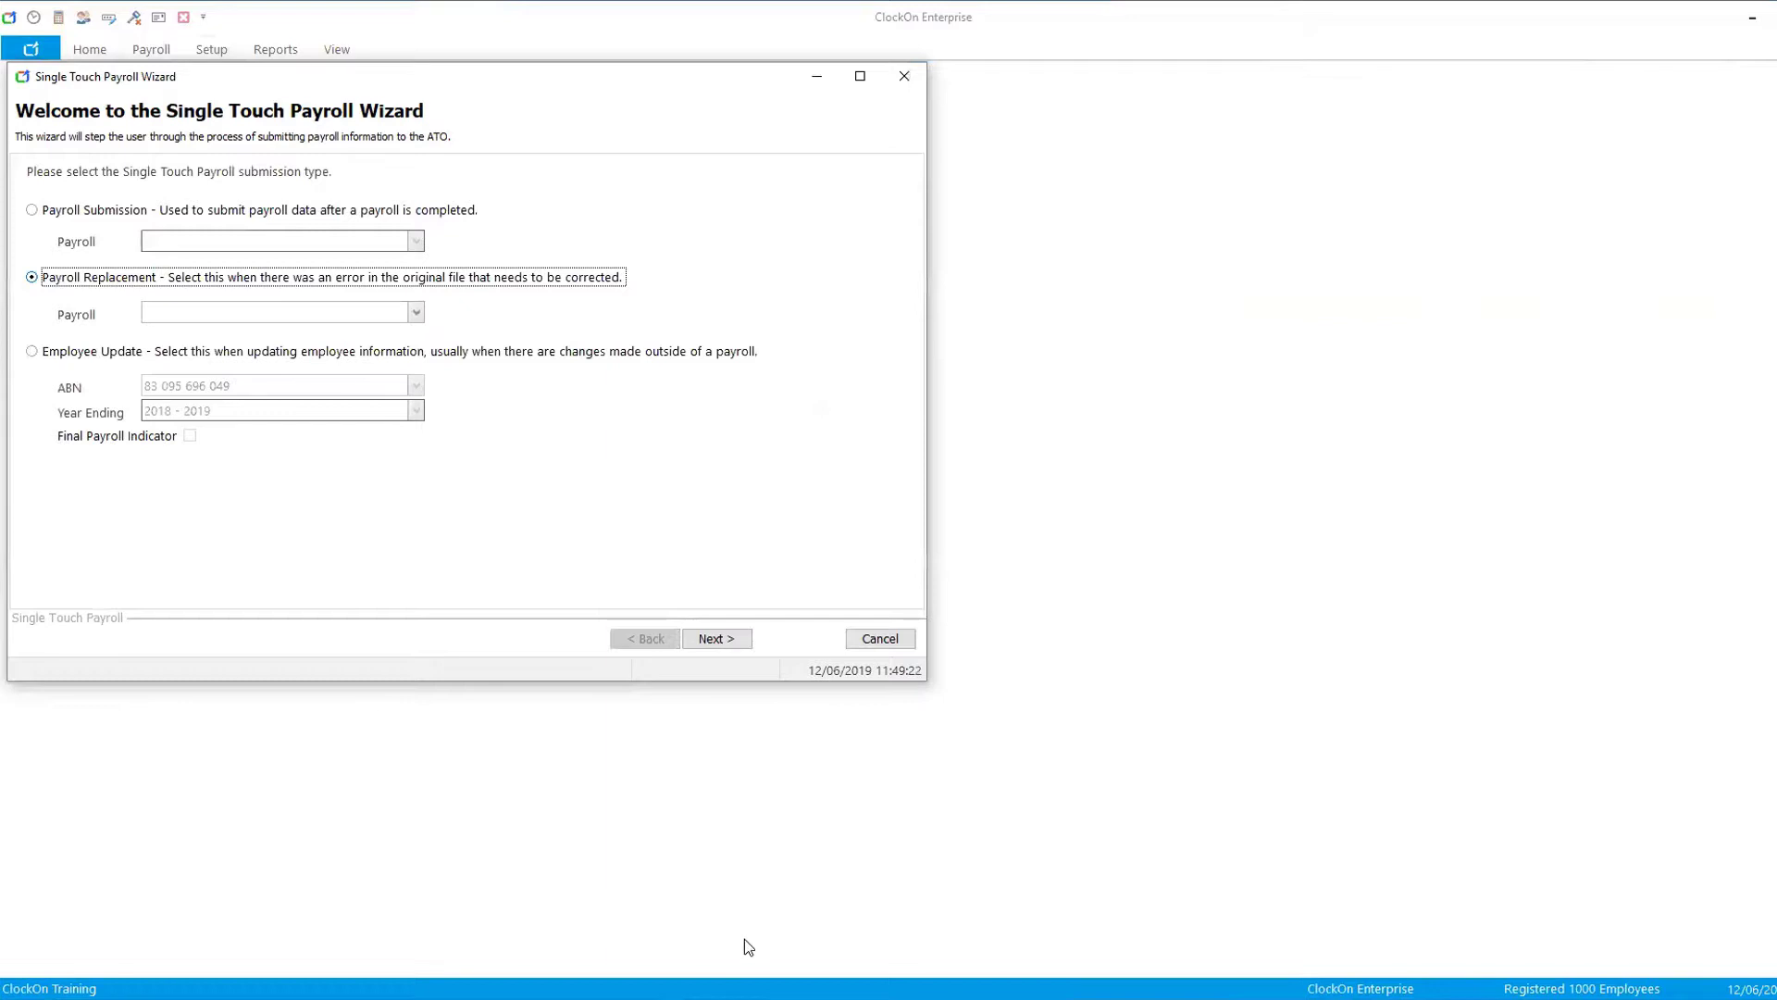
# - Switch to the browser and read the Single Touch Payroll Messages help article on checking STP job status
pyautogui.click(555, 998)
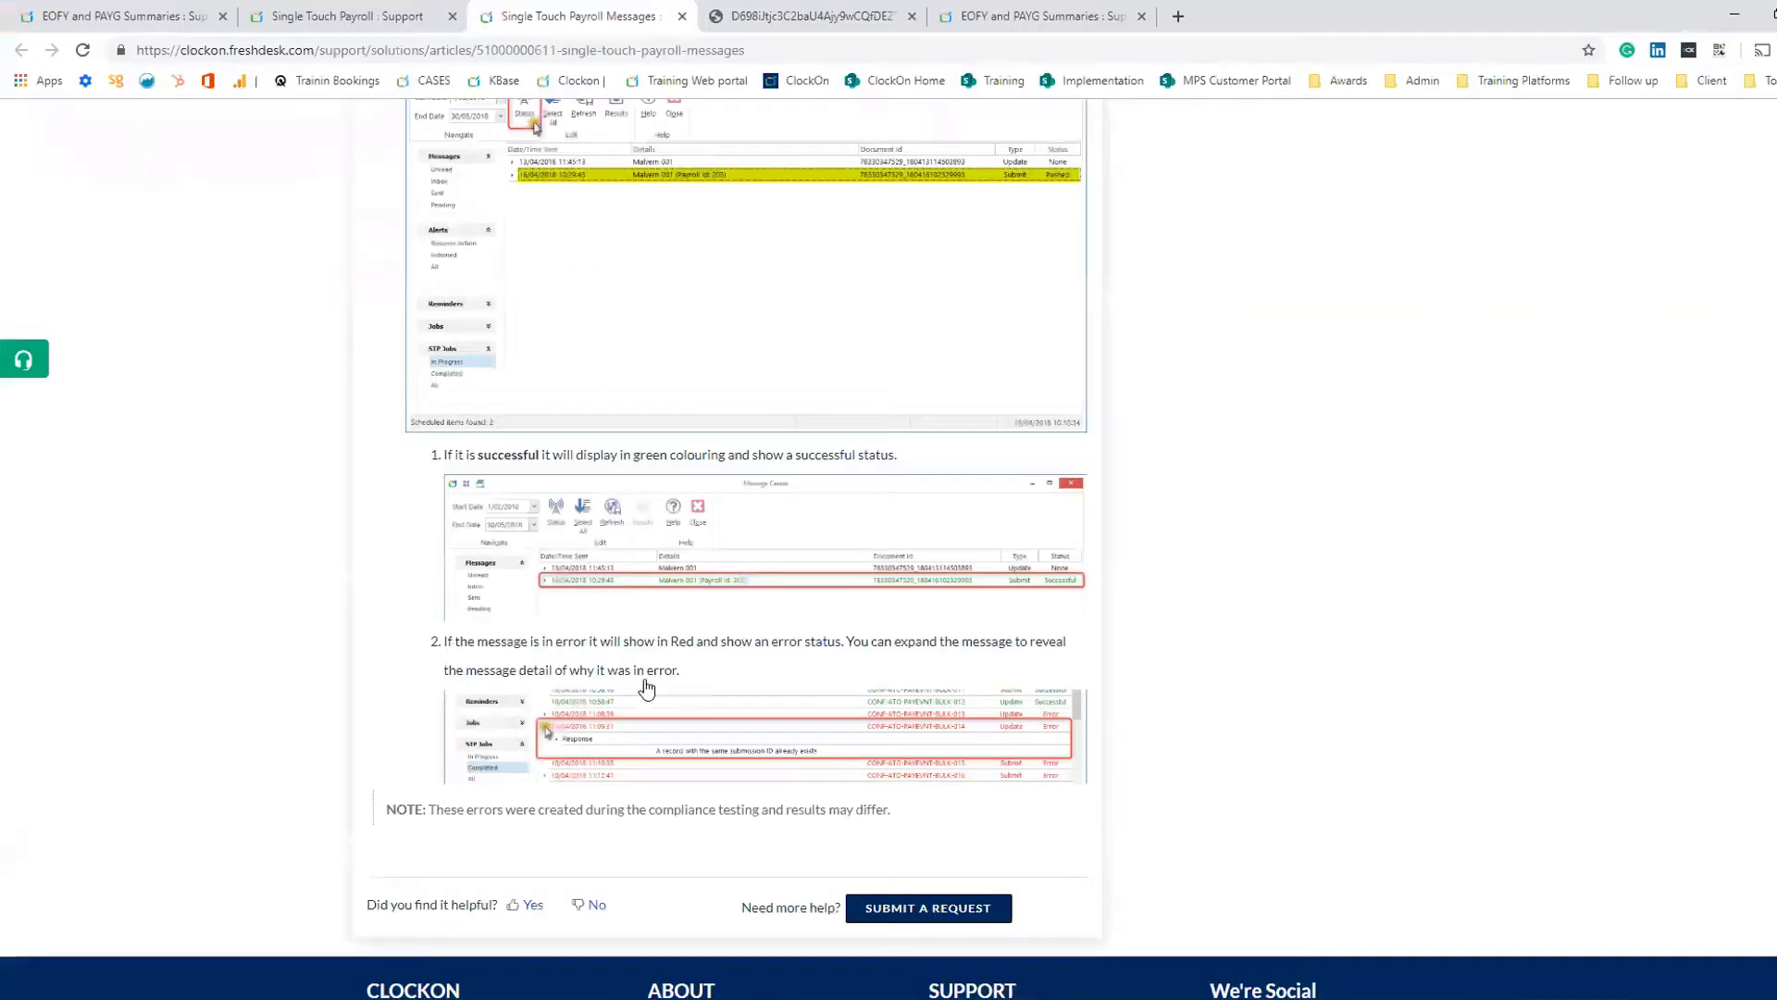
pyautogui.scroll(6, 567, 393)
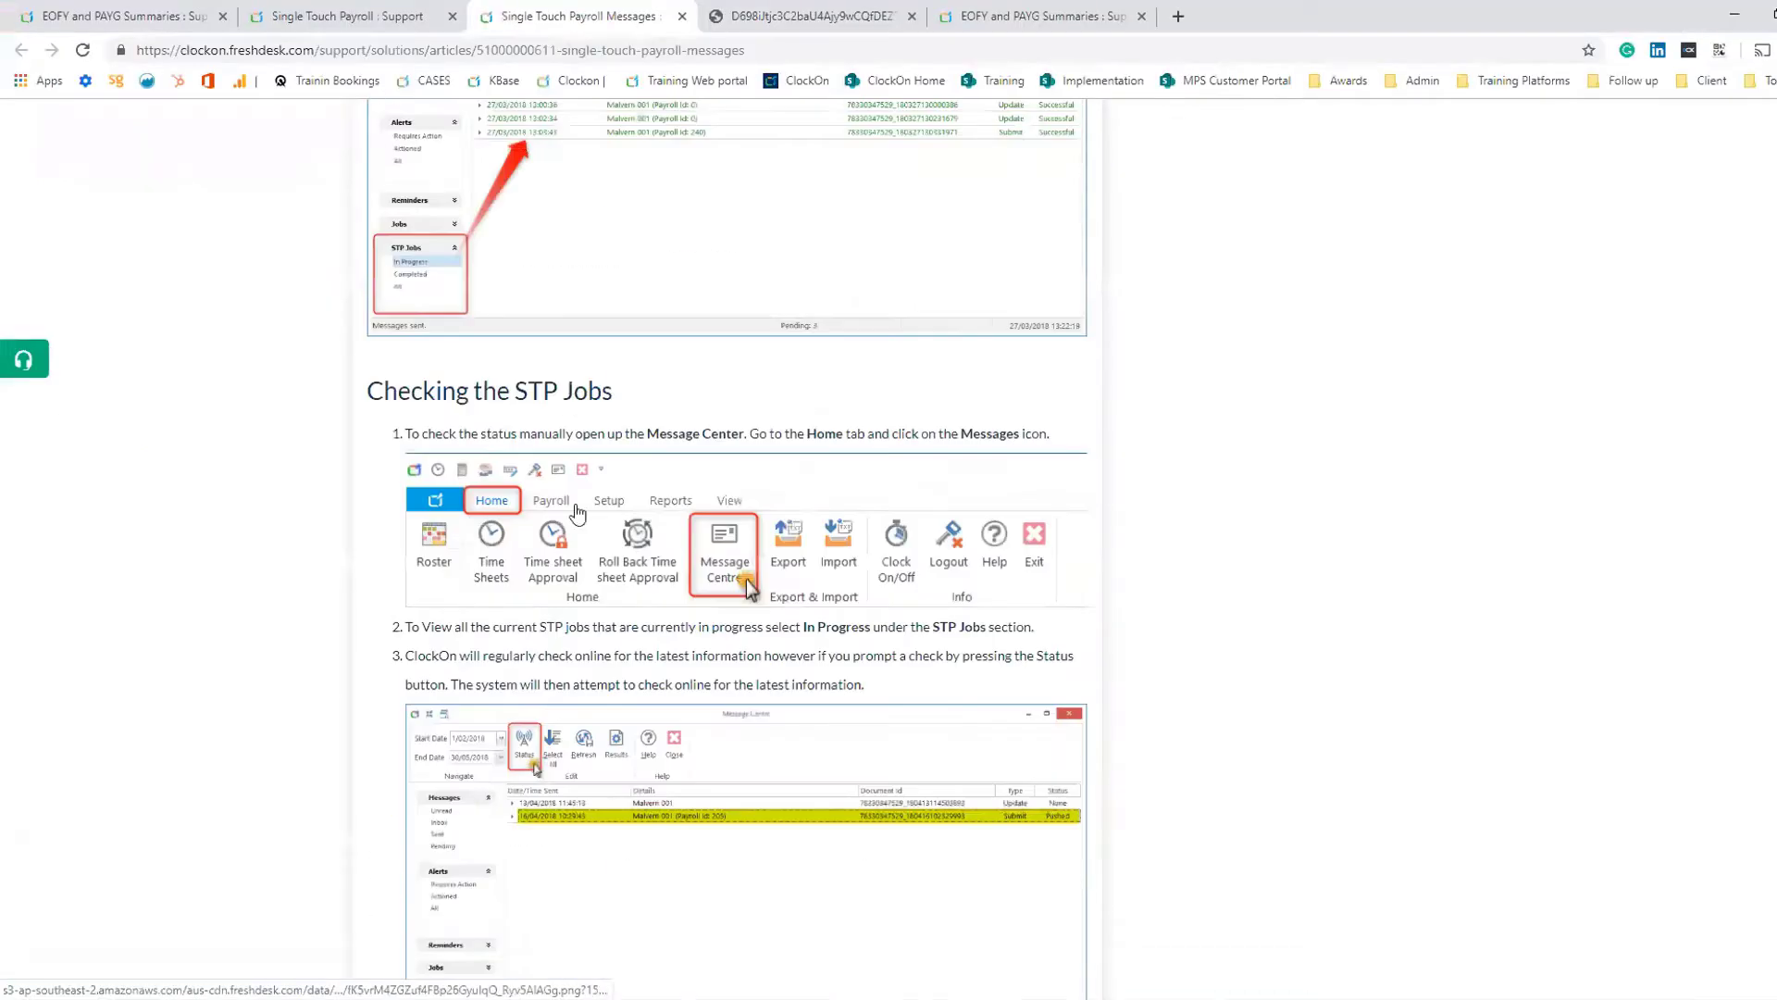
pyautogui.scroll(-3, 671, 611)
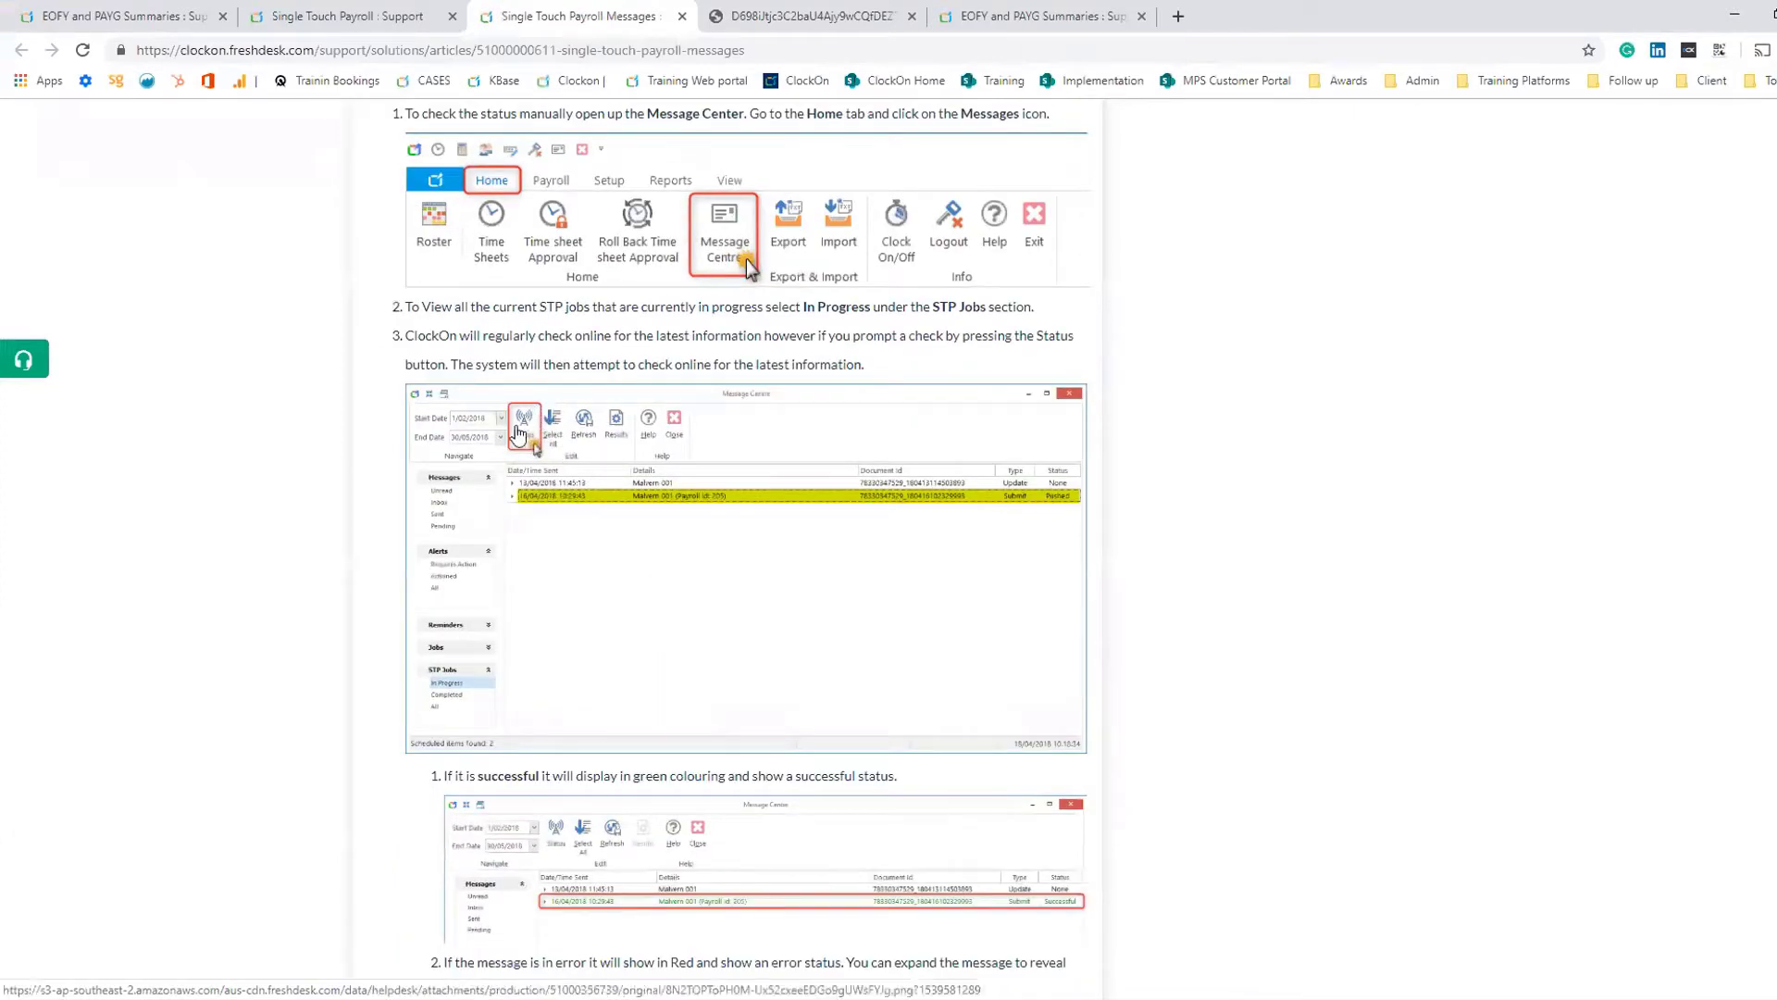
pyautogui.keyDown('ctrl'); pyautogui.scroll(1, 1044, 535); pyautogui.keyUp('ctrl')
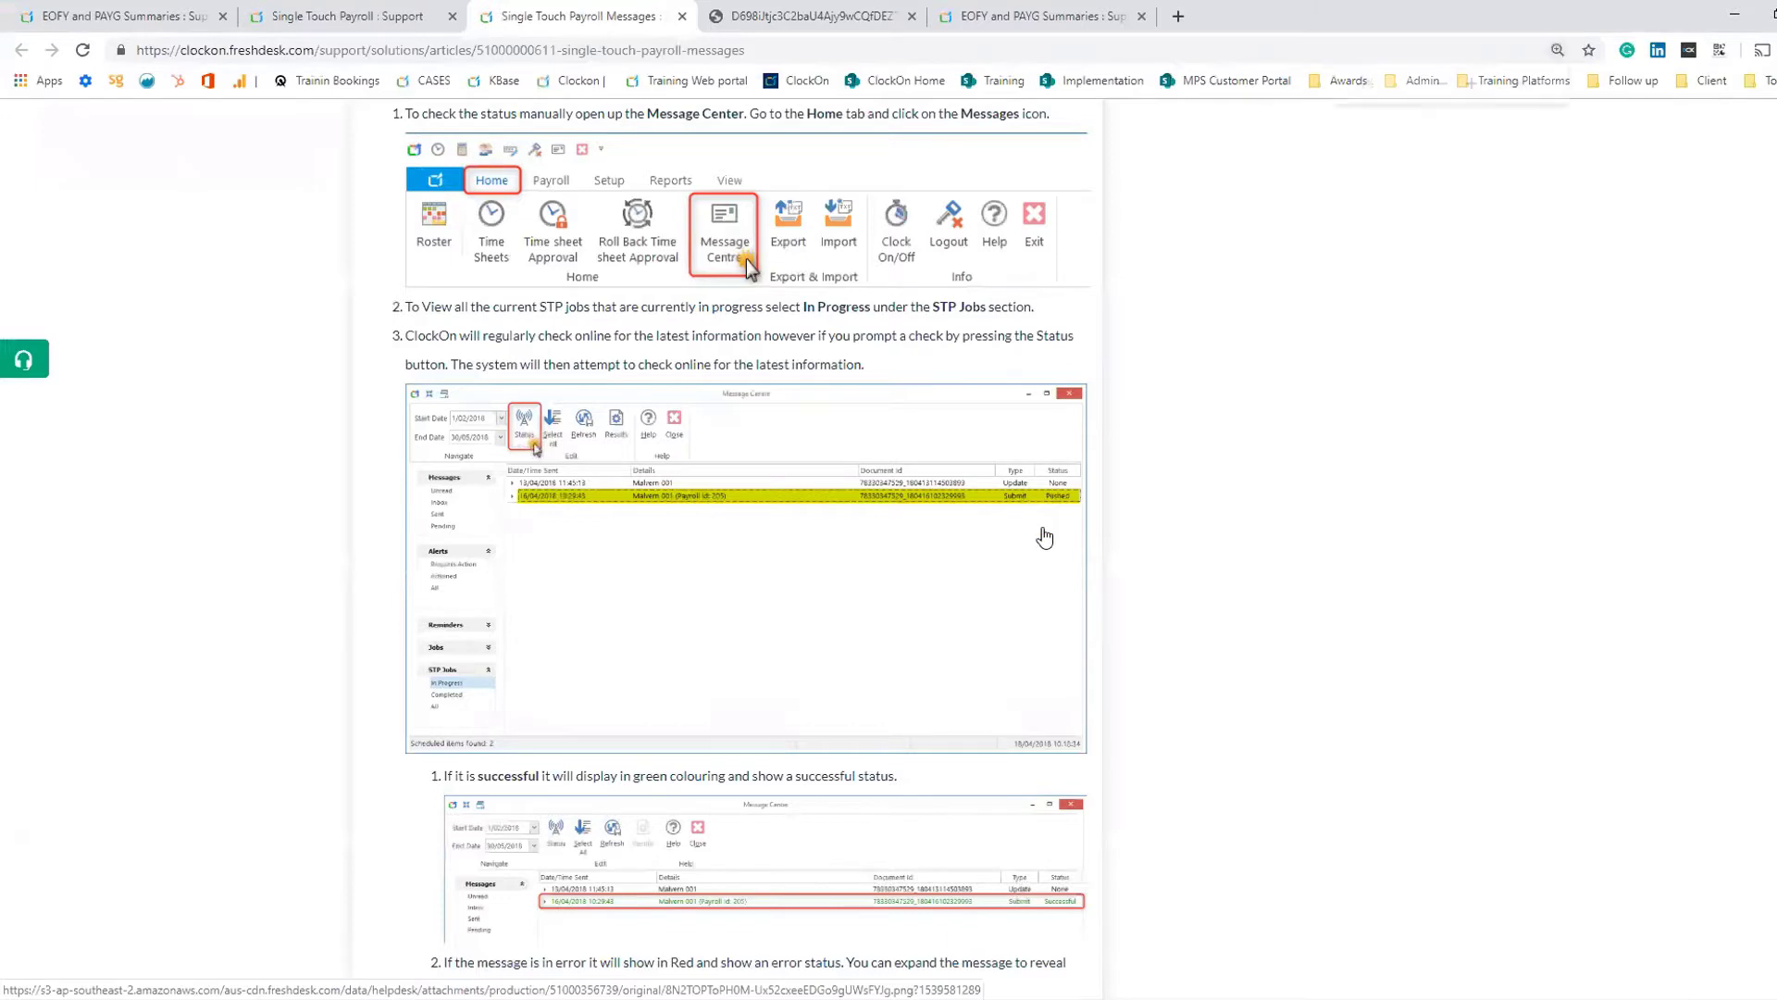
pyautogui.keyDown('ctrl'); pyautogui.scroll(1, 1044, 535); pyautogui.keyUp('ctrl')
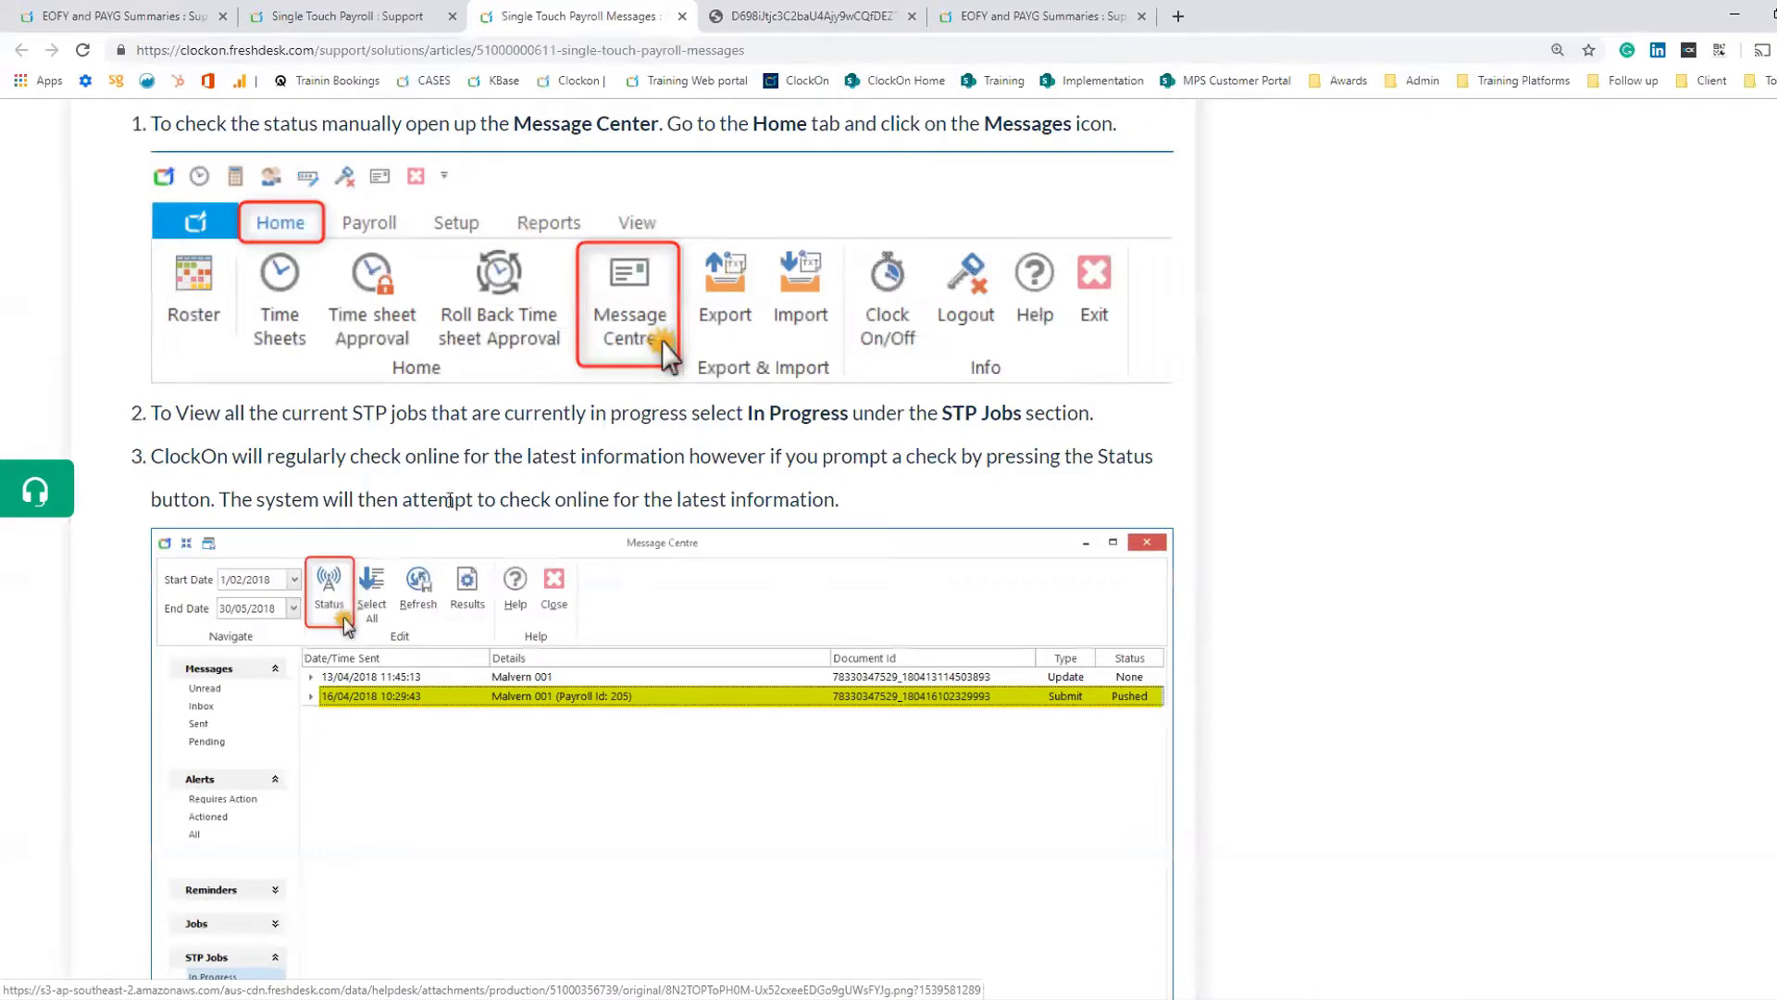
pyautogui.scroll(-1, 460, 525)
pyautogui.scroll(-3, 460, 524)
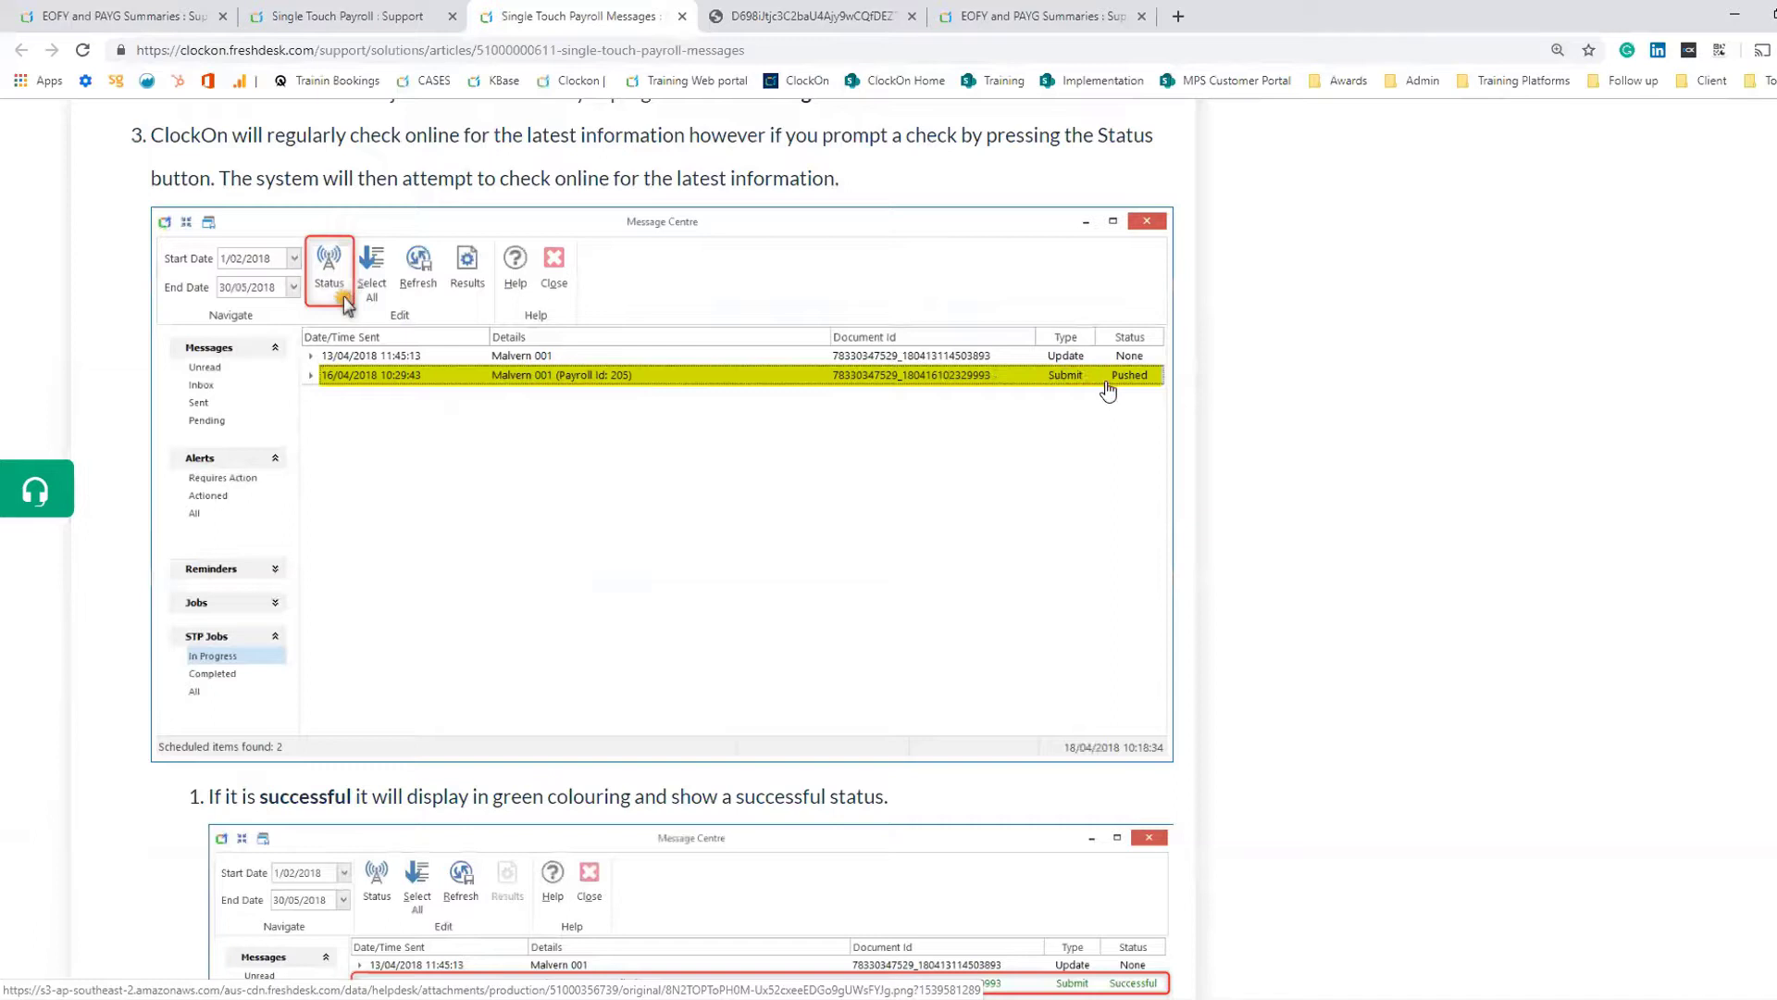
pyautogui.scroll(-3, 1148, 400)
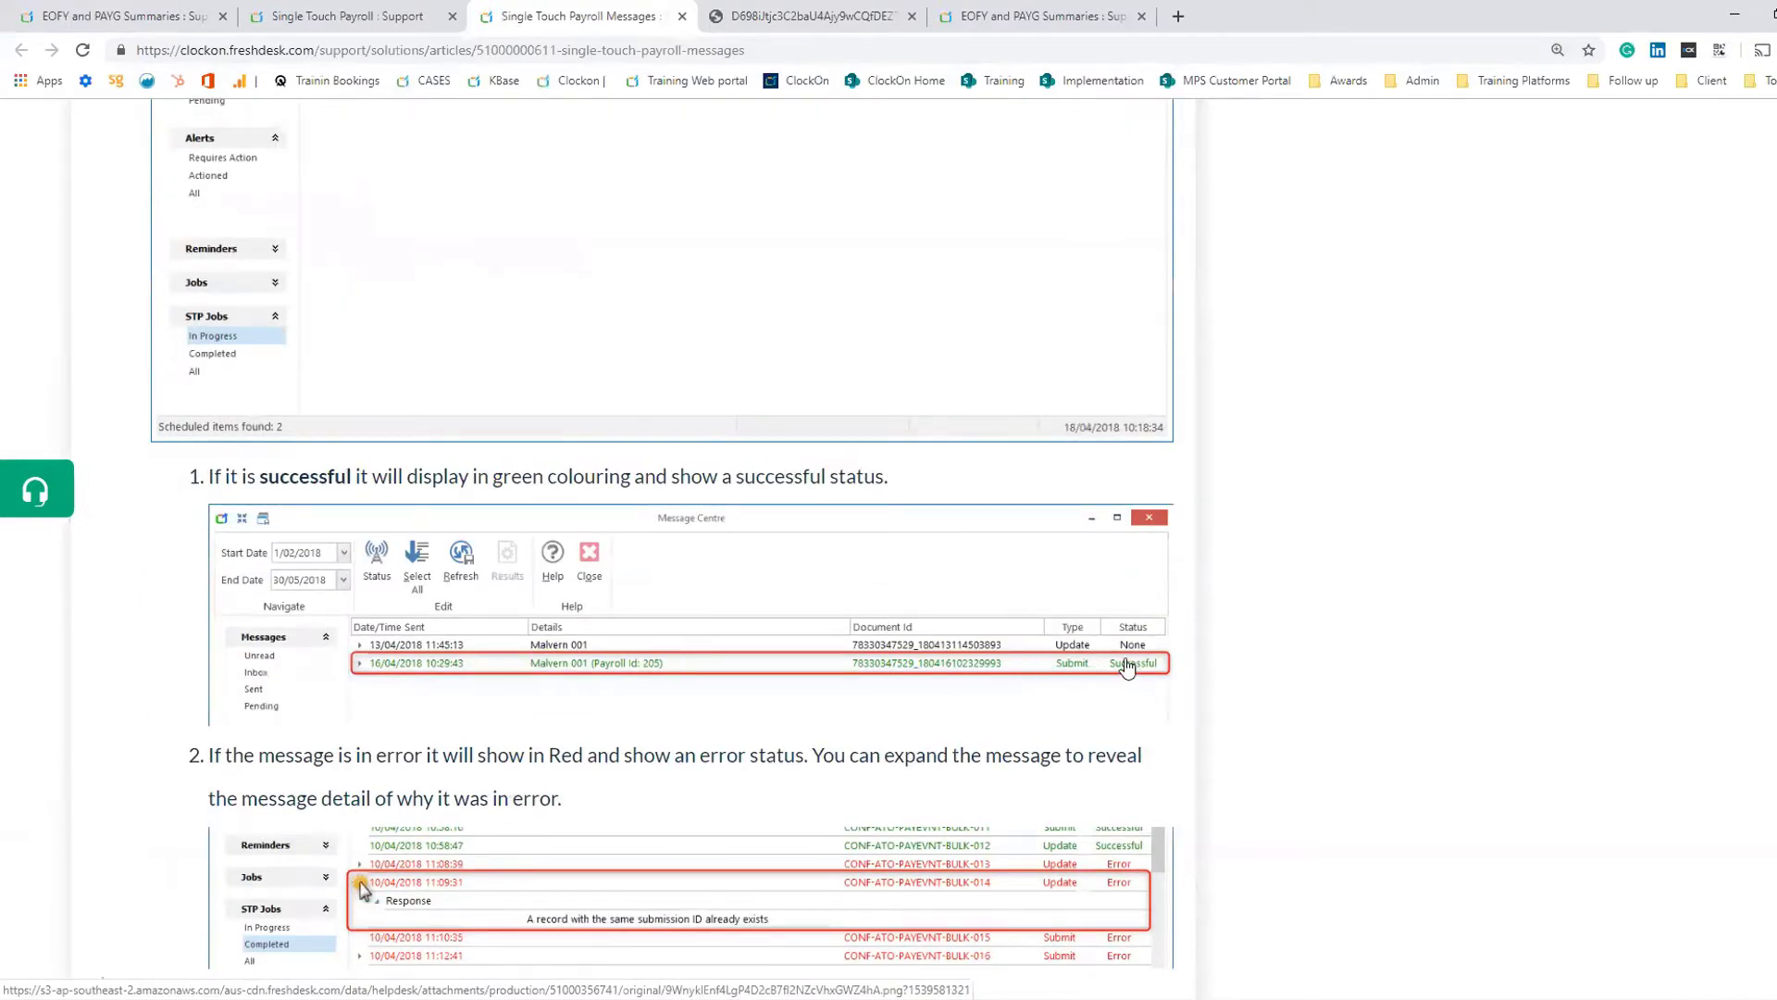
pyautogui.scroll(-3, 1123, 665)
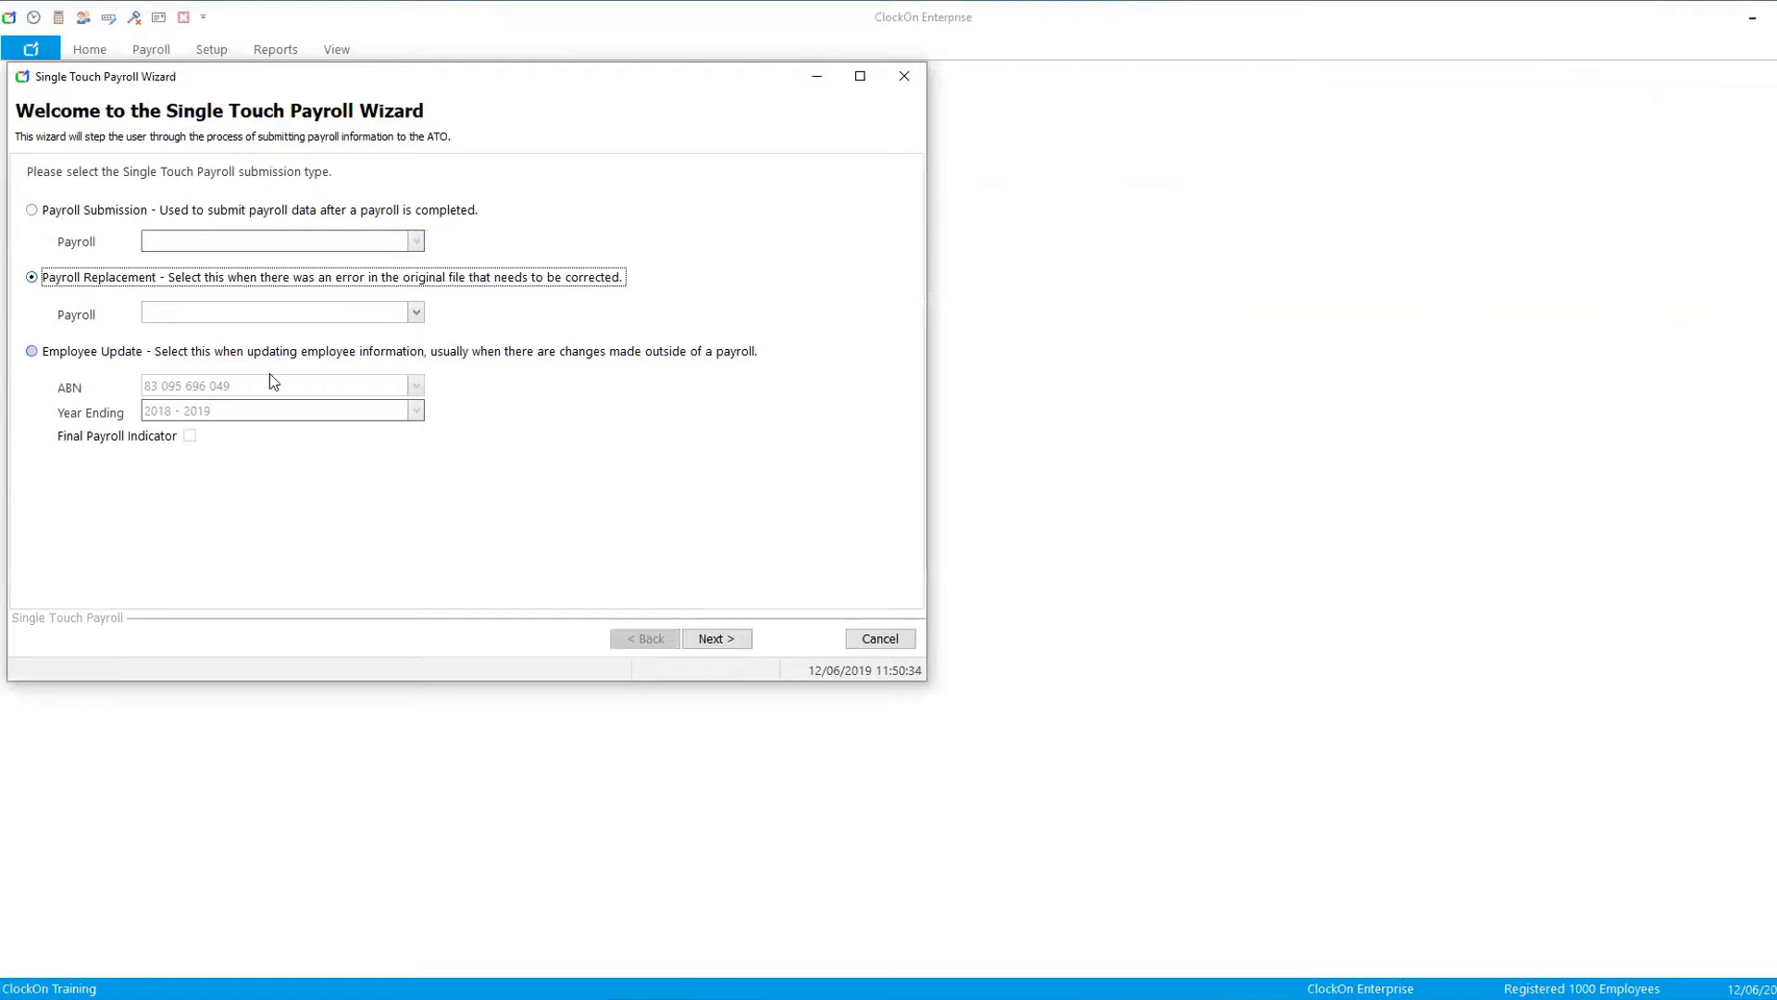
# - Choose Employee Update, toggle the Final Payroll Indicator on and off, set Year Ending to 2017 - 2018, and close the wizard
pyautogui.click(50, 353)
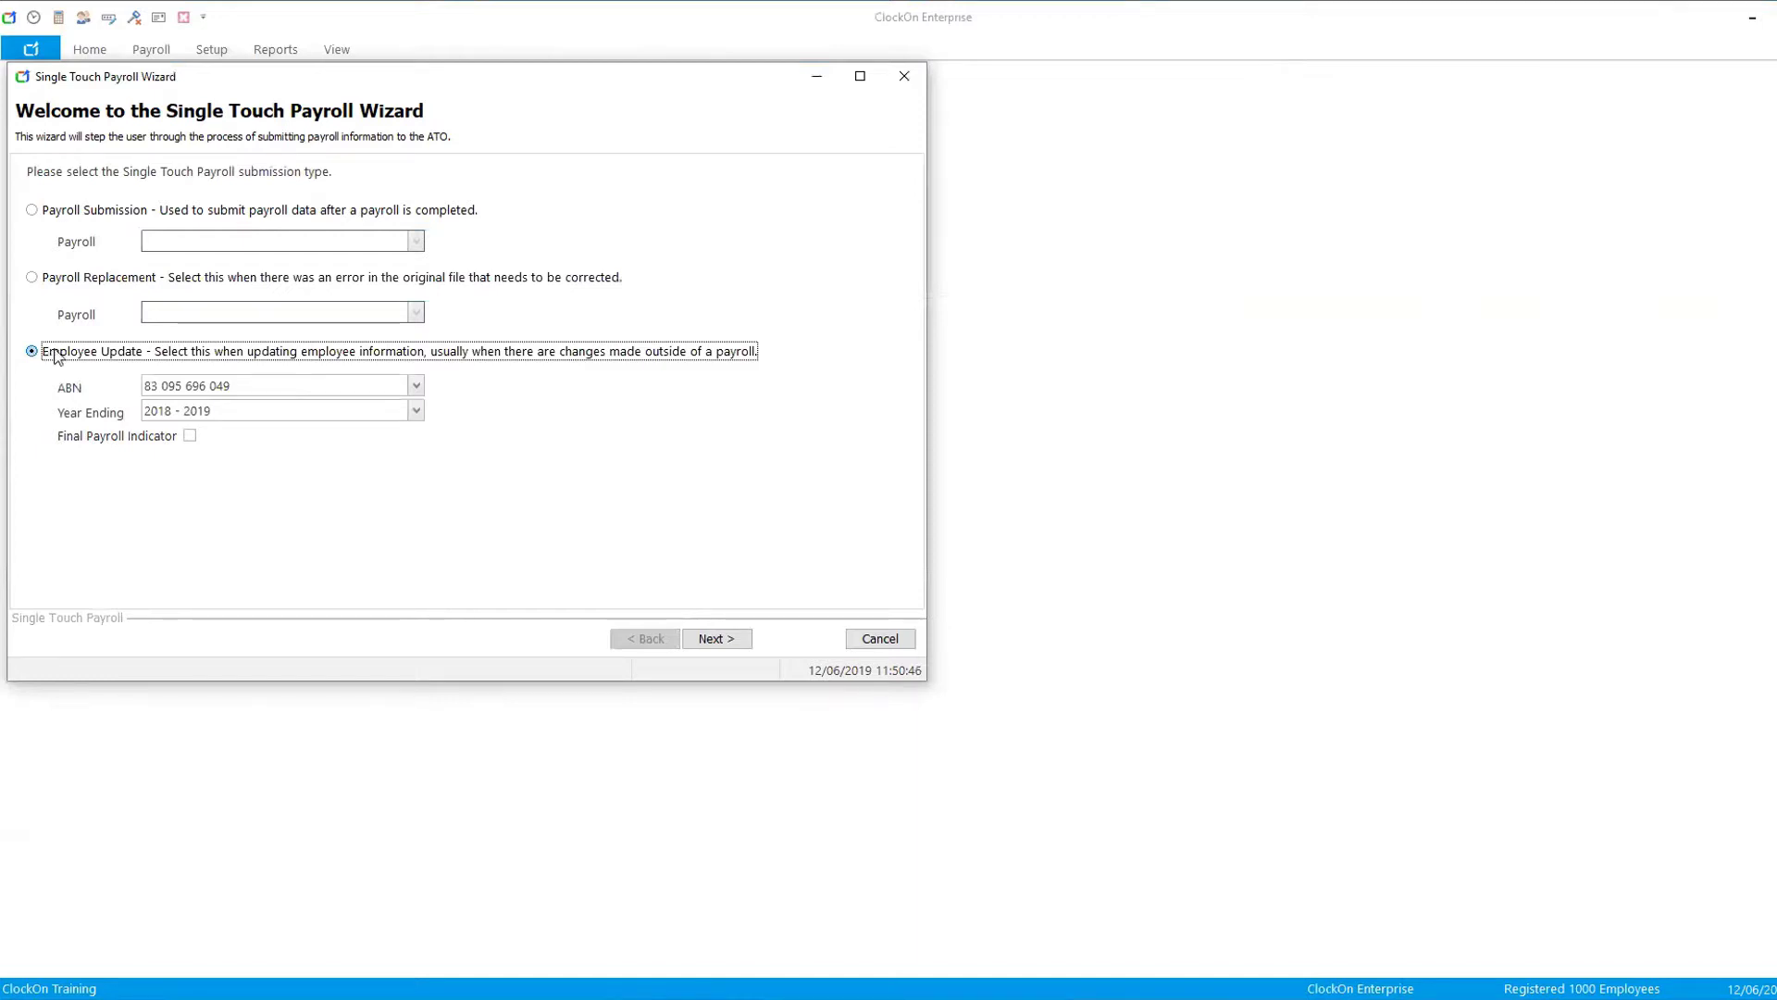
pyautogui.click(189, 437)
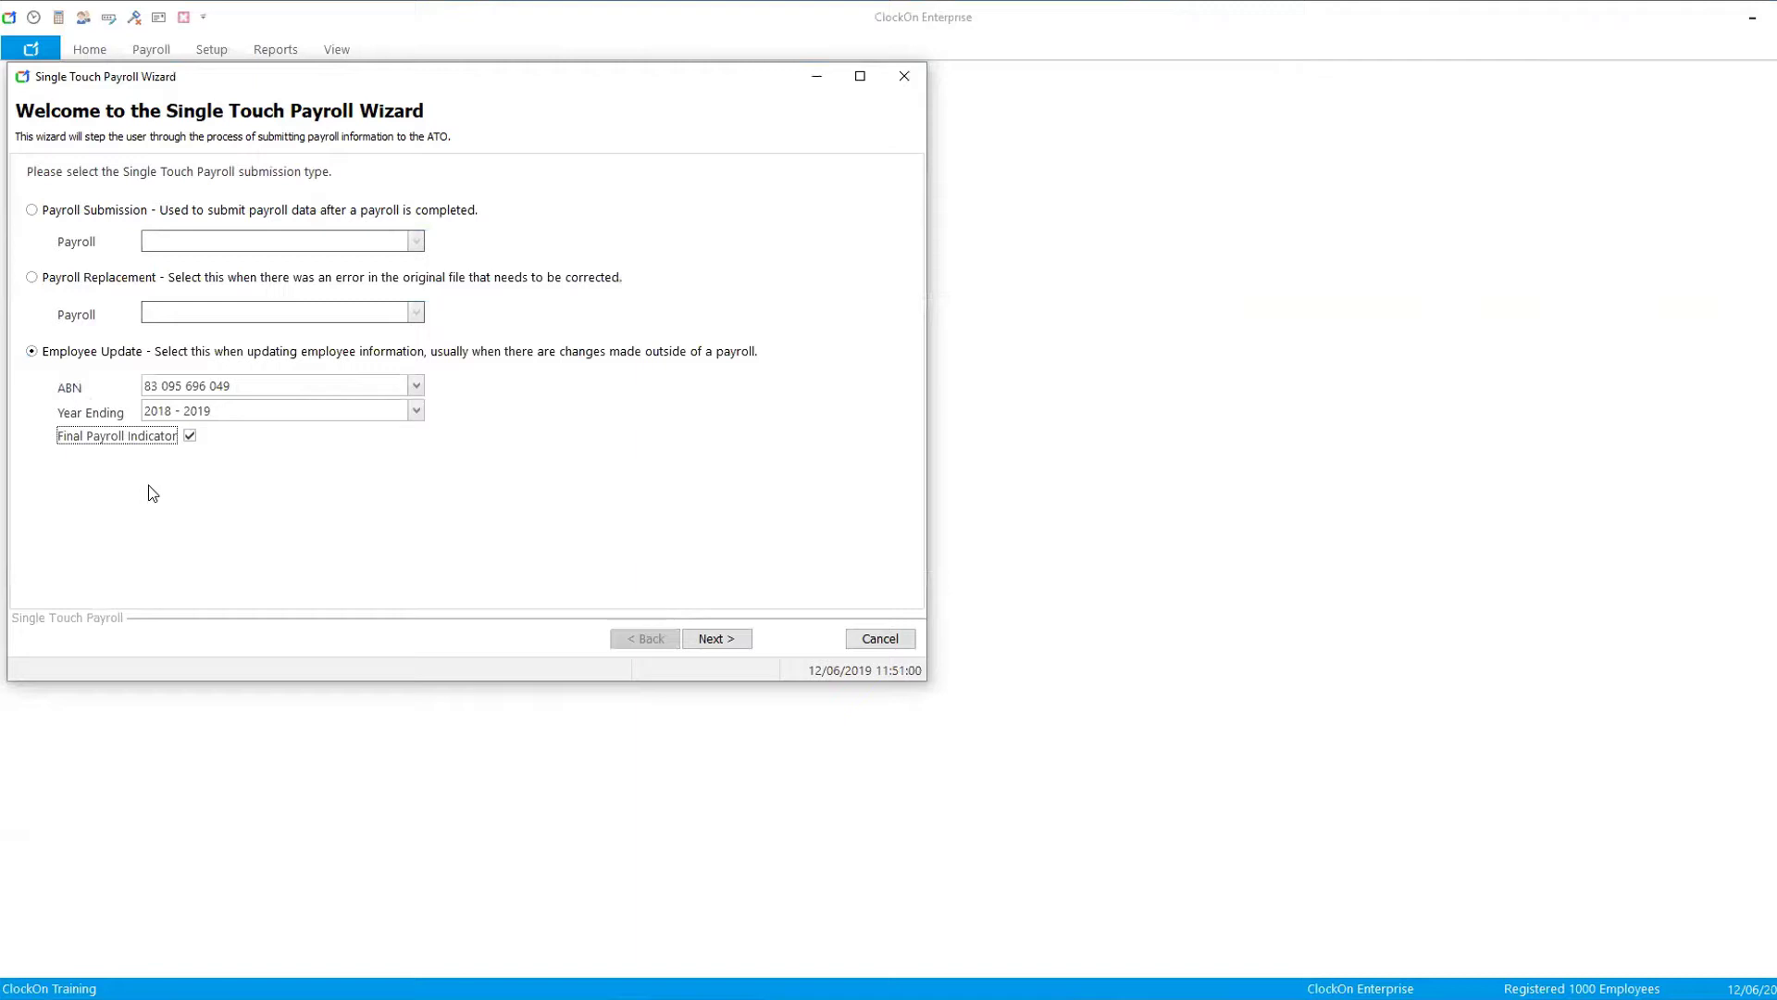
pyautogui.click(190, 435)
pyautogui.click(413, 410)
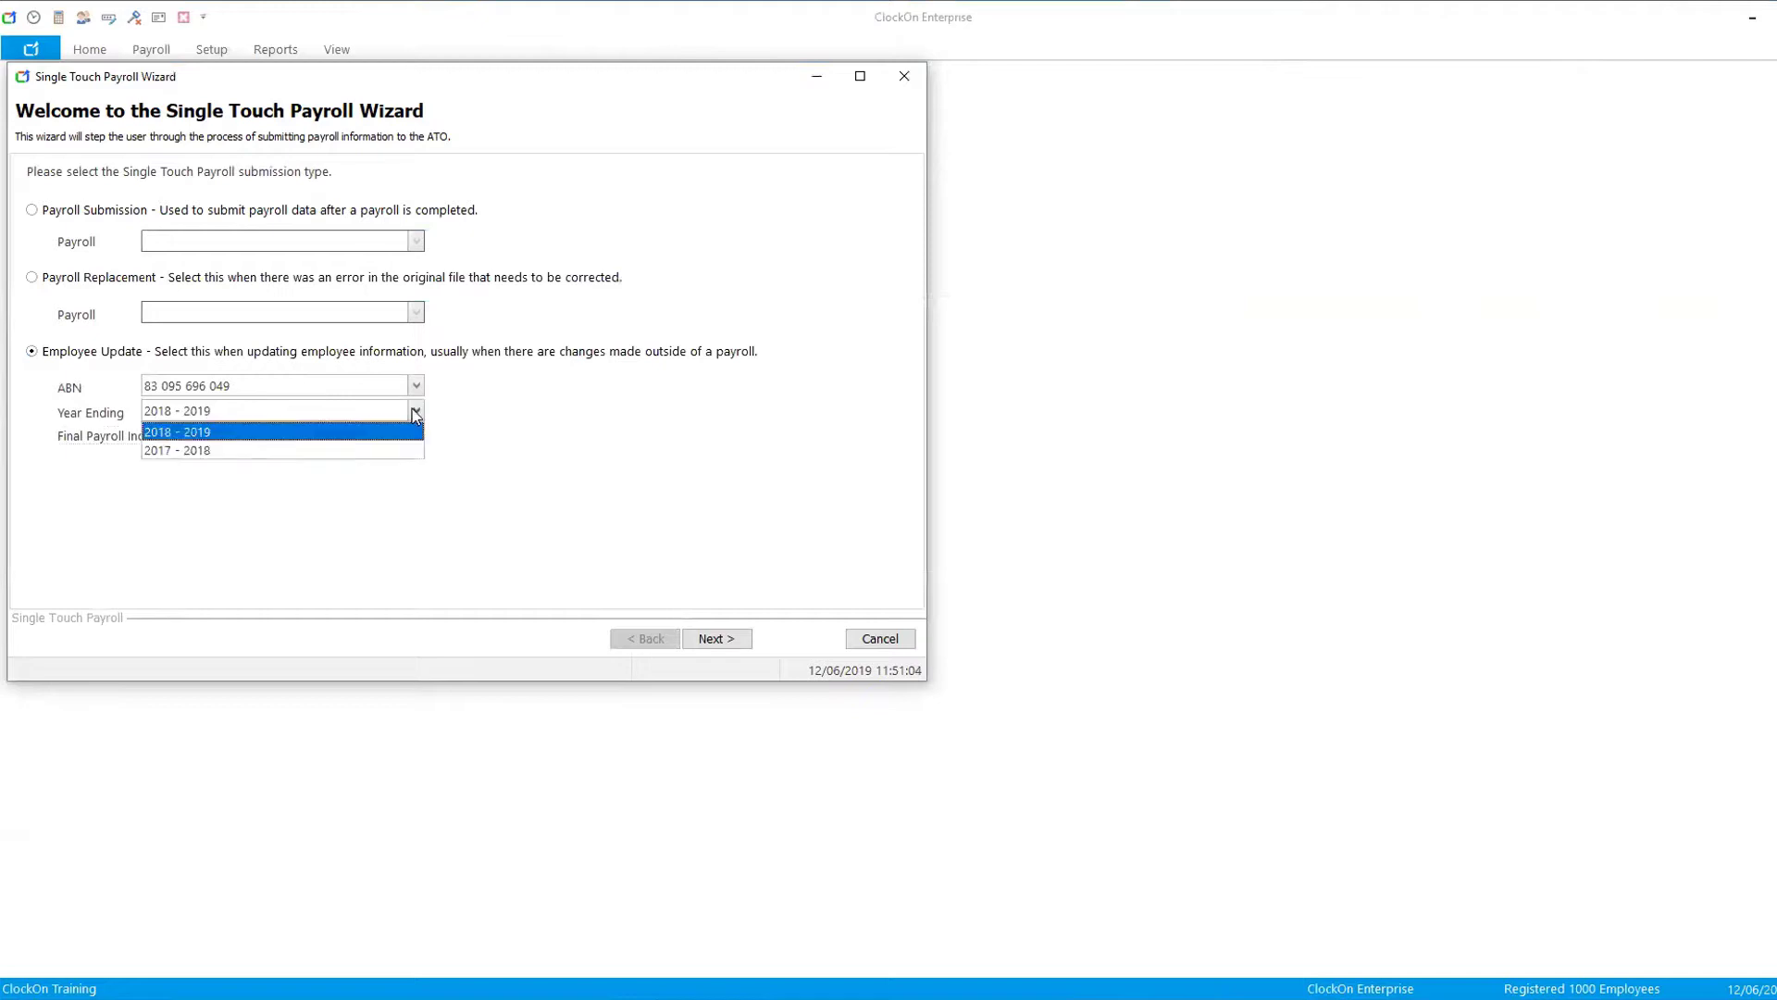
pyautogui.click(220, 449)
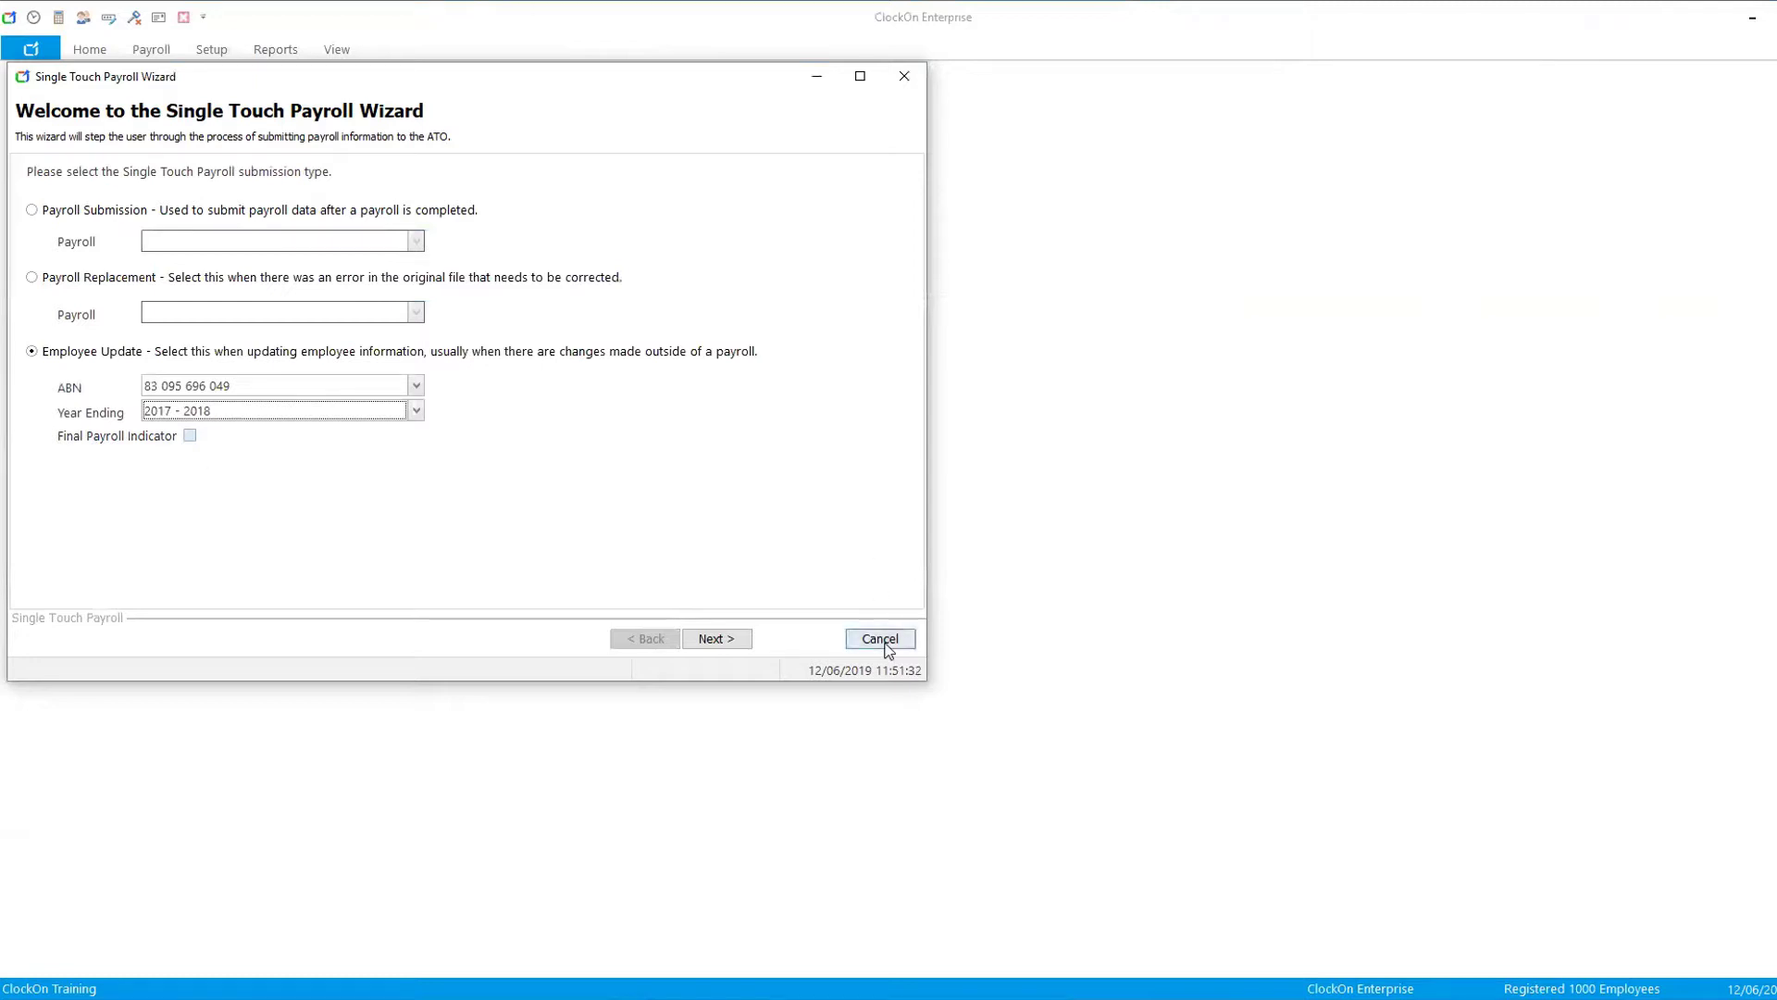
pyautogui.click(903, 74)
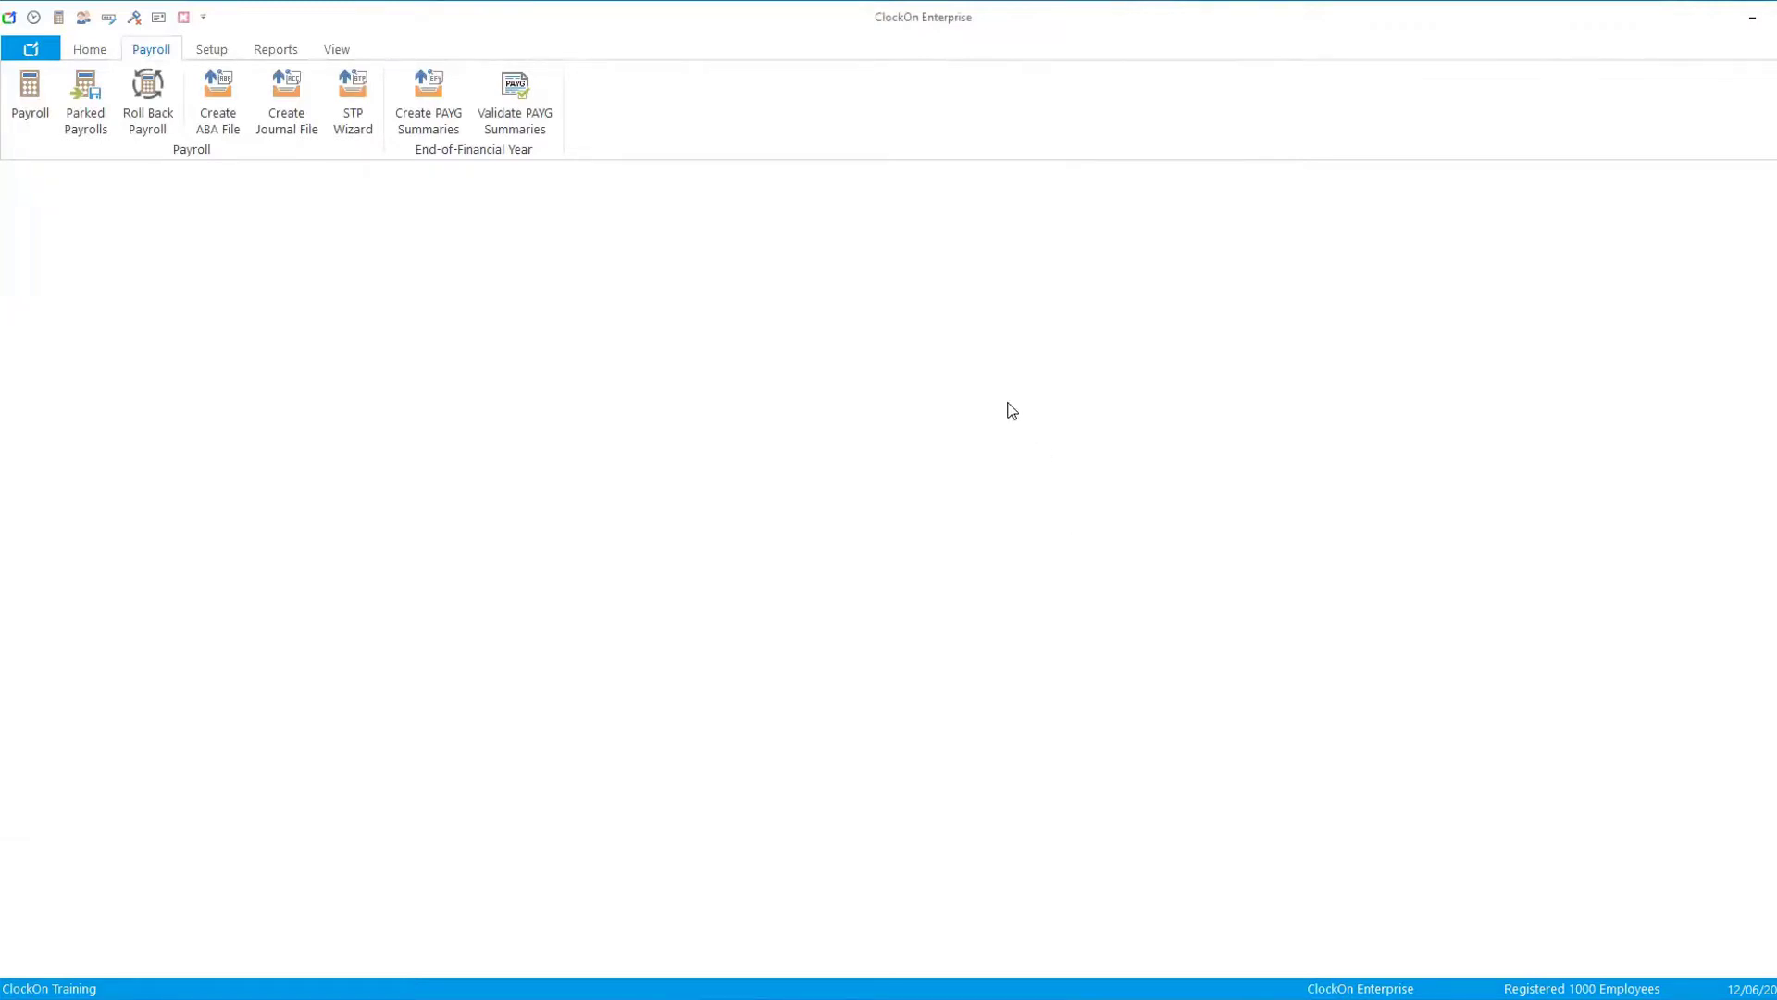
# - Open the Default allowance/deduction template and add a new allowance named Uniform
pyautogui.click(209, 49)
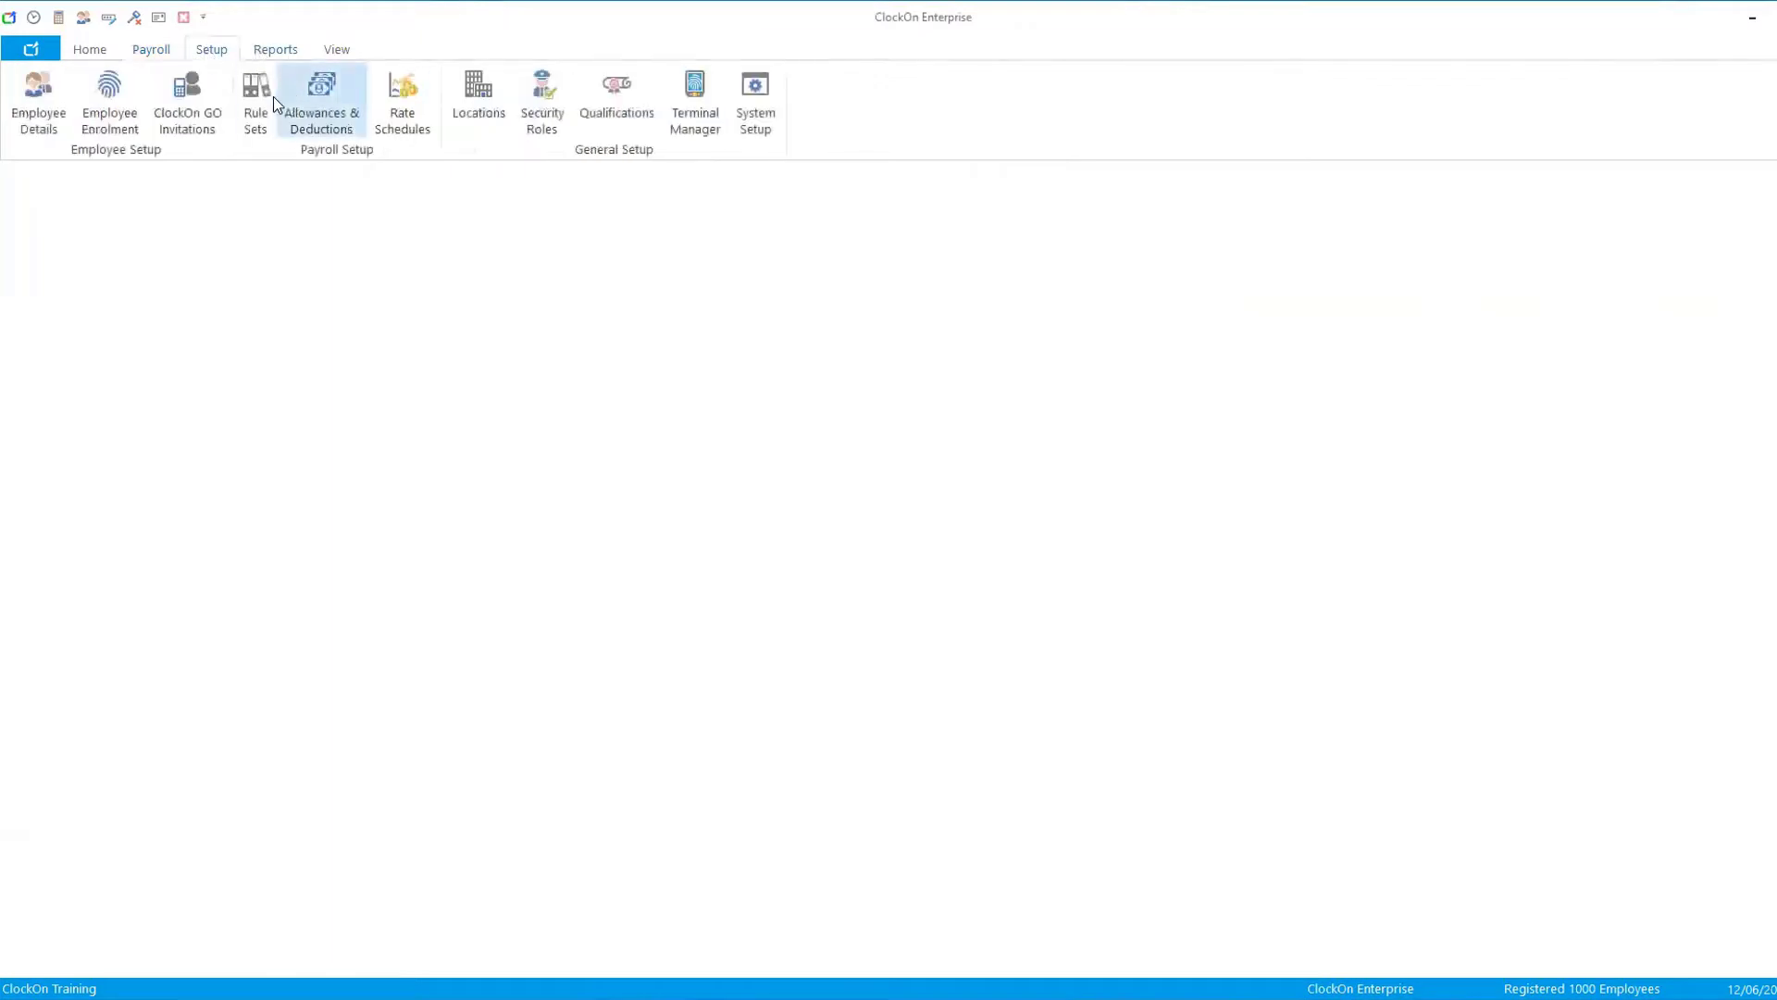
pyautogui.click(324, 102)
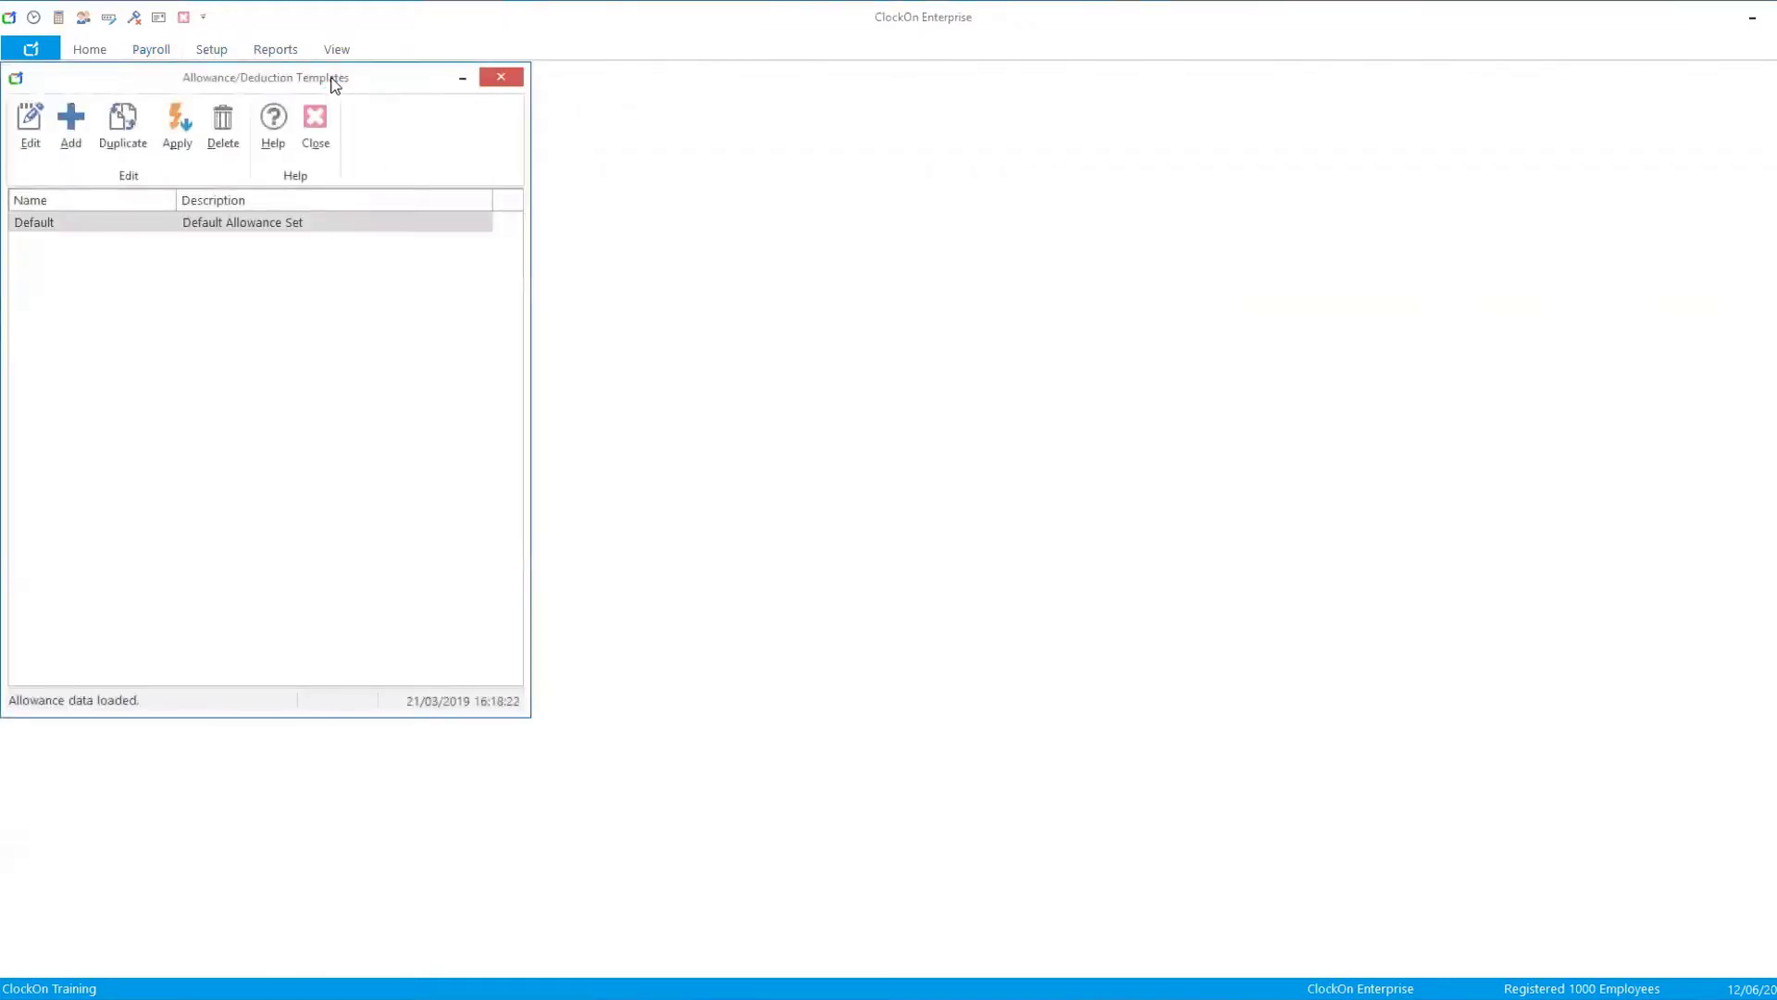
pyautogui.doubleClick(225, 221)
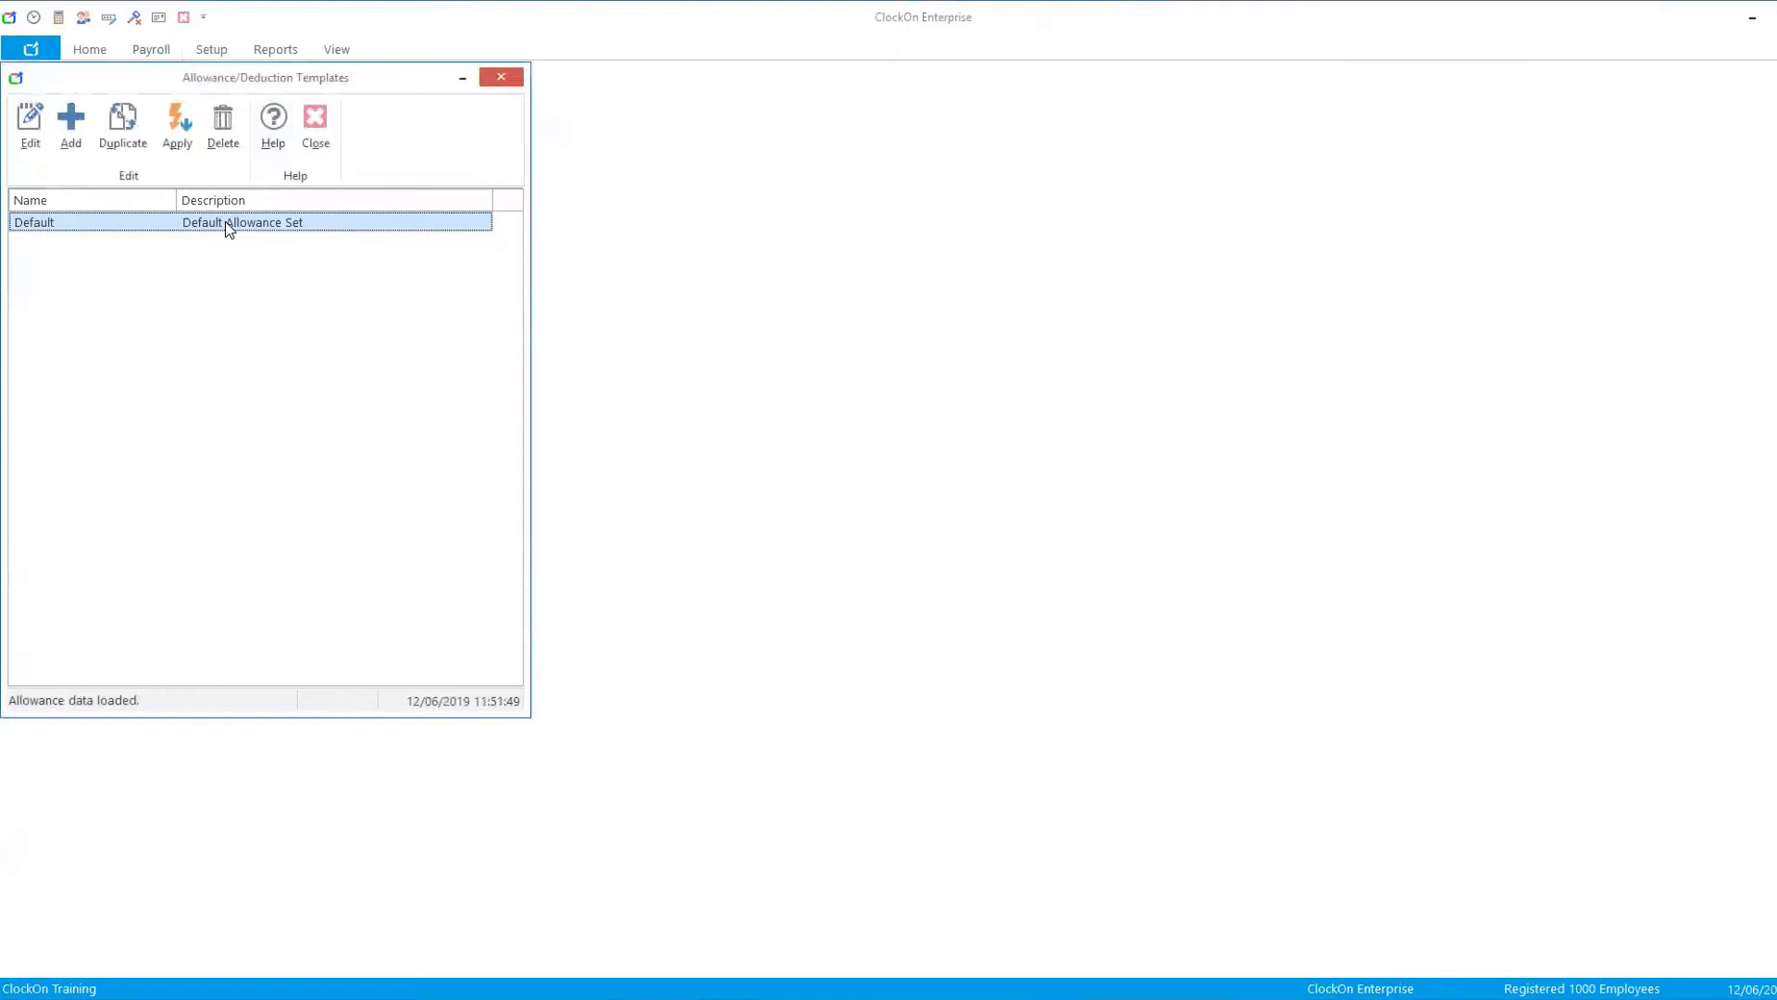
pyautogui.click(1211, 380)
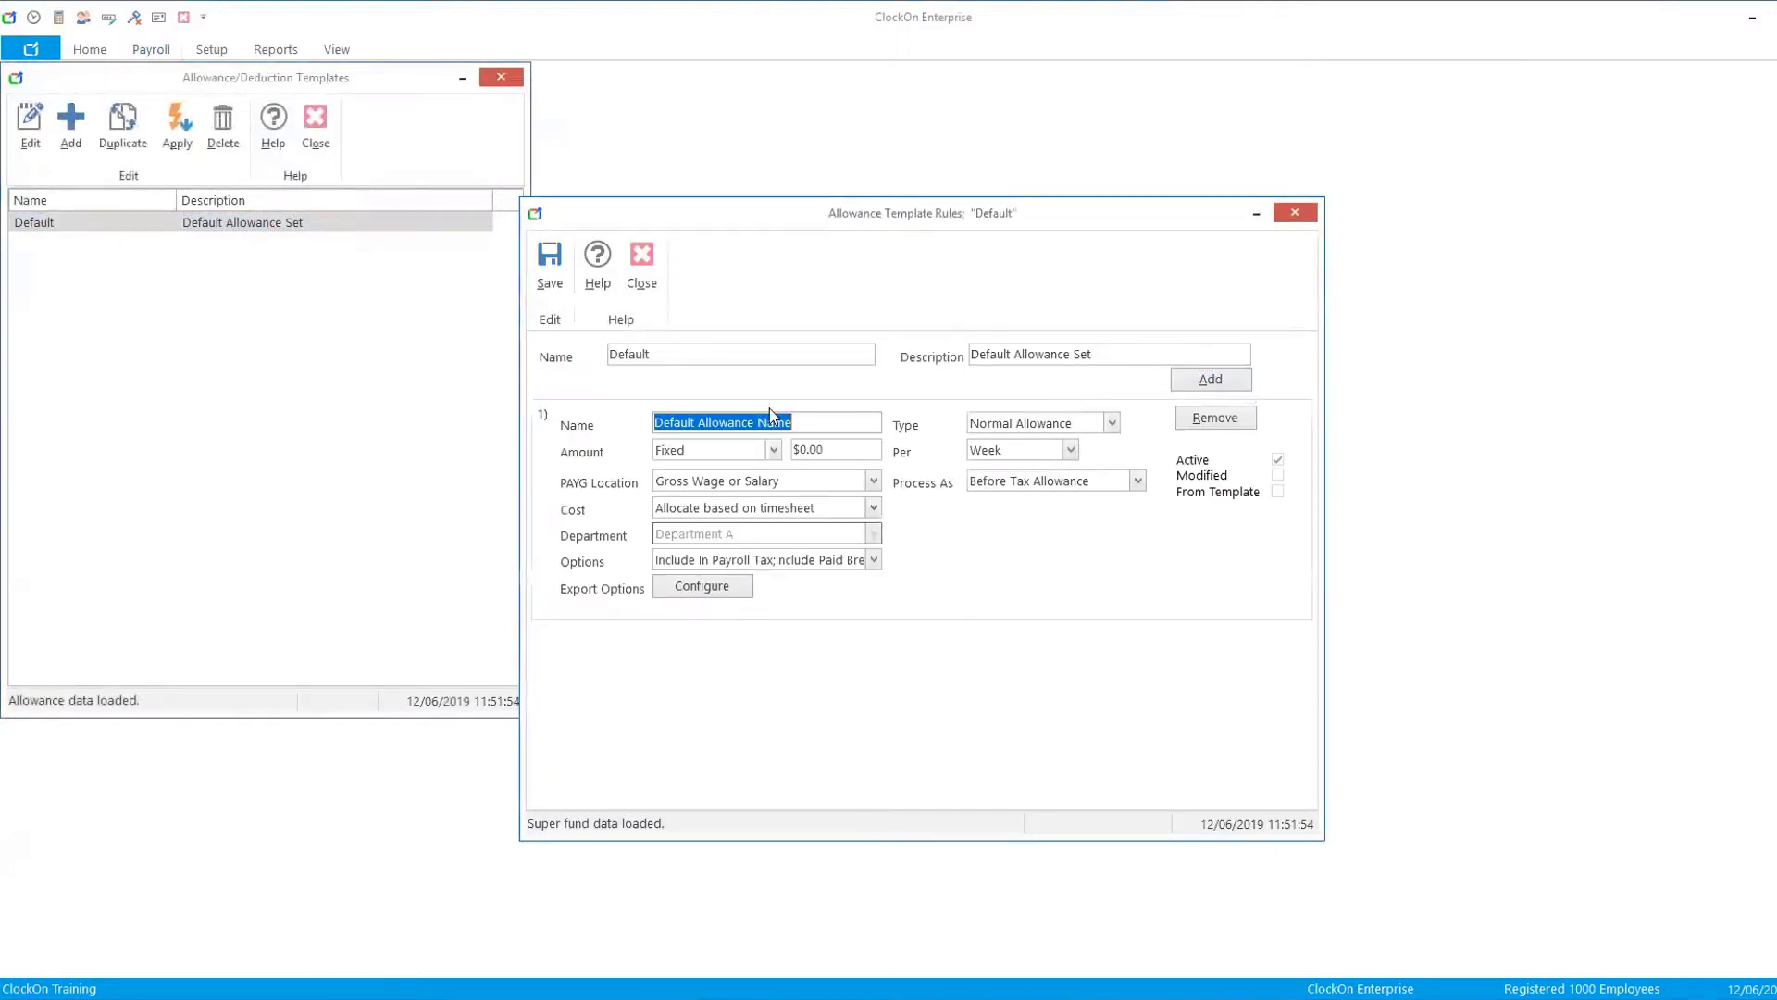
pyautogui.write('Uni')
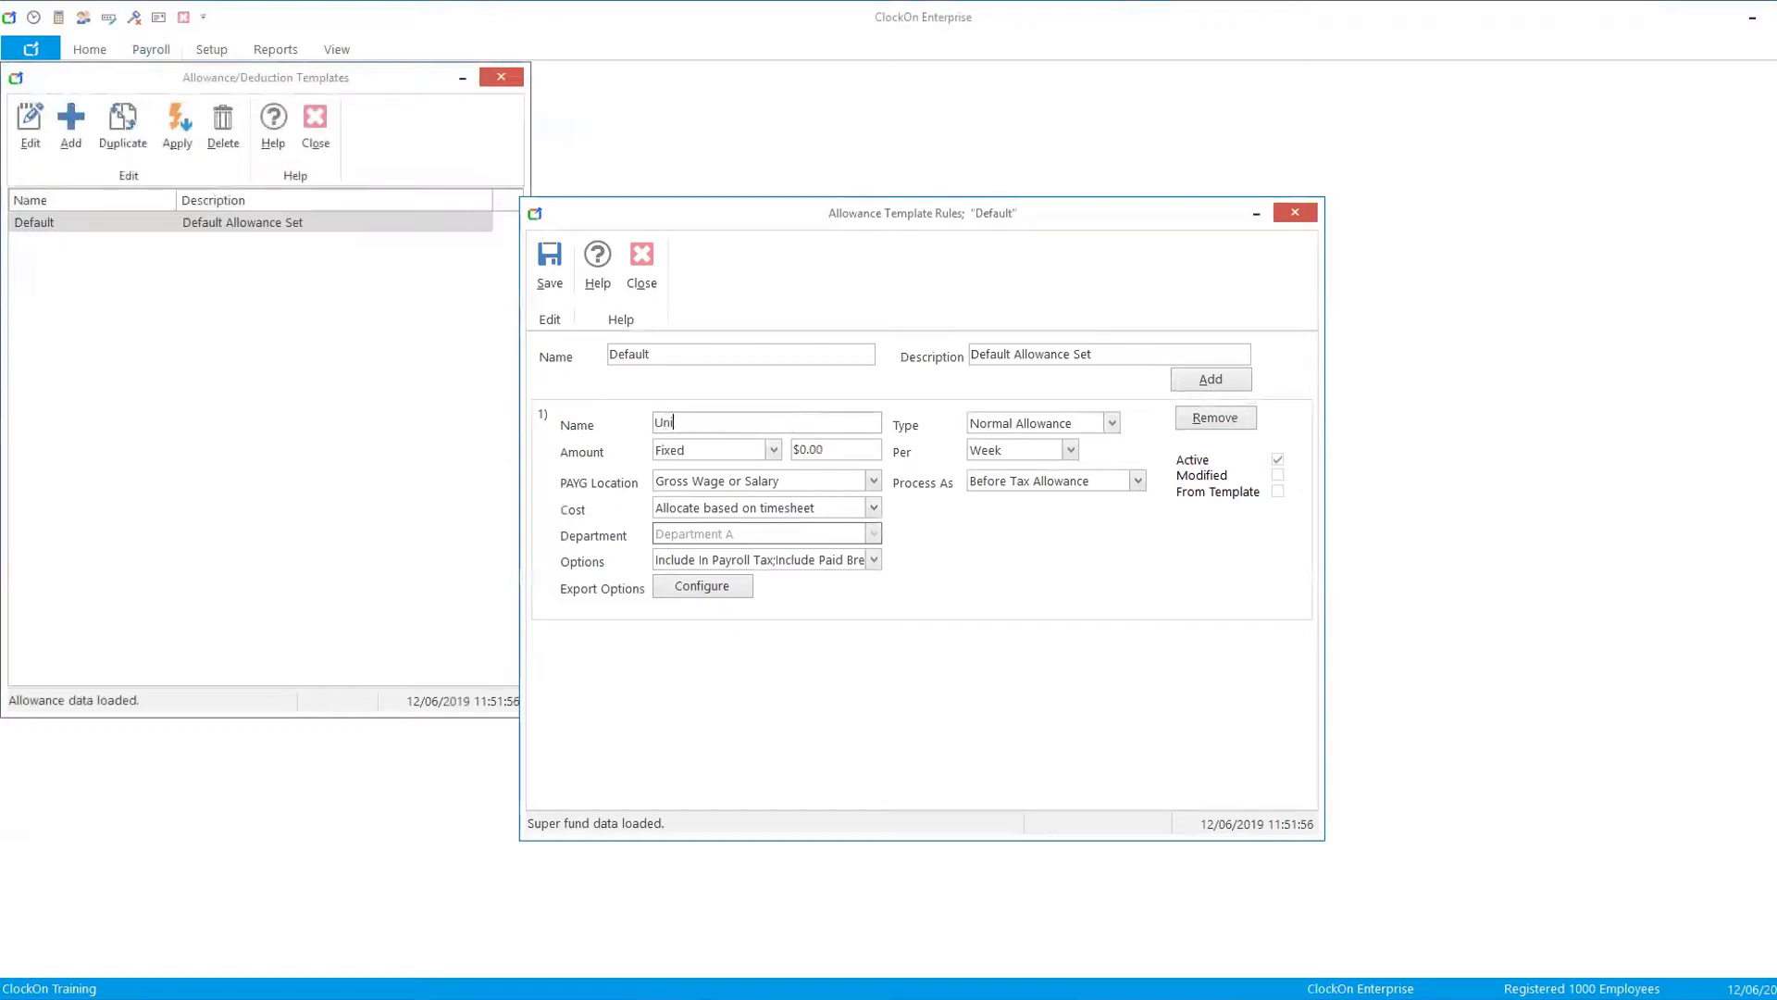
pyautogui.write('form')
# - Set the Uniform allowance's type to Clothing and its PAYG Location to Allowance
pyautogui.click(1113, 424)
pyautogui.click(1010, 482)
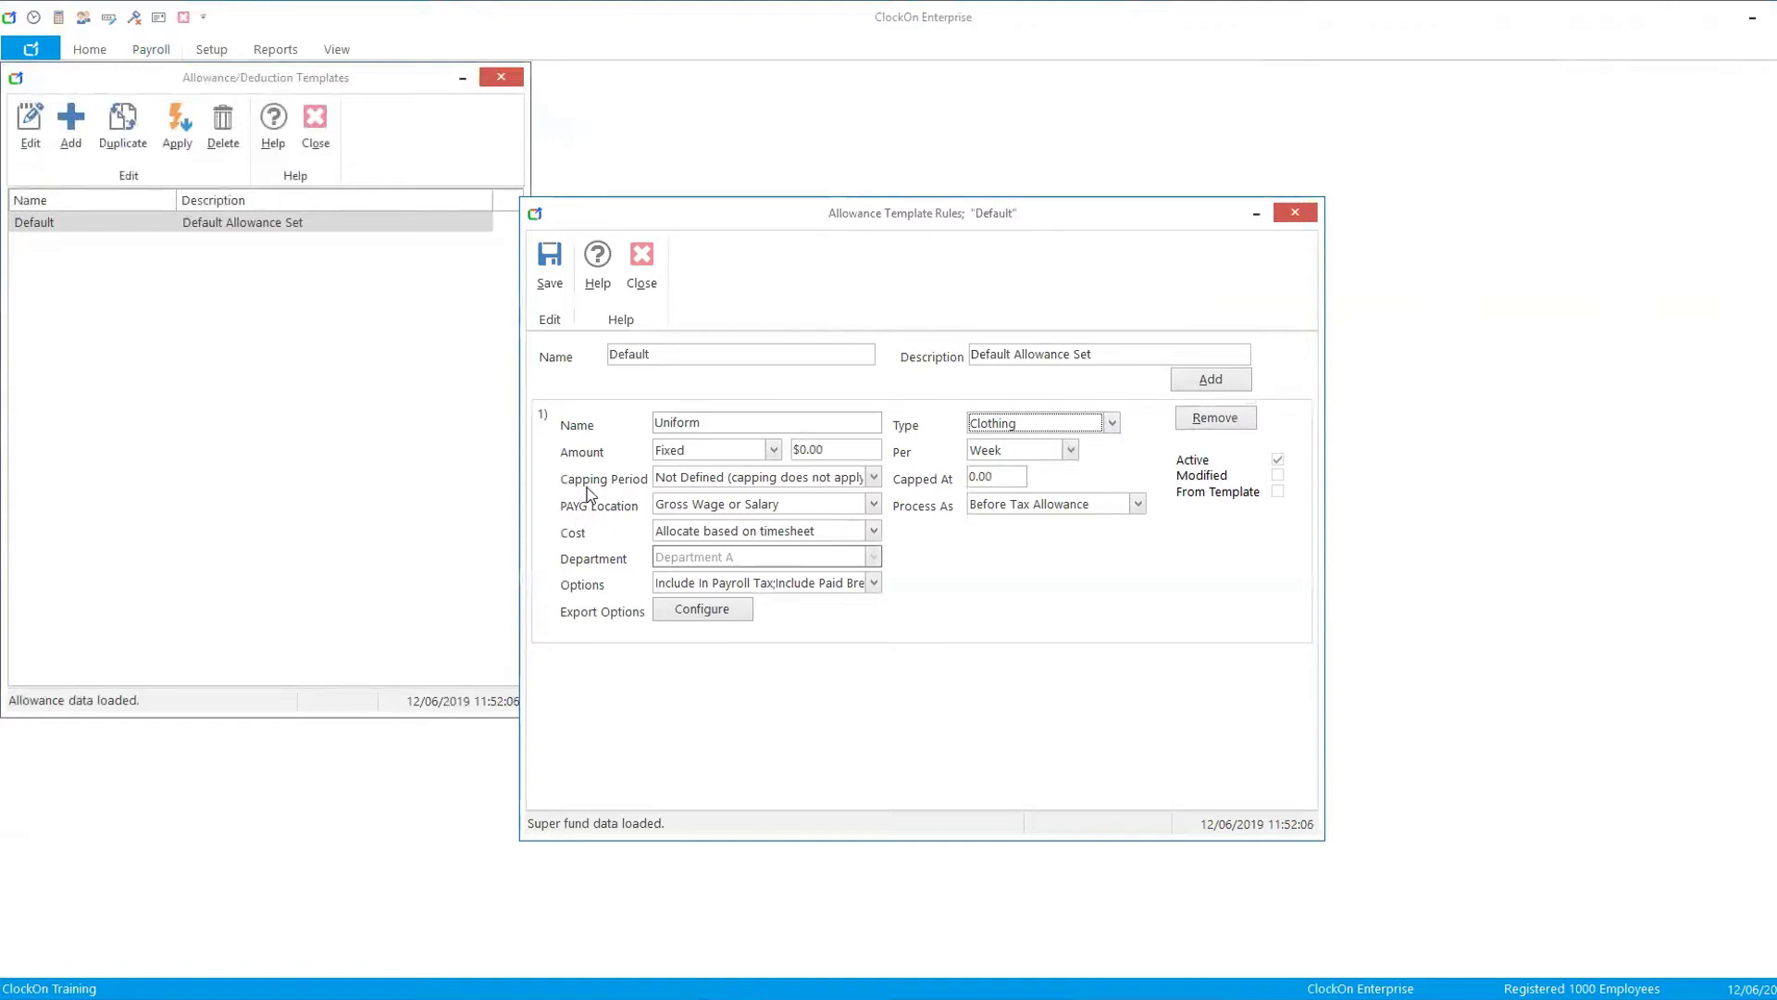
pyautogui.click(874, 504)
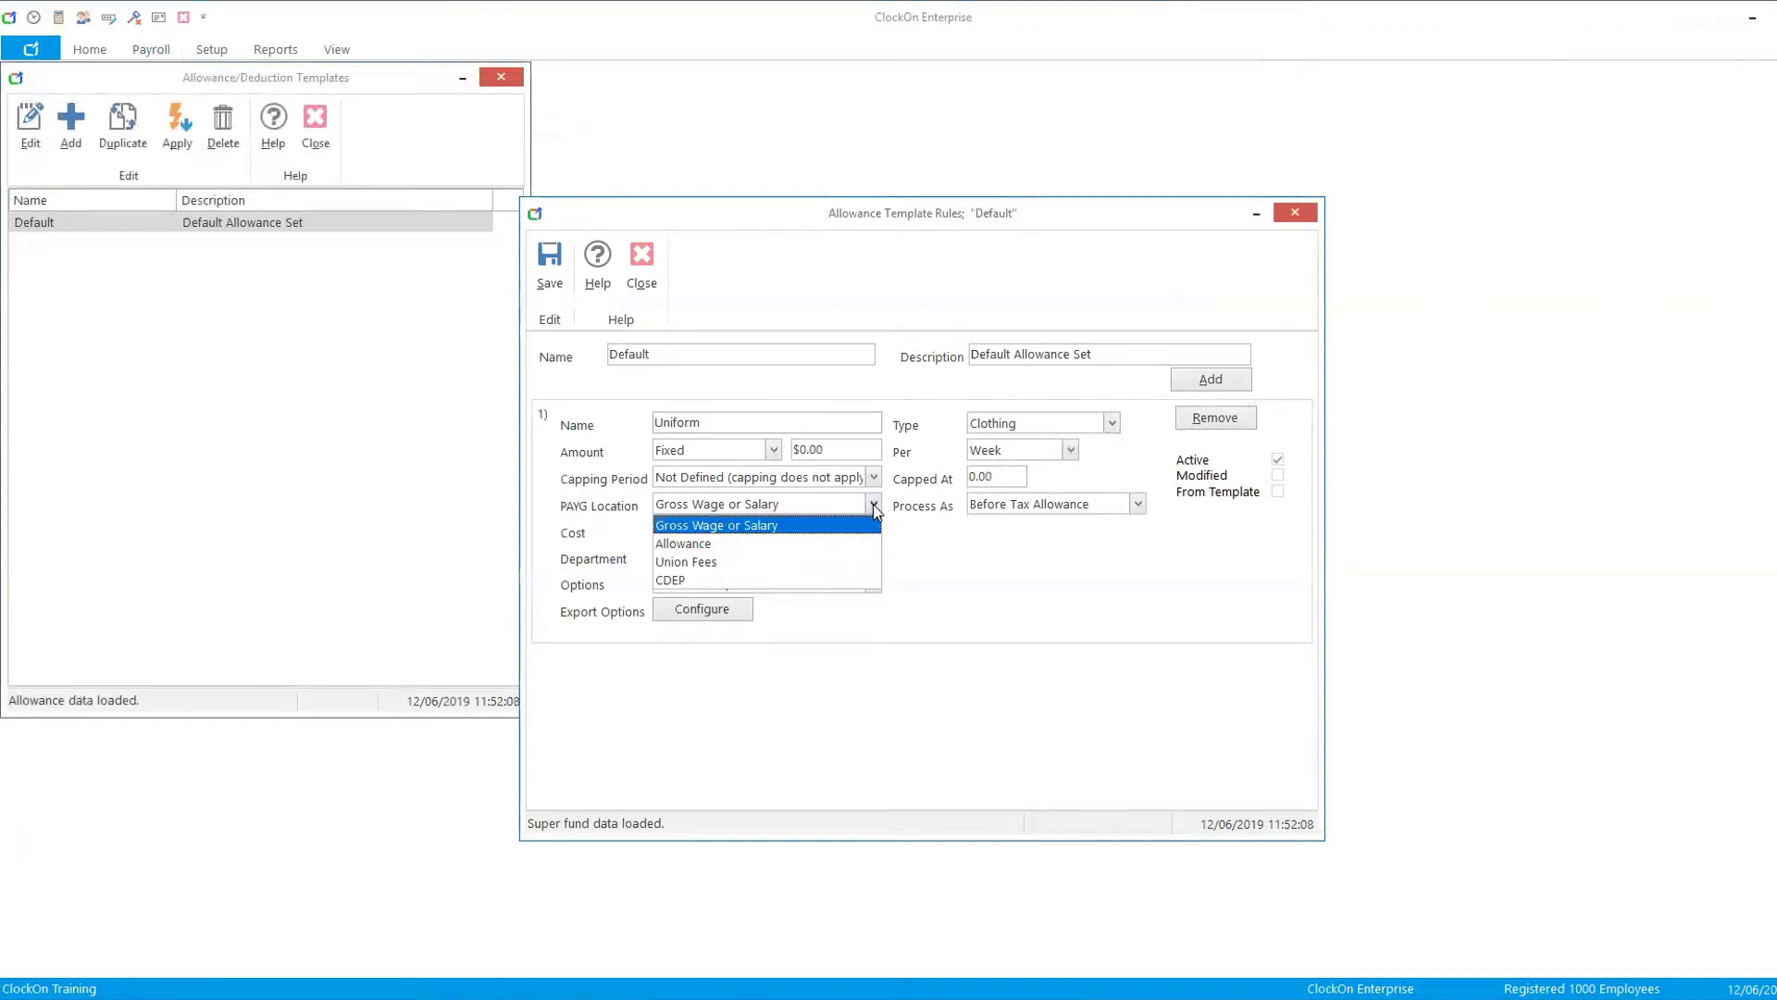
pyautogui.click(669, 546)
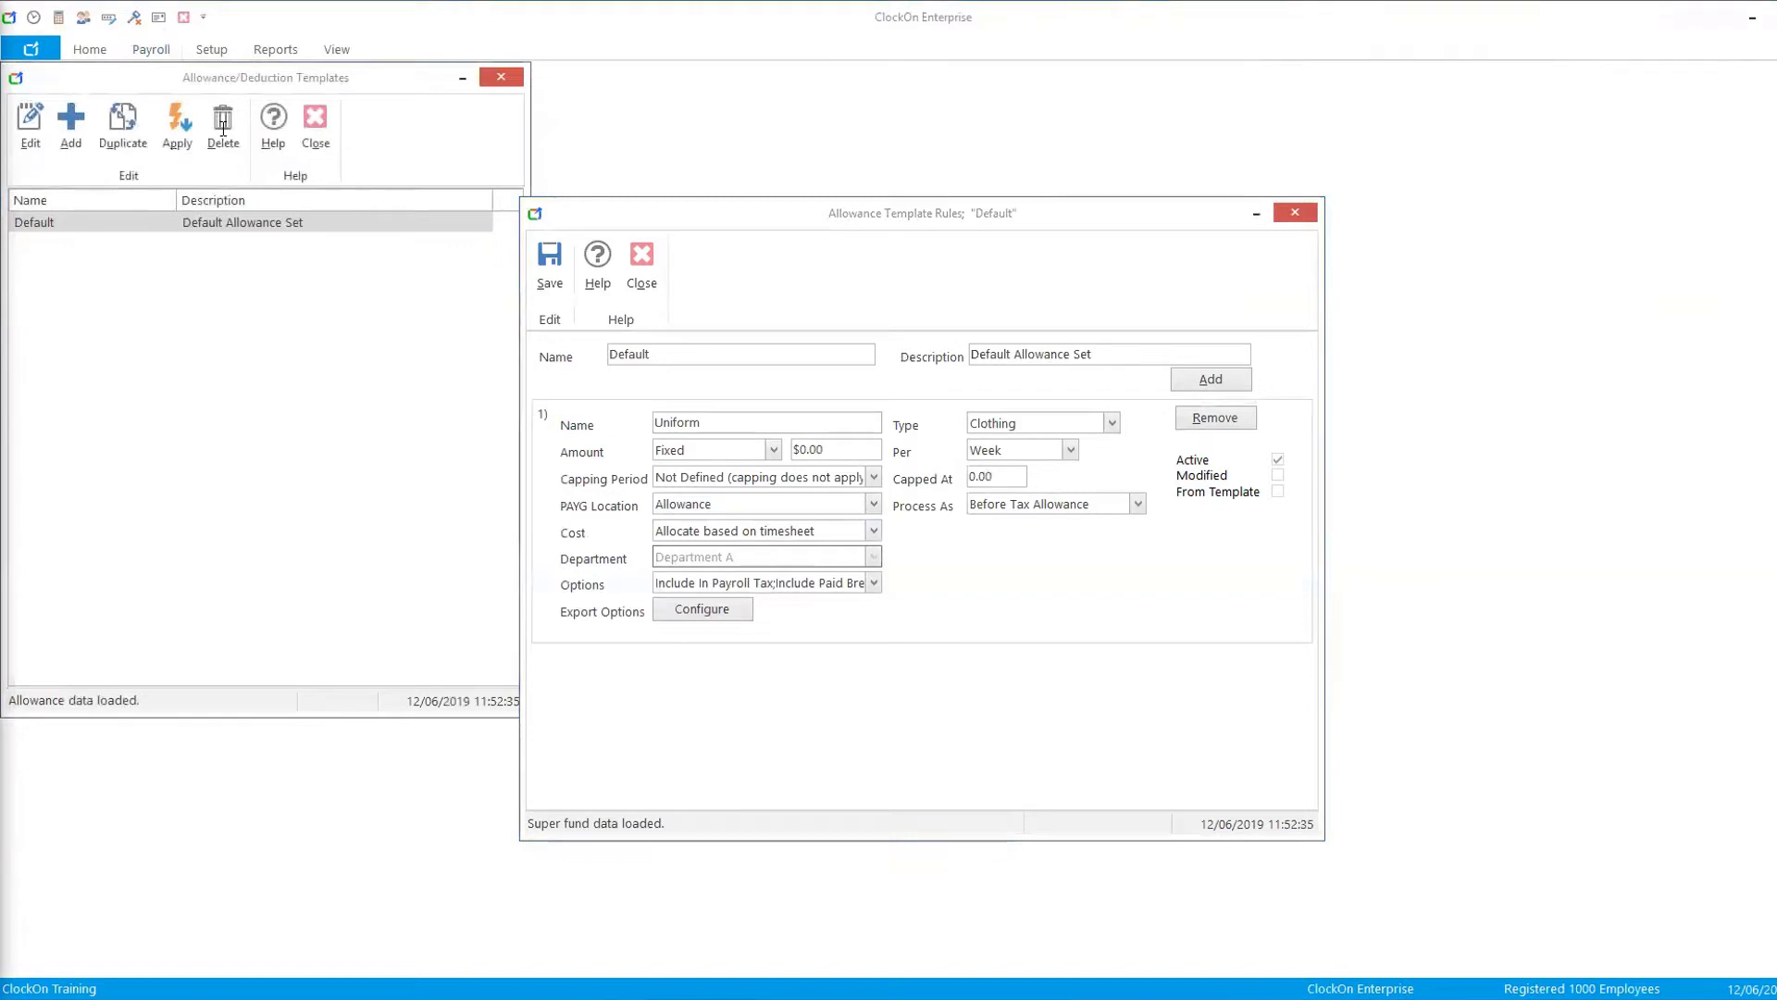
# - Switch to the browser and review the ATO withholding-for-allowances tables showing STP fields for laundry and meal allowances
pyautogui.hotkey('alt', 'Tab')
pyautogui.doubleClick(1018, 131)
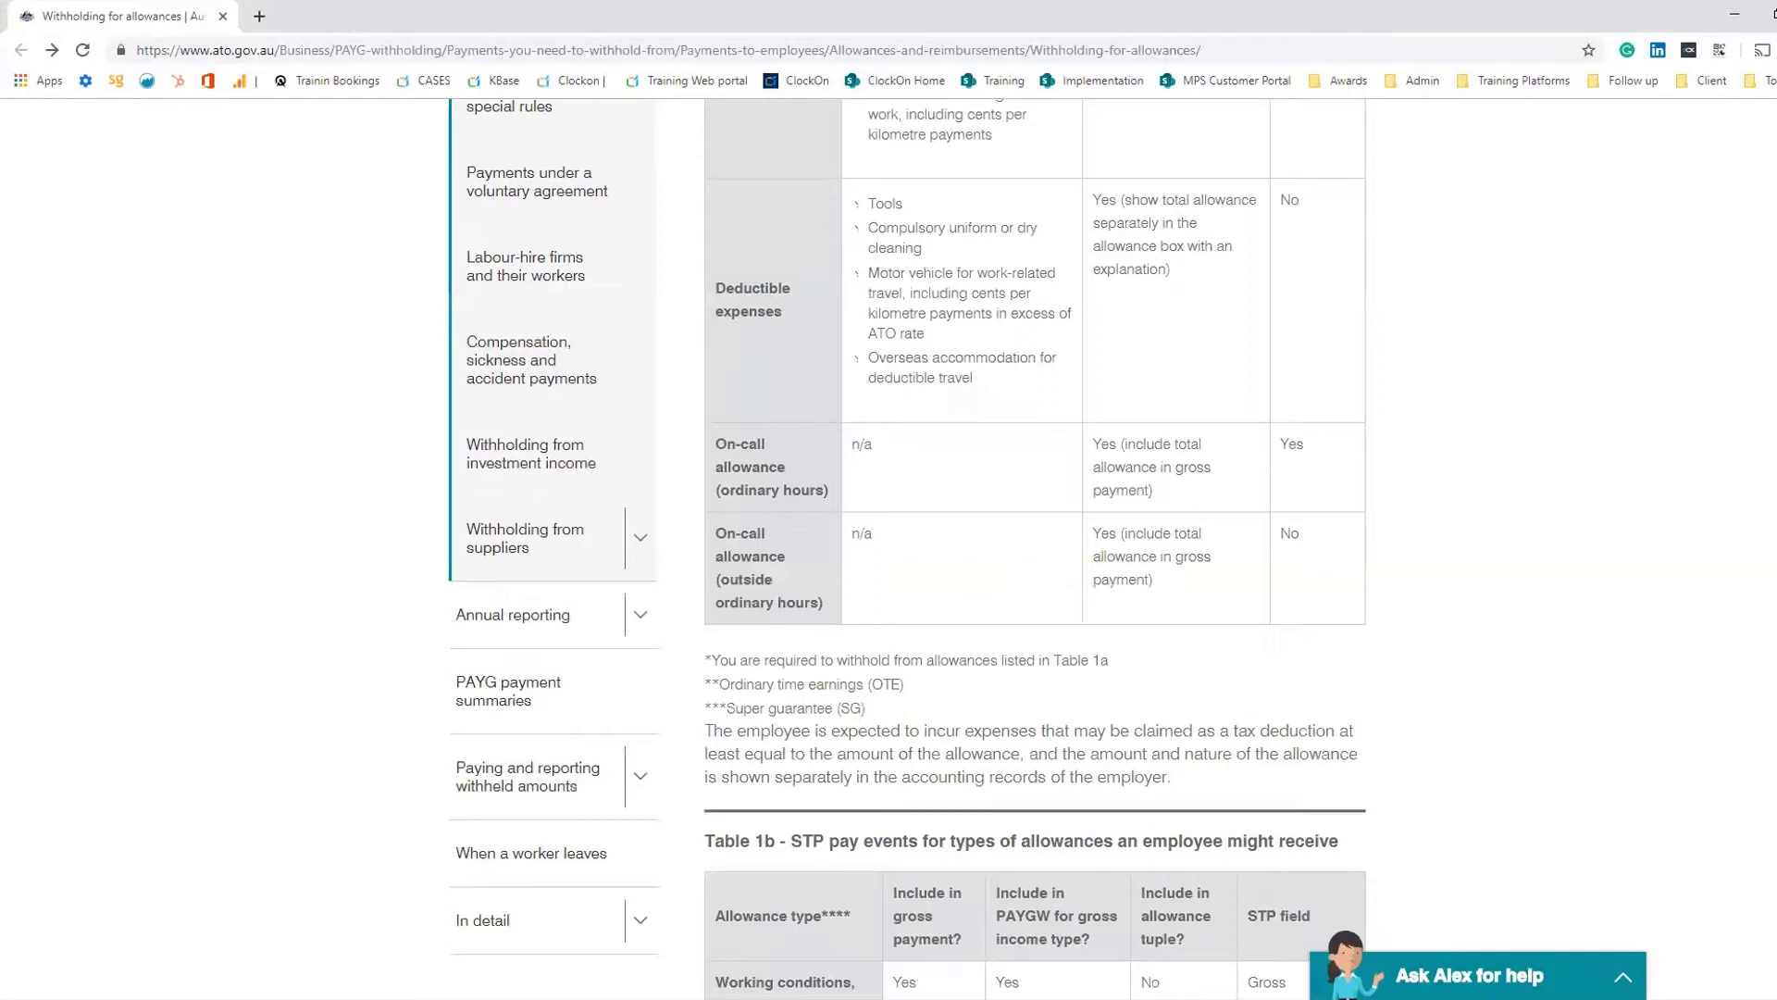
pyautogui.scroll(7, 1369, 509)
pyautogui.scroll(-7, 1365, 514)
pyautogui.scroll(-20, 1366, 515)
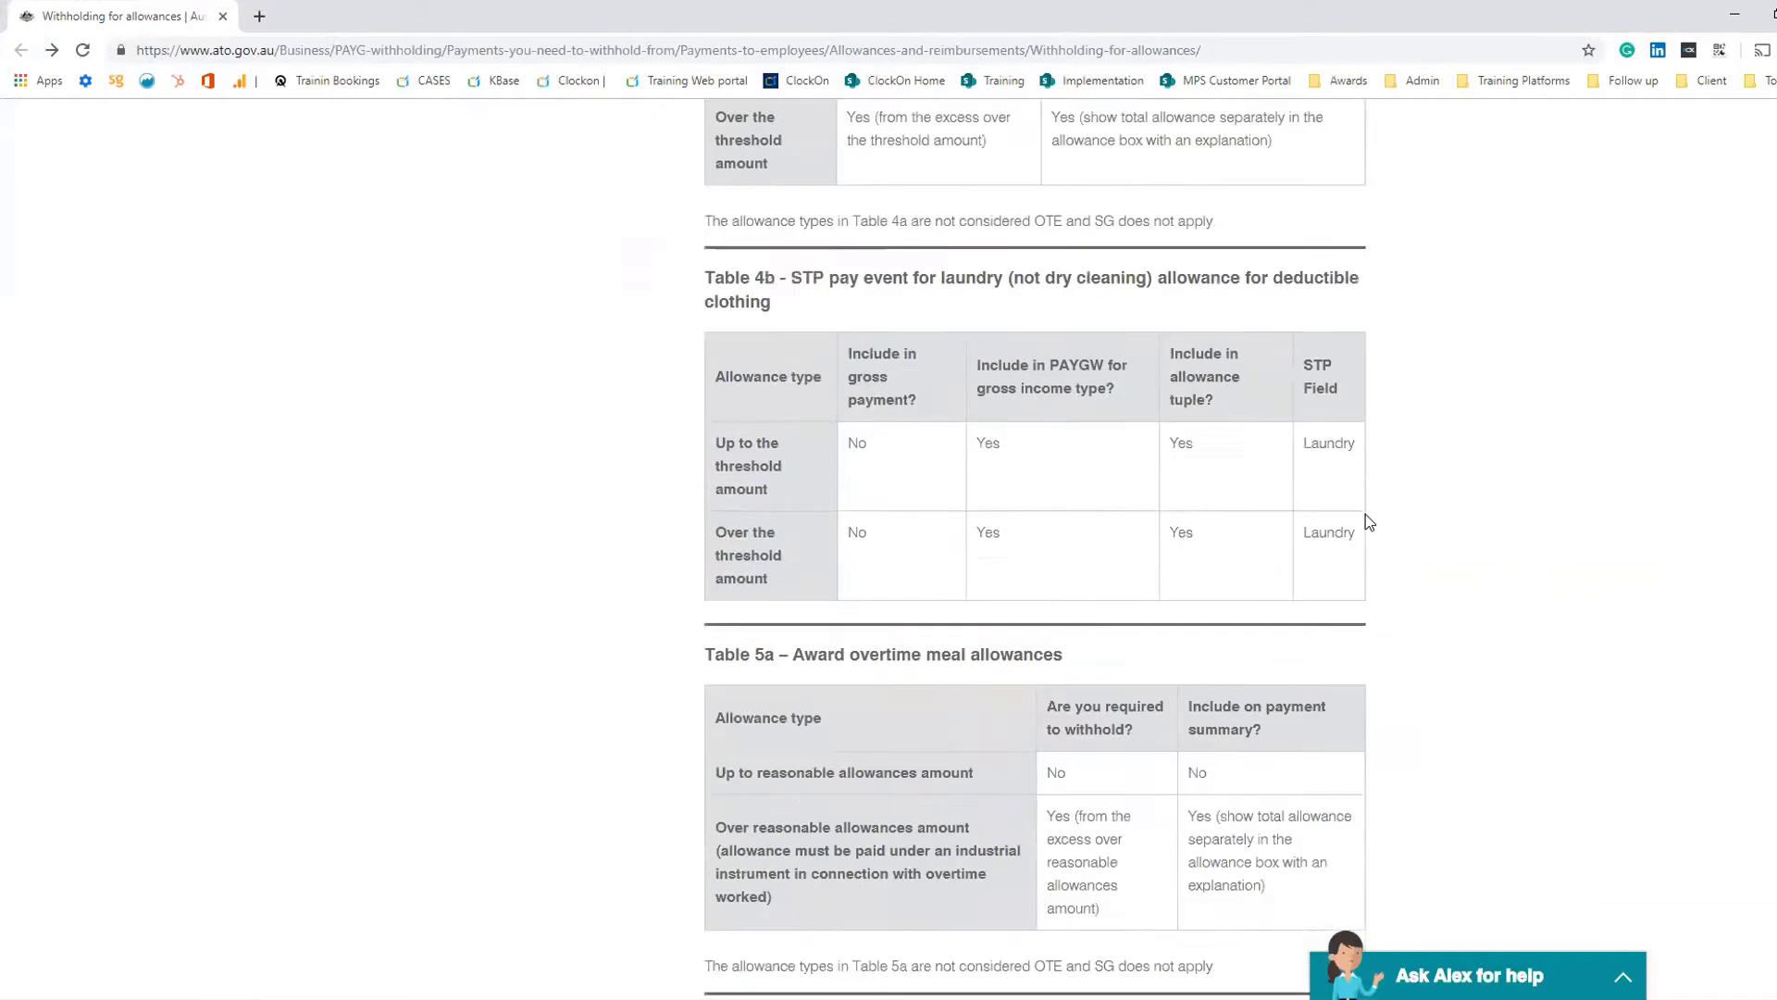
pyautogui.scroll(-5, 1365, 513)
pyautogui.scroll(3, 1364, 513)
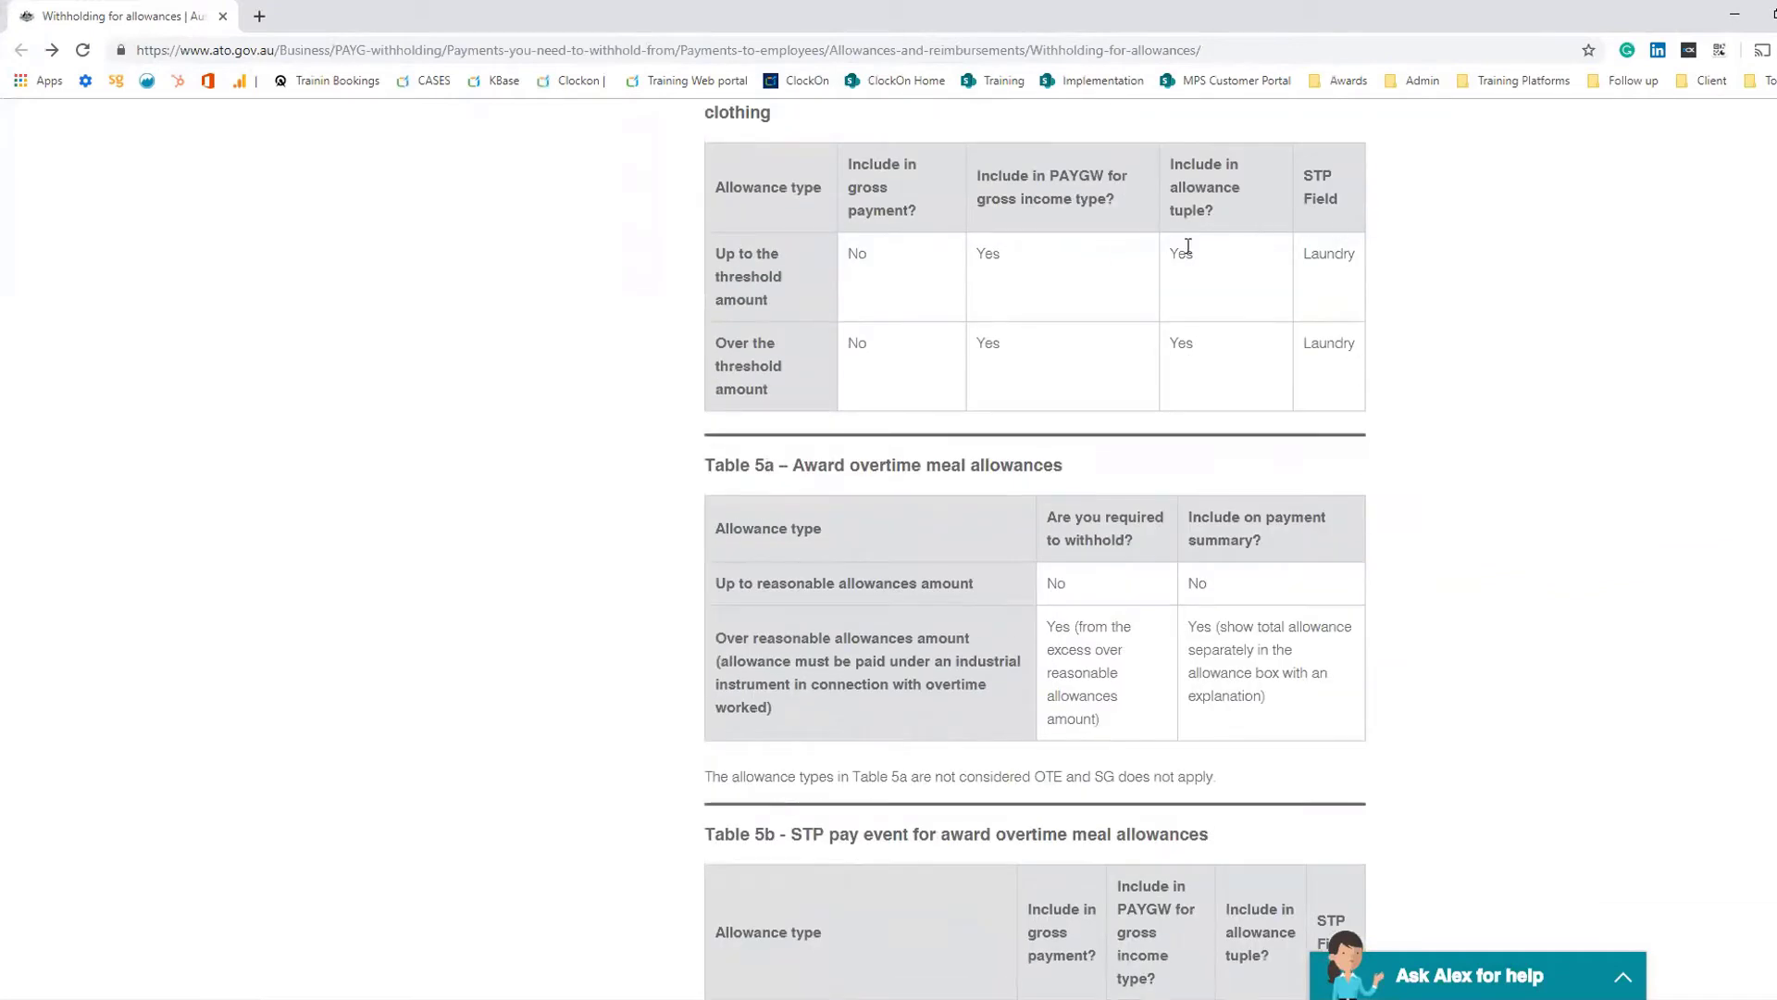
pyautogui.moveTo(1354, 248); pyautogui.dragTo(1296, 253)
pyautogui.moveTo(1359, 348); pyautogui.dragTo(1278, 343)
pyautogui.scroll(-7, 1460, 361)
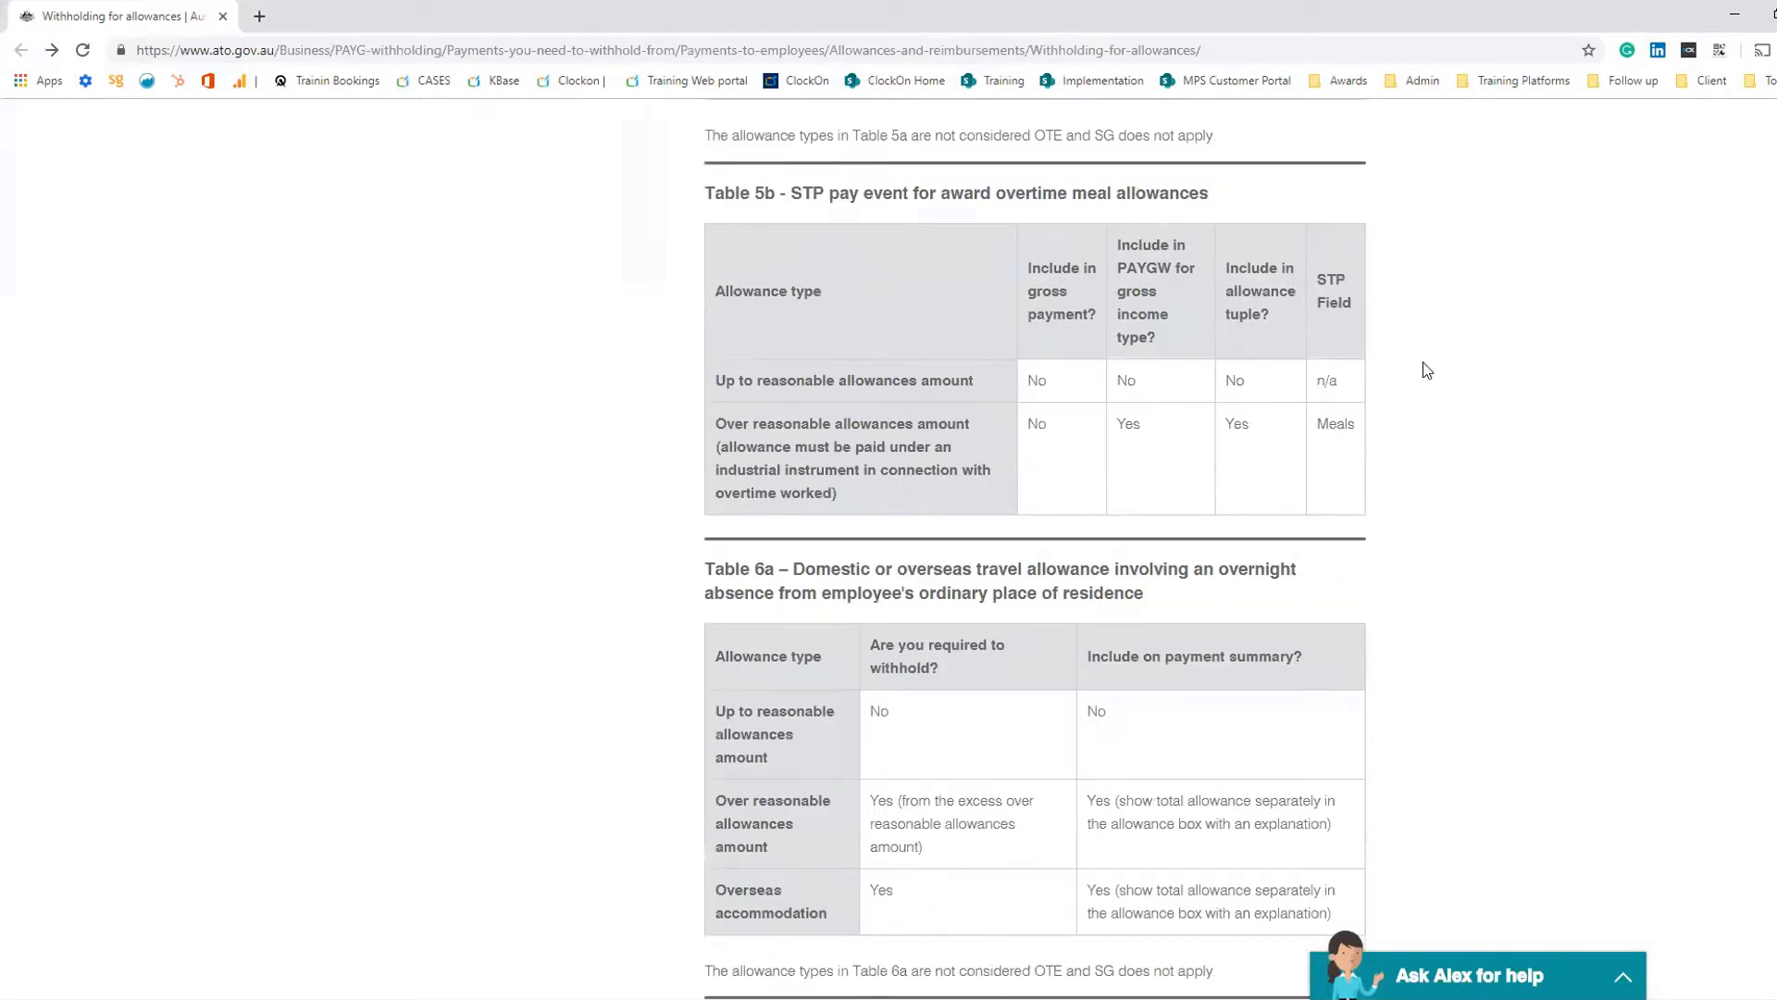
pyautogui.moveTo(1357, 423); pyautogui.dragTo(1320, 450)
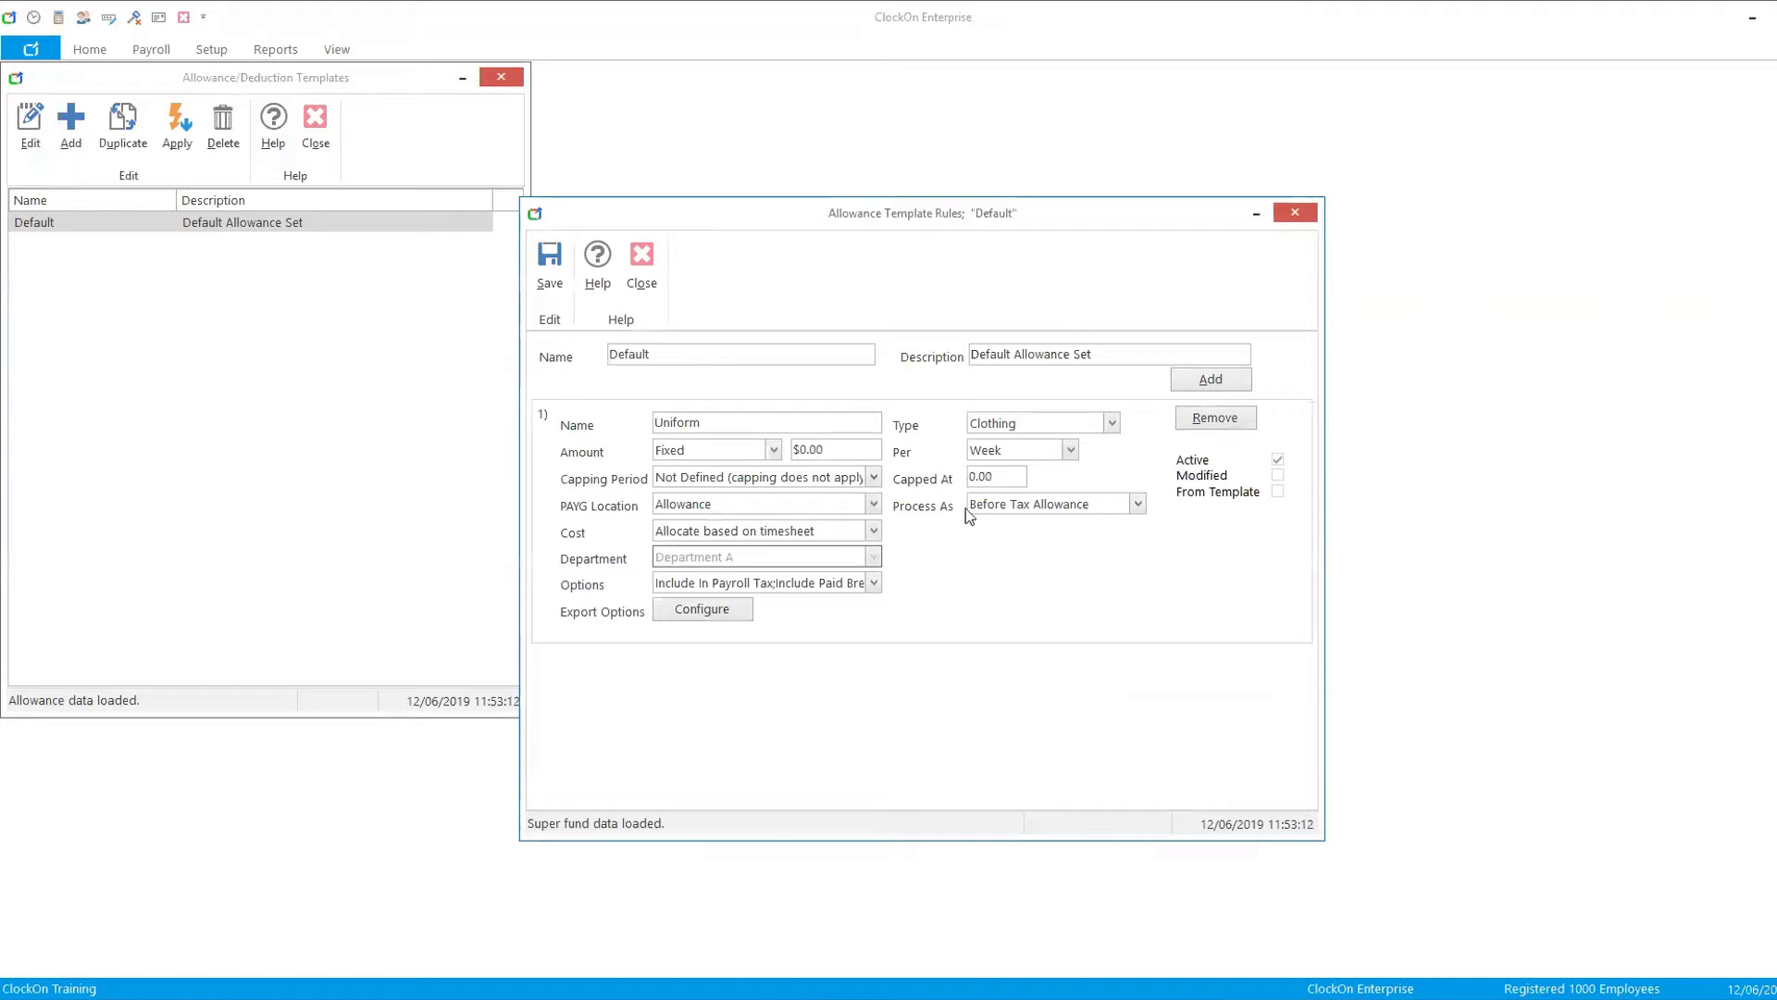
# - Close the allowance template rules window and return to the browser's Single Touch Payroll support articles
pyautogui.doubleClick(700, 423)
pyautogui.click(640, 274)
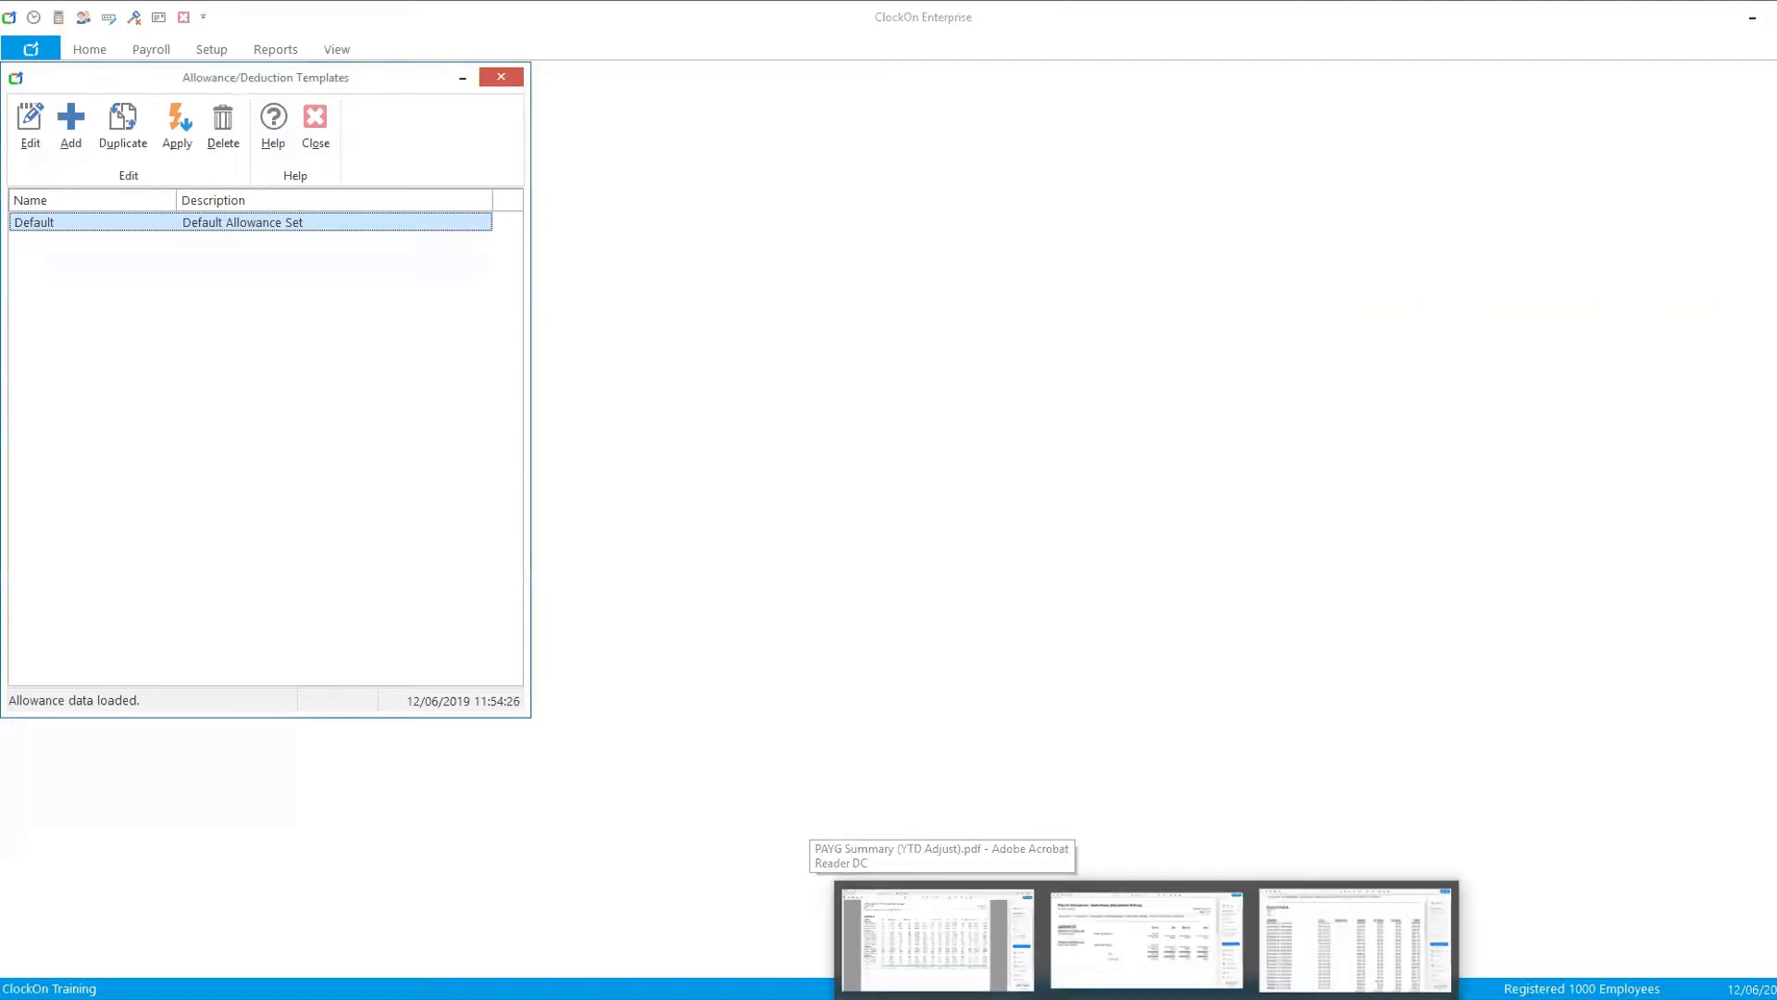
pyautogui.click(837, 997)
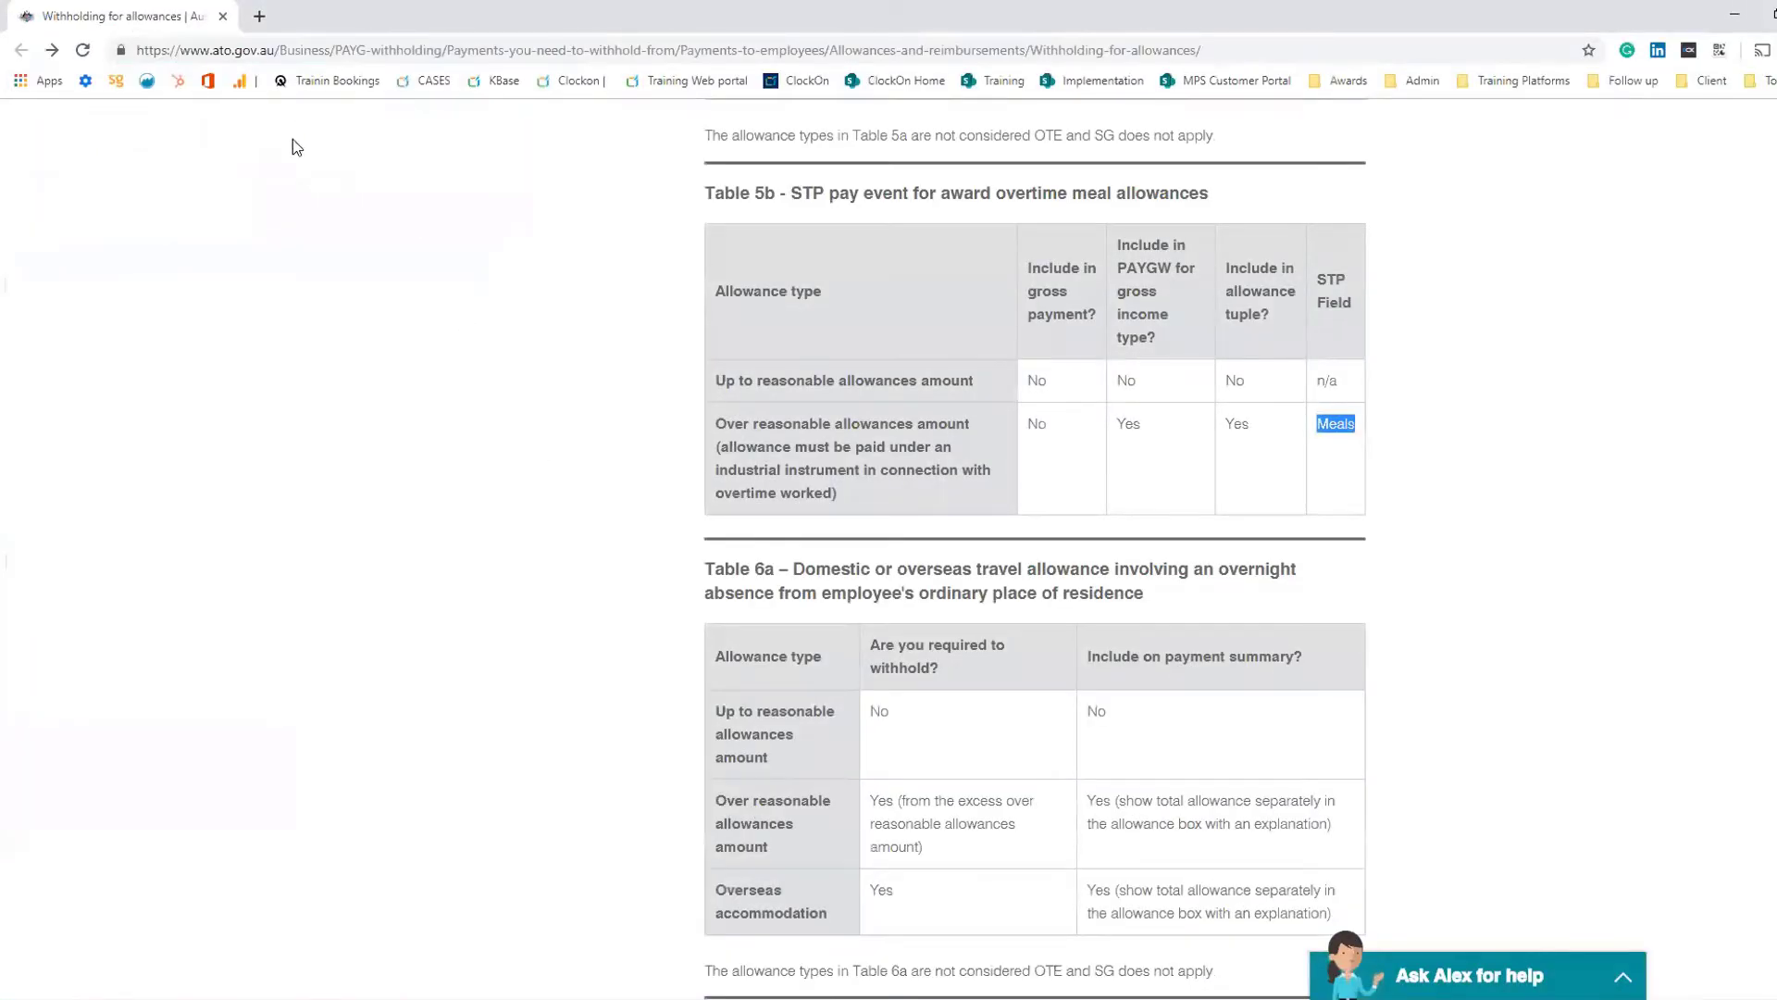
pyautogui.click(286, 998)
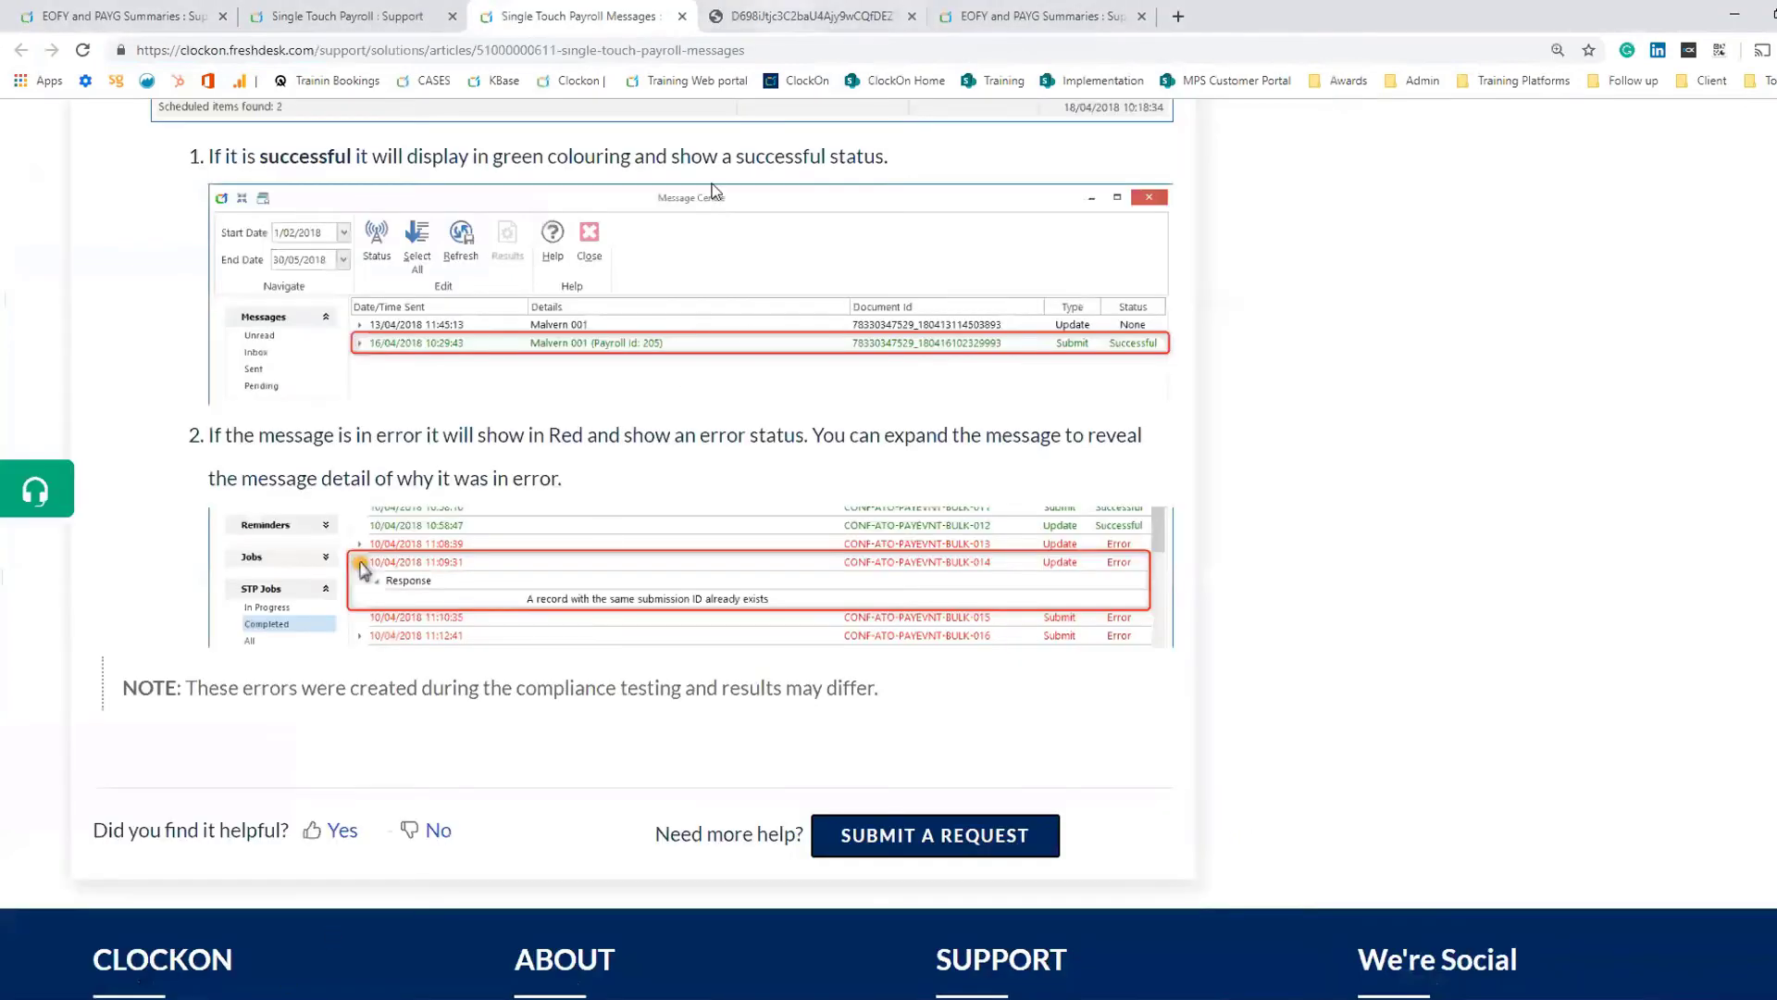
pyautogui.scroll(20, 751, 337)
pyautogui.scroll(5, 751, 337)
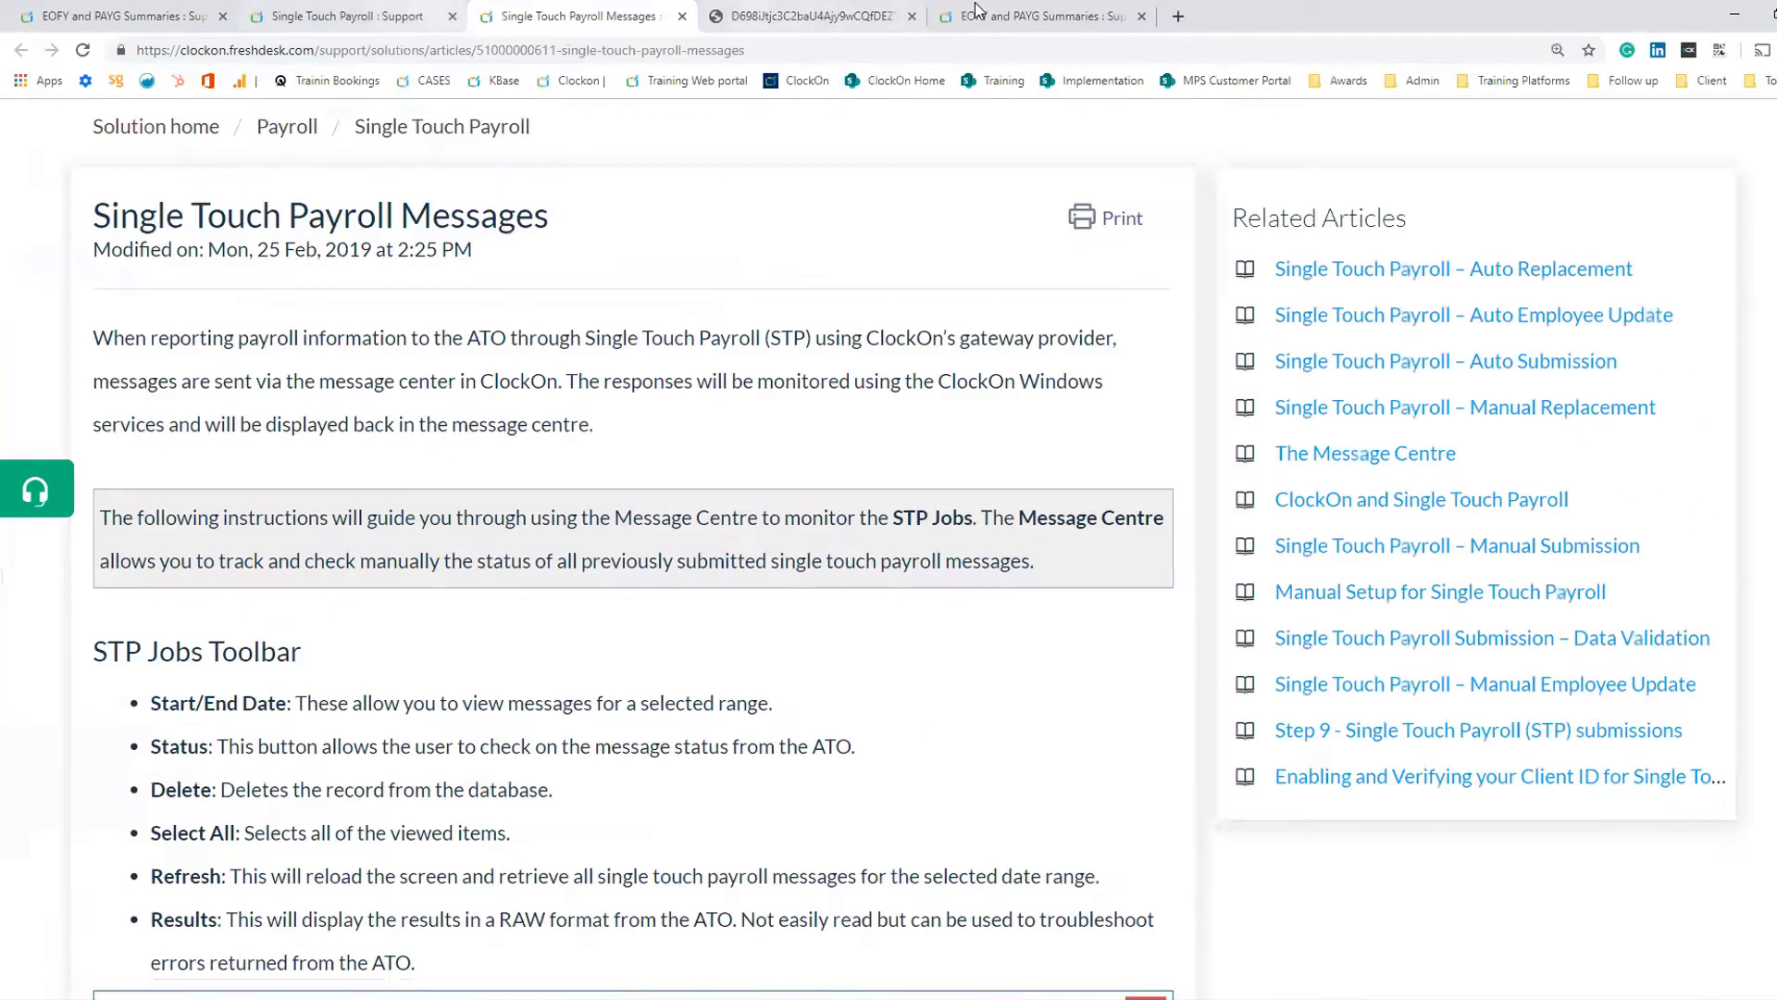
pyautogui.click(369, 26)
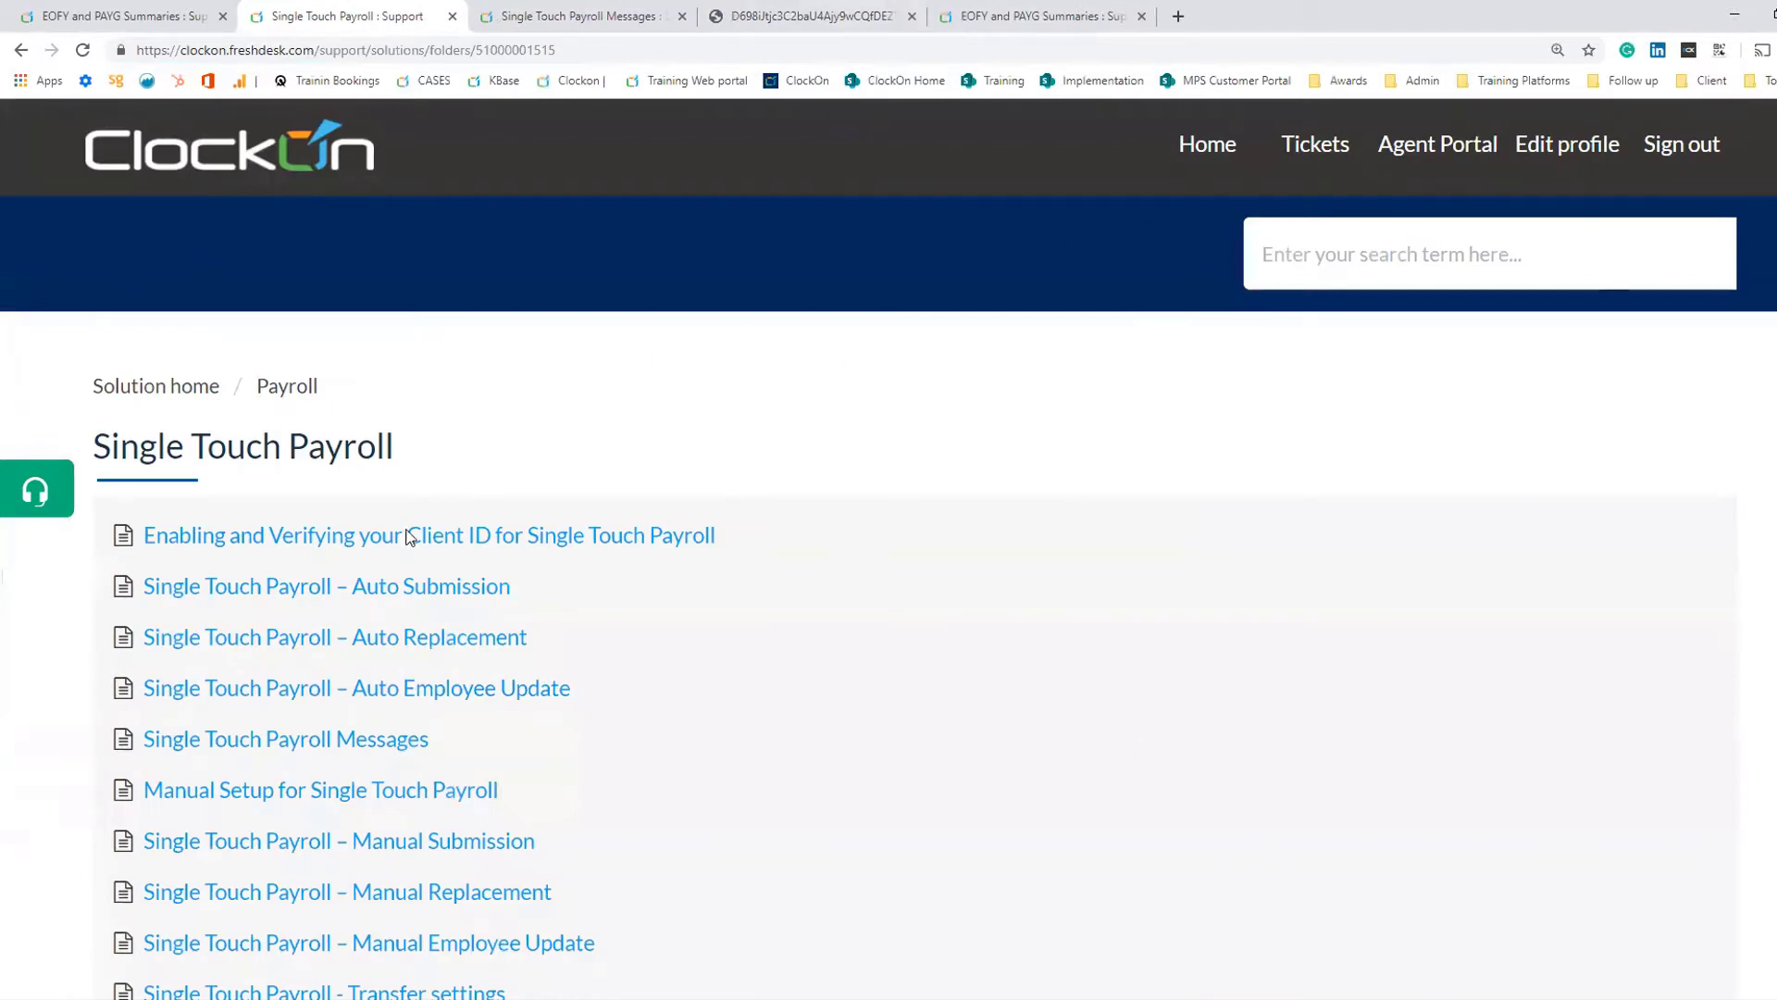
# - Open the Single Touch Payroll – Auto Submission support article and read through its wizard steps
pyautogui.click(290, 598)
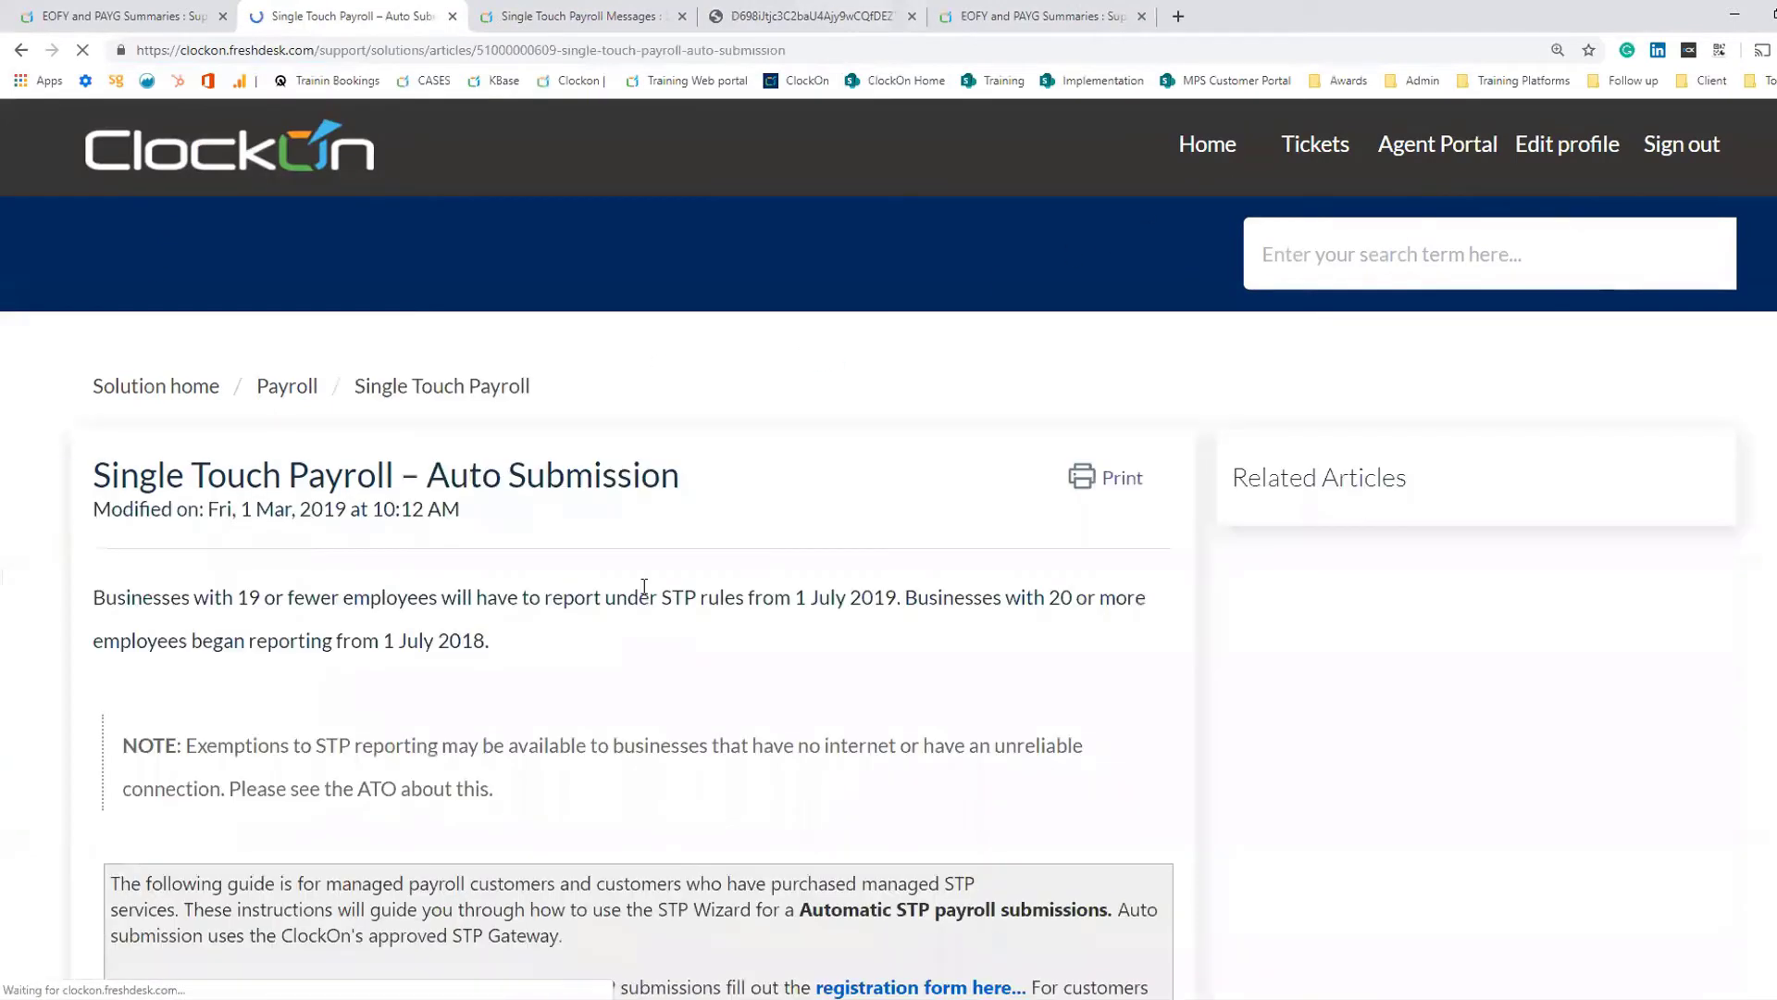
pyautogui.scroll(-15, 788, 629)
pyautogui.scroll(-20, 791, 637)
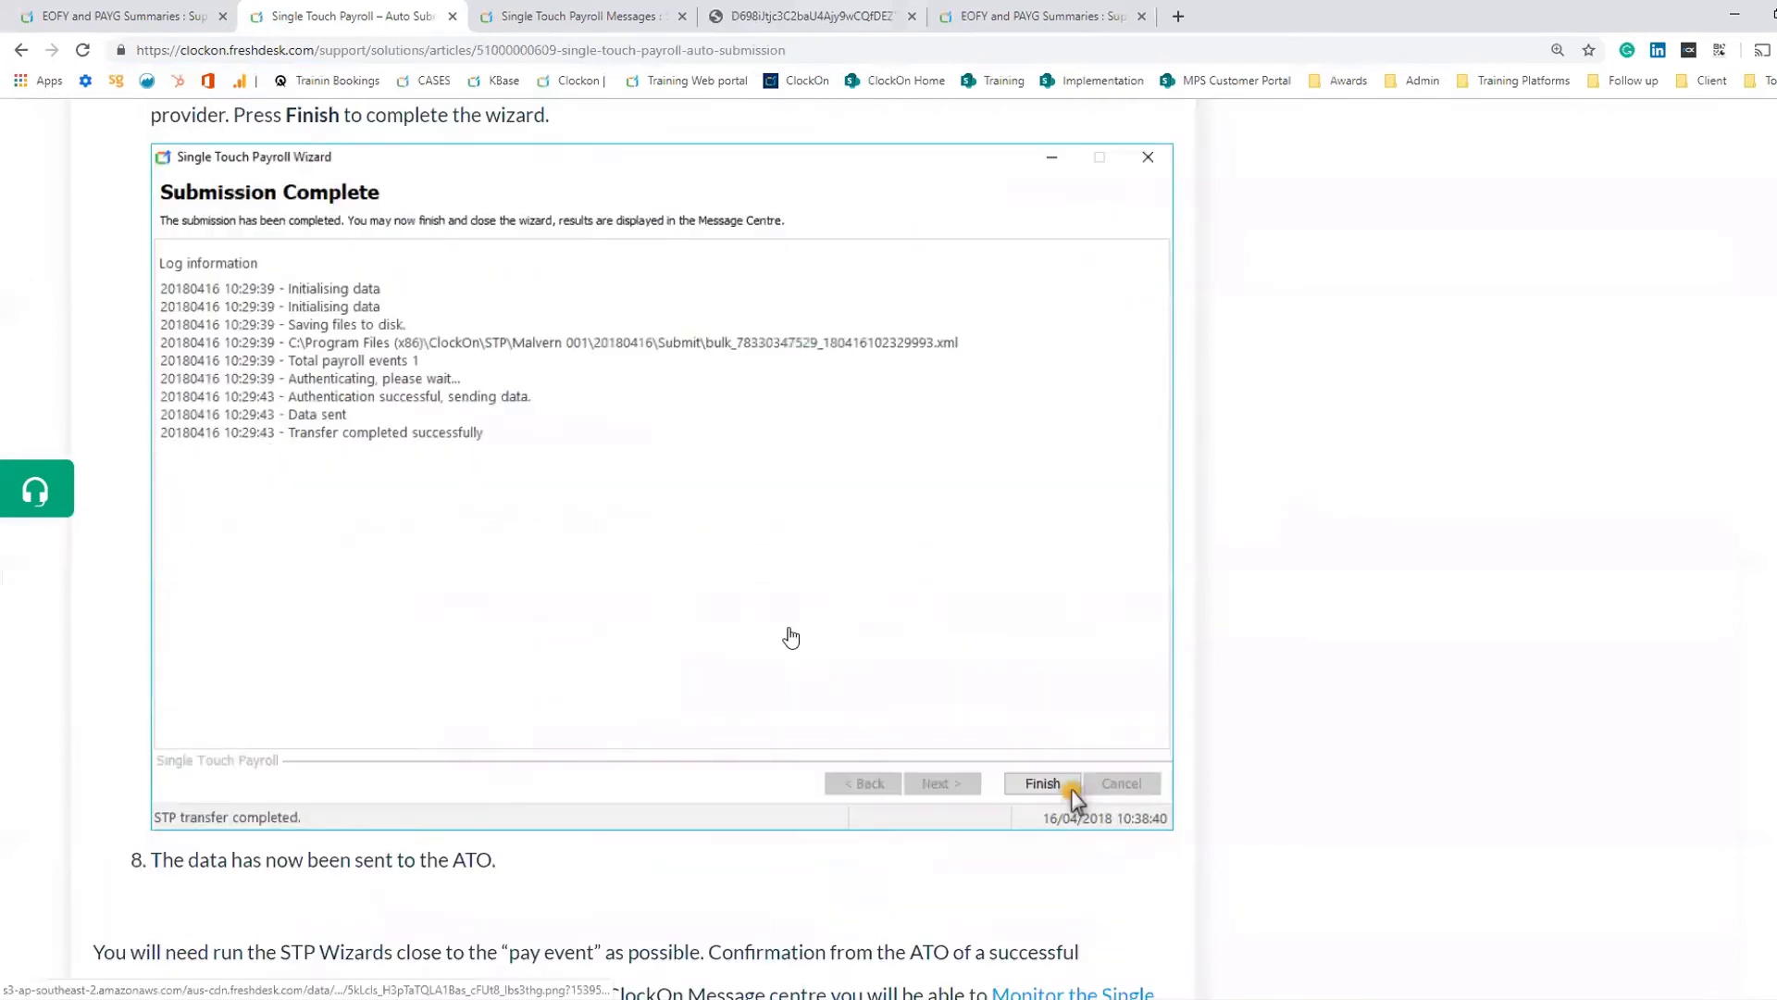
pyautogui.scroll(6, 789, 633)
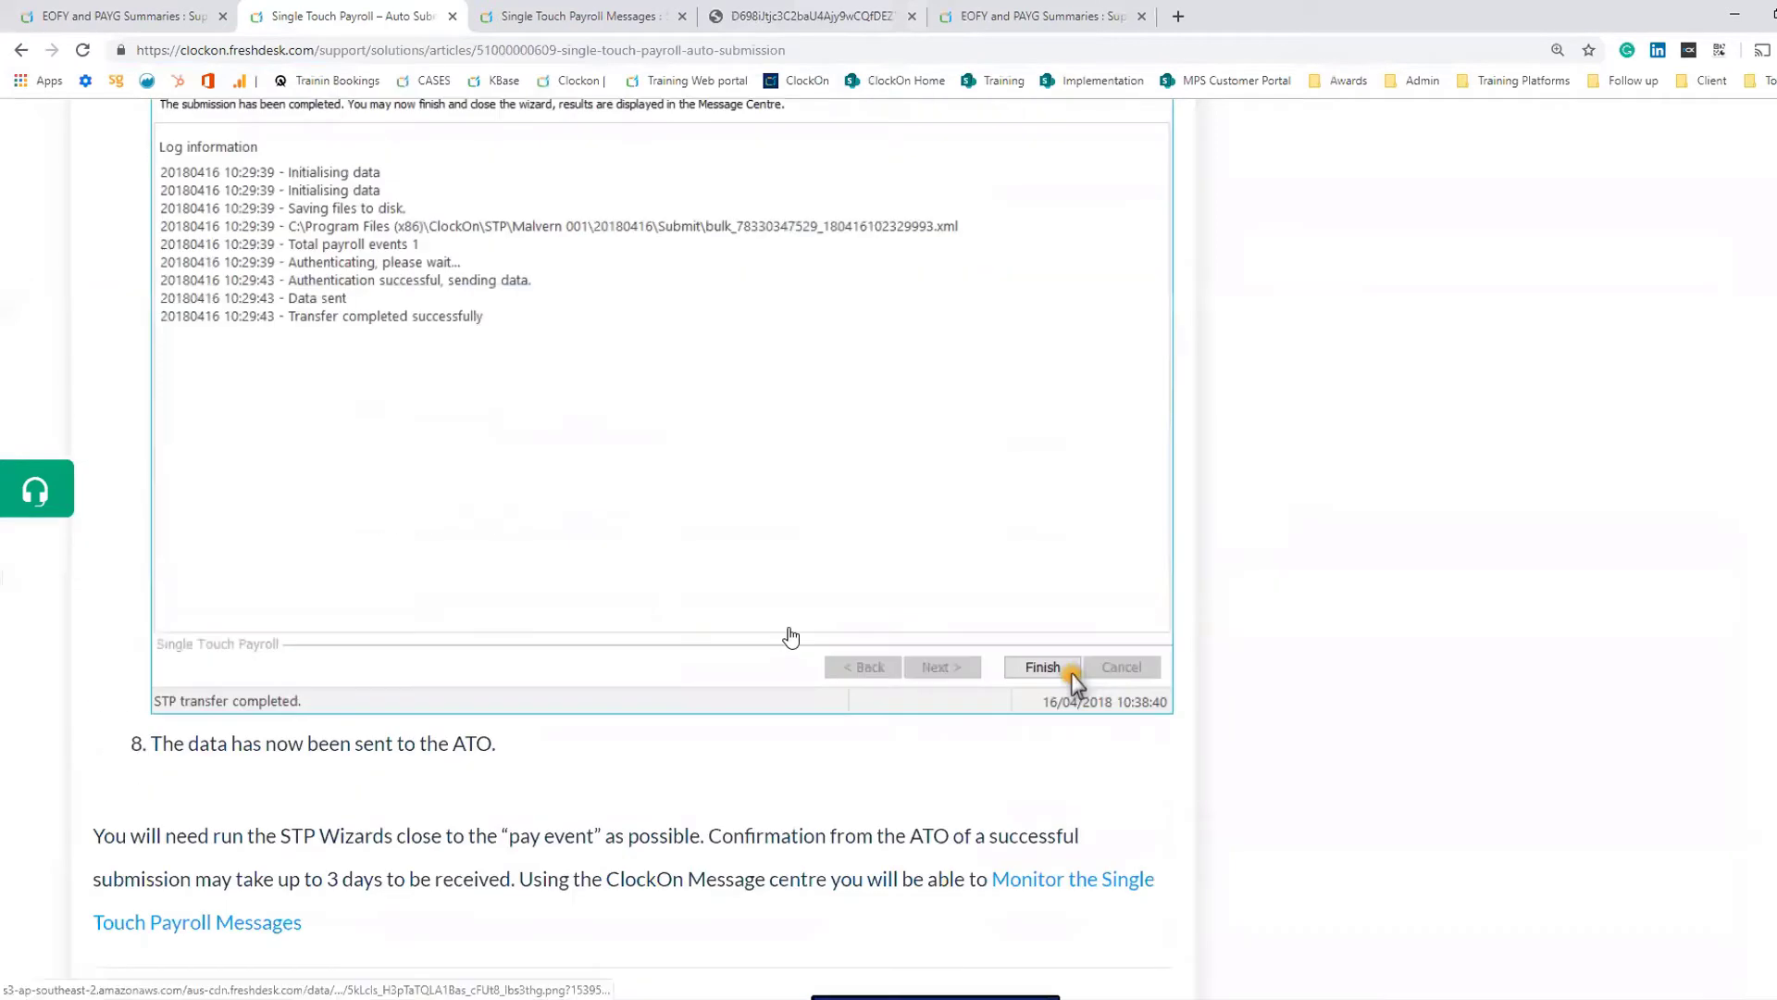
pyautogui.click(20, 50)
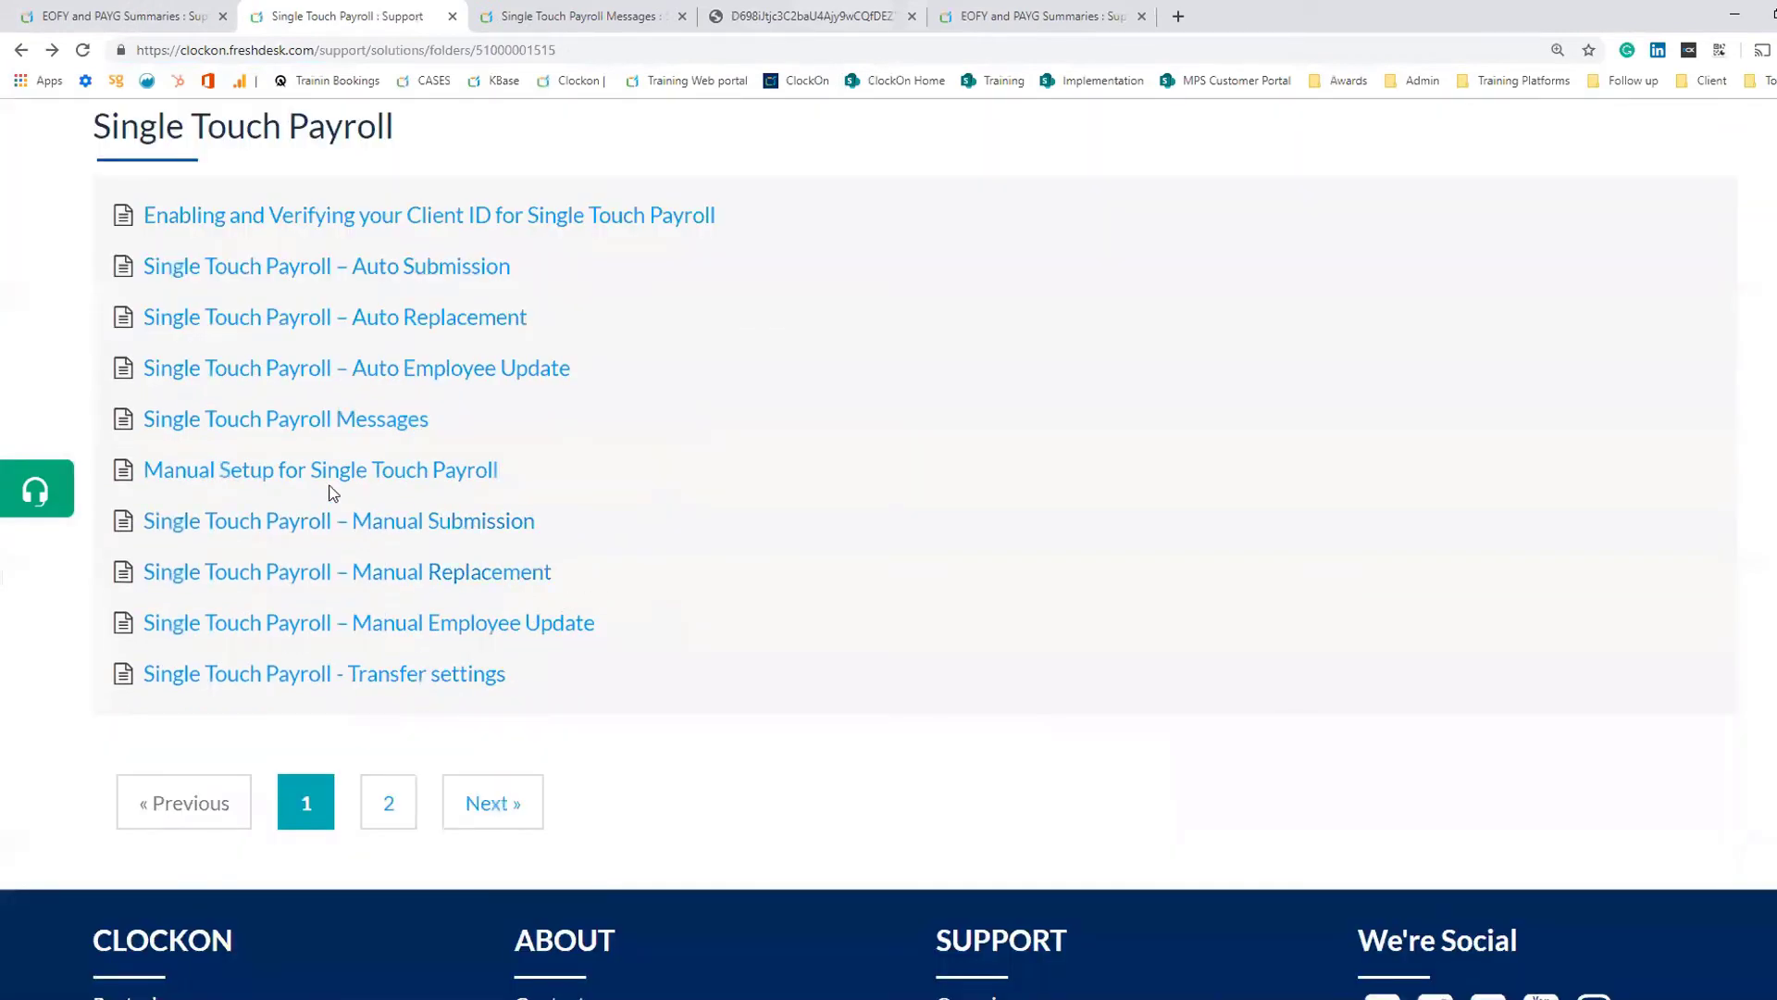
# - Open the Single Touch Payroll Submission – Data Validation article from the second page and read its validation steps
pyautogui.click(387, 802)
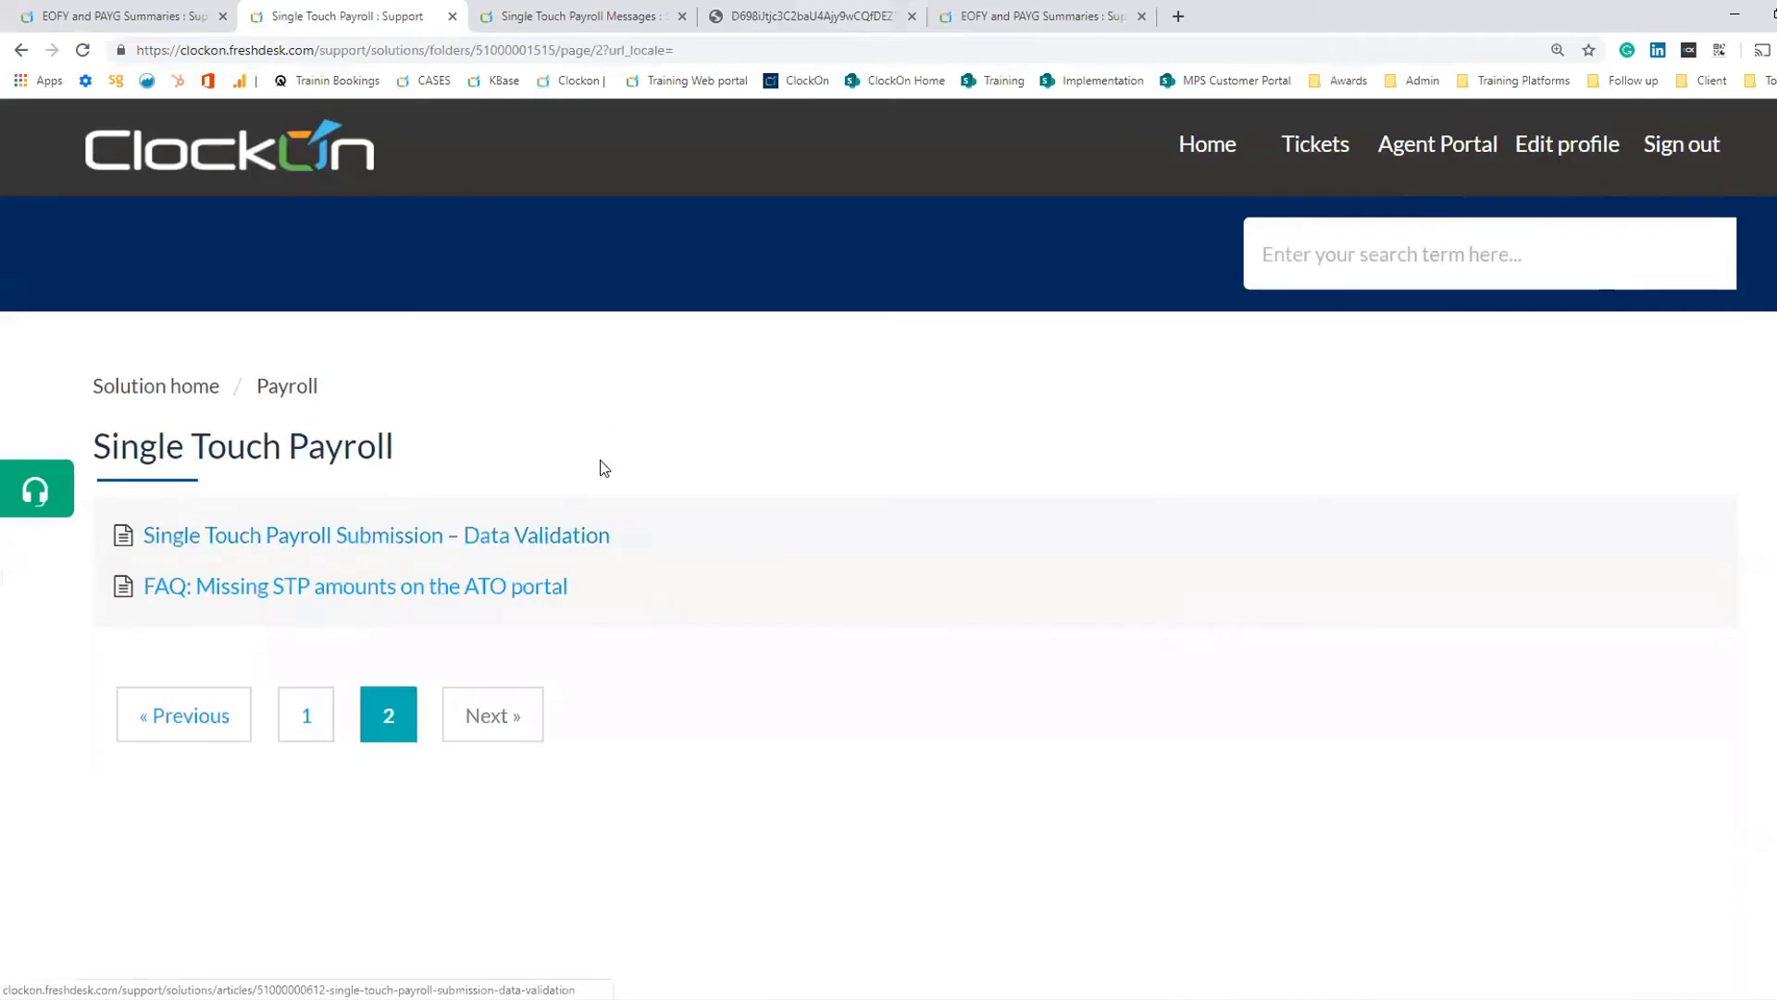
pyautogui.click(521, 536)
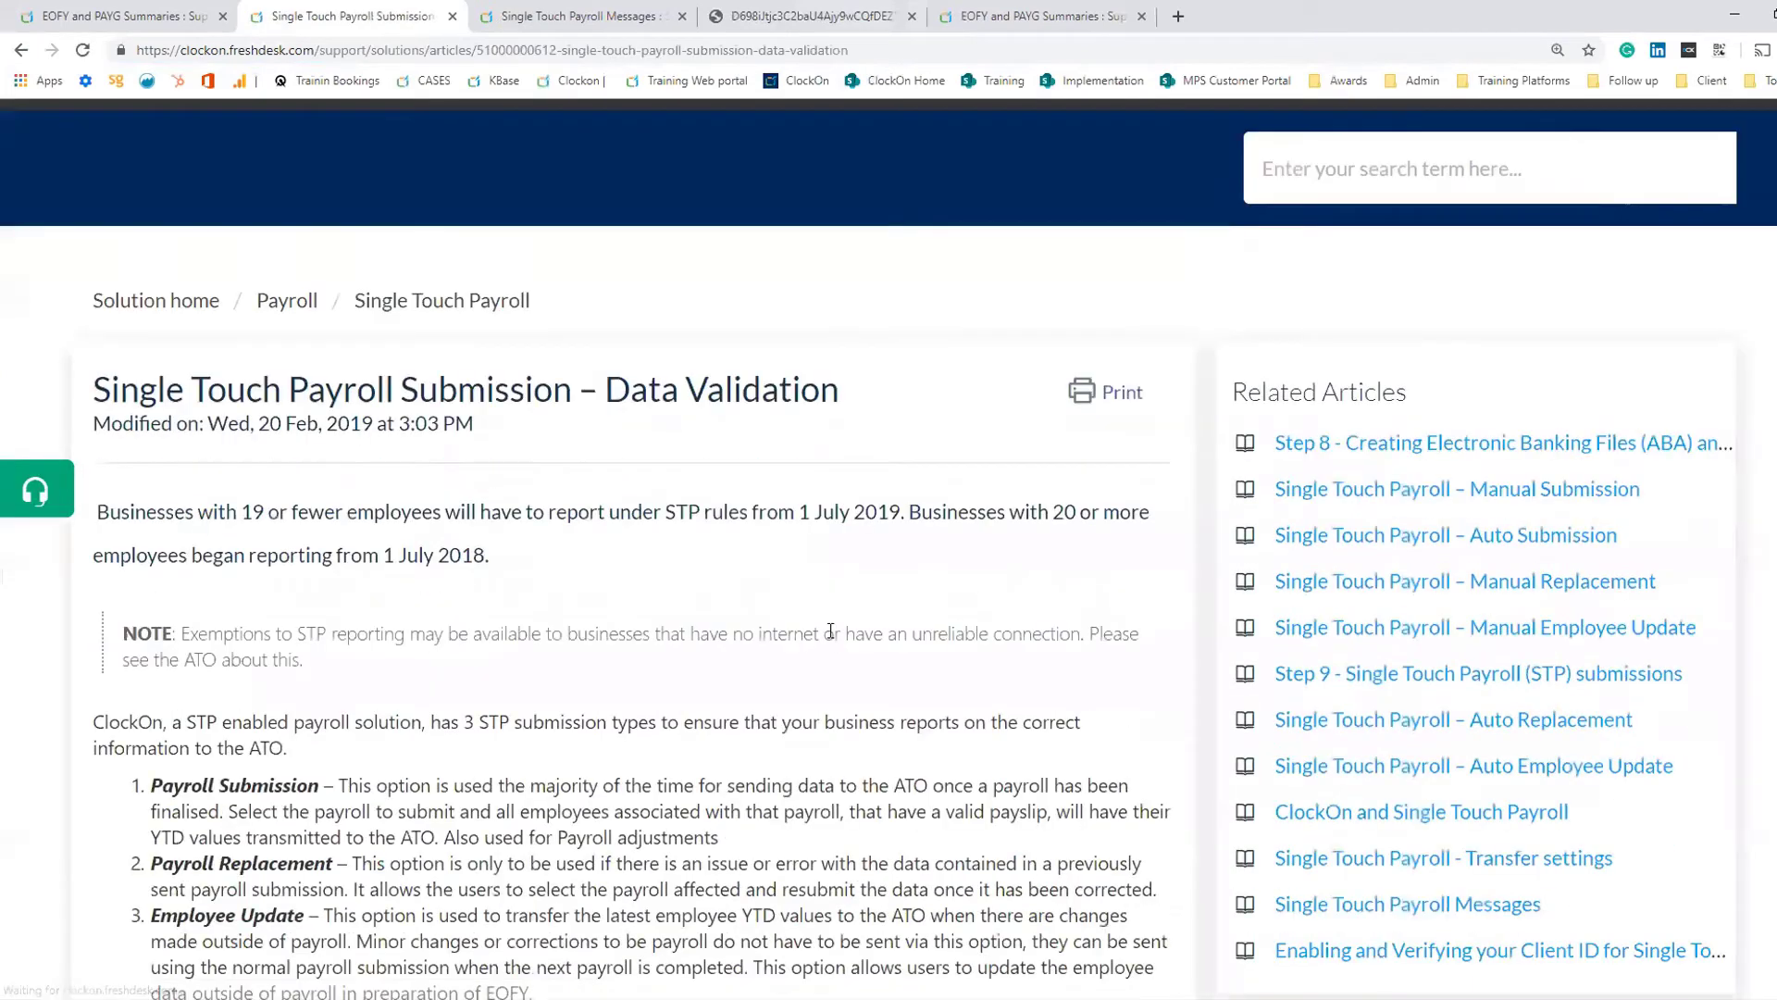
pyautogui.scroll(-10, 832, 641)
pyautogui.scroll(-3, 831, 642)
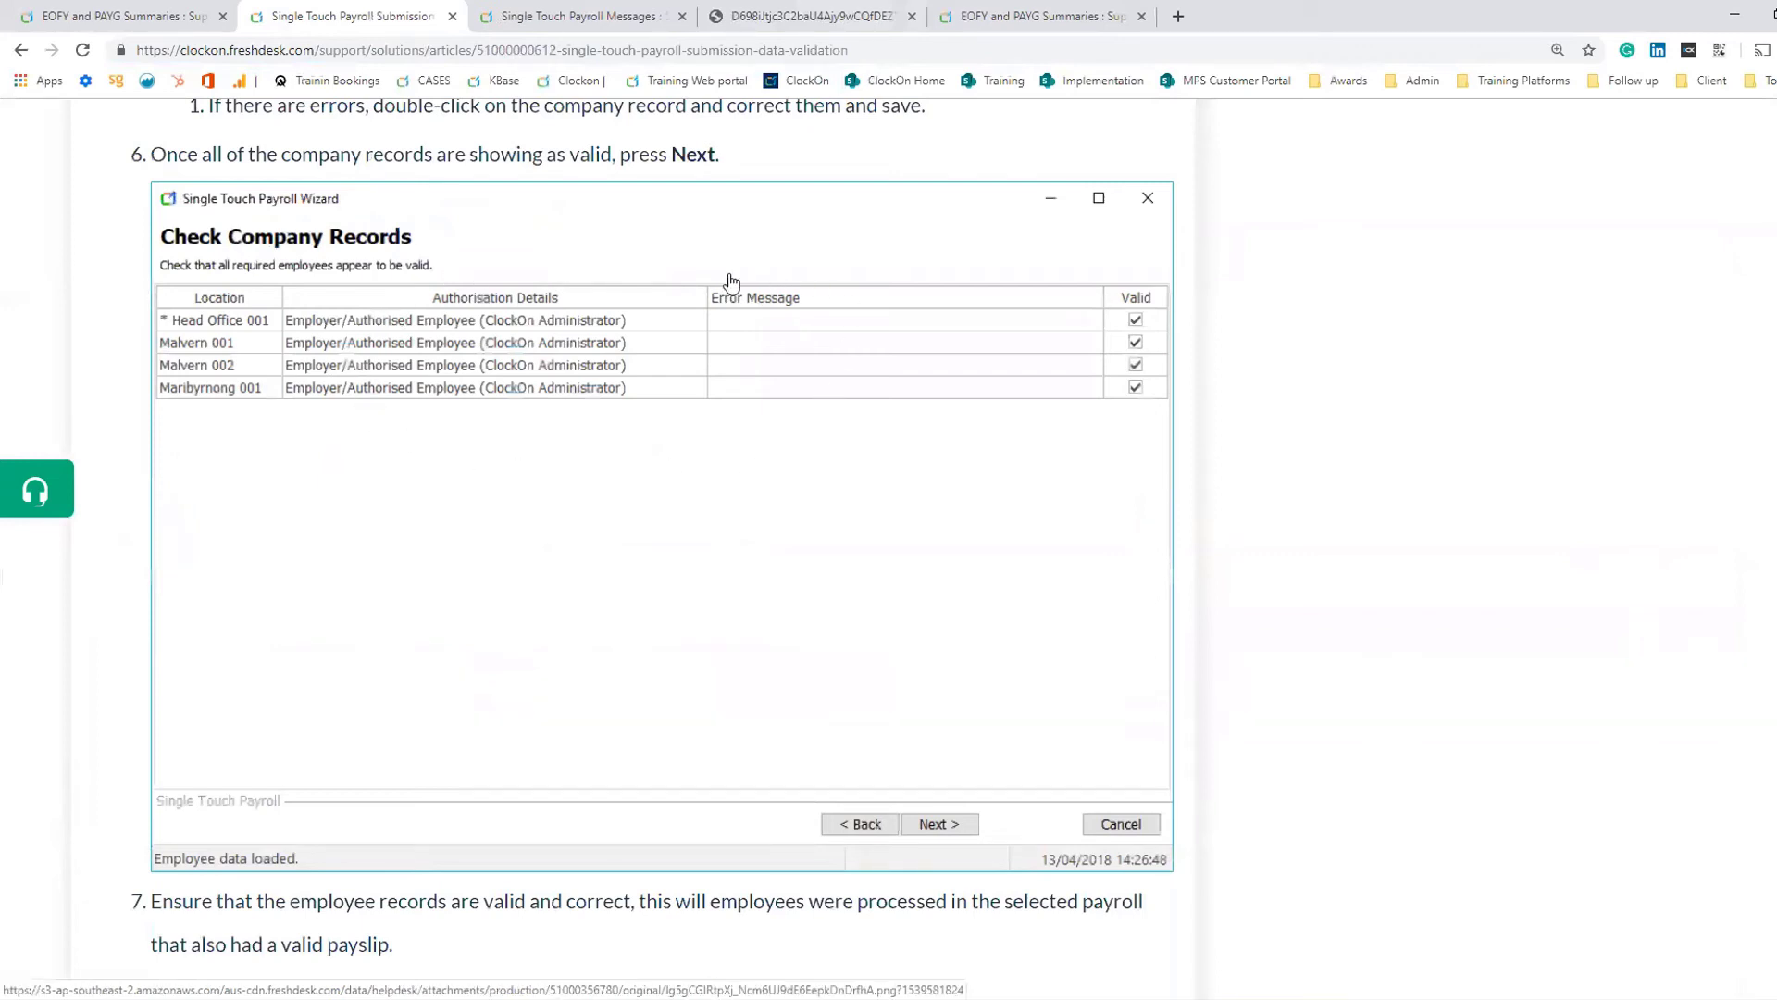
pyautogui.scroll(-6, 677, 359)
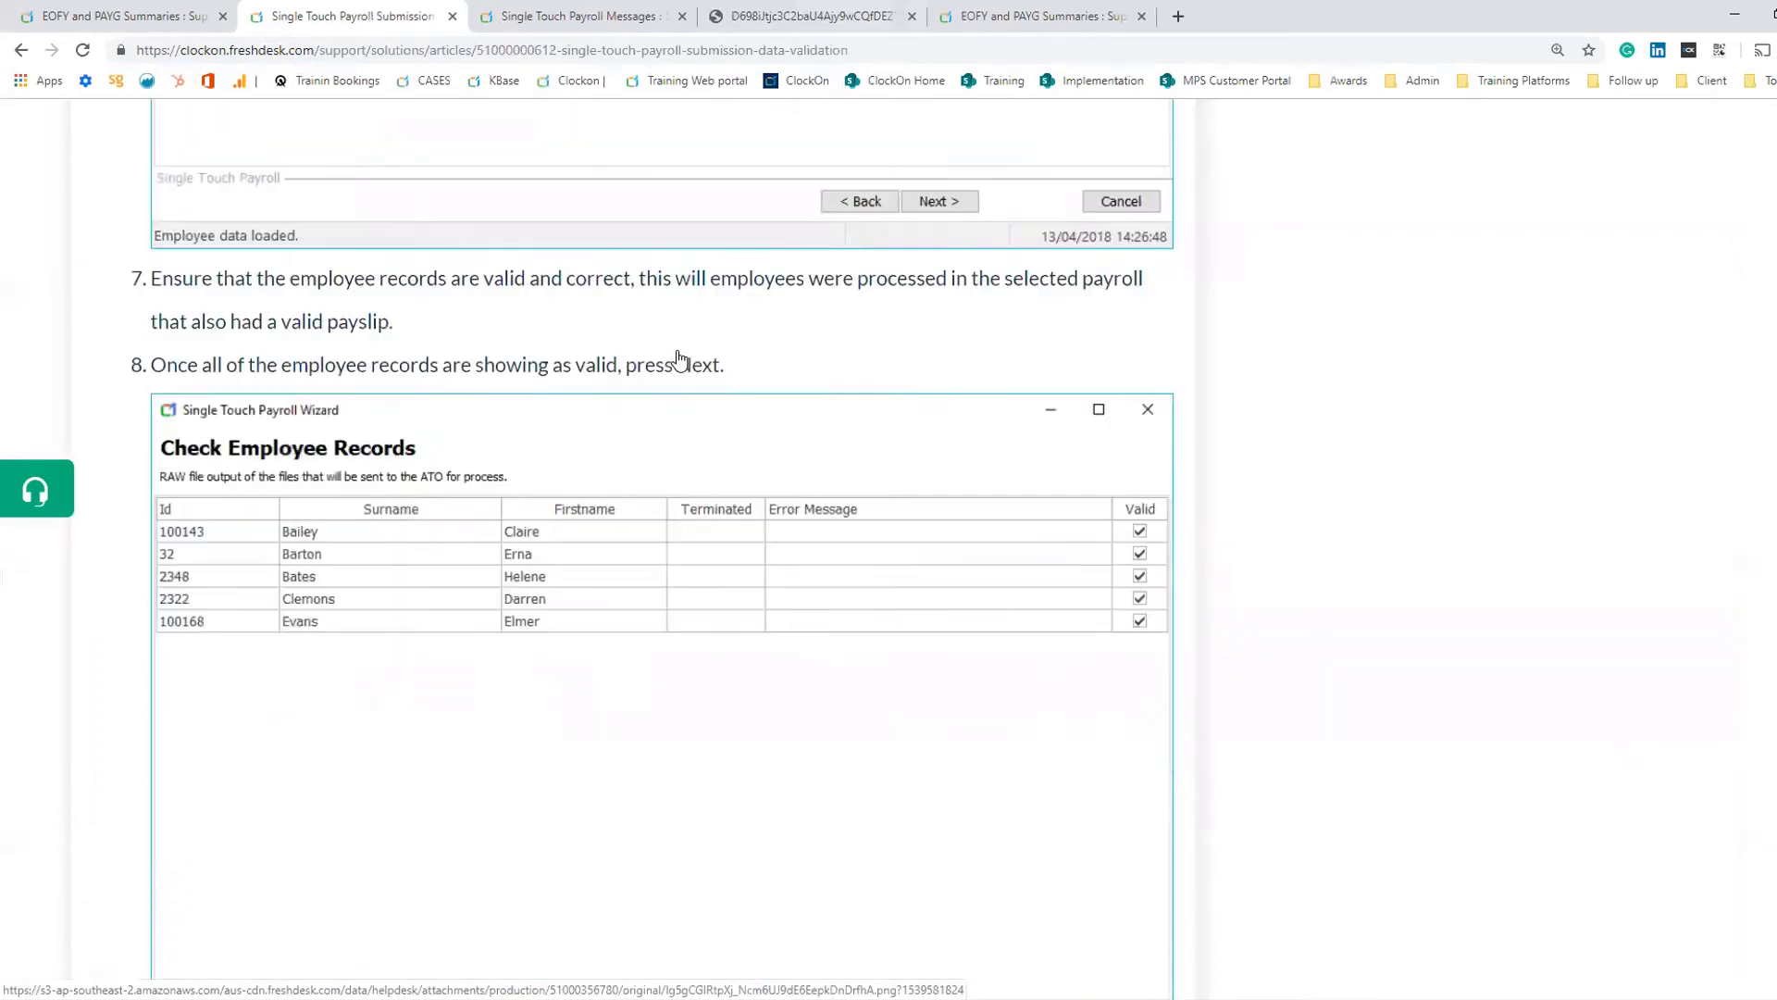
pyautogui.scroll(-7, 801, 548)
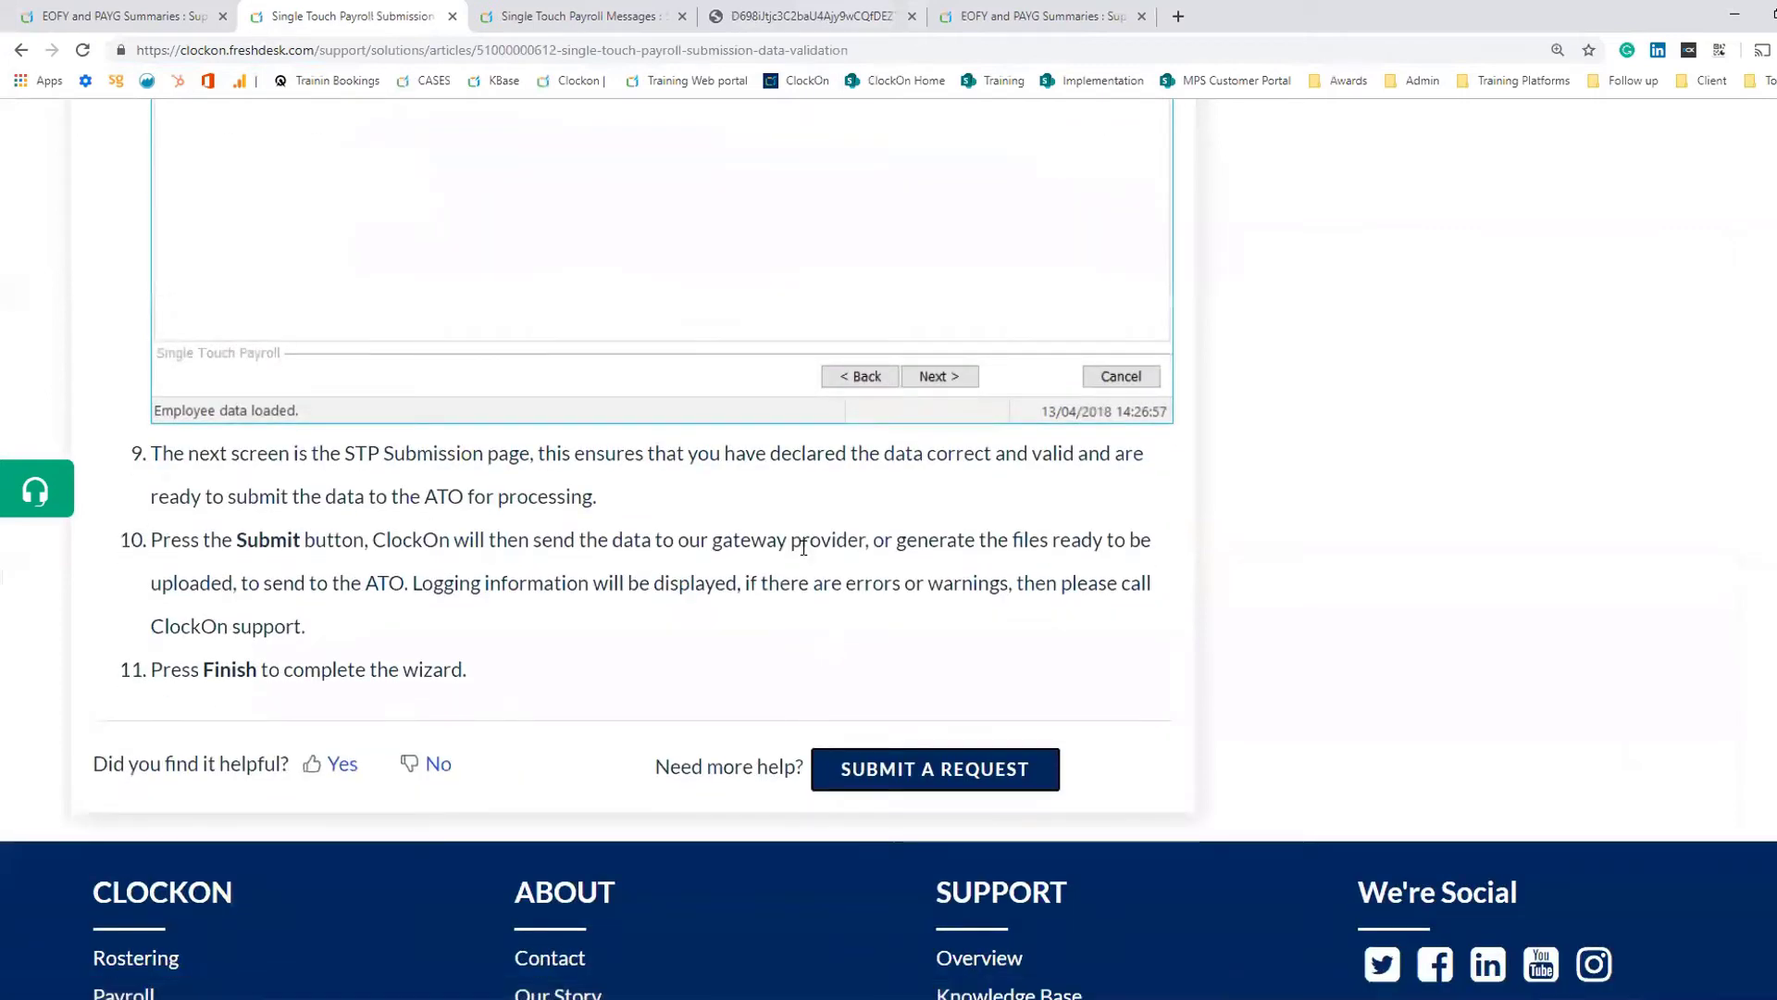
pyautogui.scroll(7, 814, 518)
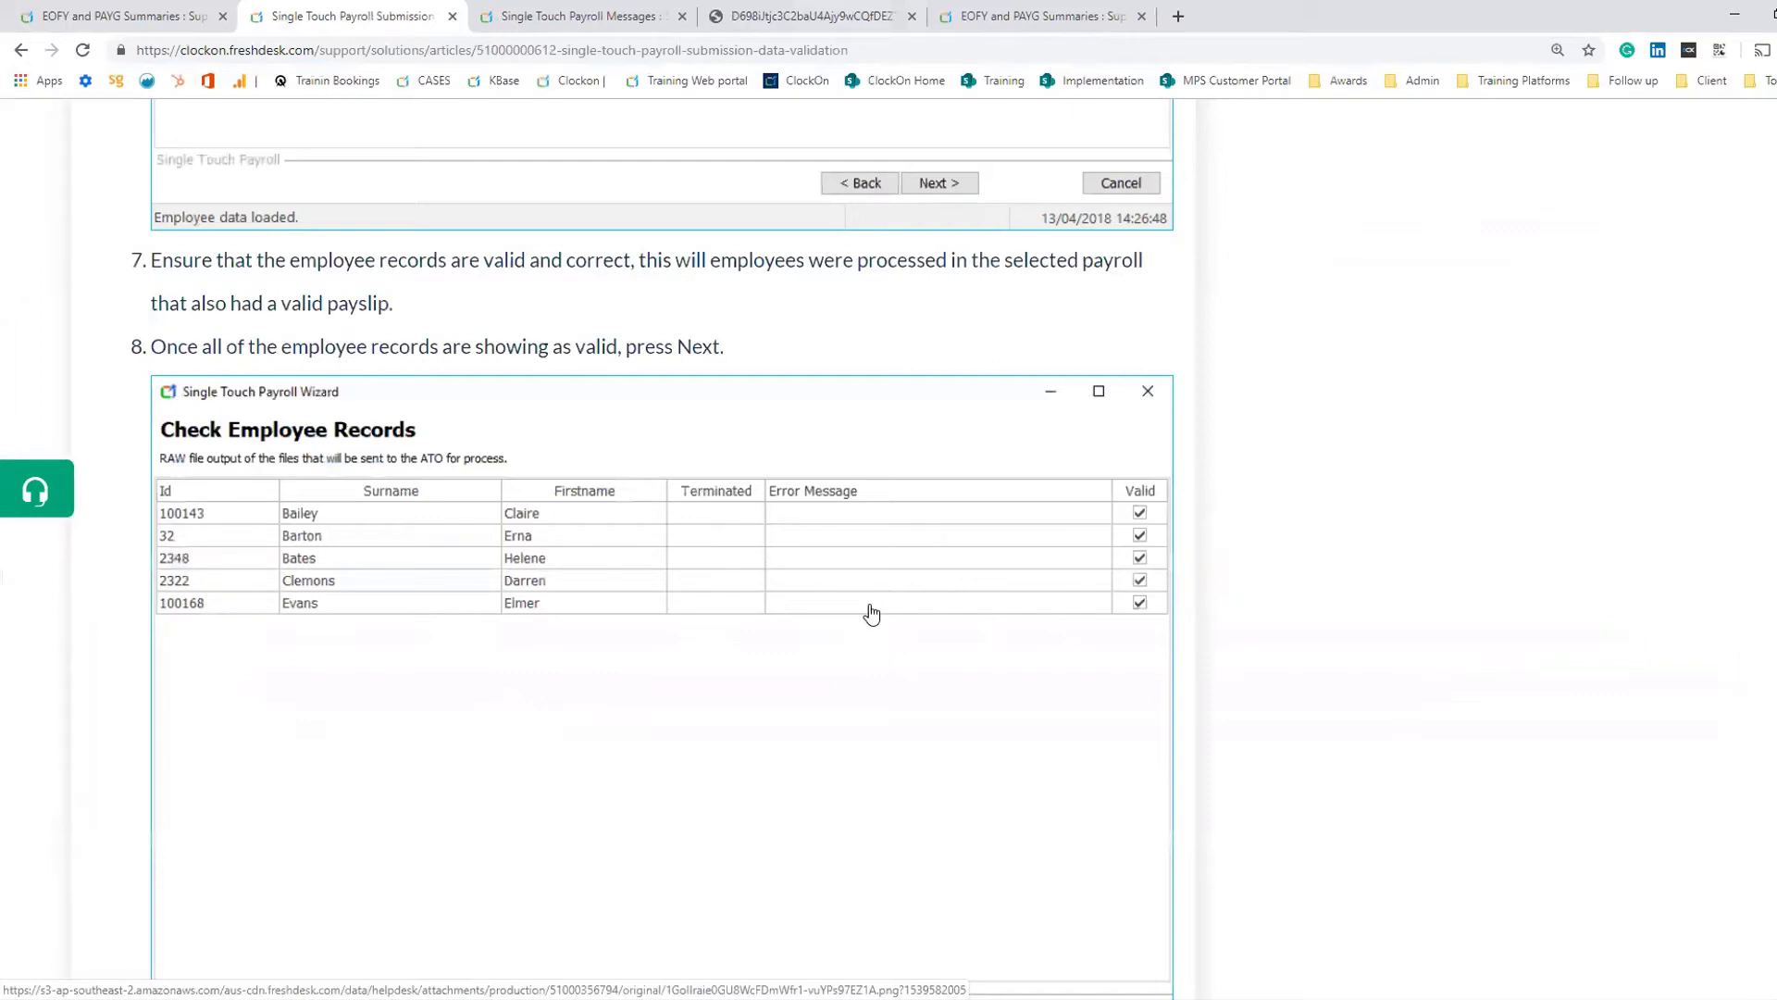
pyautogui.scroll(16, 871, 613)
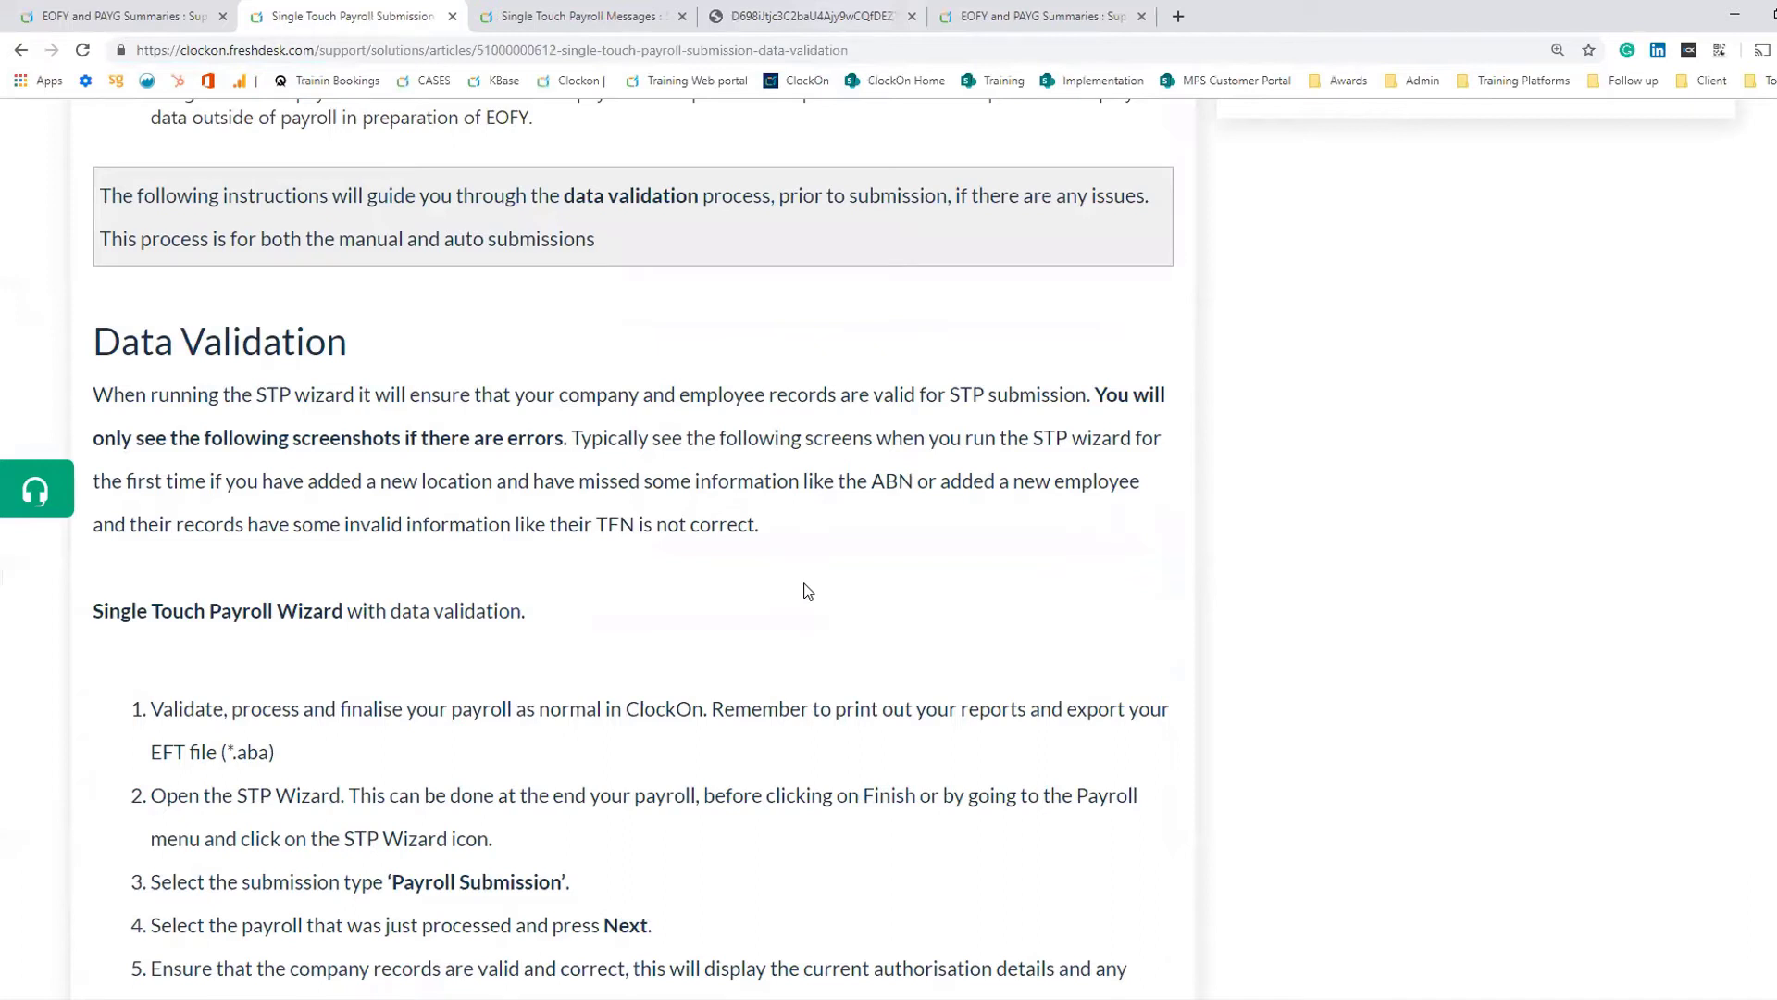
pyautogui.scroll(-6, 808, 591)
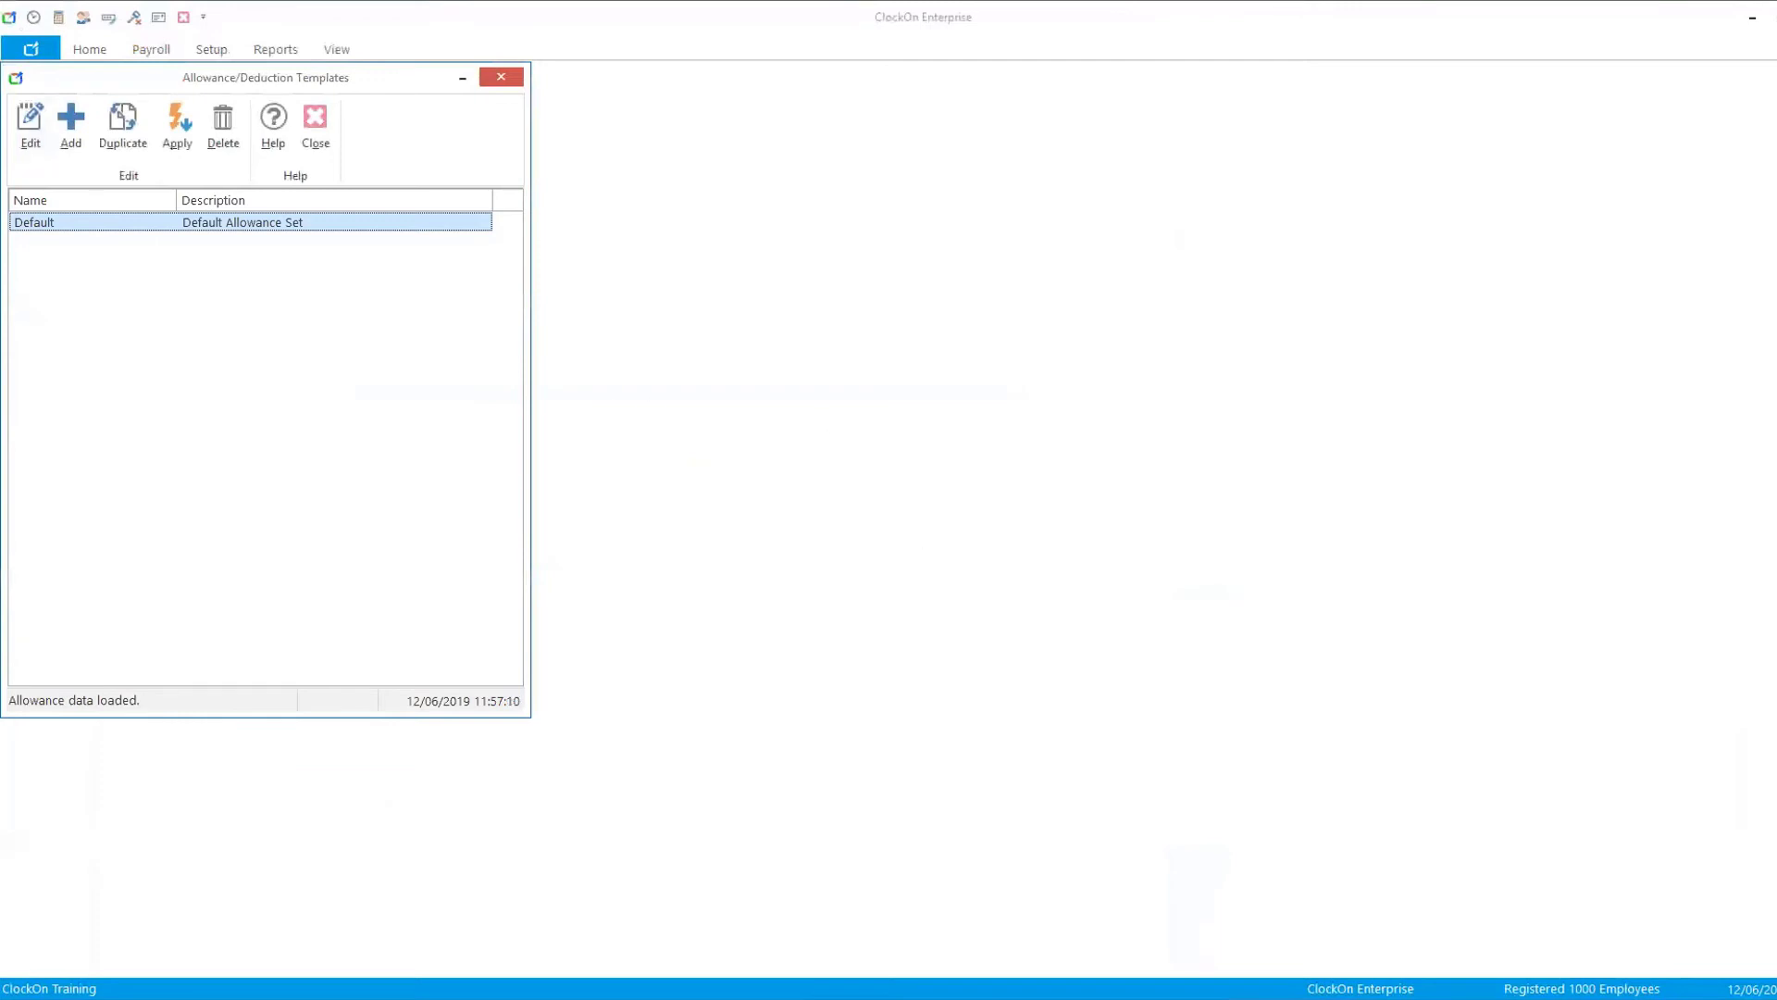
# - Bring the browser showing the ClockOn website to full screen and open its Blog page
pyautogui.moveTo(0, 92); pyautogui.dragTo(1095, 89)
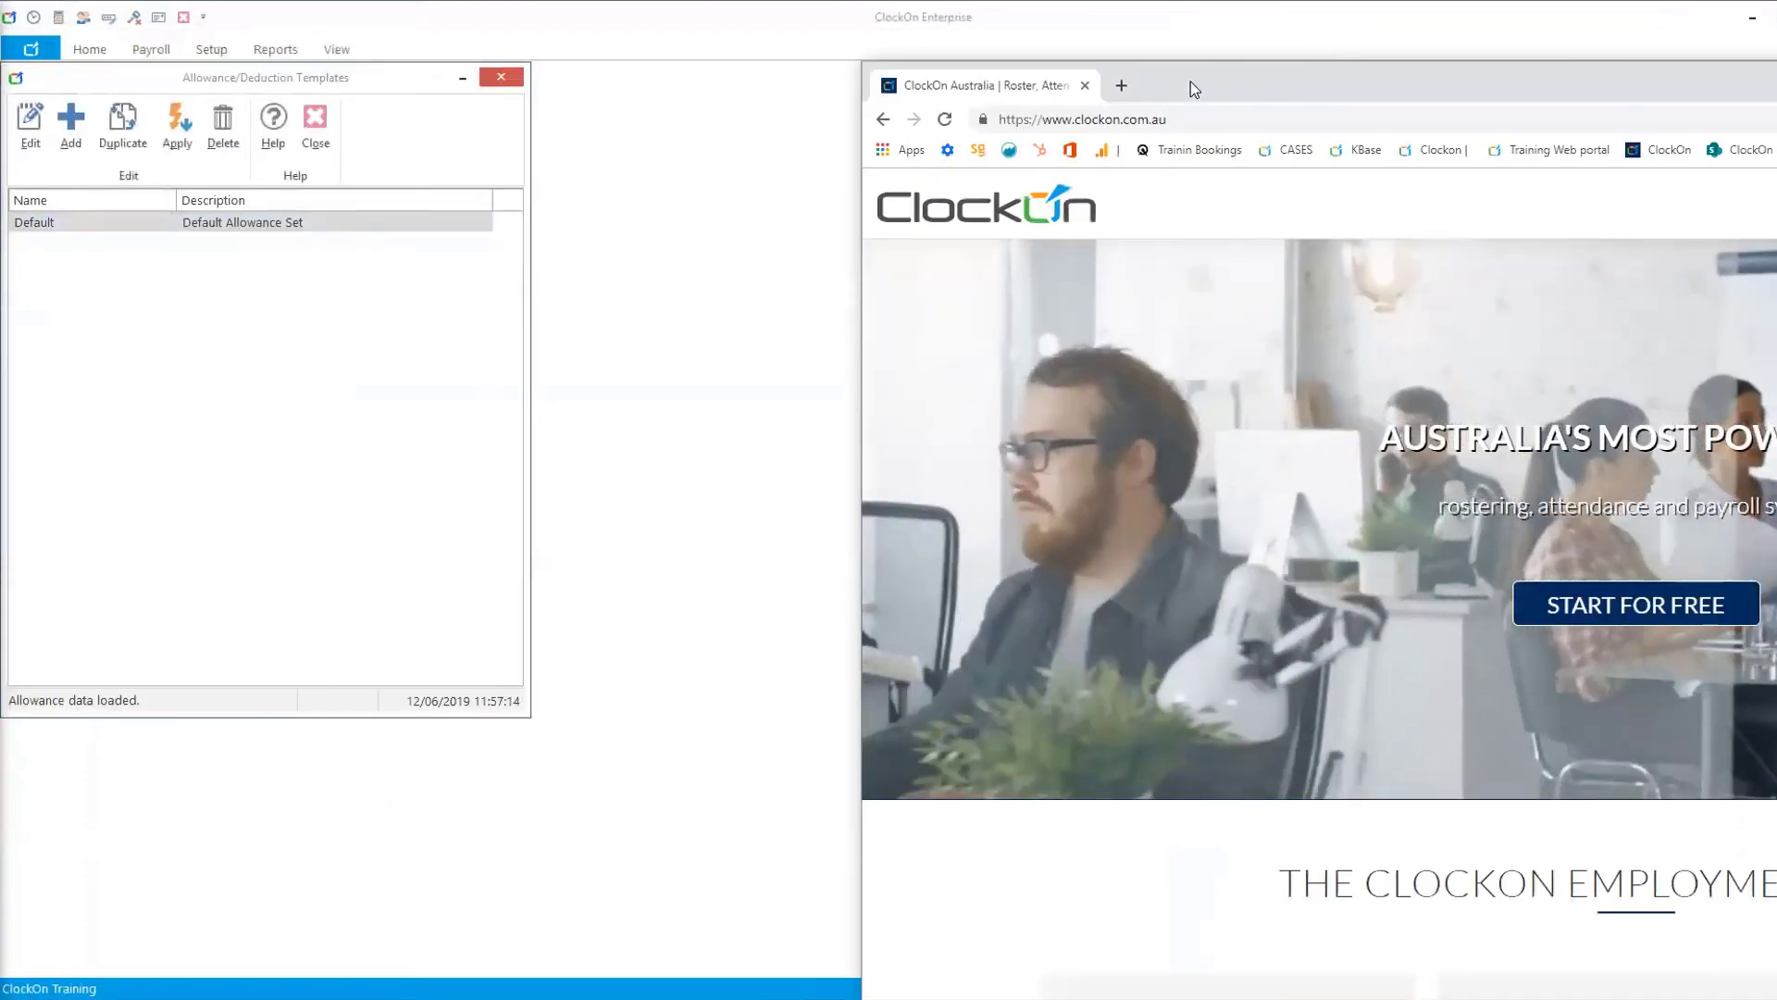
pyautogui.doubleClick(1190, 81)
pyautogui.scroll(-10, 953, 232)
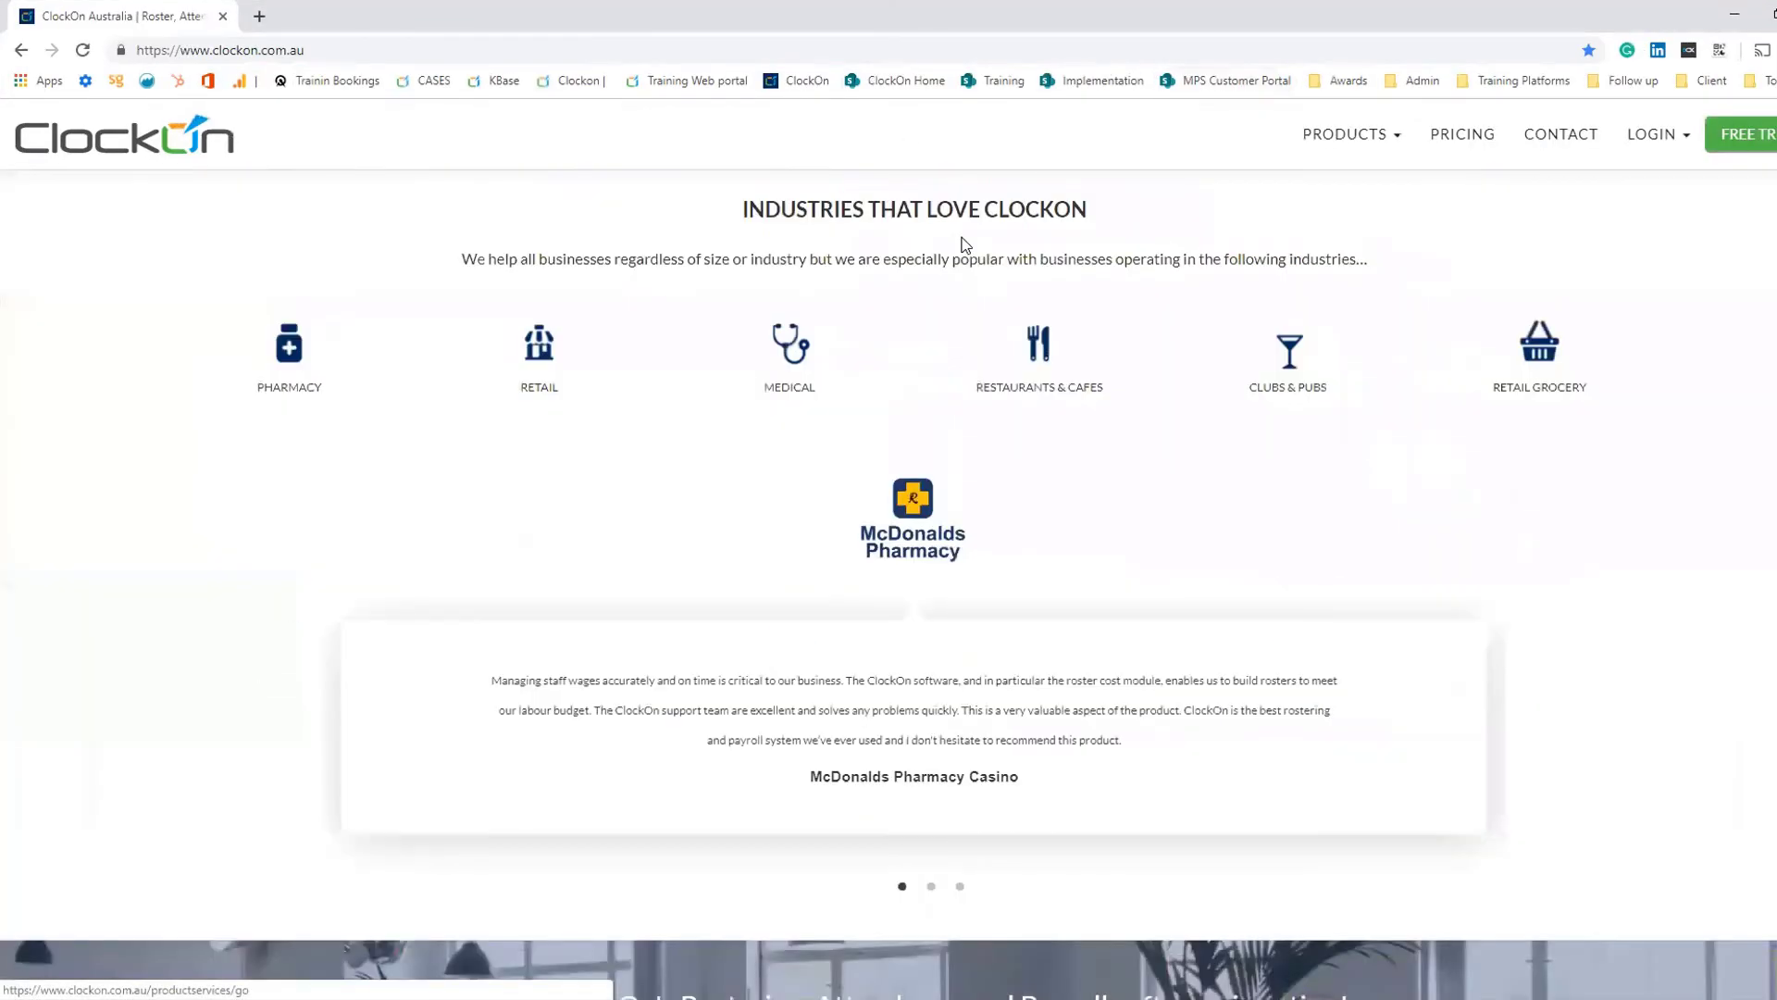
pyautogui.scroll(-6, 962, 248)
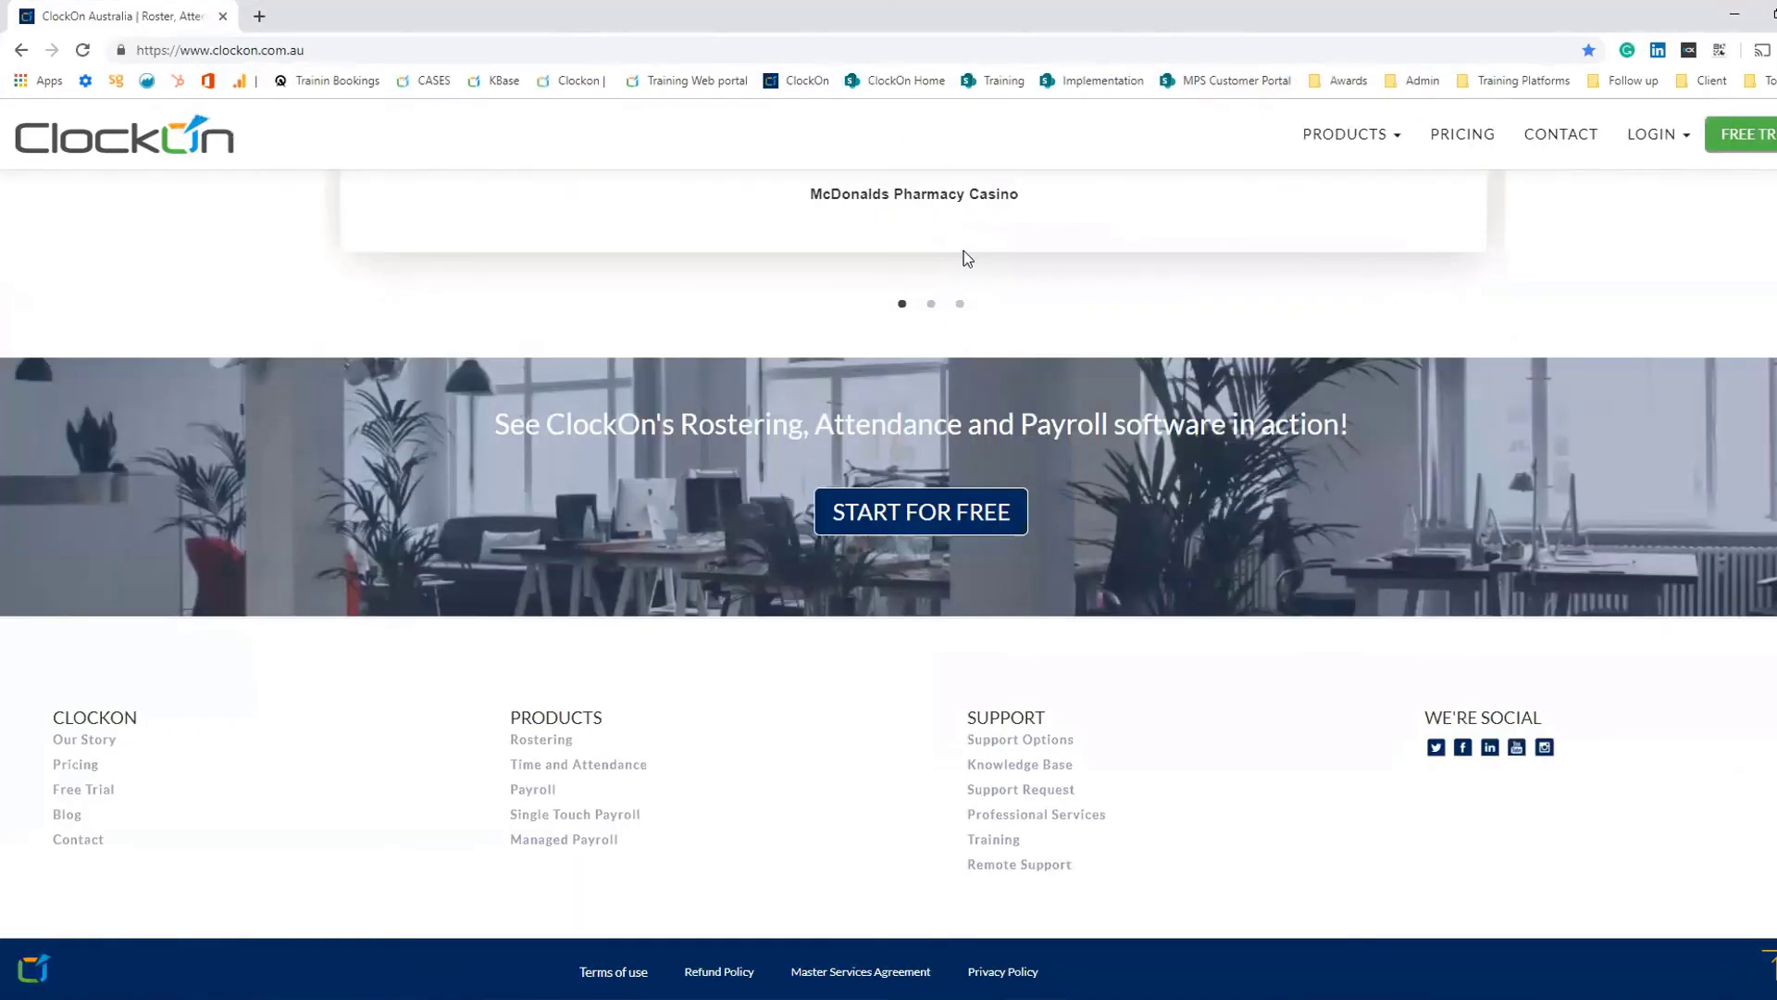
pyautogui.click(64, 817)
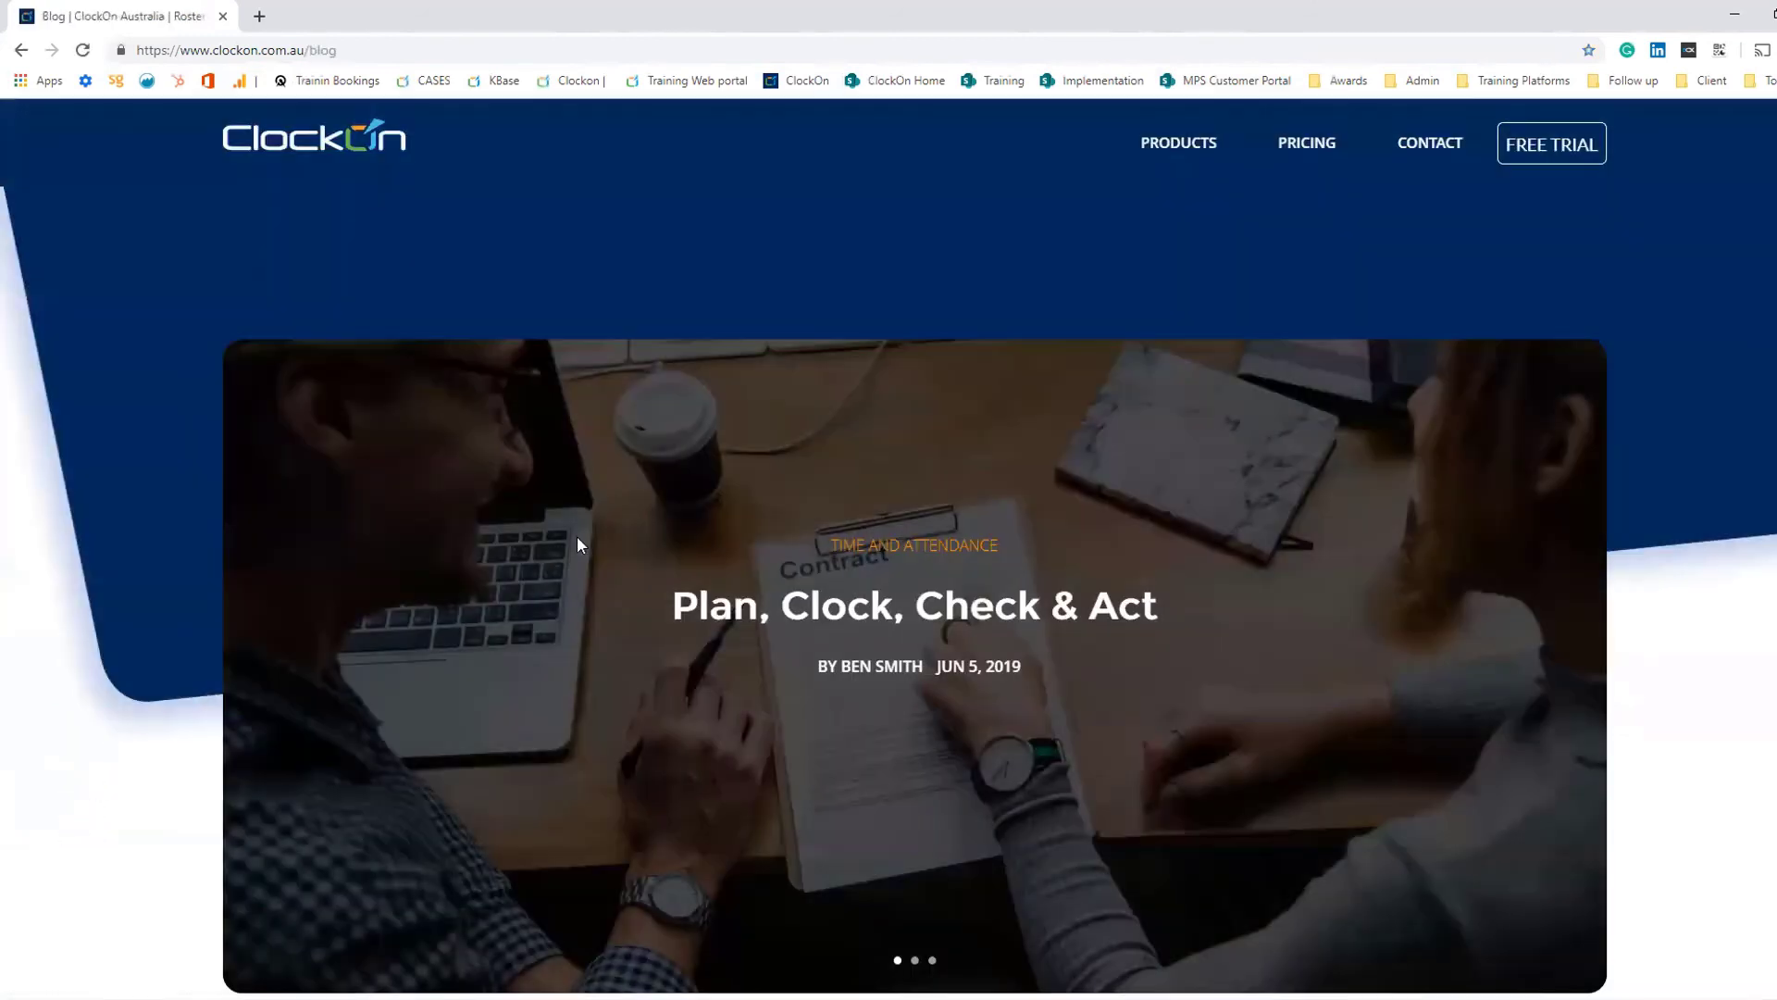
# - Browse the blog posts and open the Roster with Confidence webinar post
pyautogui.scroll(-3, 1361, 423)
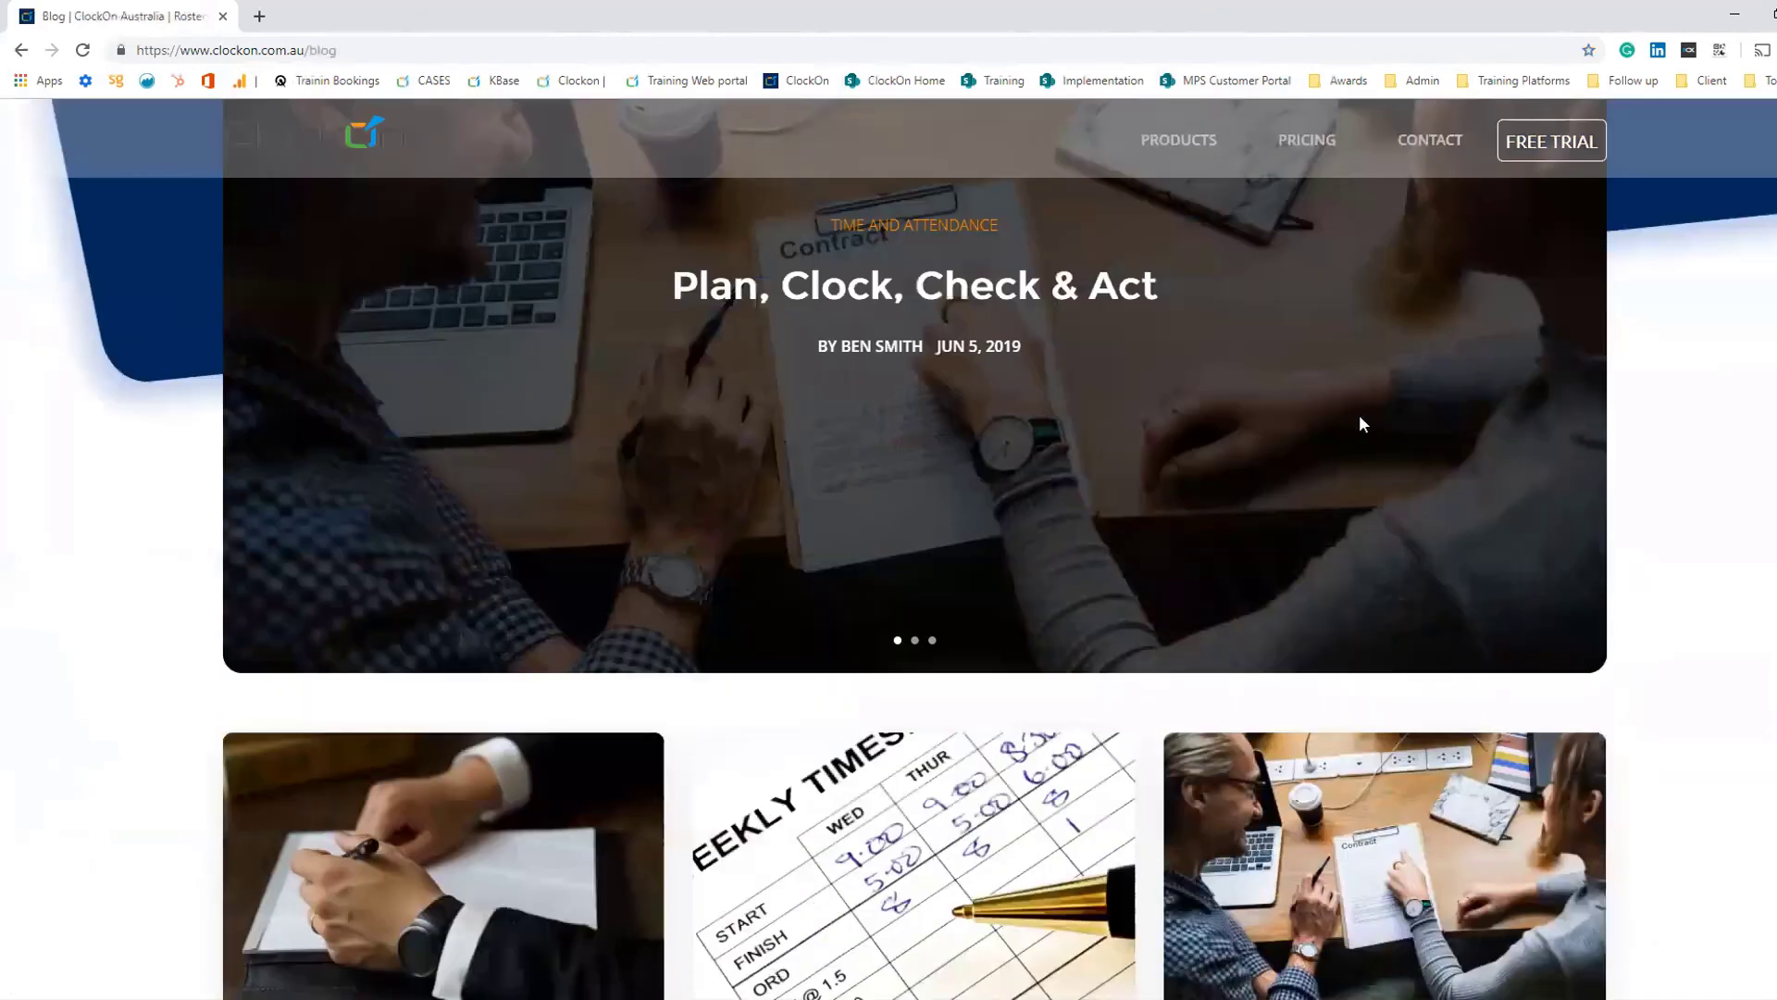
pyautogui.scroll(-5, 1361, 424)
pyautogui.scroll(3, 1242, 460)
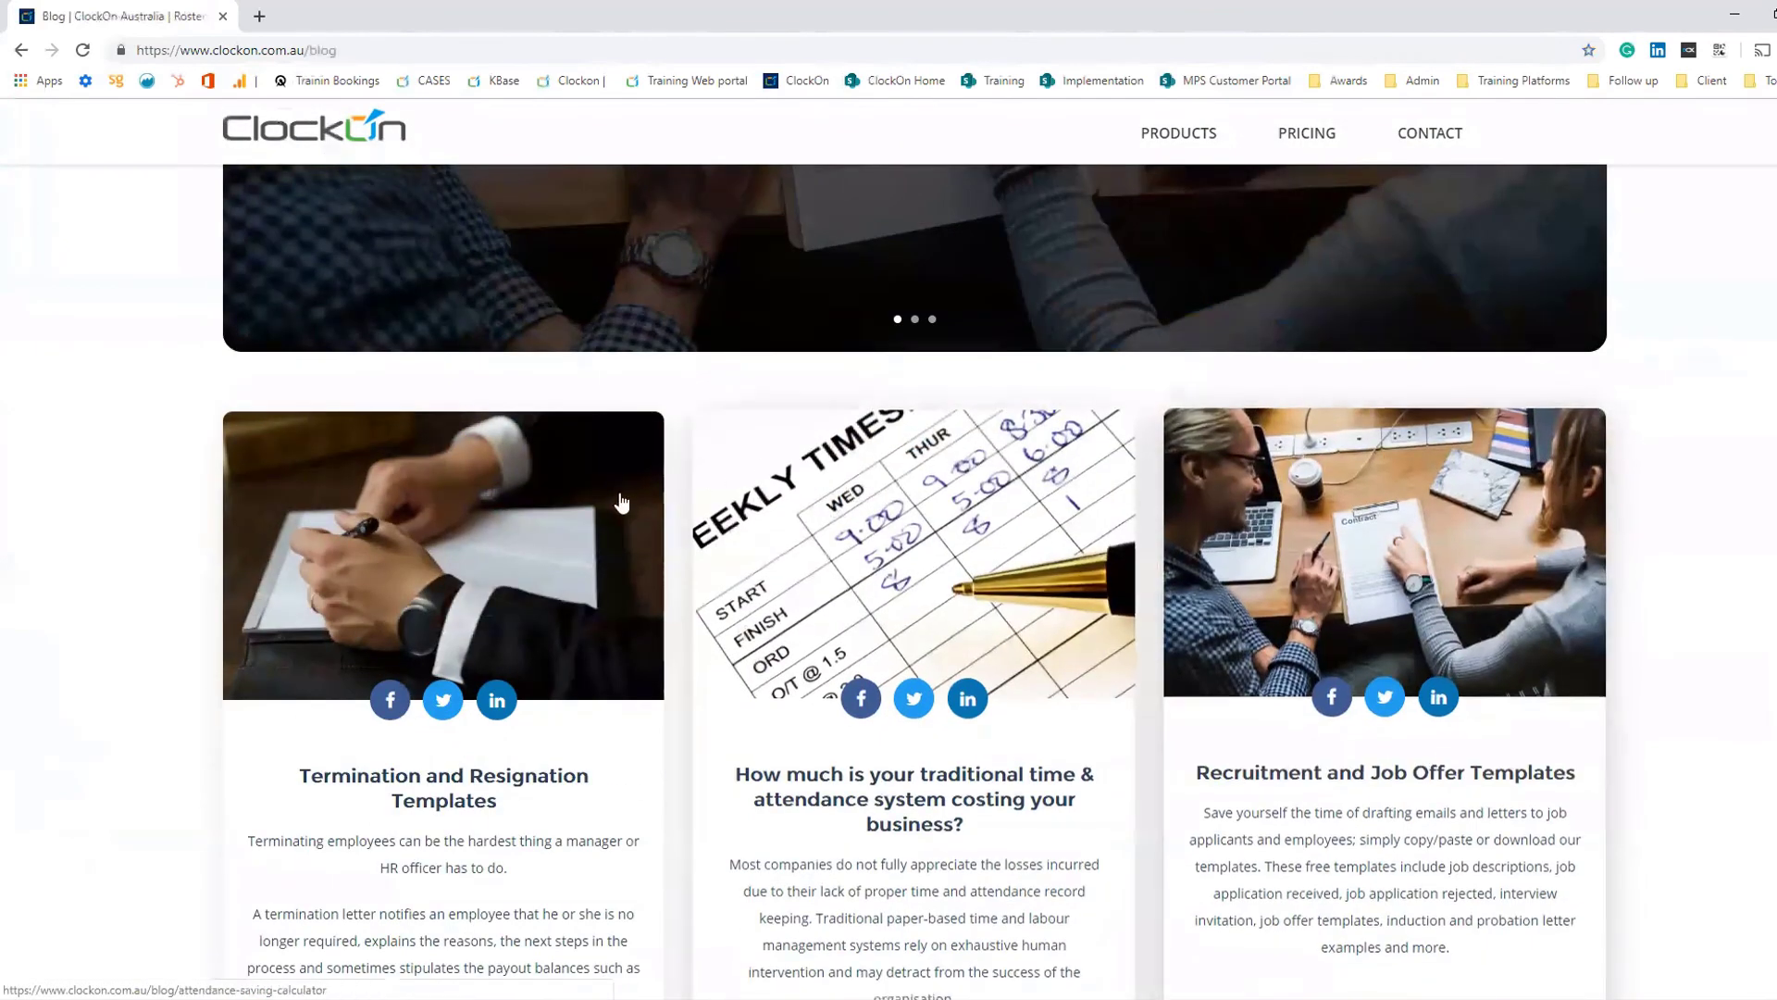
pyautogui.scroll(-5, 621, 503)
pyautogui.click(486, 653)
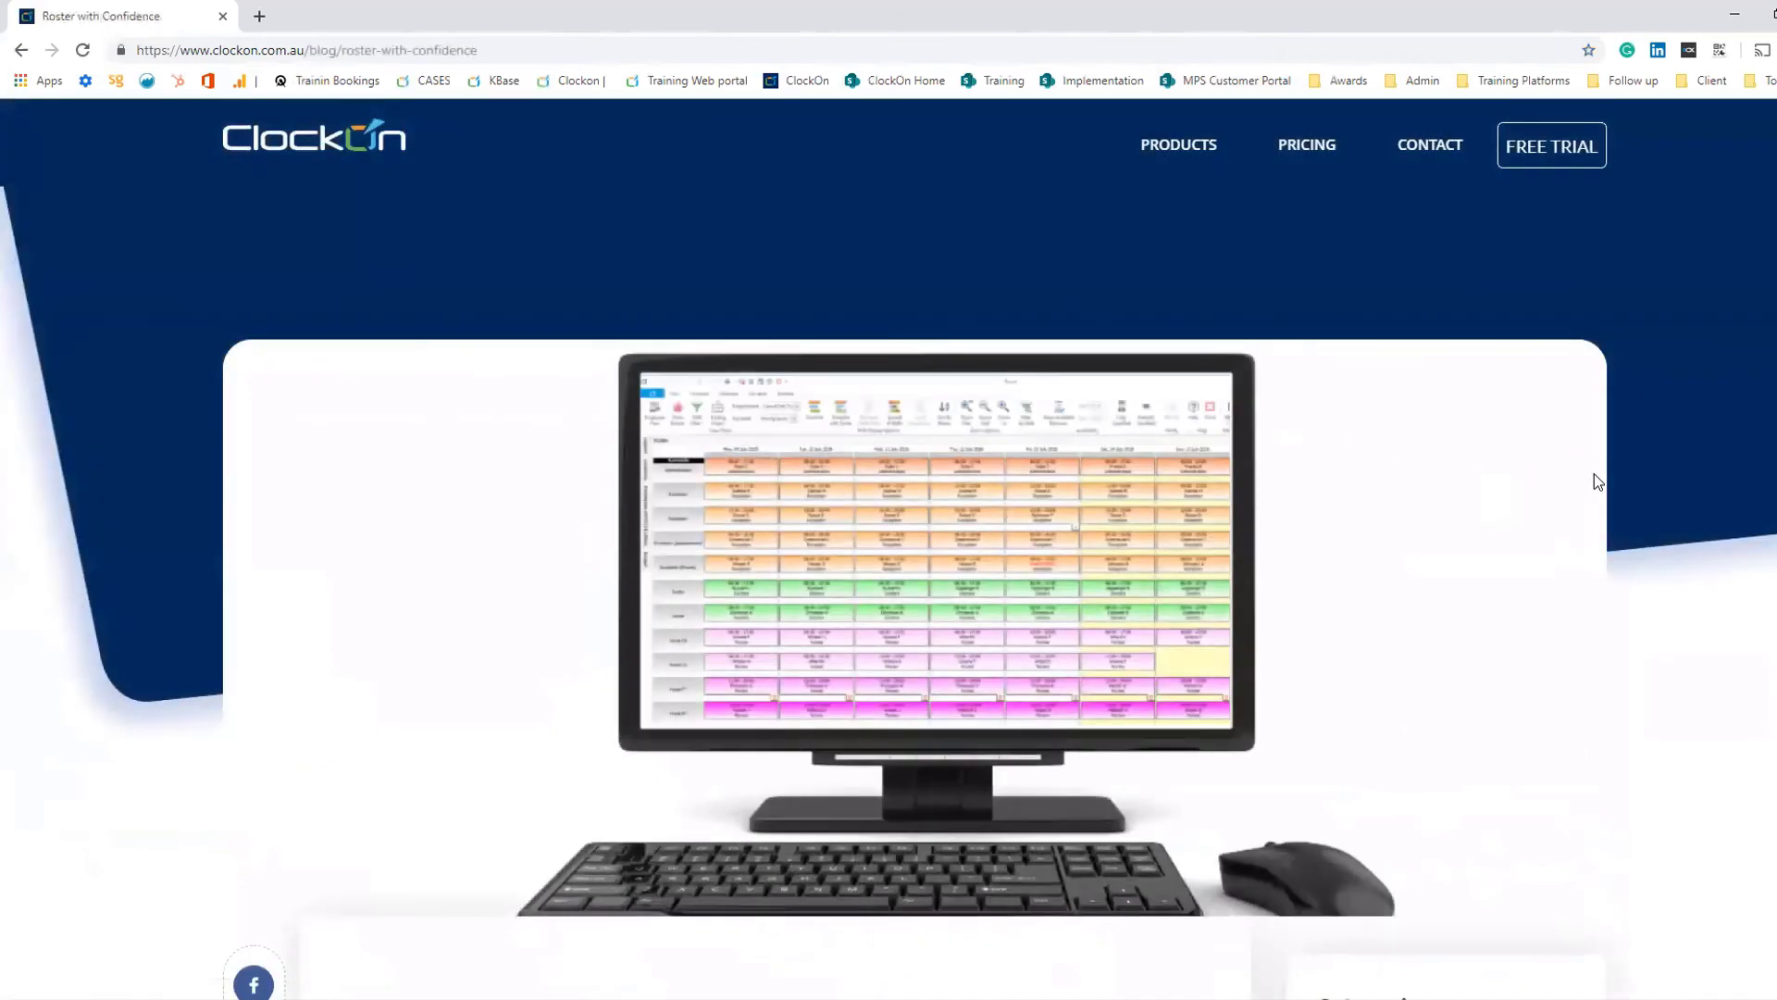
pyautogui.scroll(-10, 1602, 476)
pyautogui.scroll(3, 1373, 490)
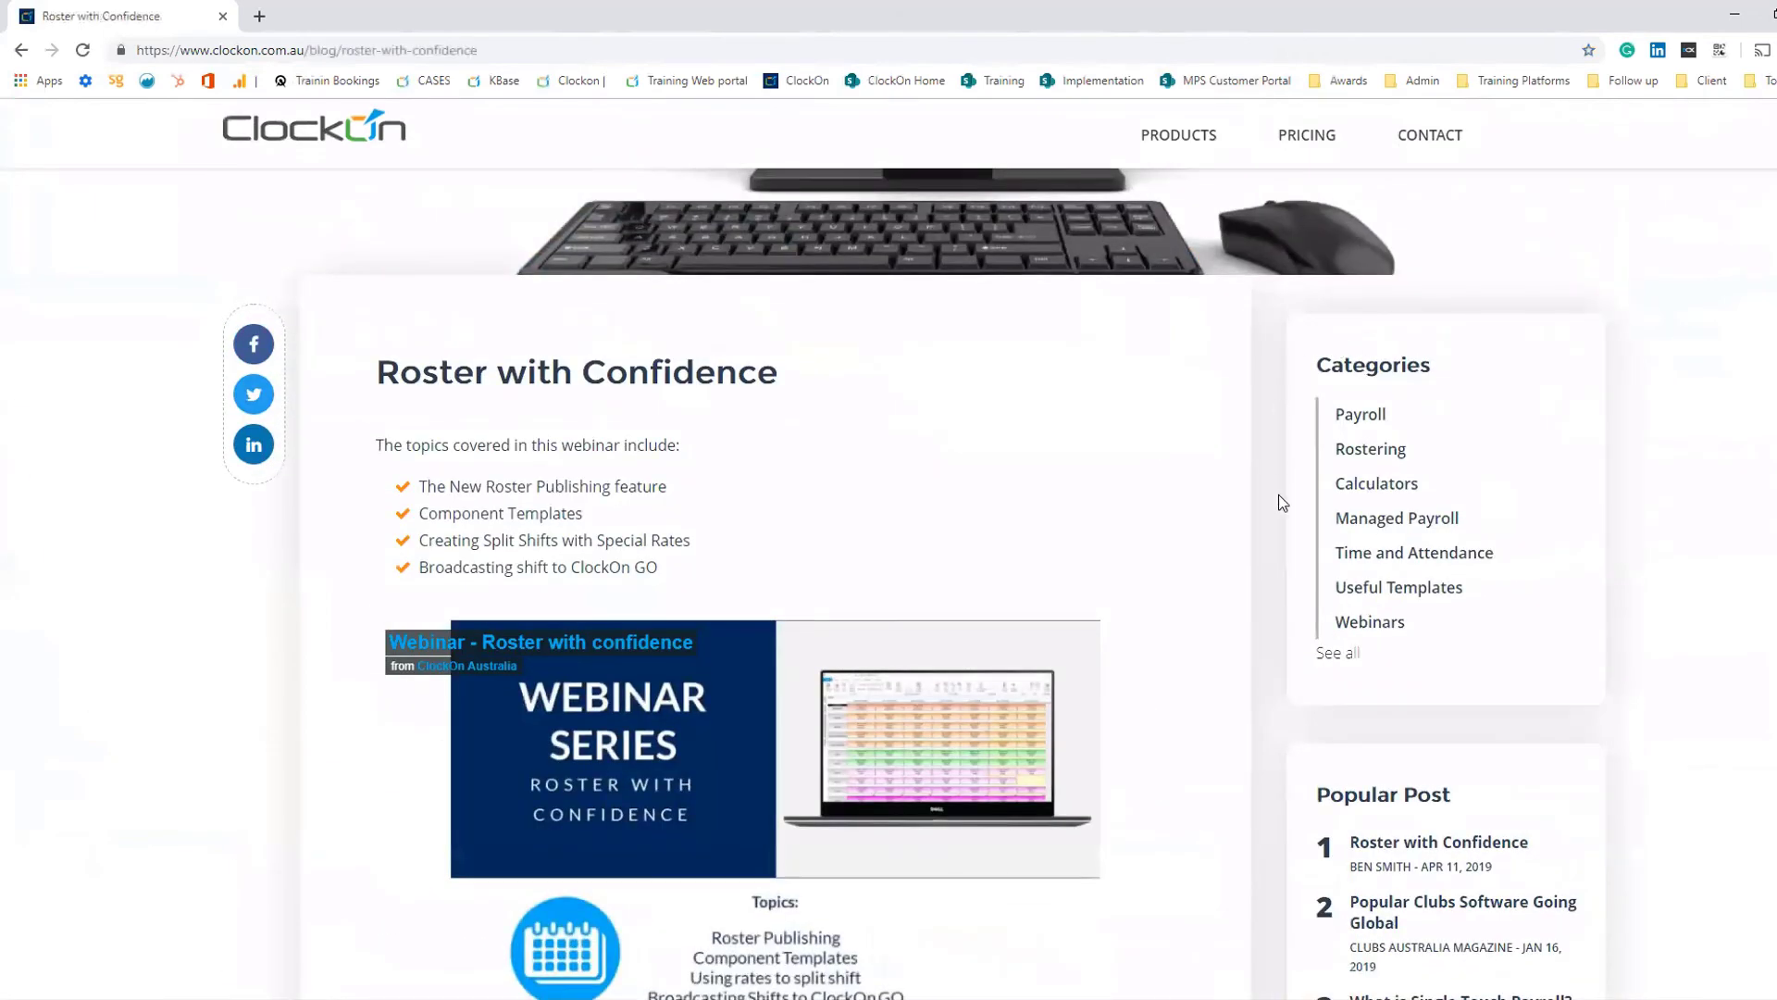
# - Open the Webinars category of the blog and scroll through its listing
pyautogui.click(1339, 657)
pyautogui.click(1370, 628)
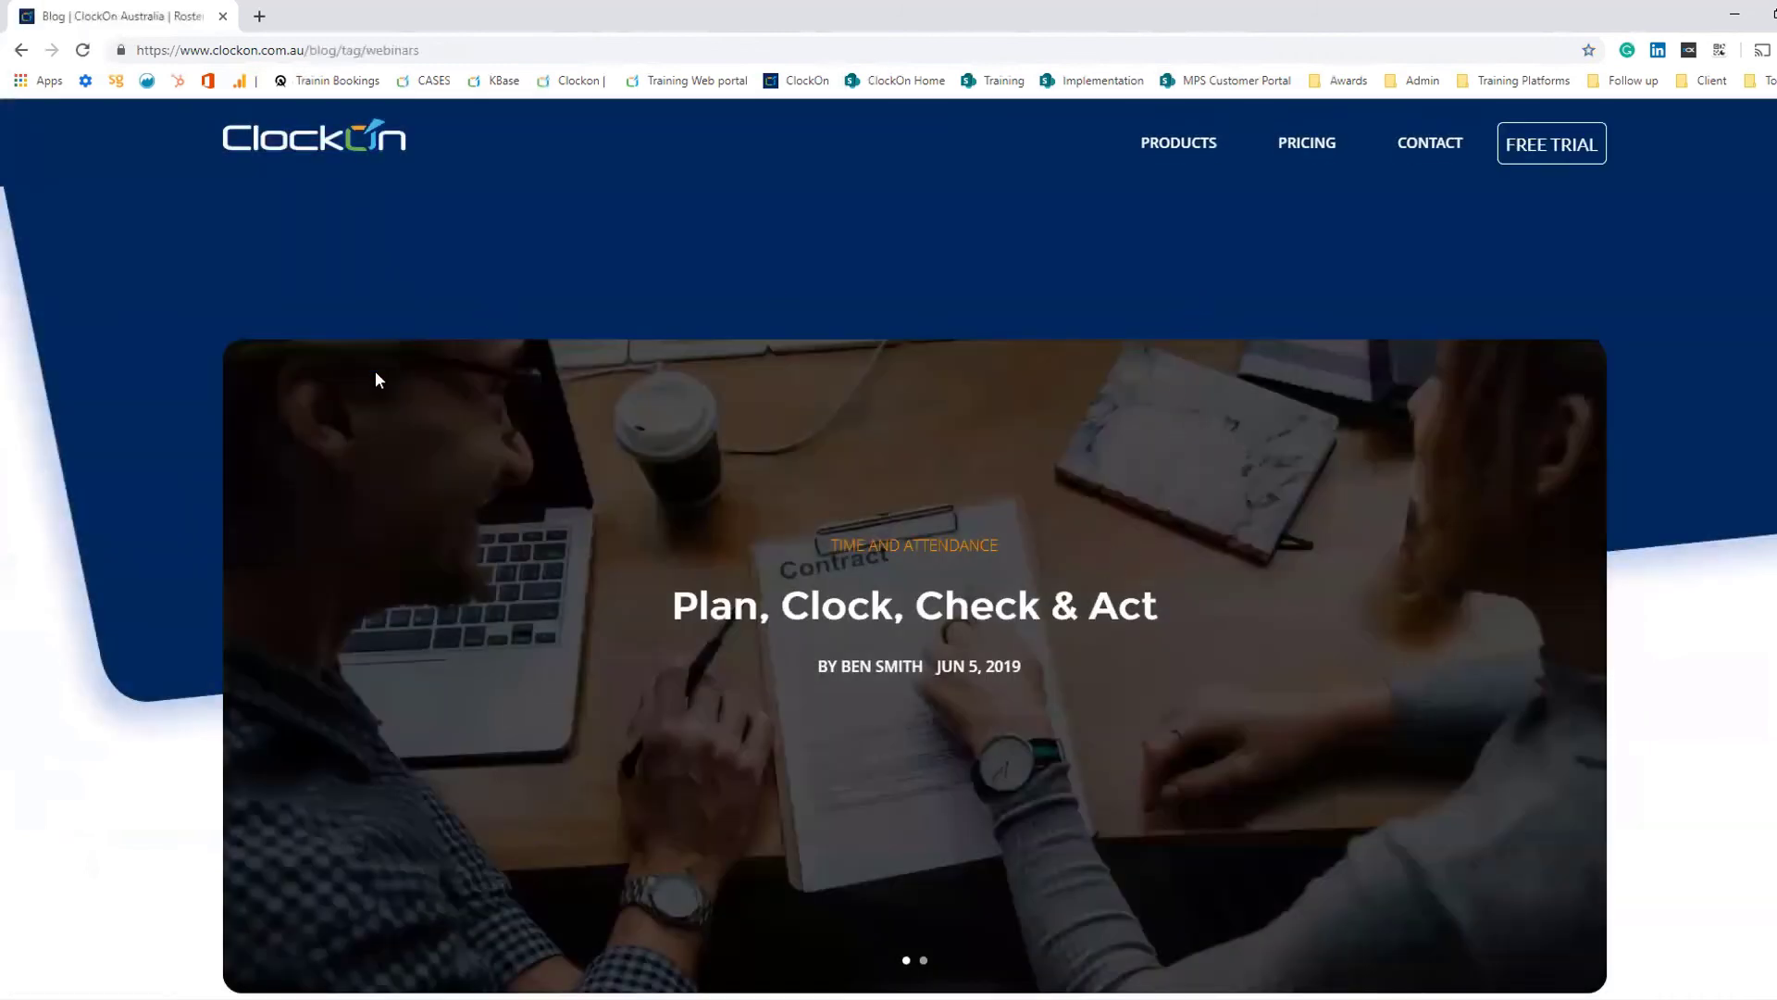
pyautogui.scroll(-3, 921, 625)
pyautogui.scroll(3, 921, 622)
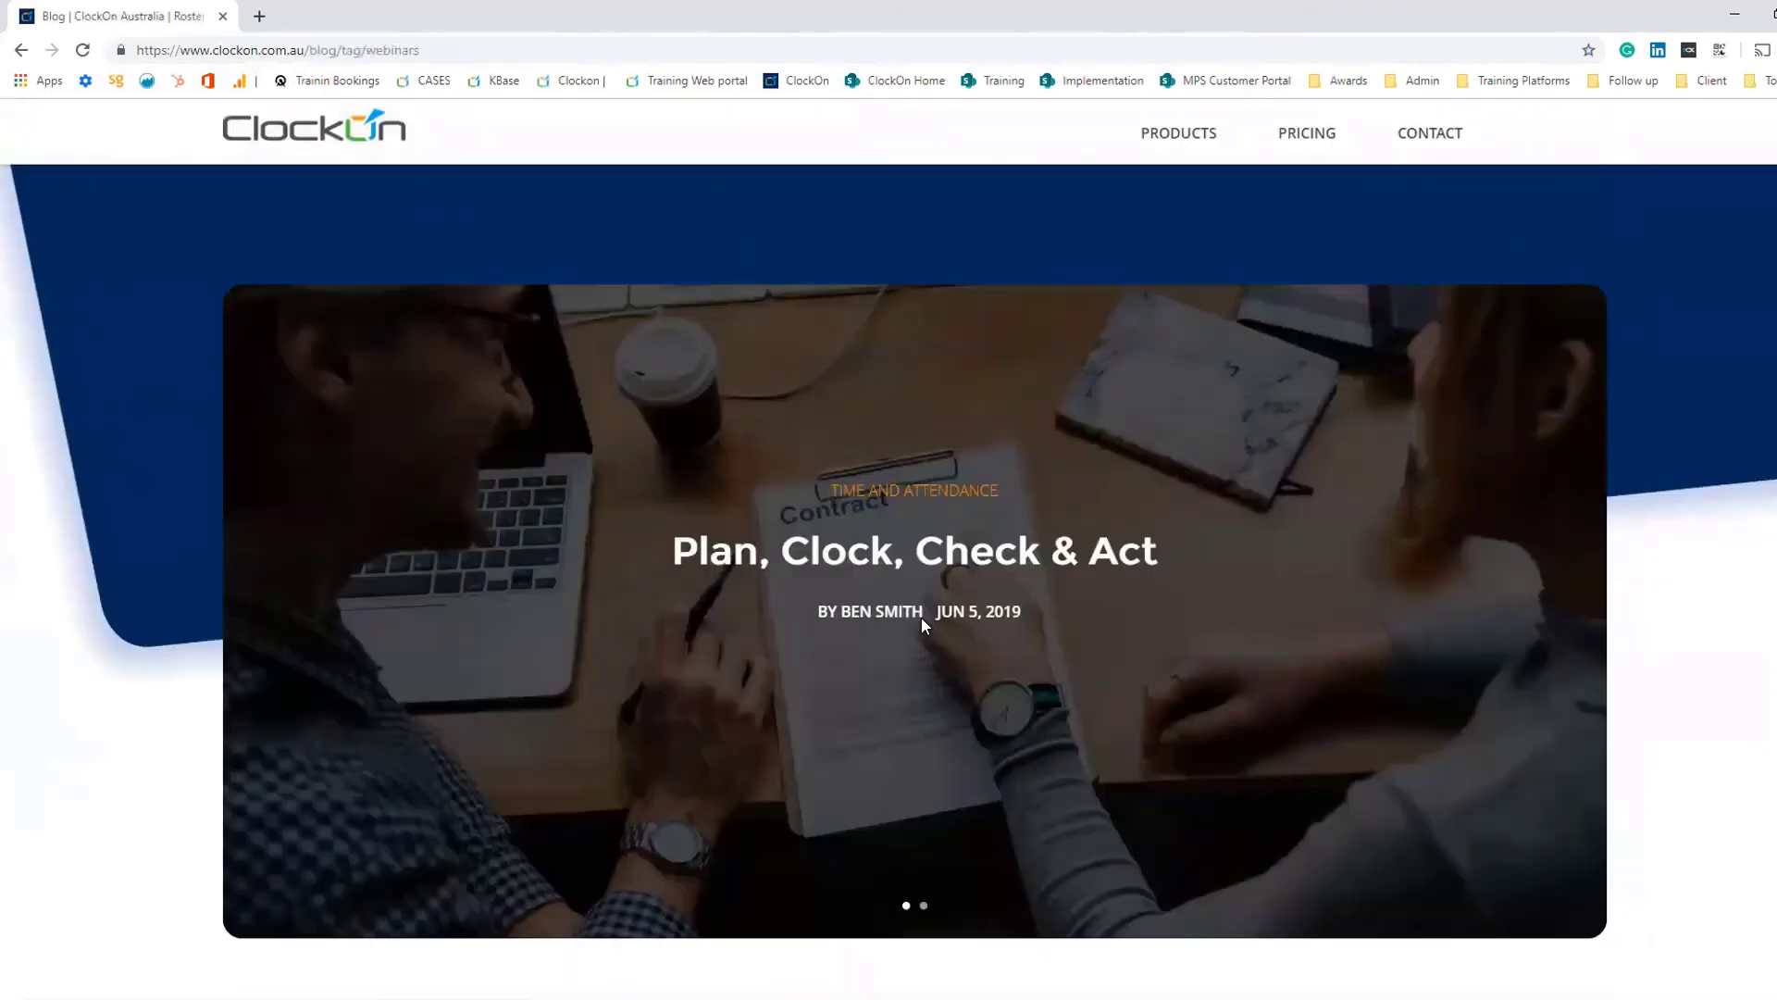
pyautogui.click(20, 50)
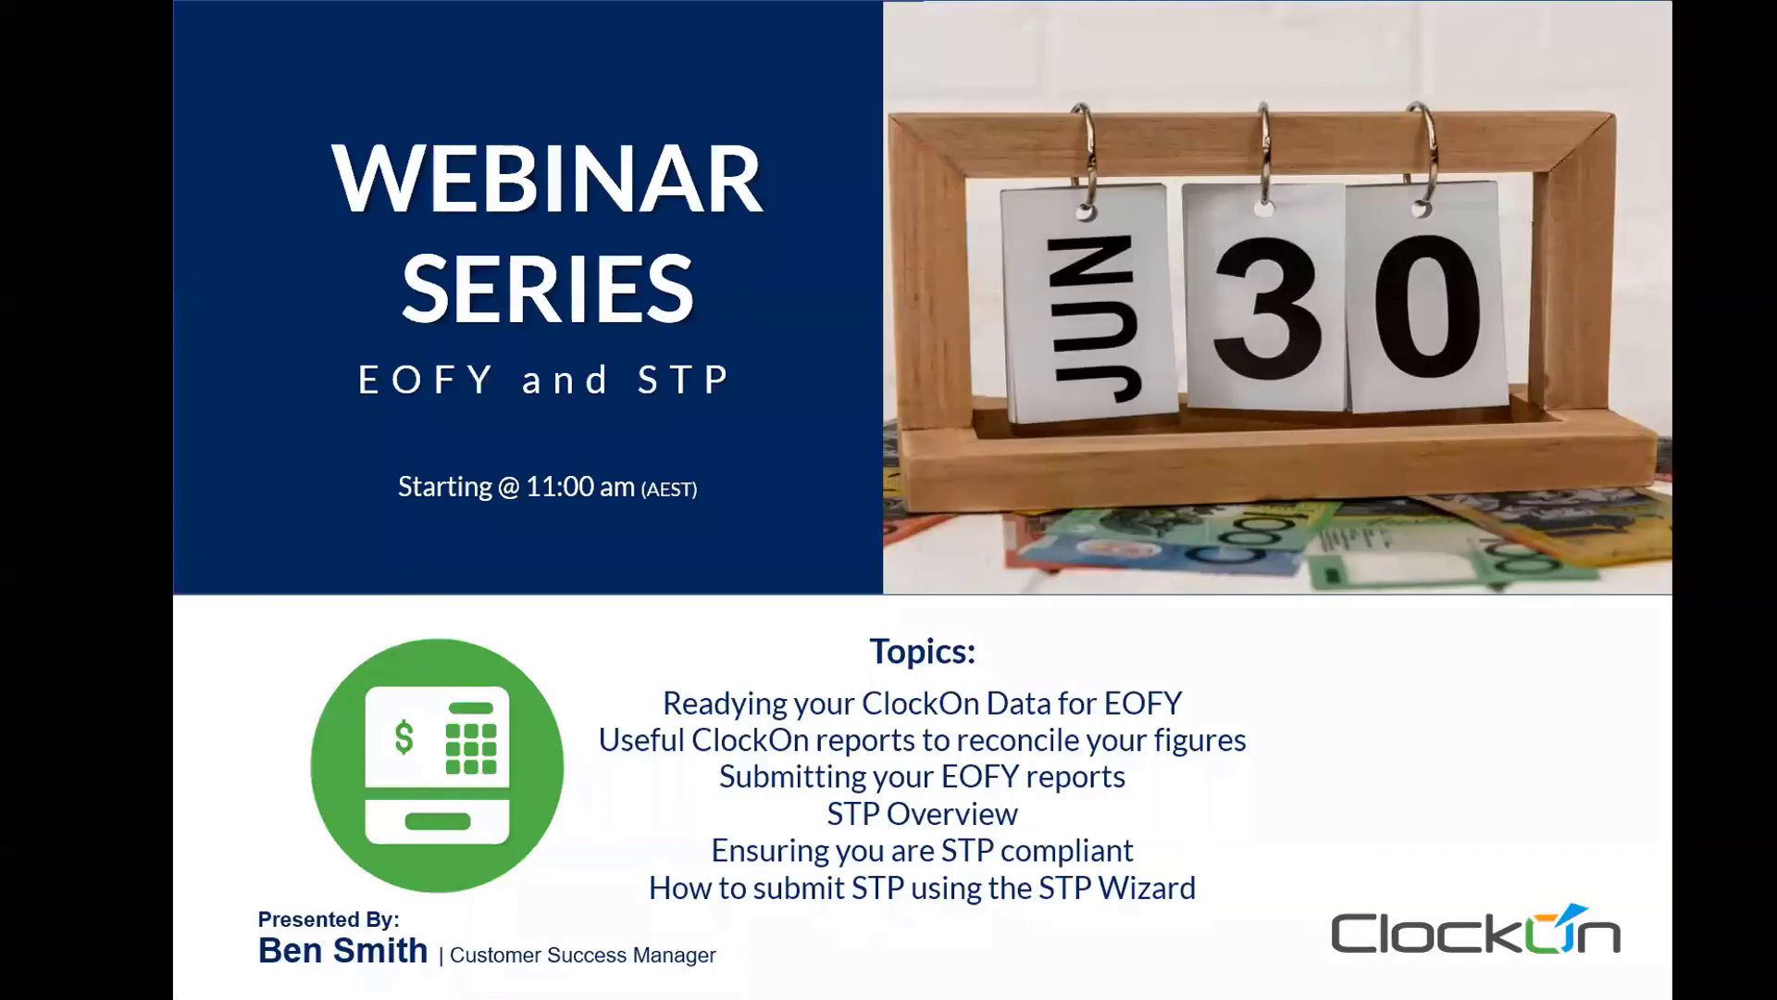
pyautogui.click(922, 792)
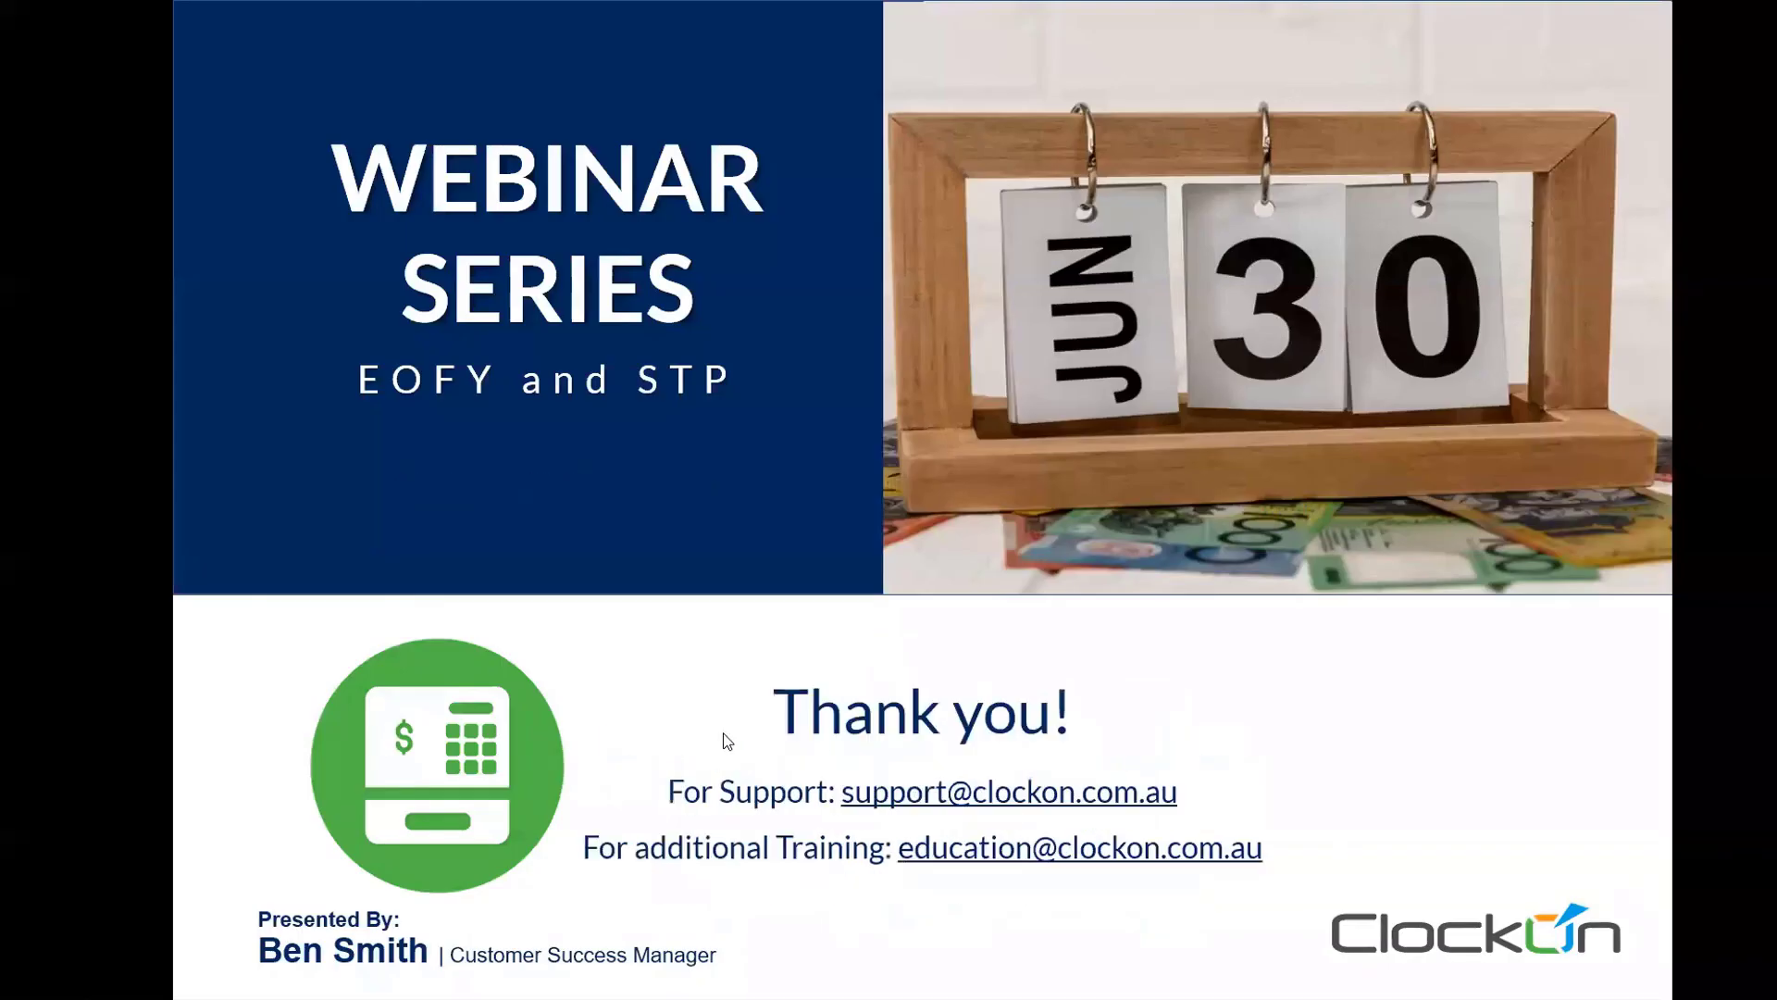